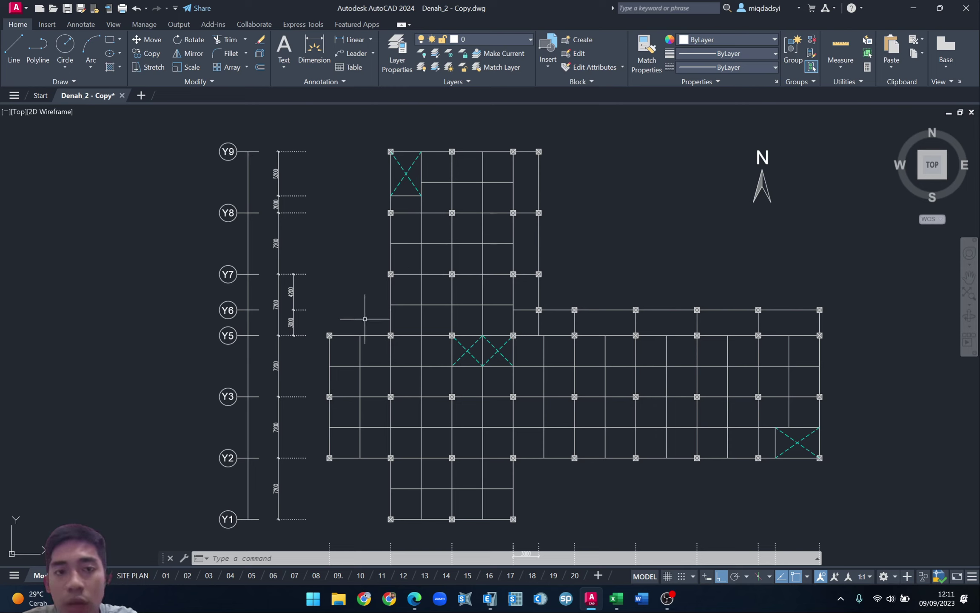
- Switch to ETABS and create a new model using the built-in settings with Metric SI display units
click(913, 8)
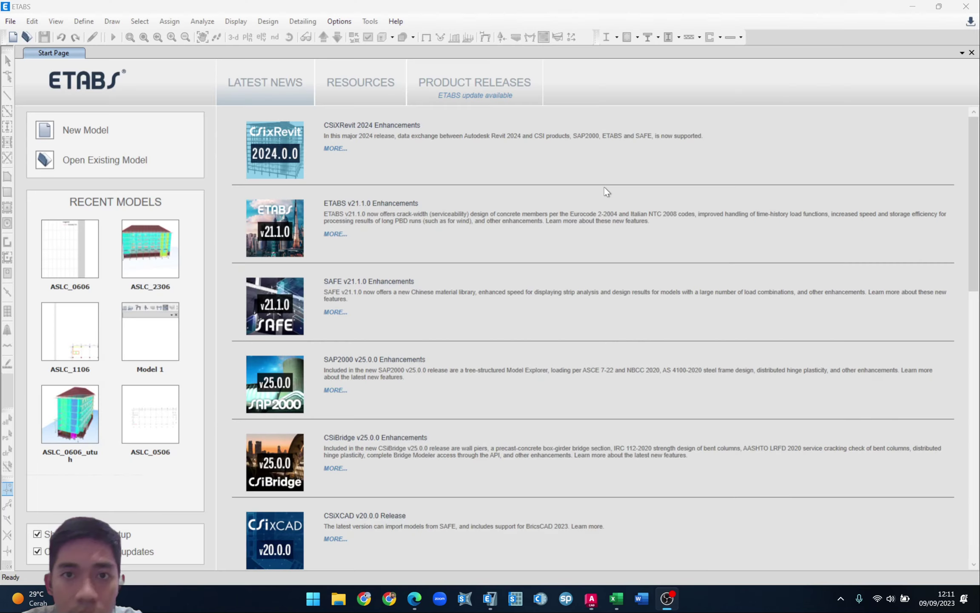
click(95, 132)
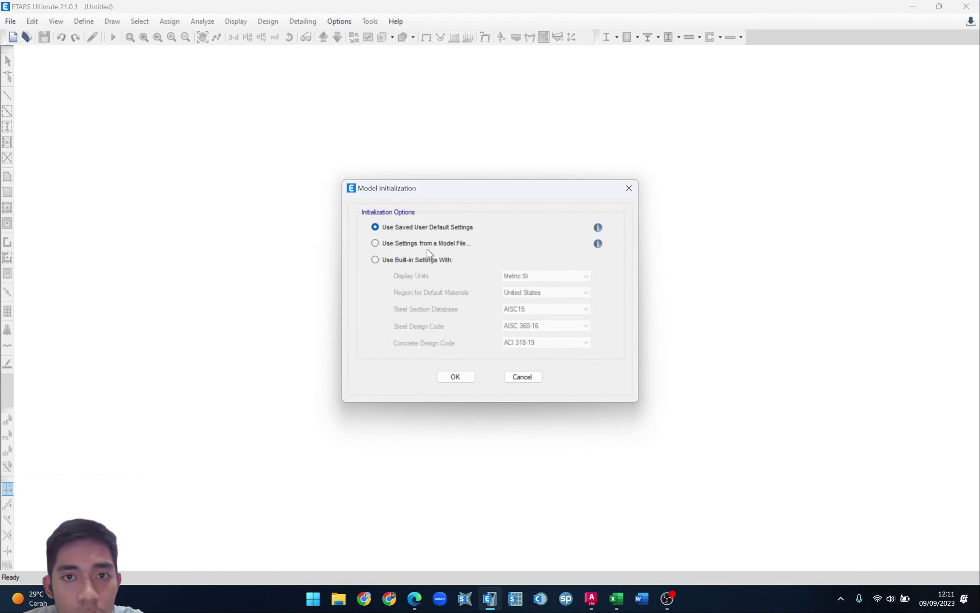
click(406, 260)
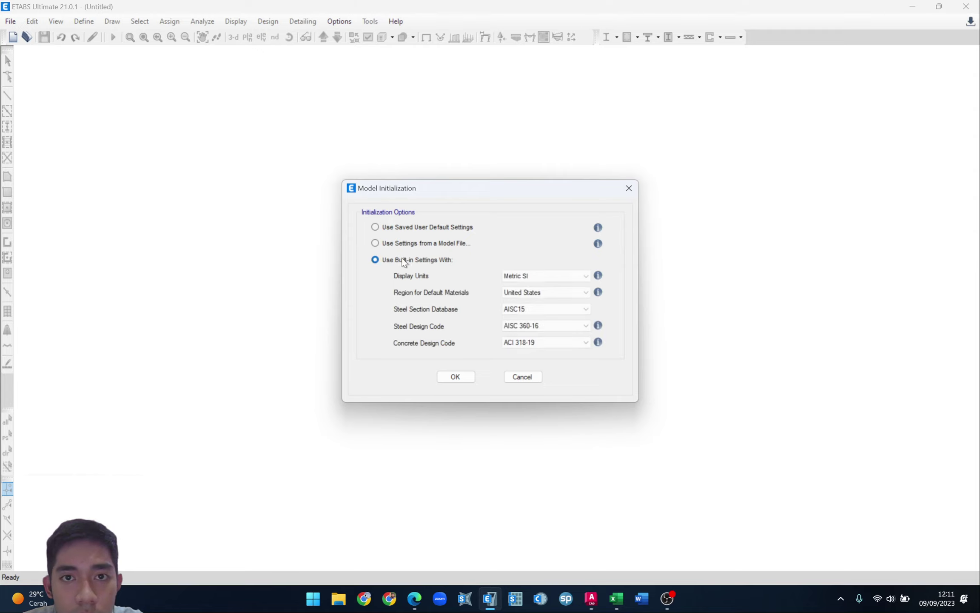
click(517, 279)
click(526, 284)
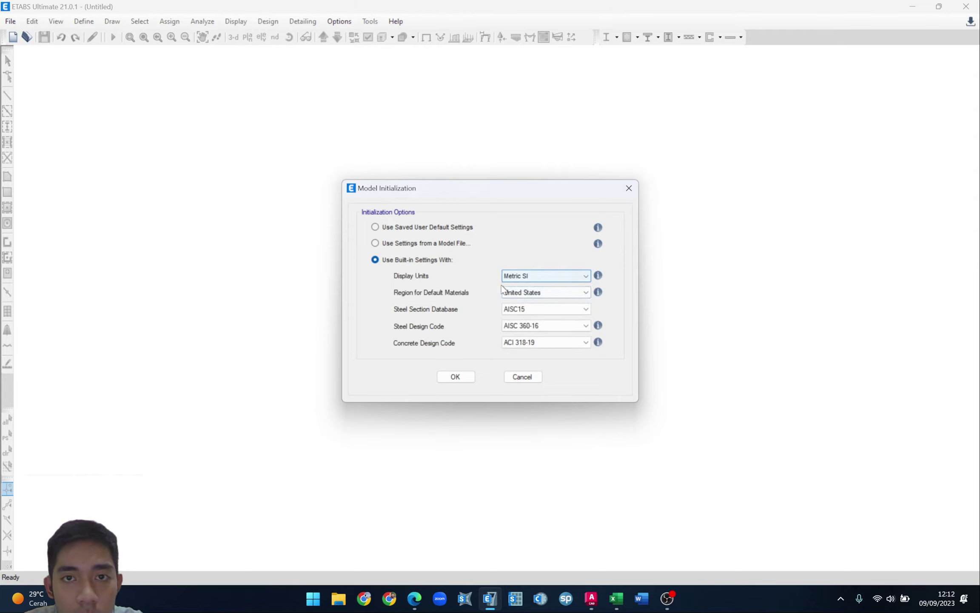
click(455, 377)
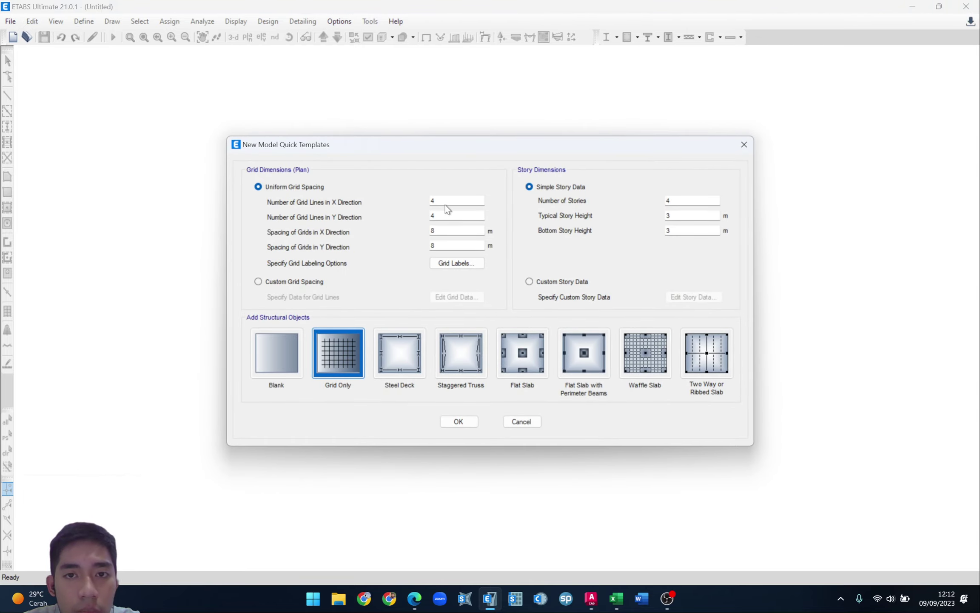
click(440, 200)
click(445, 266)
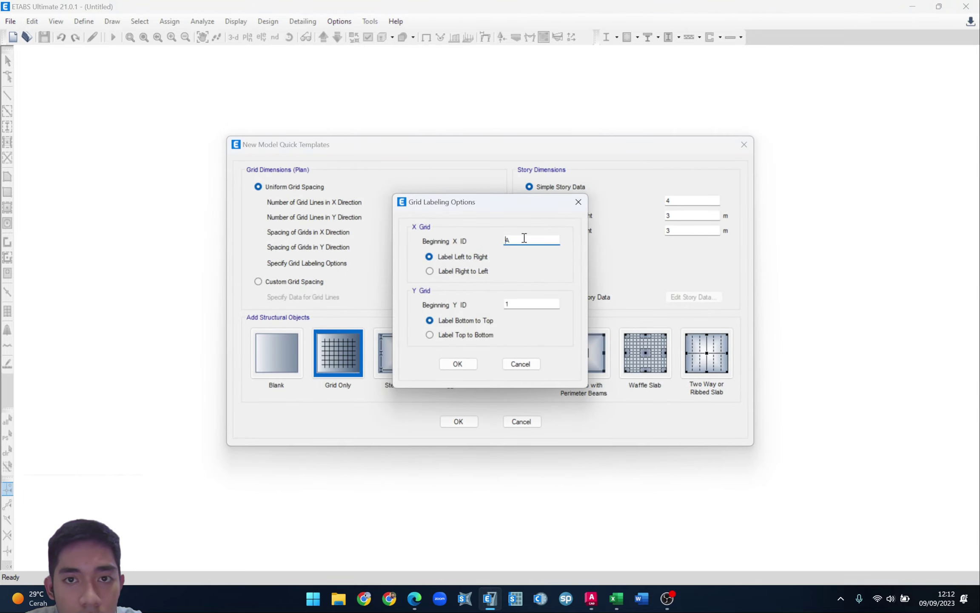
click(577, 203)
- Check the X axes on the AutoCAD floor plan and set the number of grid lines in the X direction to 10 in ETABS
click(449, 203)
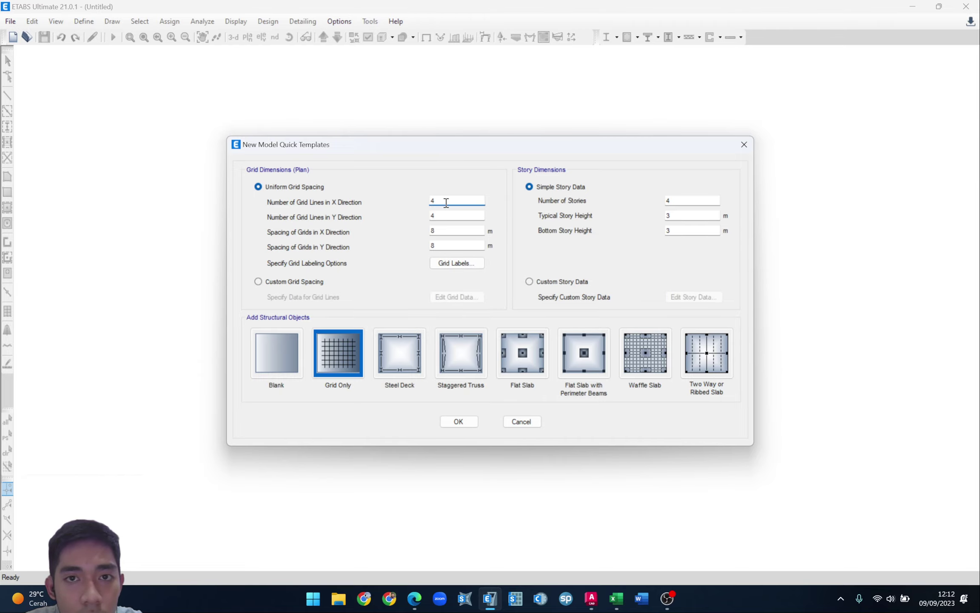
click(591, 598)
scroll(587, 463, down, 2)
middle_drag(586, 464, 506, 330)
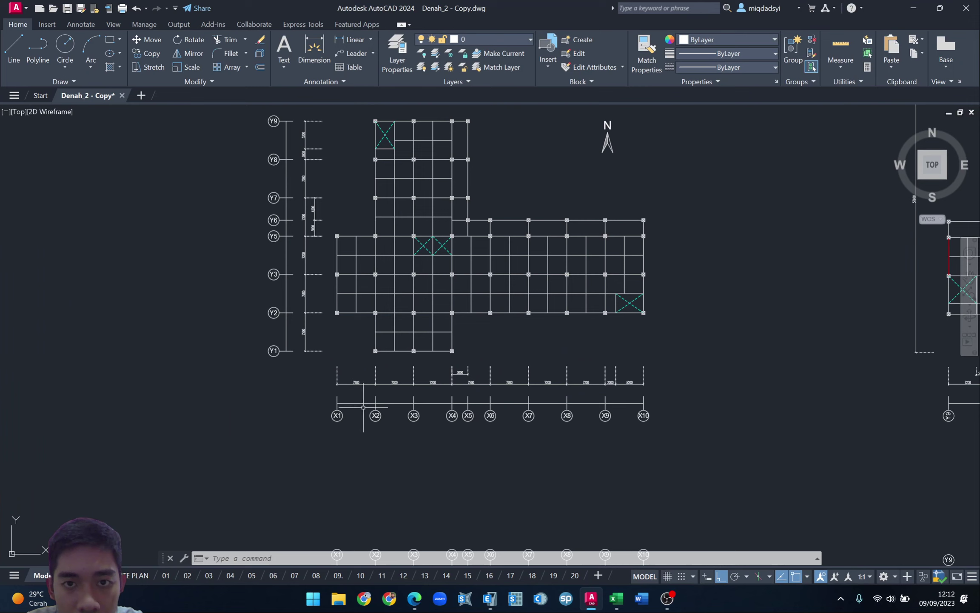
key(alt+Tab)
text(1)
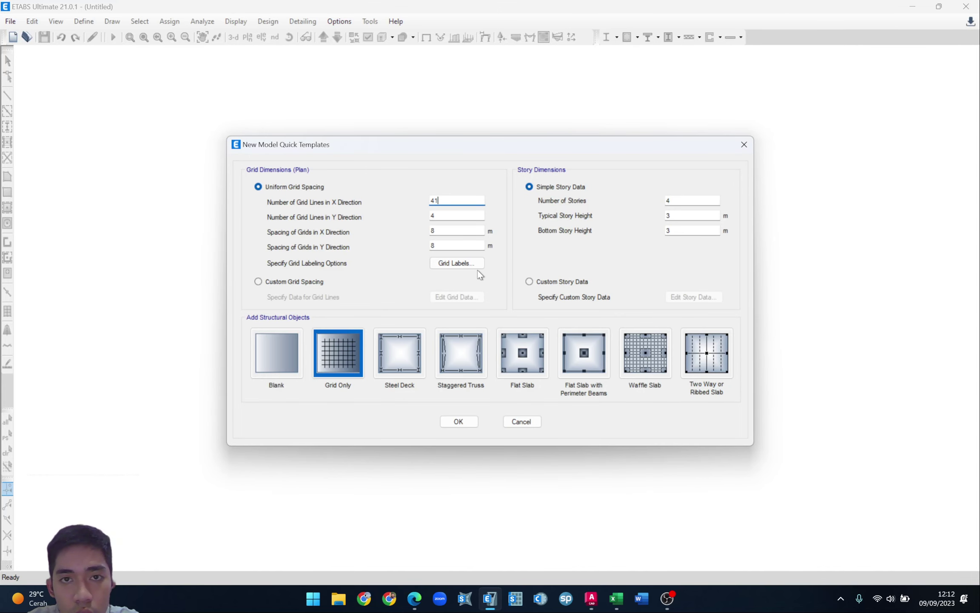
key(BackSpace)
key(BackSpace)
text(10)
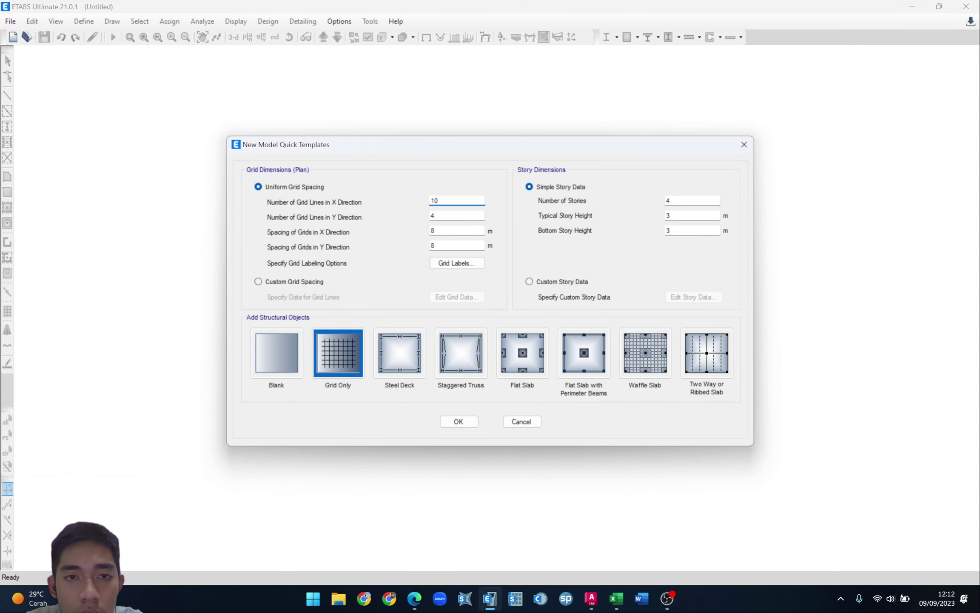
- Check the Y axes on the AutoCAD plan and set the number of grid lines in the Y direction to 8 in ETABS
click(454, 216)
key(alt+Tab)
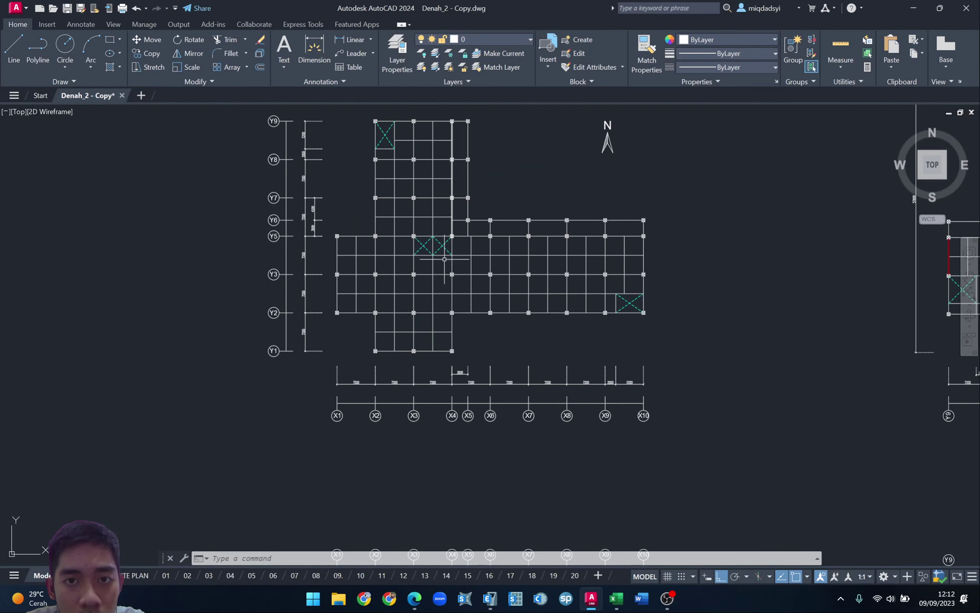
key(alt+Tab)
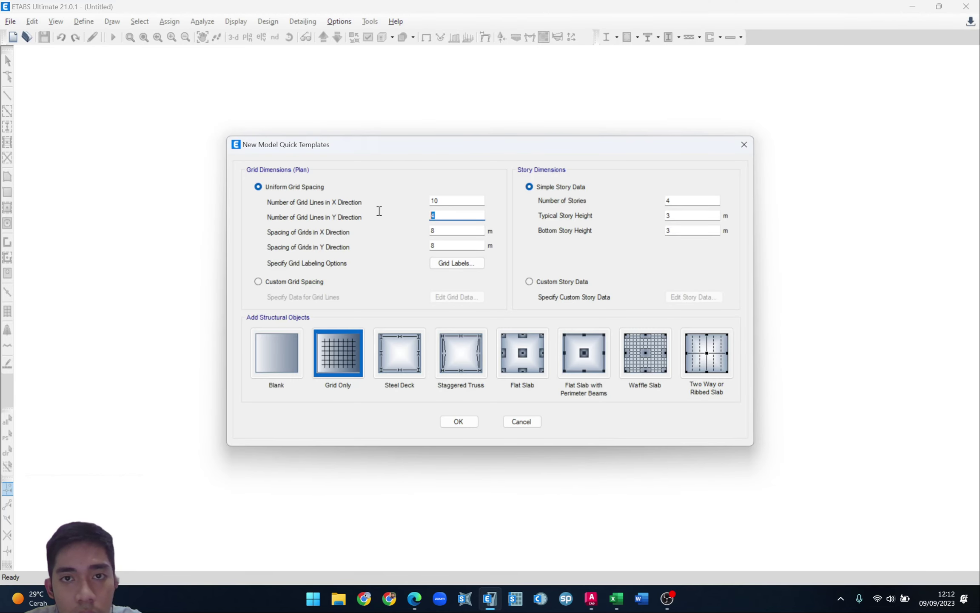
- Check the bay dimensions on the AutoCAD plan and set the ETABS grid spacing to 7.2 m in both the X and Y directions
click(441, 230)
key(alt+Tab)
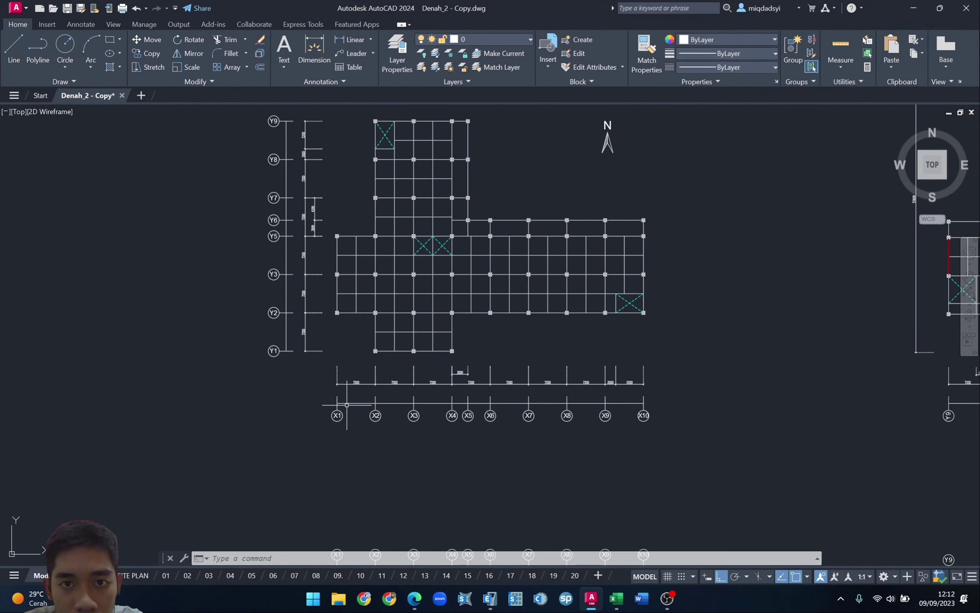
scroll(347, 405, up, 2)
middle_drag(457, 358, 359, 389)
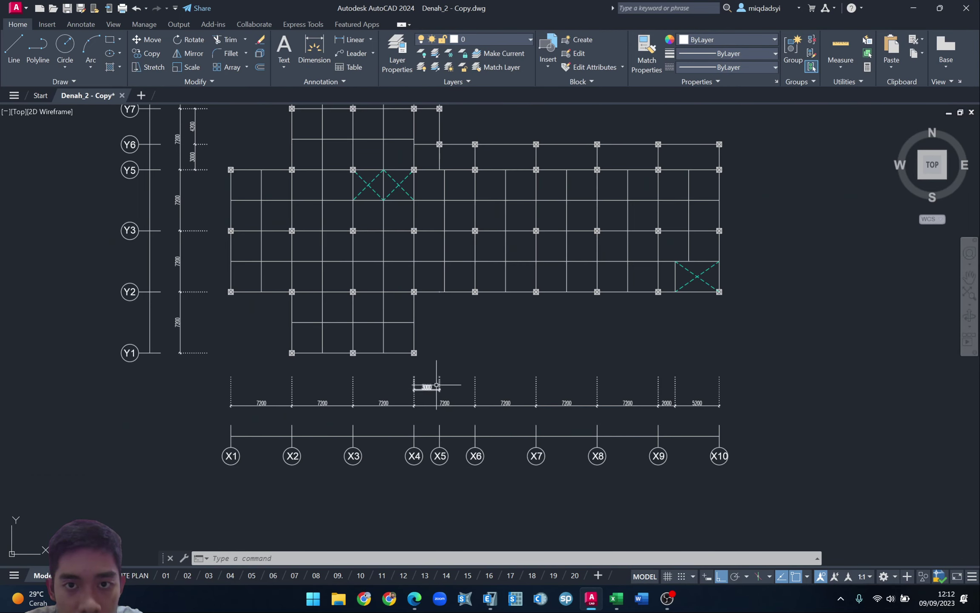
middle_drag(435, 380, 399, 415)
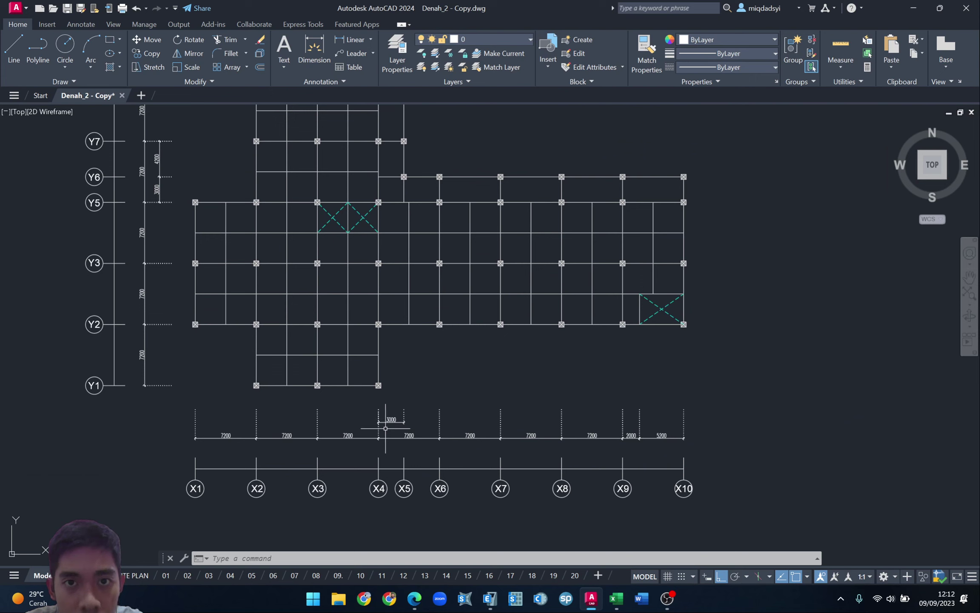
key(alt+Tab)
key(alt+Tab)
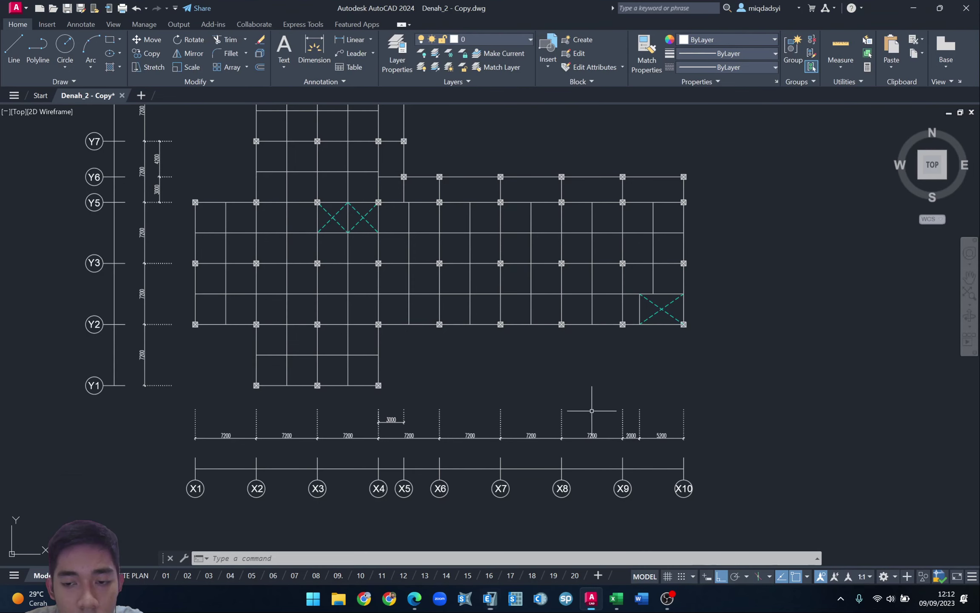
key(alt+Tab)
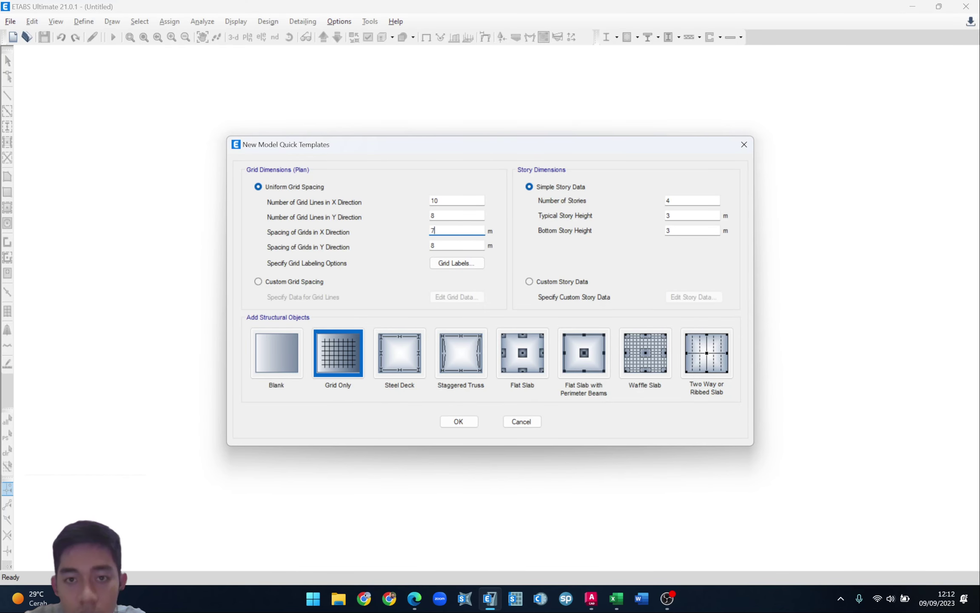
key(Tab)
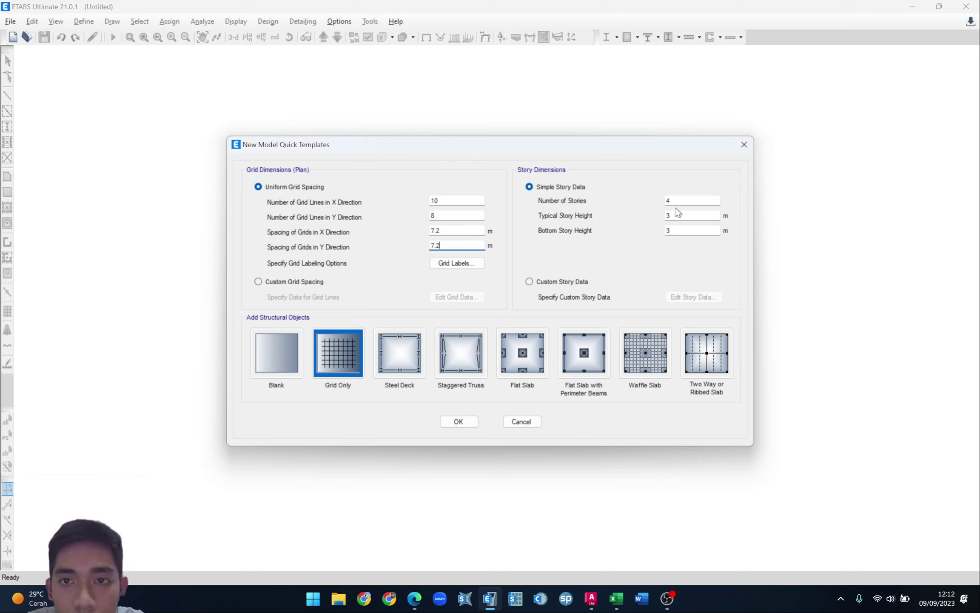
- Set the story data to 10 stories with a typical story height of 4 m and a bottom story height of 4 m
double_click(685, 202)
text(10)
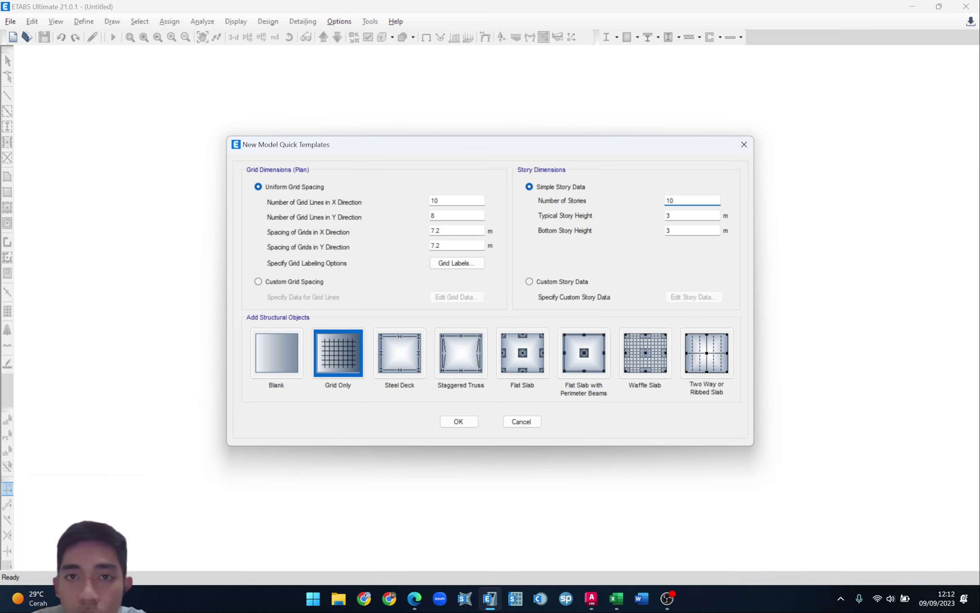
click(685, 215)
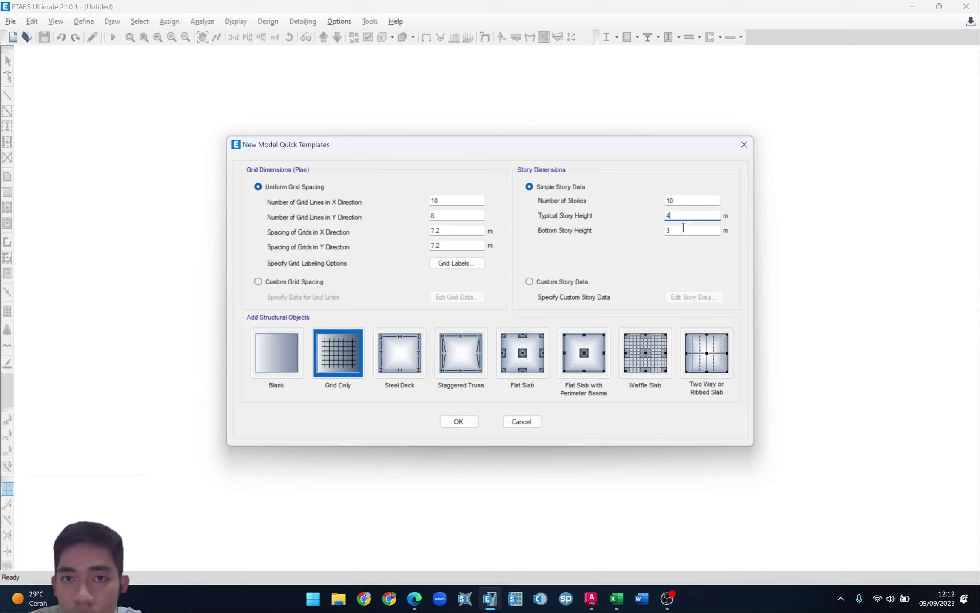
key(Tab)
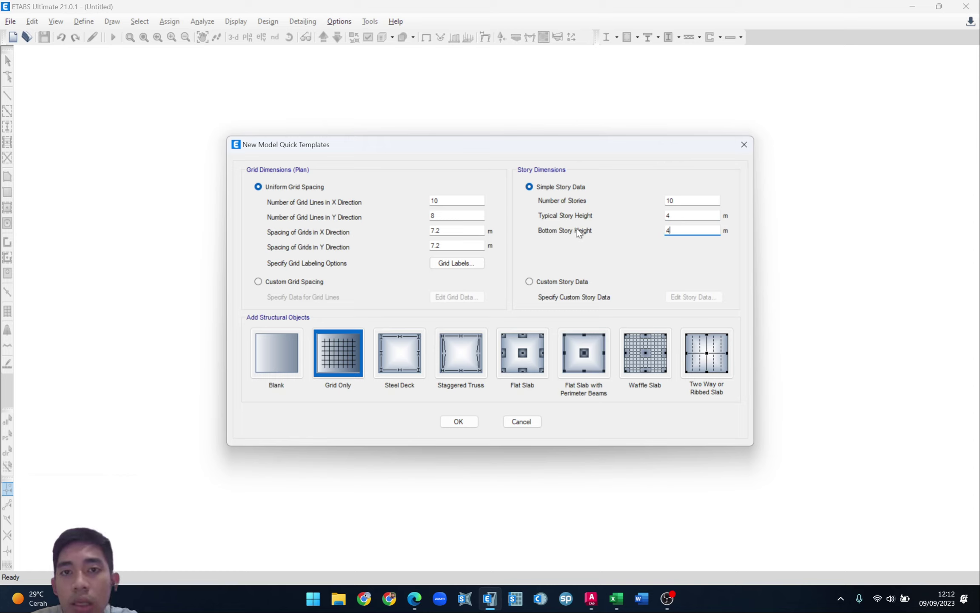
click(681, 216)
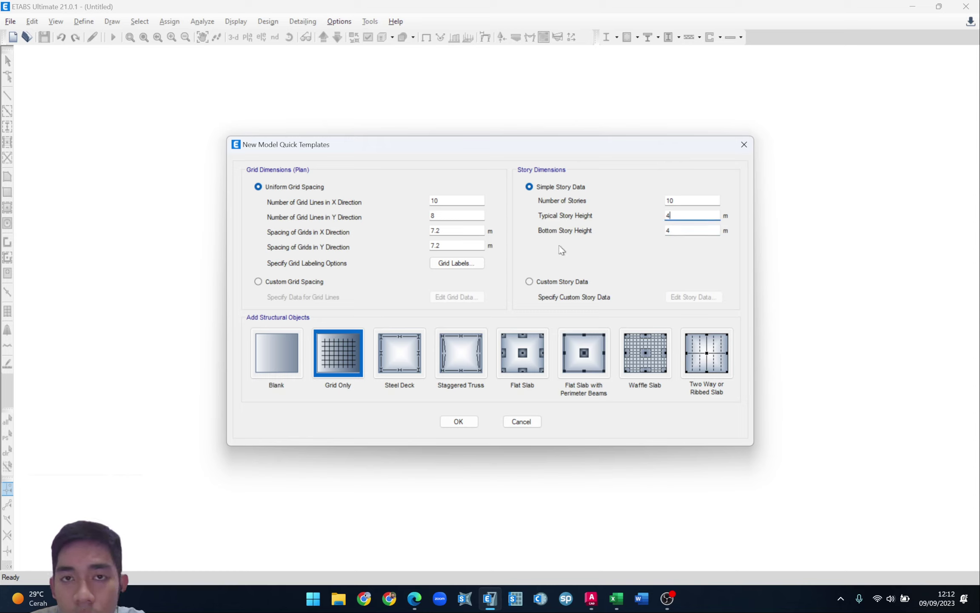
click(681, 230)
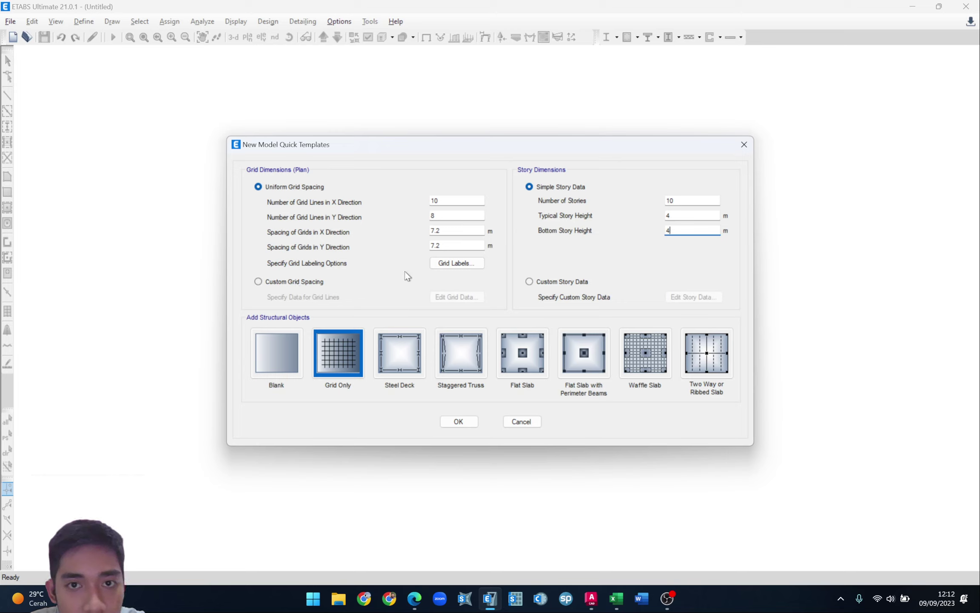
- Switch to custom grid spacing and open the grid data for editing, displayed as spacing instead of ordinates
click(316, 283)
click(447, 297)
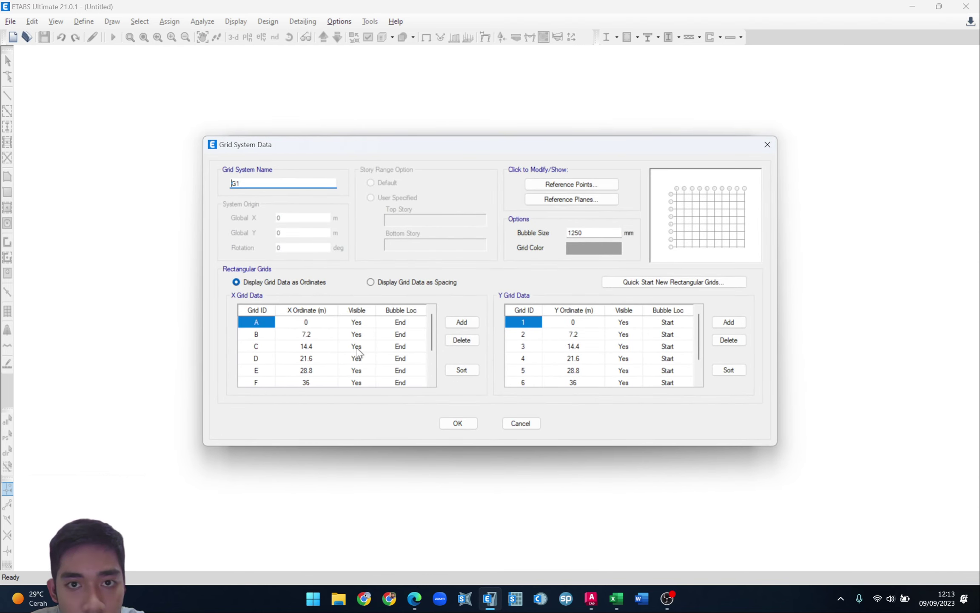
click(528, 423)
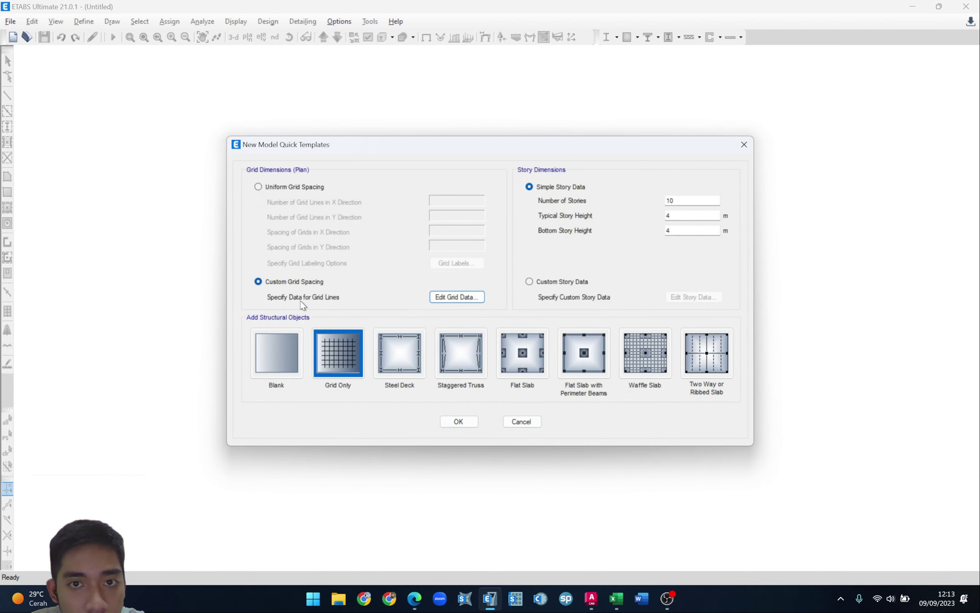
click(438, 298)
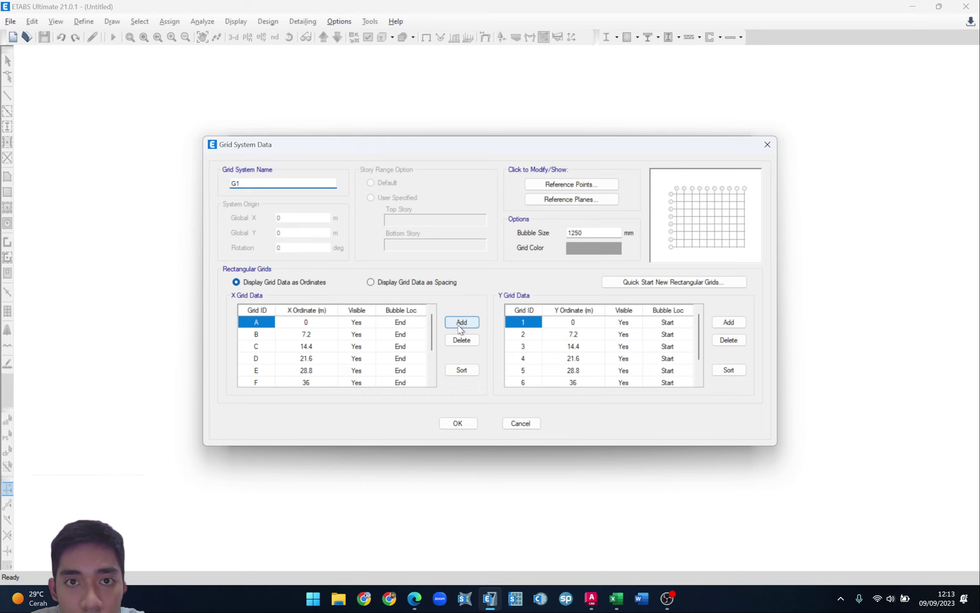
click(386, 284)
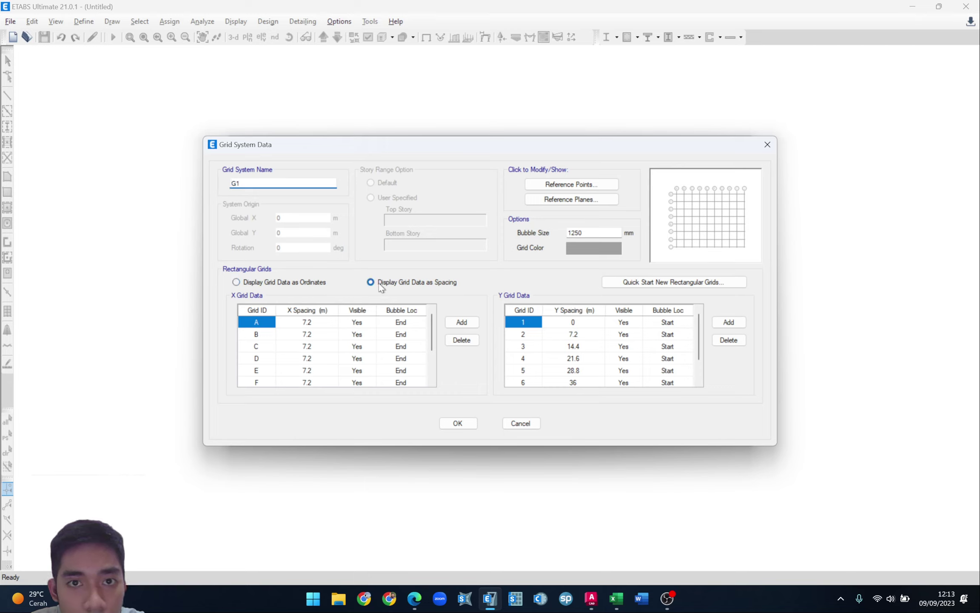
- Rename the first five X grid lines, A to E, as X1, X2, X3, X4 and X5
double_click(261, 322)
click(262, 334)
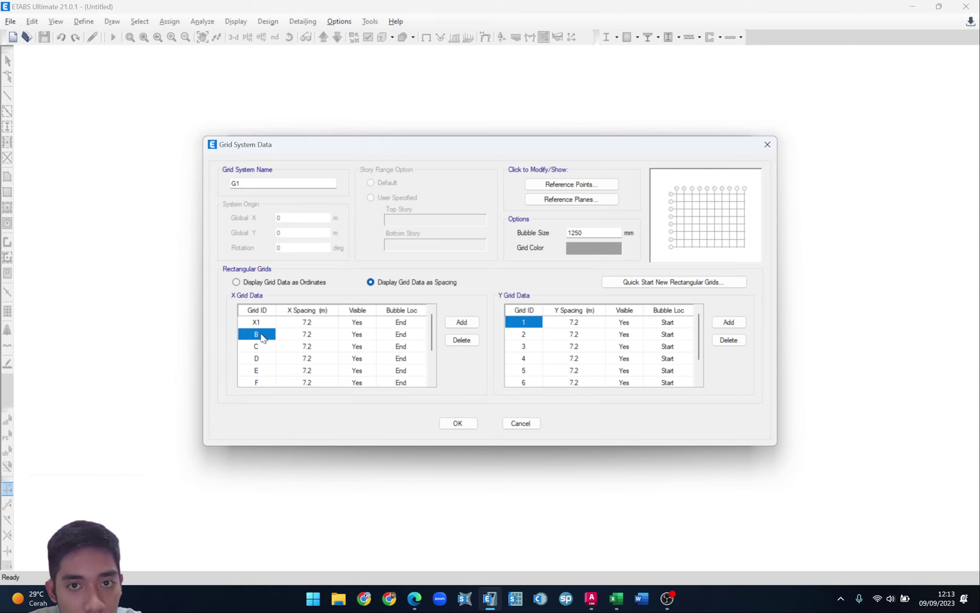
text(X2)
click(263, 346)
text(X)
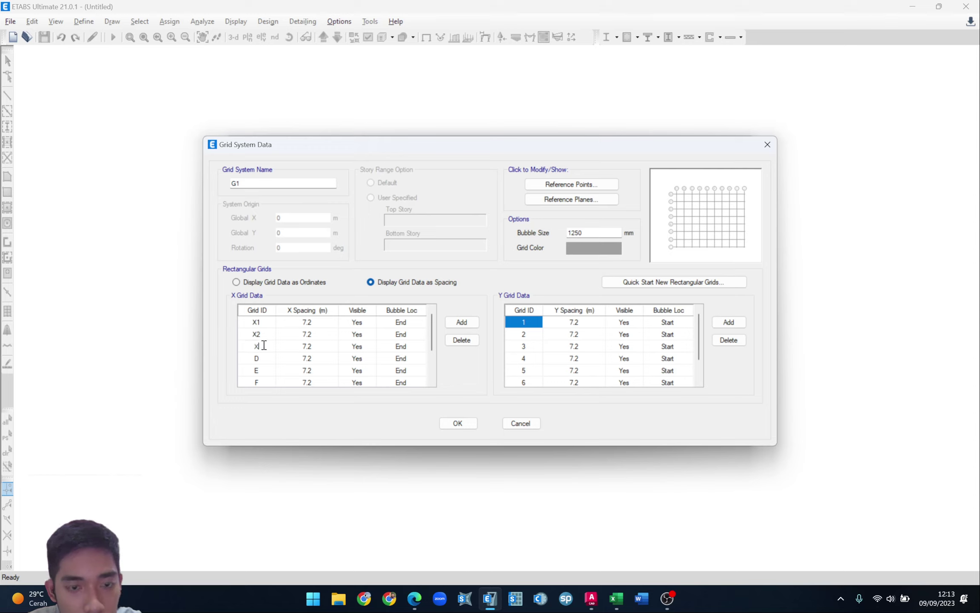
text(3)
click(264, 358)
text(X)
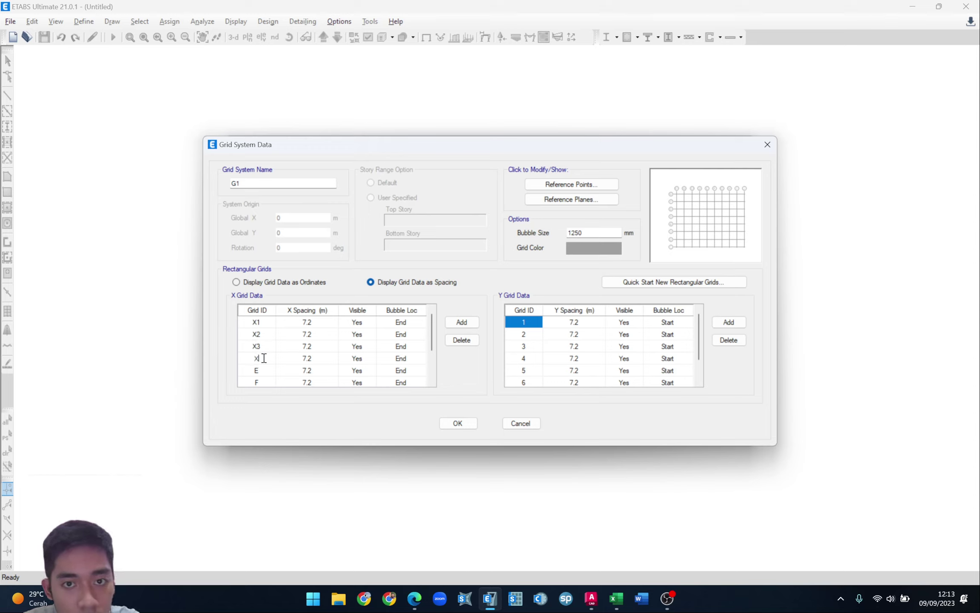
text(X5)
- Rename the remaining X grid lines, F to J, as X6, X7, X8, X9 and X10
click(261, 381)
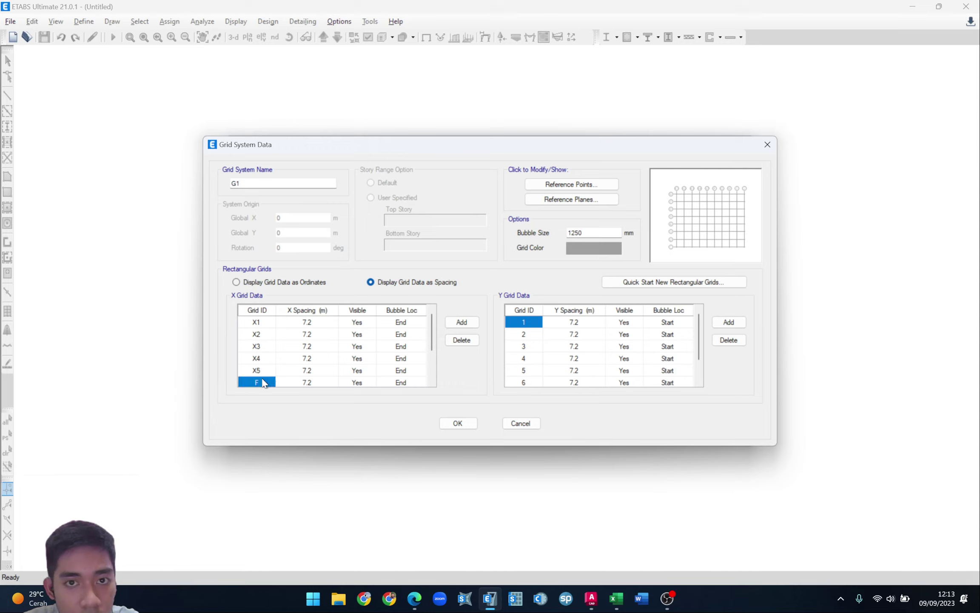
text(X6)
click(263, 384)
text(X7)
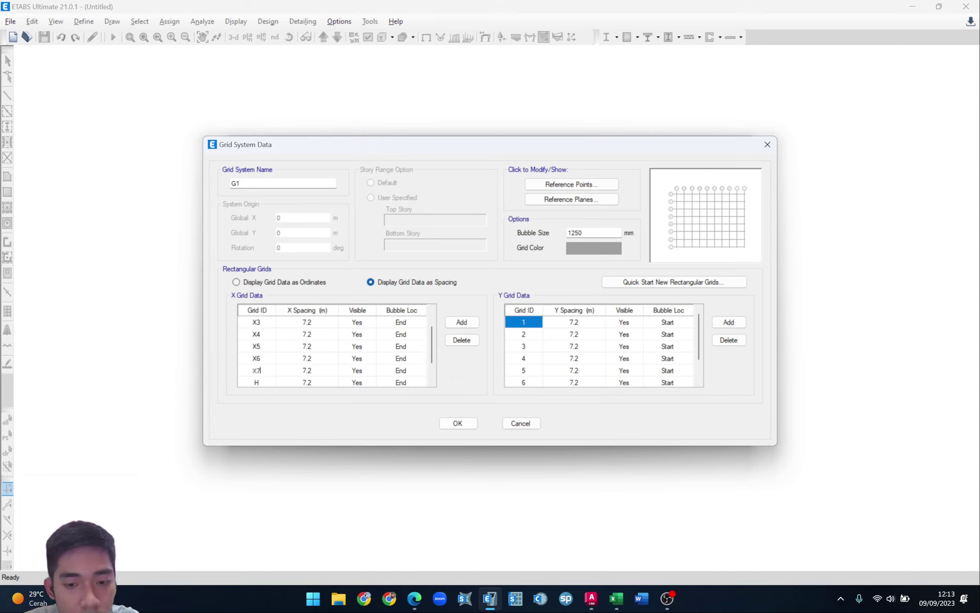
click(264, 383)
text(X7)
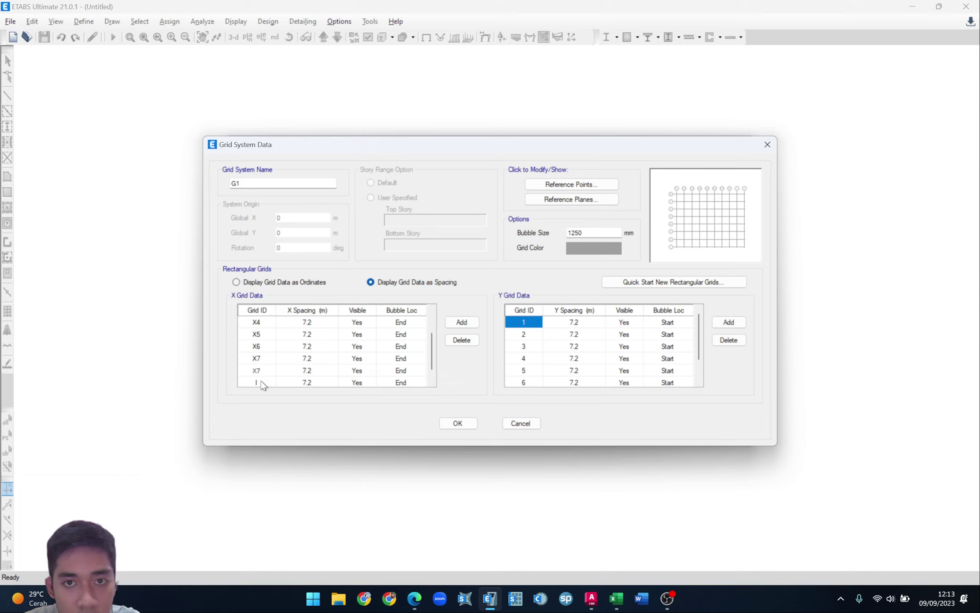
key(BackSpace)
text(8)
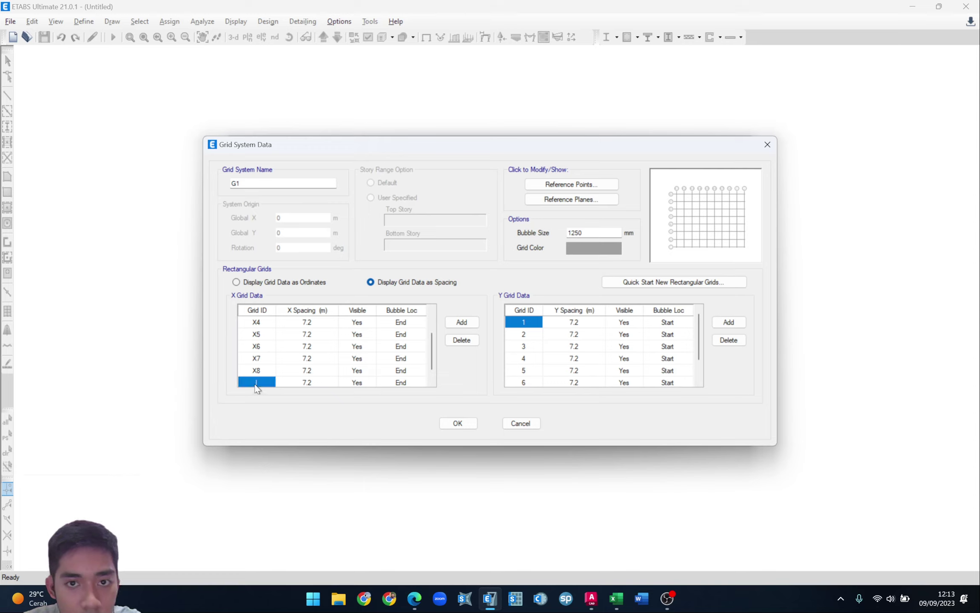
click(256, 384)
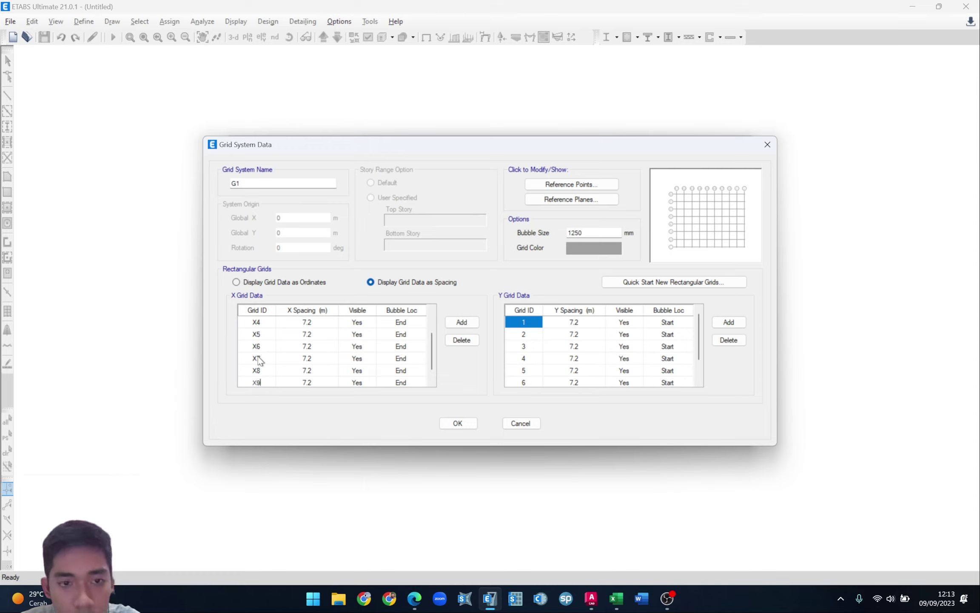
text(X9)
key(Return)
text(X10)
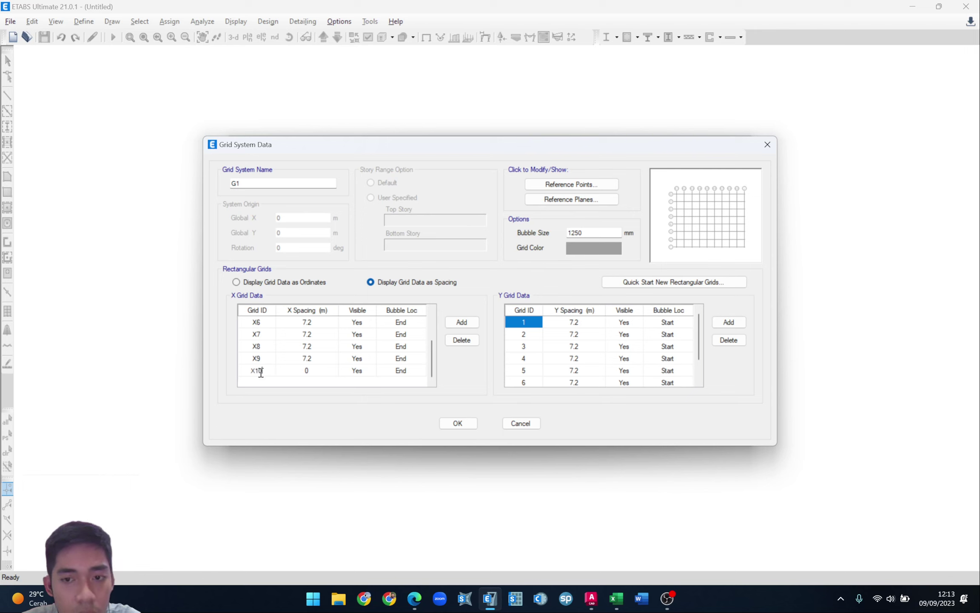
scroll(288, 366, up, 2)
- Check the X bay dimensions on the AutoCAD plan and set the ETABS X spacing to 3 m at X4 and 4.2 m at X5
click(591, 598)
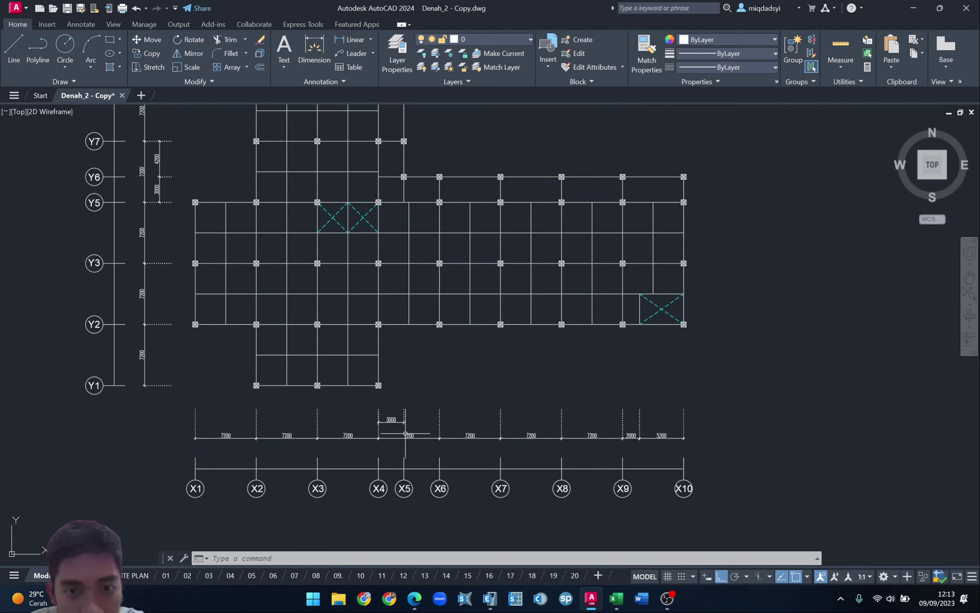
click(489, 597)
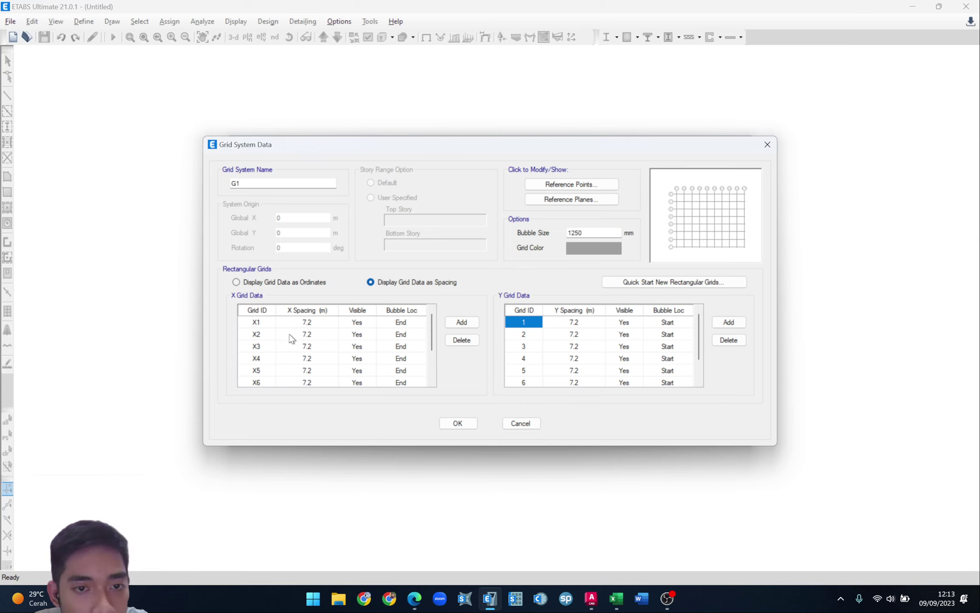
key(alt+Tab)
key(alt+Tab)
key(alt+Tab)
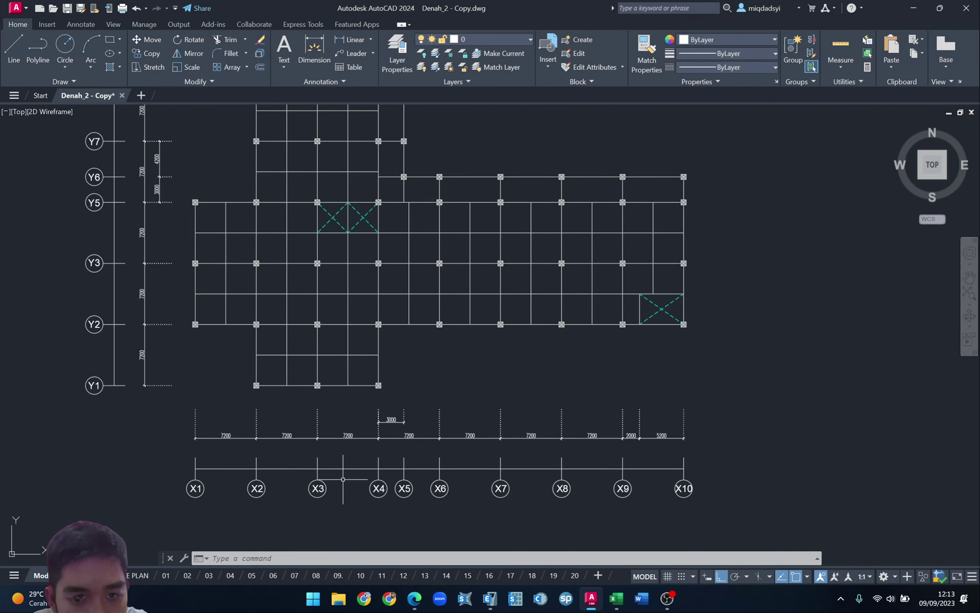
key(alt+Tab)
click(307, 358)
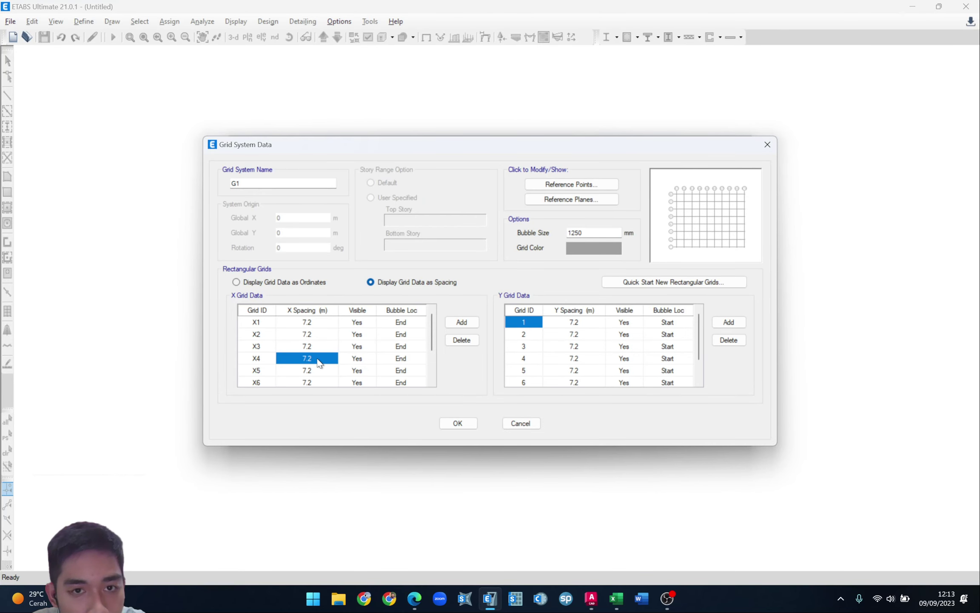
click(315, 359)
click(320, 370)
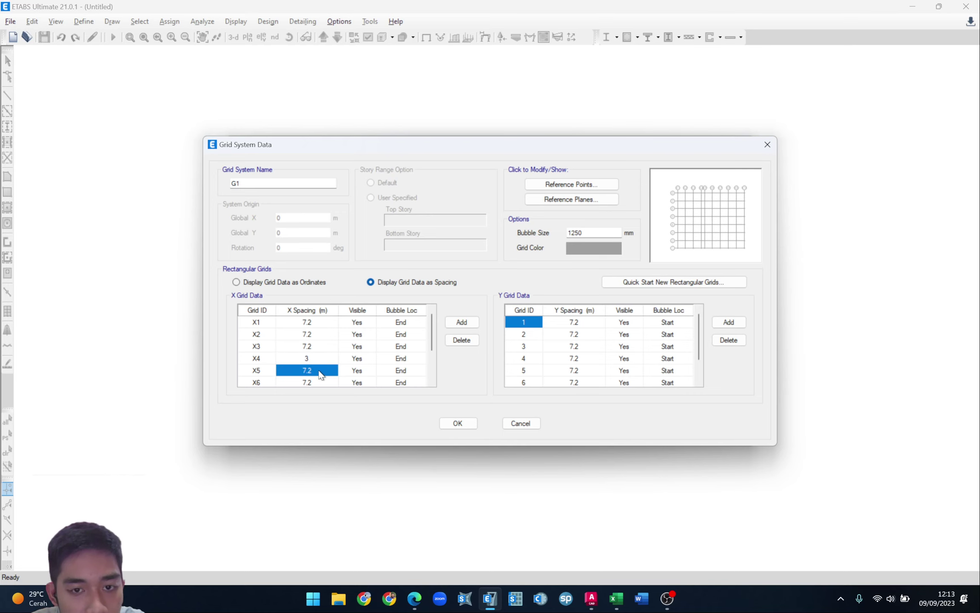
text(4.2)
key(Up)
- Check the Y grid labels on the AutoCAD plan and rename ETABS Y grid lines 1 to 4 as Y1, Y2, Y3 and Y4
key(alt+Tab)
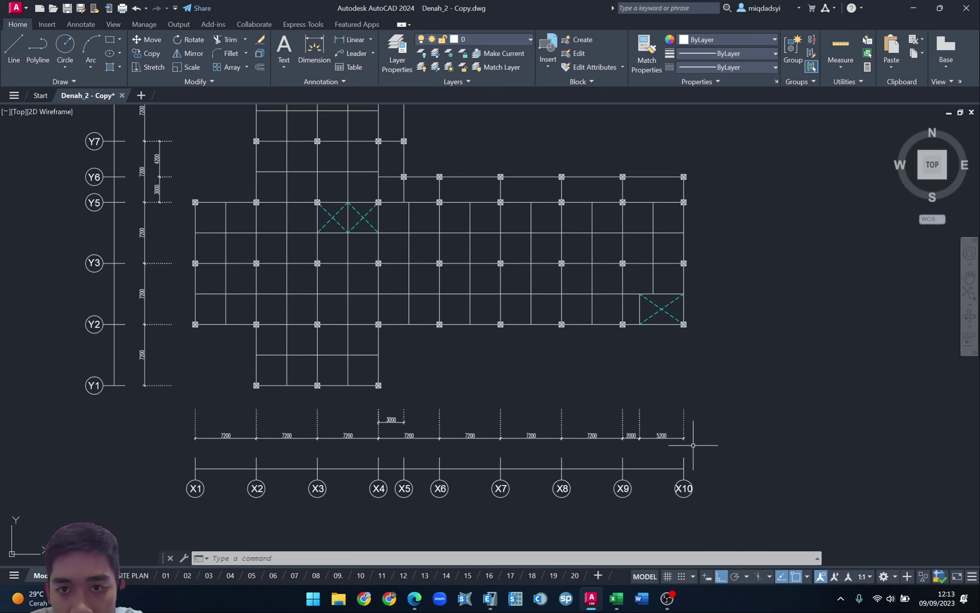
middle_drag(454, 346, 516, 459)
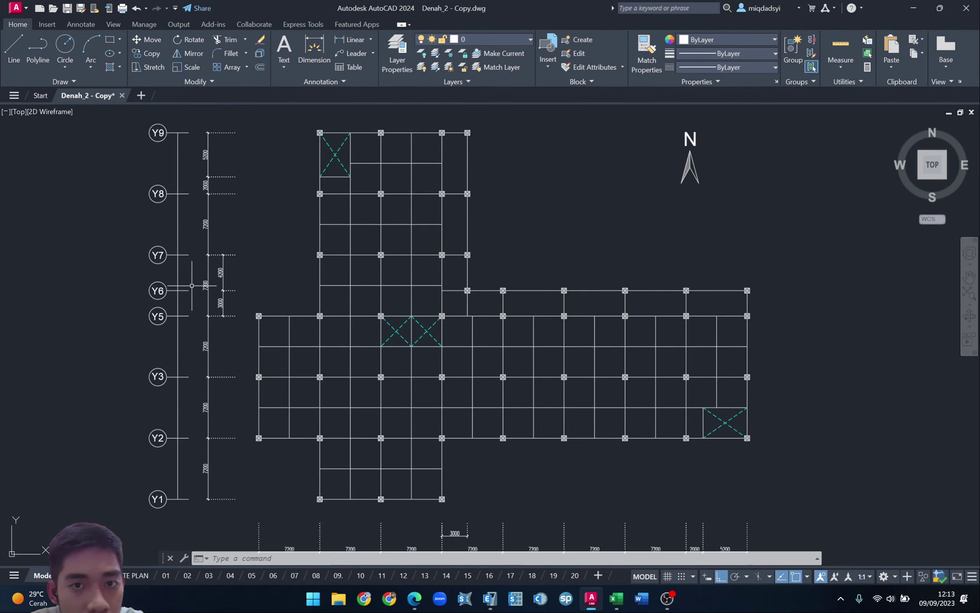
key(alt+Tab)
click(529, 323)
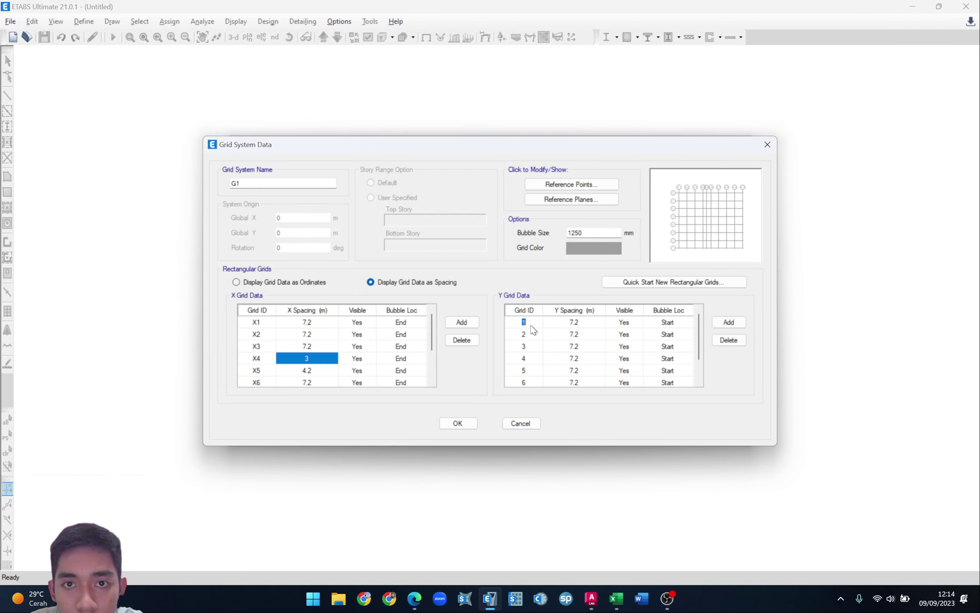
text(Y1)
click(527, 332)
text(Y2)
click(527, 345)
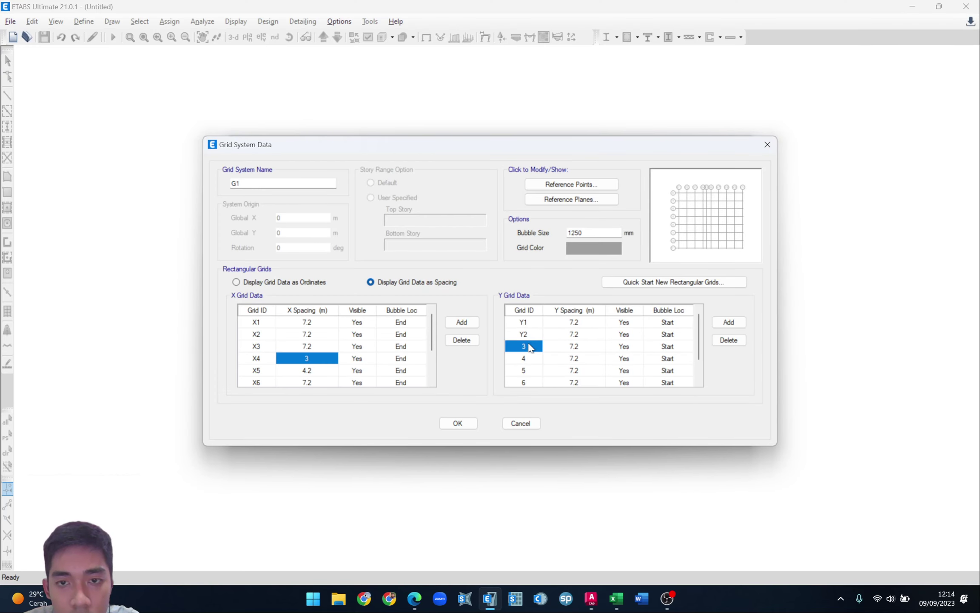
text(Y3)
click(527, 358)
text(Y4)
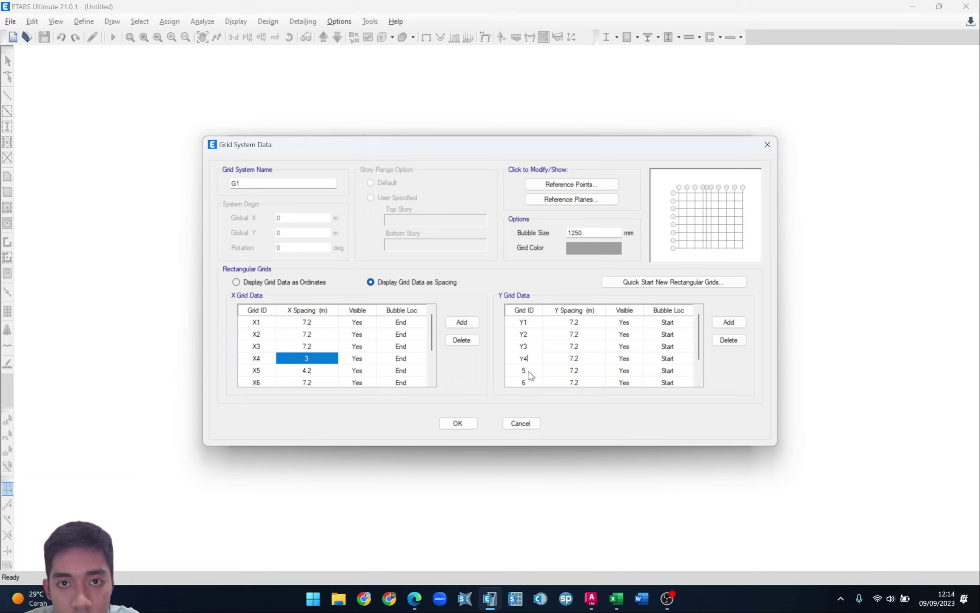
- Rename the remaining Y grid lines, 5 to 8, as Y5, Y6, Y7 and Y8
click(529, 372)
text(Y5)
click(529, 382)
text(Y6)
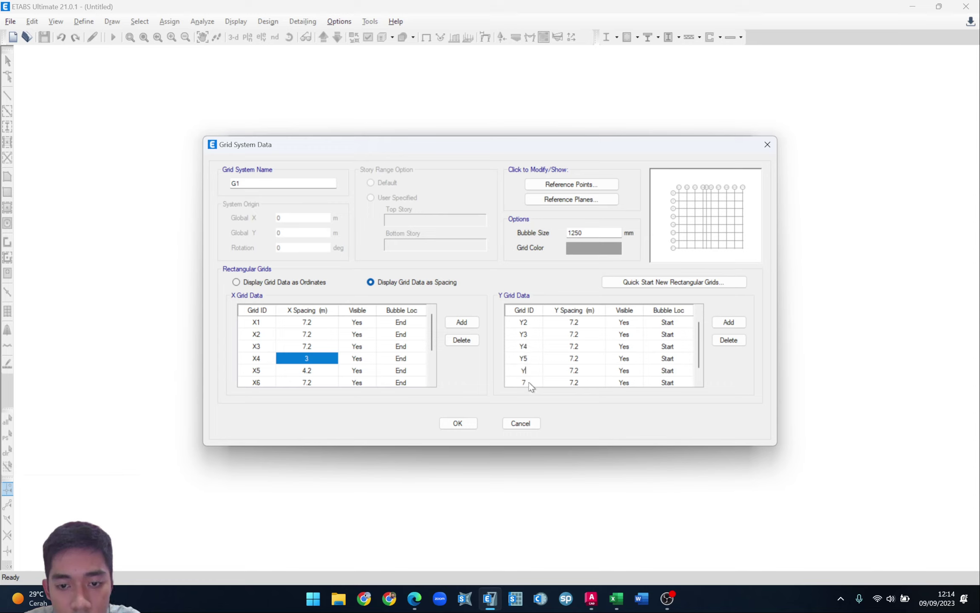
scroll(529, 366, down, 2)
click(528, 359)
text(Y7)
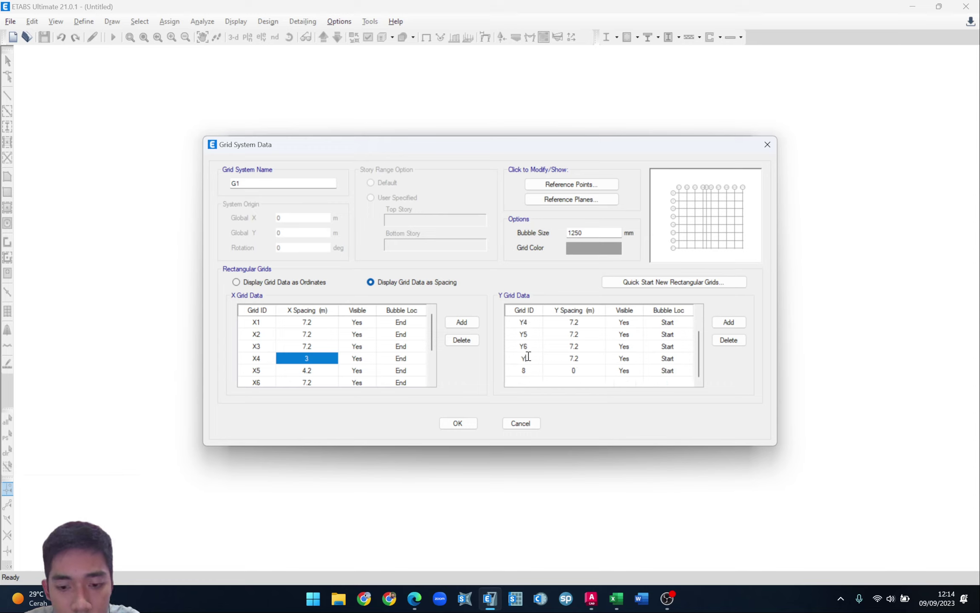
click(530, 370)
text(Y)
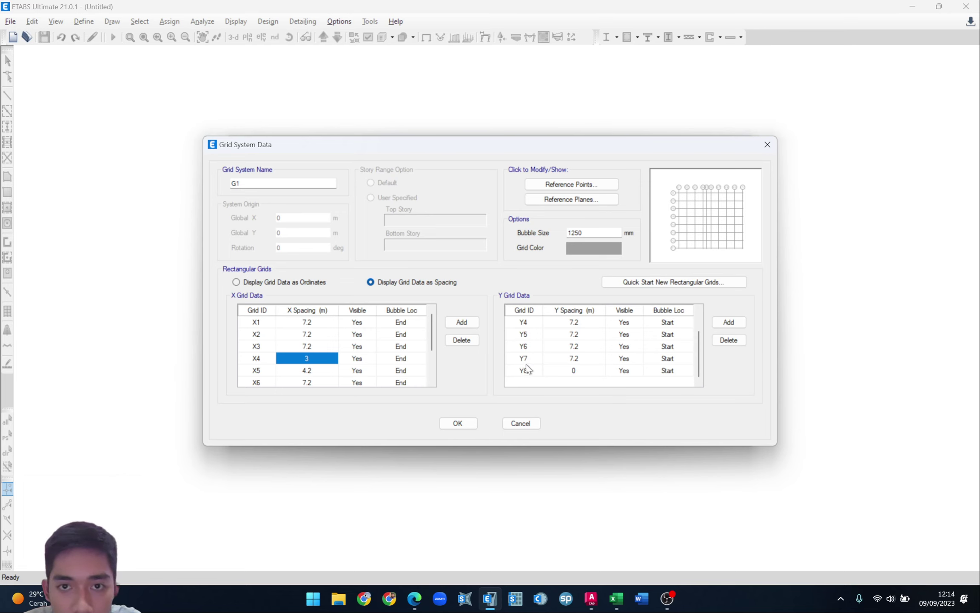
- Switch to AutoCAD and examine the Y-direction grid labels and bay dimensions around Y3 to Y8 on the floor plan
key(alt+Tab)
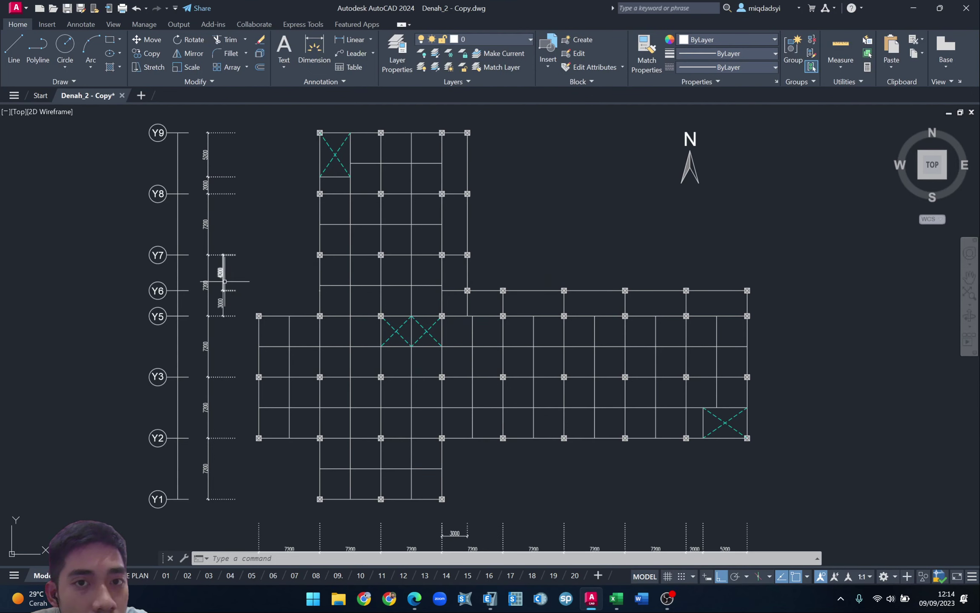
scroll(197, 283, up, 2)
middle_drag(213, 280, 226, 306)
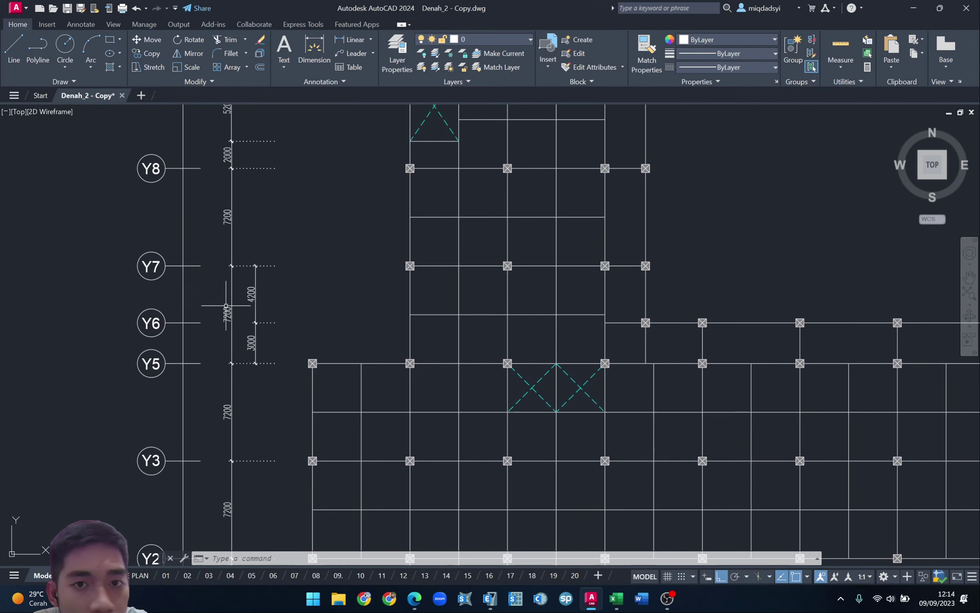
middle_click(230, 332)
middle_click(230, 332)
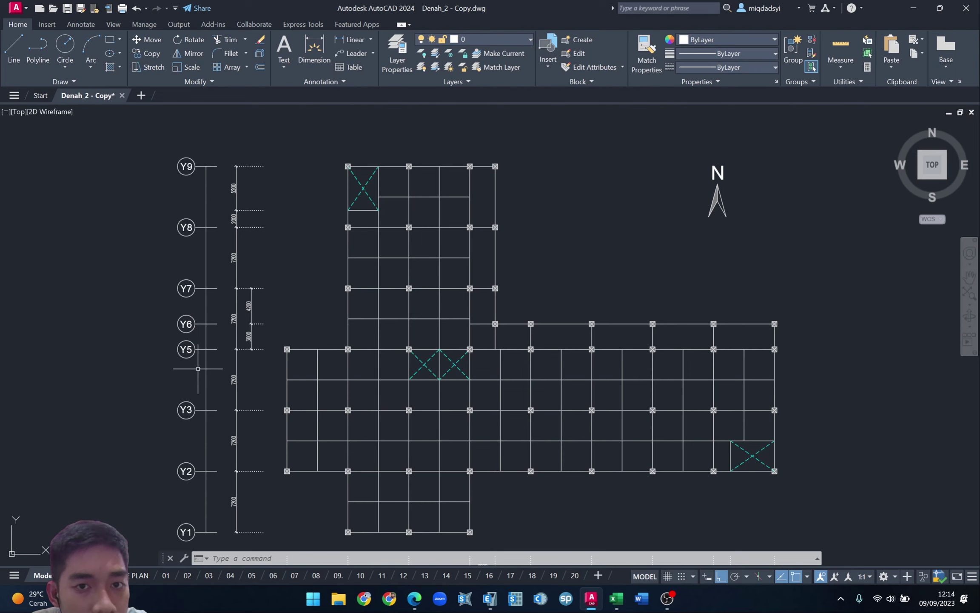
scroll(195, 355, up, 2)
middle_drag(194, 356, 190, 397)
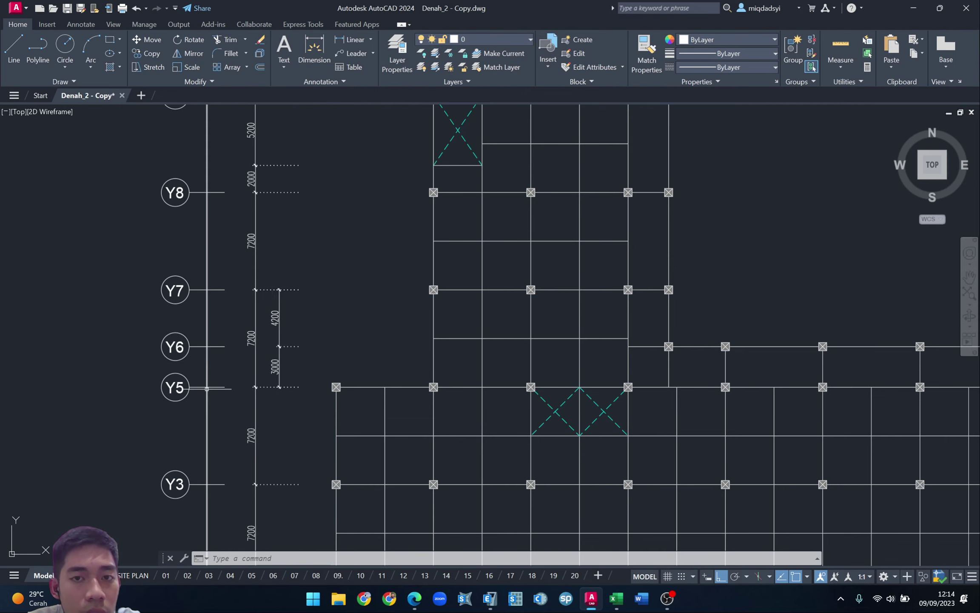
- Return to ETABS, set the Y spacing to 3 m at Y4 and 4.2 m at Y5, and accept the grid data
key(alt+Tab)
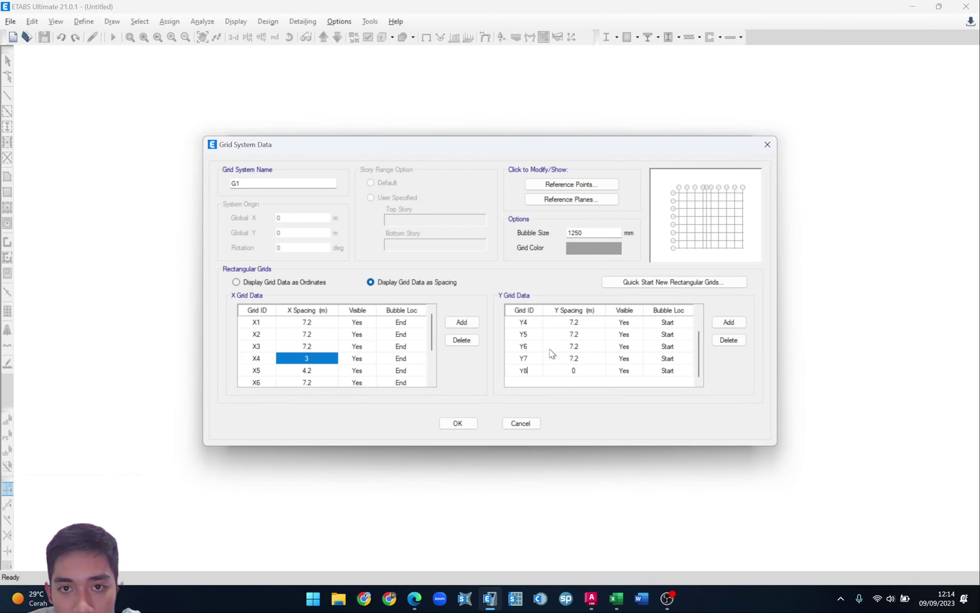
click(577, 324)
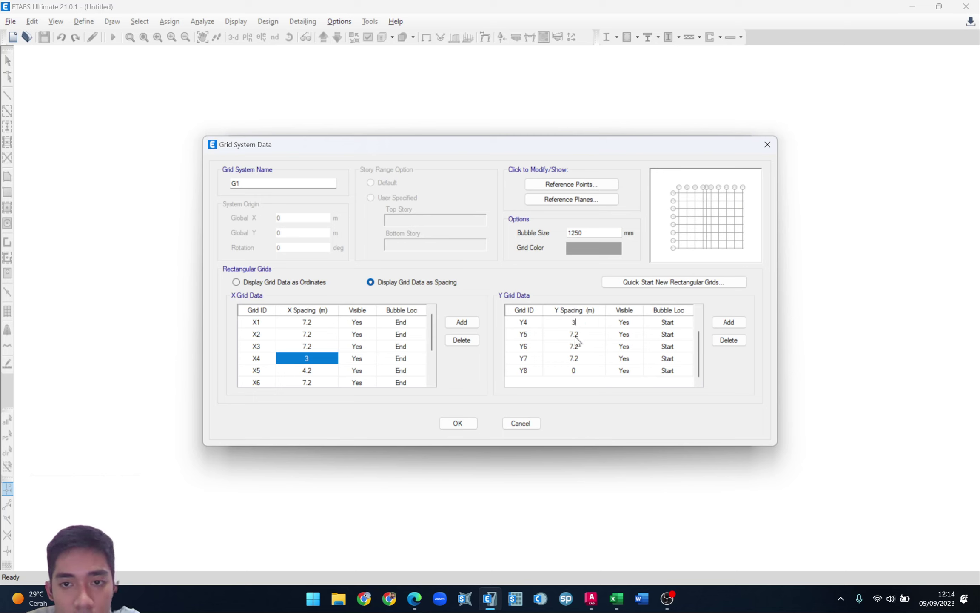
key(alt+Tab)
key(alt+Tab)
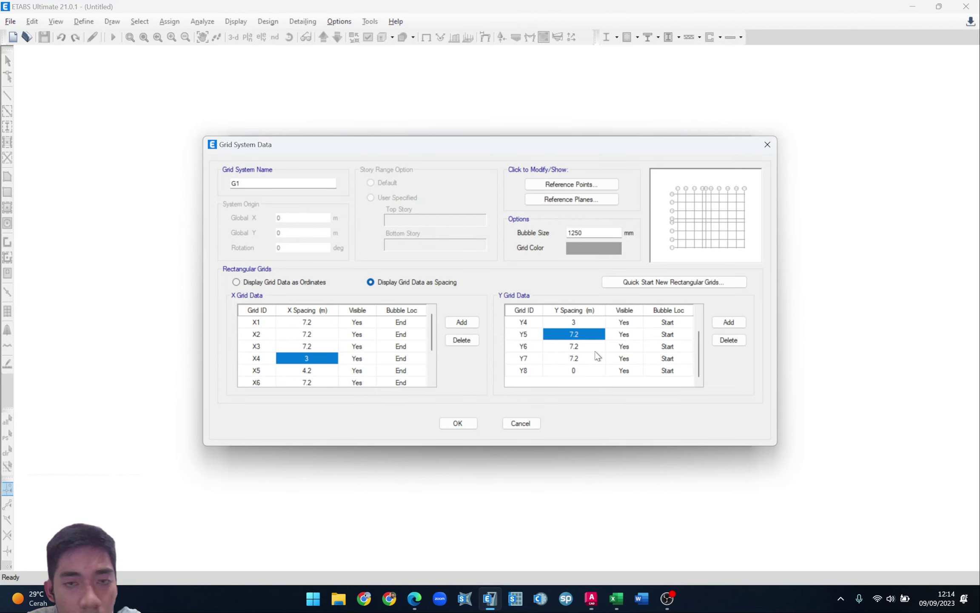
text(4.)
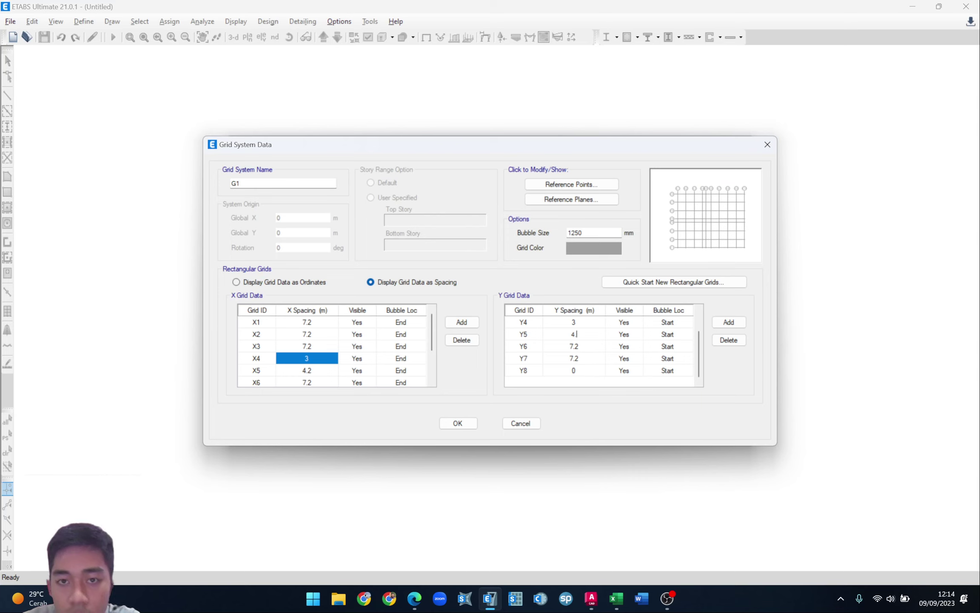
click(569, 360)
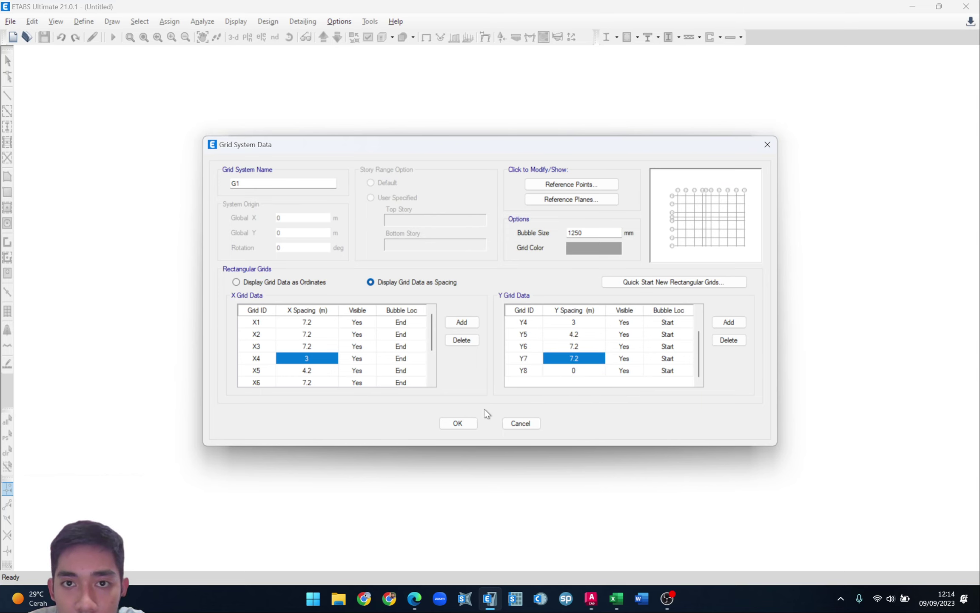
click(462, 423)
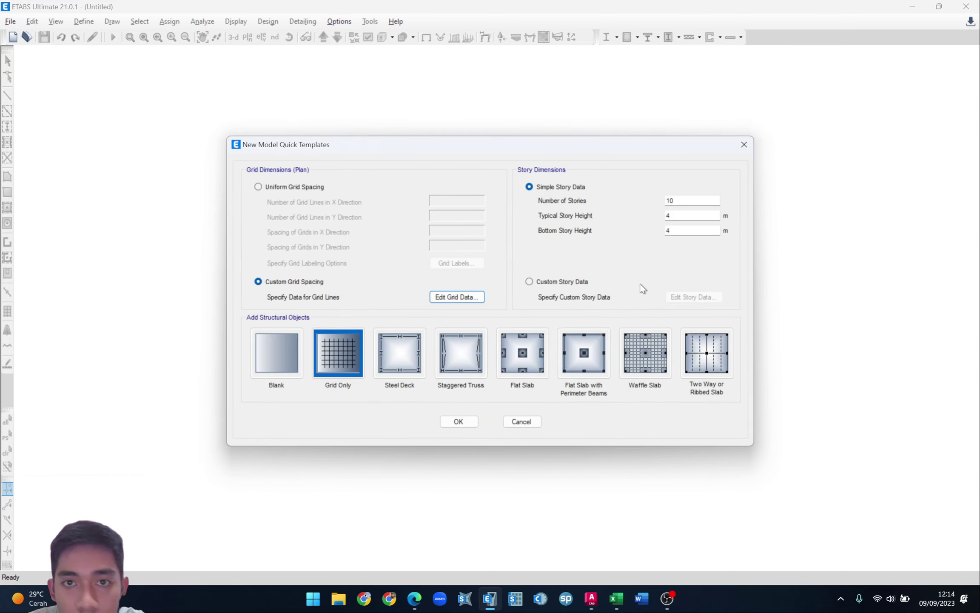
- Switch to custom story data, accept the story table as it is, and create the Grid Only model
click(578, 284)
click(692, 297)
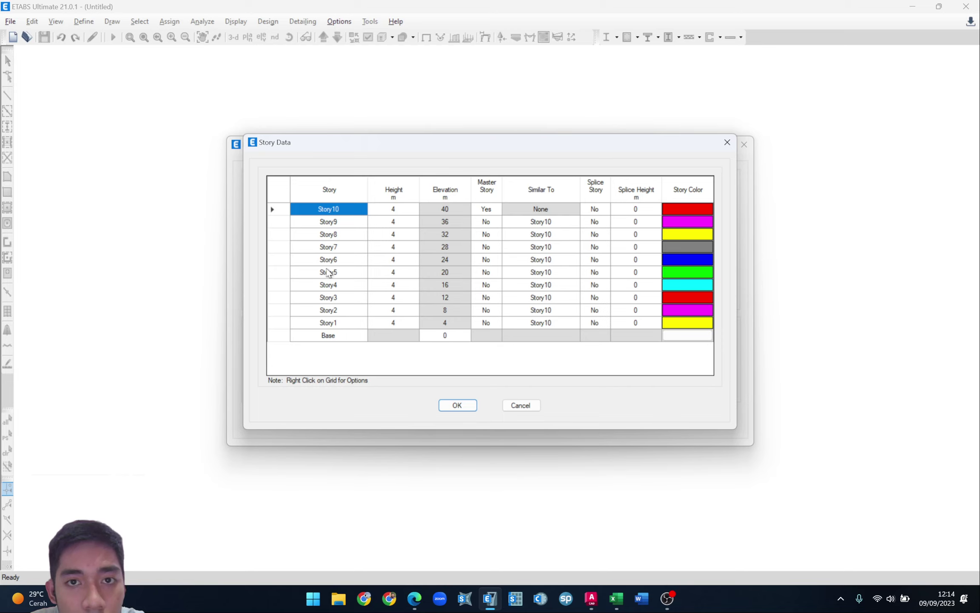
click(465, 402)
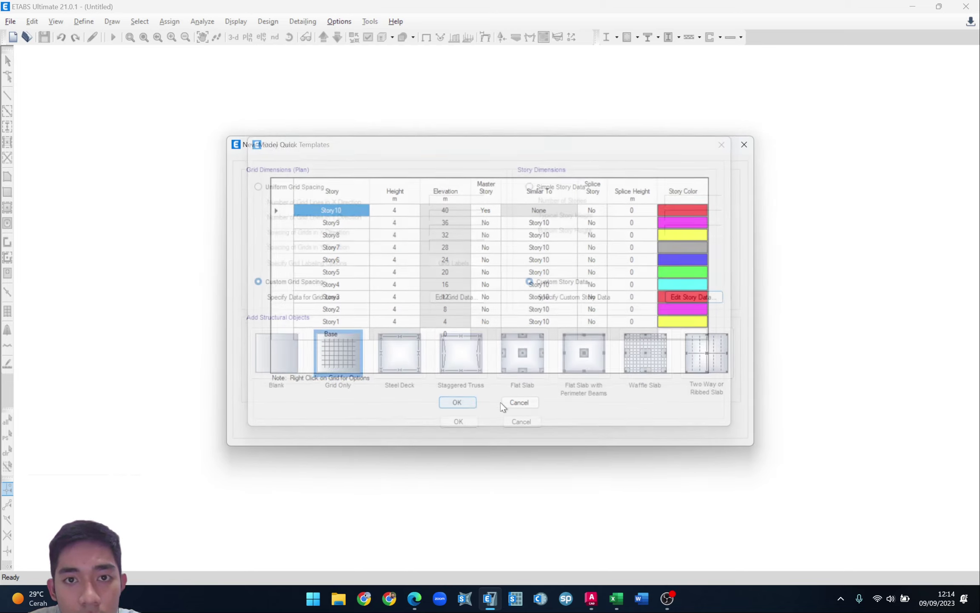
click(458, 421)
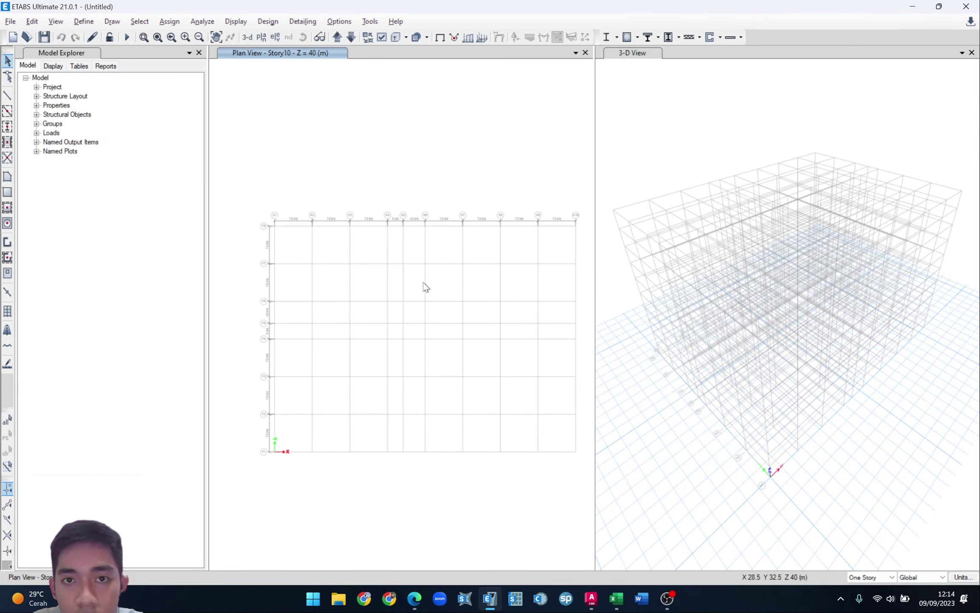
- Narrow the Model Explorer to give the plan and 3-D views more room
middle_drag(425, 283, 407, 282)
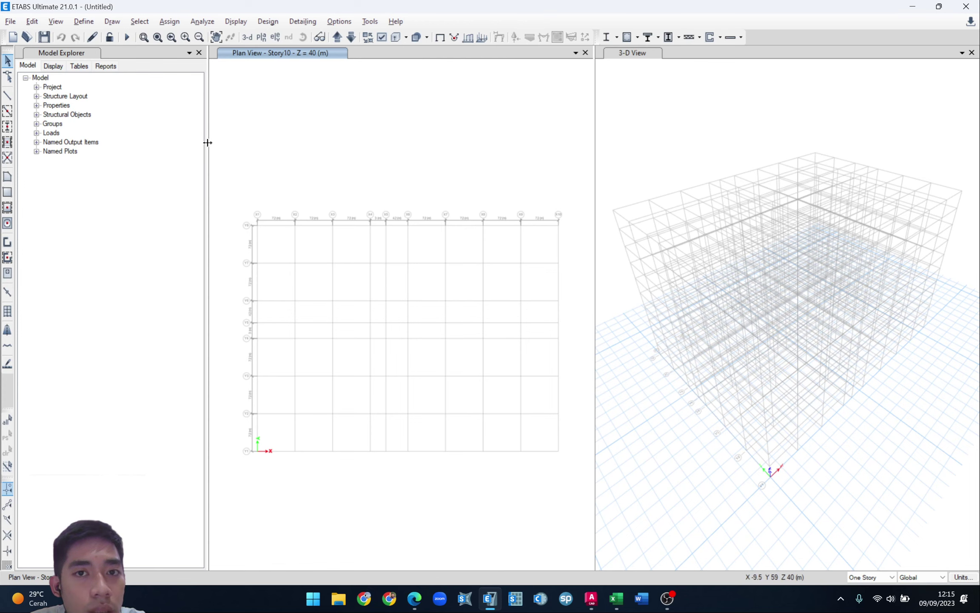
drag(208, 143, 157, 145)
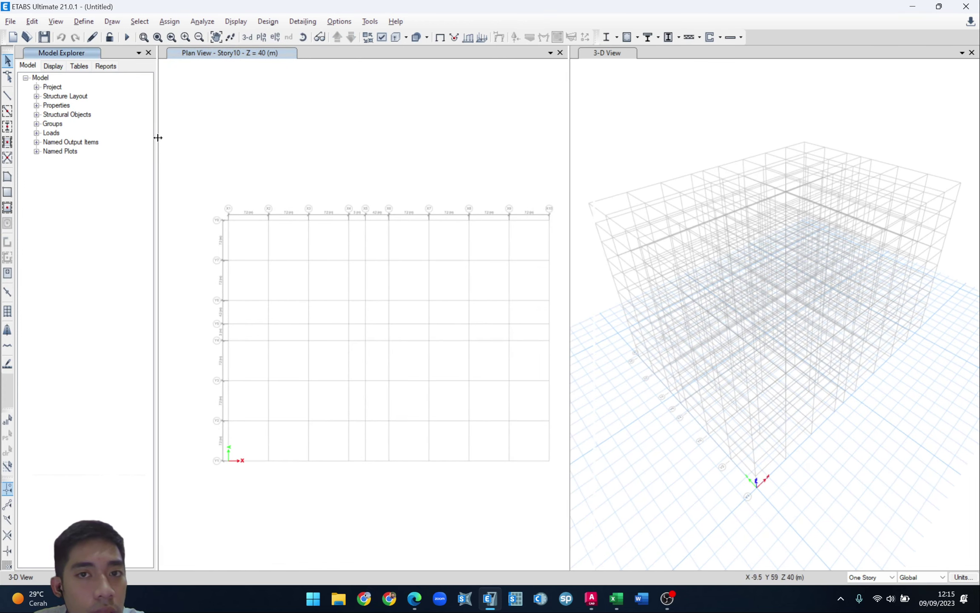
drag(158, 137, 149, 145)
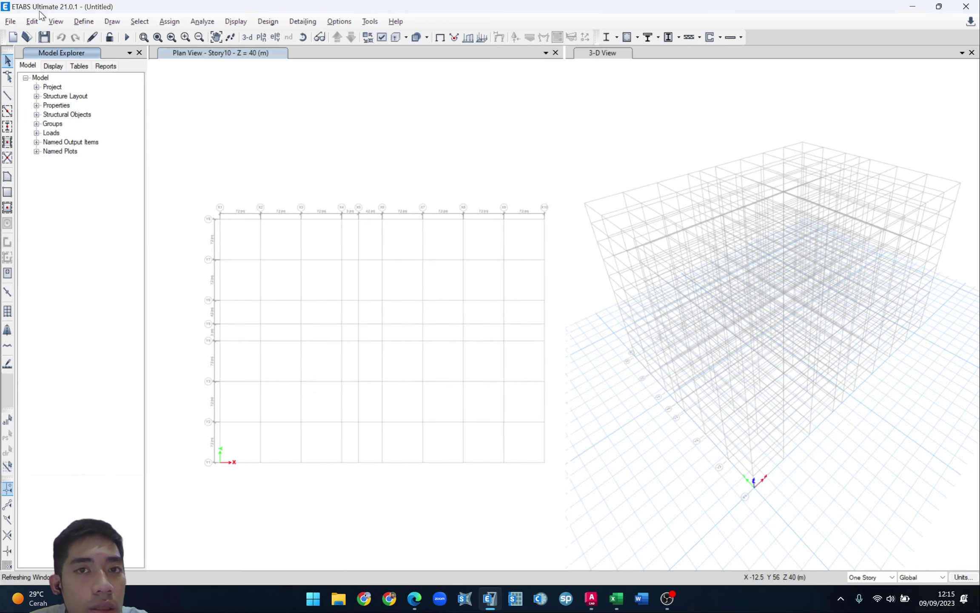
click(82, 24)
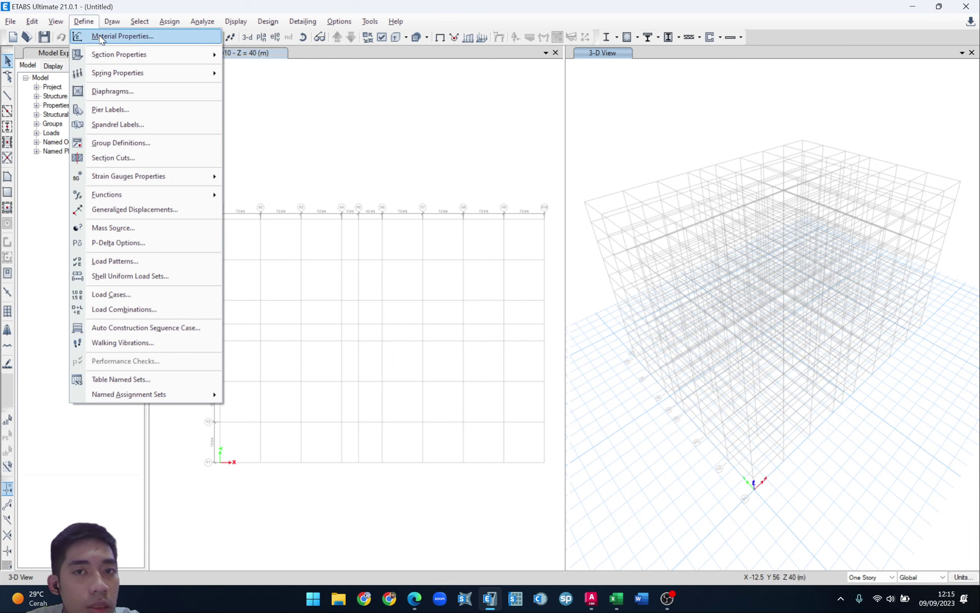
click(118, 16)
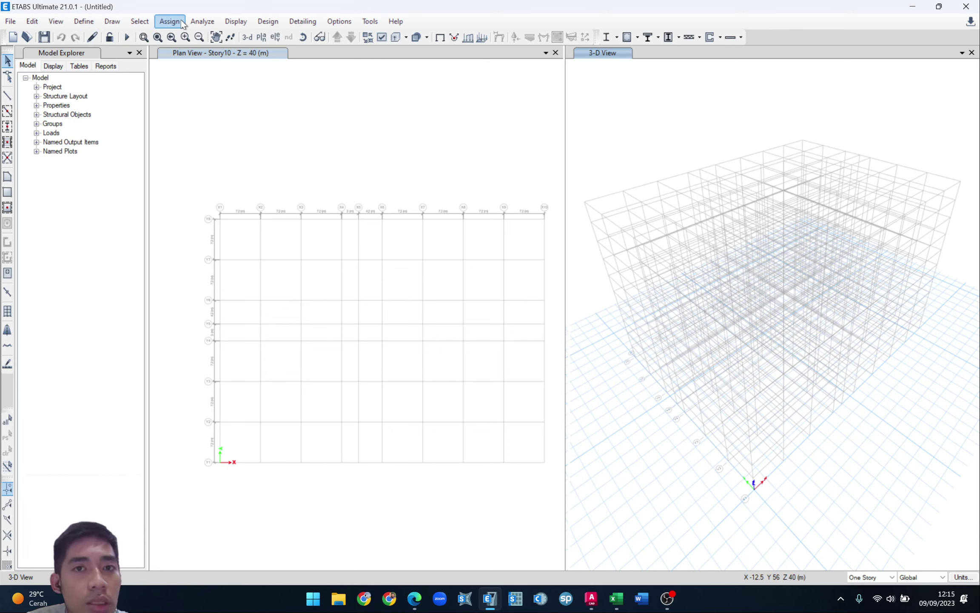
click(32, 21)
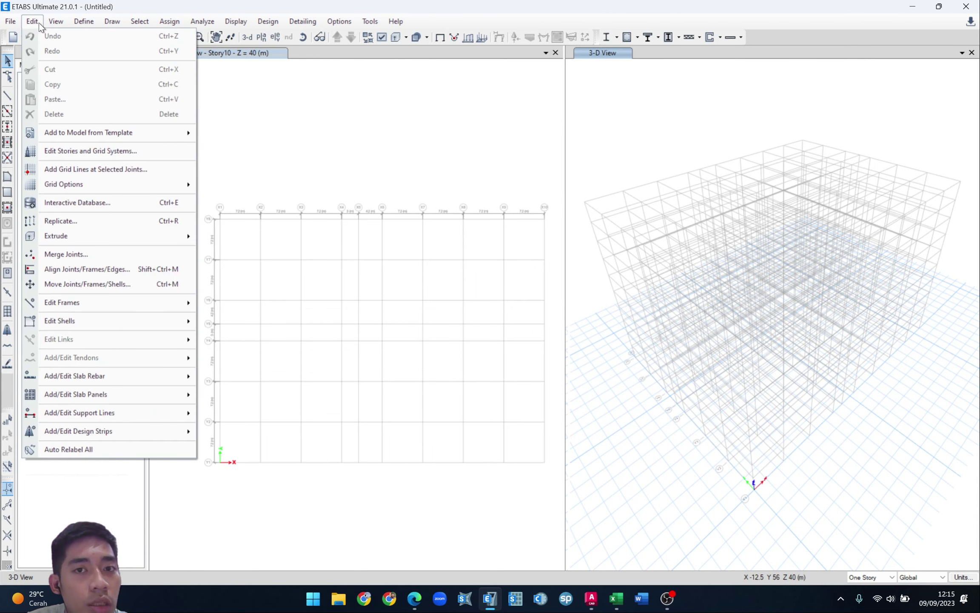
mouse_move(59, 25)
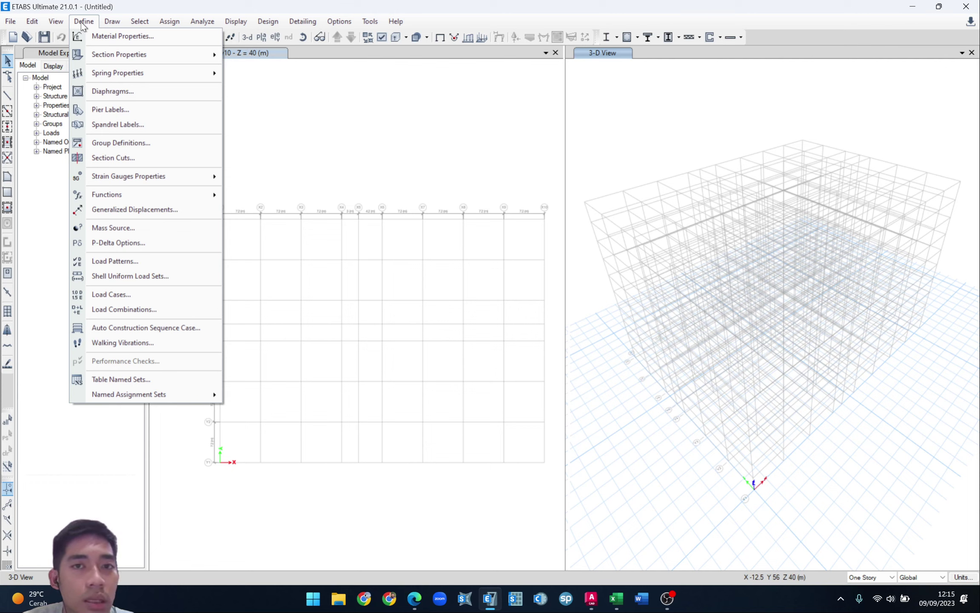
mouse_move(146, 55)
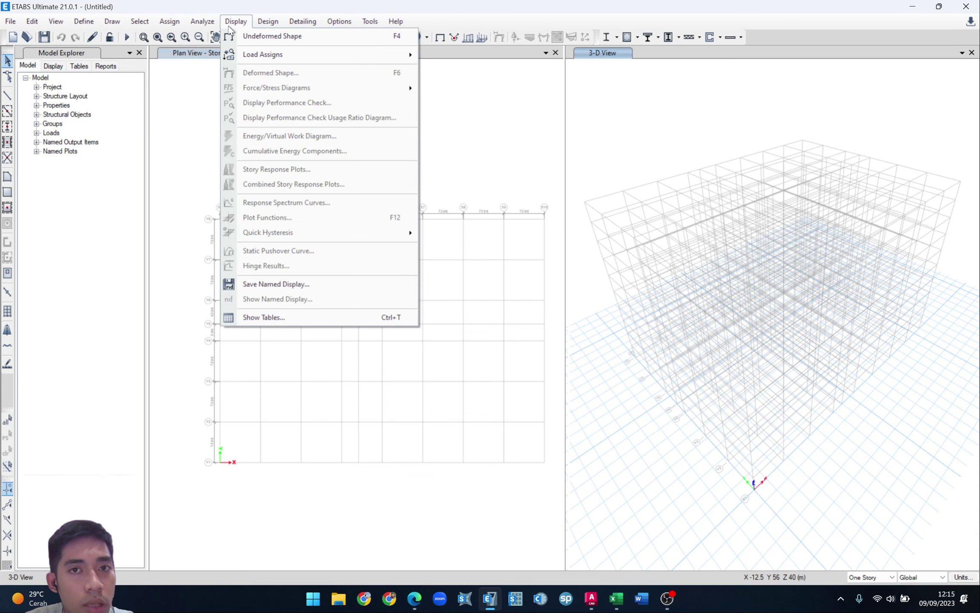
- Open the material definitions, add a copy of the 4000Psi concrete, and name it Beton f'c 30 MPa
mouse_move(209, 24)
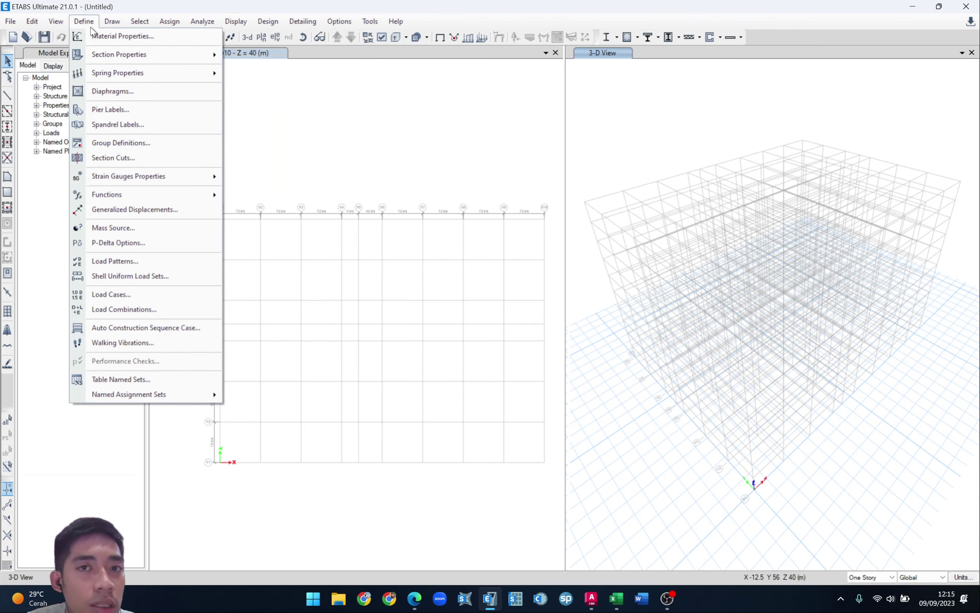
click(104, 37)
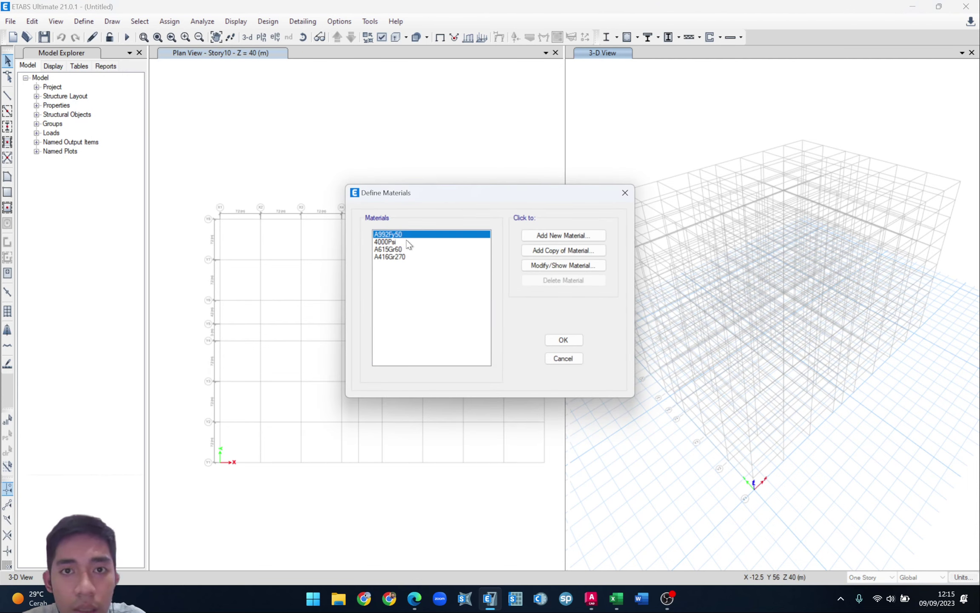
click(390, 243)
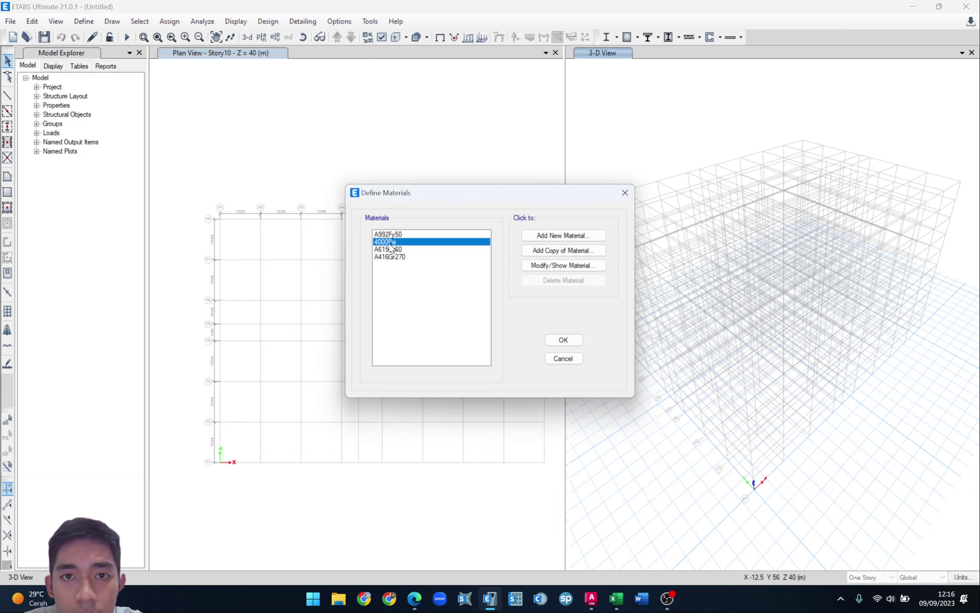
click(537, 251)
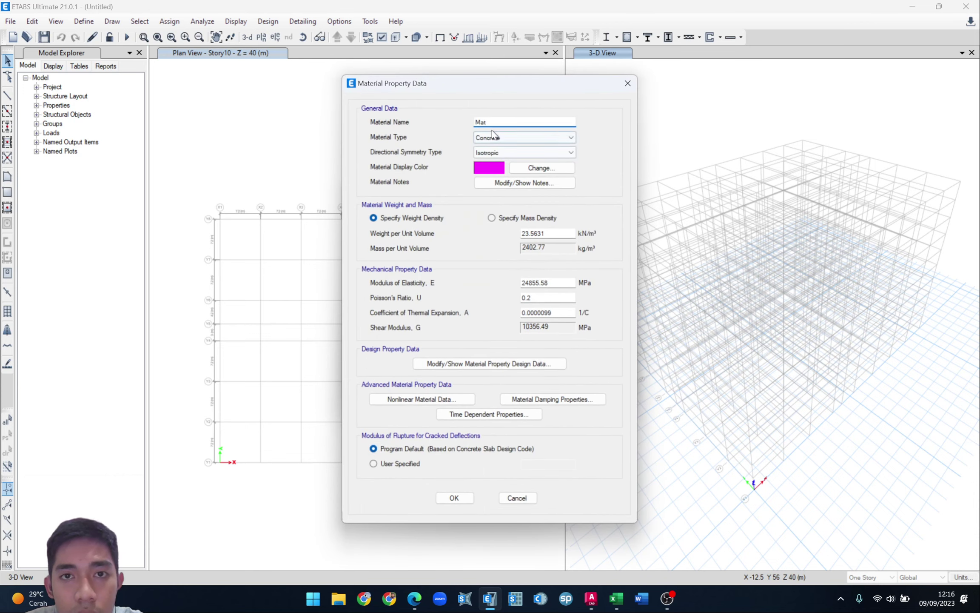
drag(494, 122, 411, 128)
key(BackSpace)
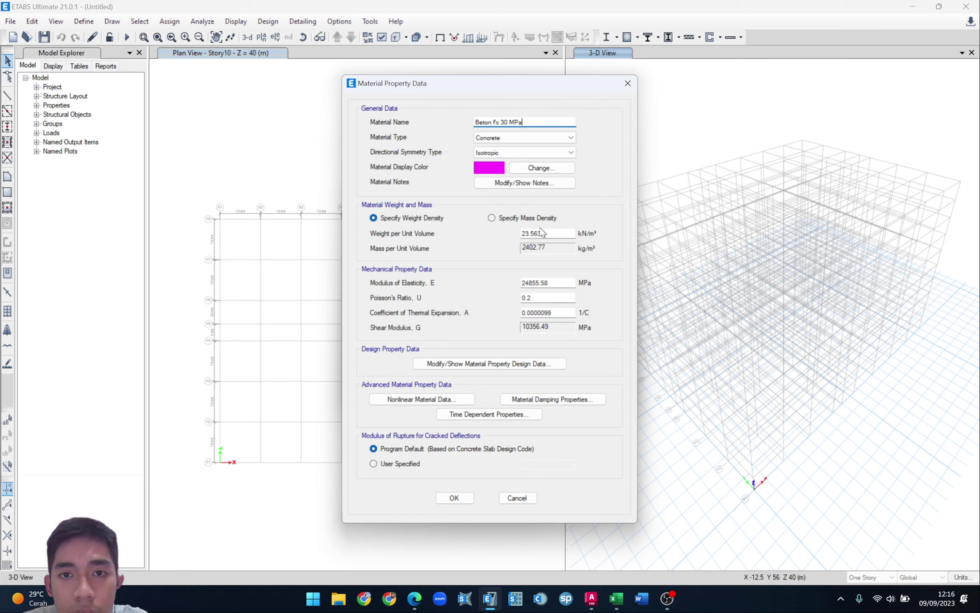
- Set the concrete's modulus of elasticity with the formula 4700*sqrt(30) in MPa
click(560, 282)
double_click(560, 282)
text(4700*sqrt)
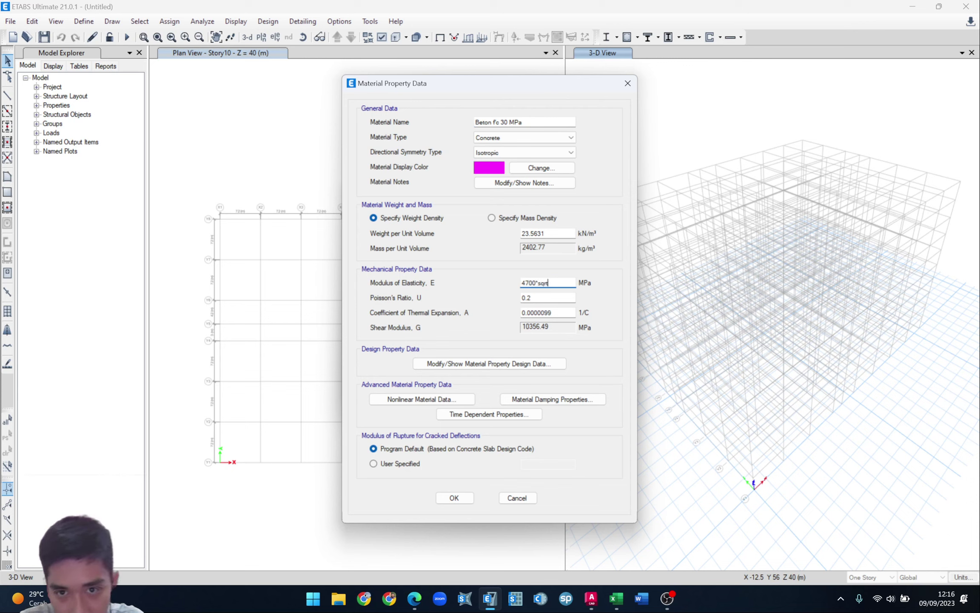
text((30)
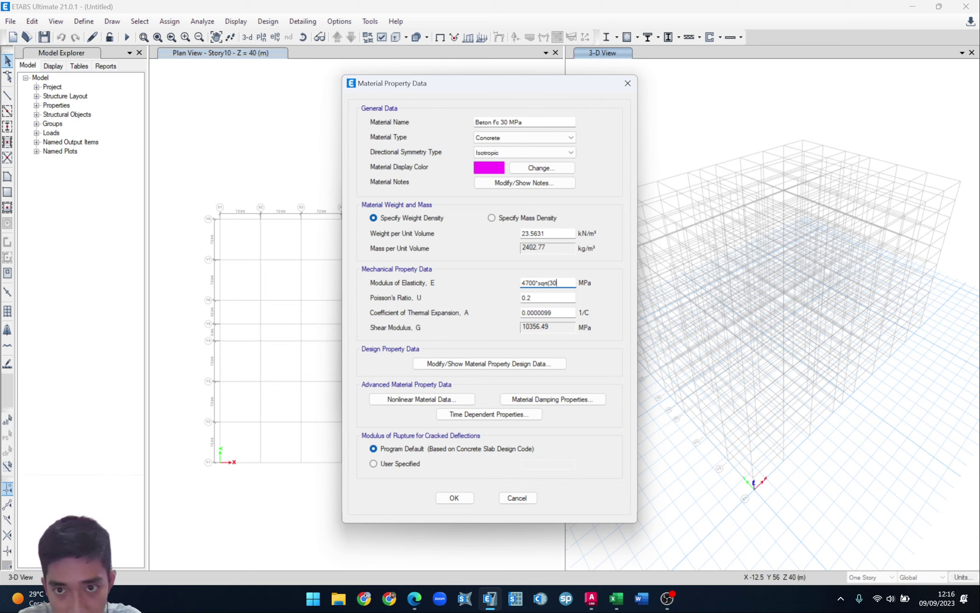
text())
key(Return)
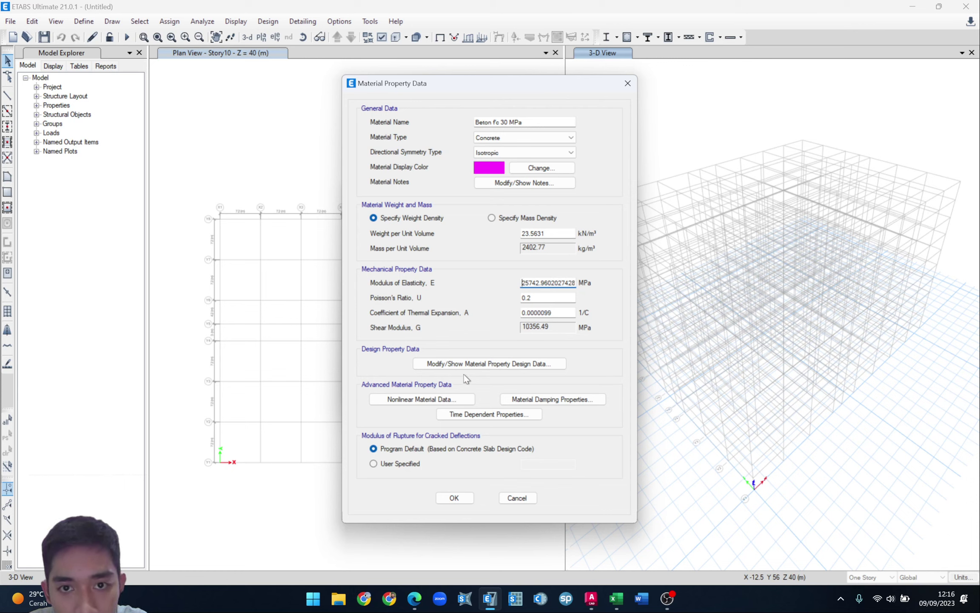
- In the concrete's design data, set the compressive strength to 30 MPa and the grade to f'c 30 MPa, and accept the material
click(490, 365)
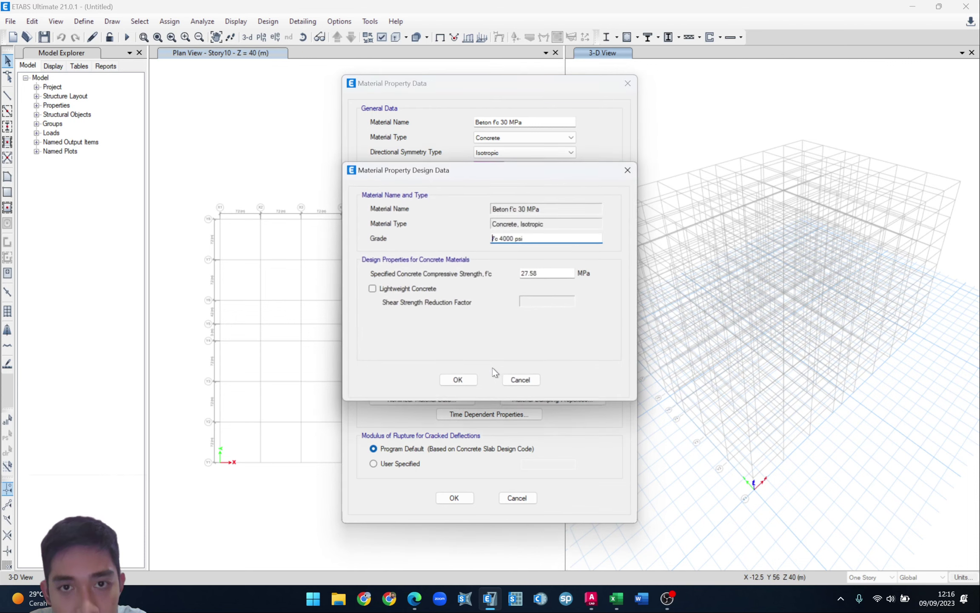
click(627, 169)
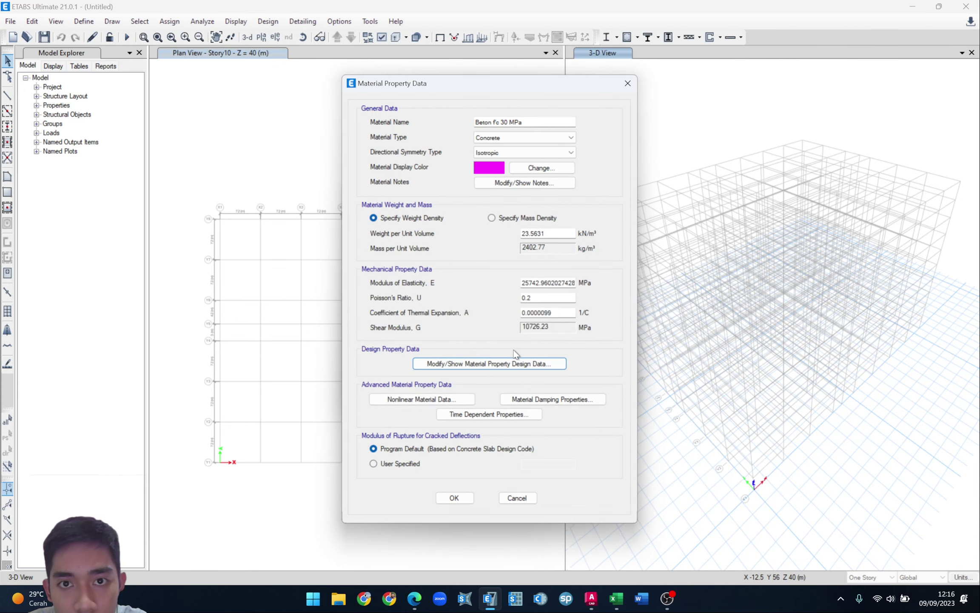
click(481, 365)
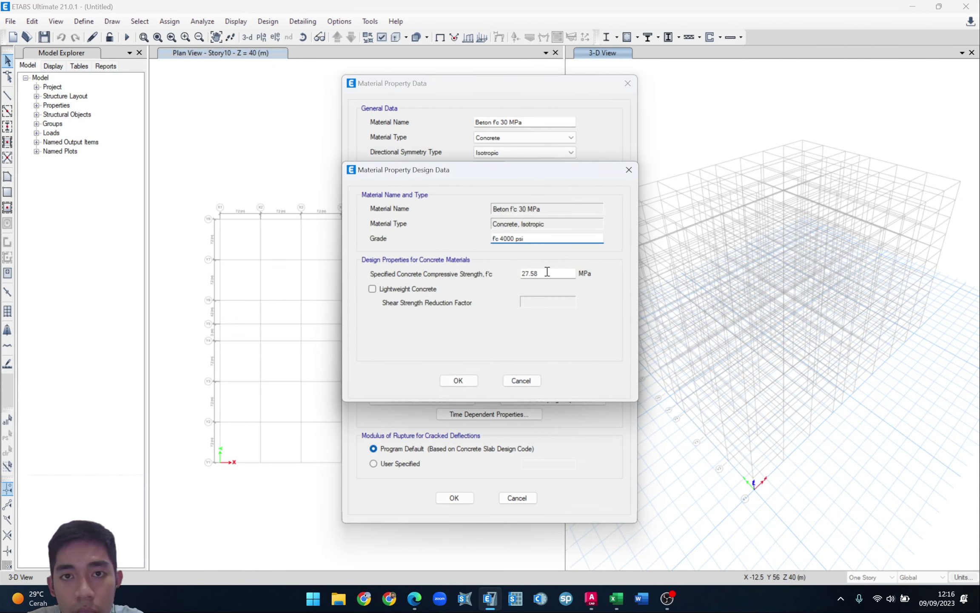
drag(549, 273, 470, 276)
text(30)
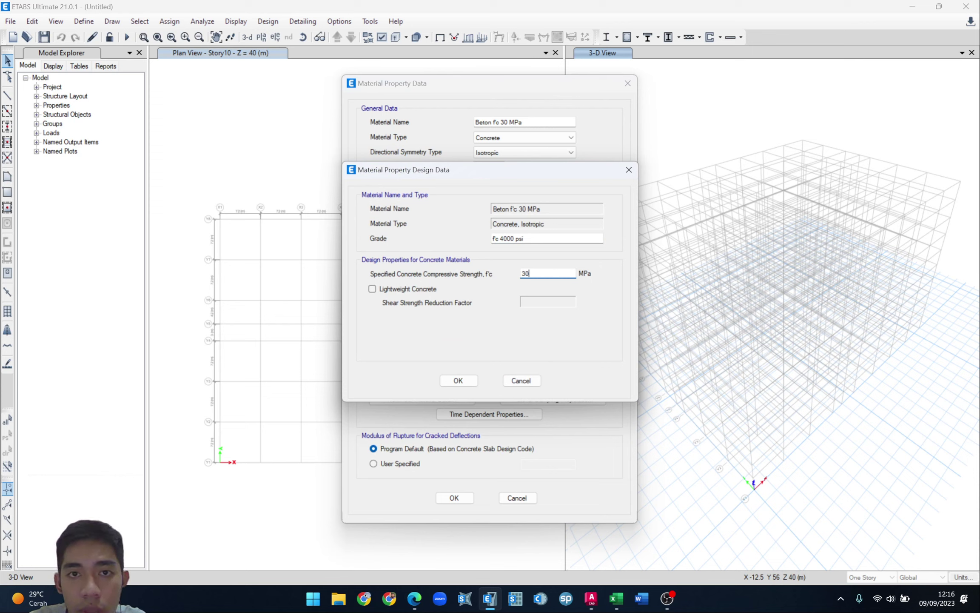
click(530, 238)
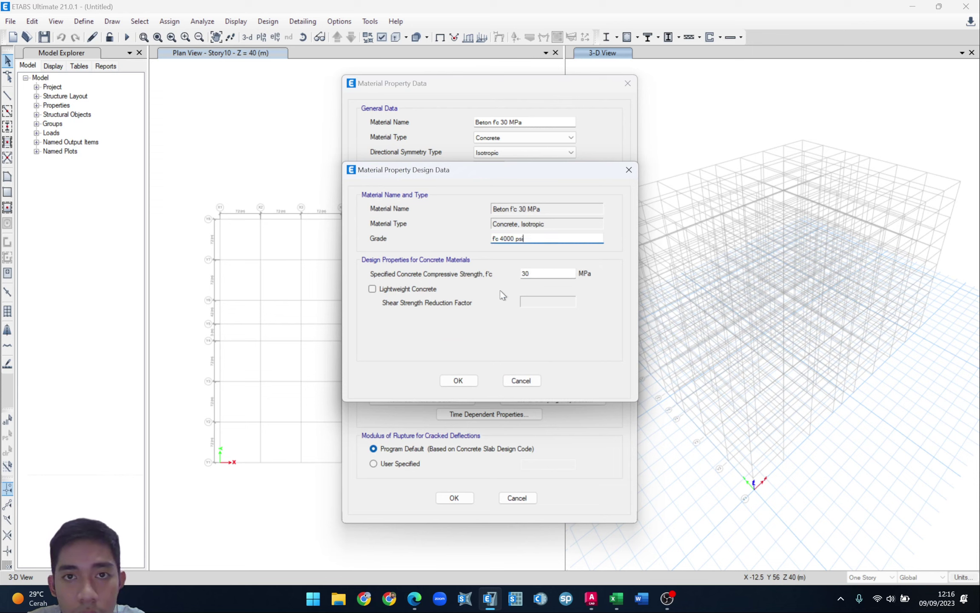
drag(534, 237, 463, 239)
text(f'c)
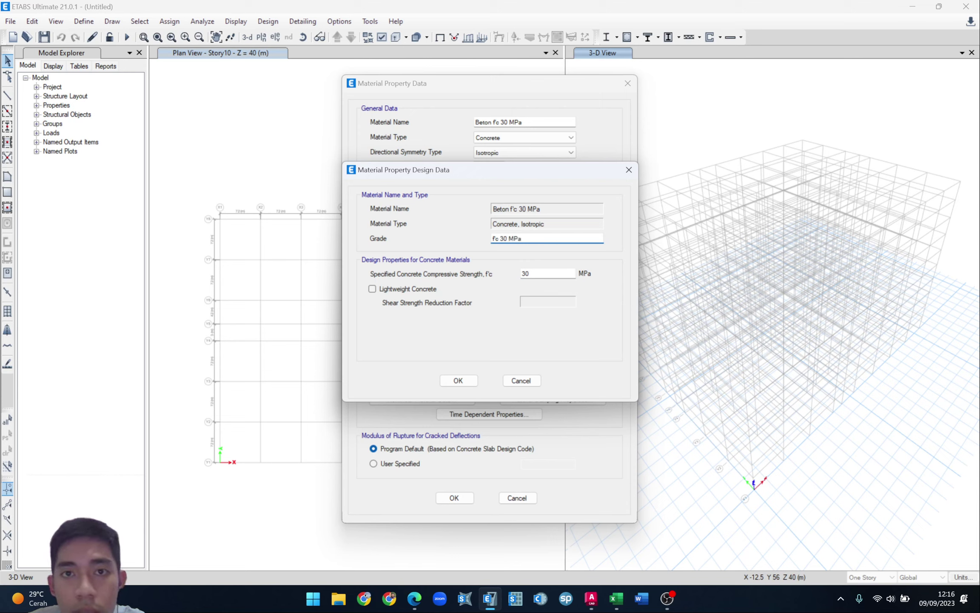
click(468, 381)
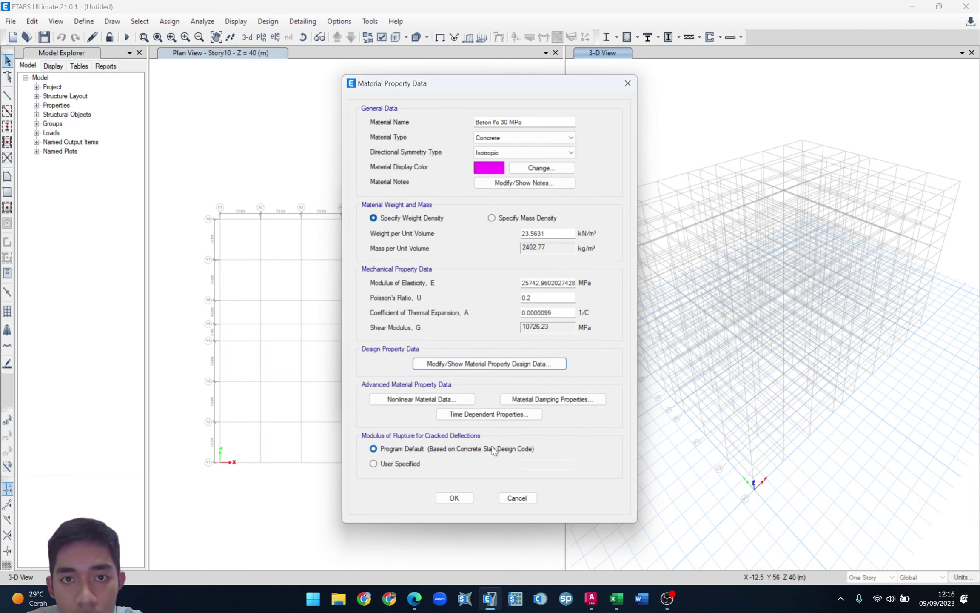
click(452, 498)
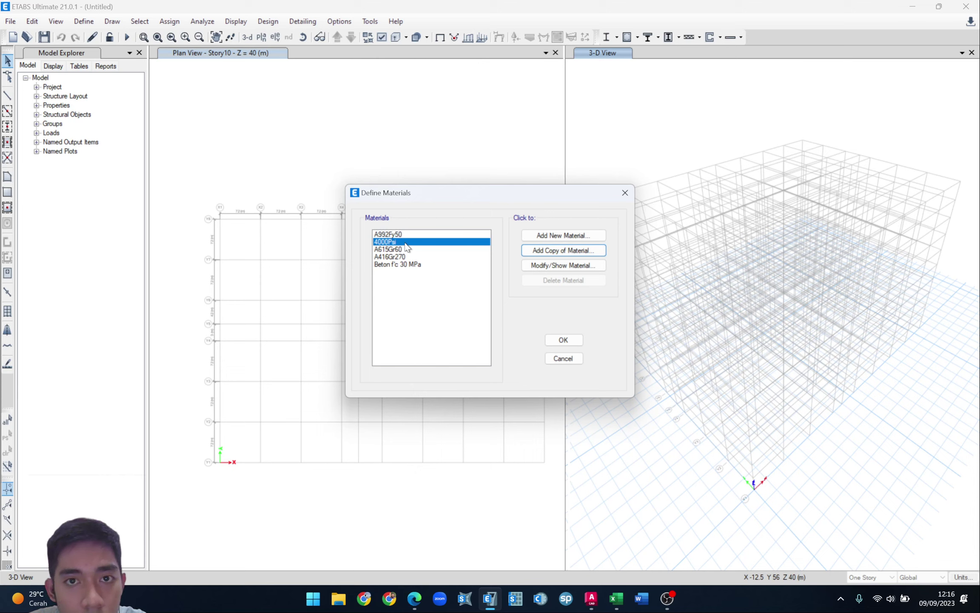
- Add a new material with region User and type Rebar, and name it BJTP 280
click(558, 237)
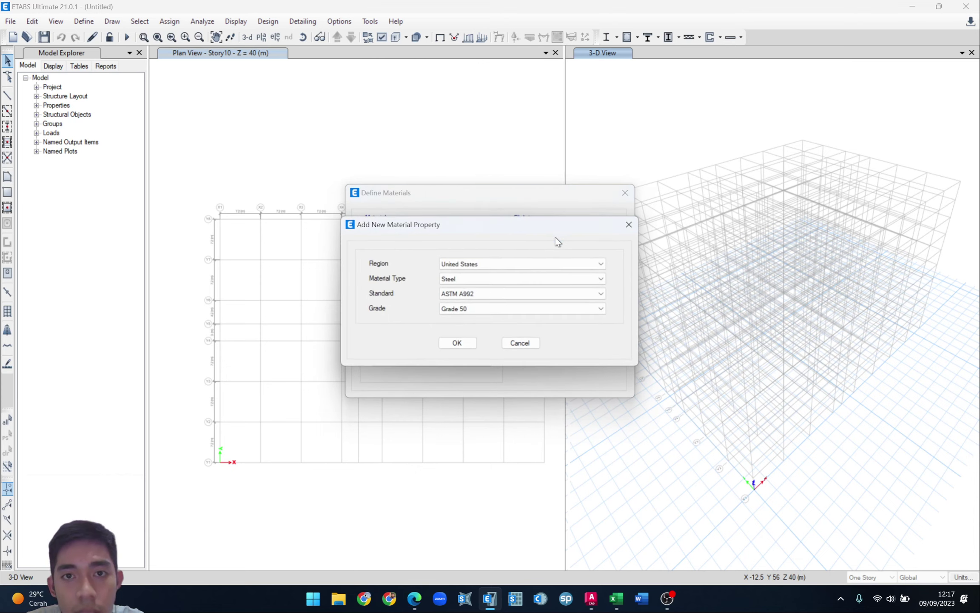
click(468, 265)
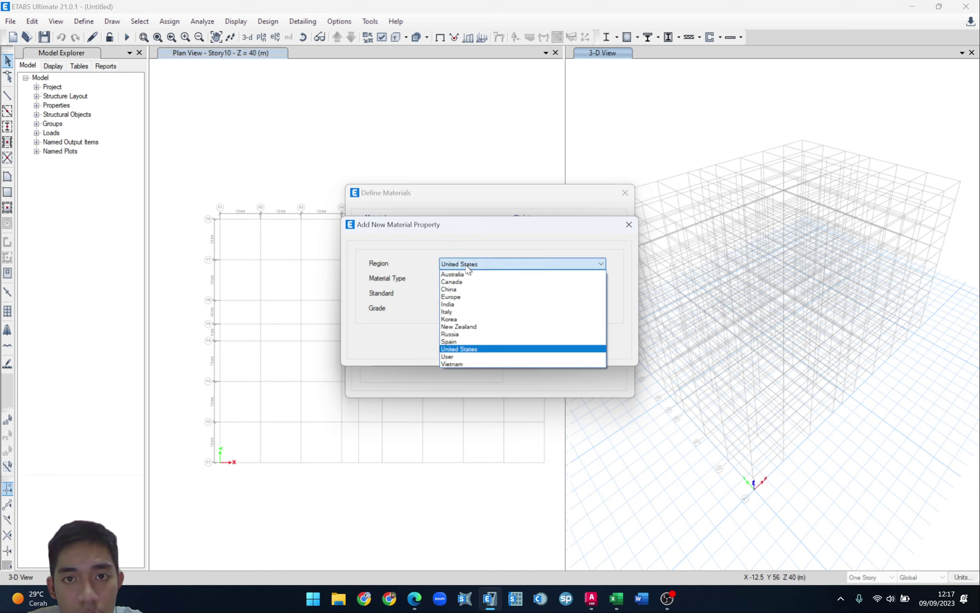
click(449, 357)
click(452, 278)
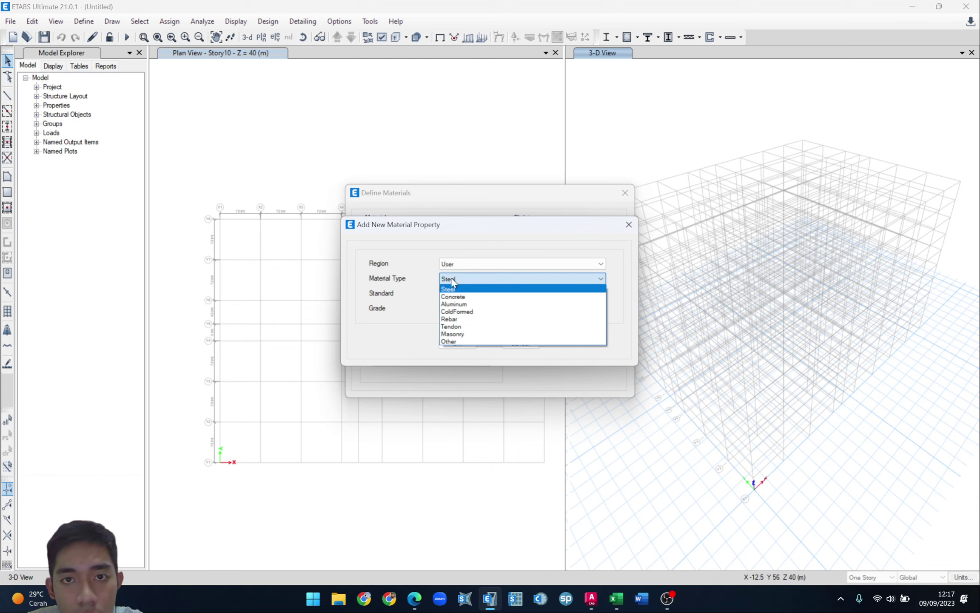
click(449, 318)
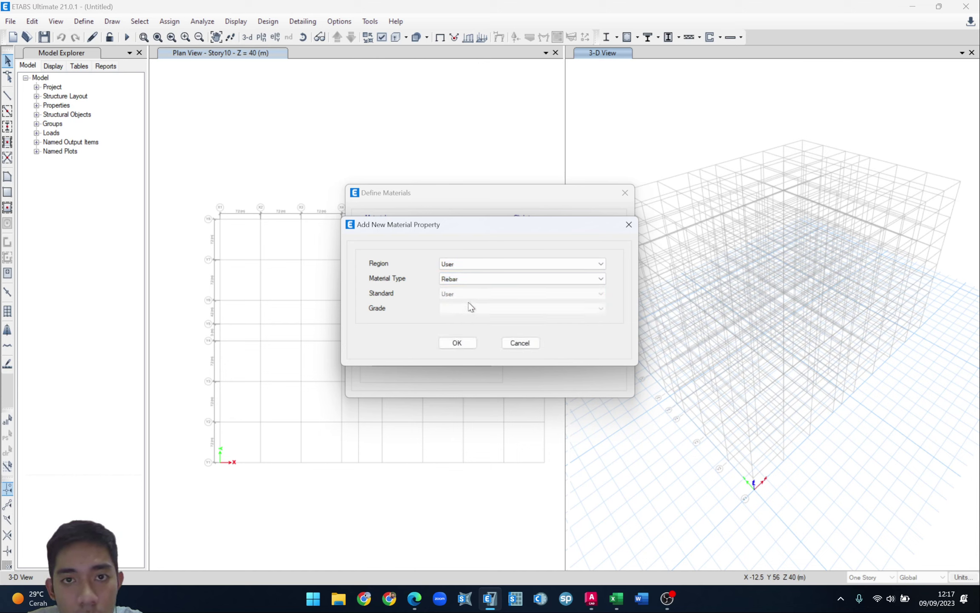
click(459, 344)
drag(502, 122, 440, 128)
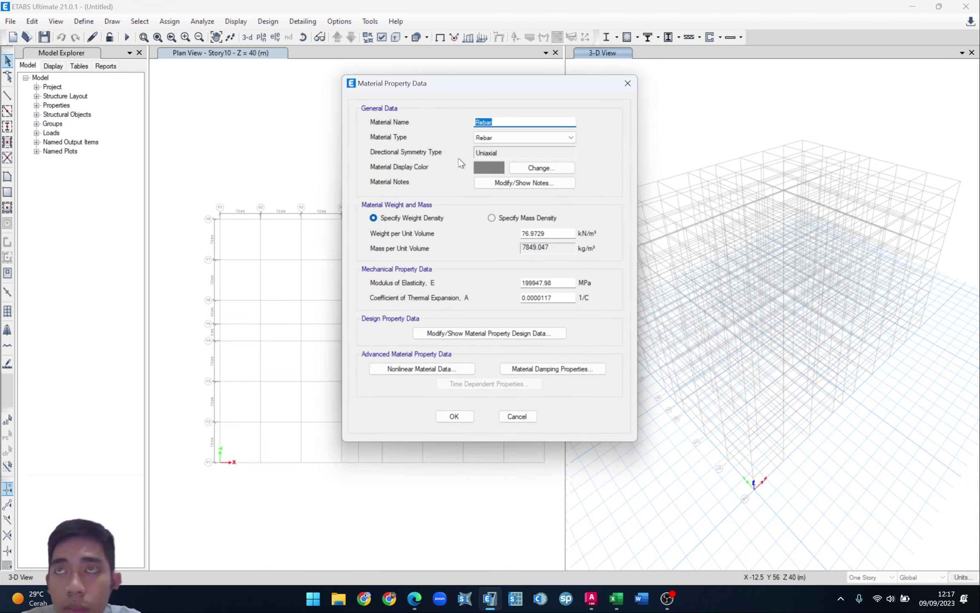
text(BJTP 280)
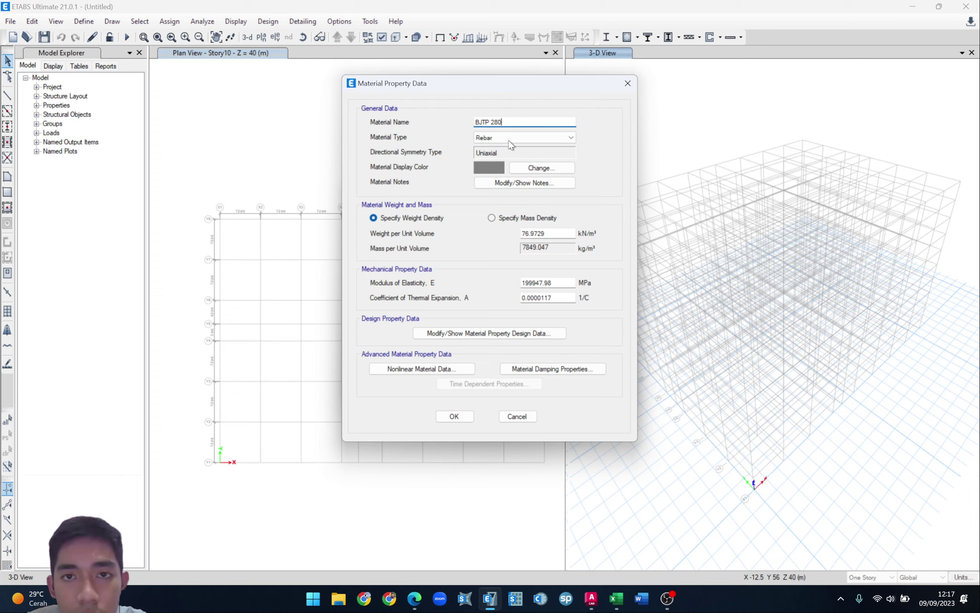
click(509, 140)
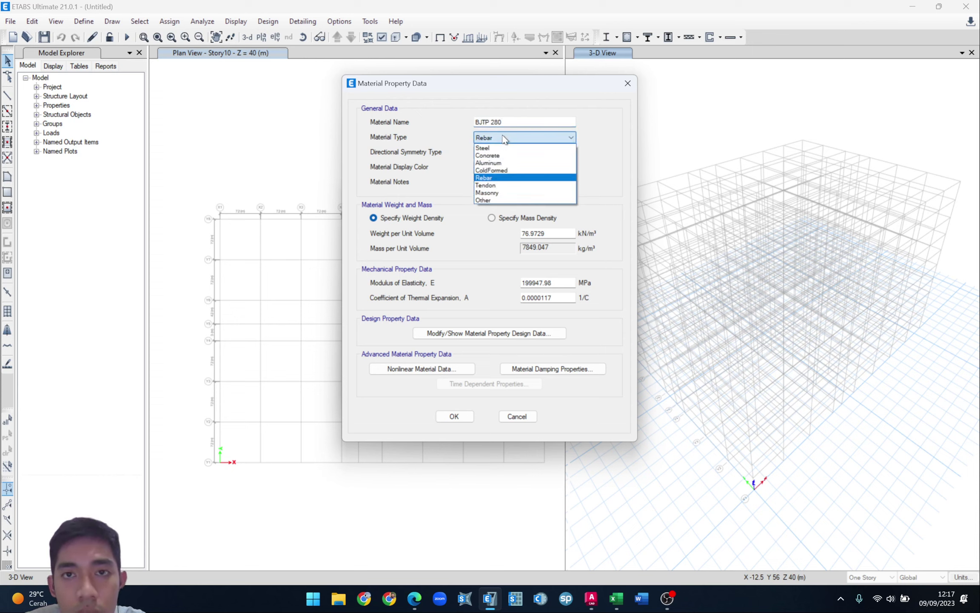
click(510, 140)
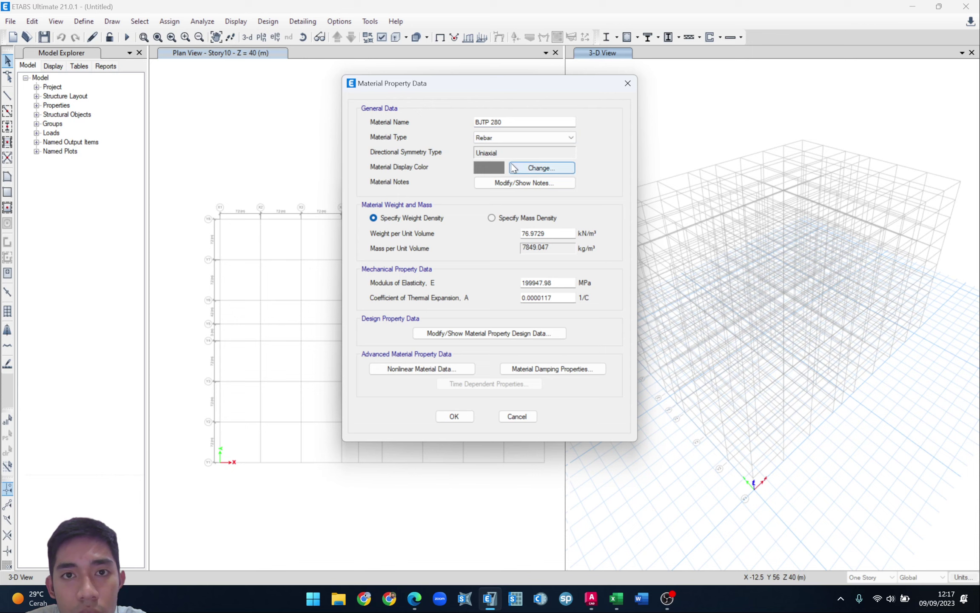
- Set the modulus of elasticity of the BJTP 280 rebar to 200000 MPa
click(556, 233)
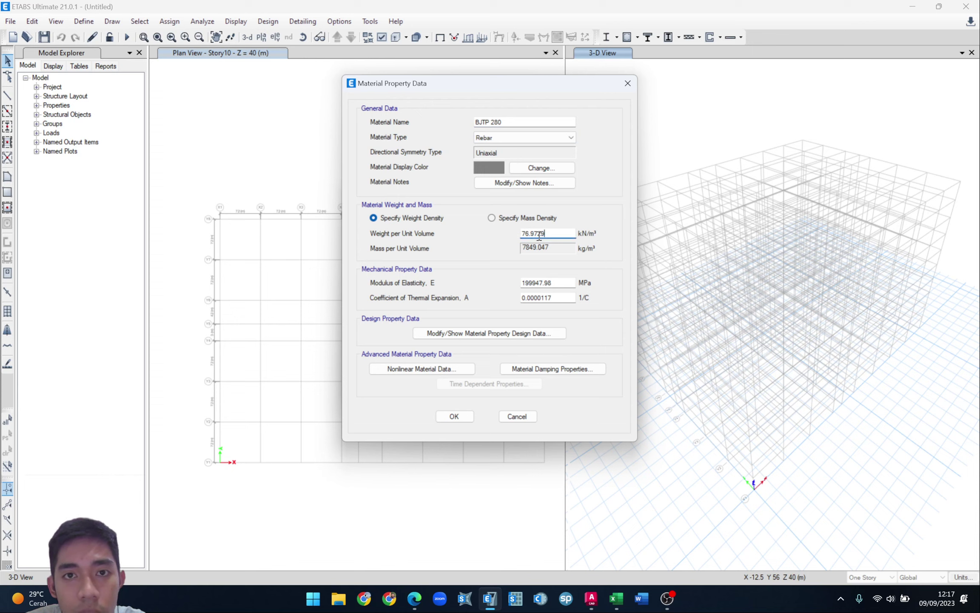
click(558, 284)
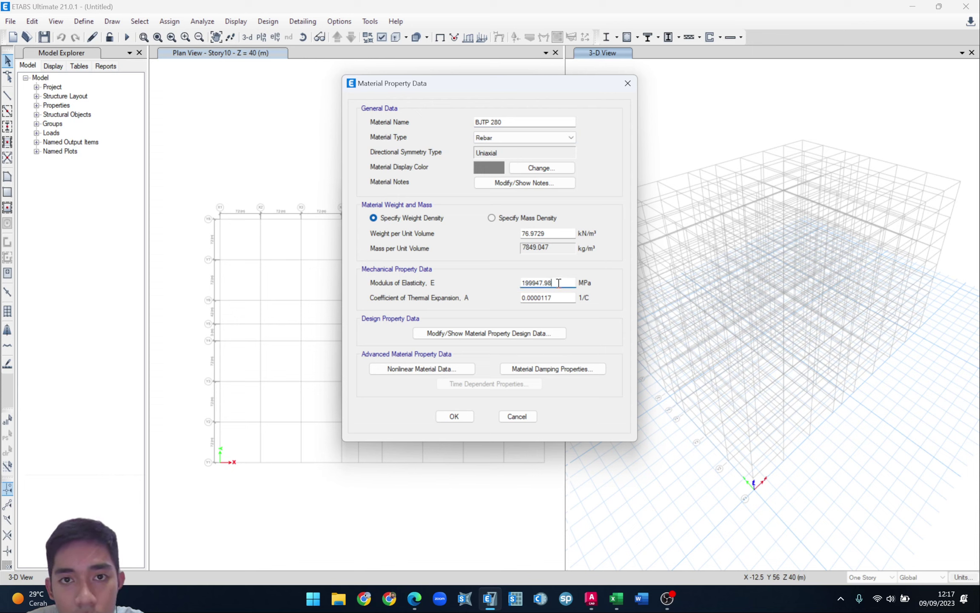
drag(558, 283, 494, 291)
text(200000)
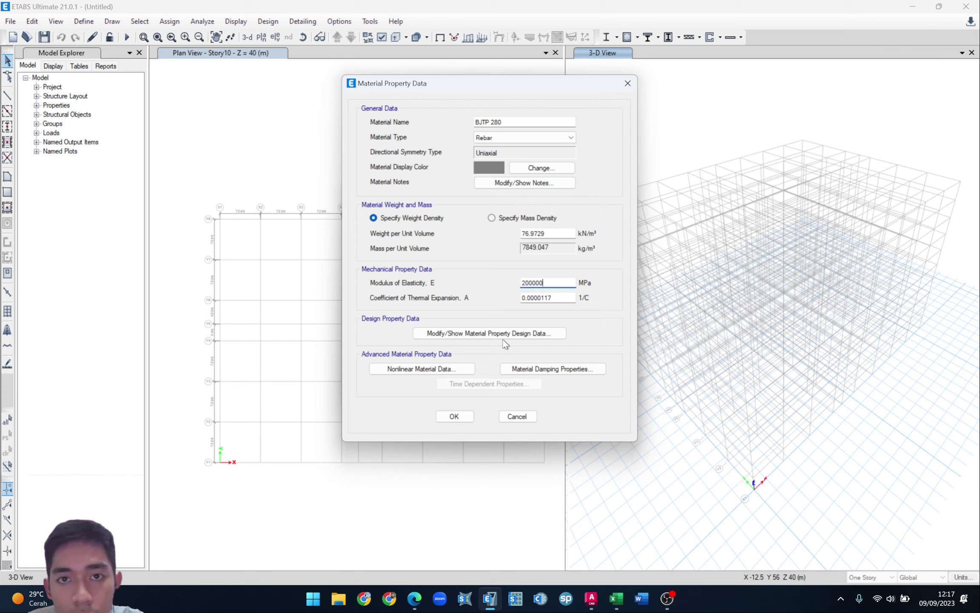
- In the design data of the BJTP 280 rebar, set the grade to BJTP 280 and the minimum yield strength to 280 MPa
click(471, 335)
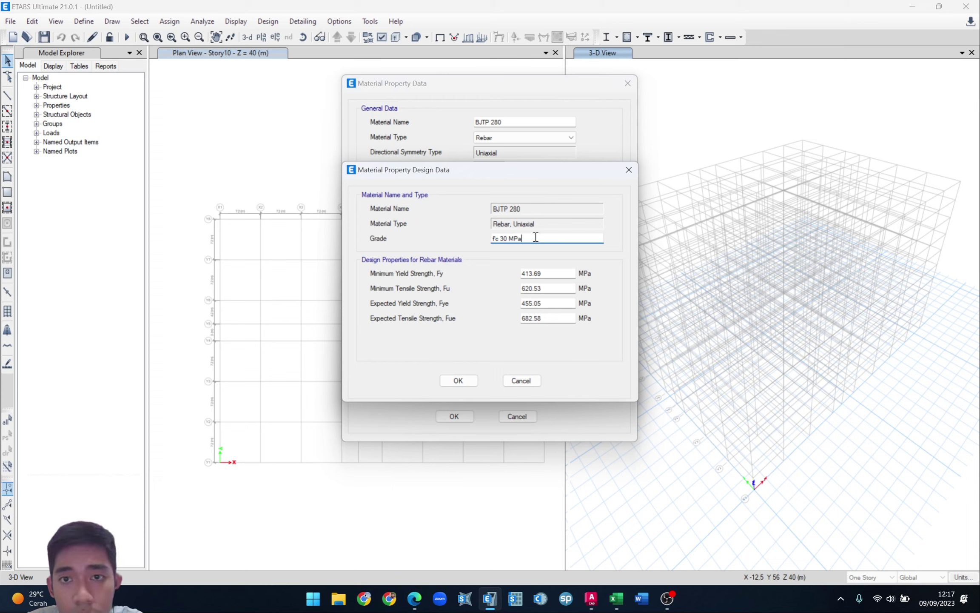
drag(532, 238, 458, 239)
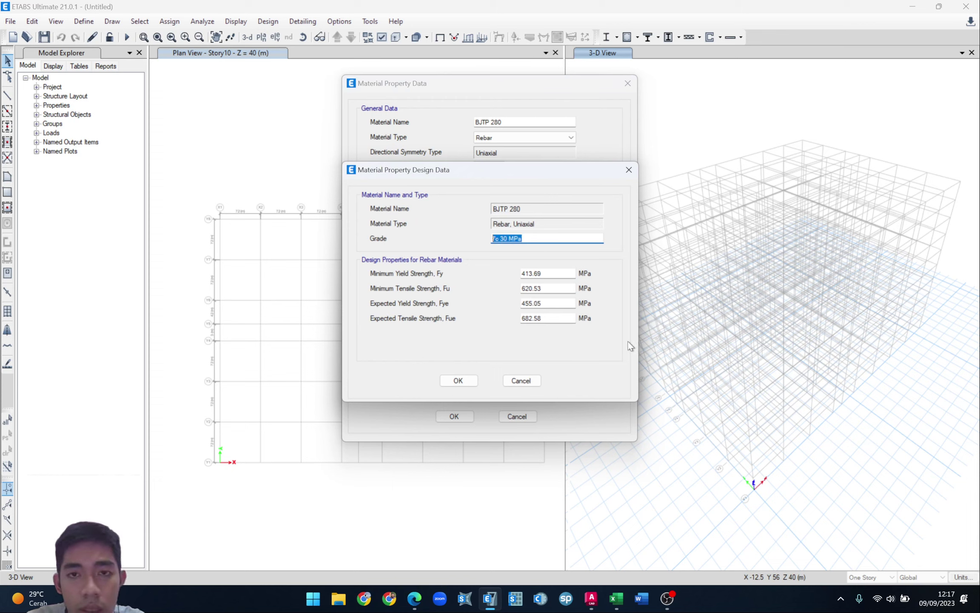
text(BJTP 280)
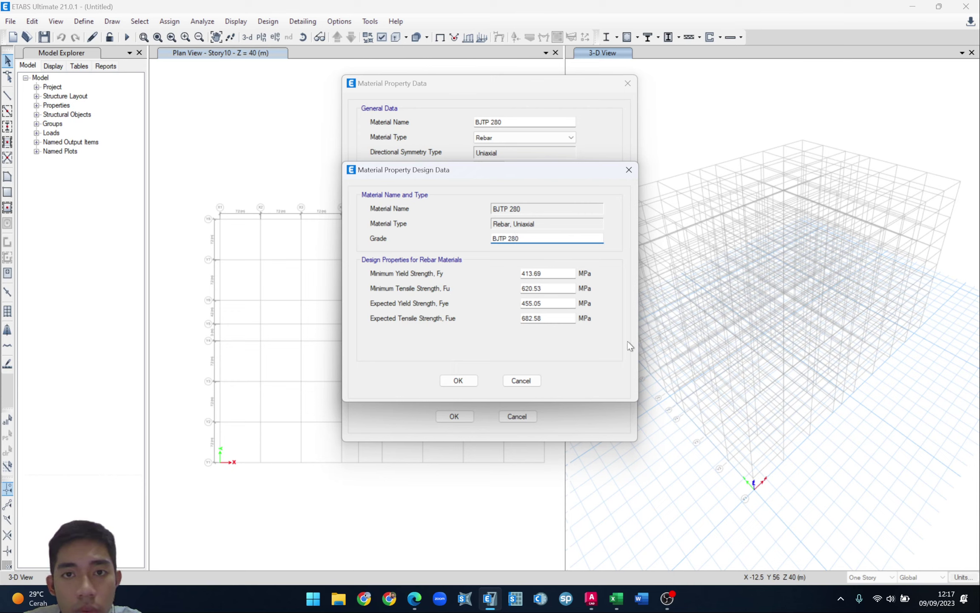
double_click(552, 272)
text(280)
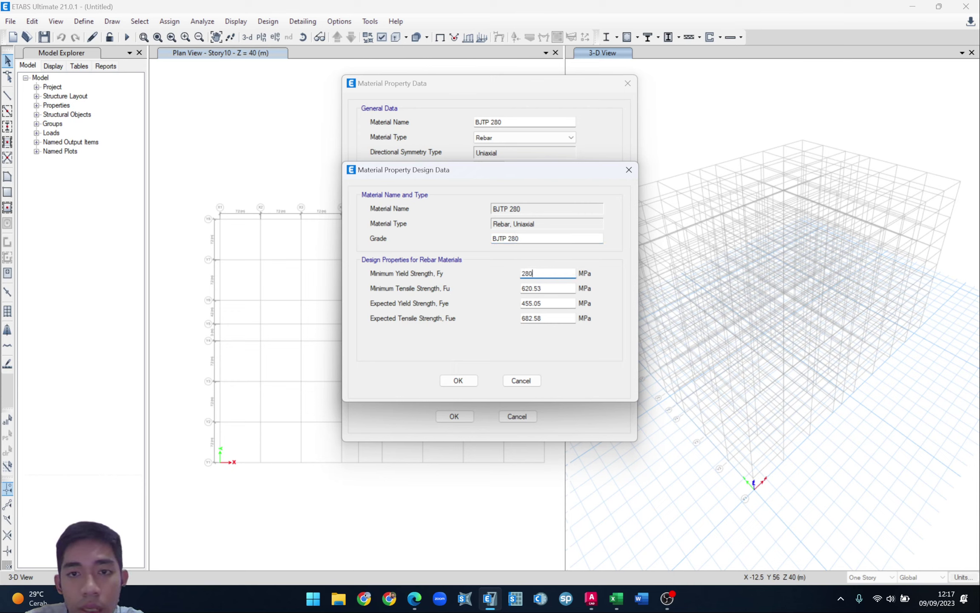
click(543, 288)
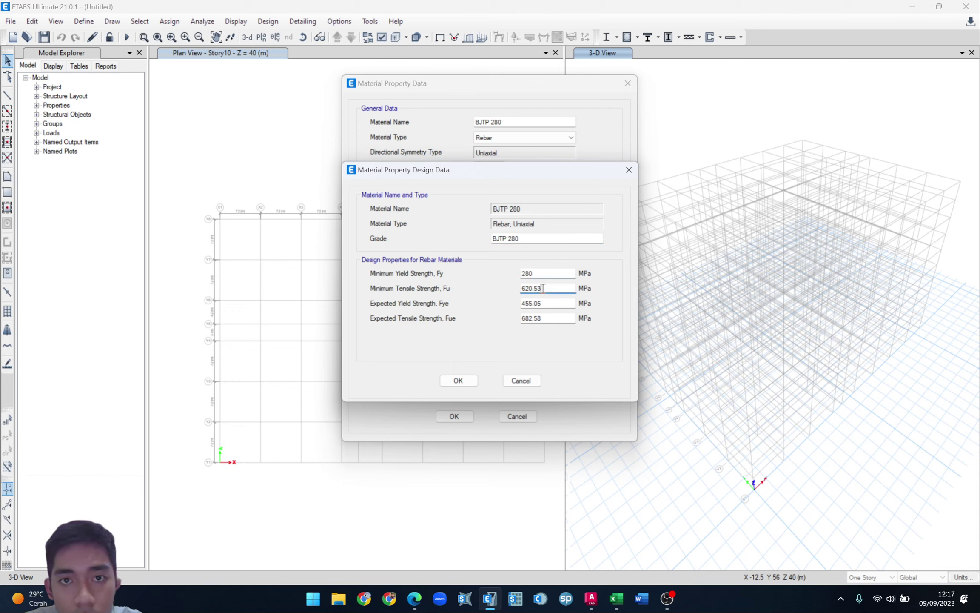
double_click(543, 288)
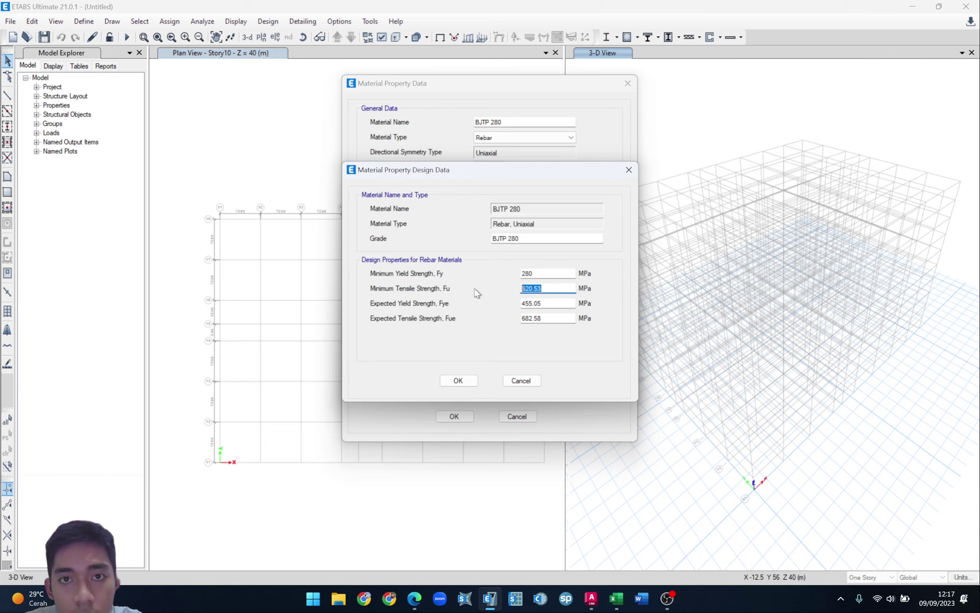
- Look up the strengths of BjTP 280 in the planning workbook and in Tabel 6 of SNI 2052-2017.pdf in Microsoft Edge, and return to ETABS
click(614, 605)
click(72, 563)
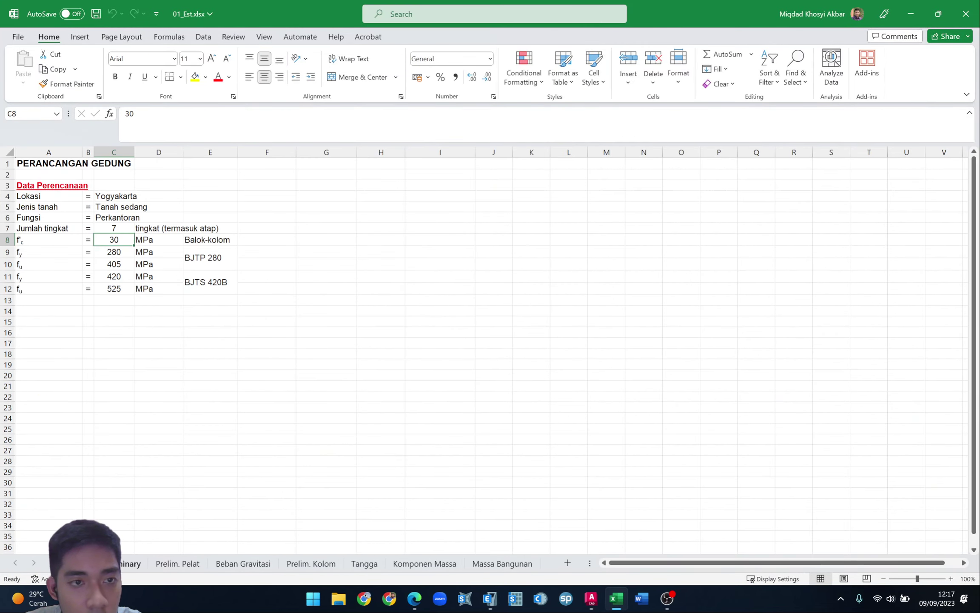
click(124, 563)
mouse_move(412, 591)
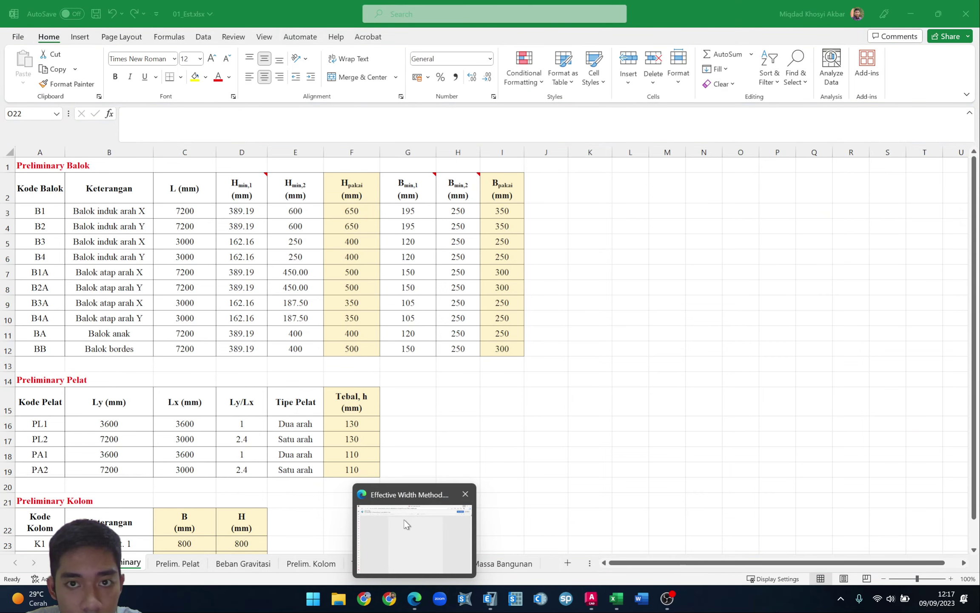
click(442, 536)
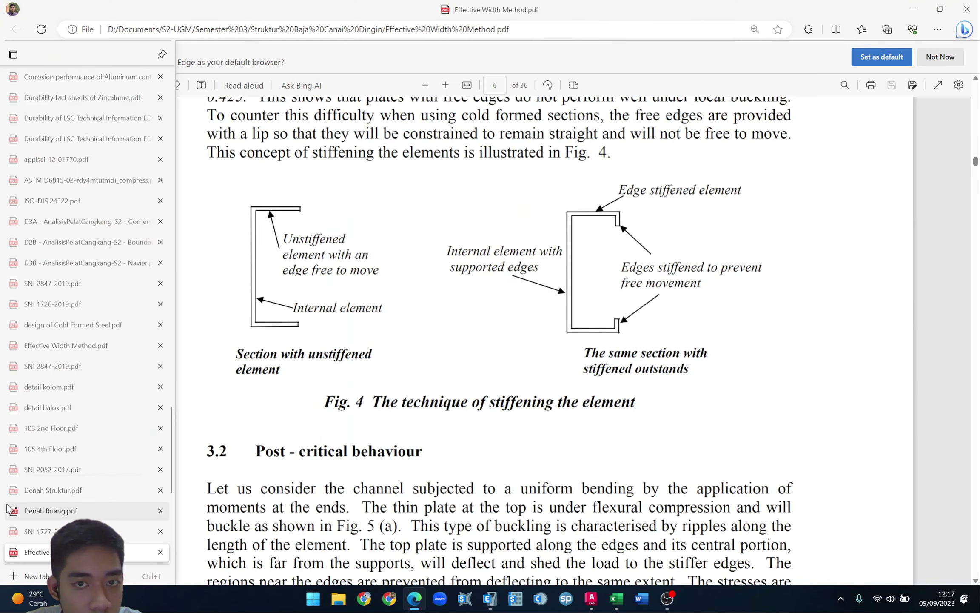
scroll(66, 281, up, 2)
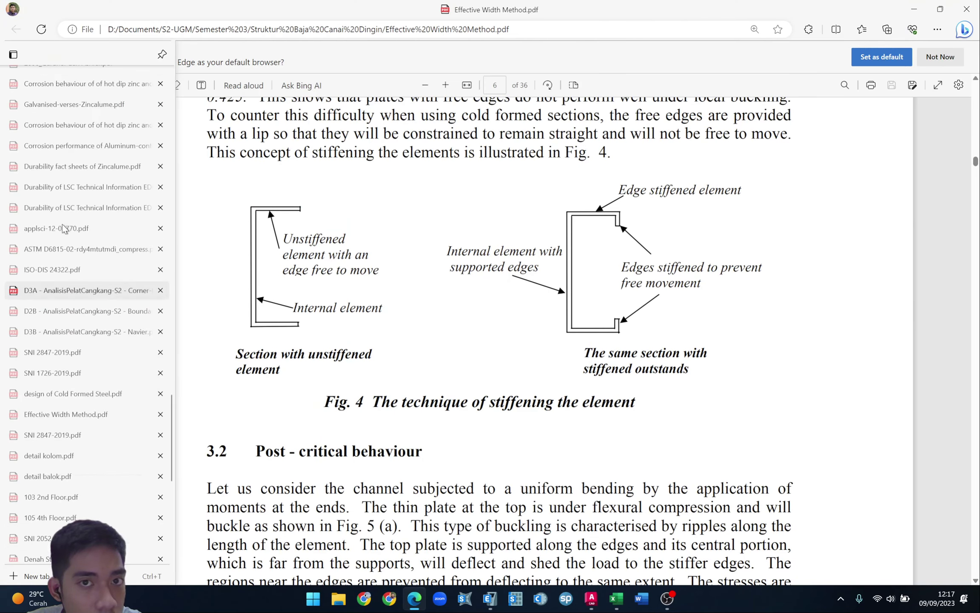
scroll(64, 232, down, 6)
click(70, 408)
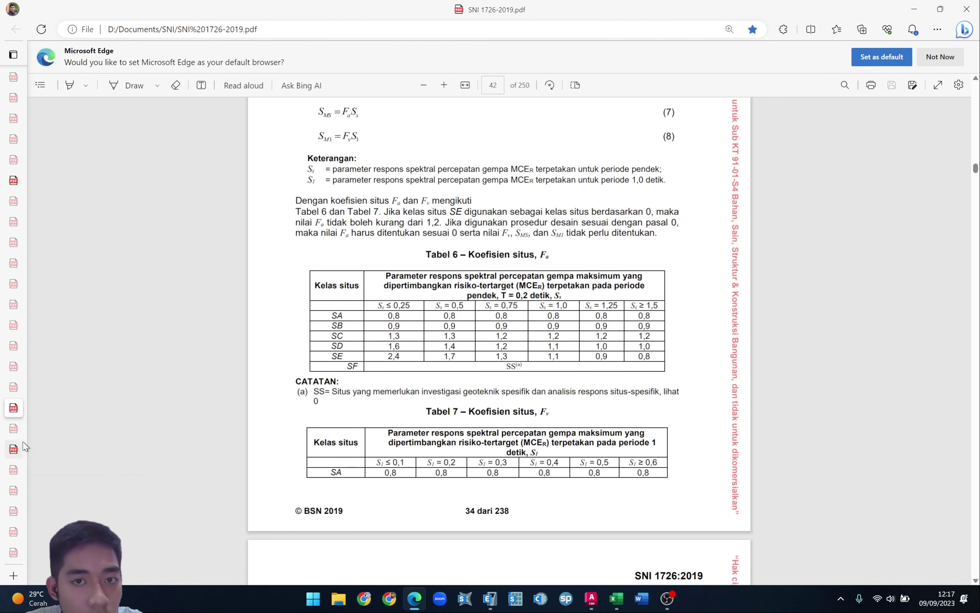
mouse_move(17, 426)
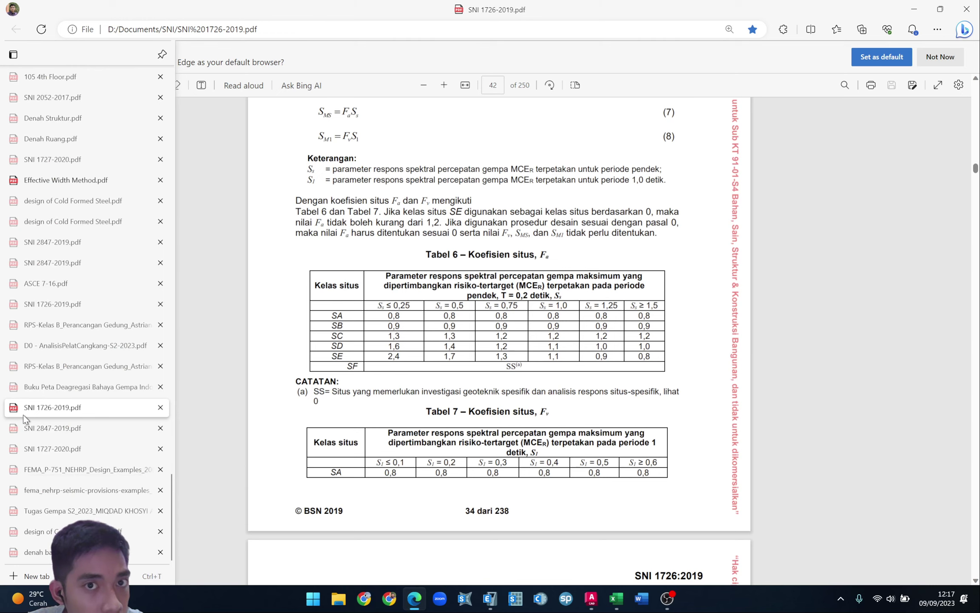
click(91, 102)
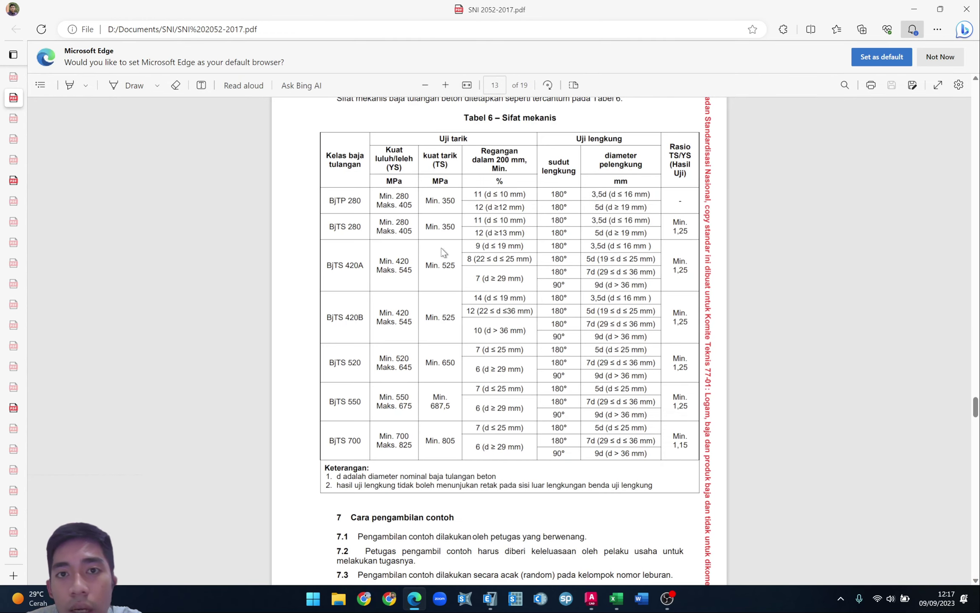
click(490, 602)
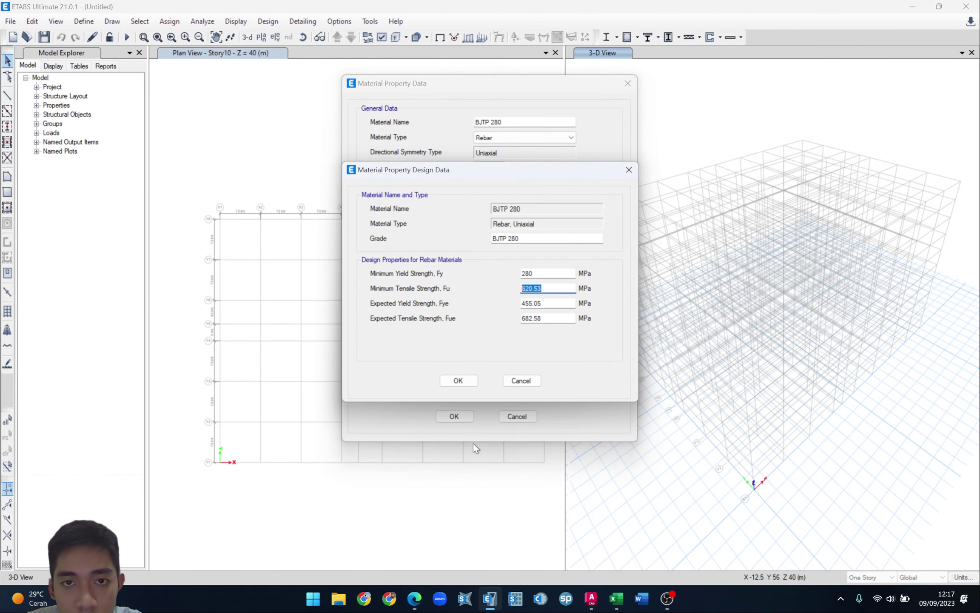
- Set minimum tensile strength to 405 MPa, expected yield to 280 MPa and expected tensile to 405 MPa, and accept the BJTP 280 material
text(405)
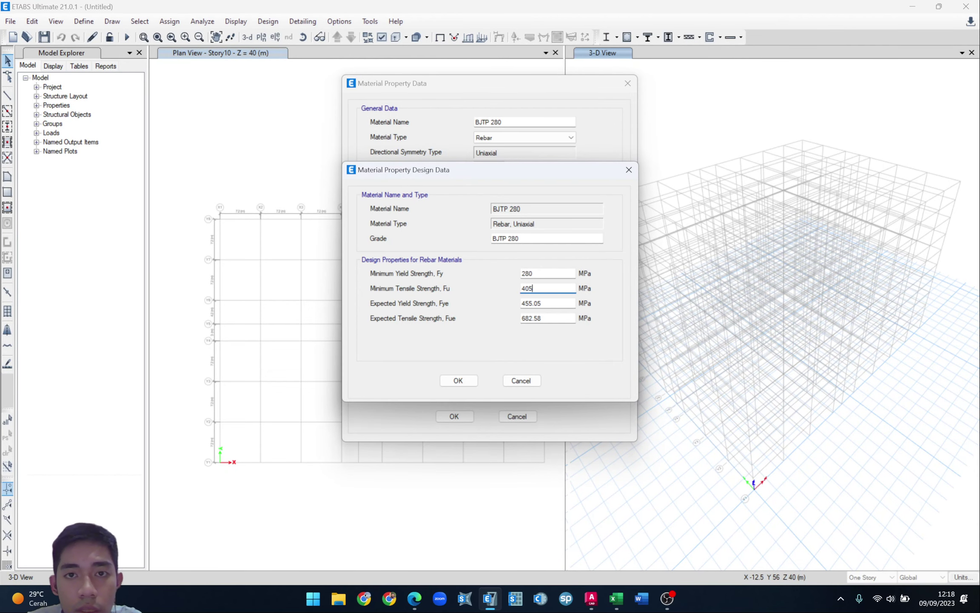
drag(552, 303, 521, 319)
text(280405)
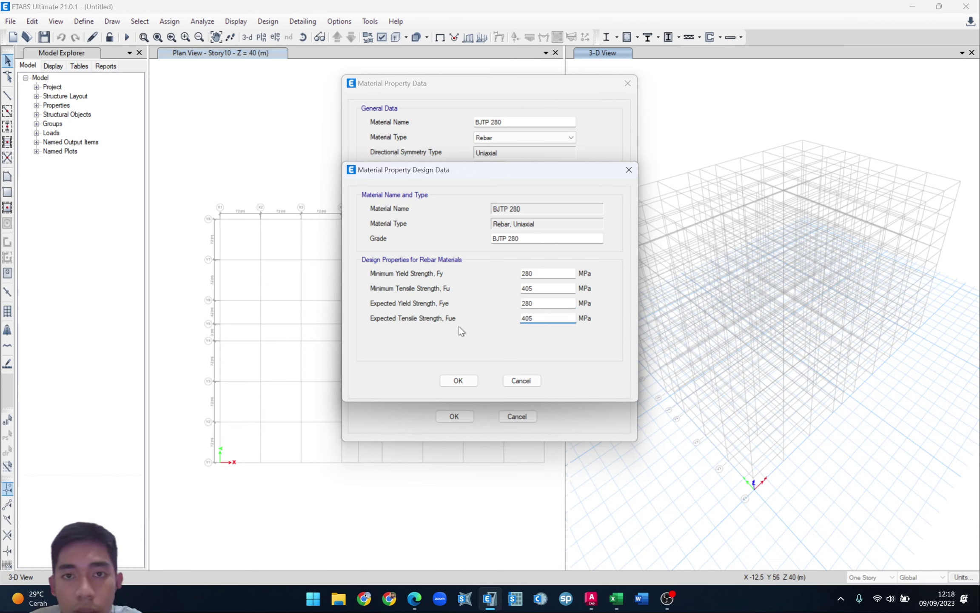
click(462, 377)
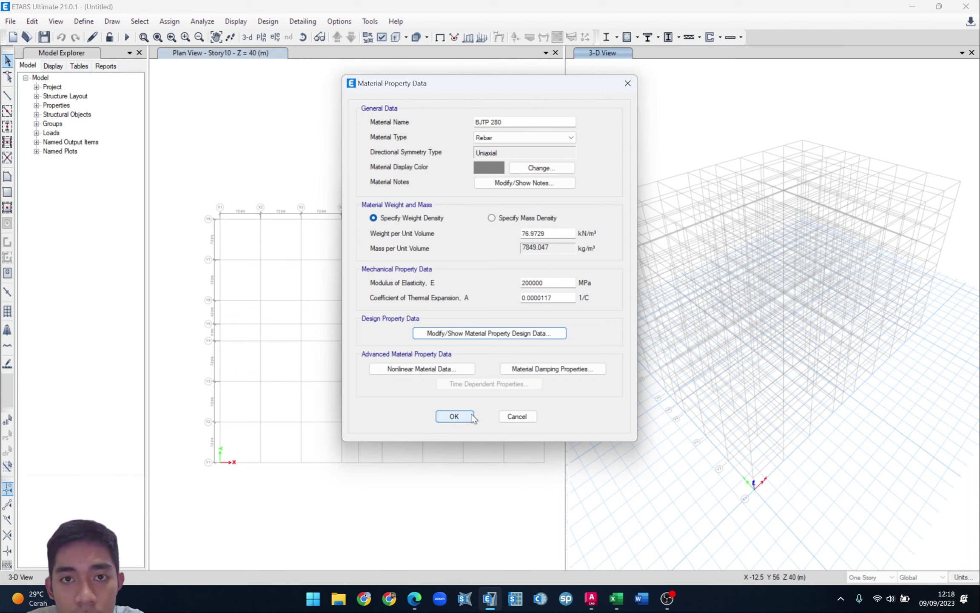
click(453, 416)
- Add a copy of the BJTP 280 material and name it BJTS 420B
click(565, 250)
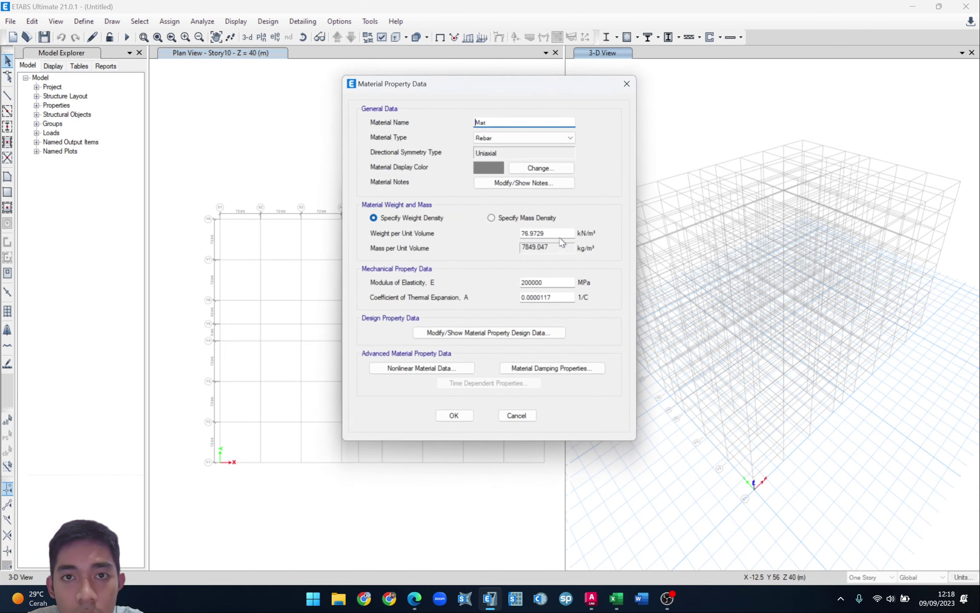
text(BJTS 420B)
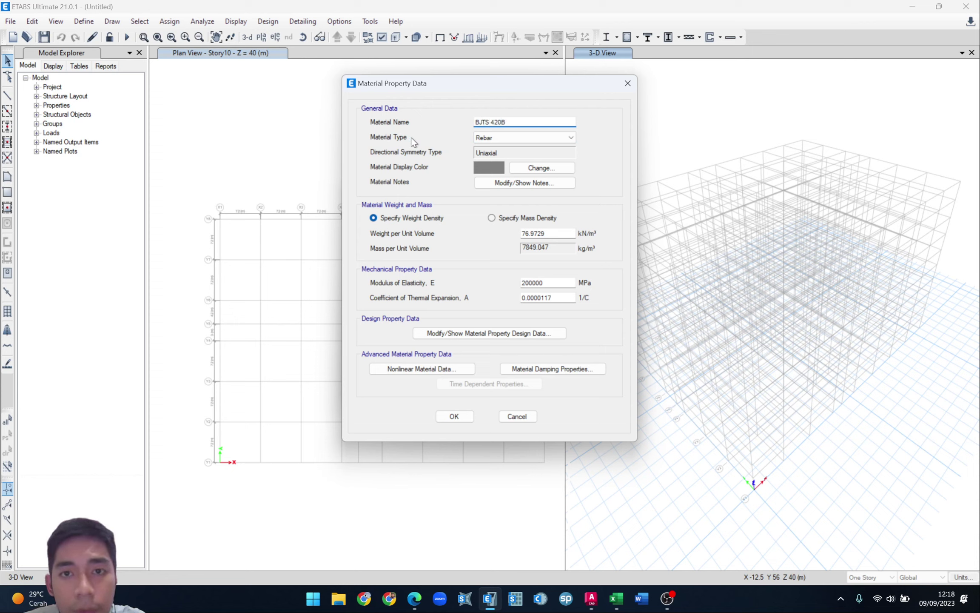
click(552, 282)
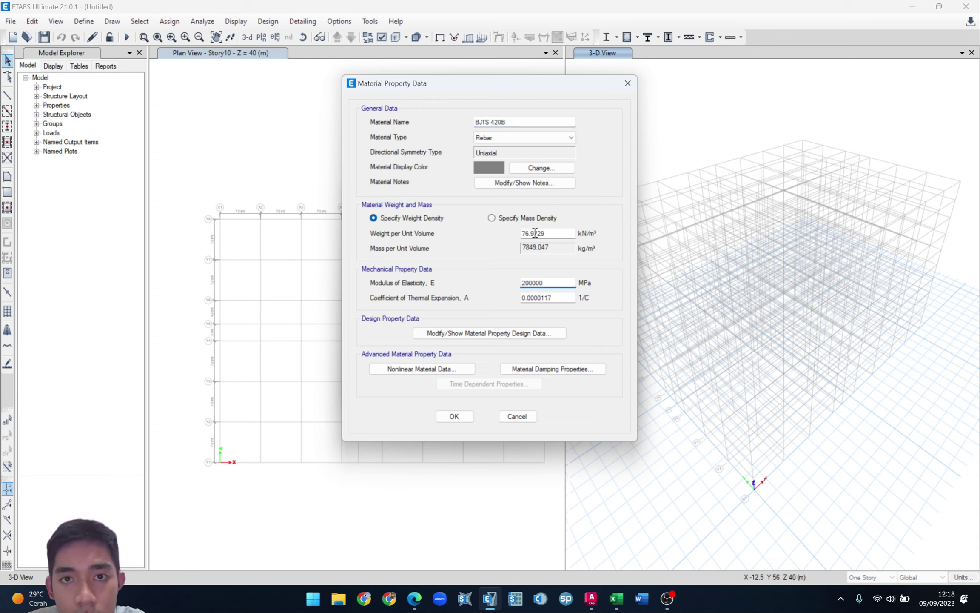
- In the BJTS 420B design data, set minimum yield strength to 420 MPa and minimum tensile strength to 545 MPa, consulting the SNI 2052-2017 table
click(516, 339)
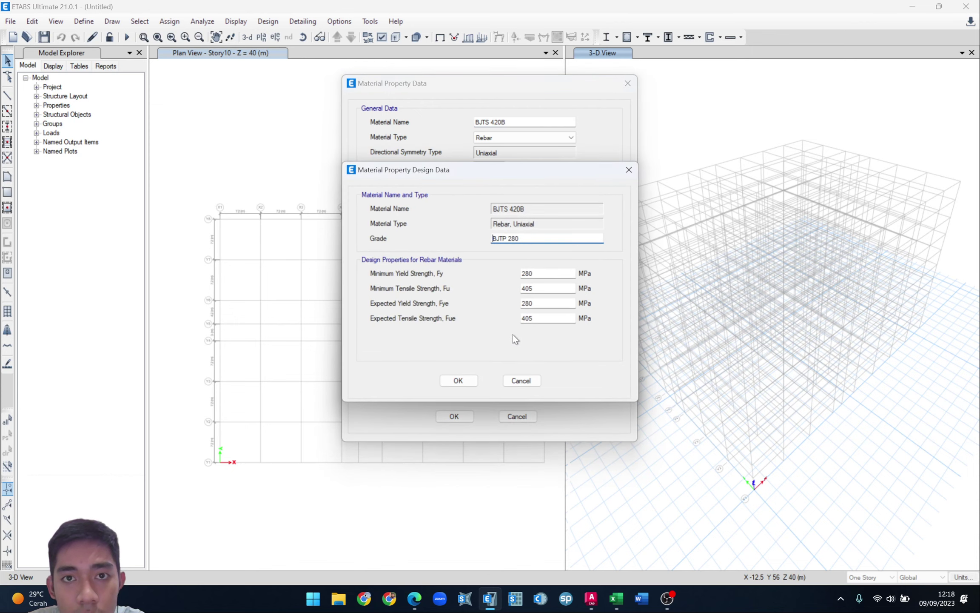
double_click(541, 273)
text(420)
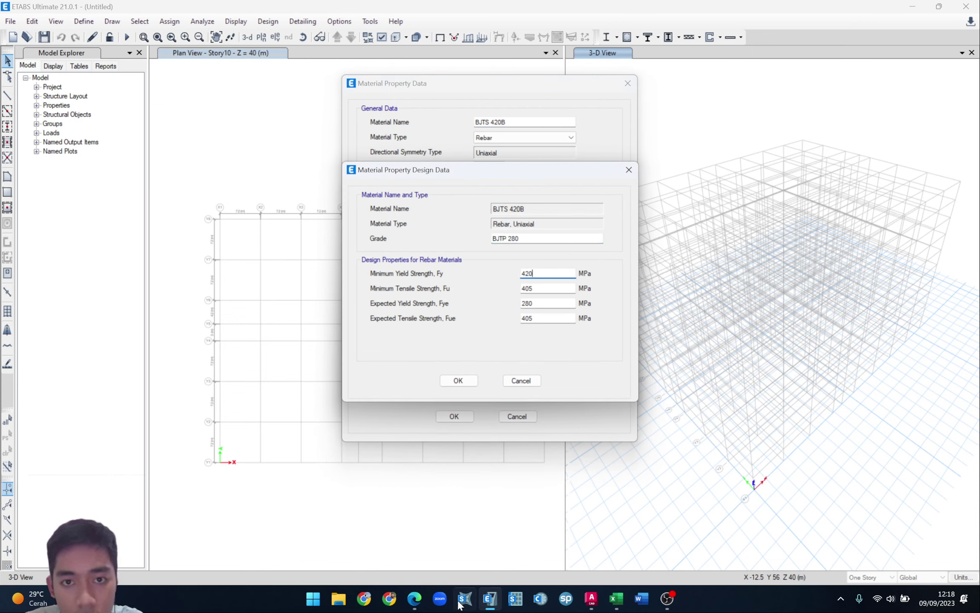
click(415, 599)
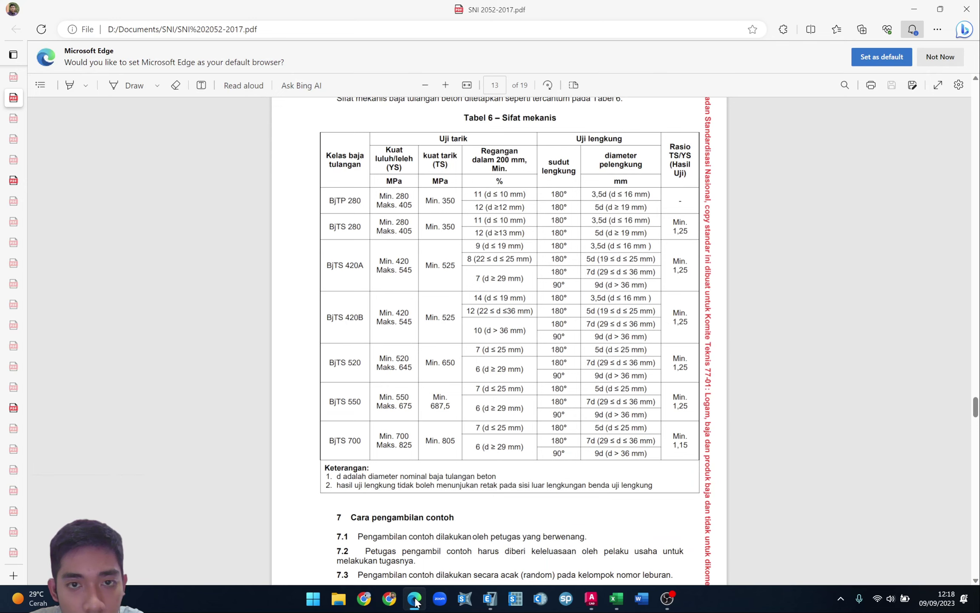
click(415, 598)
key(Tab)
text(54)
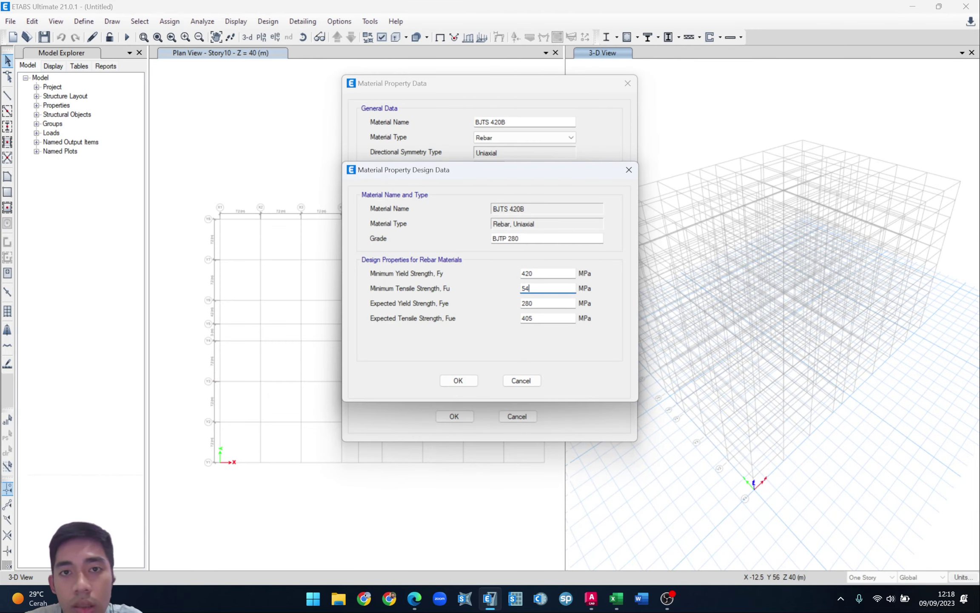
text(5)
- Set the expected yield strength to 420 MPa and the expected tensile strength to 545 MPa, and accept the BJTS 420B material
key(Tab)
text(42)
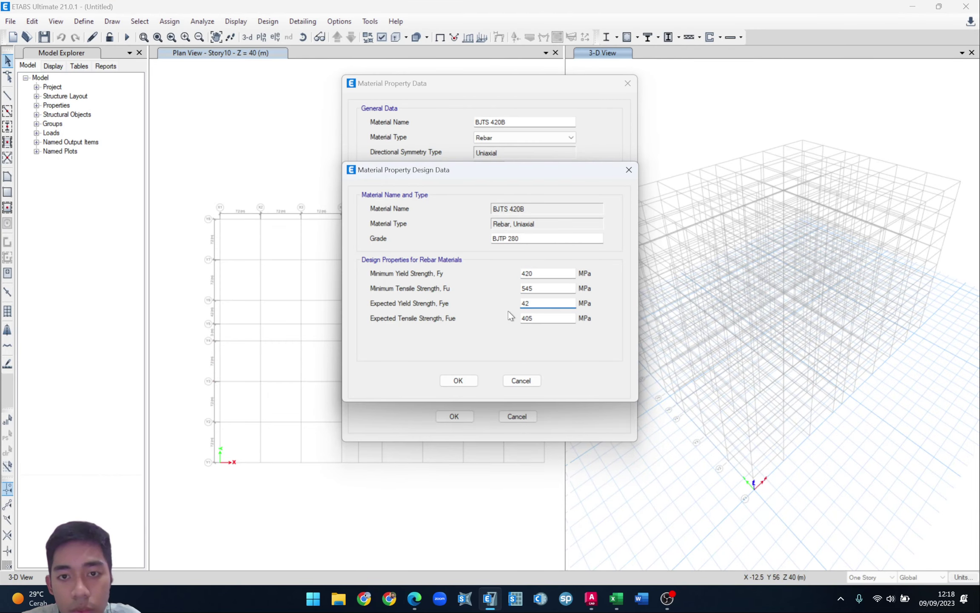
text(0)
key(Tab)
text(5)
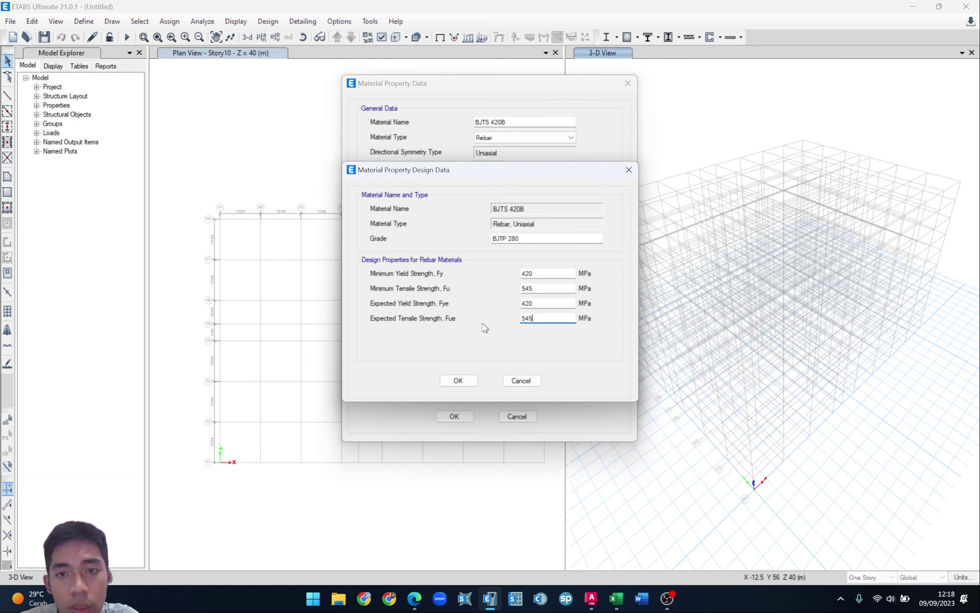
click(459, 380)
click(454, 416)
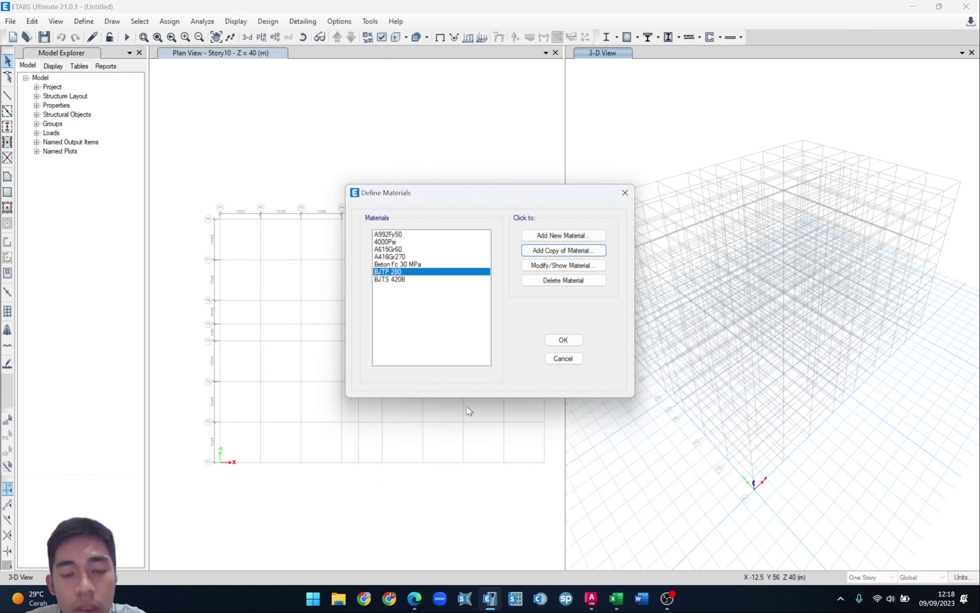
- Check which of the default and newly defined materials can be deleted, and accept the material definitions
click(391, 257)
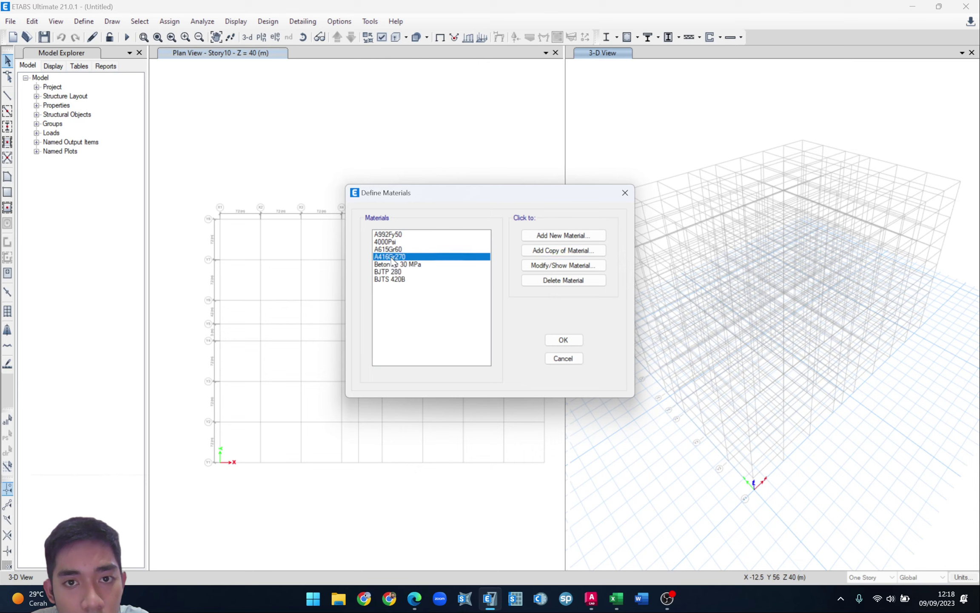
click(397, 249)
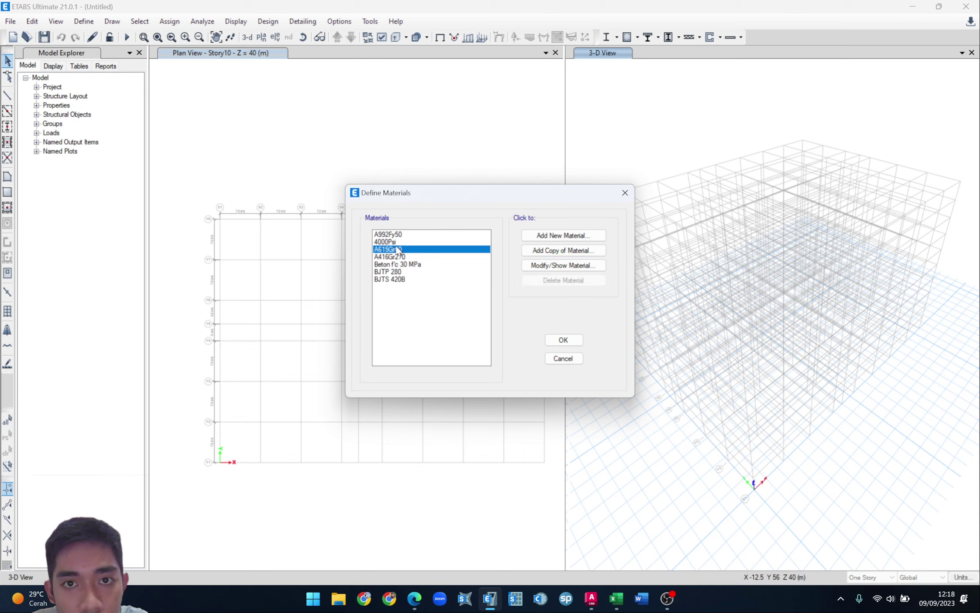
click(395, 242)
click(392, 235)
click(391, 257)
click(397, 270)
click(400, 279)
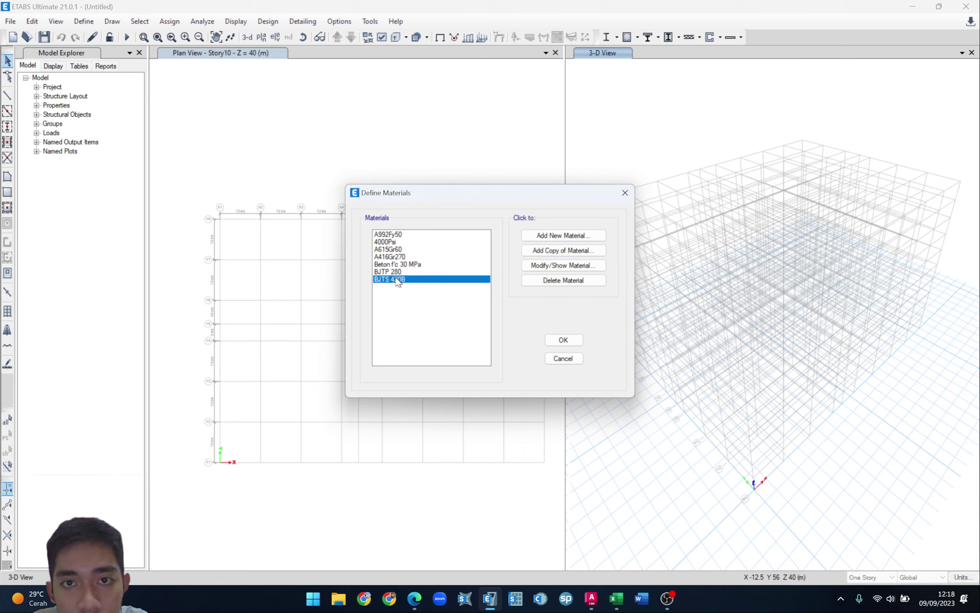
click(390, 257)
click(389, 249)
click(388, 242)
click(389, 235)
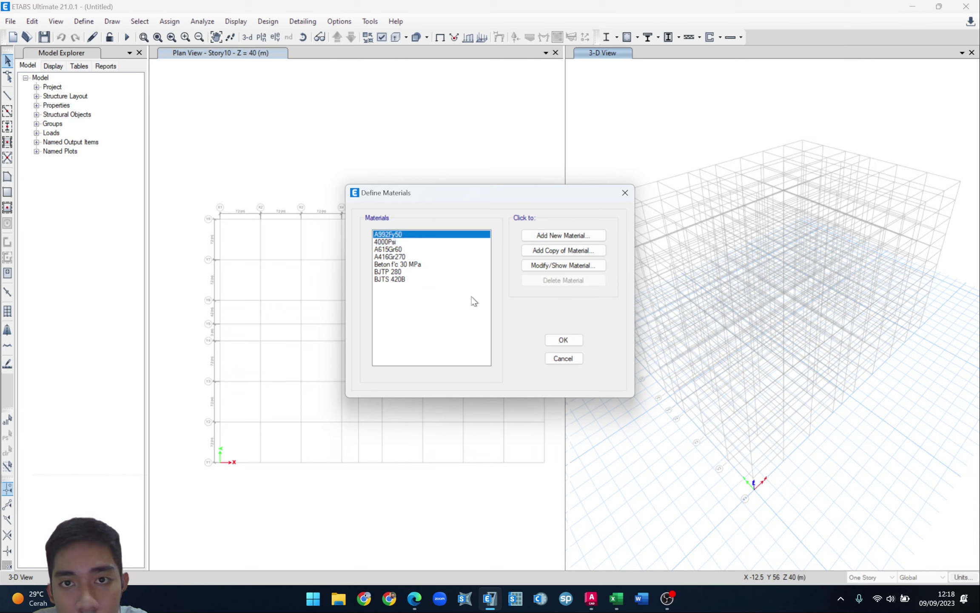
click(564, 339)
- Reopen the material definitions and compare the default materials with BJTP 280 and BJTS 420B for availability of deletion
click(85, 22)
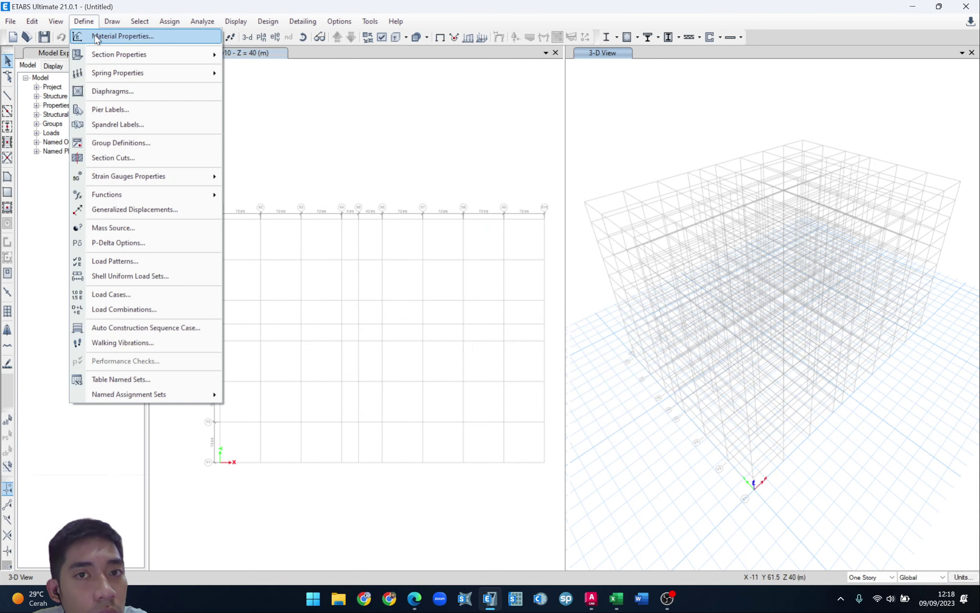
click(92, 36)
click(389, 242)
click(389, 249)
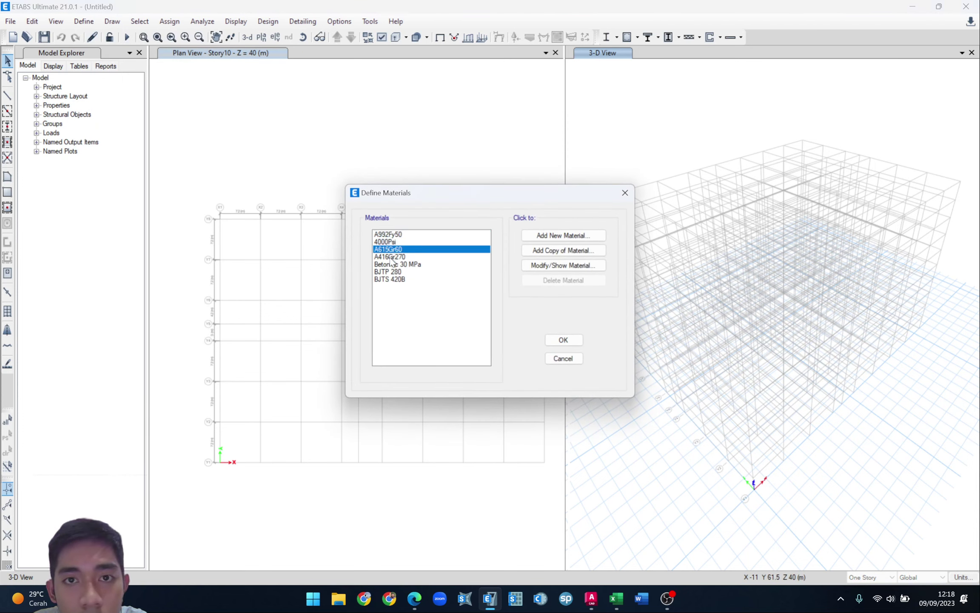
click(390, 257)
click(392, 279)
click(390, 274)
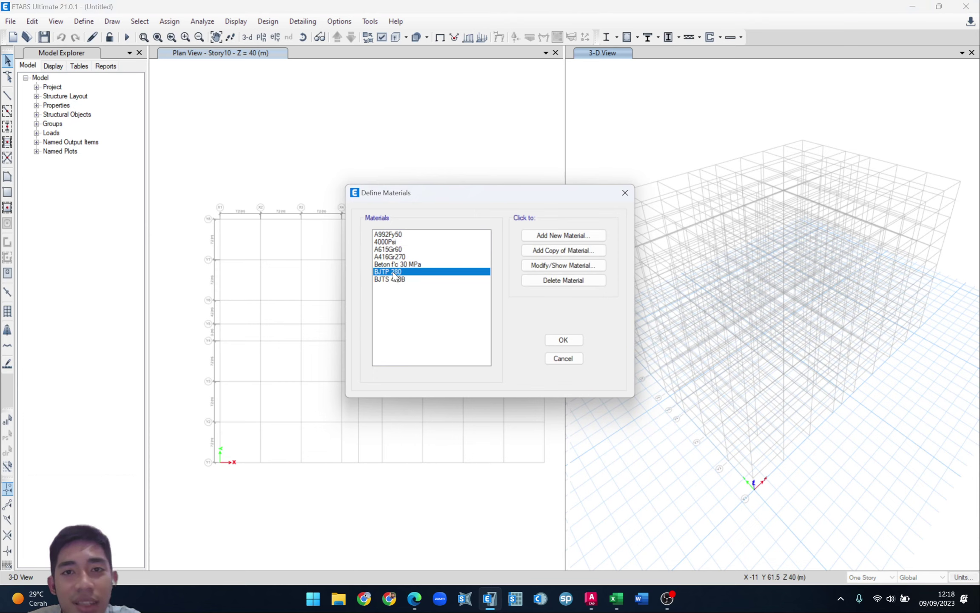
click(388, 257)
click(387, 243)
click(385, 235)
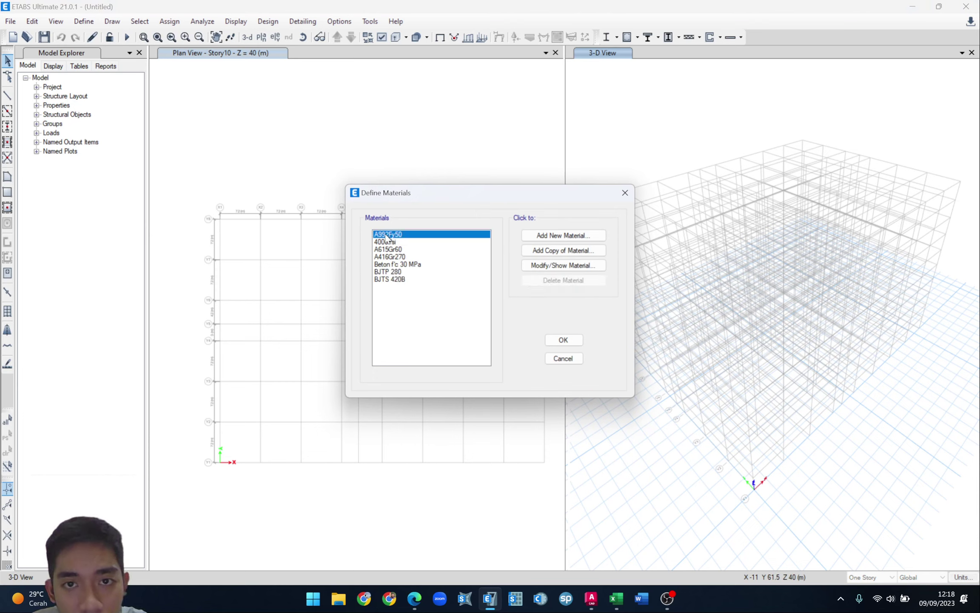
- Leave the material definitions and start a new frame section with the concrete rectangular shape
click(563, 358)
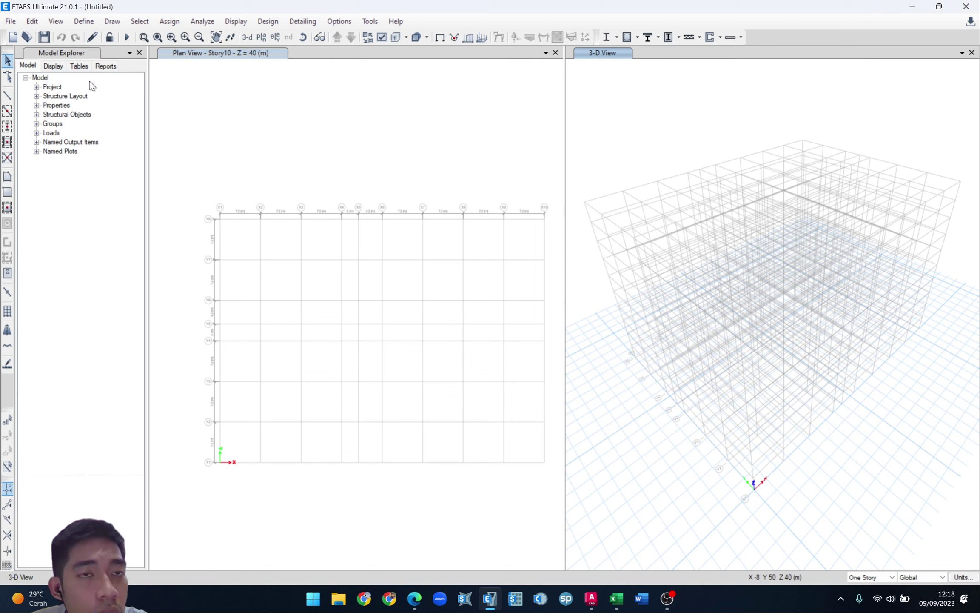
click(85, 22)
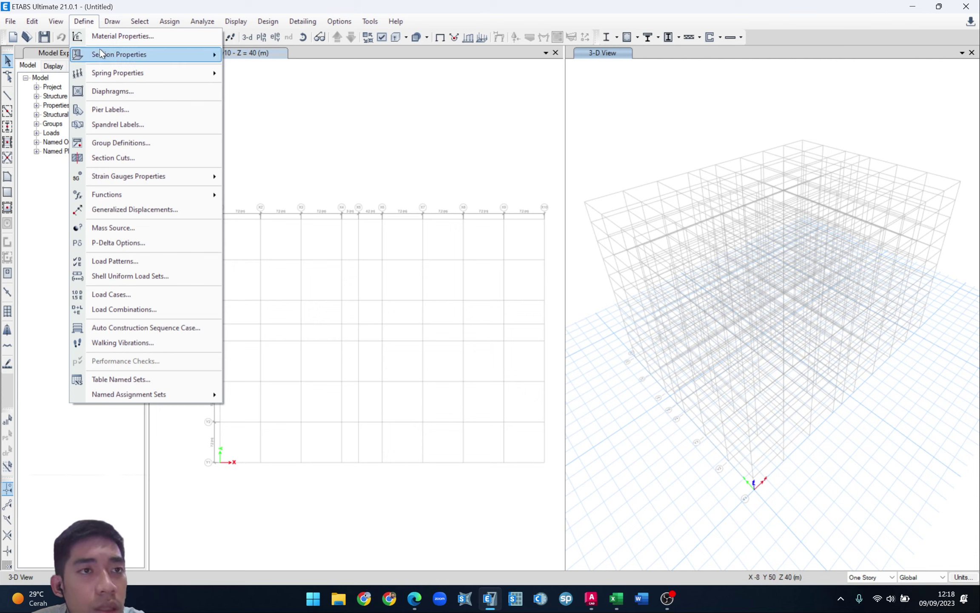
mouse_move(99, 48)
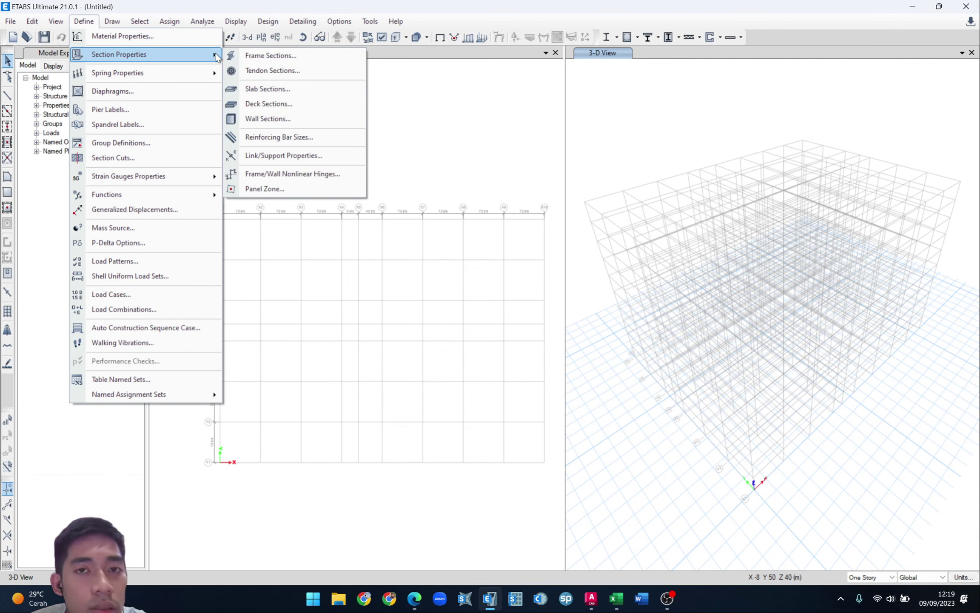
click(253, 56)
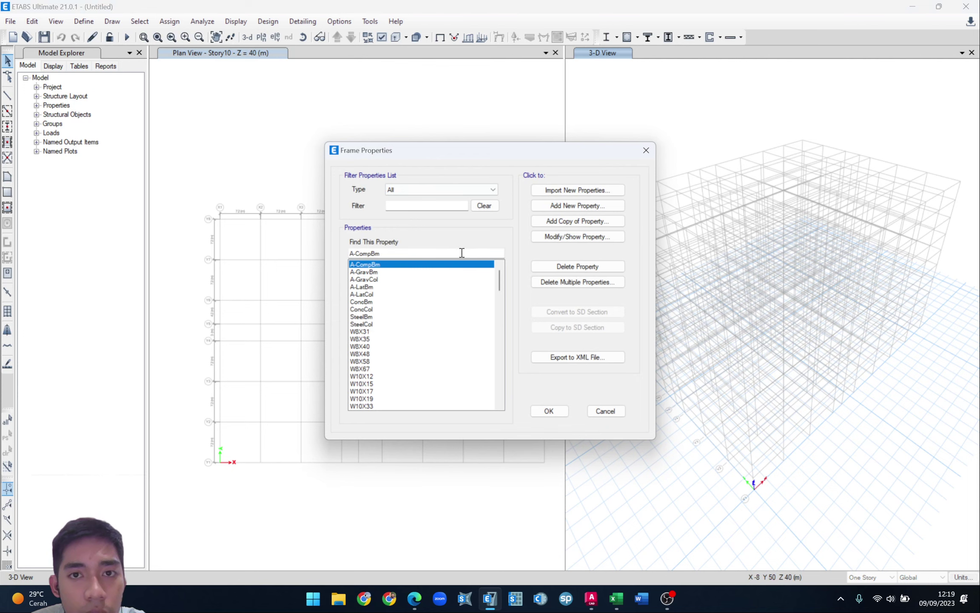
click(565, 206)
click(507, 205)
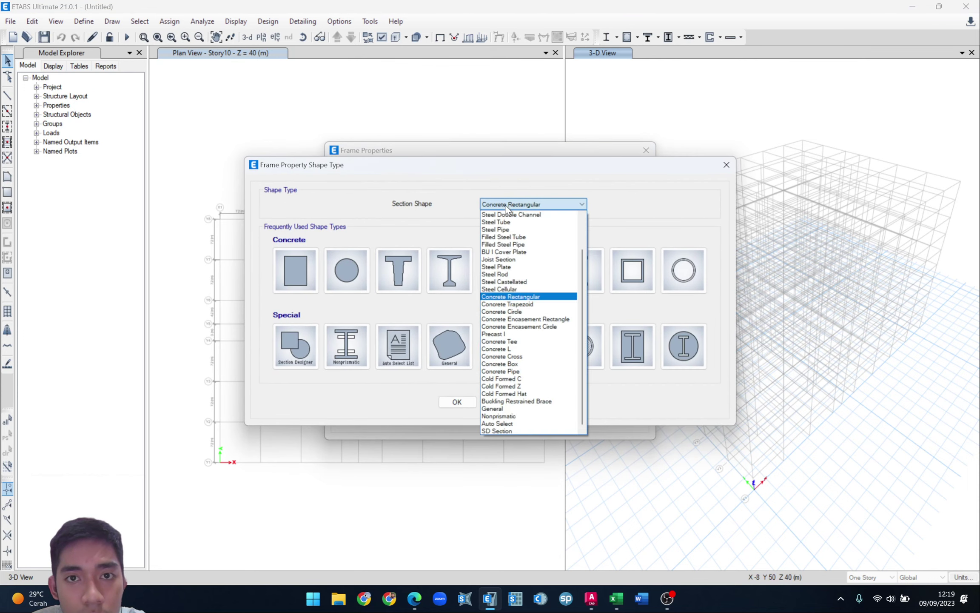
click(507, 204)
click(290, 274)
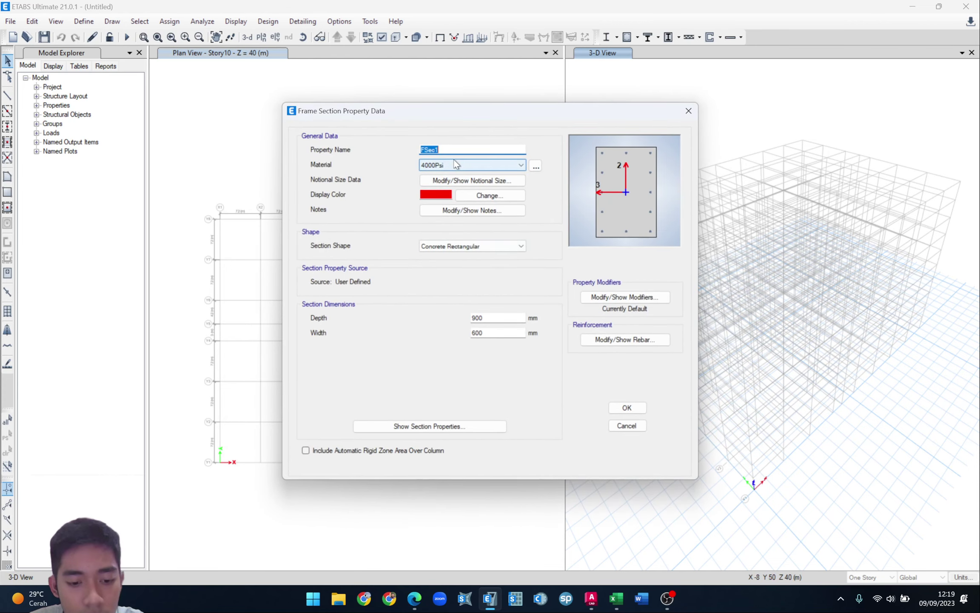
- Name the section B1 following the beam code in the 01_Est.xlsx workbook, and assign the Beton f'c 30 MPa material
click(616, 599)
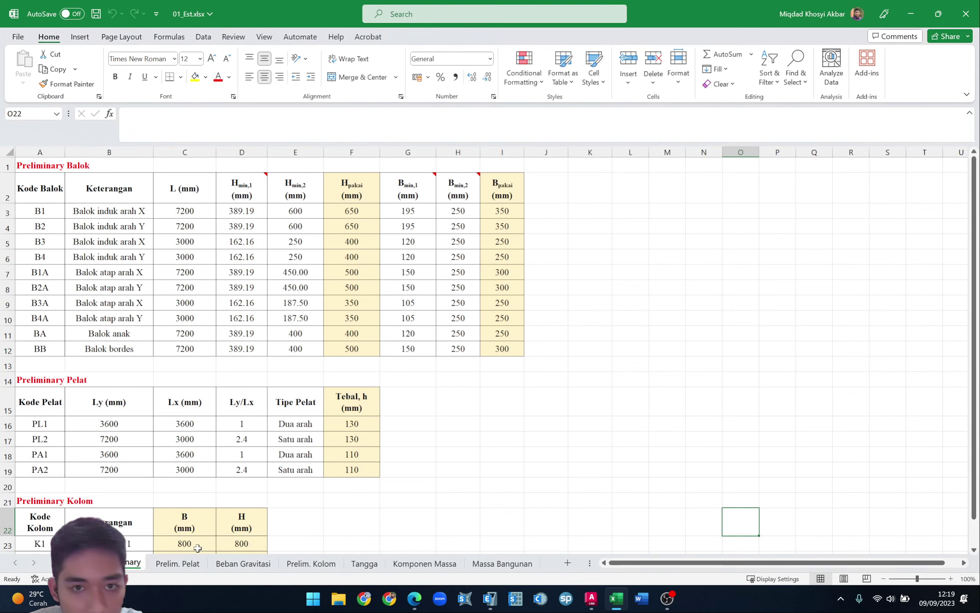
click(91, 216)
click(49, 213)
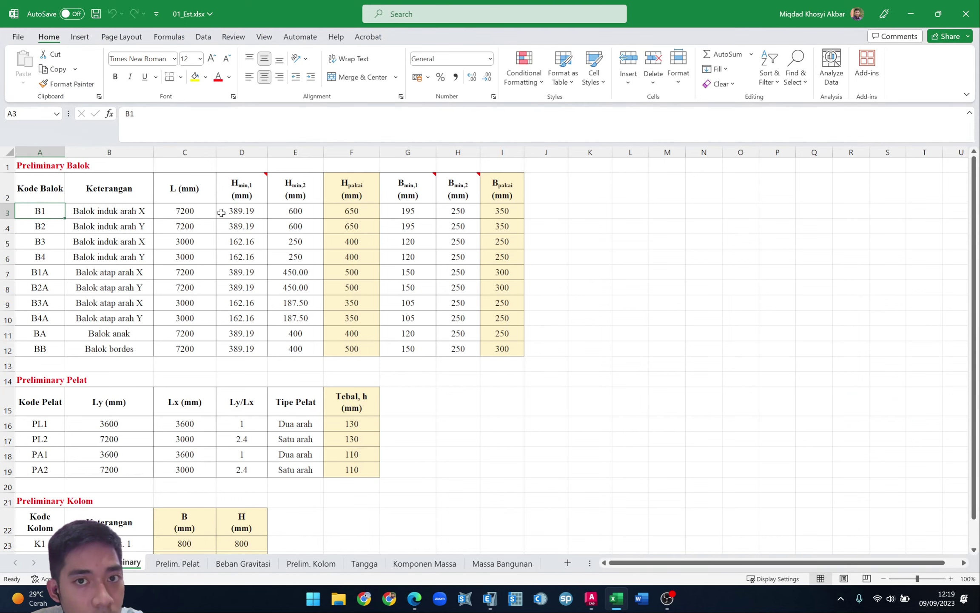
key(alt+Tab)
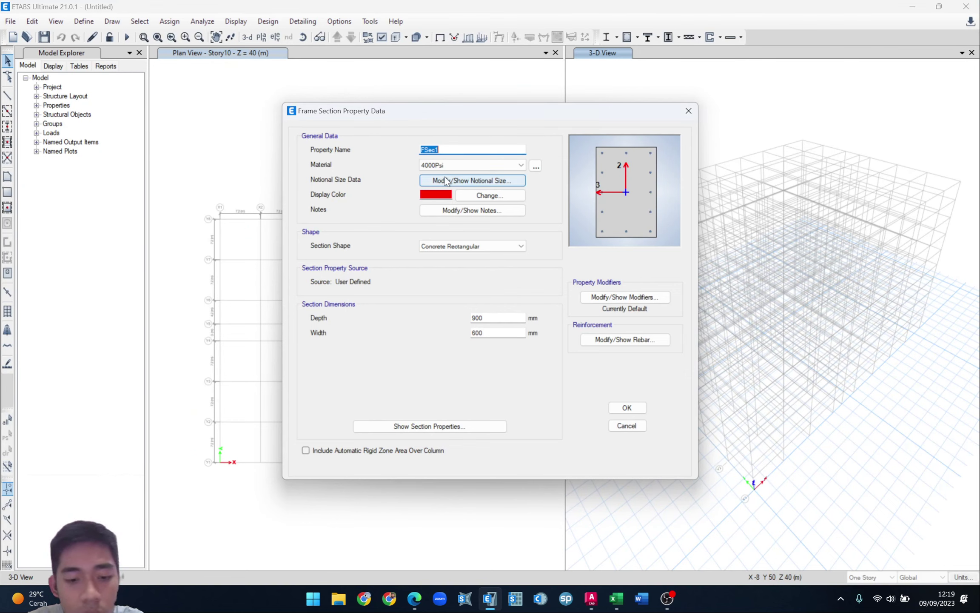
text(B1)
click(445, 166)
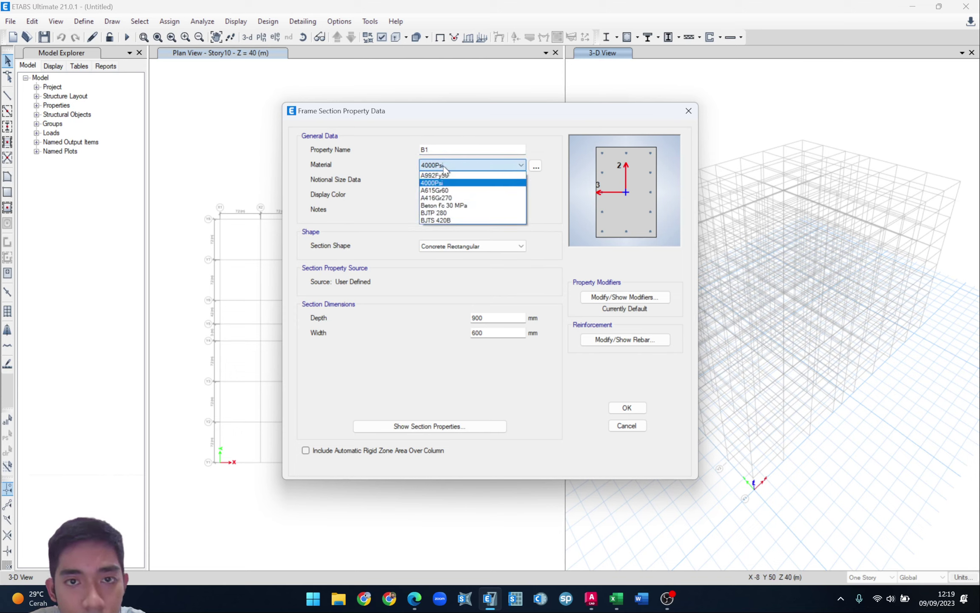
click(457, 206)
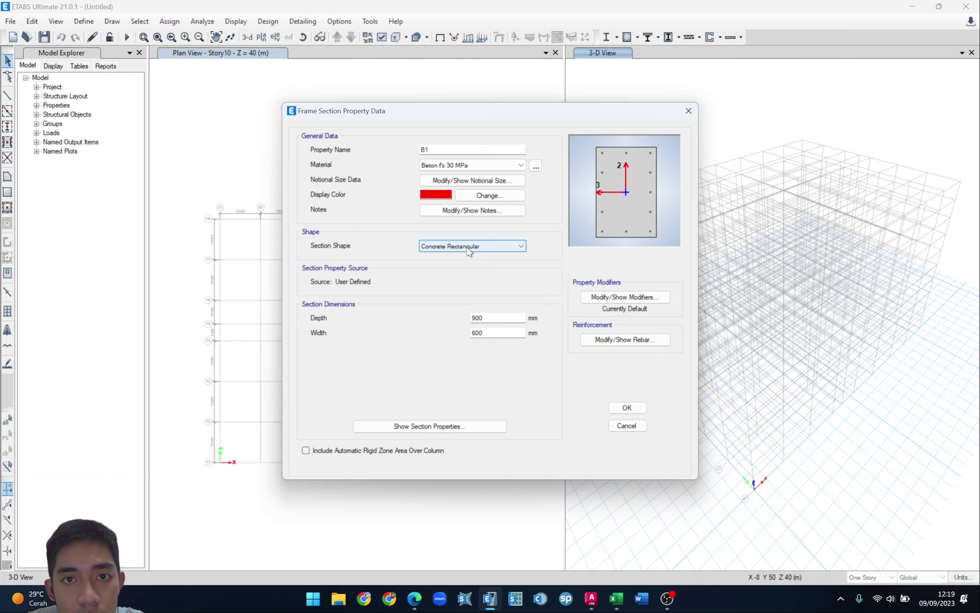
- Set beam B1's depth to 650 mm and width to 350 mm, consulting the Preliminary Balok table in Excel
drag(508, 322, 422, 319)
key(alt+Tab)
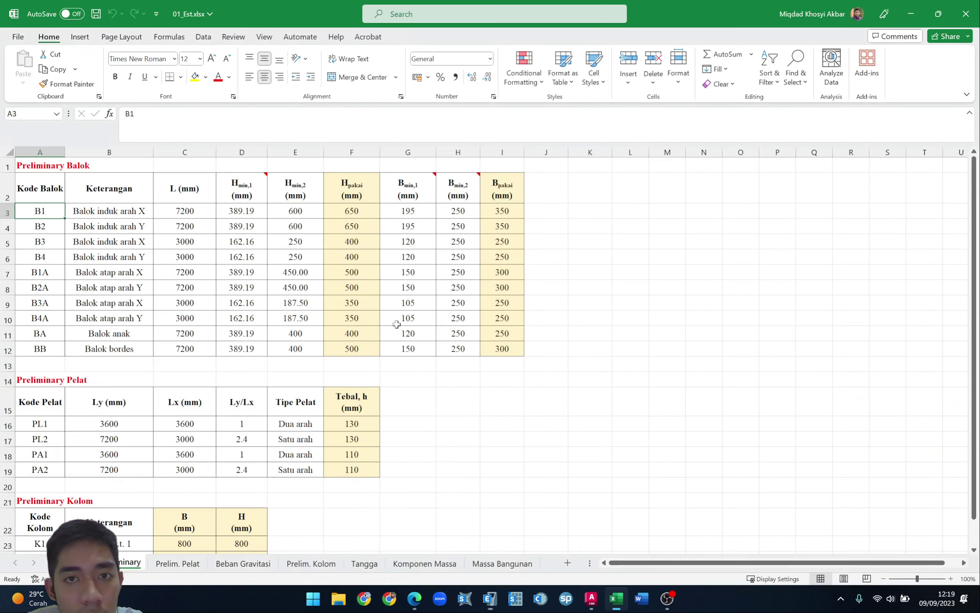
key(alt+Tab)
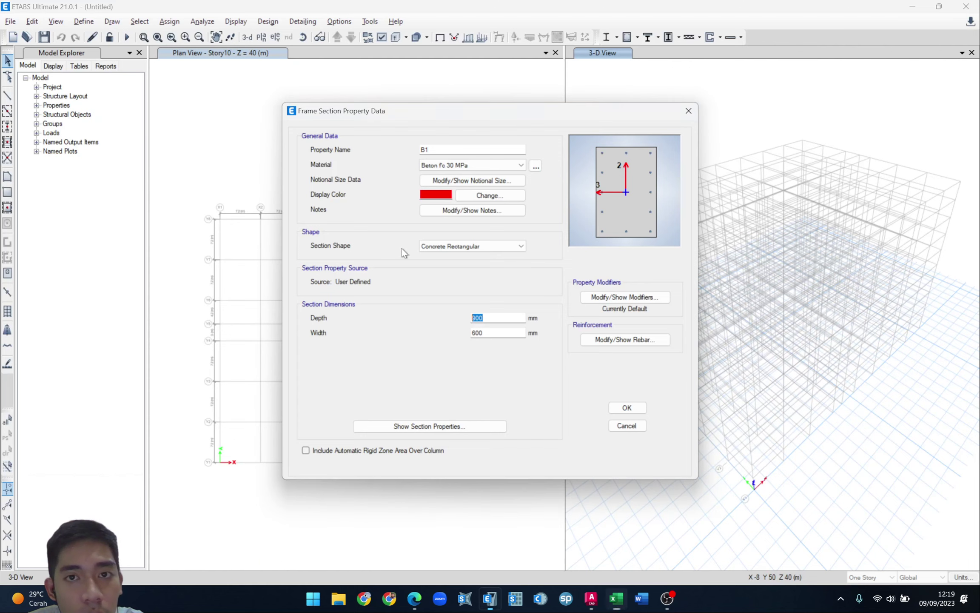
text(650)
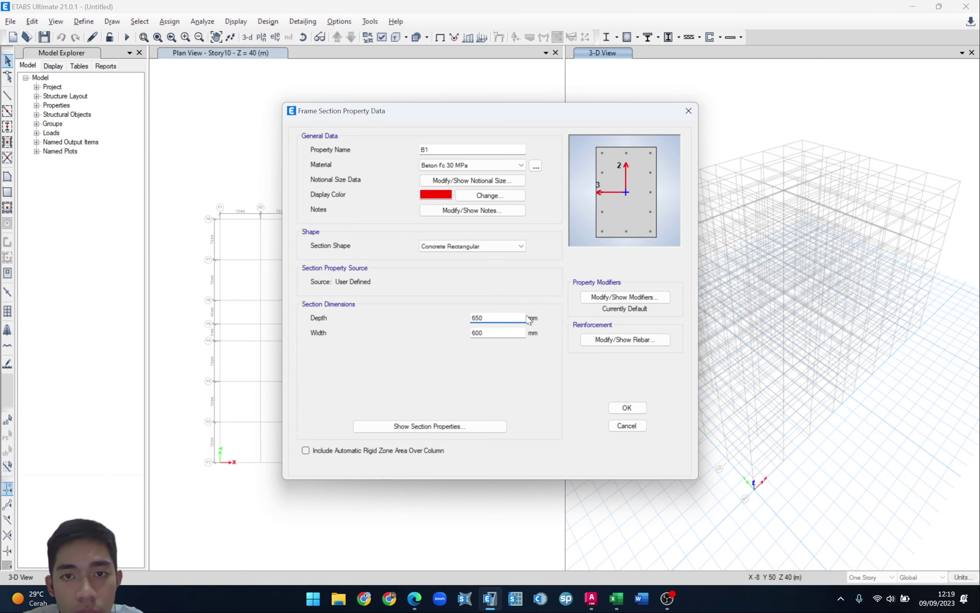
key(alt+Tab)
key(alt+Tab)
drag(508, 333, 466, 335)
text(5)
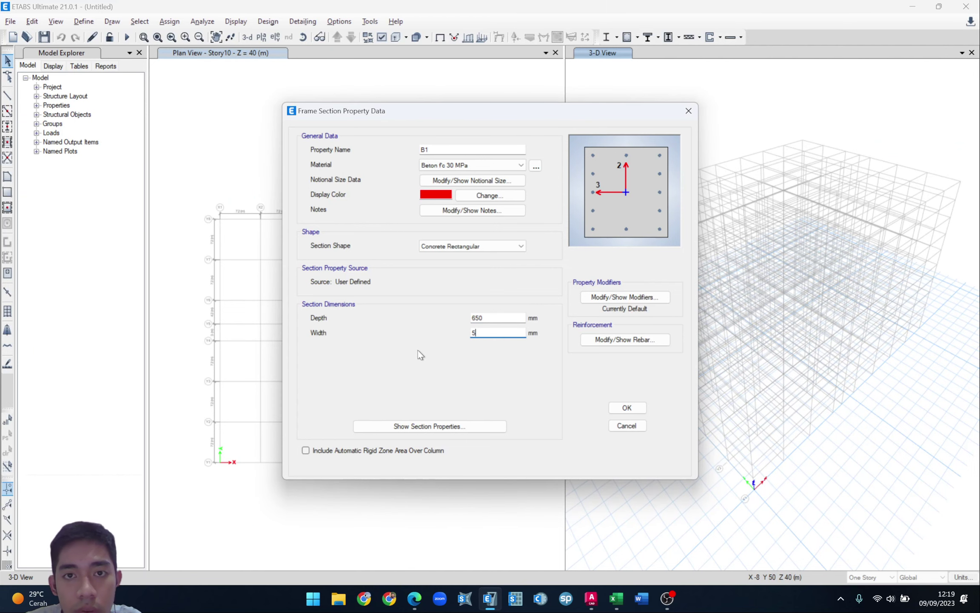
key(BackSpace)
text(350)
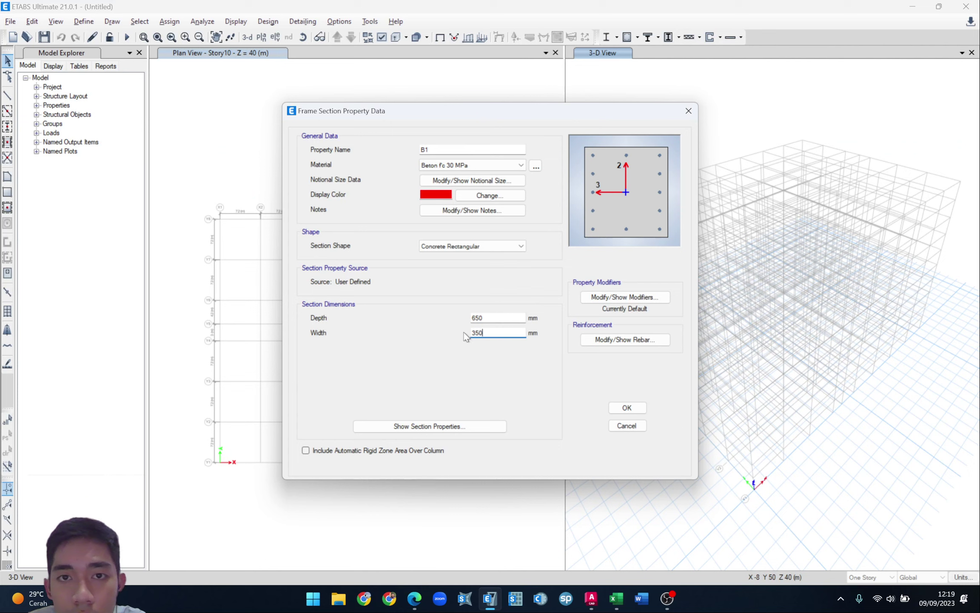
click(619, 297)
click(518, 386)
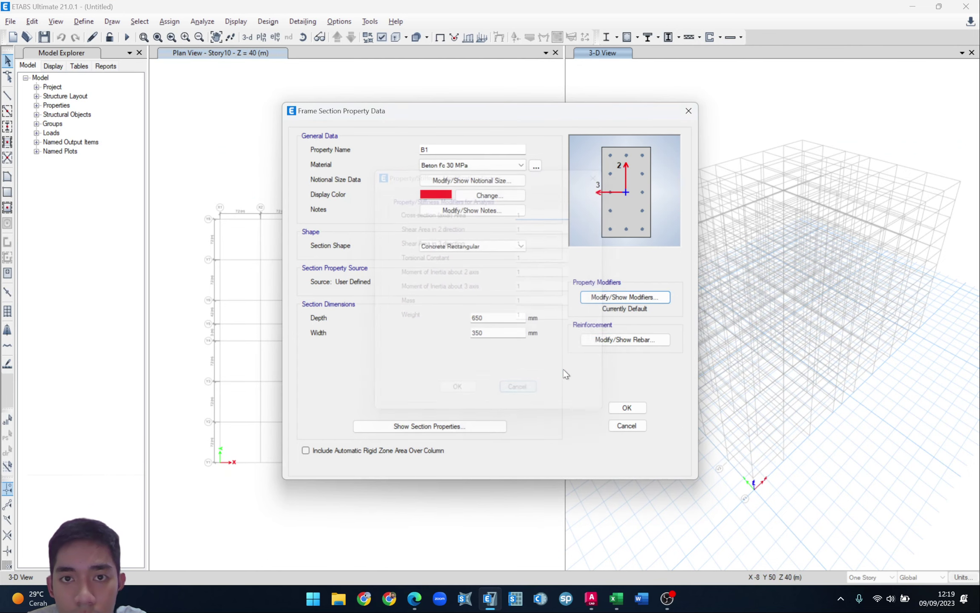
click(615, 341)
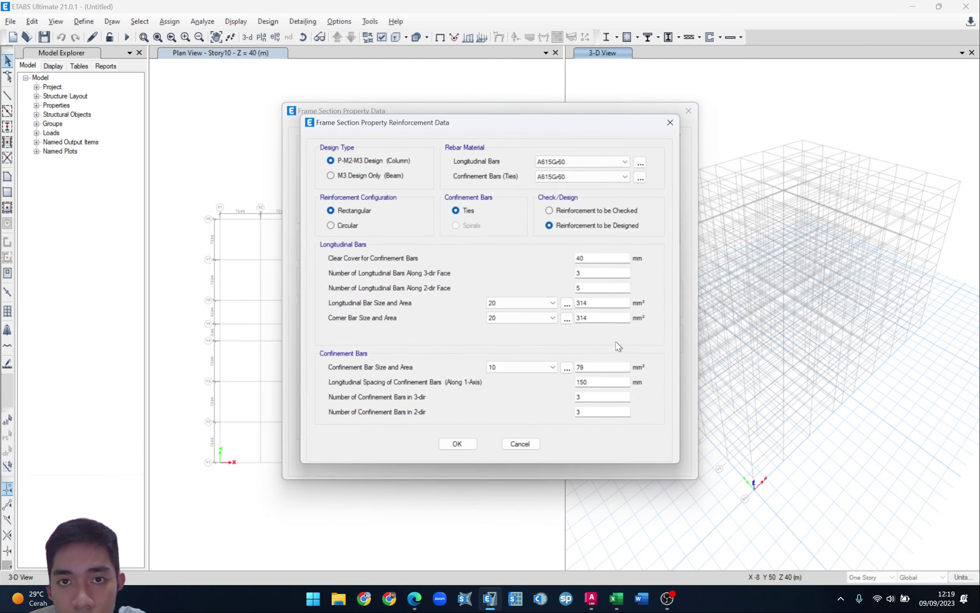
click(537, 441)
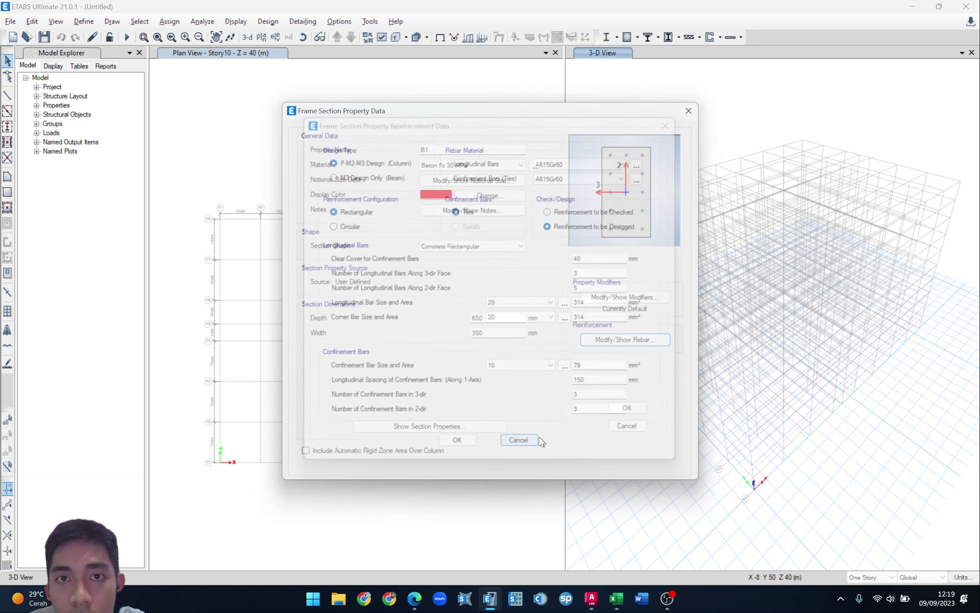
- Set B1's reinforcement to M3 Design Only (Beam), with BJTS 420B longitudinal bars and BJTP 280 confinement bars
click(626, 341)
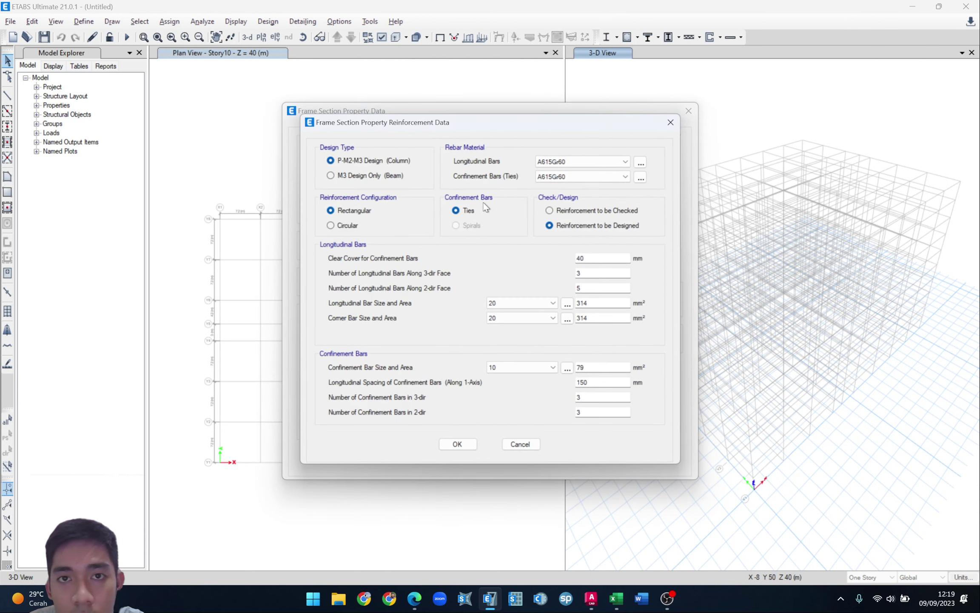
click(358, 176)
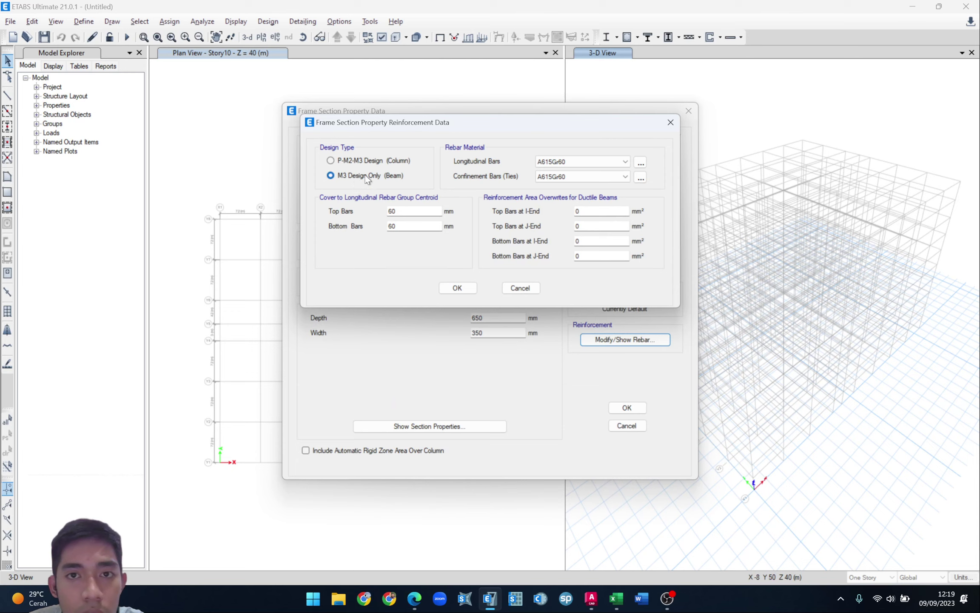
click(553, 161)
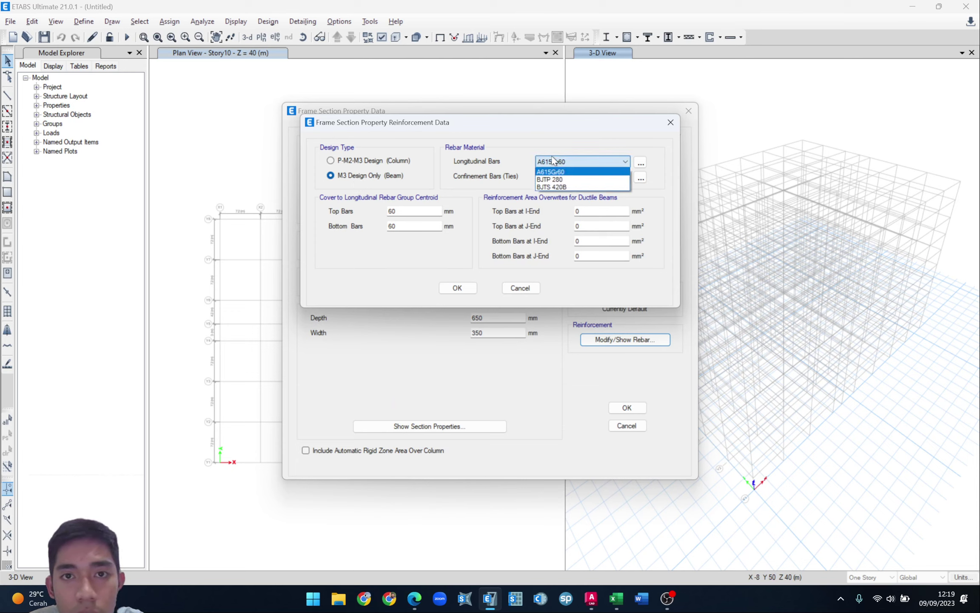
click(553, 187)
click(556, 177)
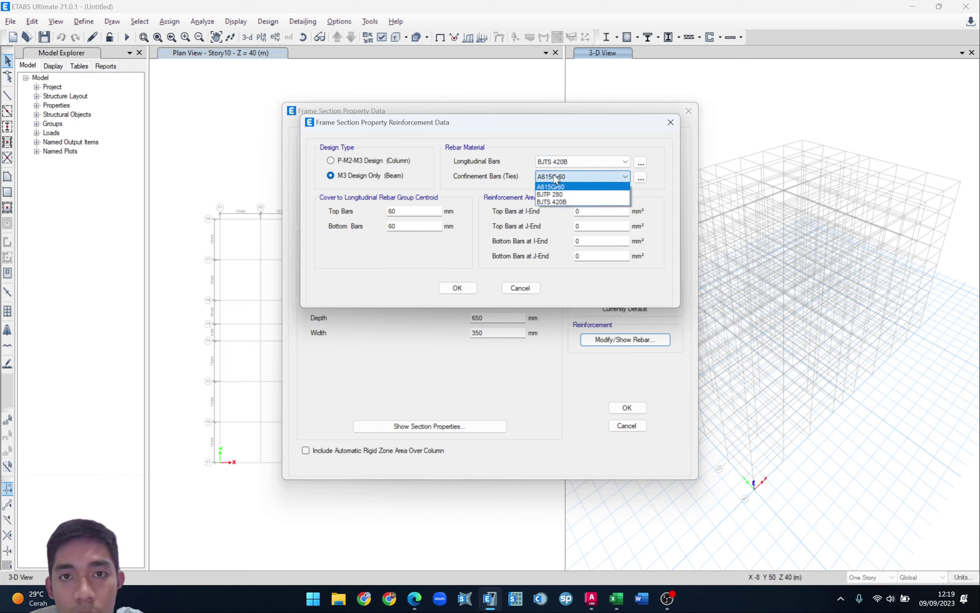
click(559, 194)
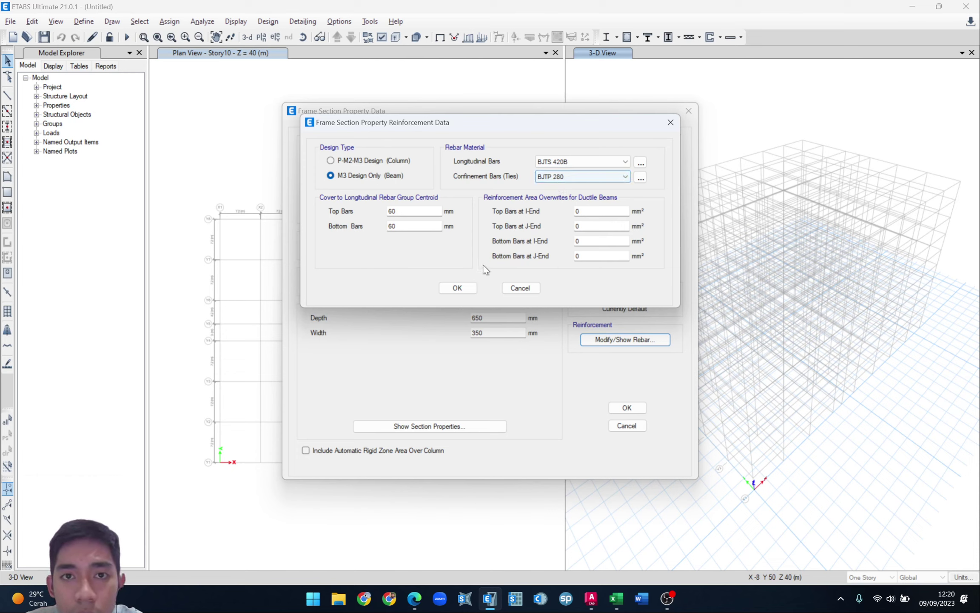
click(457, 288)
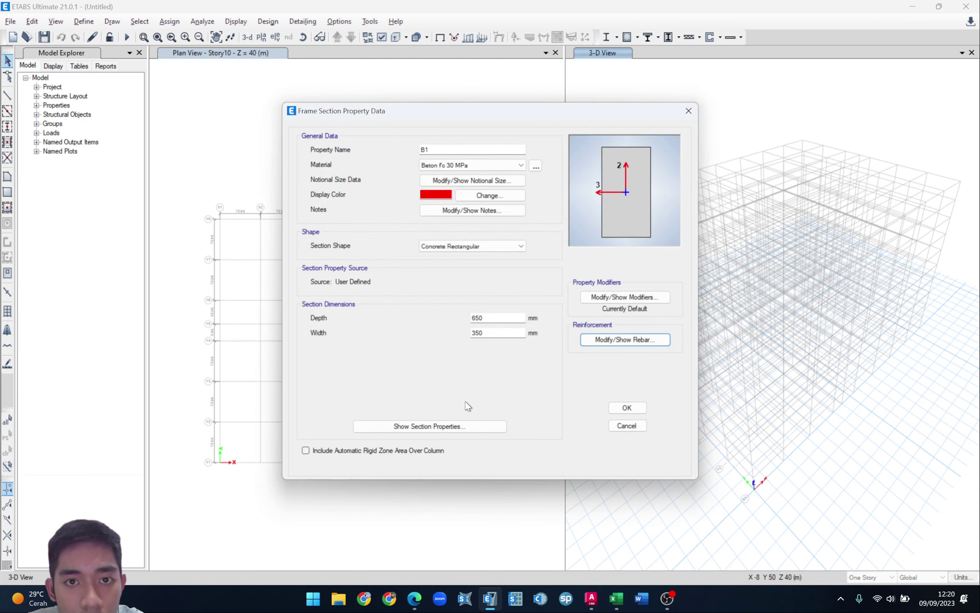
- Review B1's calculated section properties and stiffness modifiers, and accept the B1 section
click(482, 425)
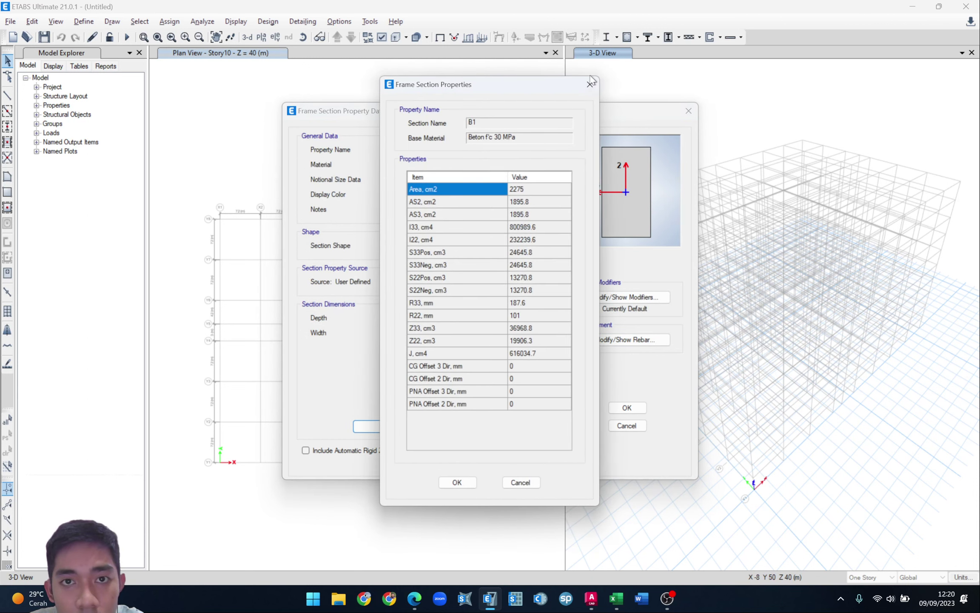
click(590, 84)
click(634, 297)
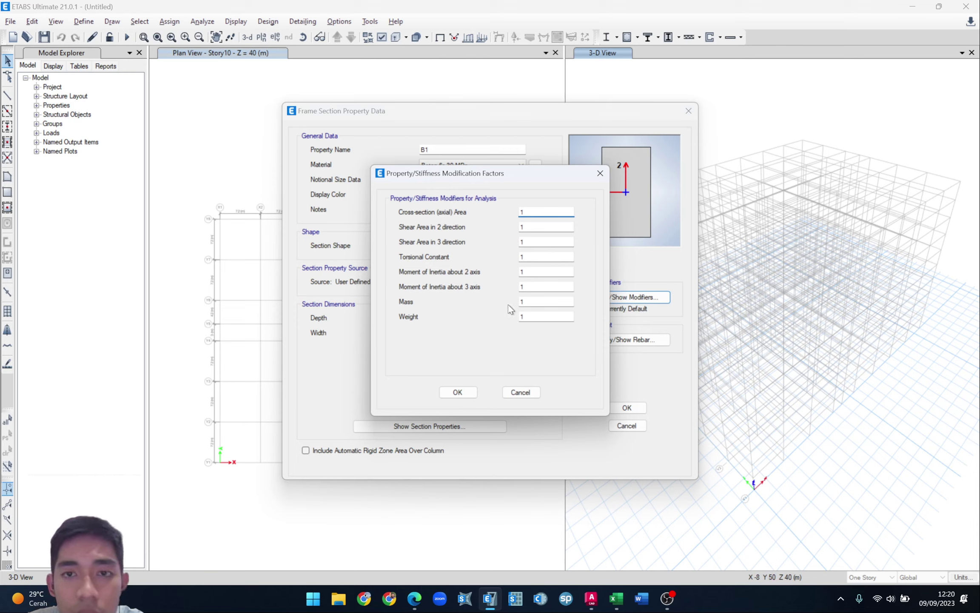
click(460, 392)
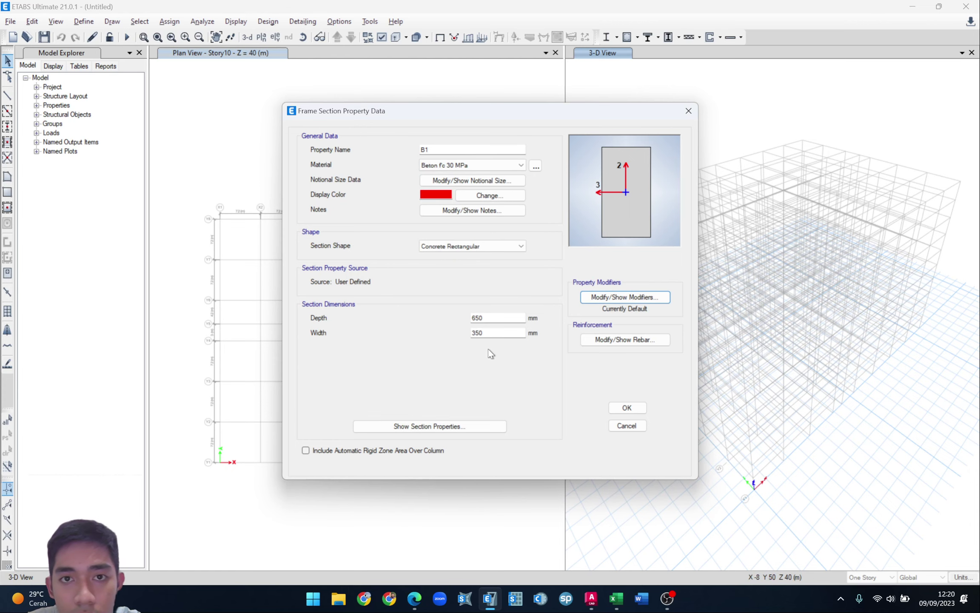
click(627, 408)
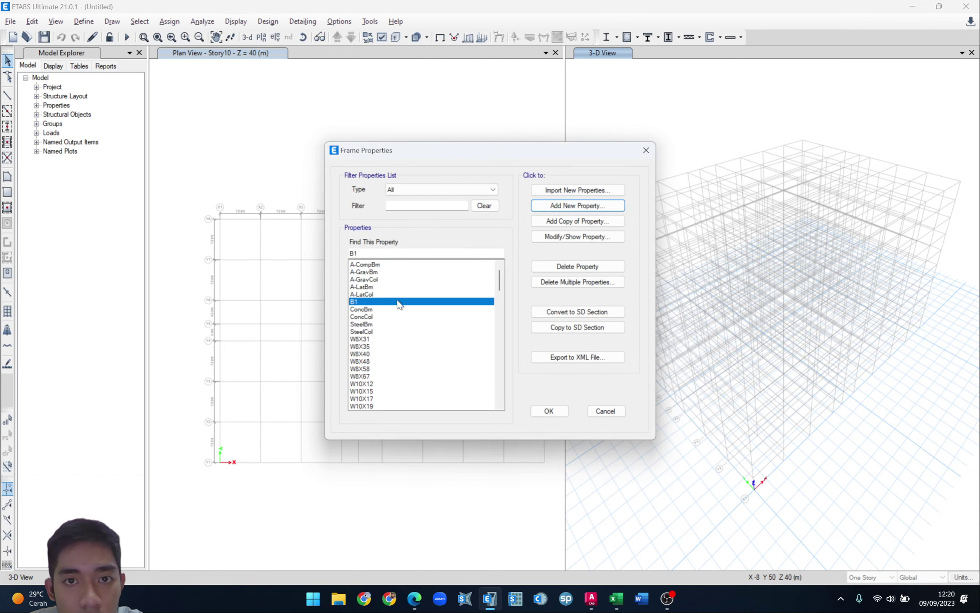
- Delete the default frame sections A-CompBm, A-GravBm, A-GravCol, A-LatBm, A-LatCol, ConcBm, ConcCol, SteelBm and SteelCol together, keeping B1
click(370, 265)
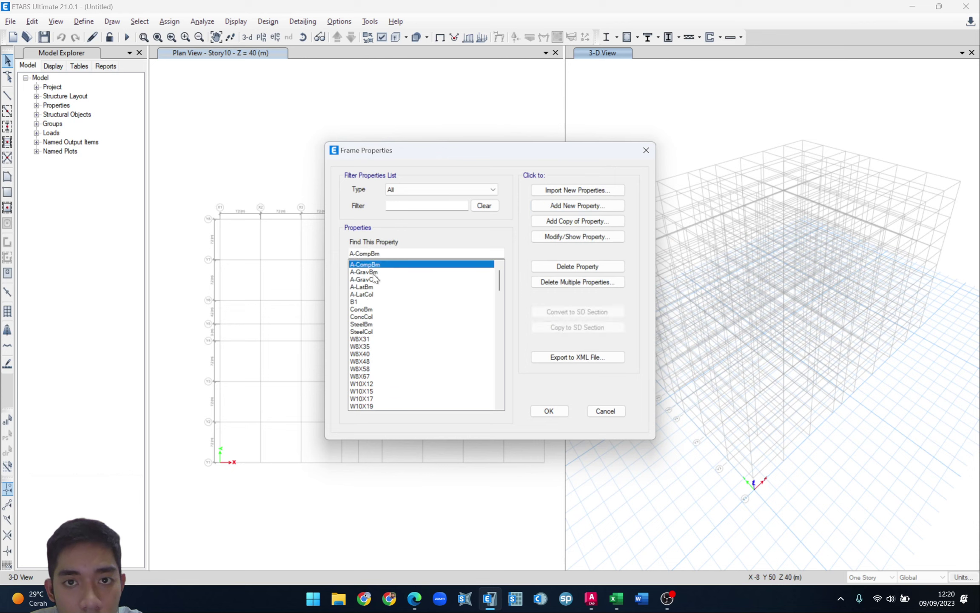
click(376, 297)
click(375, 266)
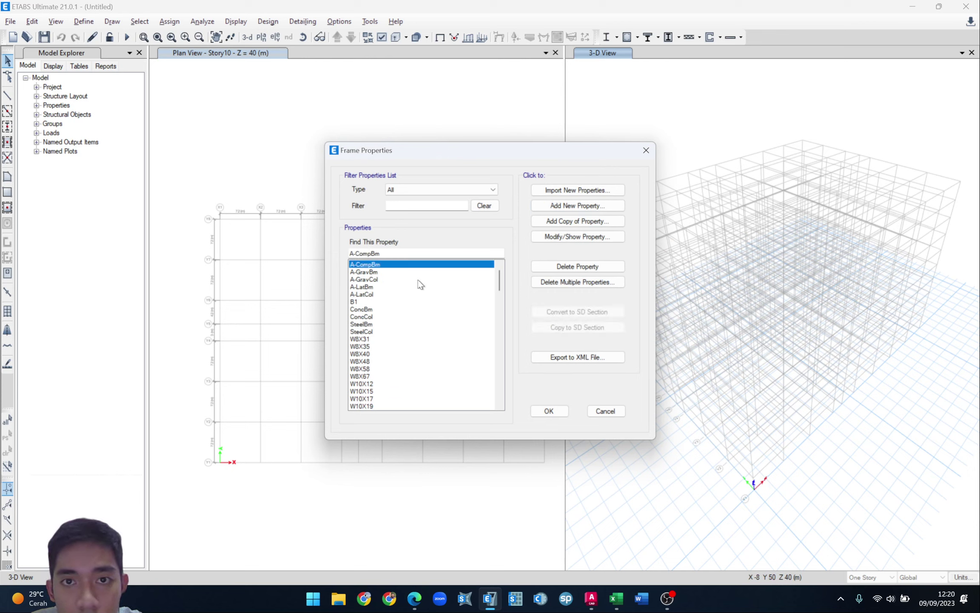
click(573, 283)
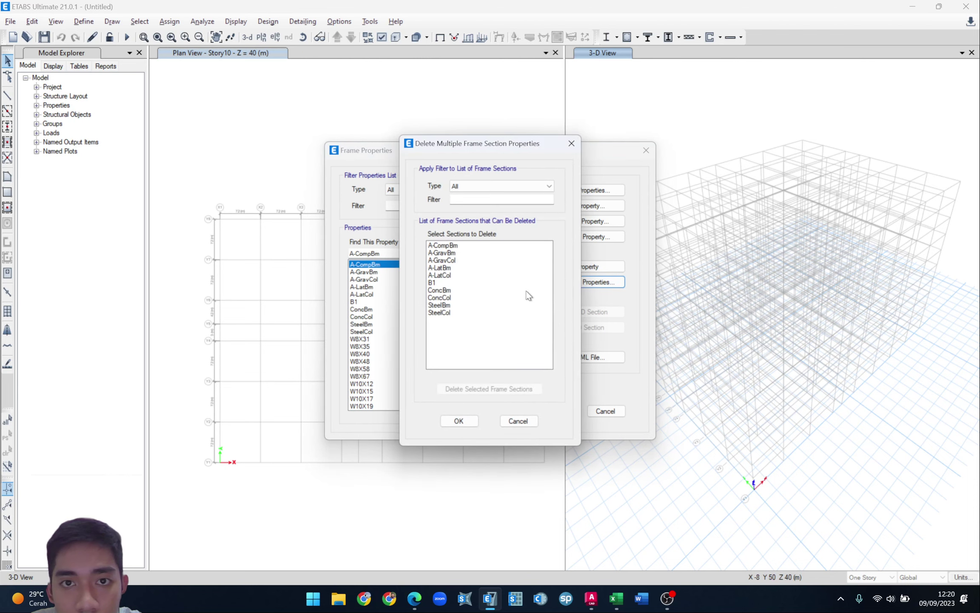
click(445, 245)
shift+click(453, 276)
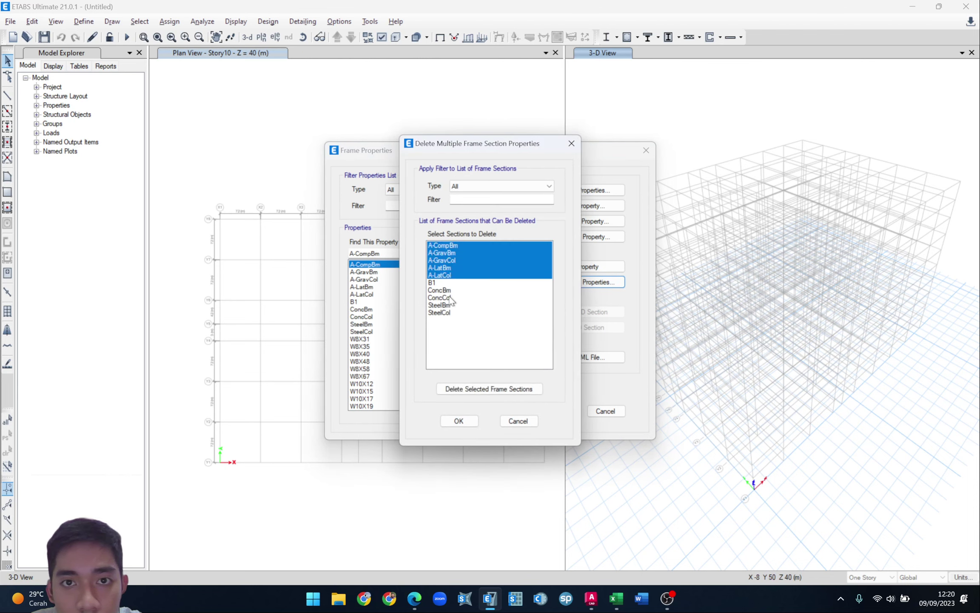
ctrl+click(446, 291)
ctrl+click(447, 297)
ctrl+click(448, 305)
ctrl+click(450, 314)
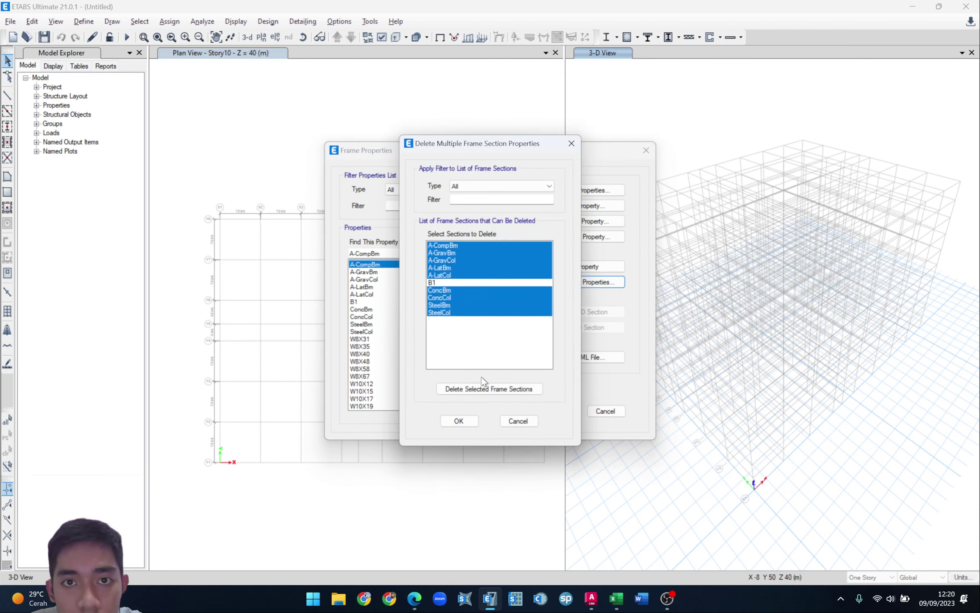
click(489, 389)
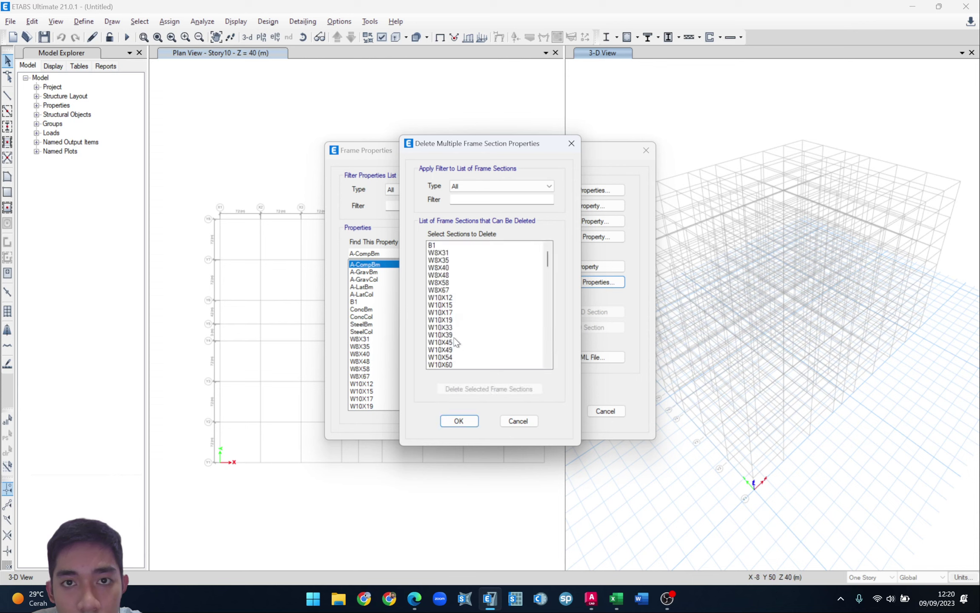
- Delete all default W-shape frame sections from W8X31 through W36X182, keeping B1
click(440, 253)
drag(549, 256, 546, 371)
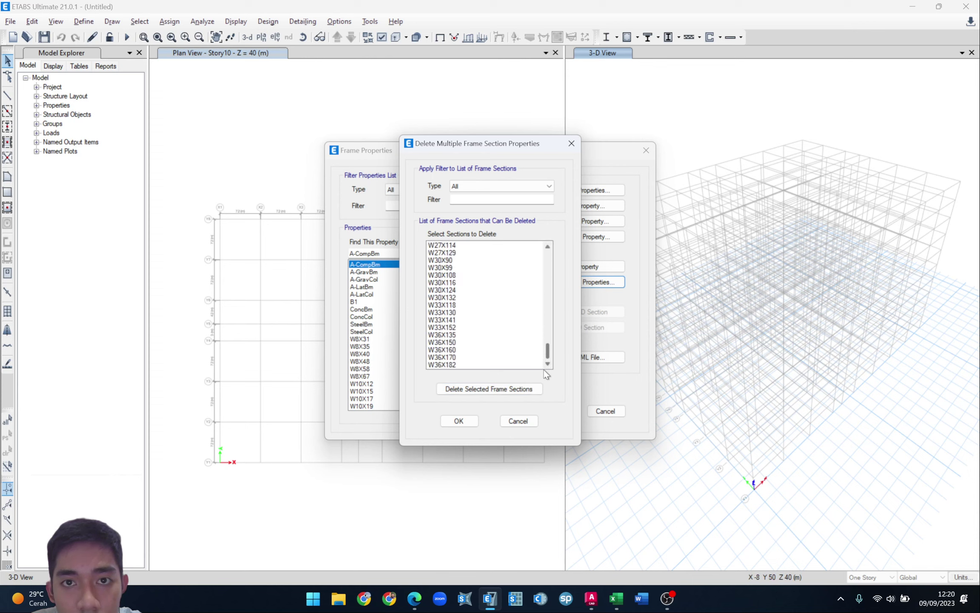
shift+click(456, 364)
click(488, 389)
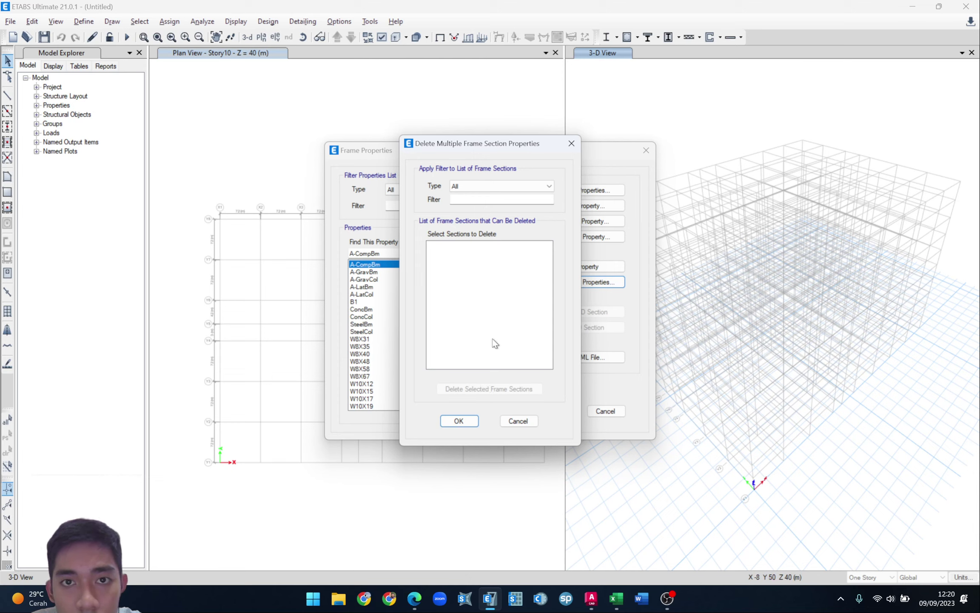
click(464, 421)
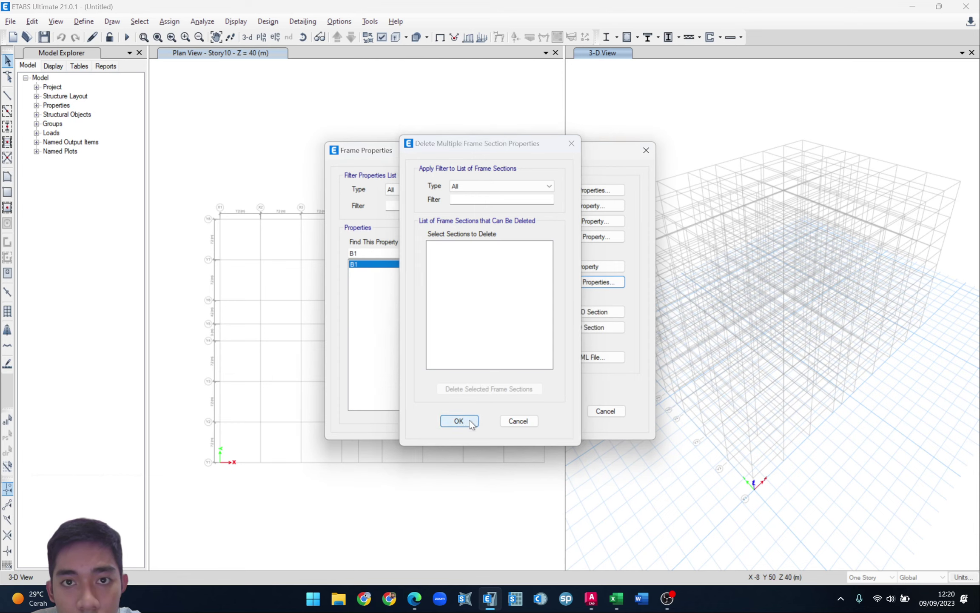
- Add a copy of section B1 named B2, keeping the 650 mm depth and 350 mm width
click(364, 267)
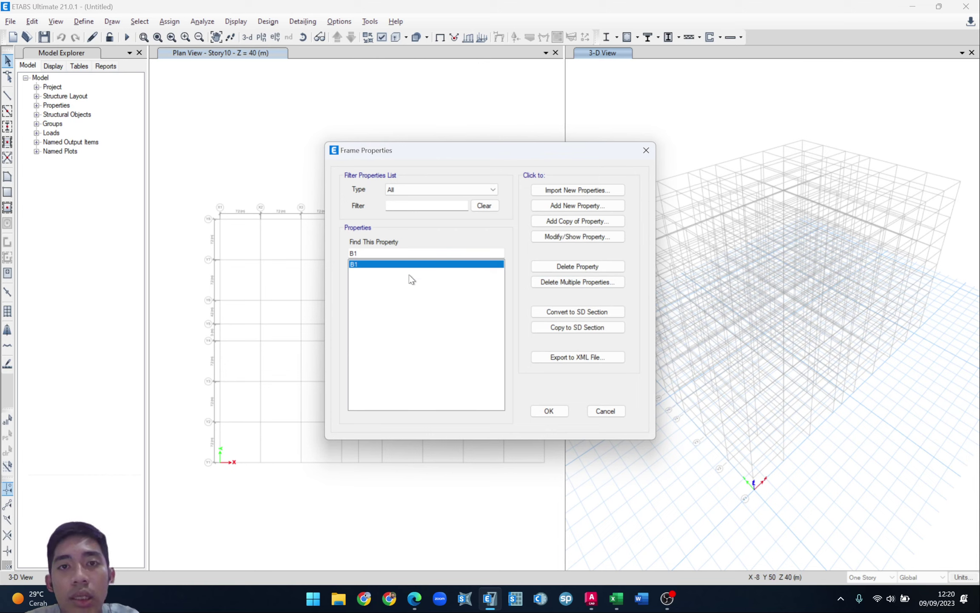
click(564, 221)
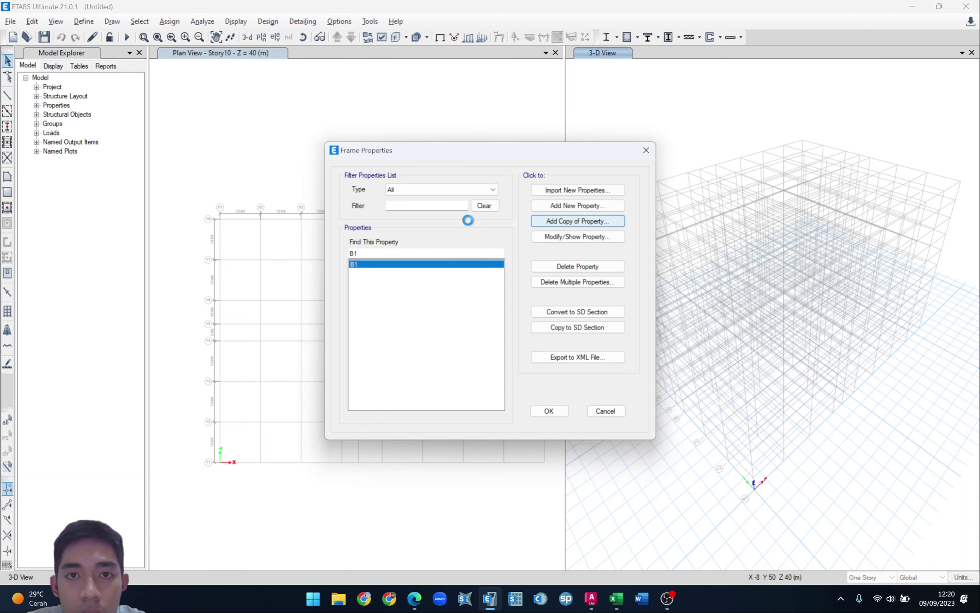
text(B2)
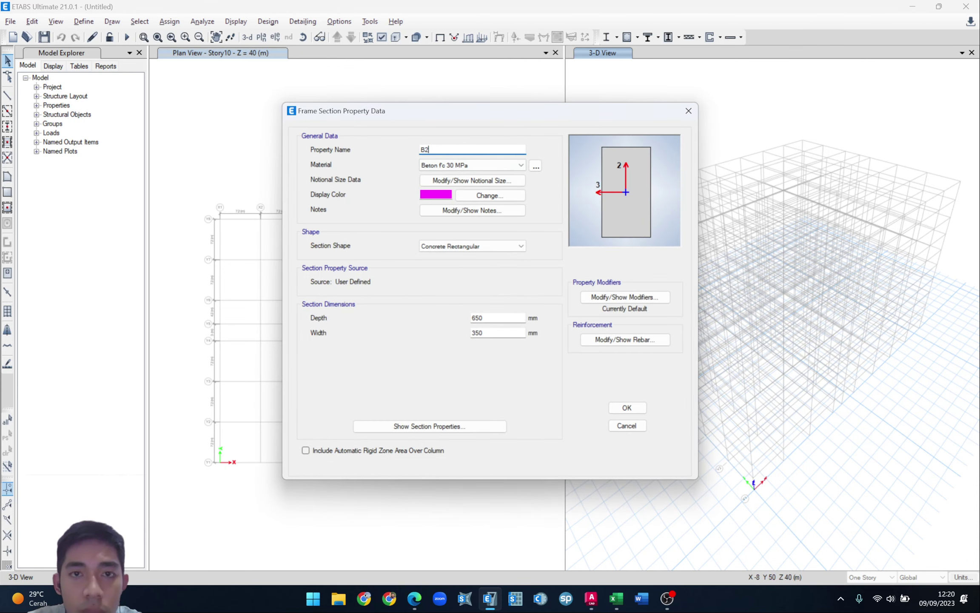
click(496, 316)
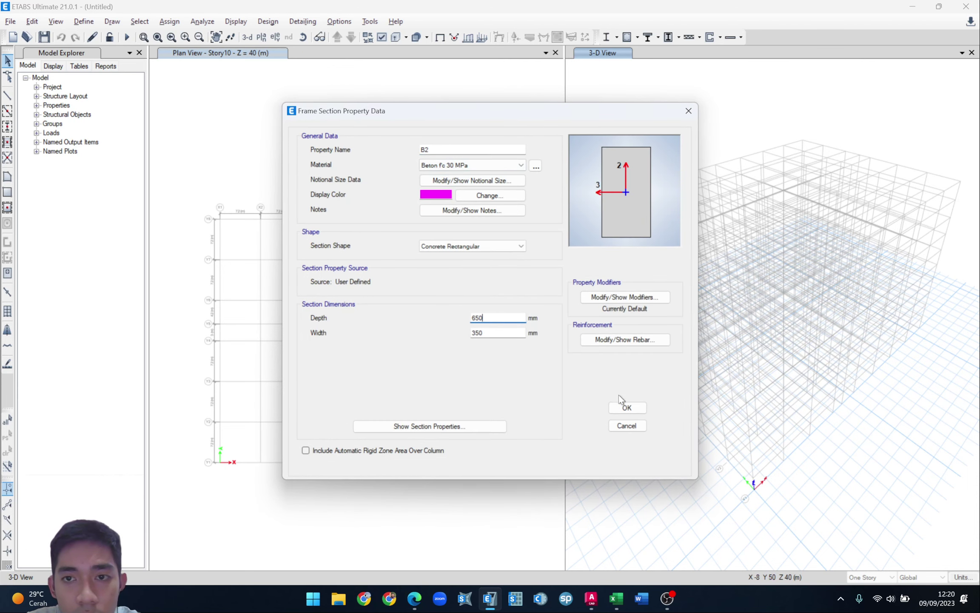
click(626, 407)
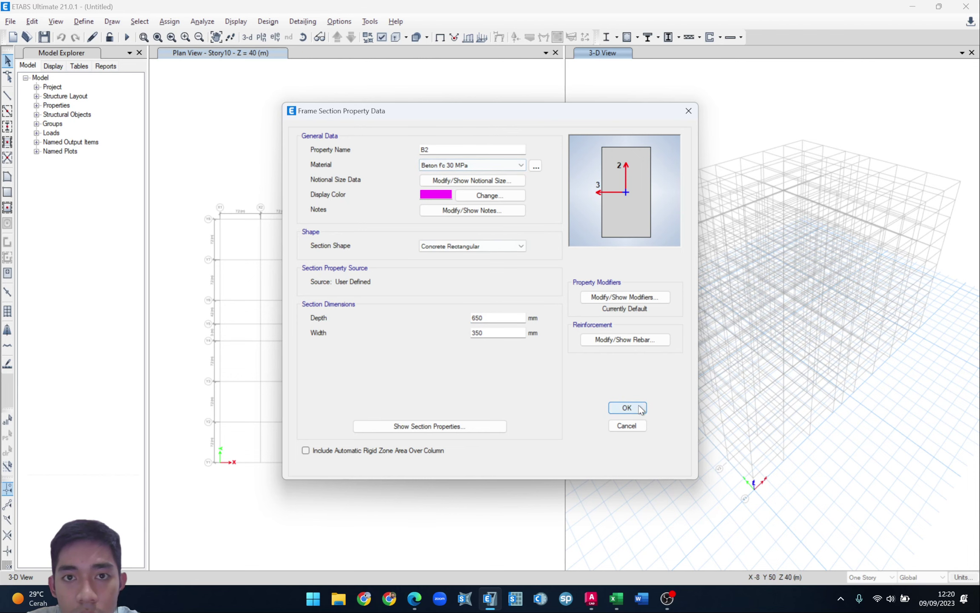
click(627, 408)
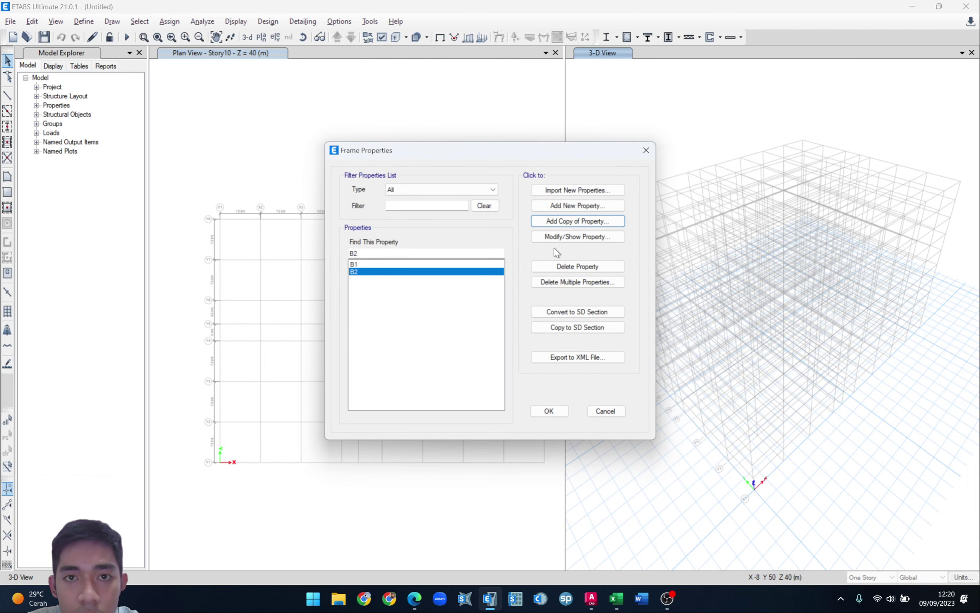
- Start a copy of section B2 and name it B3
click(570, 222)
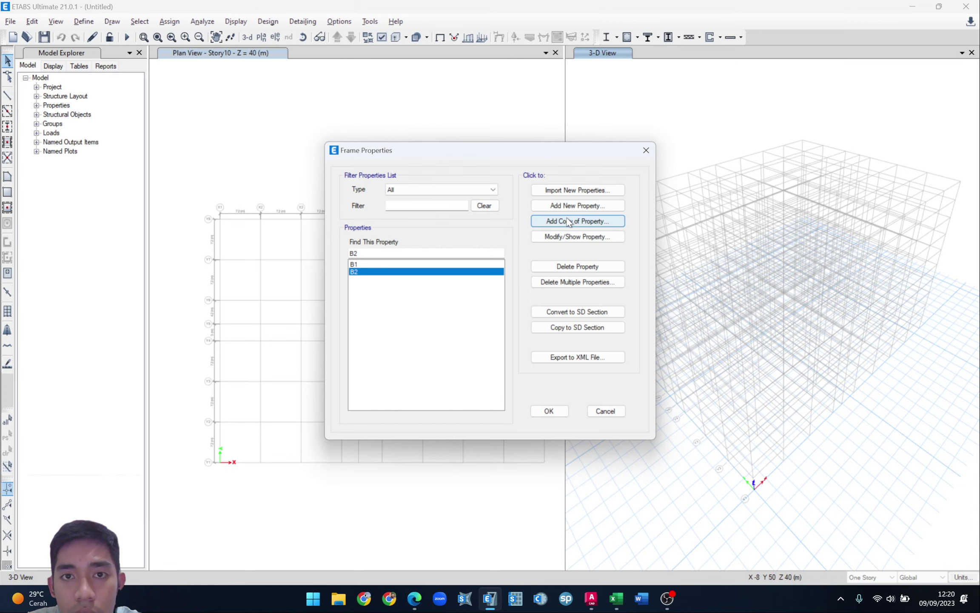
text(B)
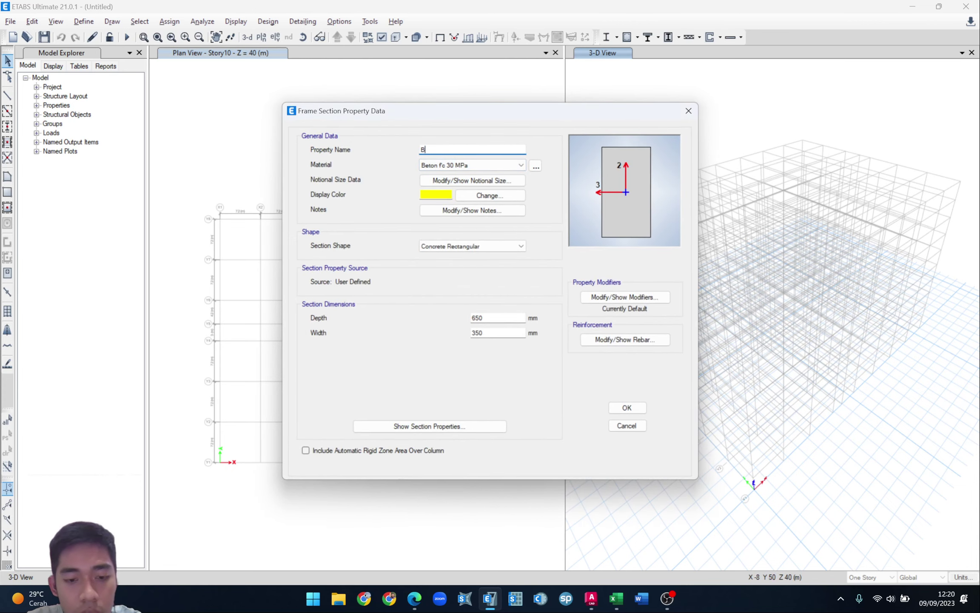
text(3)
- Set B3's depth to 400 mm and width to 250 mm, consulting the Preliminary Balok table in Excel
click(616, 598)
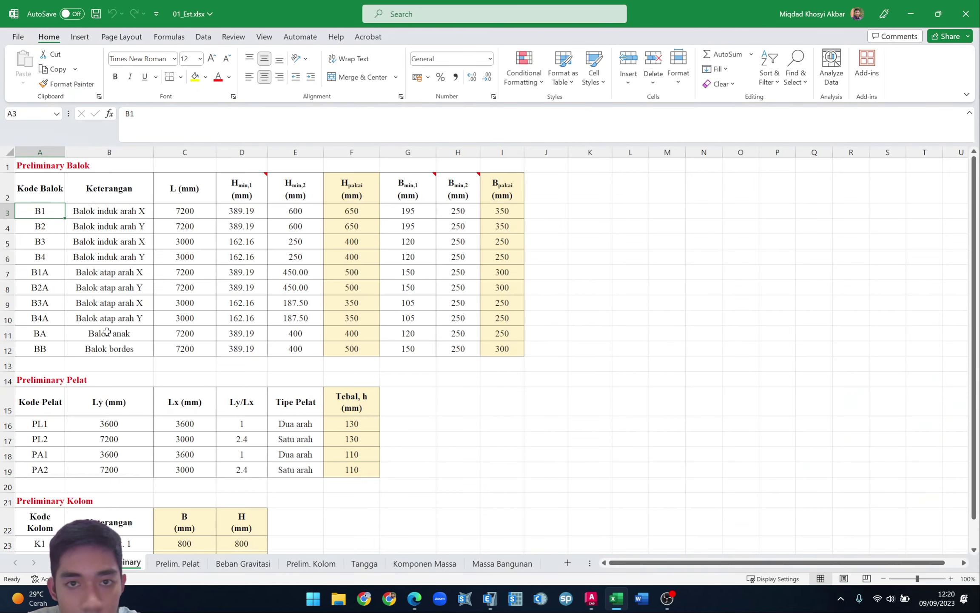
click(352, 241)
key(alt+Tab)
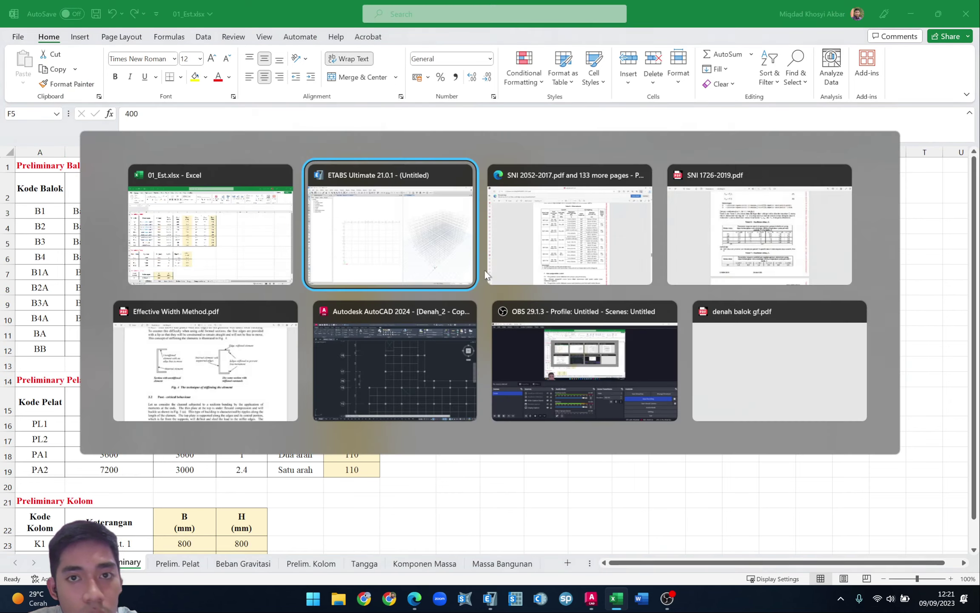
double_click(493, 318)
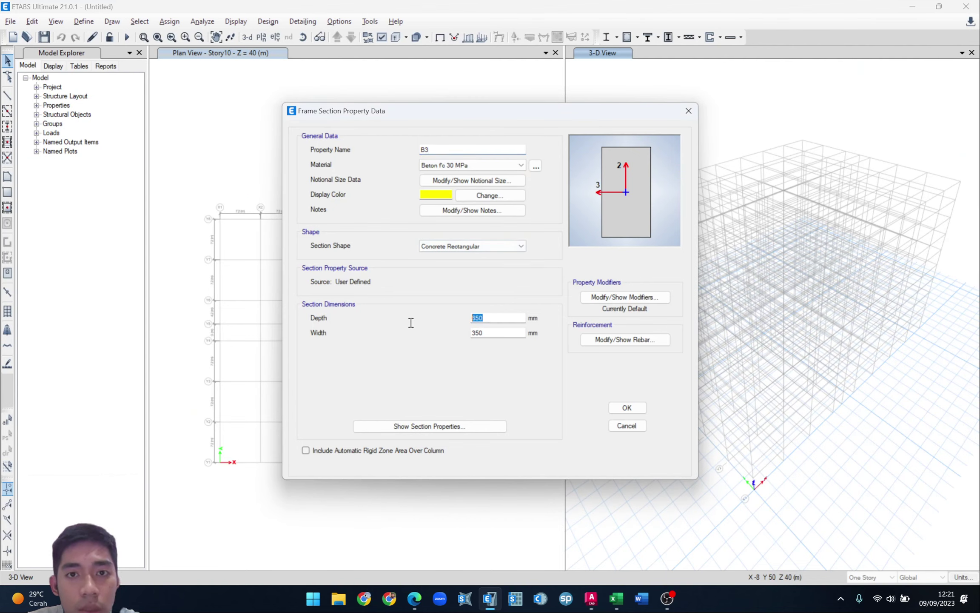
text(400)
double_click(496, 332)
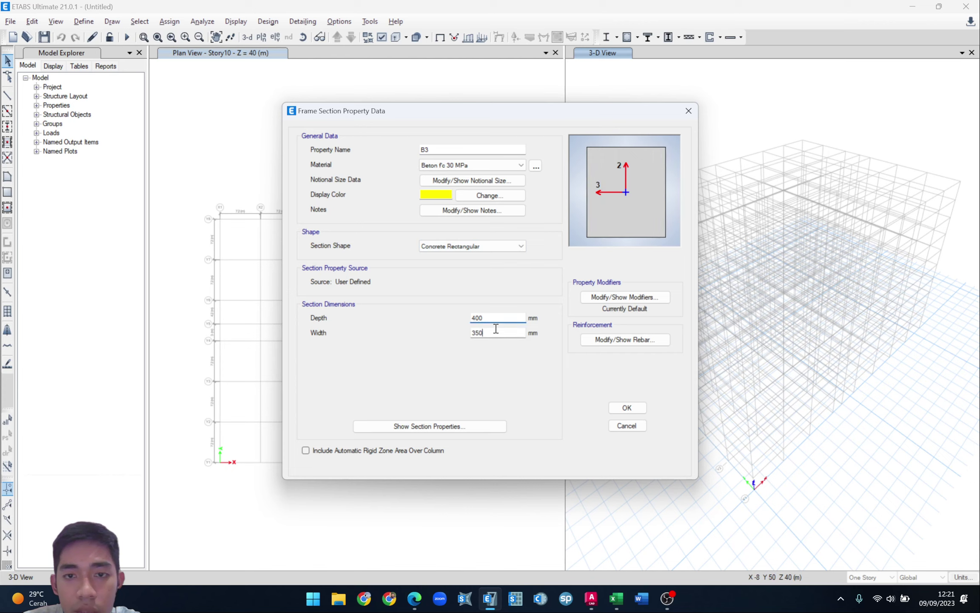
text(250)
- Review beam codes B1 through BB in the Excel Preliminary Balok table, and accept the B3 section in ETABS
key(alt+Tab)
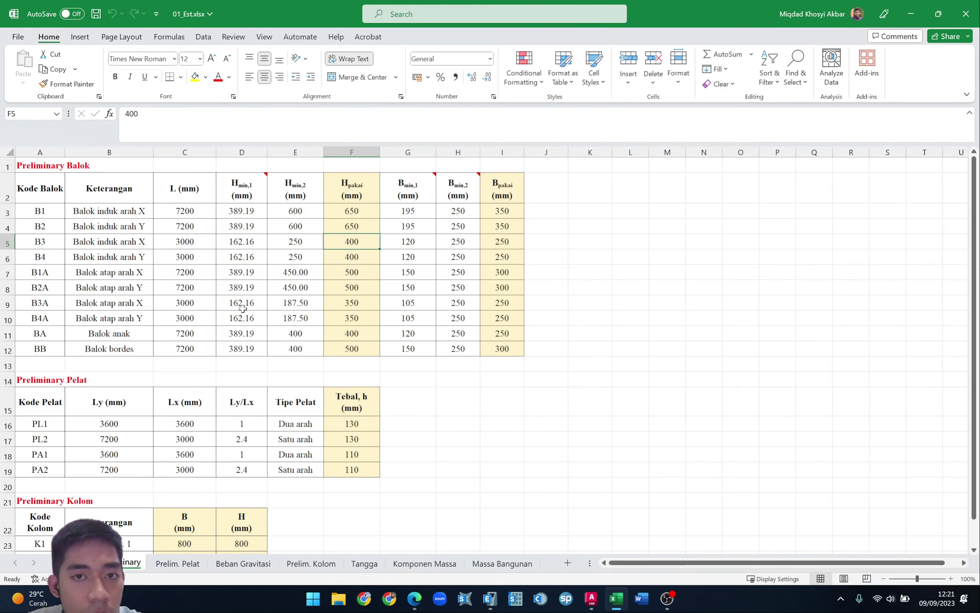
drag(40, 211, 49, 347)
click(648, 273)
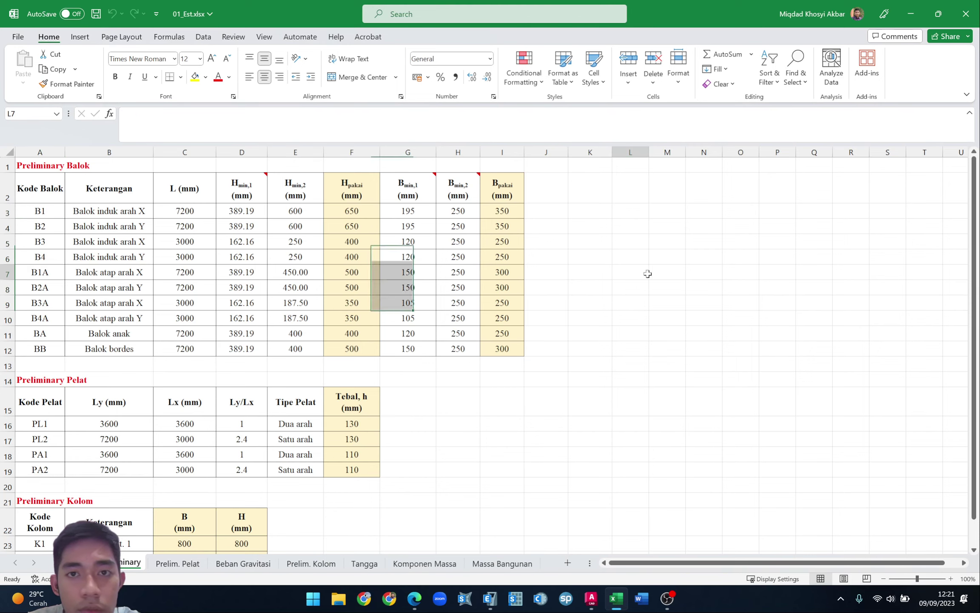
click(909, 15)
click(499, 333)
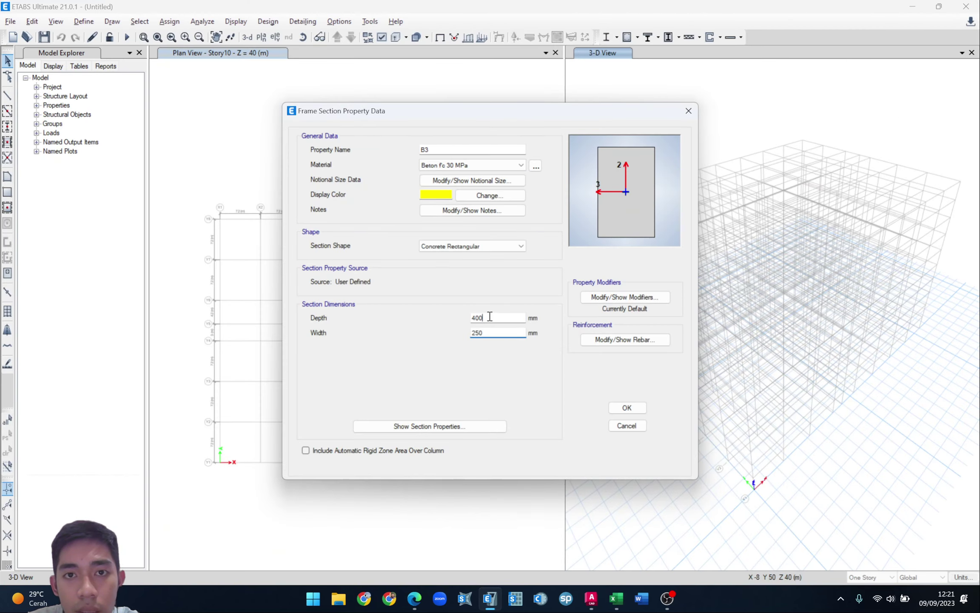
click(494, 334)
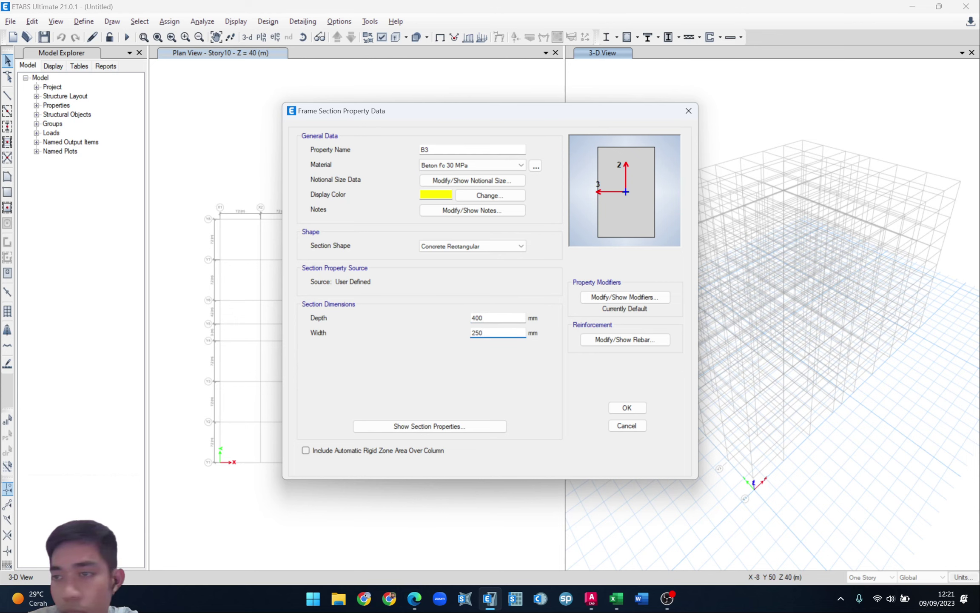
key(Return)
- Check the frame properties list for the beam sections B1 to B4, B1A to B4A, BA and BB
click(369, 271)
click(365, 295)
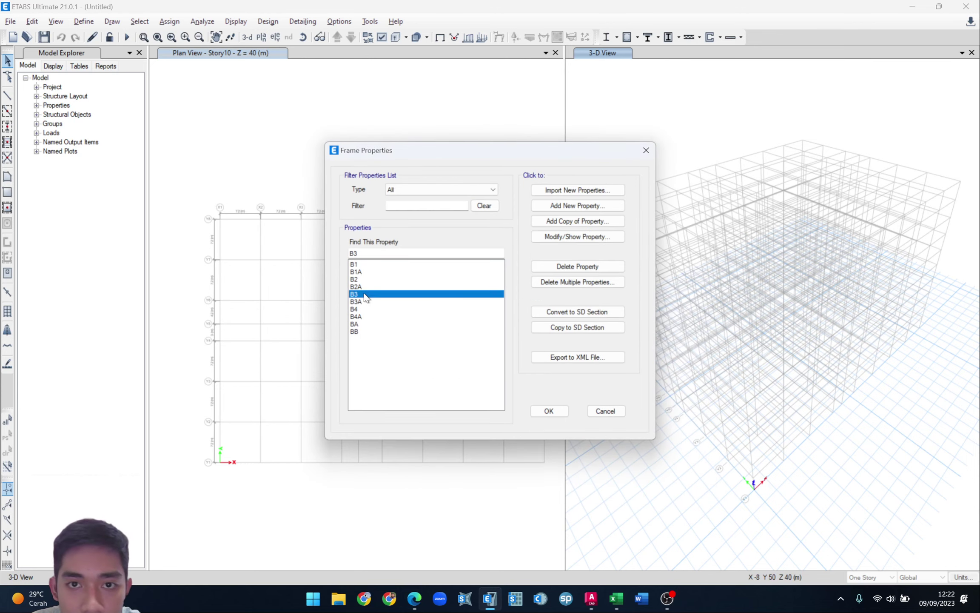
click(365, 322)
click(361, 272)
click(358, 262)
click(361, 303)
click(360, 324)
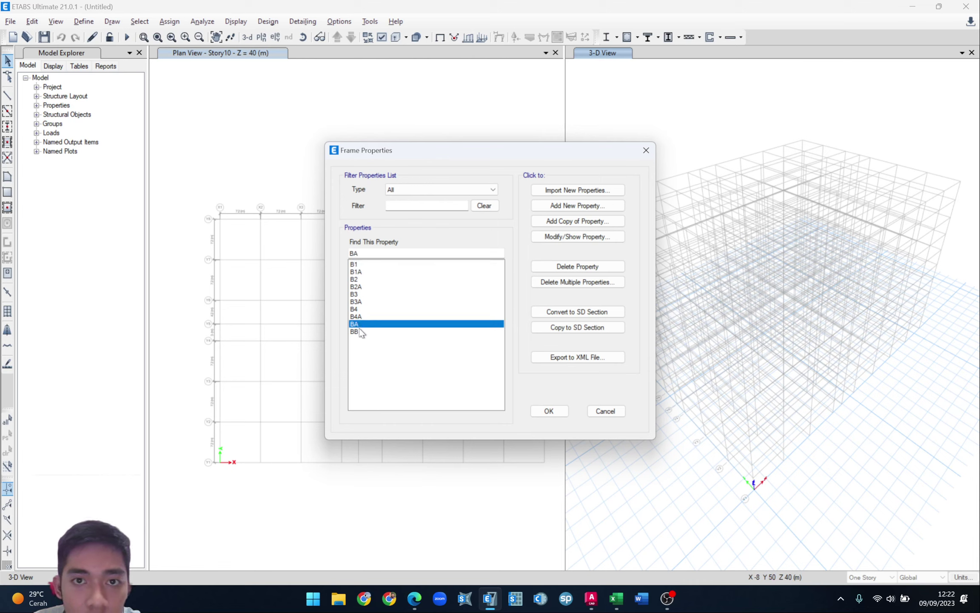
click(360, 331)
click(356, 264)
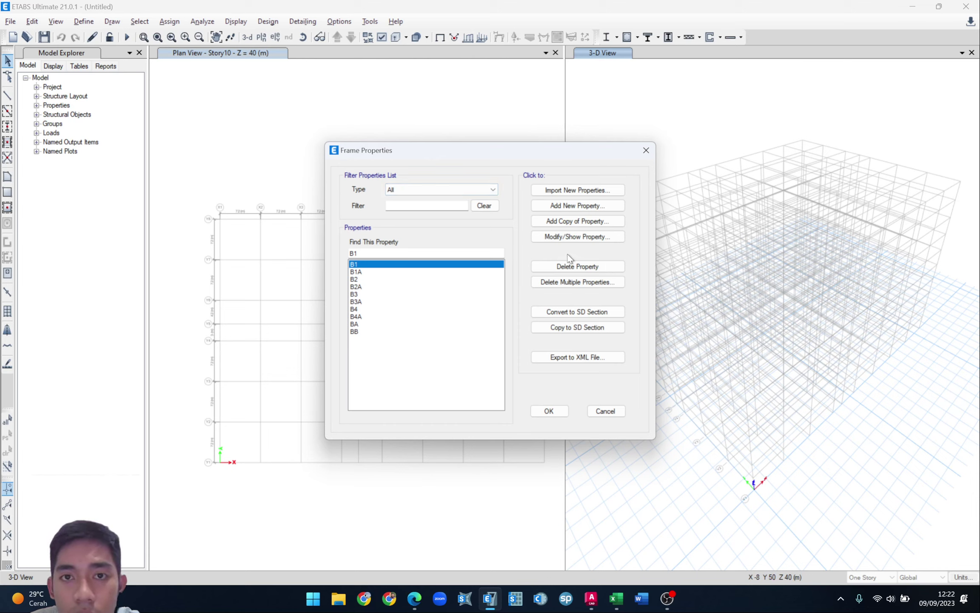
- Add a new concrete rectangular frame section named K1 with material Beton fc 30 MPa
click(573, 207)
click(298, 267)
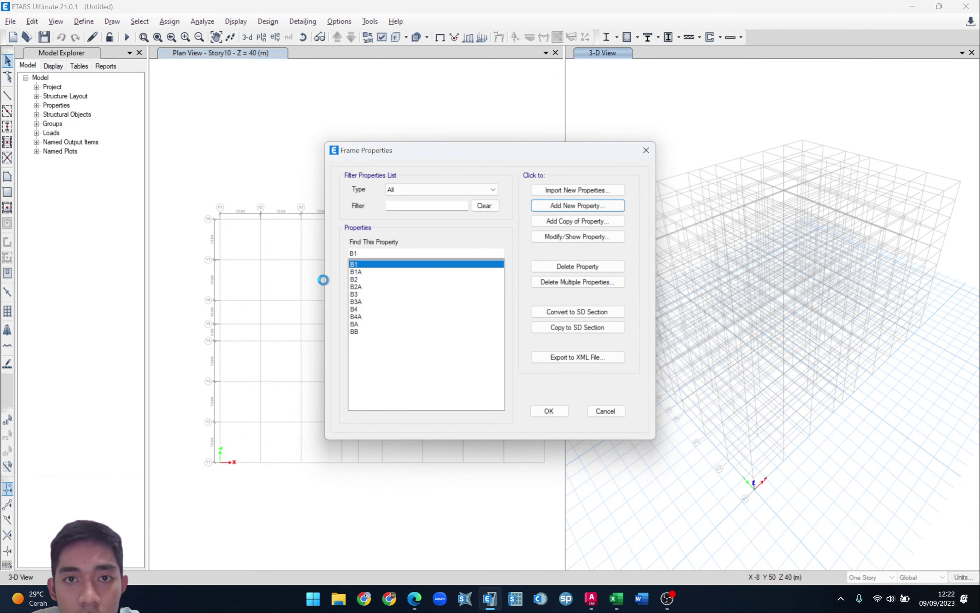
click(447, 165)
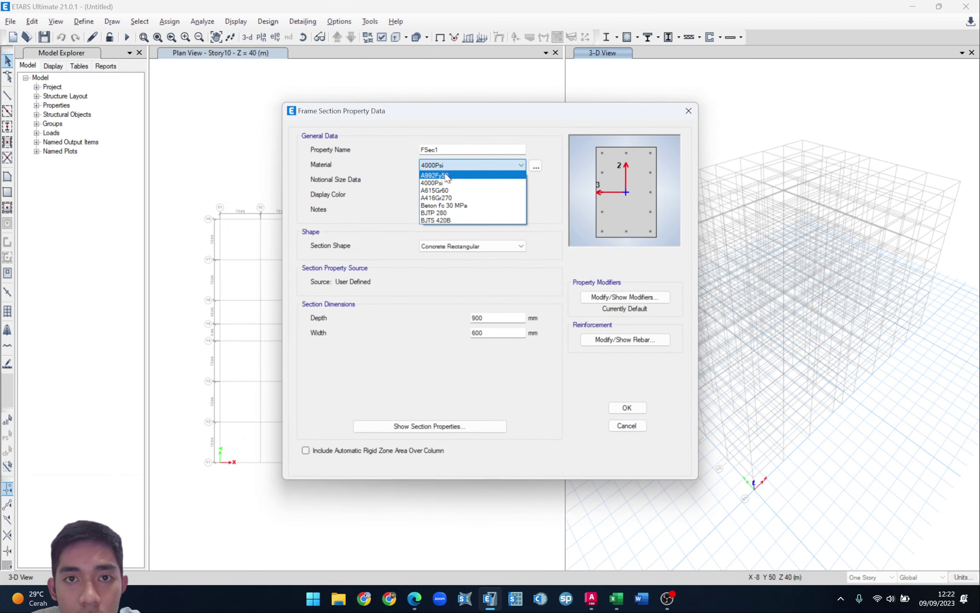
click(442, 205)
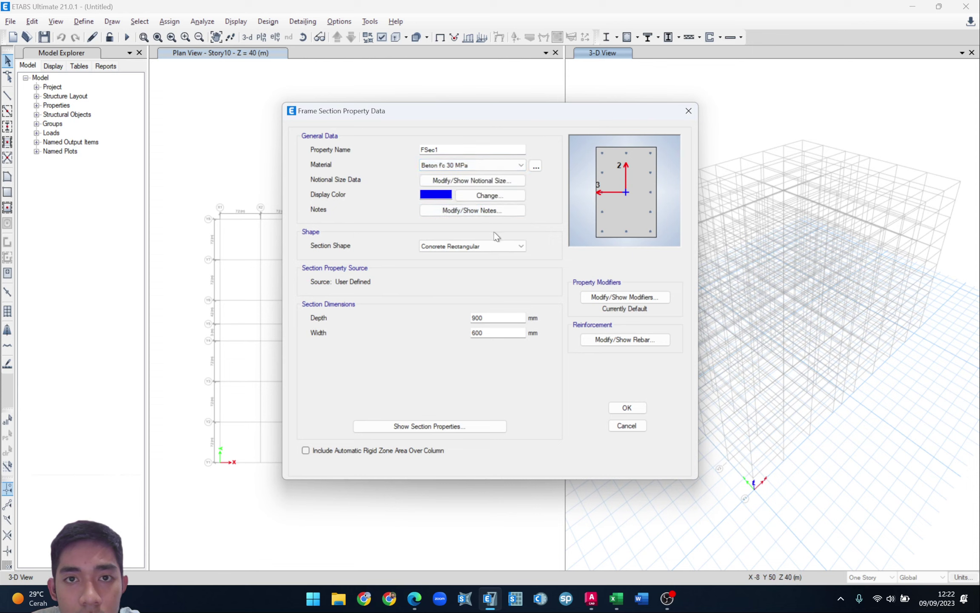
double_click(445, 149)
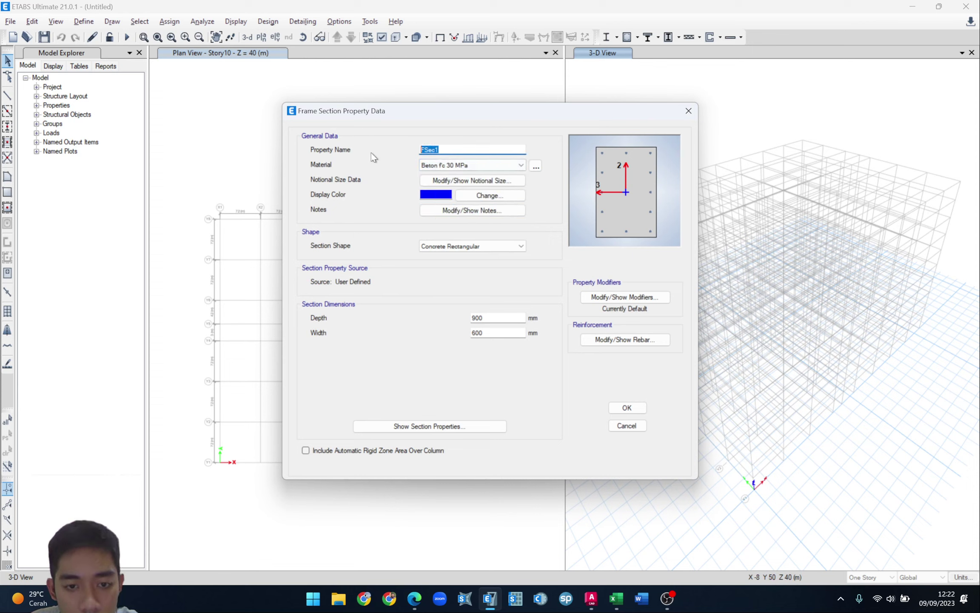
text(K1)
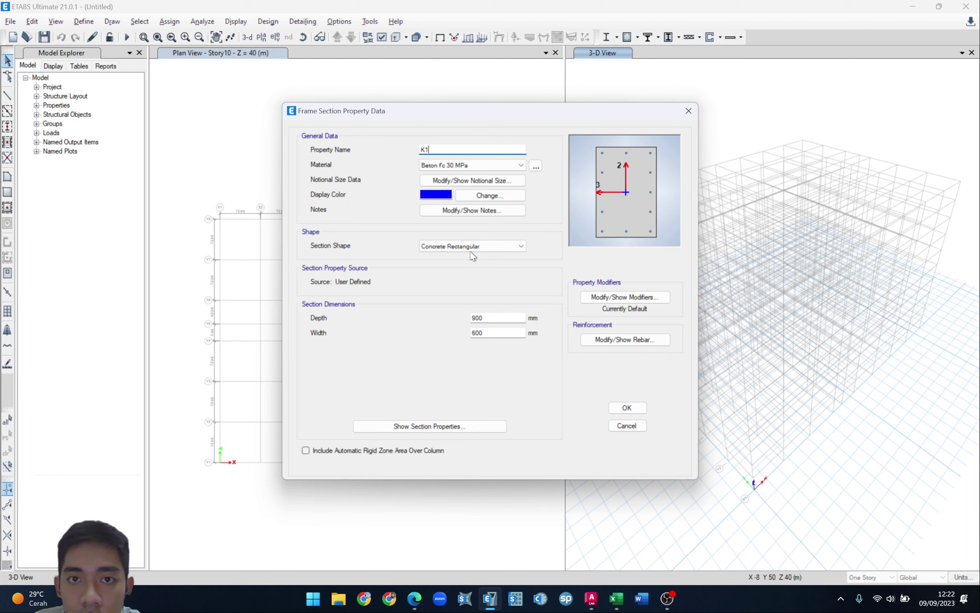
- Set K1's column reinforcement to BJTS 420B for both the longitudinal bars and the confinement ties
click(601, 340)
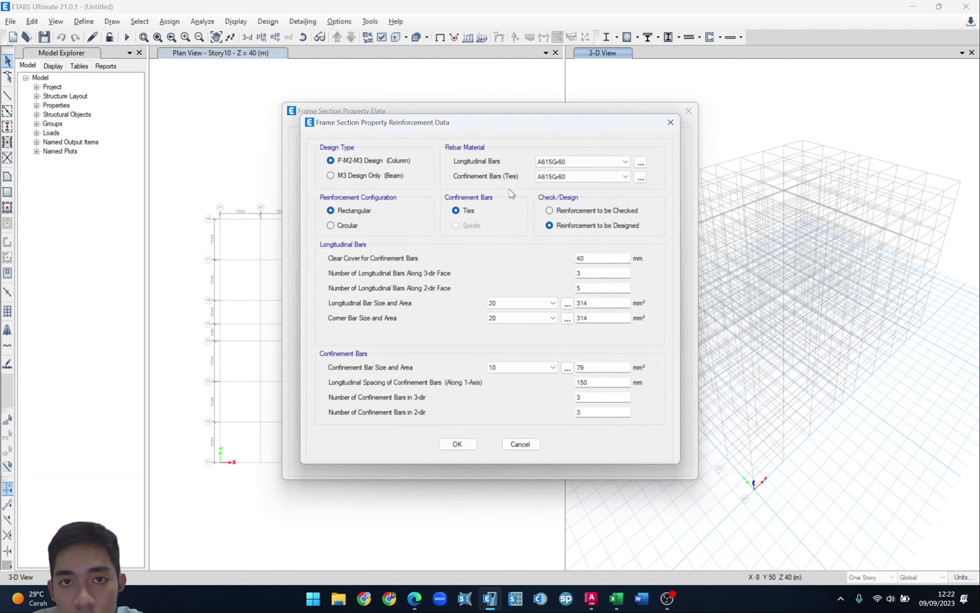
click(574, 163)
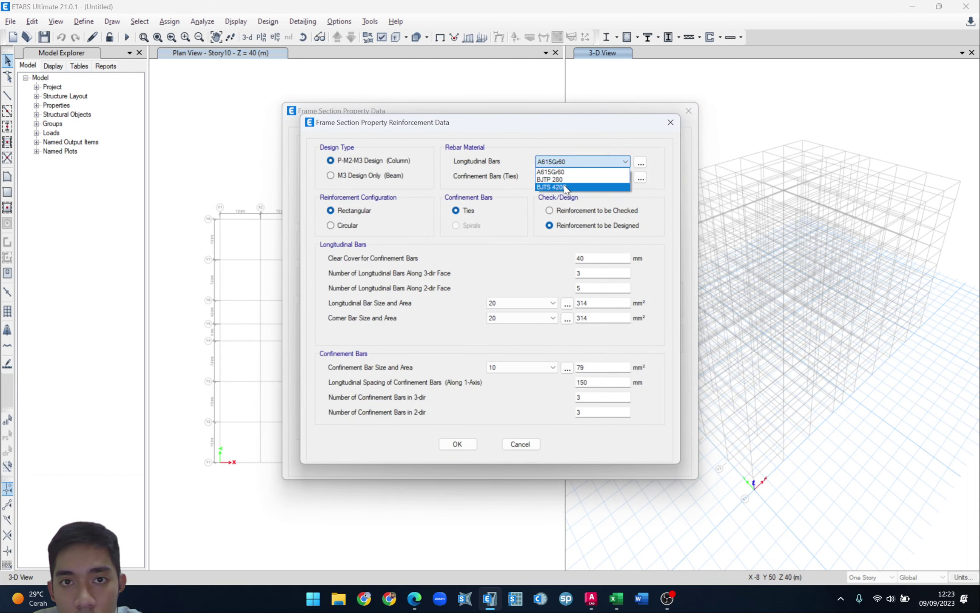
click(565, 188)
click(555, 177)
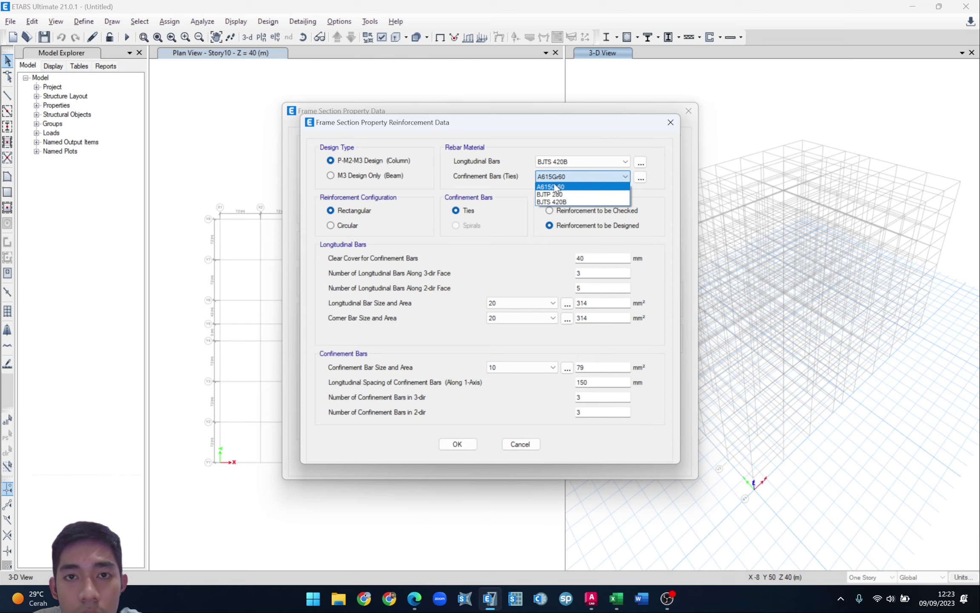
click(561, 202)
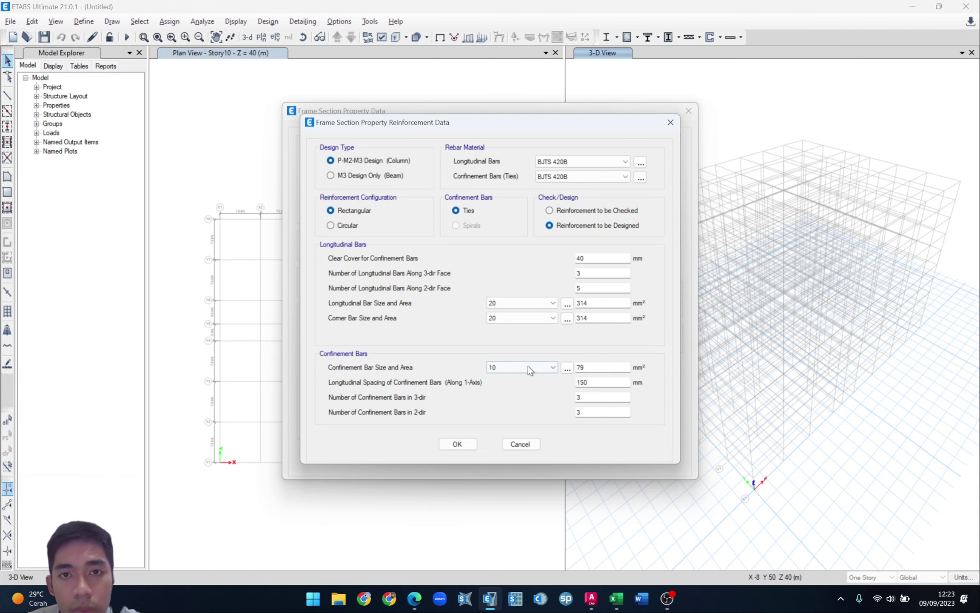
click(458, 444)
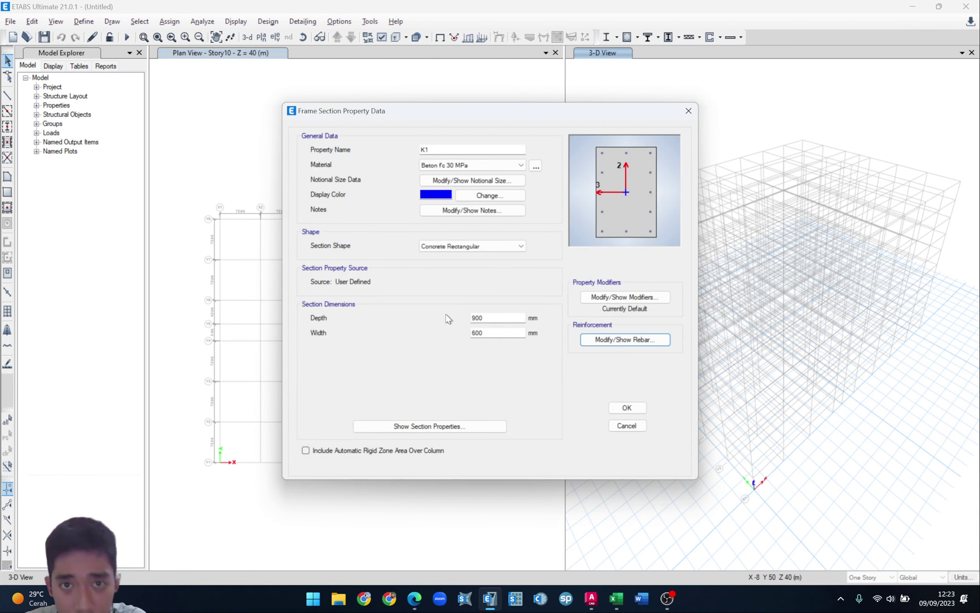
- Switch to the Excel workbook and look up column K1's B and H dimensions in the Preliminary Kolom table
click(507, 317)
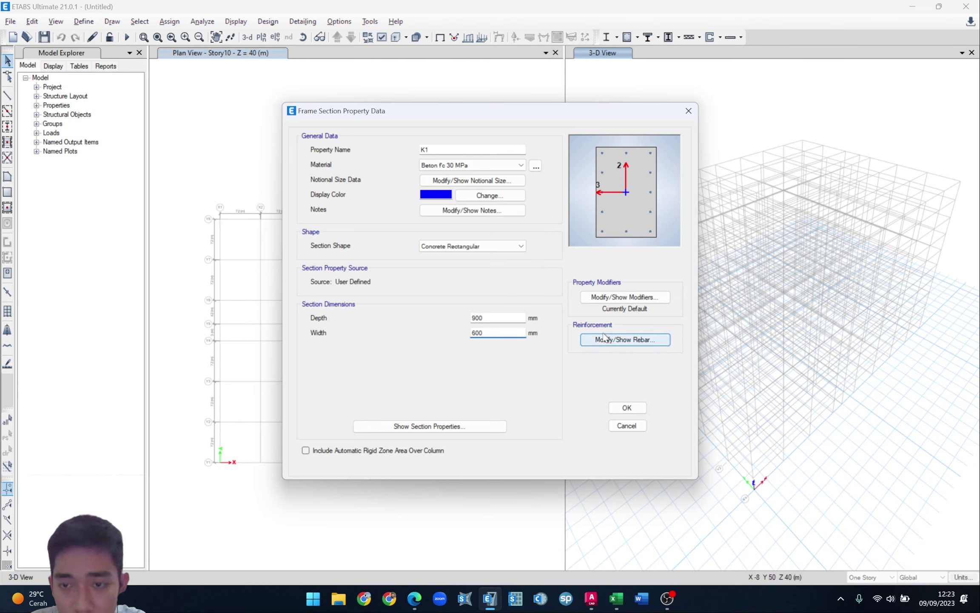
click(498, 318)
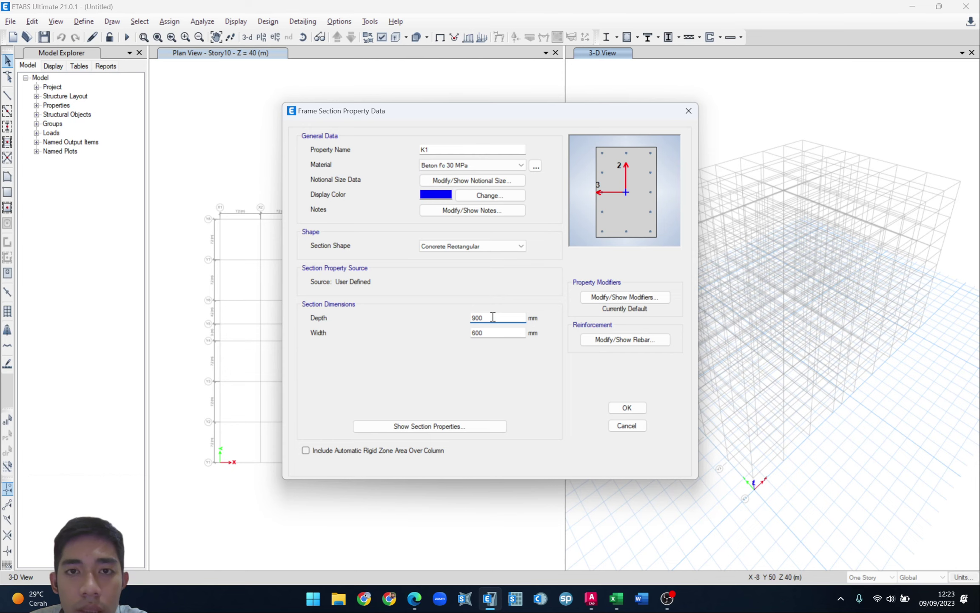
key(alt+Tab)
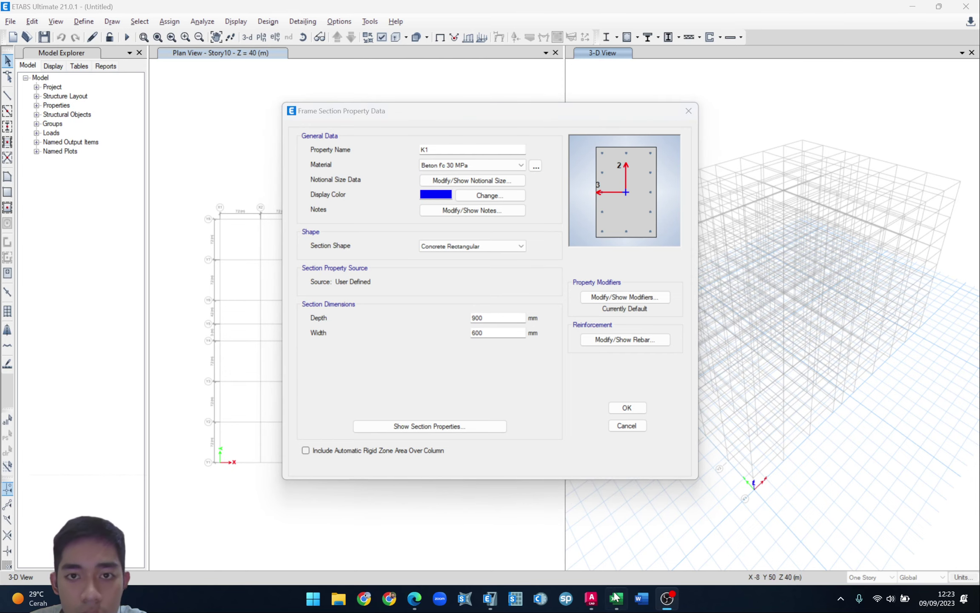
click(617, 598)
scroll(319, 426, down, 3)
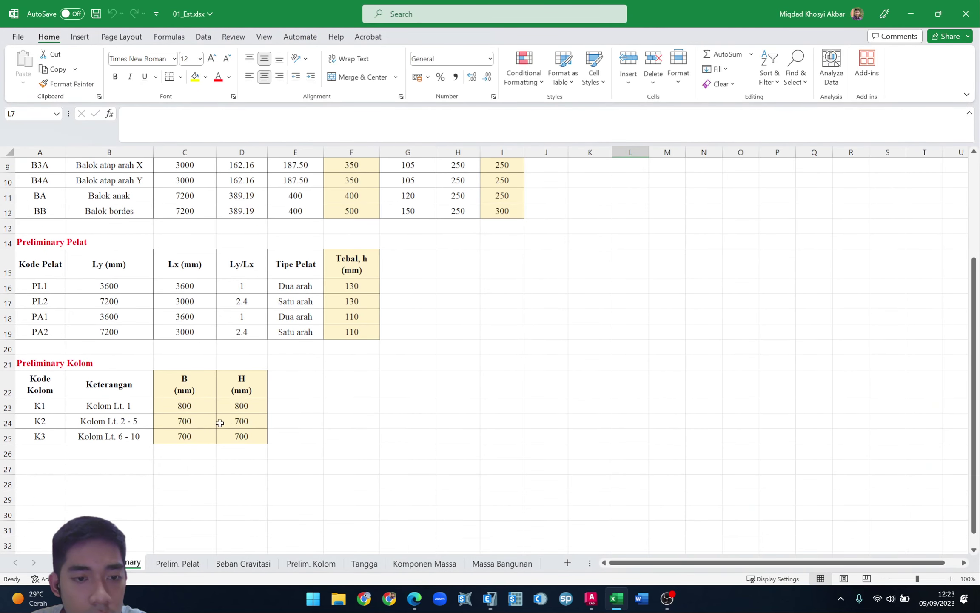
click(200, 409)
click(241, 412)
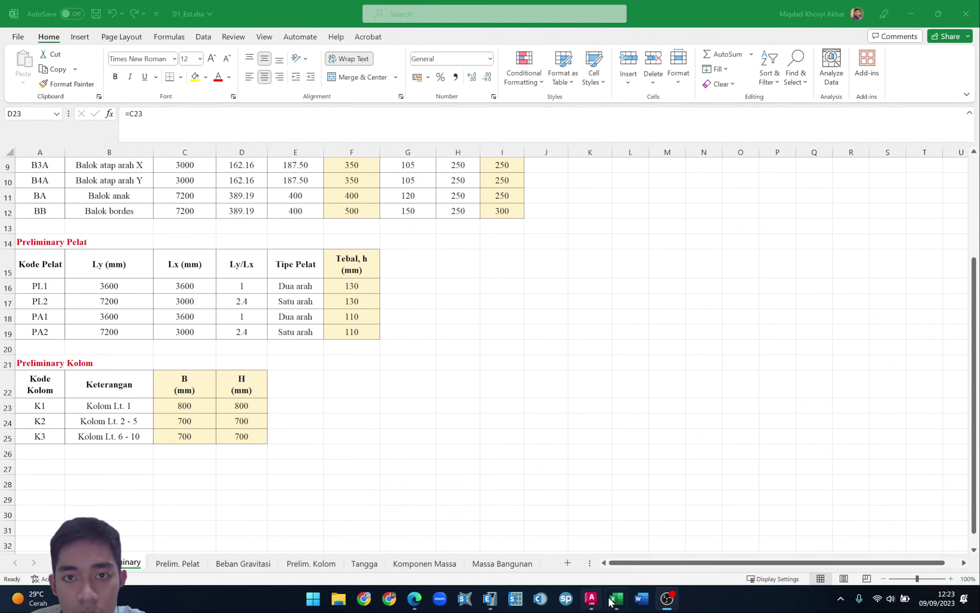
- Return to ETABS and set the K1 section's depth and width to 800 mm each
click(489, 598)
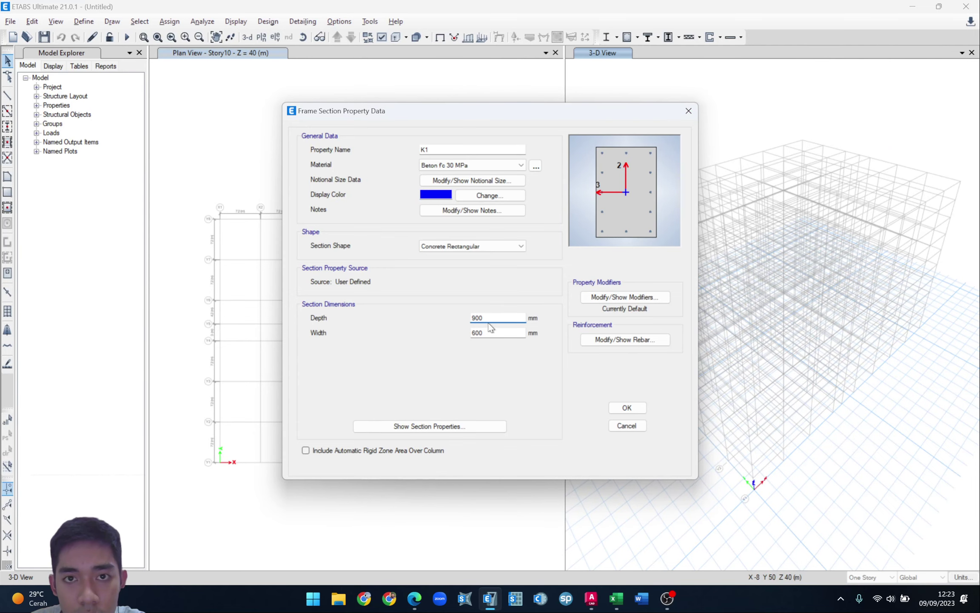
drag(485, 317, 428, 322)
text(800)
key(Tab)
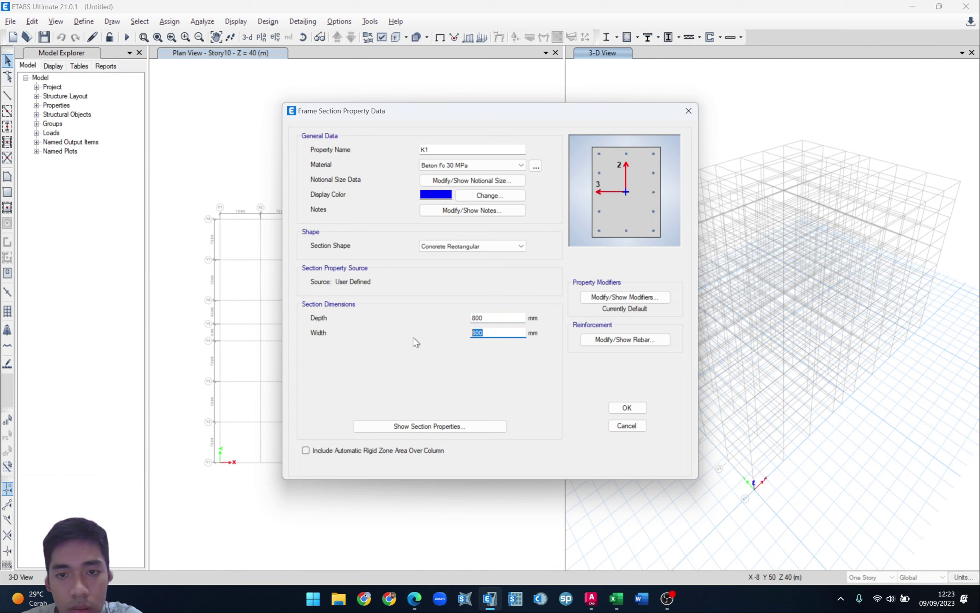
text(800)
click(505, 322)
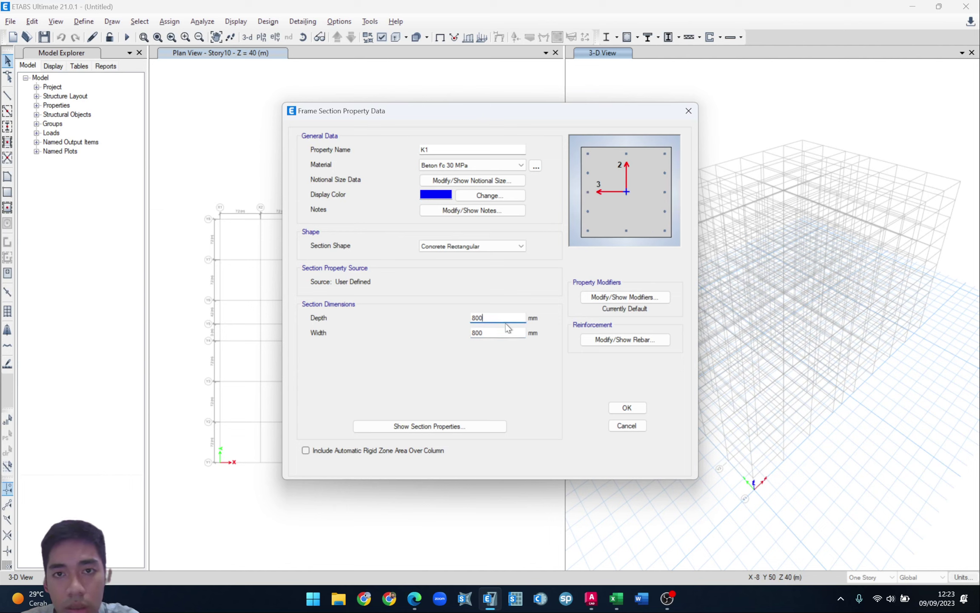
- Check K1's reinforcement data and property modifiers, and accept the K1 section
click(621, 339)
click(671, 120)
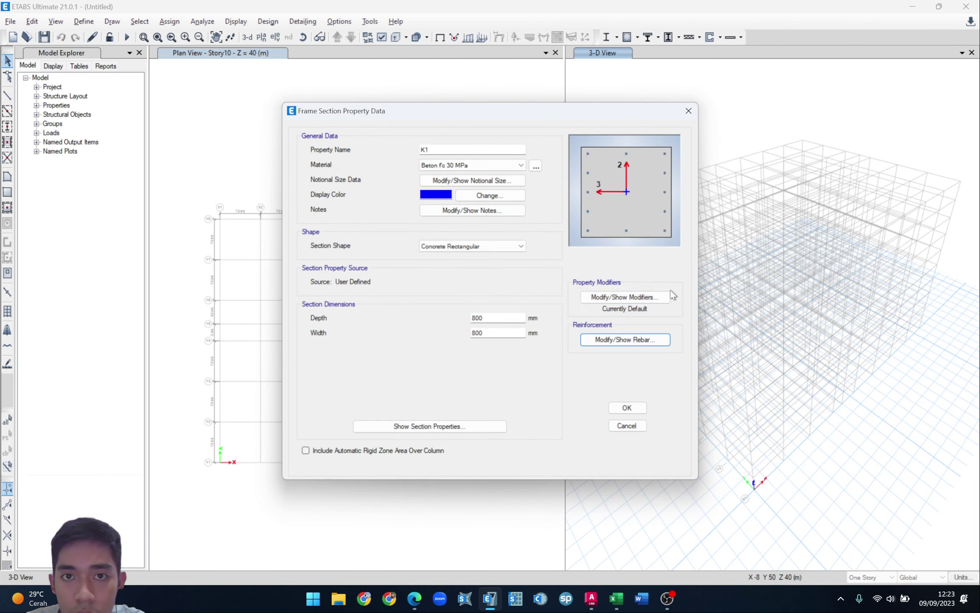
click(668, 296)
click(506, 393)
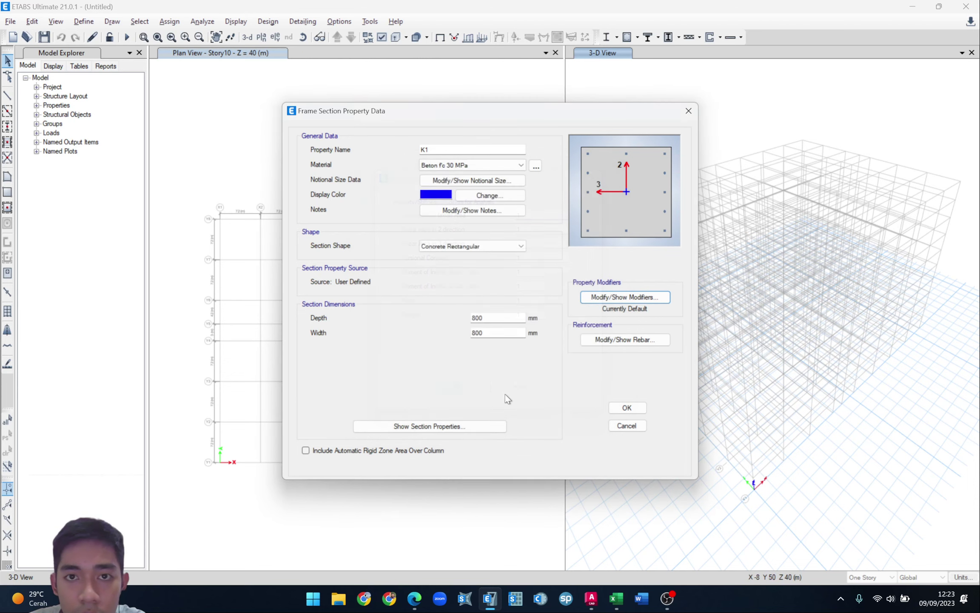
click(627, 407)
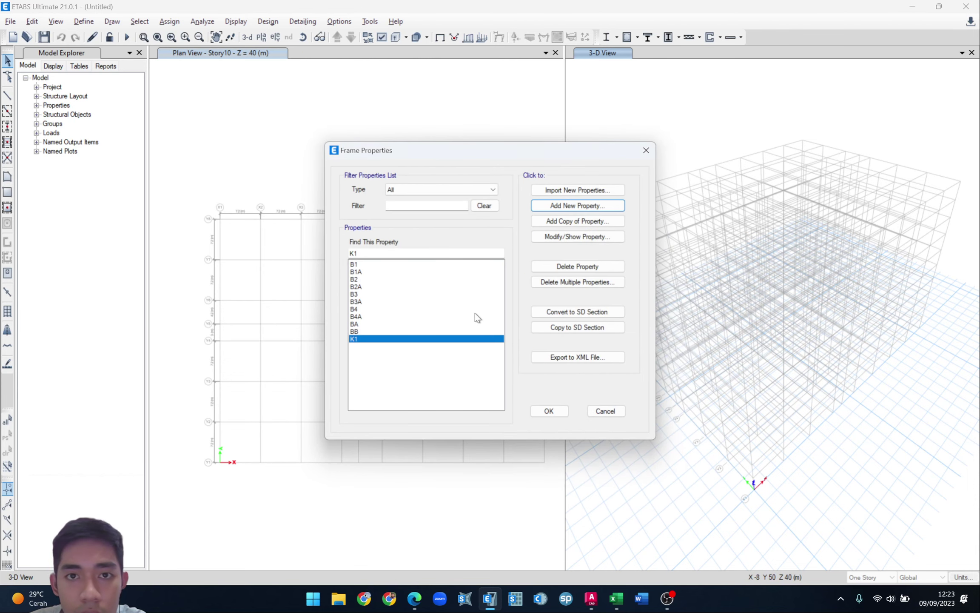
- Add a copy of the K1 section named K2 with depth and width set to 700 mm
click(537, 222)
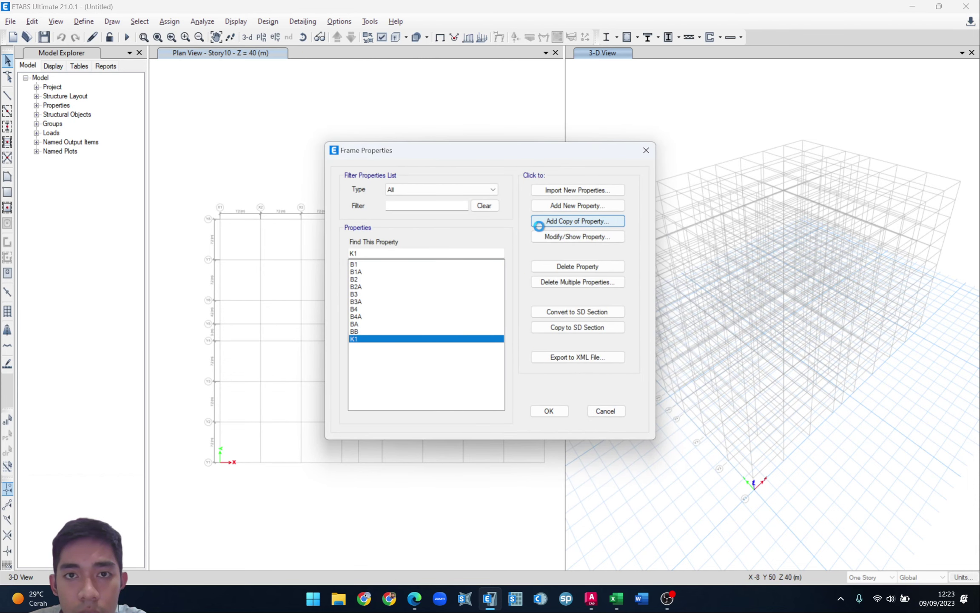
text(K2)
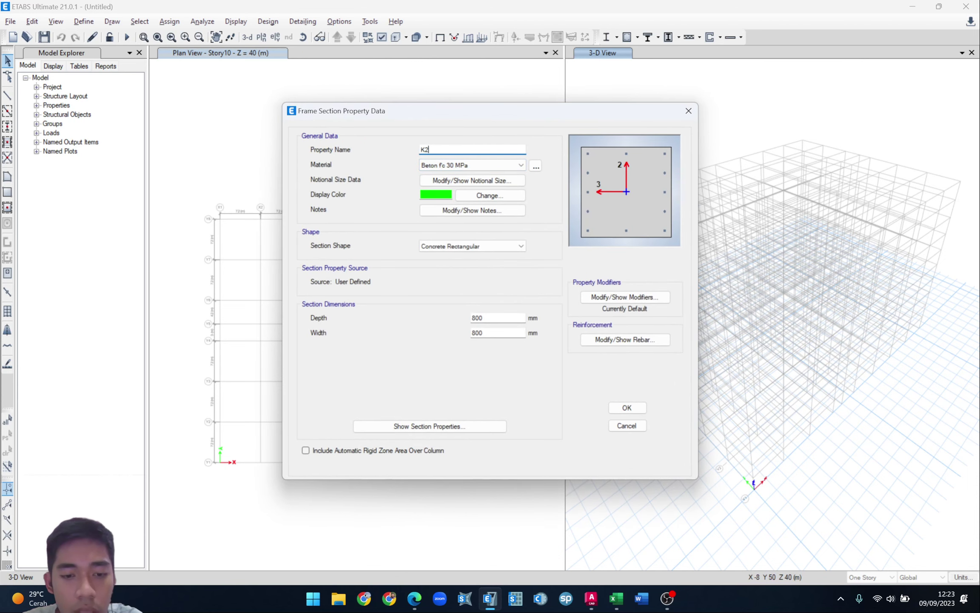
click(489, 318)
drag(489, 318, 411, 324)
text(7)
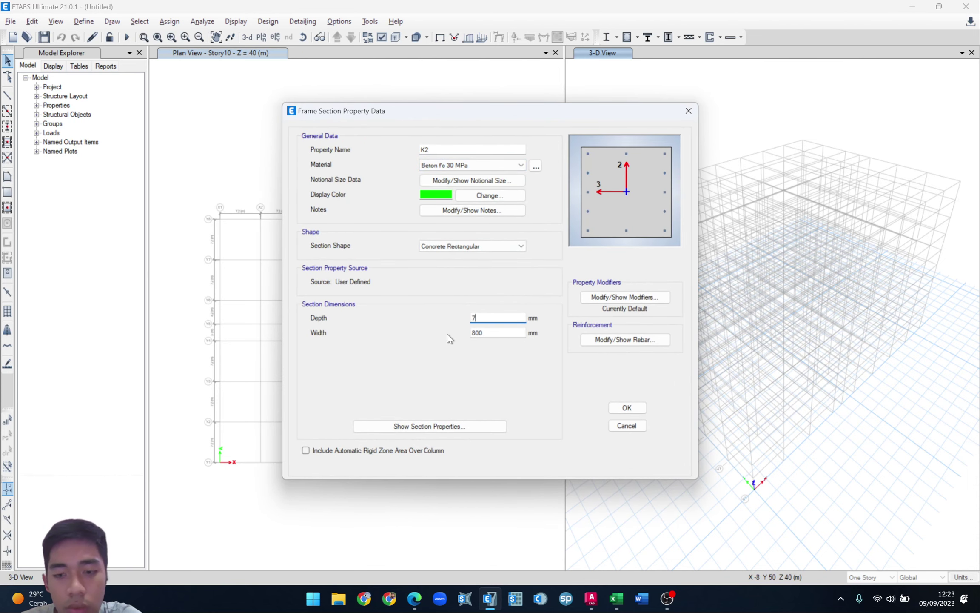
text(00)
double_click(495, 332)
text(700)
click(494, 320)
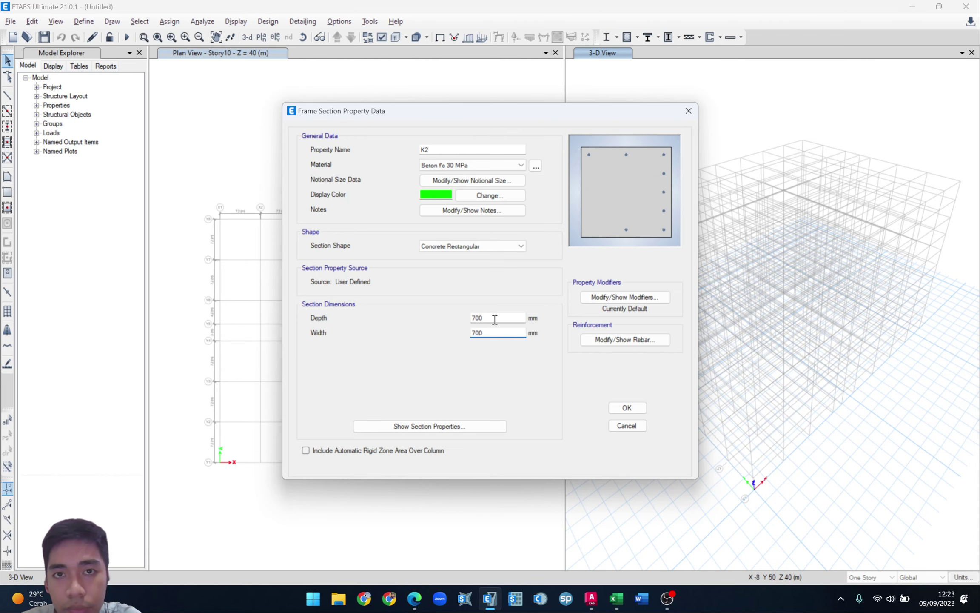
click(627, 407)
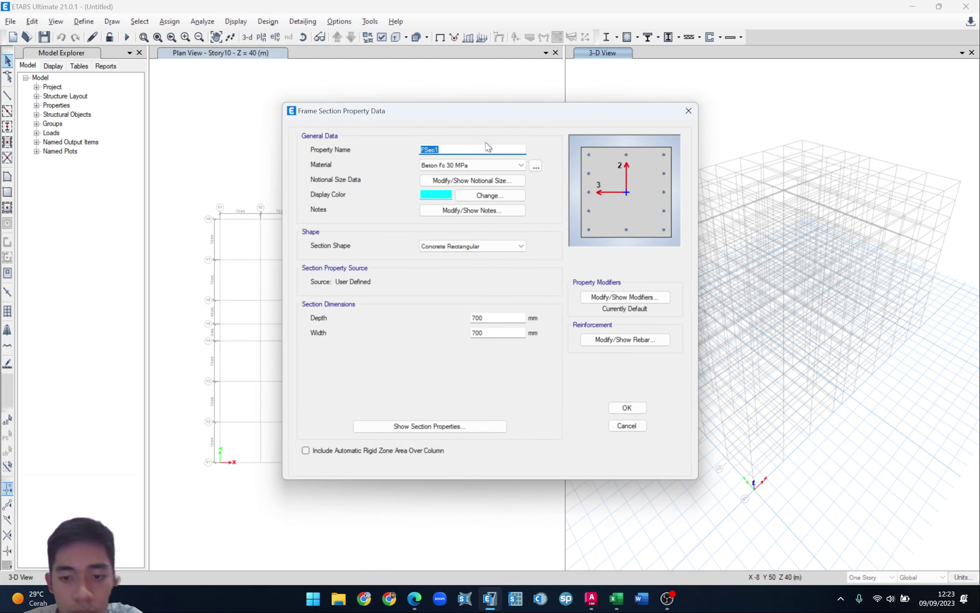
- Name the copy of K2 as K3, check K1 to K3 in the list, and accept the frame properties
text(K3)
click(626, 407)
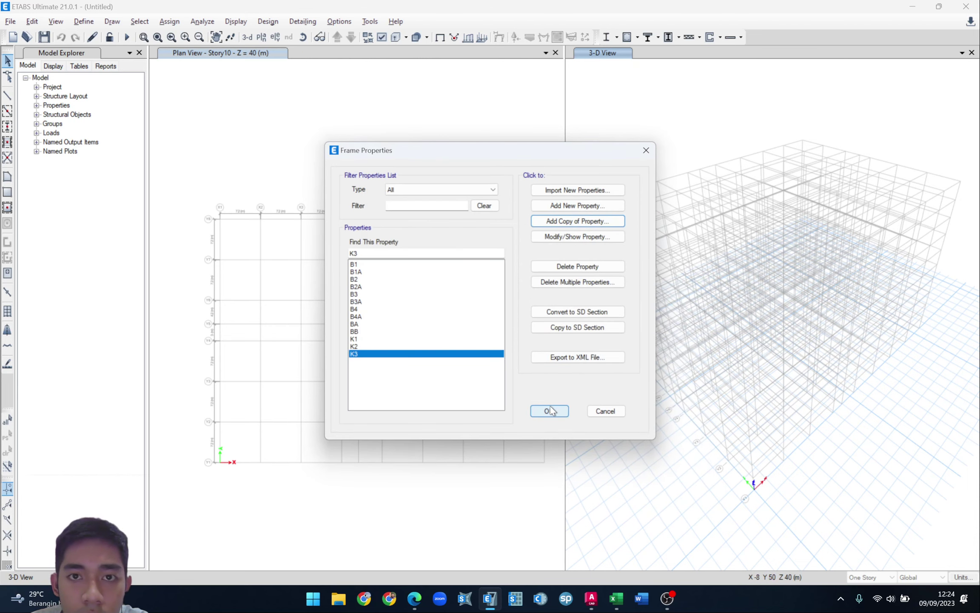
click(395, 339)
click(391, 346)
click(391, 353)
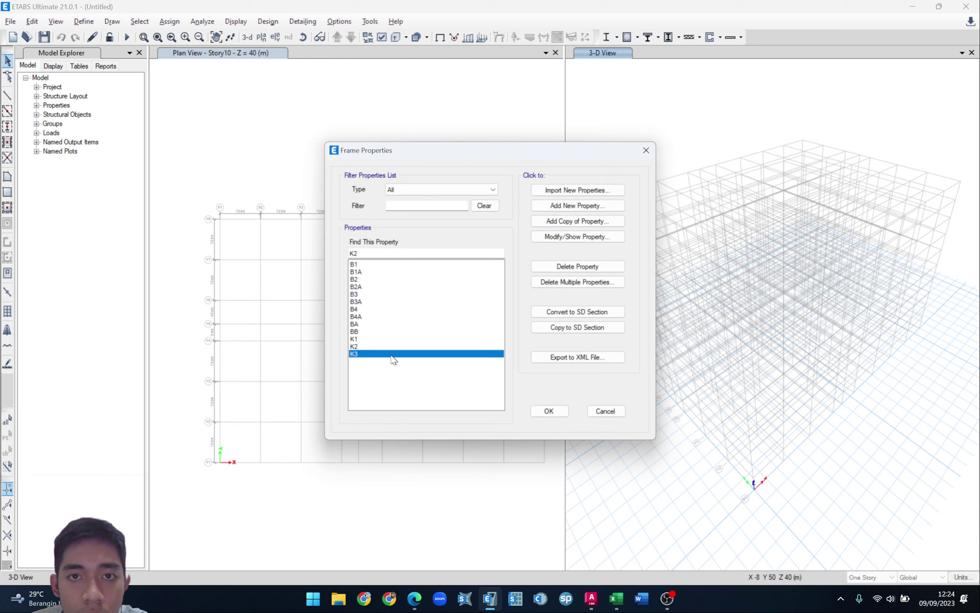
click(549, 411)
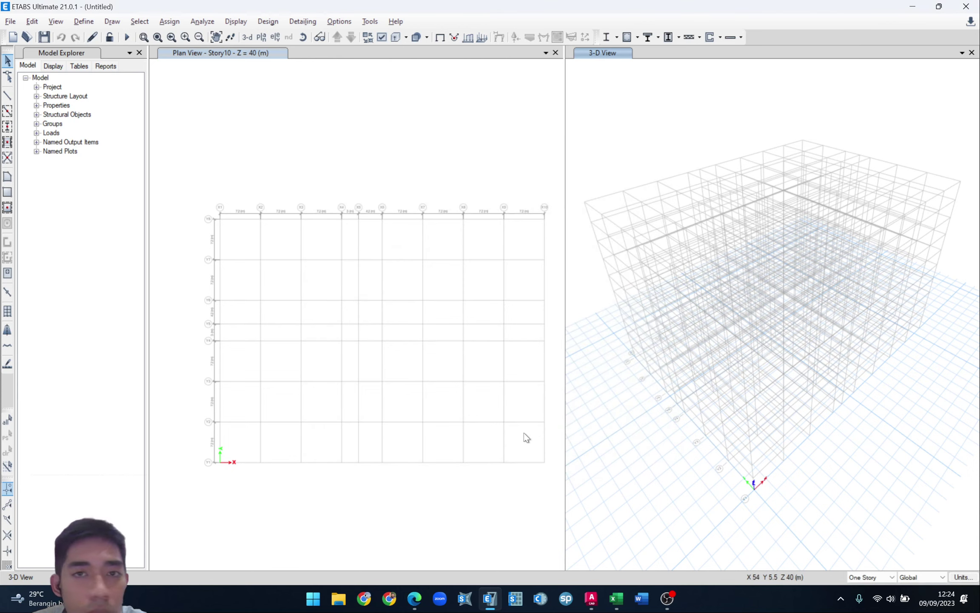
- Add a new slab property named PL1, using the slab code from the Excel Preliminary Pelat table
click(91, 21)
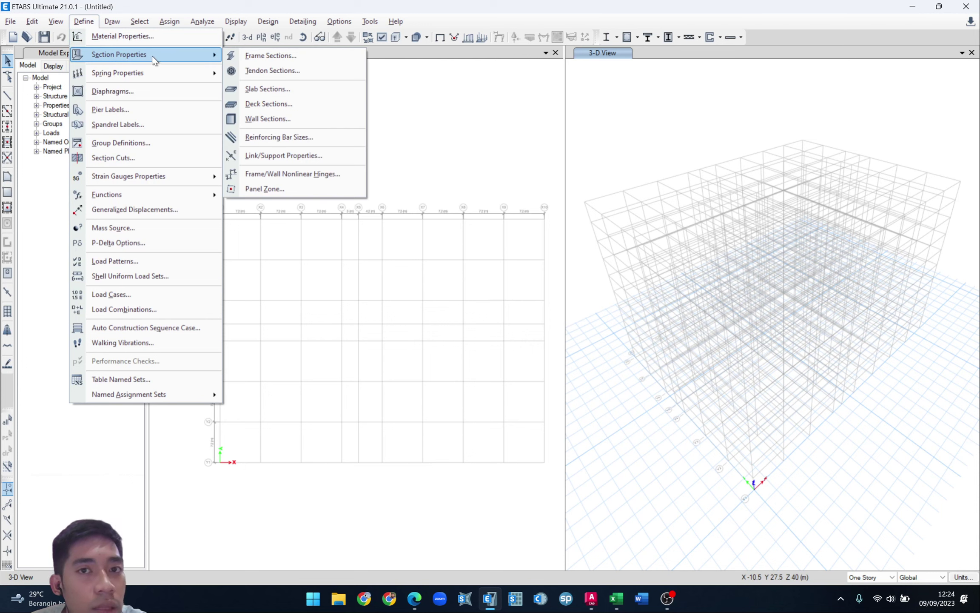
click(83, 21)
click(83, 21)
mouse_move(89, 51)
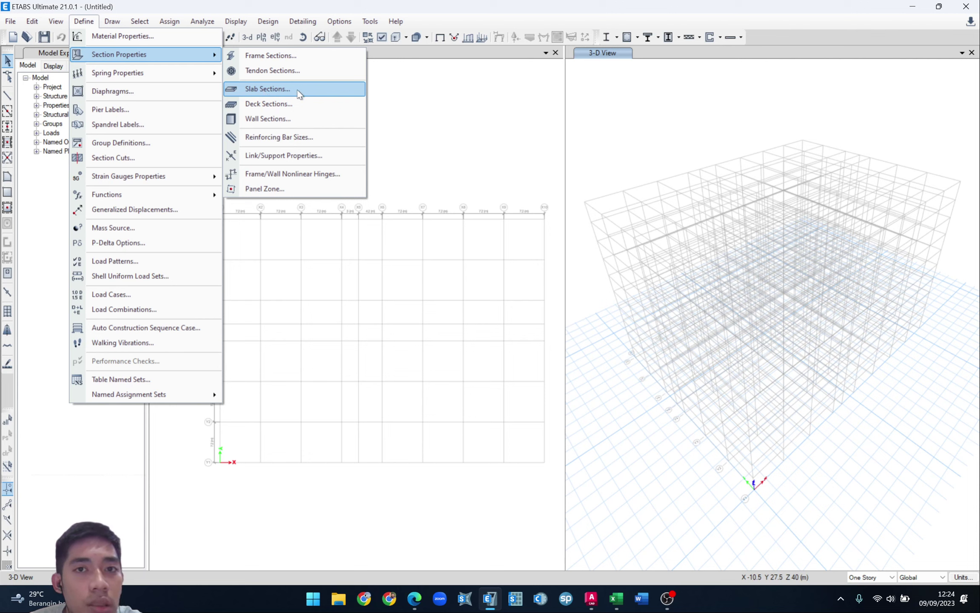
click(307, 95)
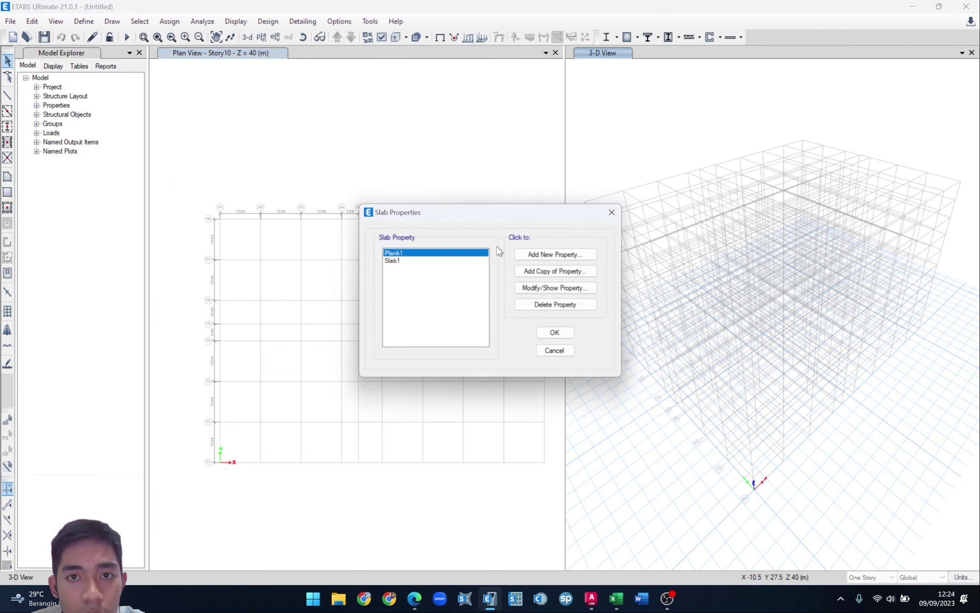
click(536, 255)
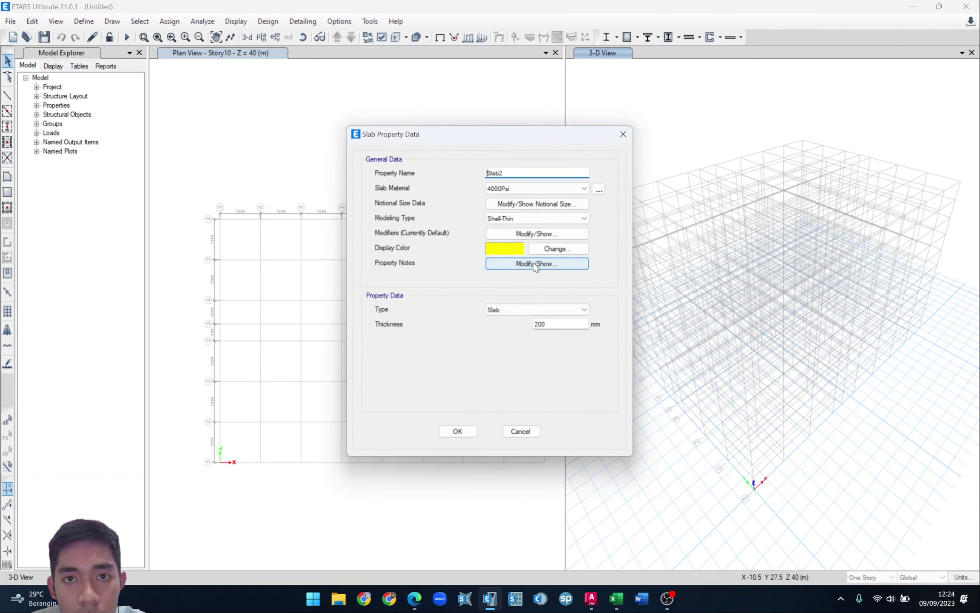
drag(509, 172, 447, 173)
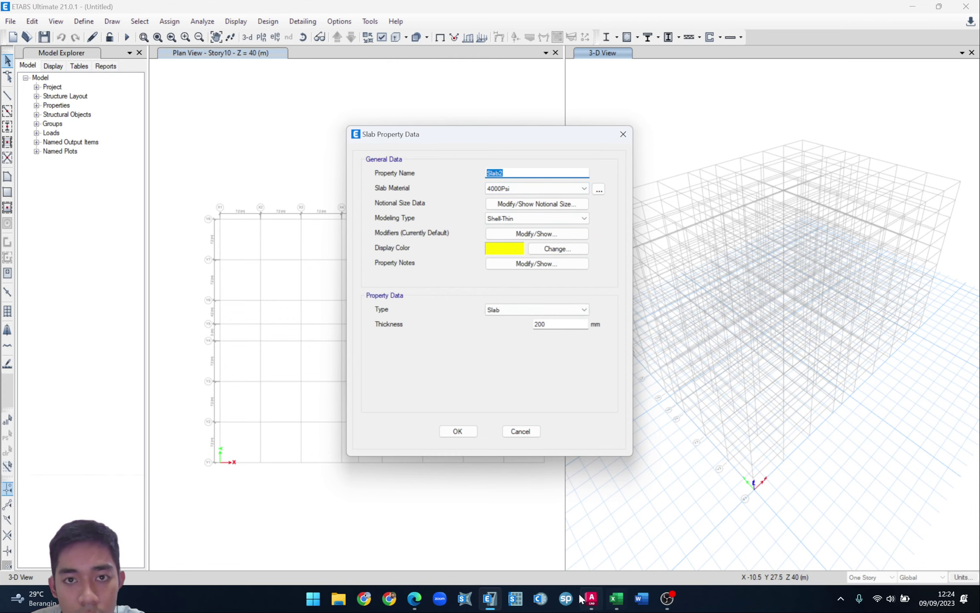
click(617, 599)
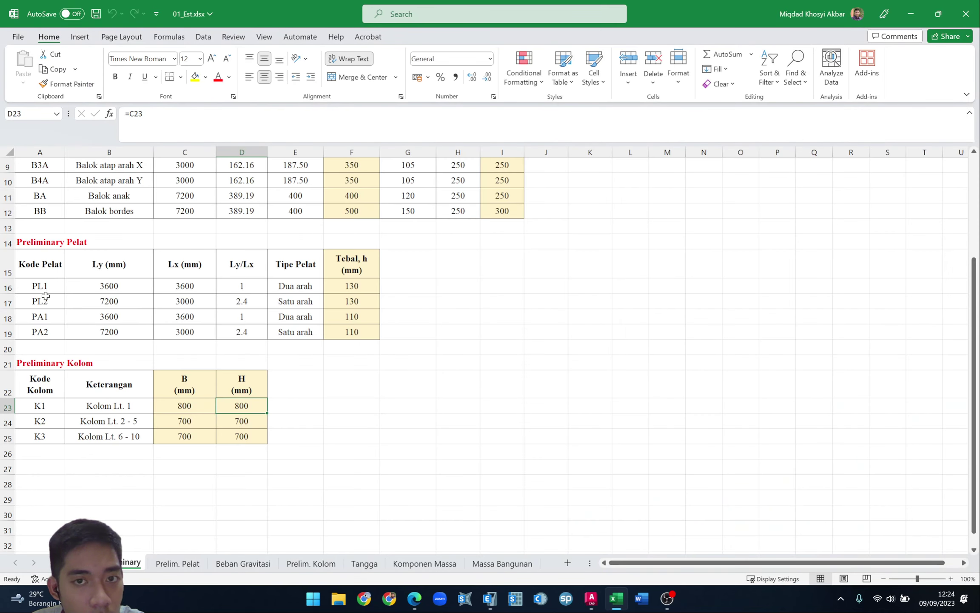
key(alt+Tab)
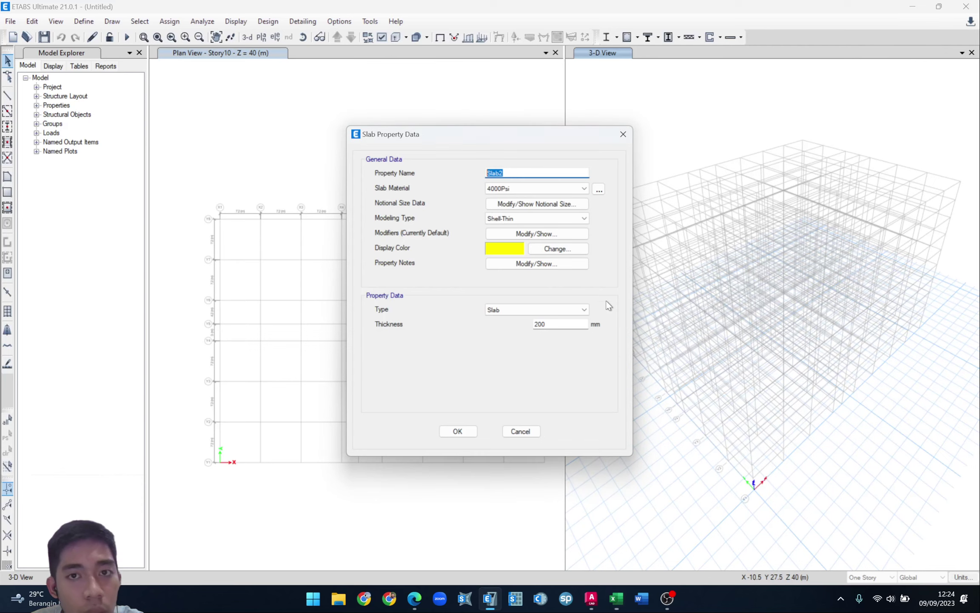
text(PL1)
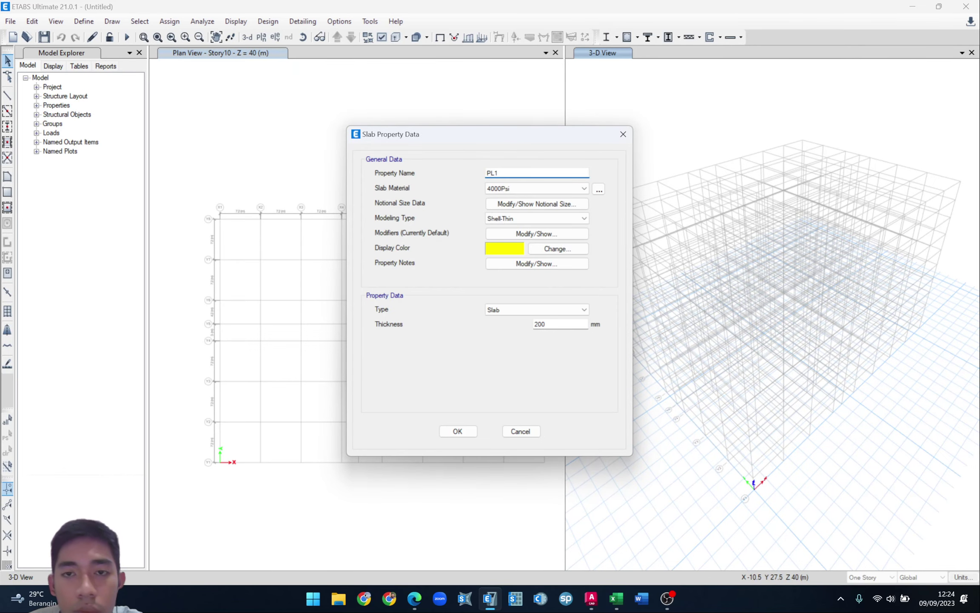
- Set slab PL1's material to Beton f'c 30 MPa, its modeling type to Shell-Thin and its type to Slab
click(517, 188)
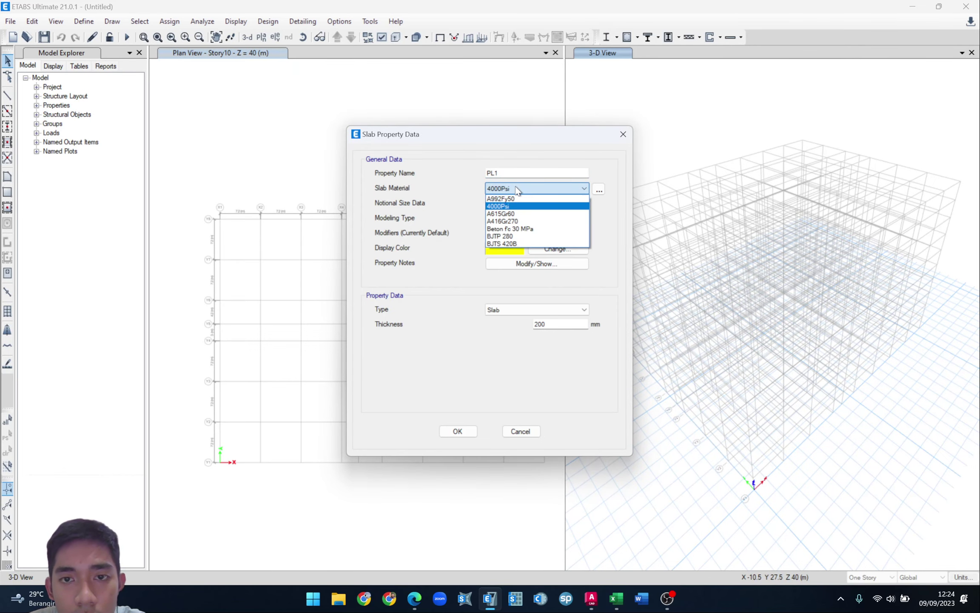
click(531, 229)
click(537, 218)
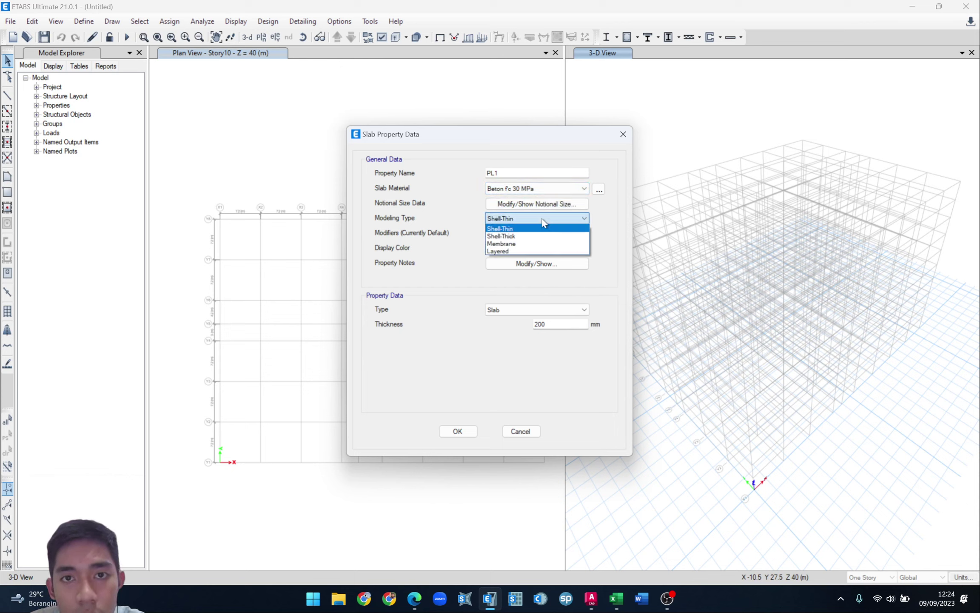
click(540, 230)
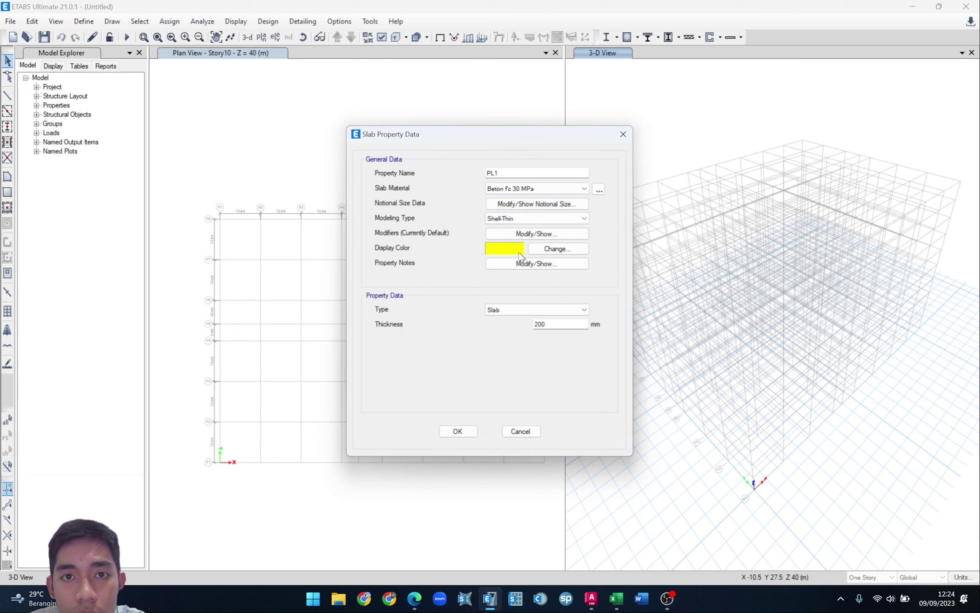
click(524, 307)
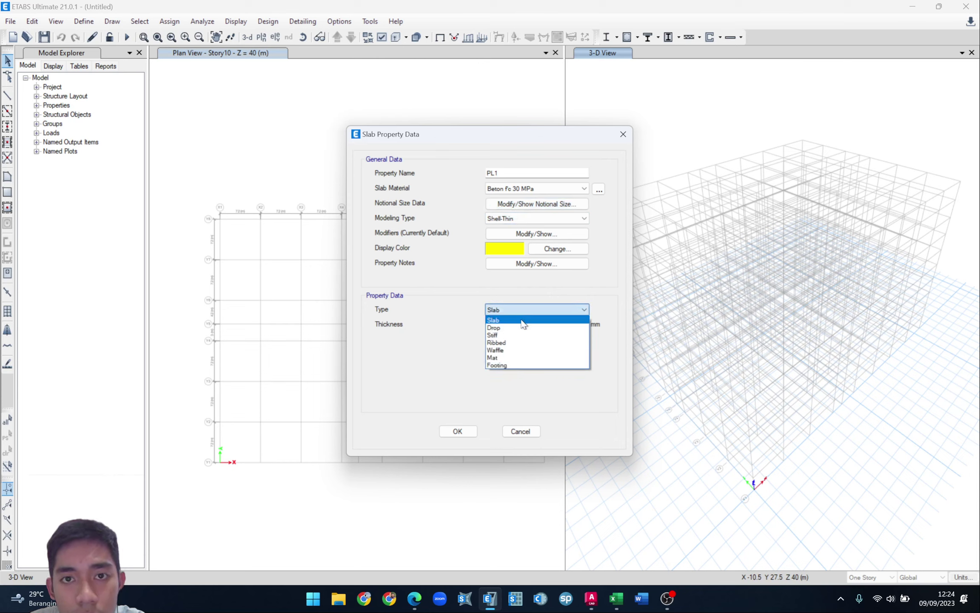
click(524, 322)
- Copy PL1's 130 mm thickness from the Excel Preliminary Pelat table into its slab thickness and accept the property
drag(565, 323, 494, 325)
key(alt+Tab)
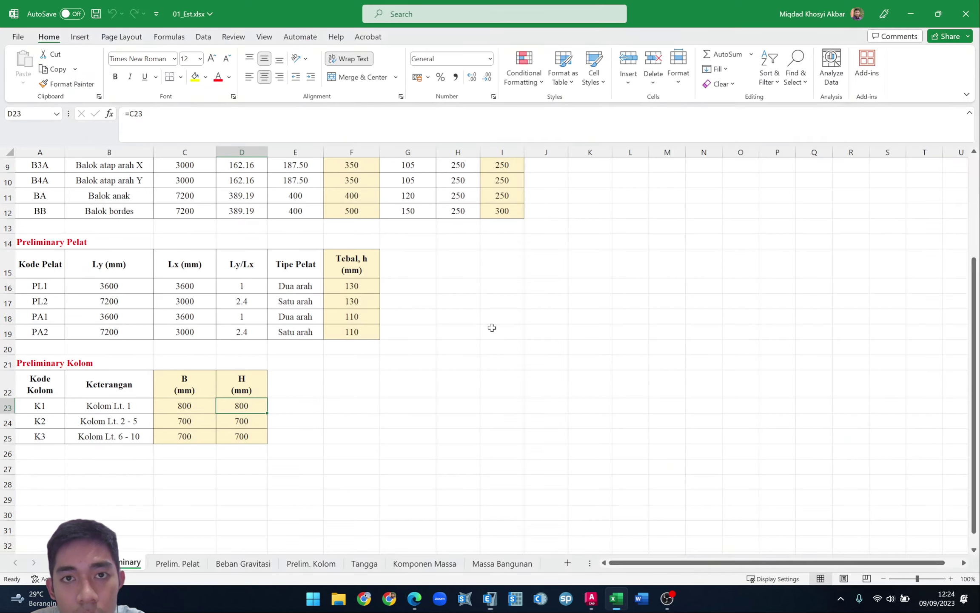
drag(354, 288, 357, 298)
key(ctrl+c)
key(alt+Tab)
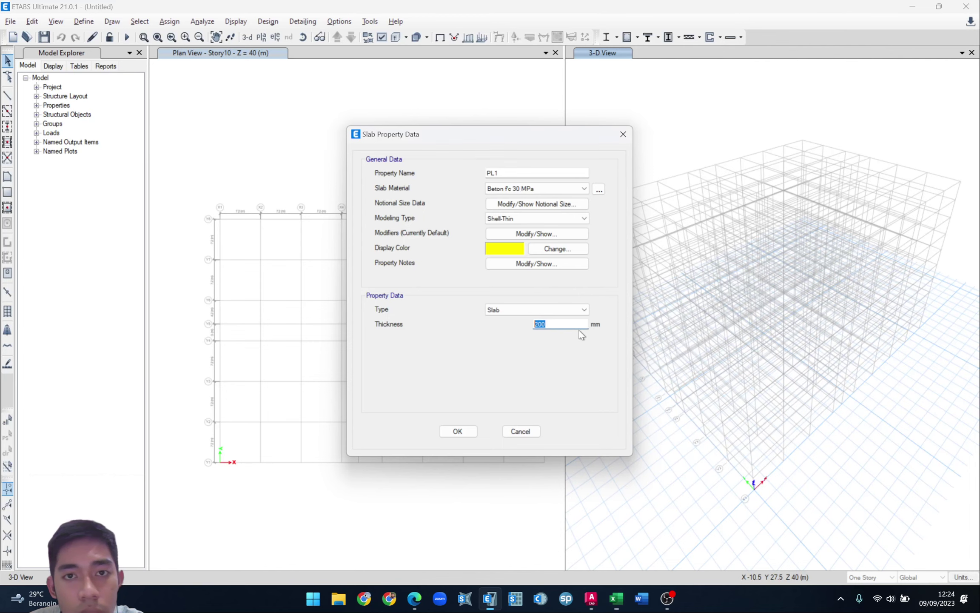
key(ctrl+v)
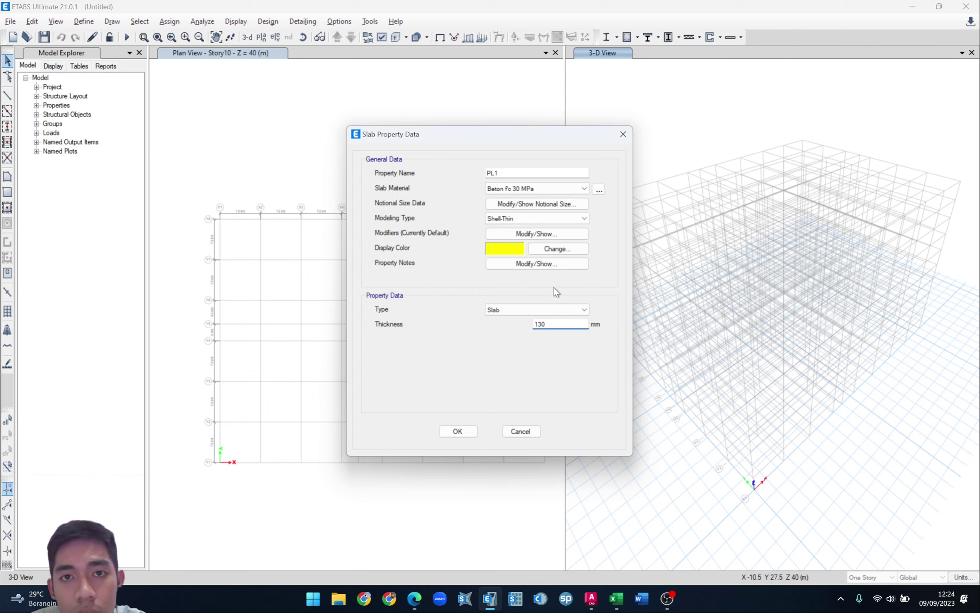
click(467, 431)
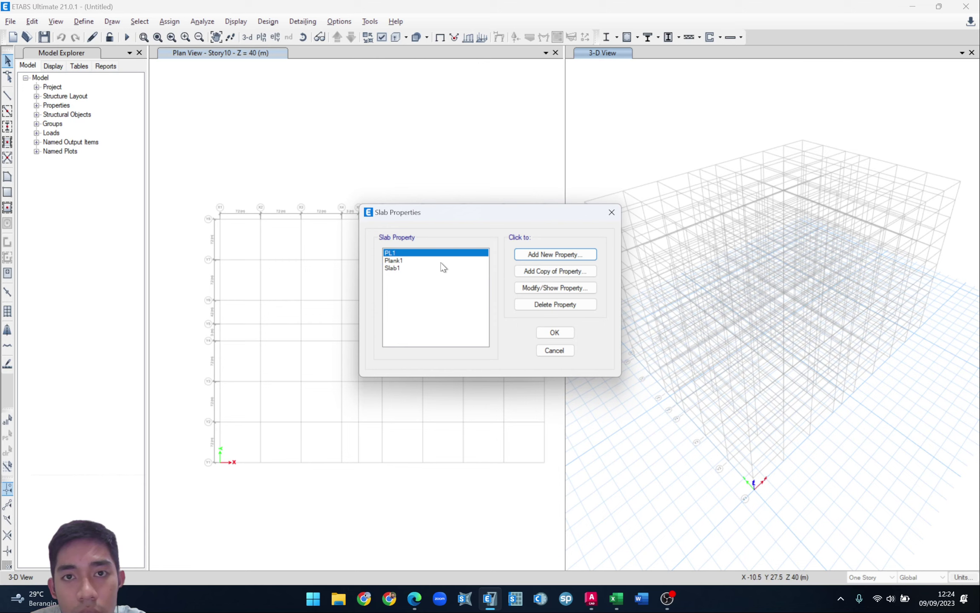
- Delete the default slab properties Plank1 and Slab1 from the slab property list
click(442, 261)
click(556, 305)
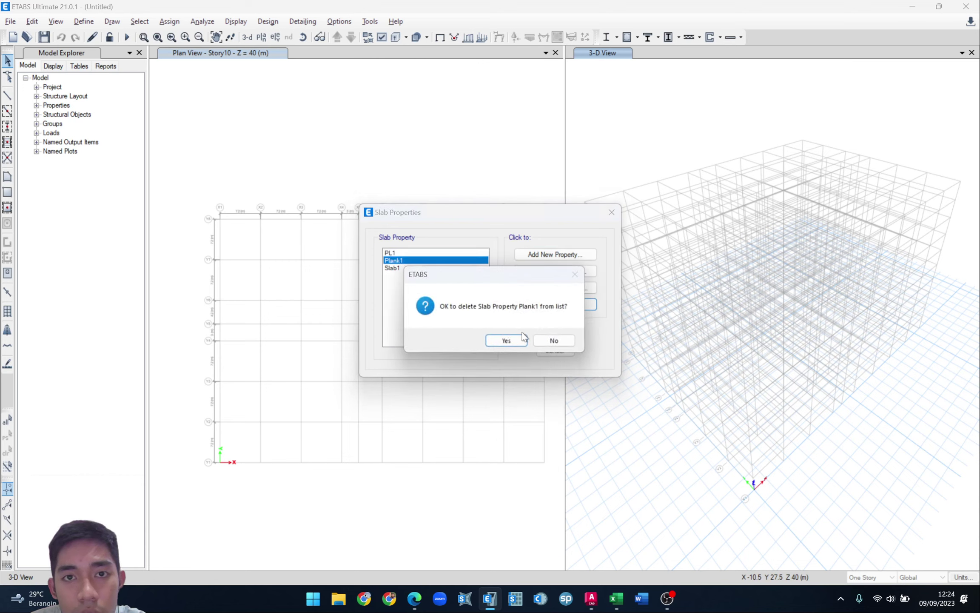
click(506, 341)
click(555, 304)
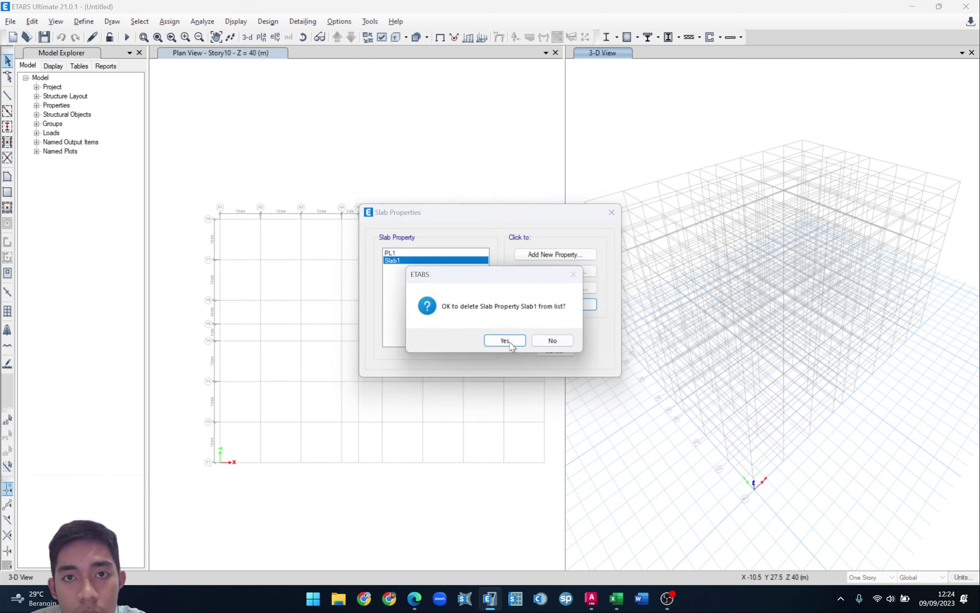
click(506, 340)
- Add copied slab properties PL2, PA1 and PA2, with PA2 at 110 mm thickness, and check the PA and PL entries in the list
click(520, 271)
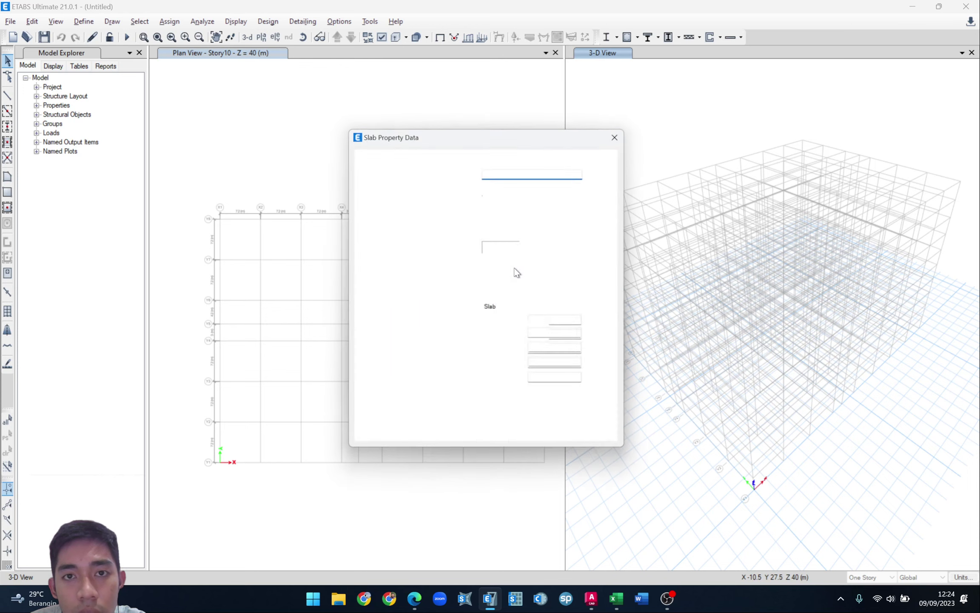
text(PL2)
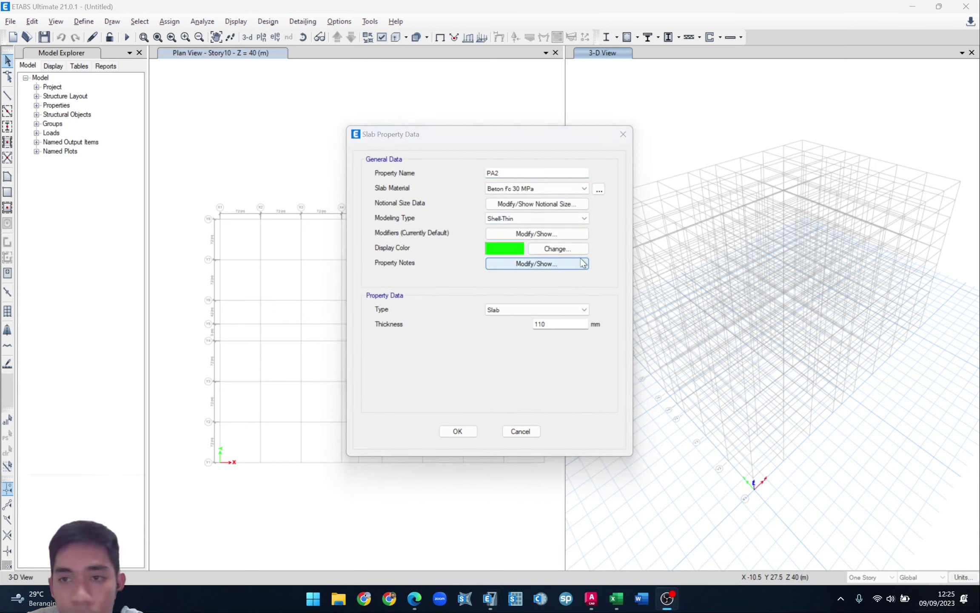
click(549, 324)
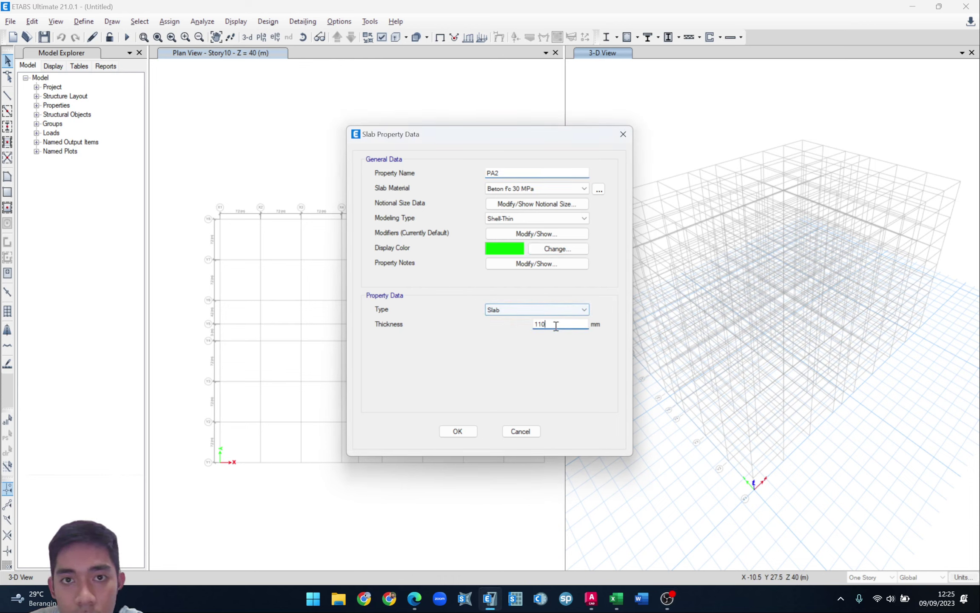
click(457, 431)
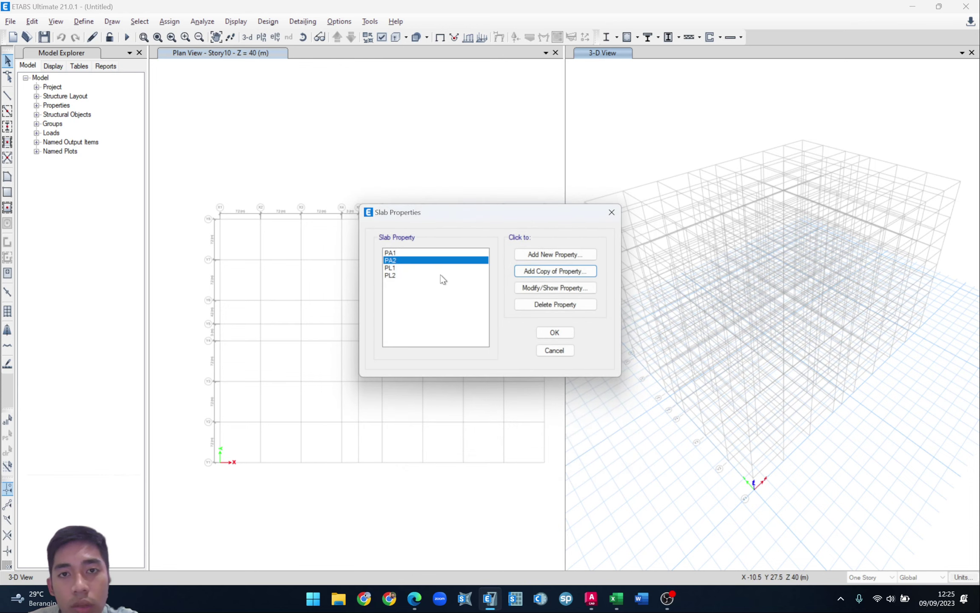
drag(401, 254, 403, 276)
click(400, 254)
click(404, 275)
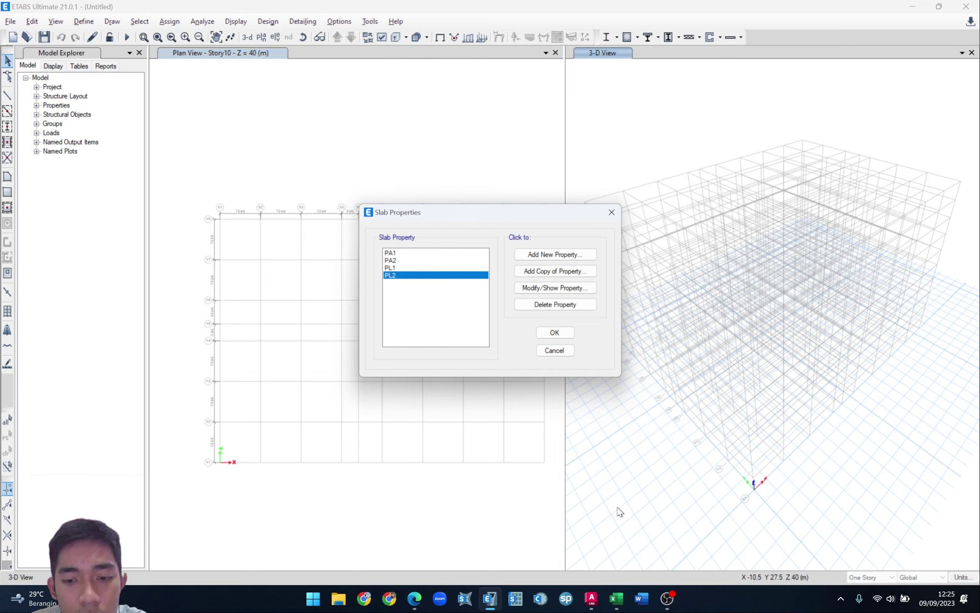
- Look up the stair slab and landing slab thicknesses on the Tangga sheet of the Excel workbook
mouse_move(616, 598)
click(621, 547)
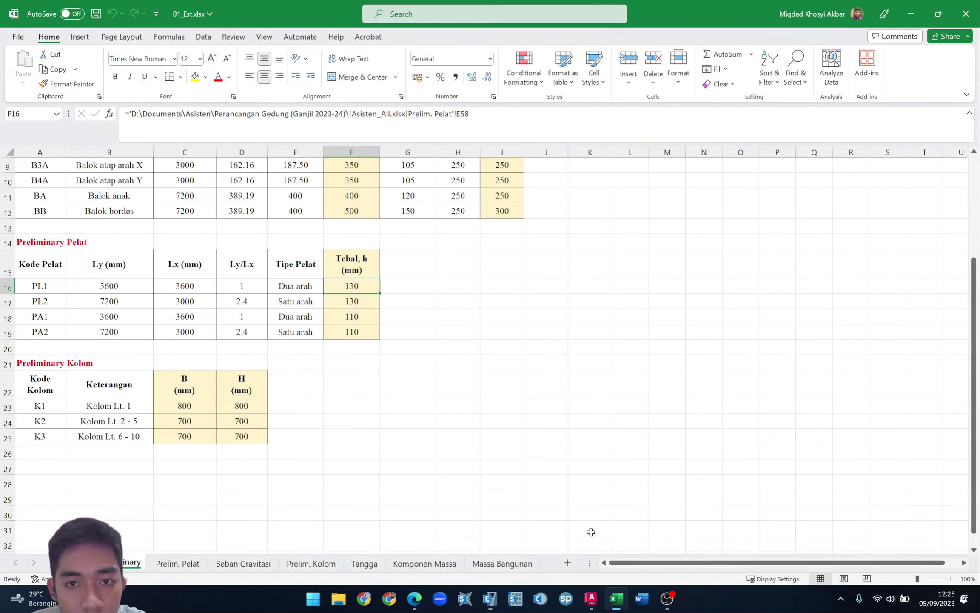
click(368, 561)
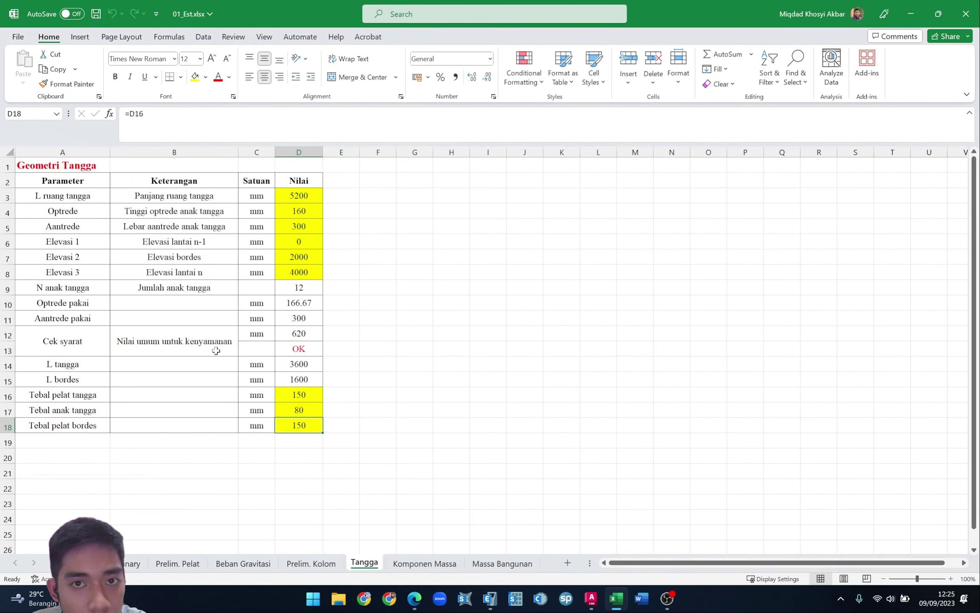
click(299, 396)
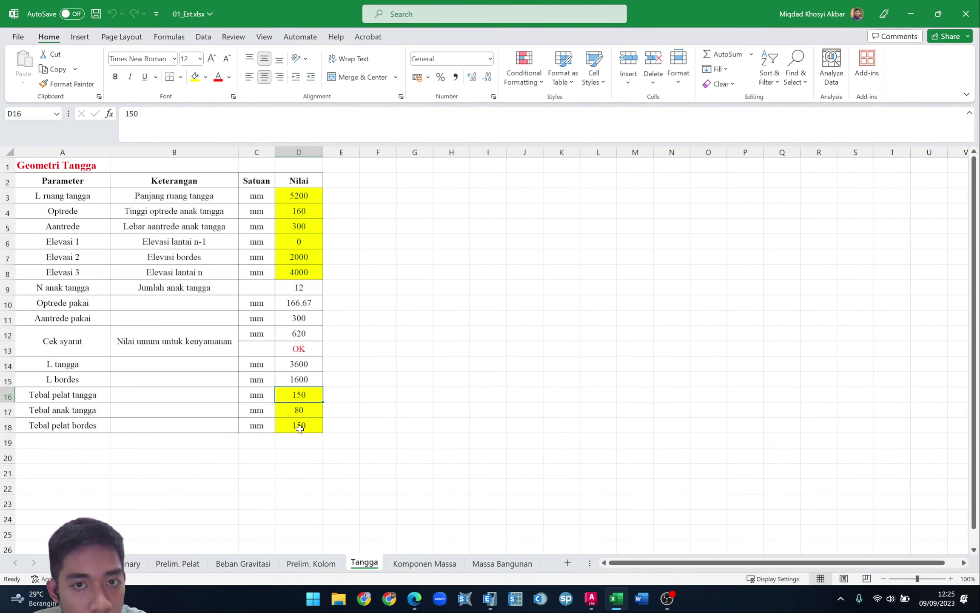
click(299, 425)
click(298, 392)
click(307, 426)
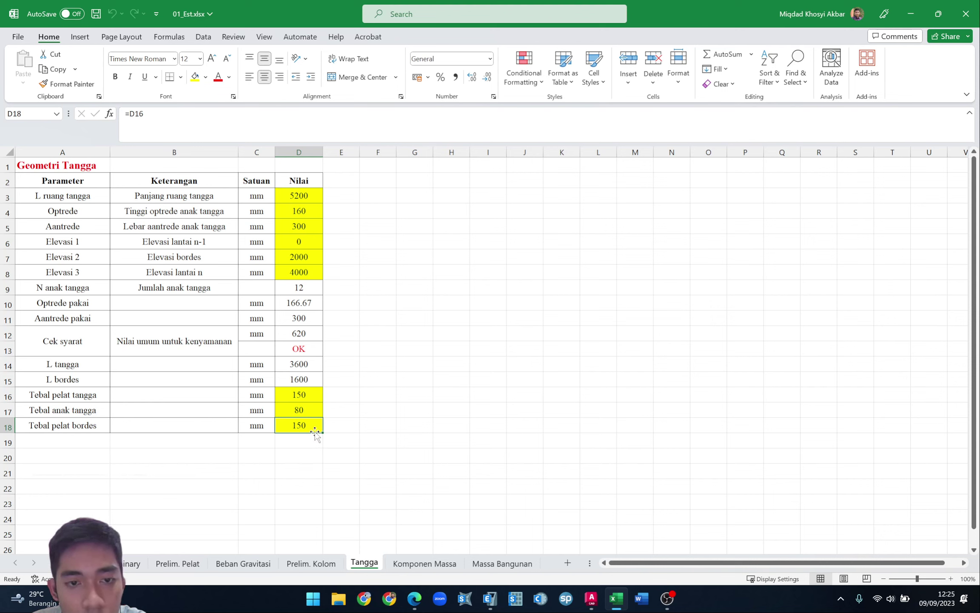
- Return to ETABS and add a slab property named Pelat Tangga with material Beton f'c 30 MPa, keeping the default stiffness modifiers
click(493, 604)
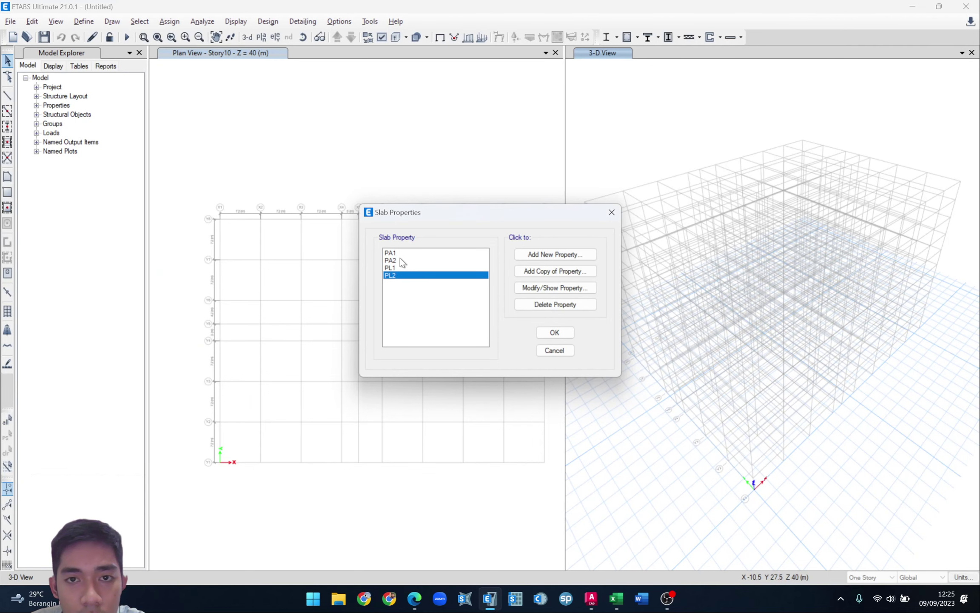
click(538, 258)
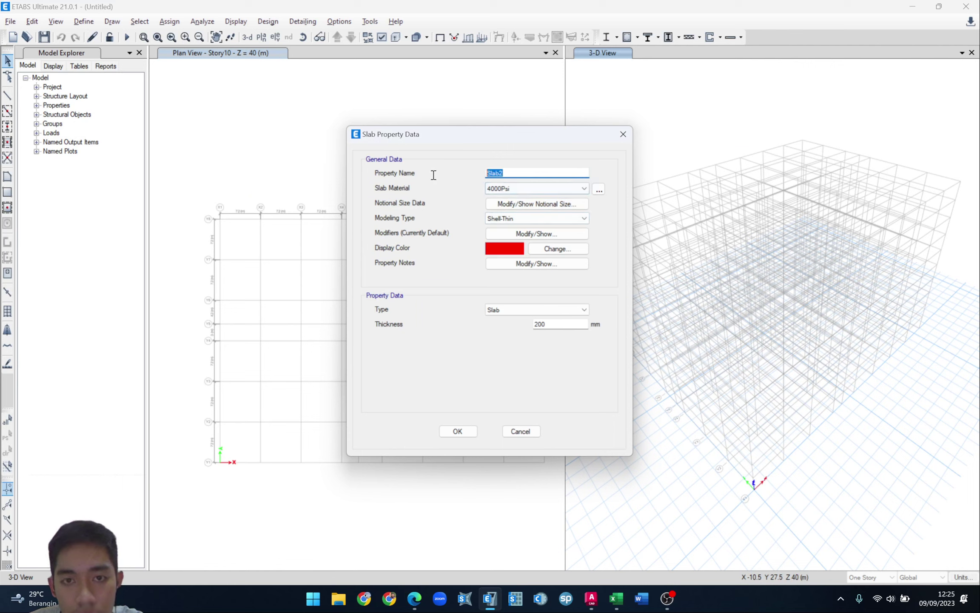
text(Pelat Tangga)
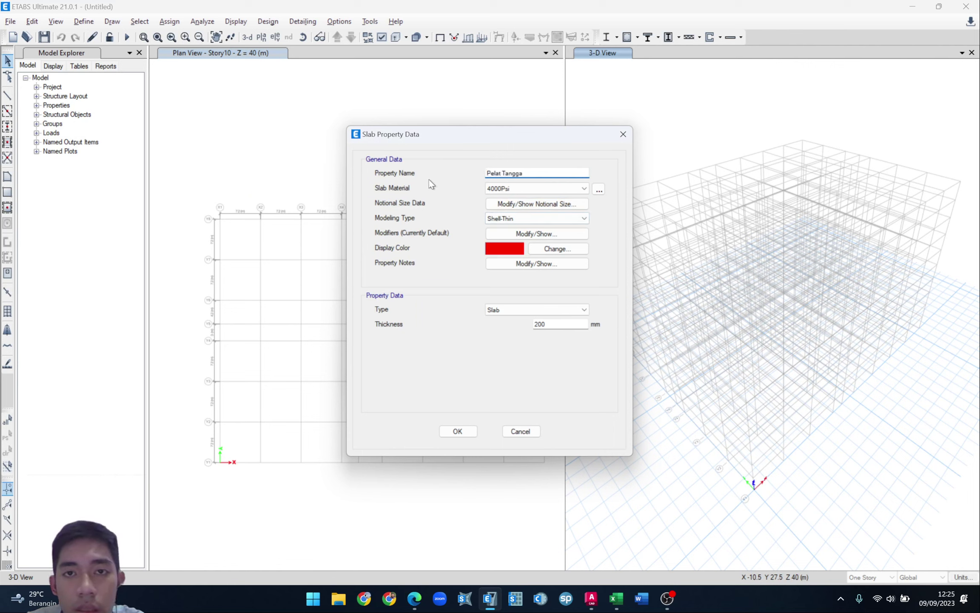
click(536, 188)
click(510, 234)
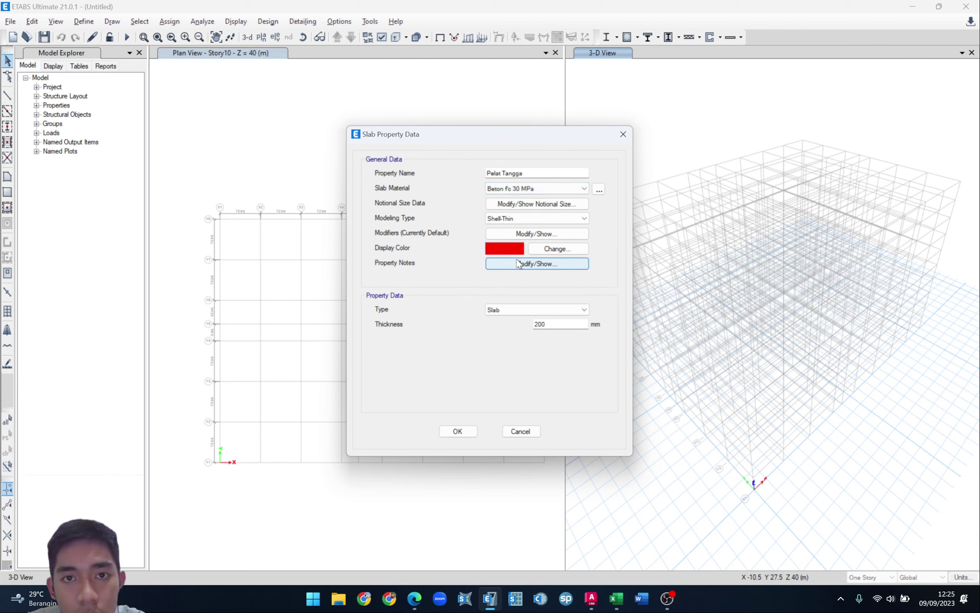
click(519, 238)
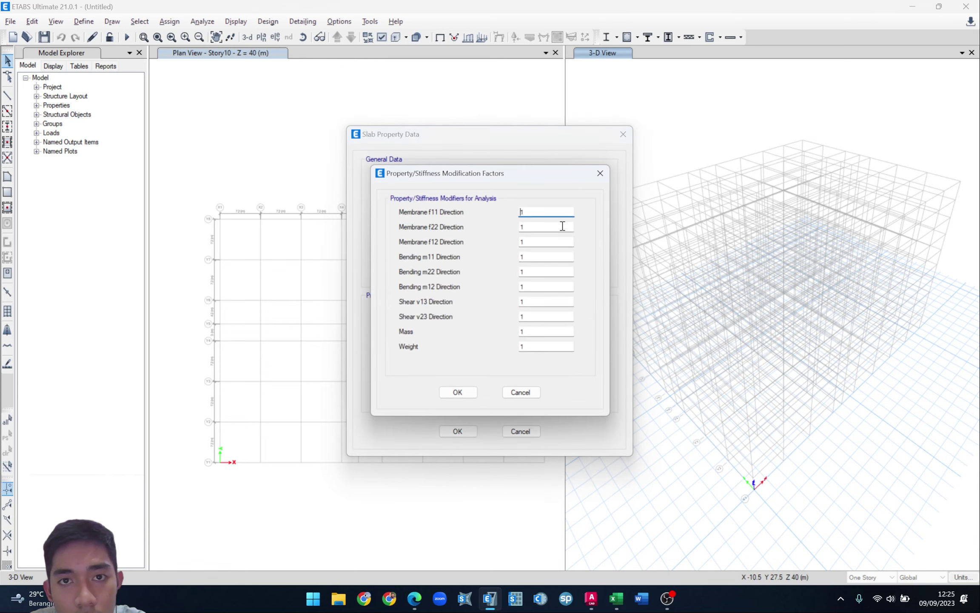
click(600, 175)
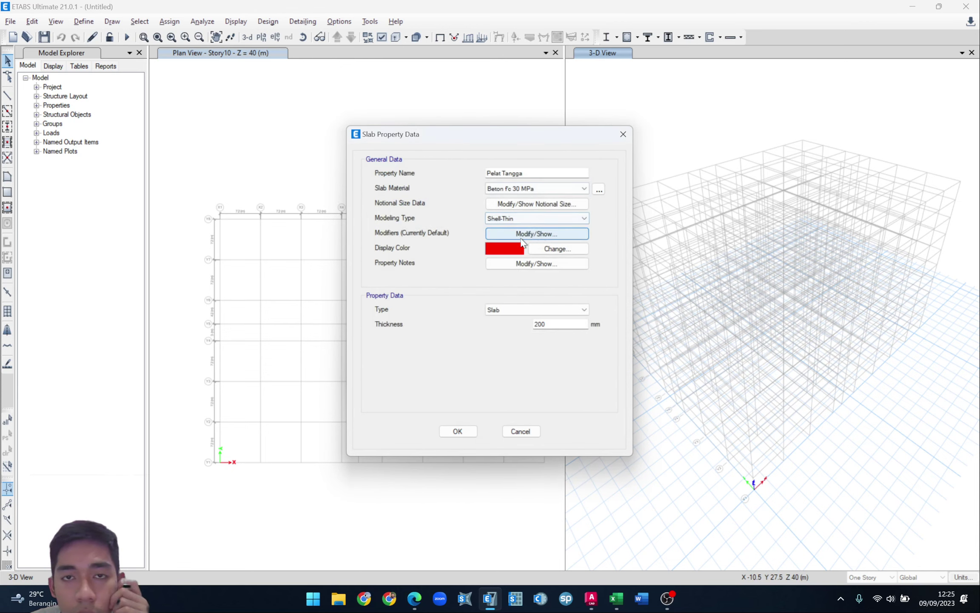
- Keep Pelat Tangga's type as Slab, set its thickness to 150 mm and accept the property
click(527, 311)
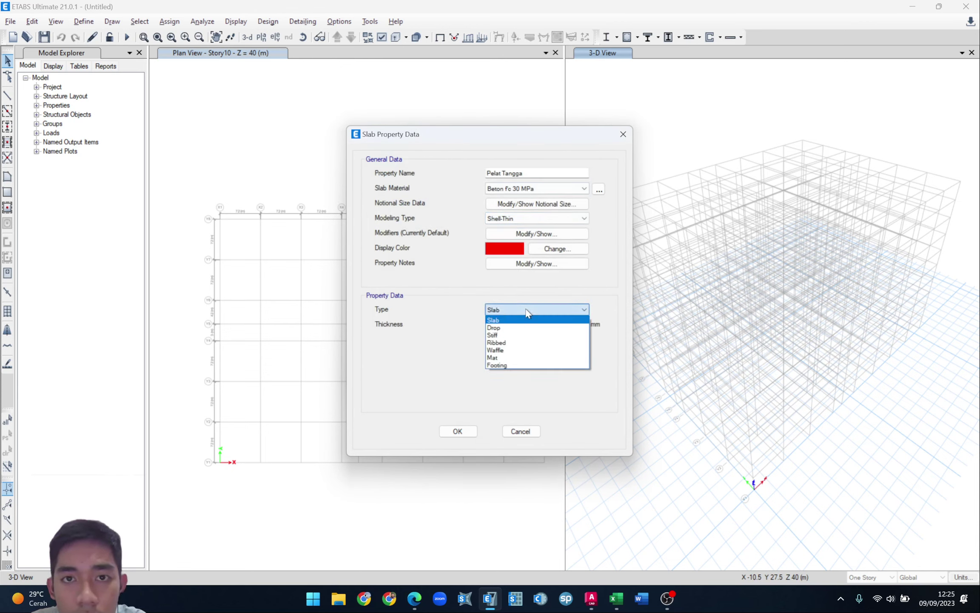
click(526, 318)
drag(551, 324, 509, 325)
text(150)
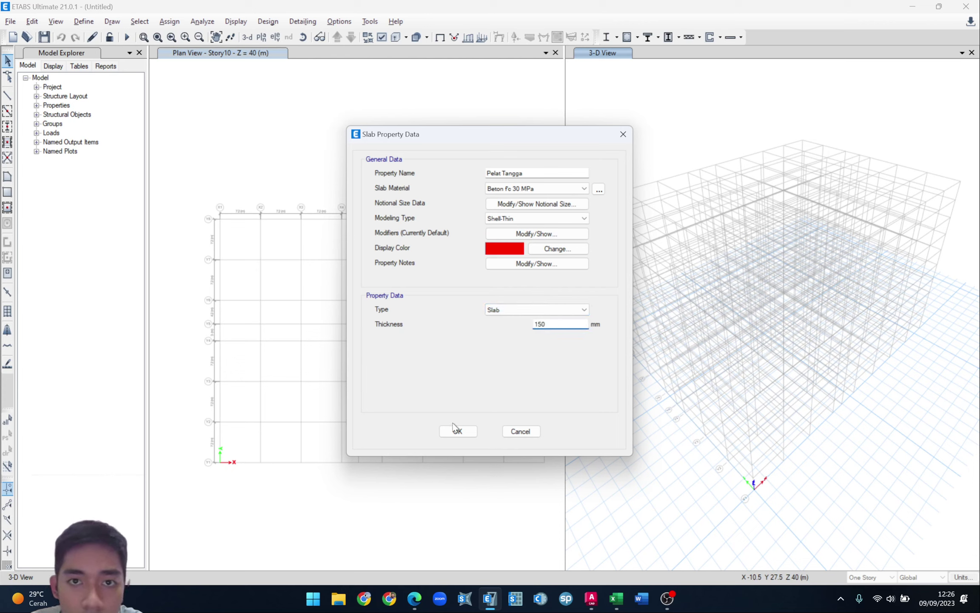
click(456, 431)
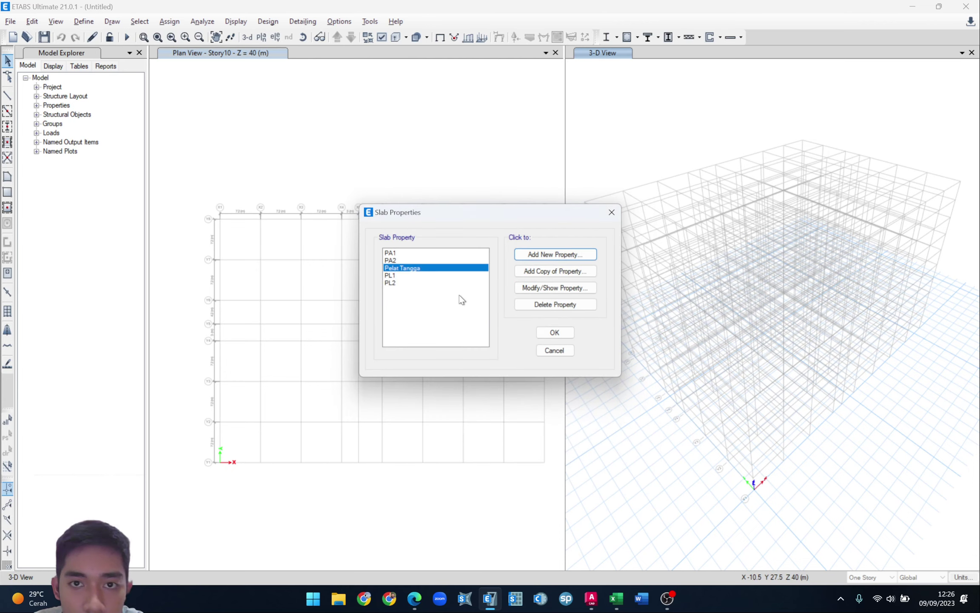
- Add a copy of Pelat Tangga named Pelat Bordes and accept the slab properties
click(535, 270)
drag(527, 170, 424, 171)
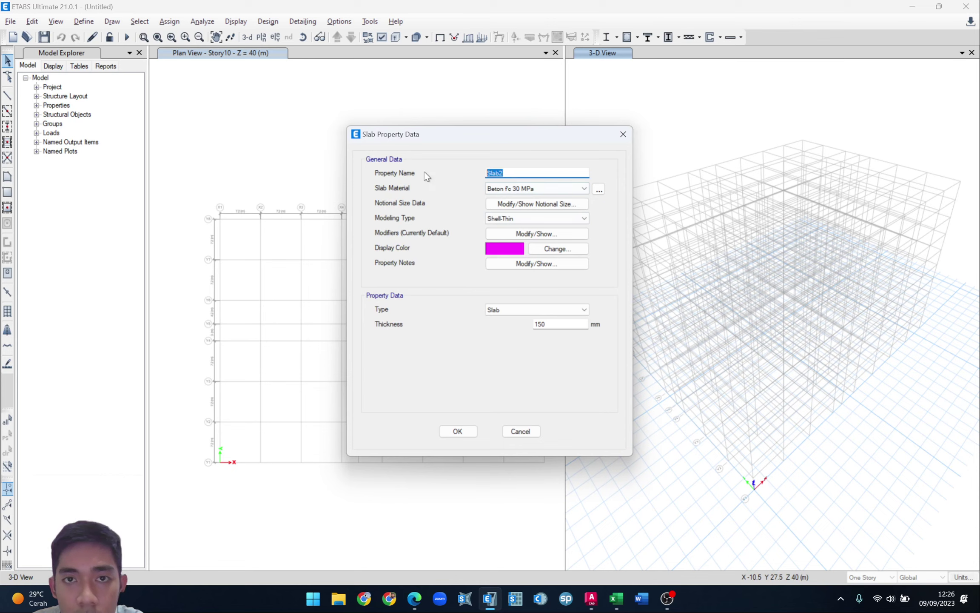
text(Pelat Bordes)
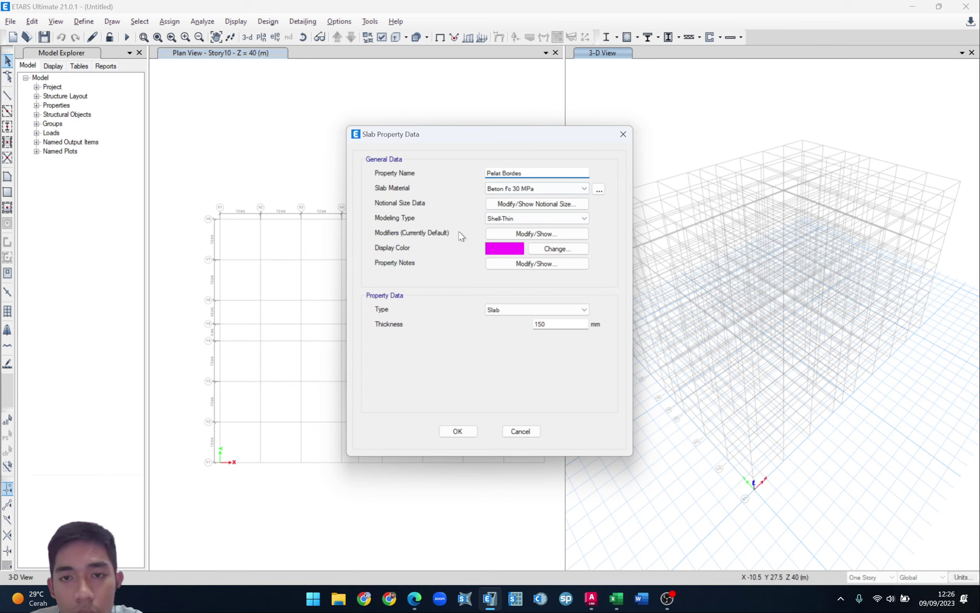
click(452, 430)
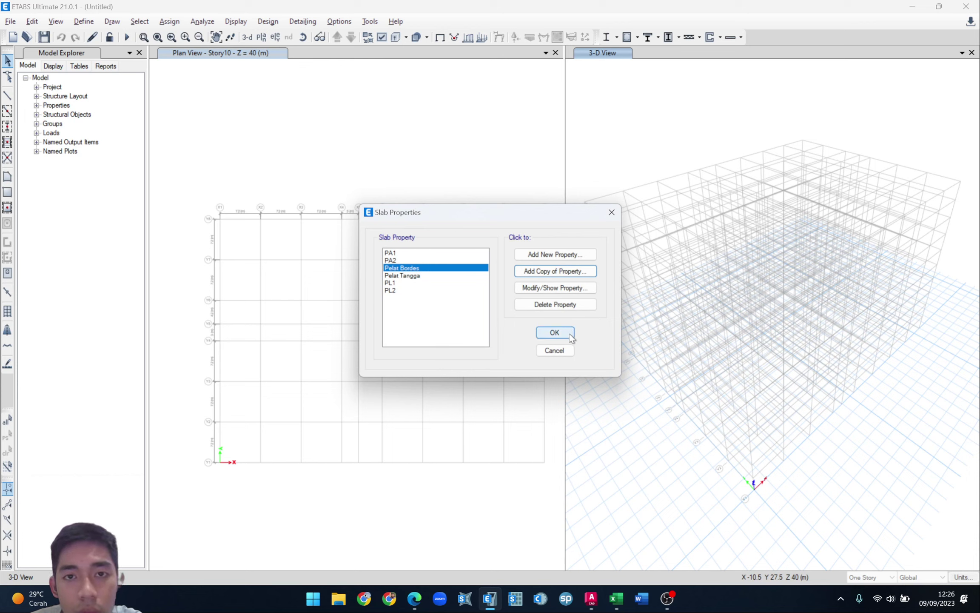
click(555, 333)
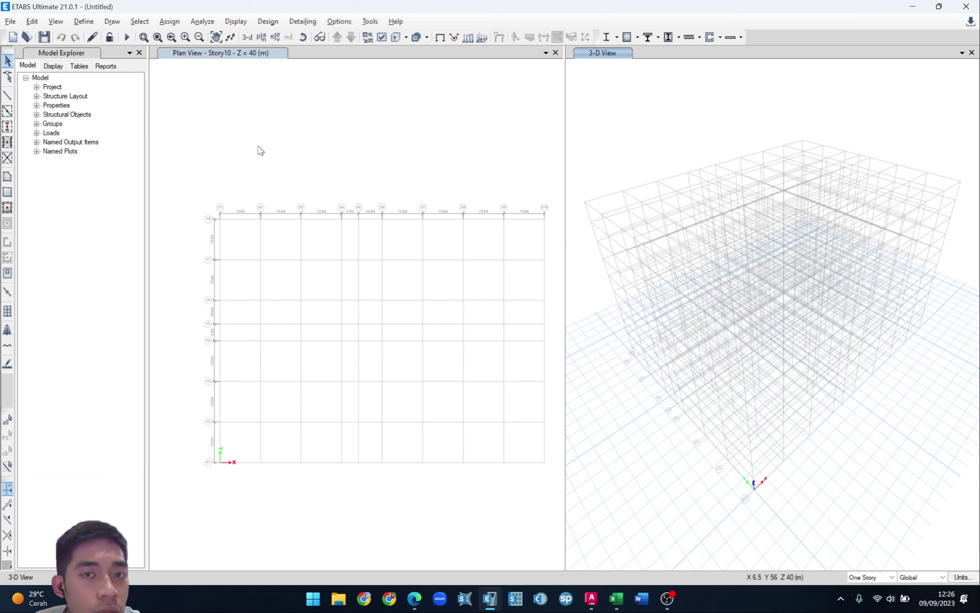
- Switch the plan view's story scope from One Story to All Stories
middle_drag(400, 182, 382, 178)
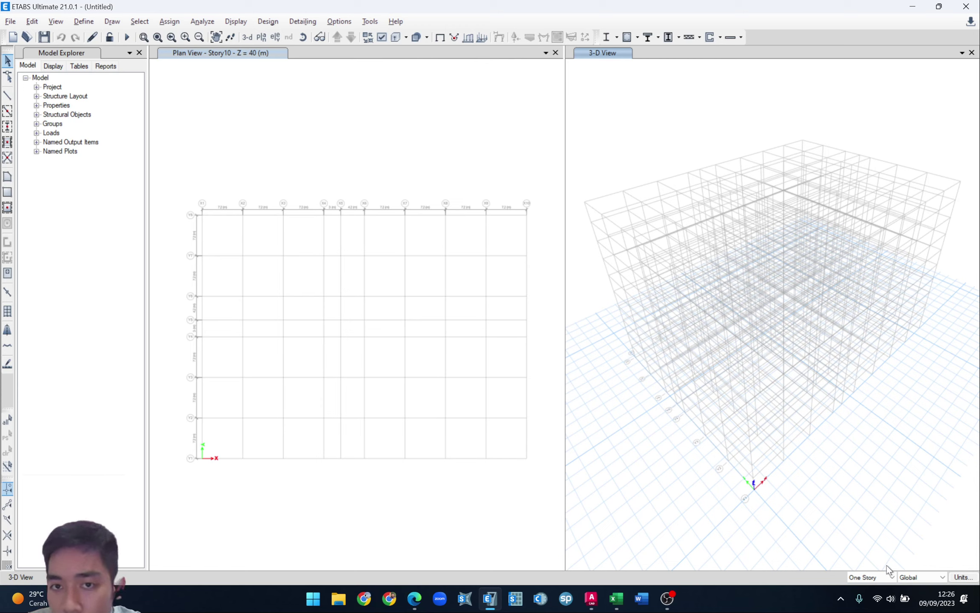
click(889, 579)
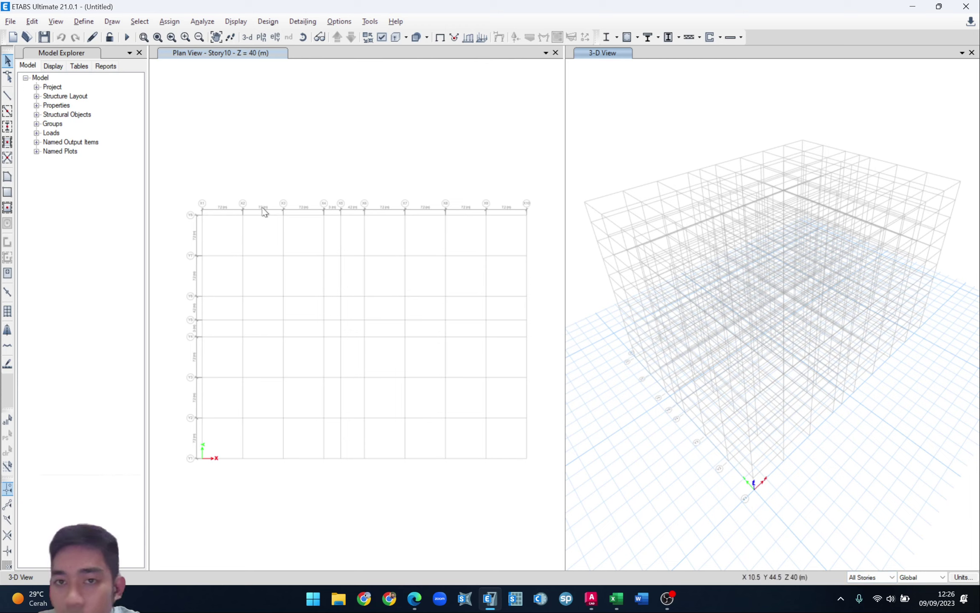
click(891, 579)
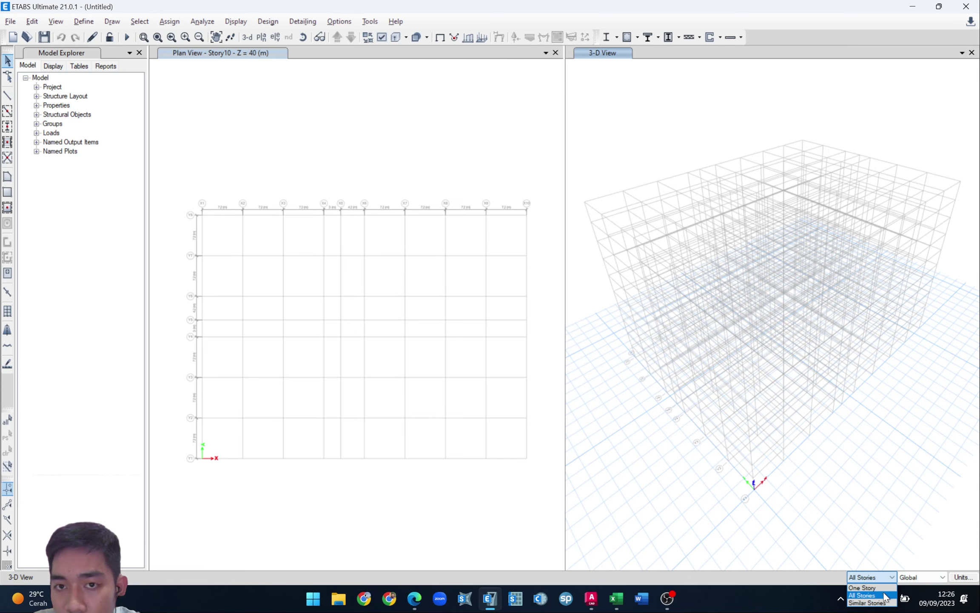
click(880, 595)
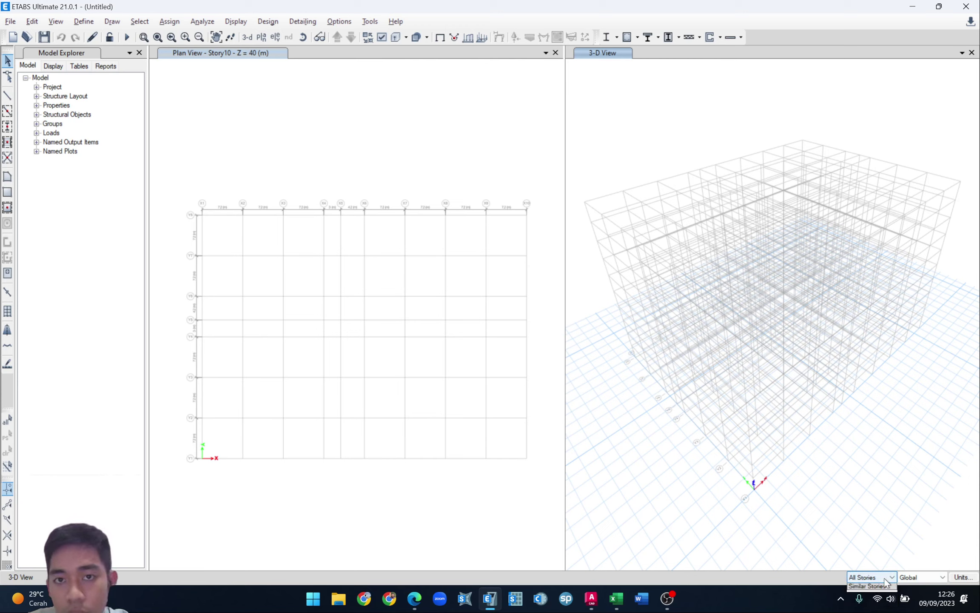
click(874, 596)
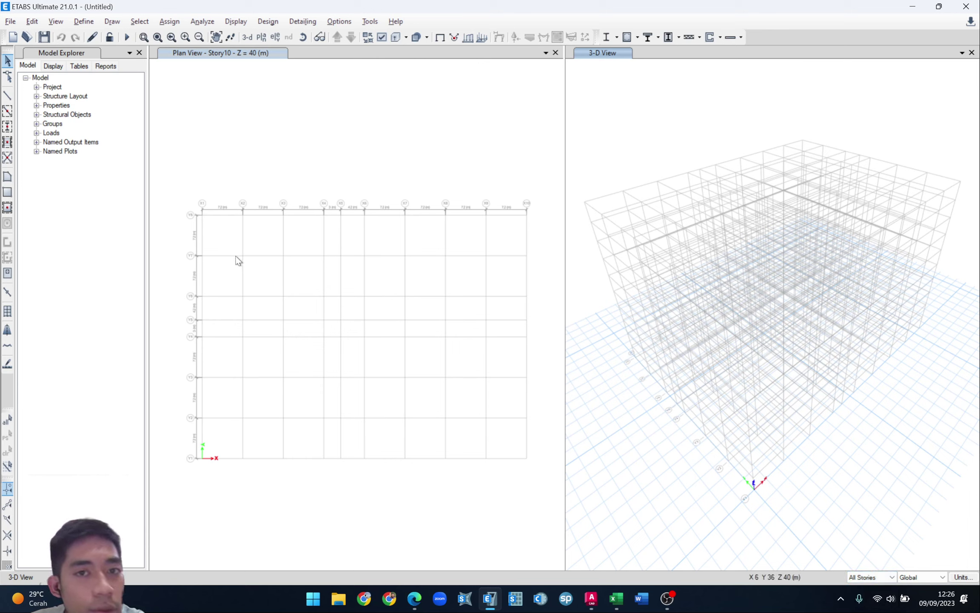
- Review the Master Story and Similar To settings in the story data, and close the table without changes
right_click(247, 120)
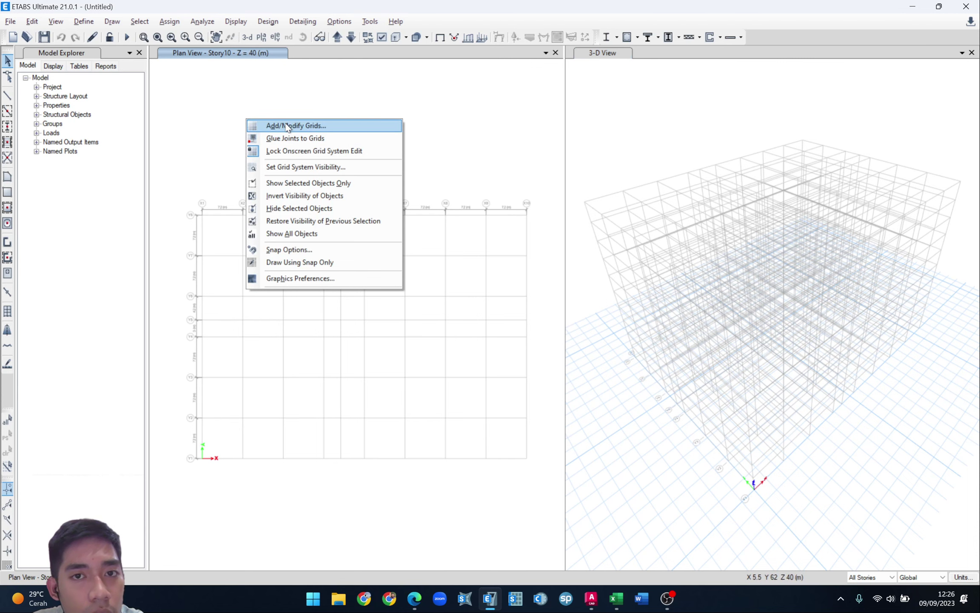
click(287, 126)
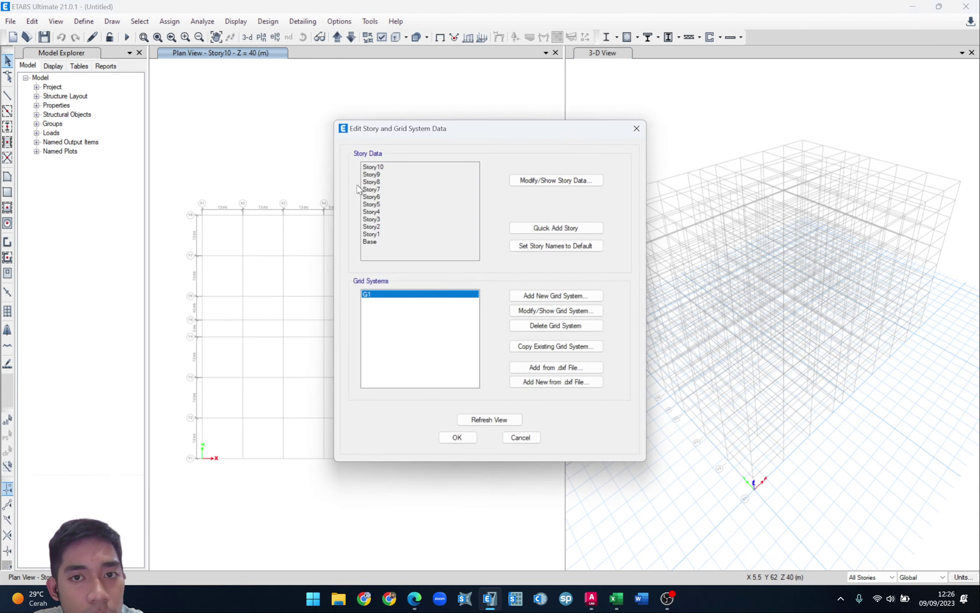
click(553, 181)
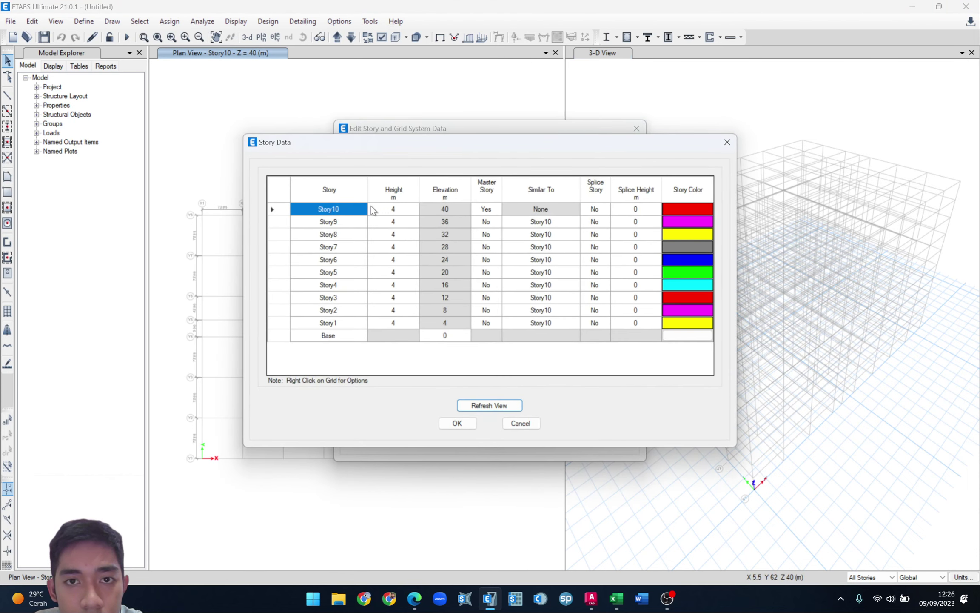
click(565, 222)
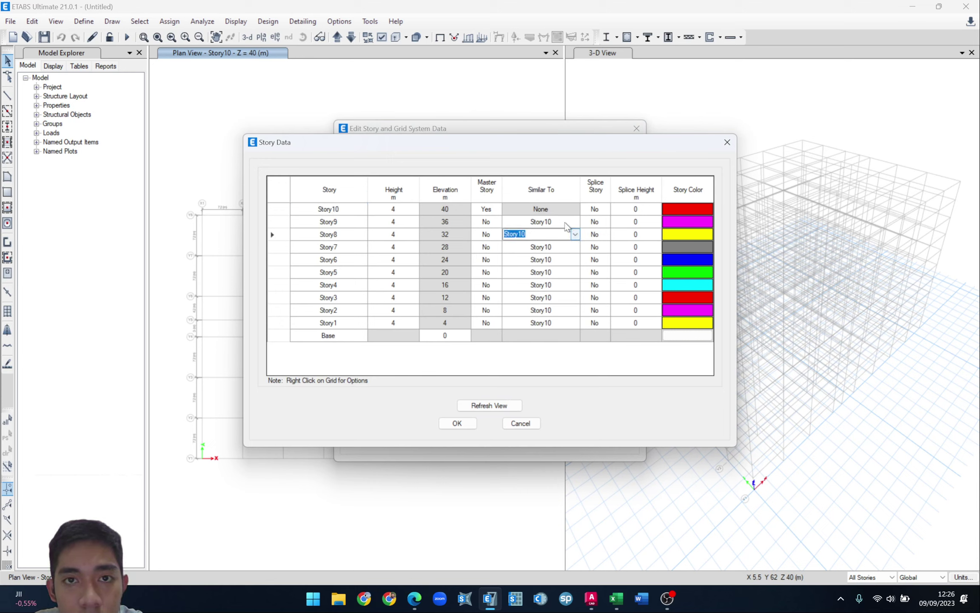
key(Up)
click(559, 227)
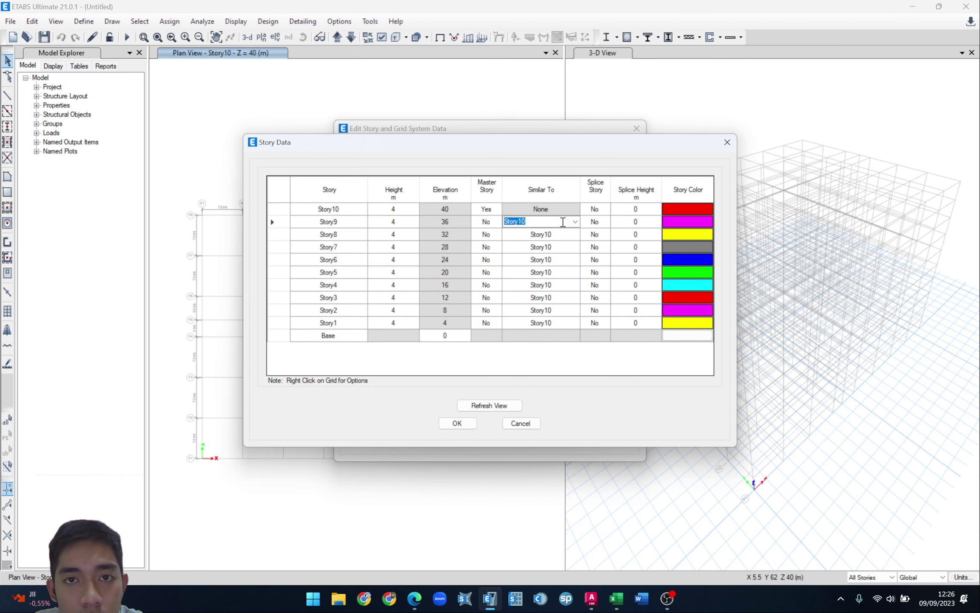
click(727, 142)
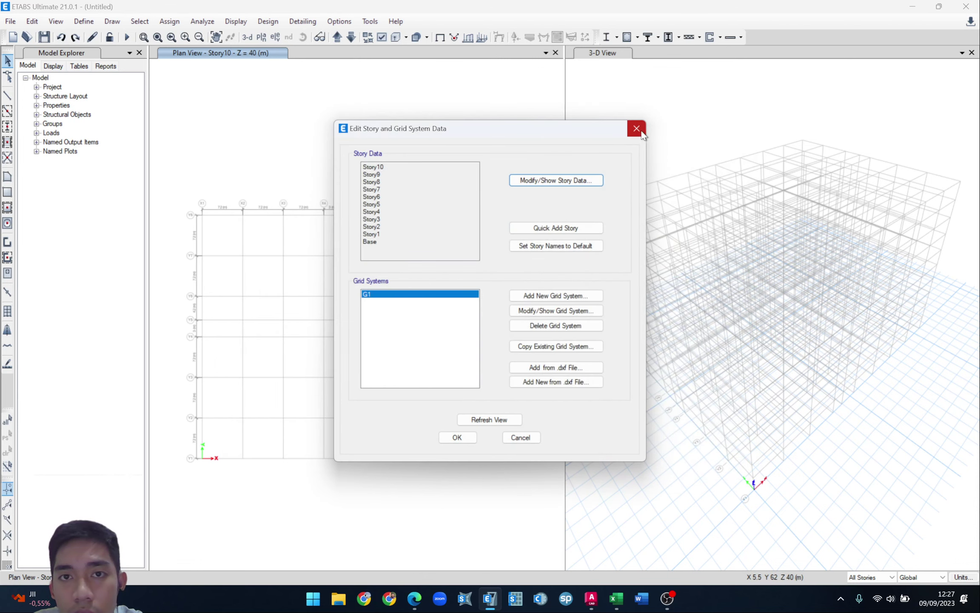
- Close the story and grid system settings and keep the story scope at All Stories
click(637, 128)
click(871, 577)
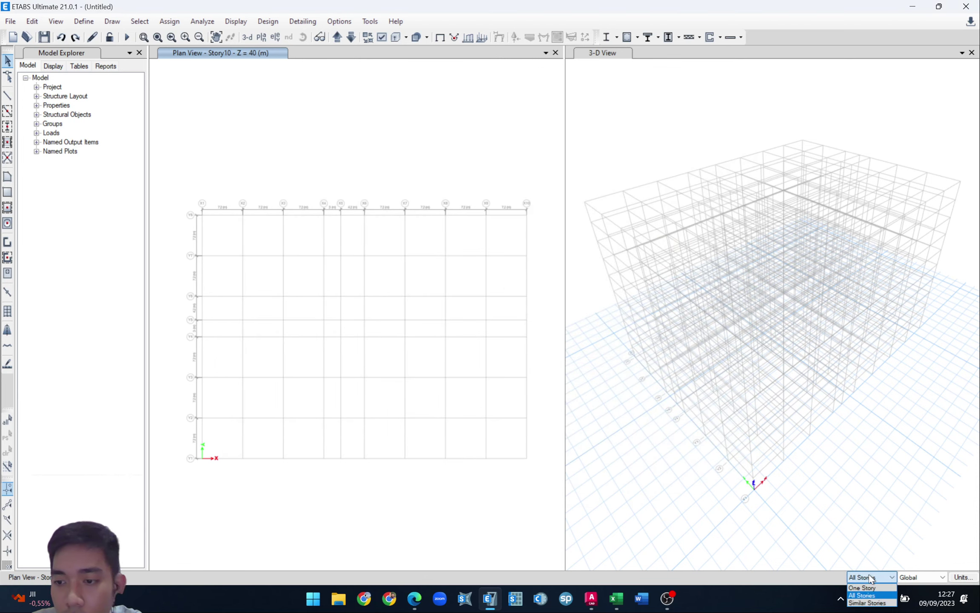
click(868, 594)
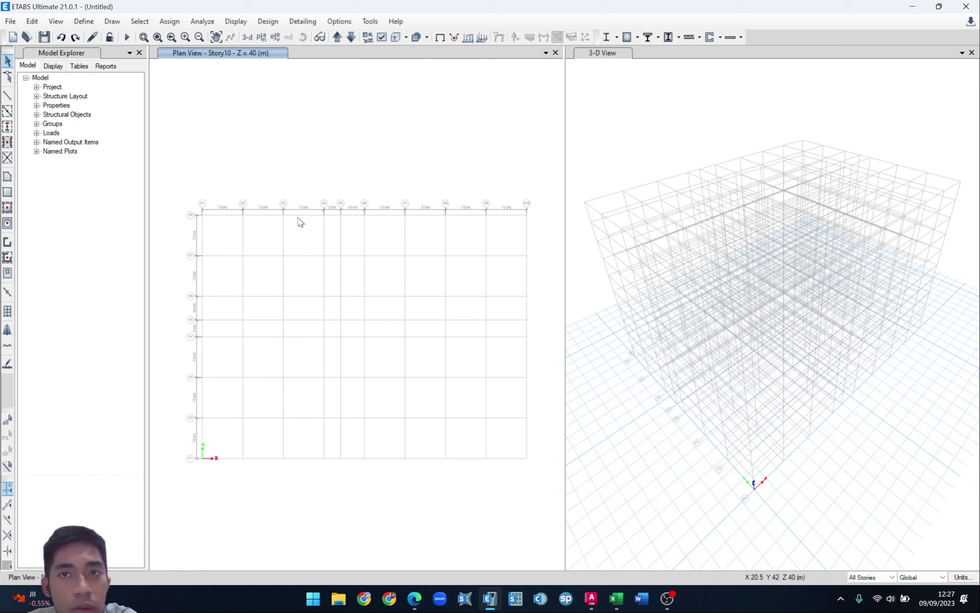
- Start Quick Draw Columns with the K3 section as the column property
click(12, 125)
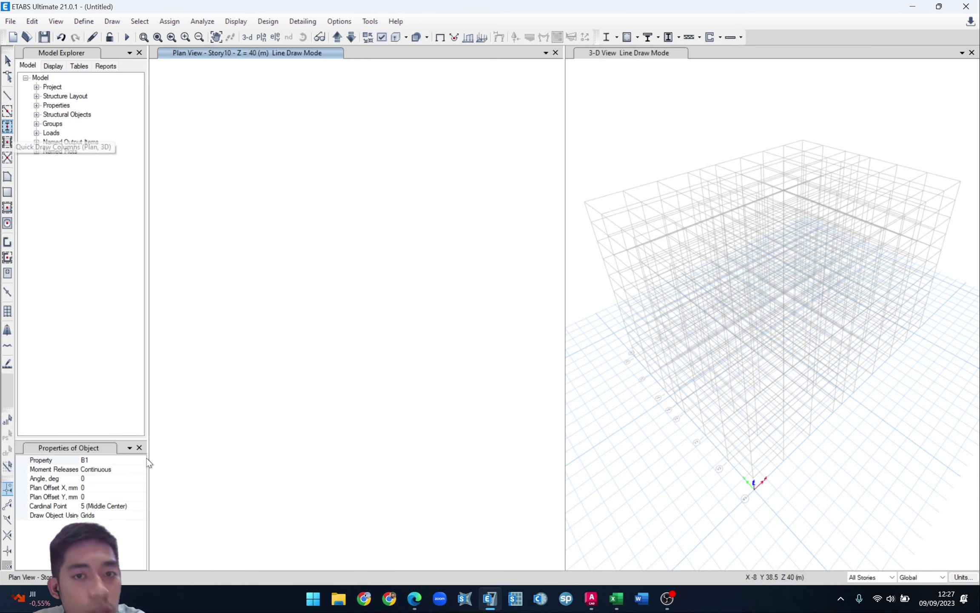
click(141, 460)
click(141, 460)
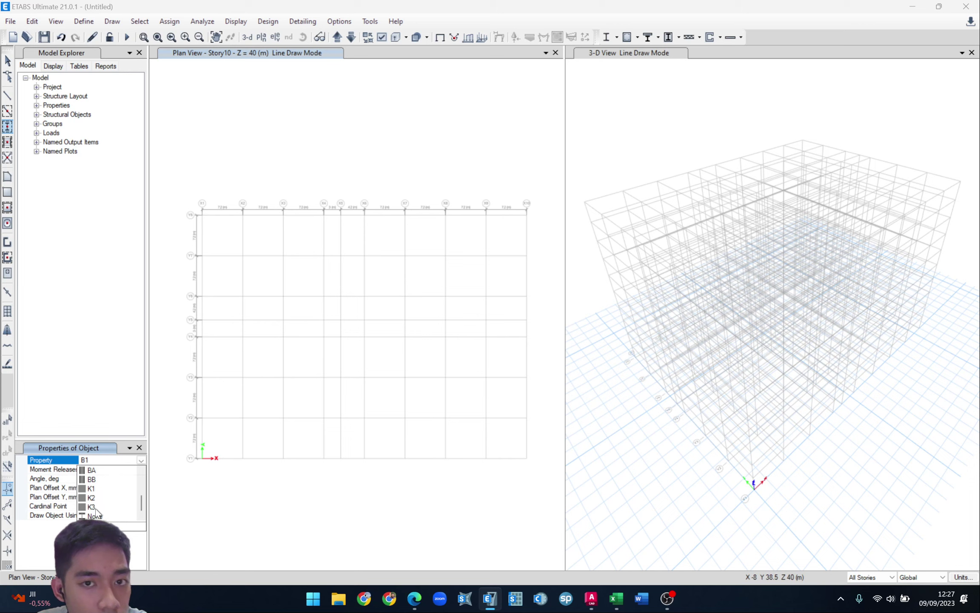
click(94, 507)
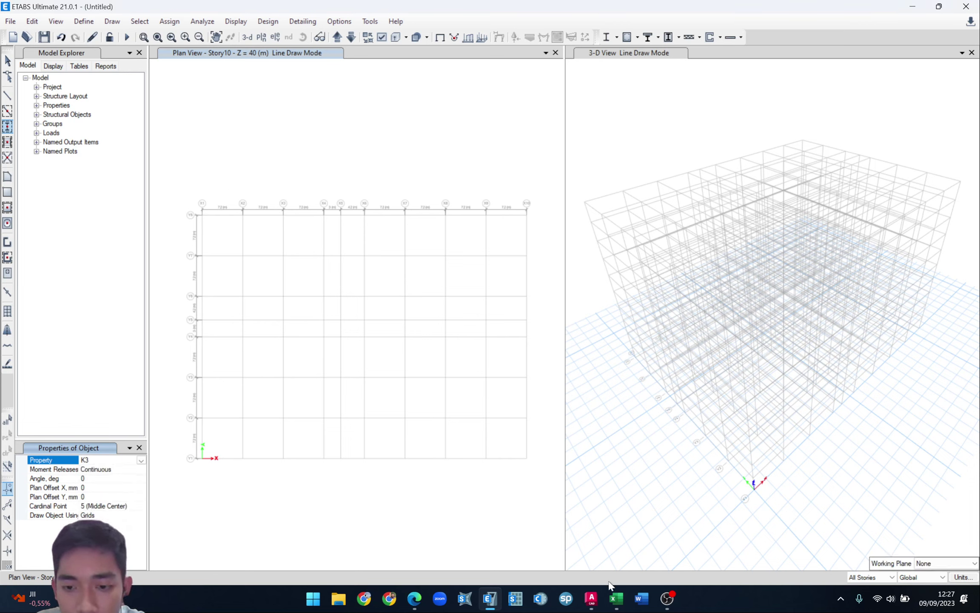
- Switch to AutoCAD, examine the column layout on the Denah_2 - Copy floor plan, and return to ETABS
click(592, 598)
scroll(460, 343, down, 6)
scroll(508, 246, up, 6)
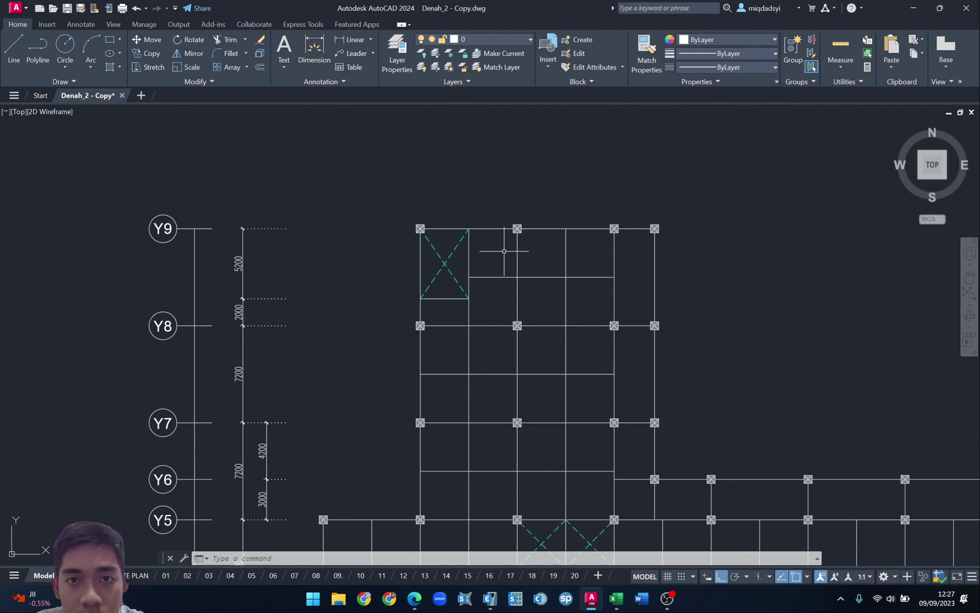
middle_drag(582, 308, 465, 297)
scroll(468, 294, down, 2)
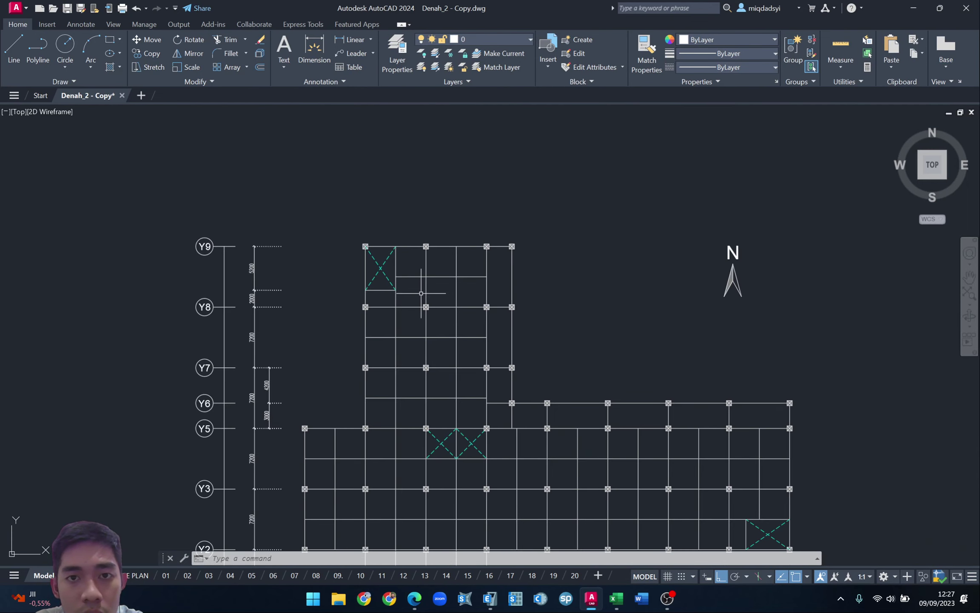
key(alt+Tab)
key(alt+Tab)
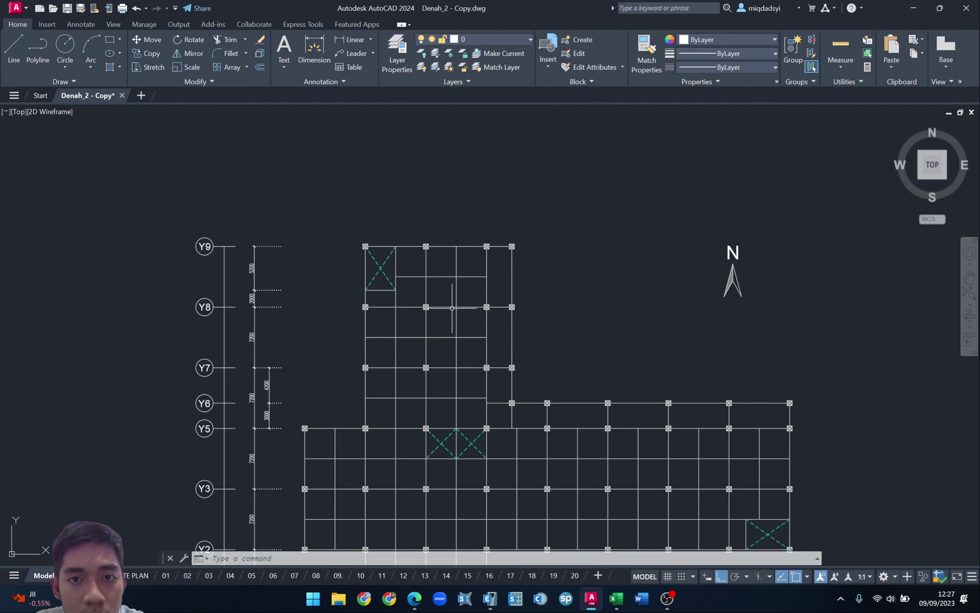
scroll(459, 343, down, 2)
middle_drag(459, 343, 394, 235)
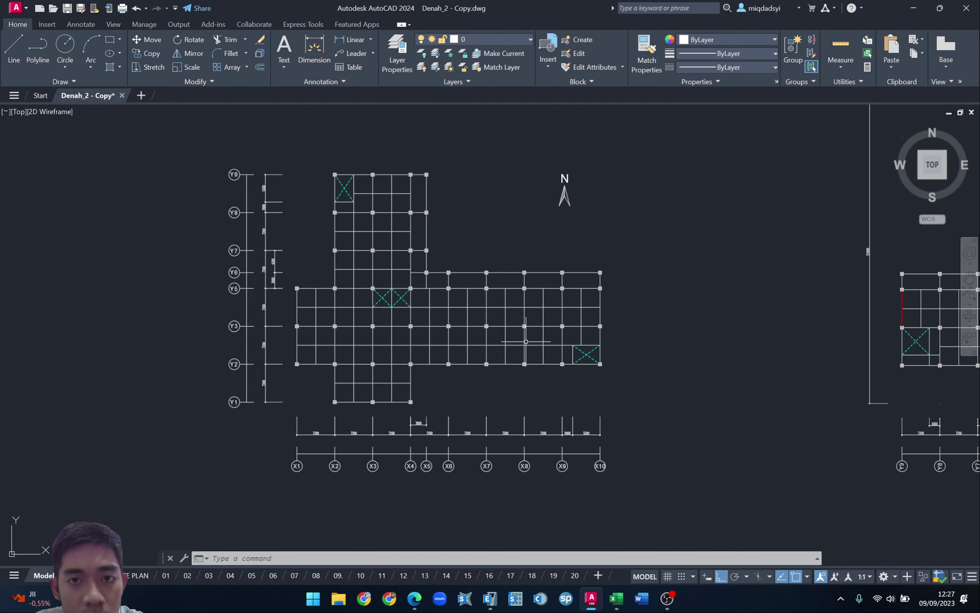
key(alt+Tab)
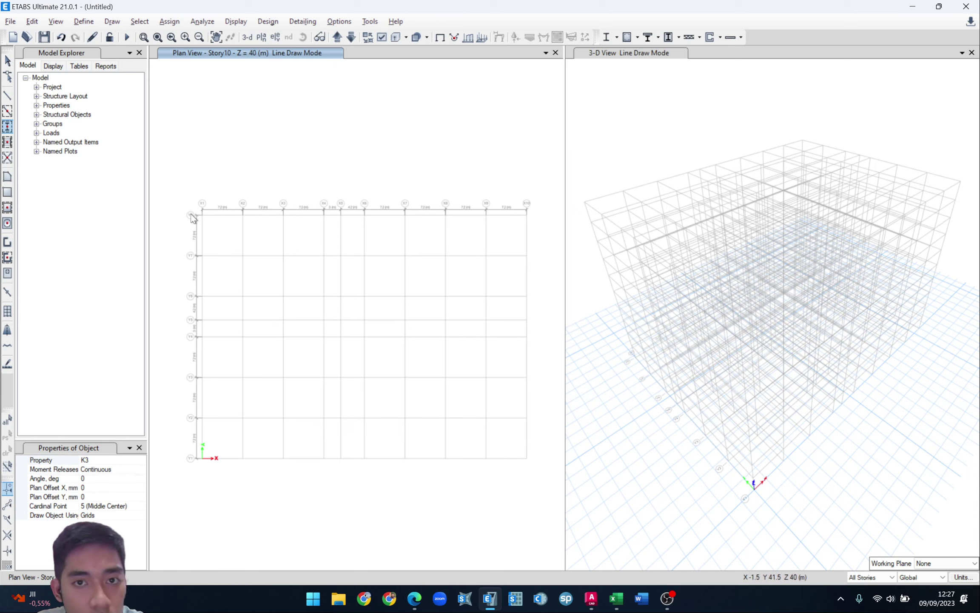
- Check the AutoCAD floor plan for the first column position and place a K3 column at grid point X1-Y2 in ETABS
mouse_move(261, 279)
mouse_down()
mouse_move(533, 482)
mouse_move(255, 260)
mouse_move(193, 195)
mouse_up()
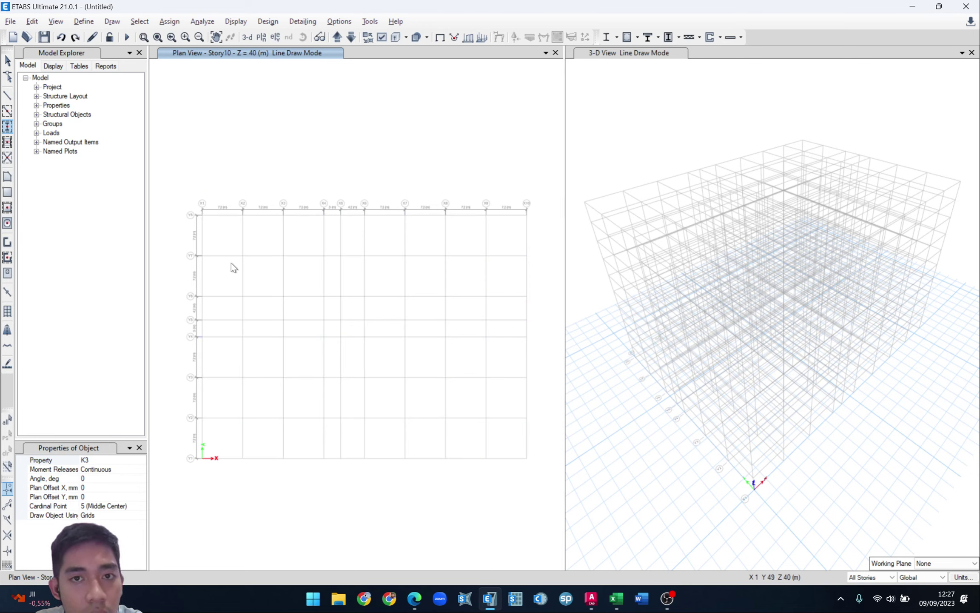
key(alt+Tab)
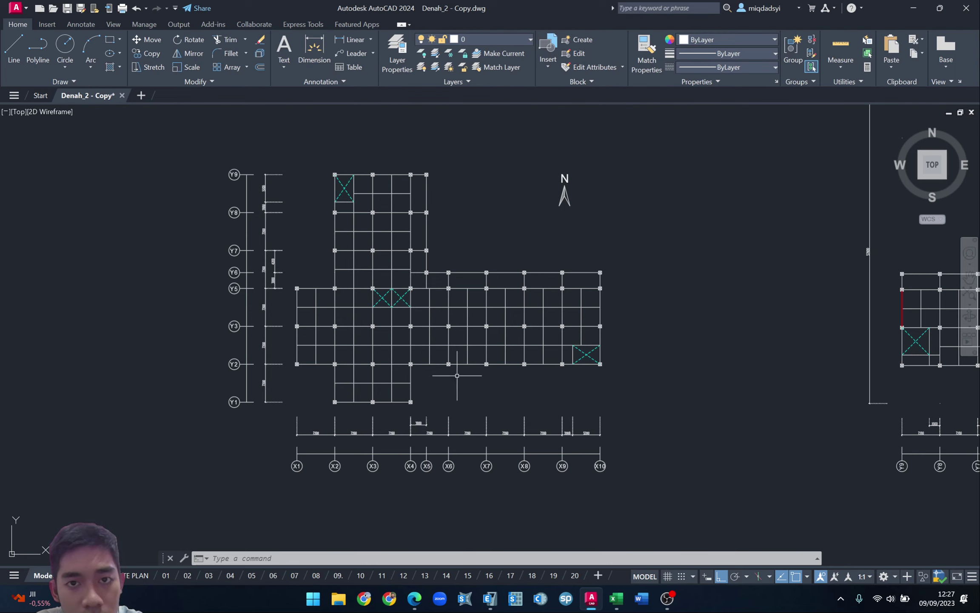
key(alt+Tab)
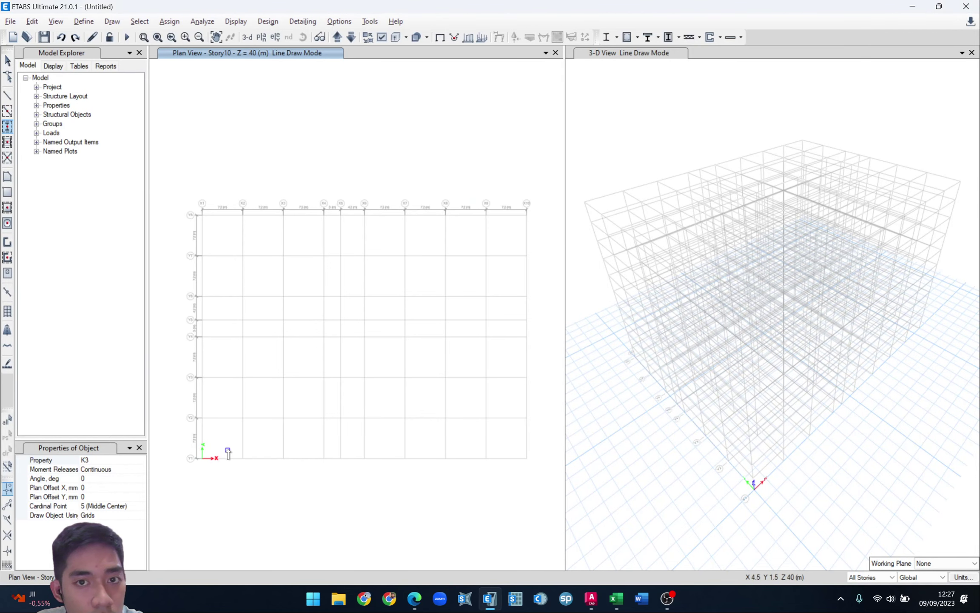
key(alt+Tab)
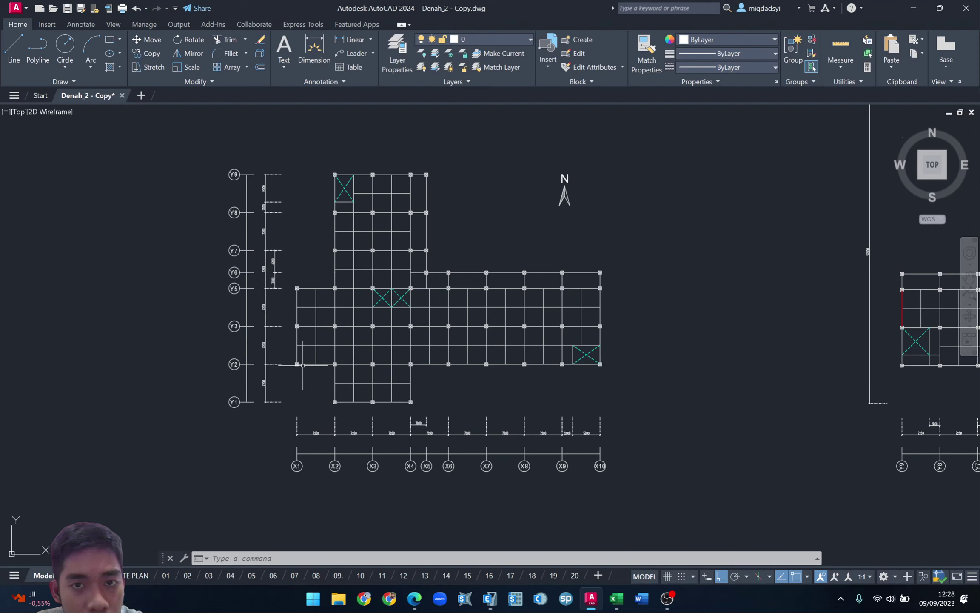
key(alt+Tab)
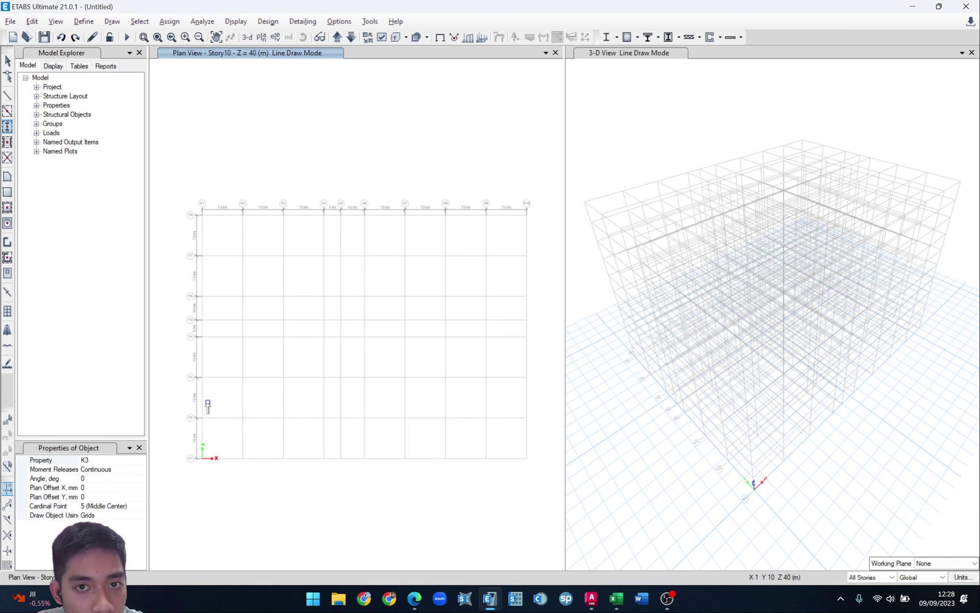
click(203, 418)
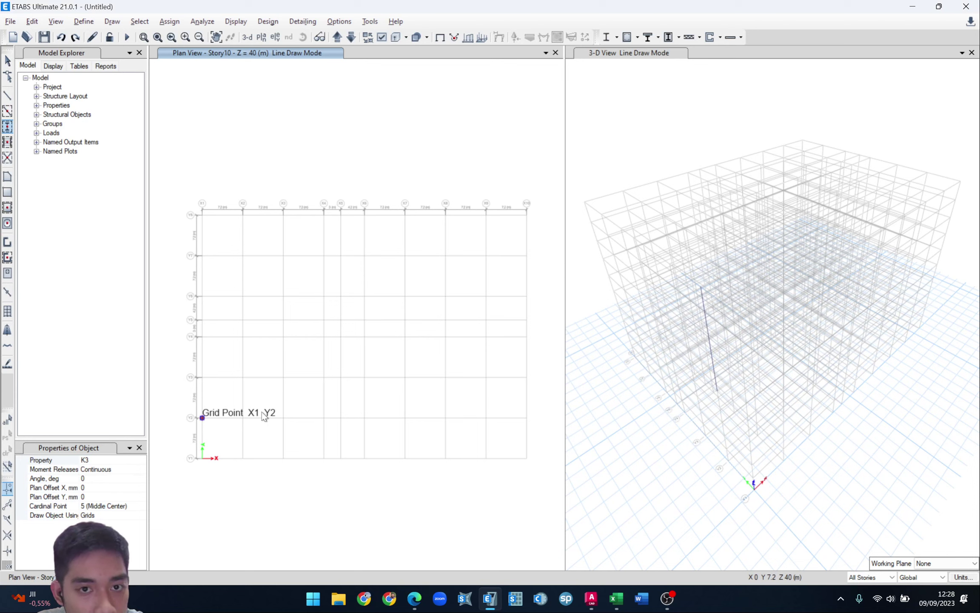
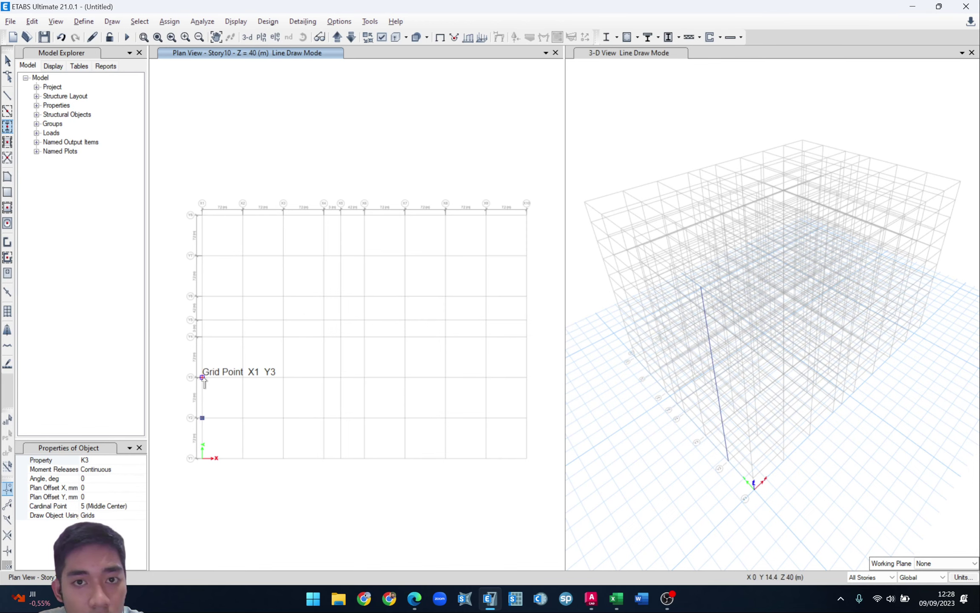
- Place K3 columns at grid points X1-Y3 and X1-Y4 in ETABS, checking the positions against the AutoCAD floor plan
scroll(203, 380, up, 6)
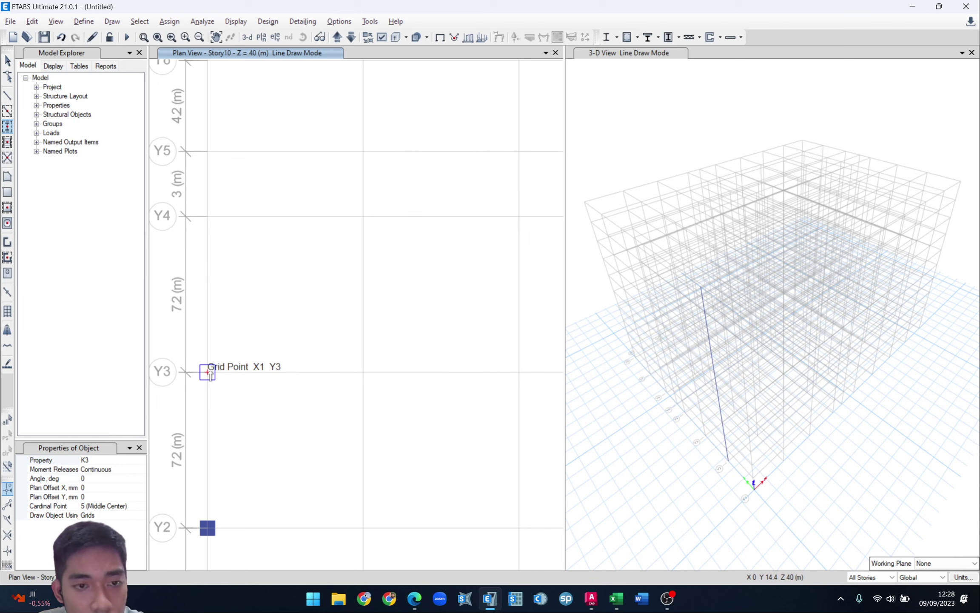
click(211, 376)
key(alt+Tab)
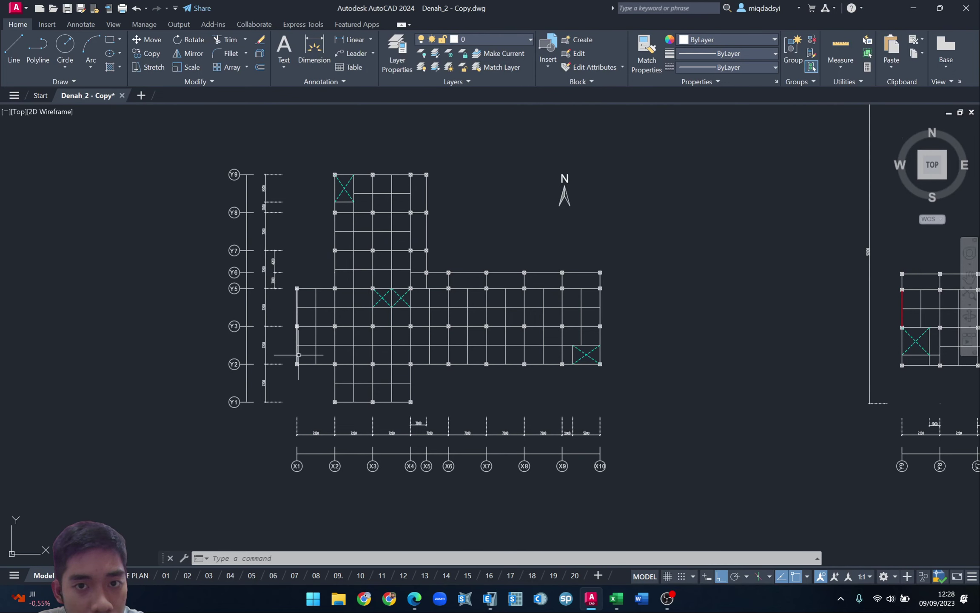
key(alt+Tab)
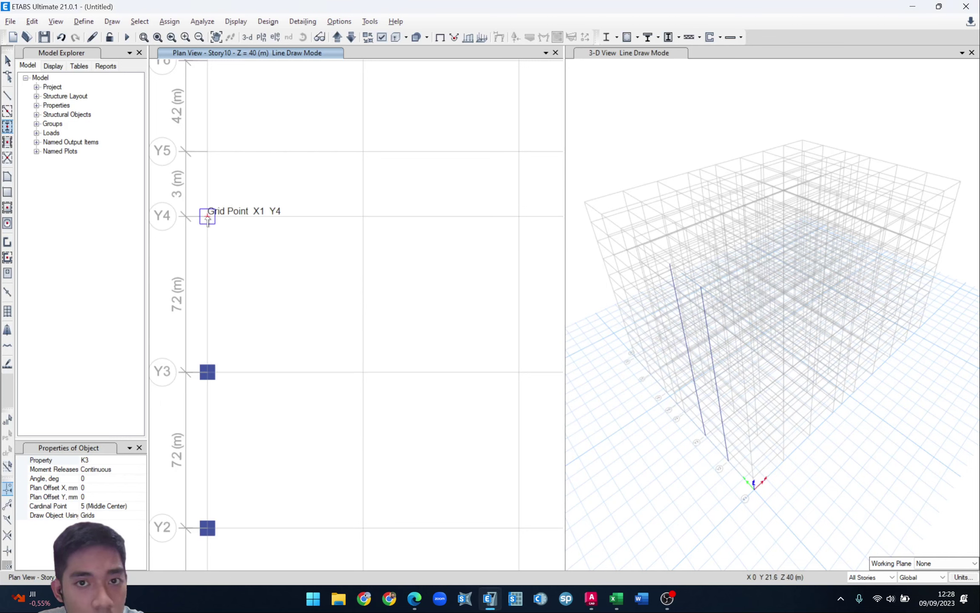
click(207, 217)
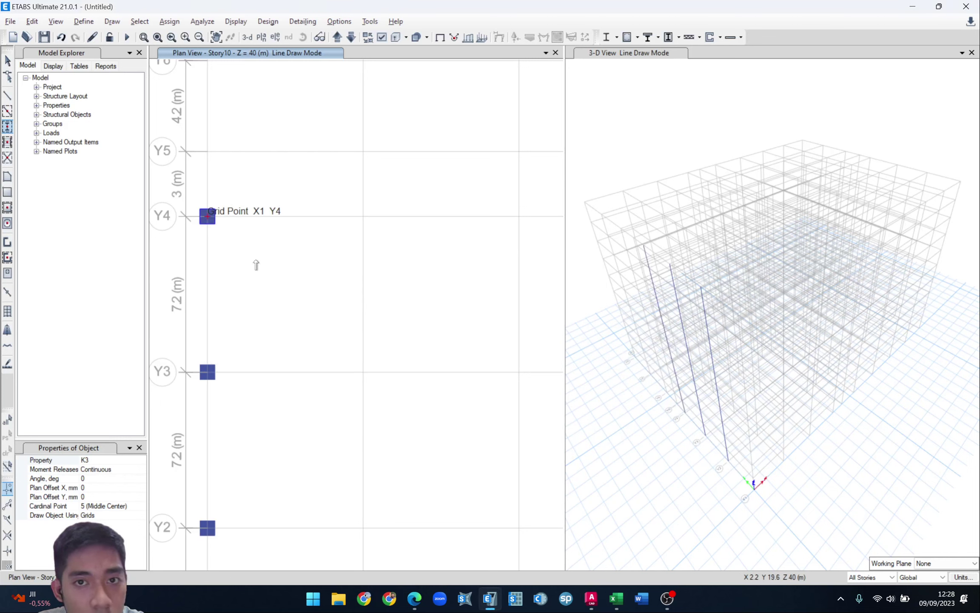
scroll(256, 264, down, 2)
key(alt+Tab)
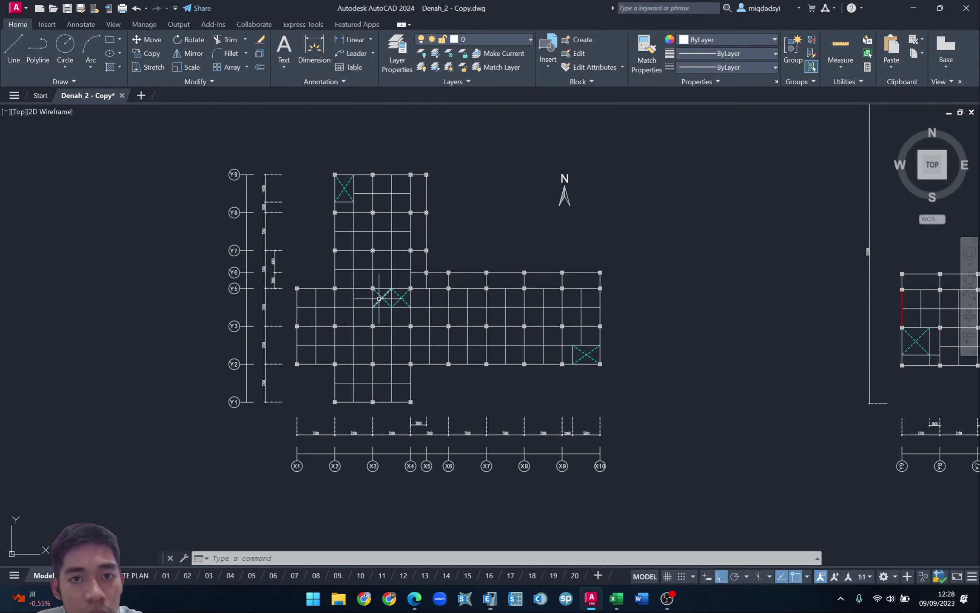
key(alt+Tab)
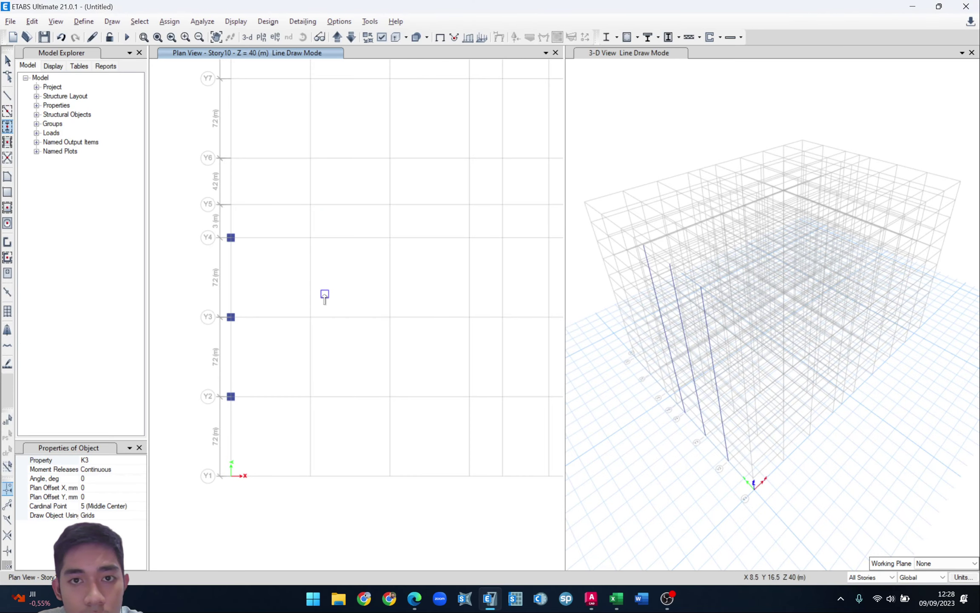
scroll(323, 294, down, 3)
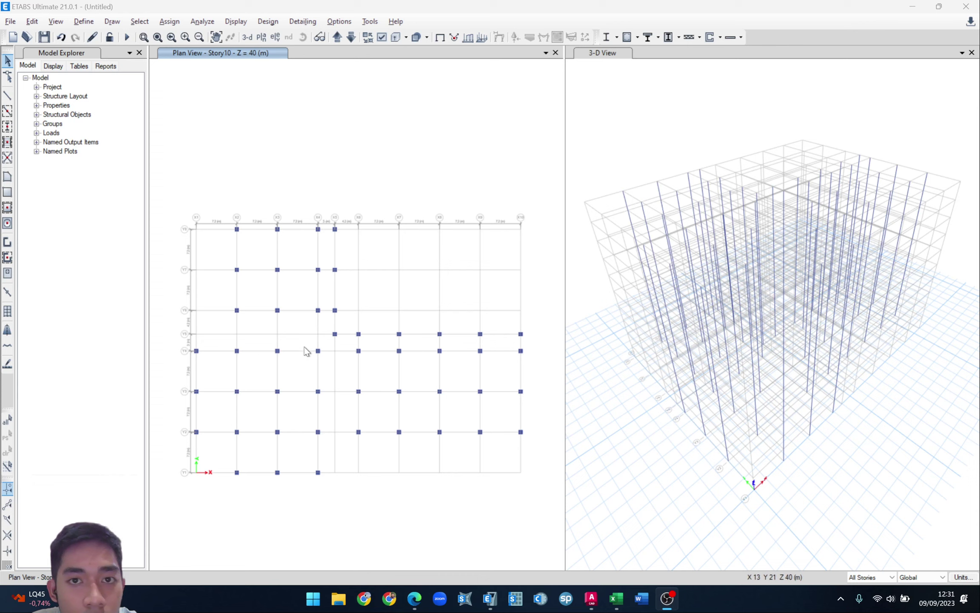
- Switch the plan view's story scope from All Stories to One Story
click(876, 577)
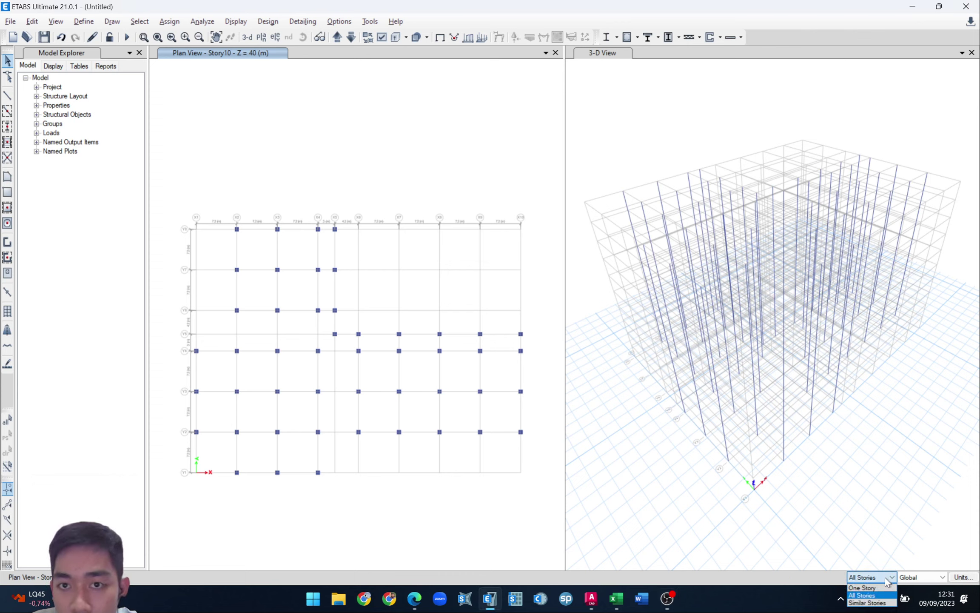
click(817, 578)
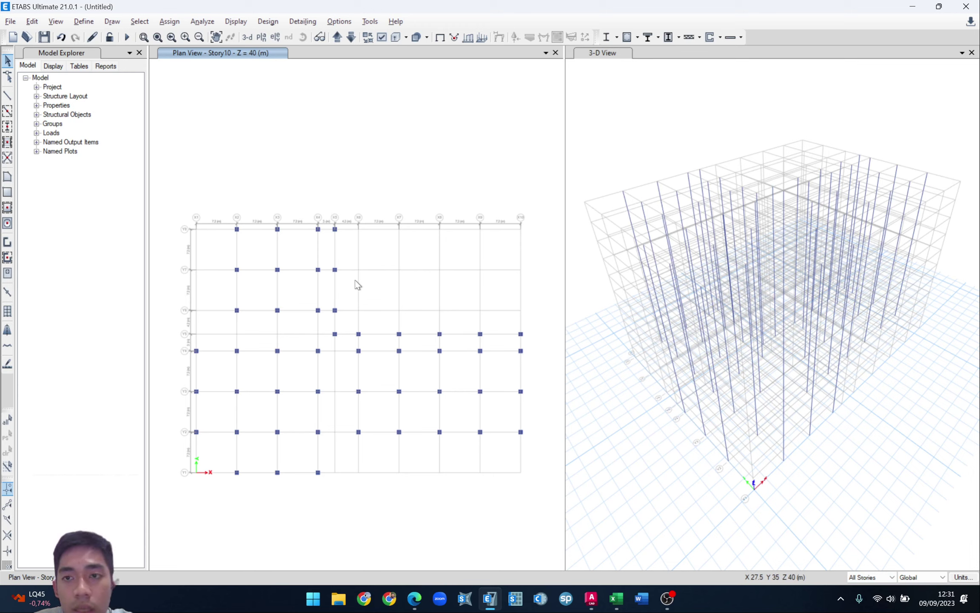
click(866, 577)
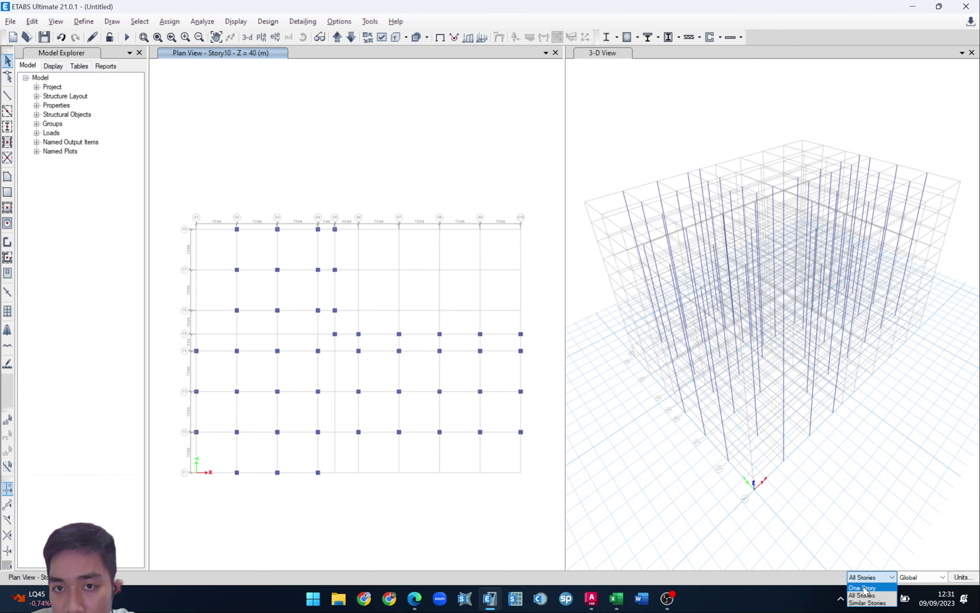
click(862, 587)
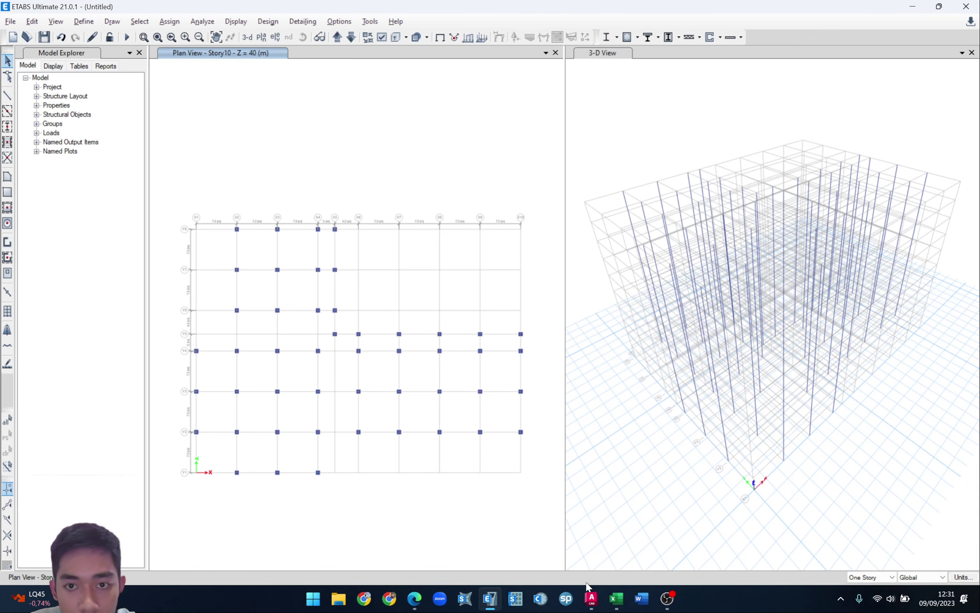
- Switch to Excel, check the K1 column's floor and dimensions in the Preliminary Kolom table, and return to ETABS
click(617, 599)
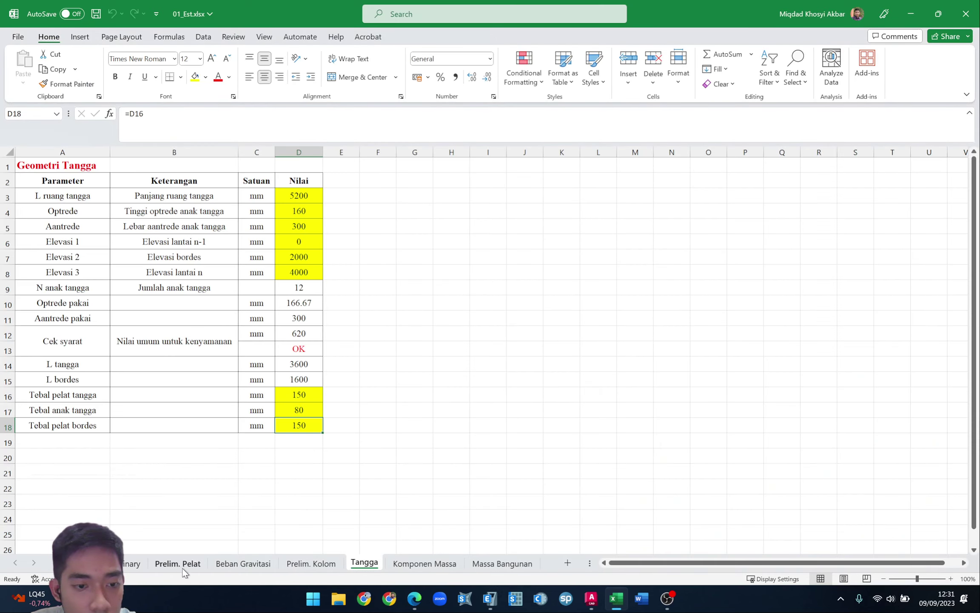
click(134, 564)
click(175, 565)
click(134, 565)
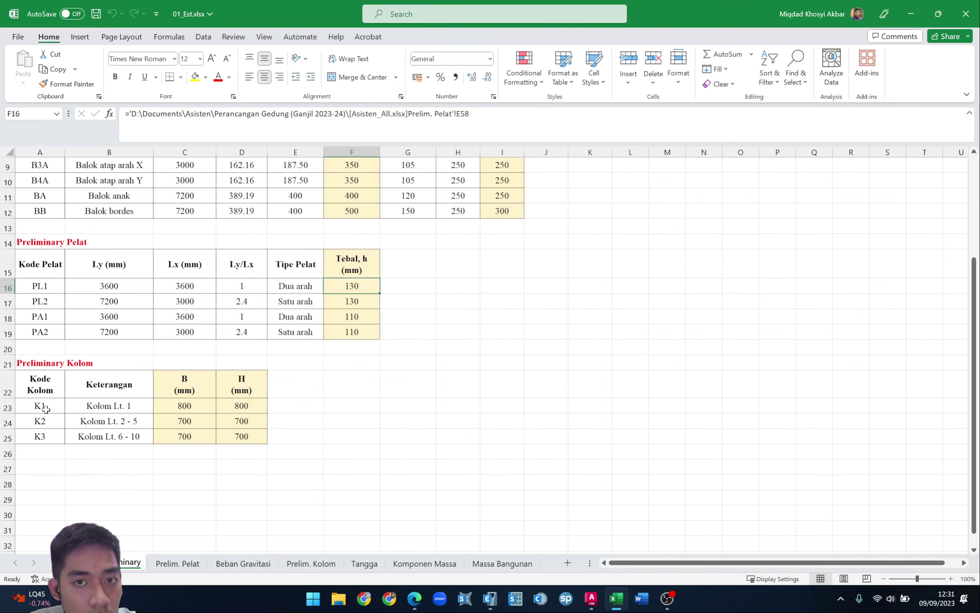
click(43, 408)
click(98, 408)
drag(44, 407, 255, 408)
click(389, 406)
click(910, 14)
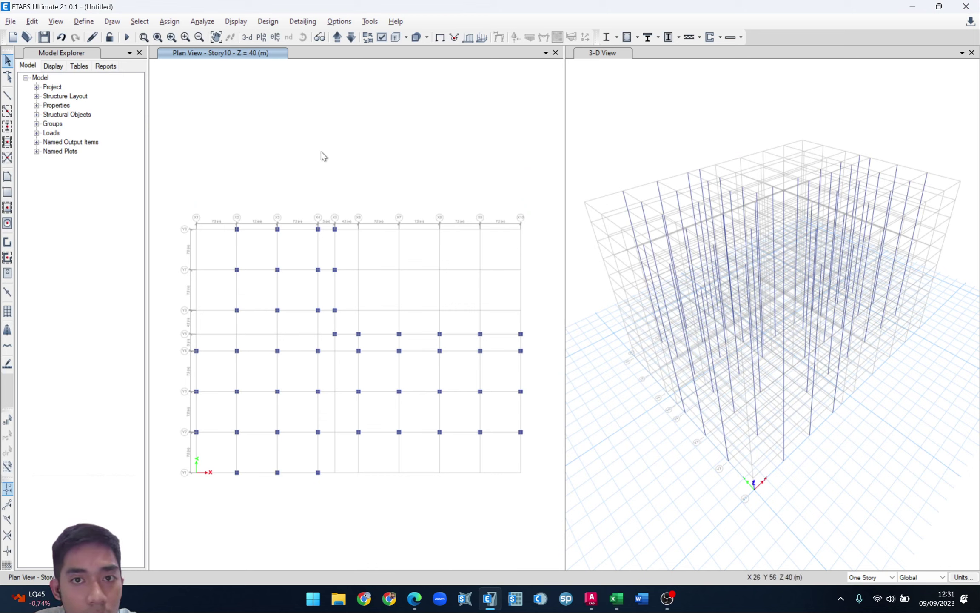
- Switch the plan view to the Story1 level at Z = 4 m
click(352, 37)
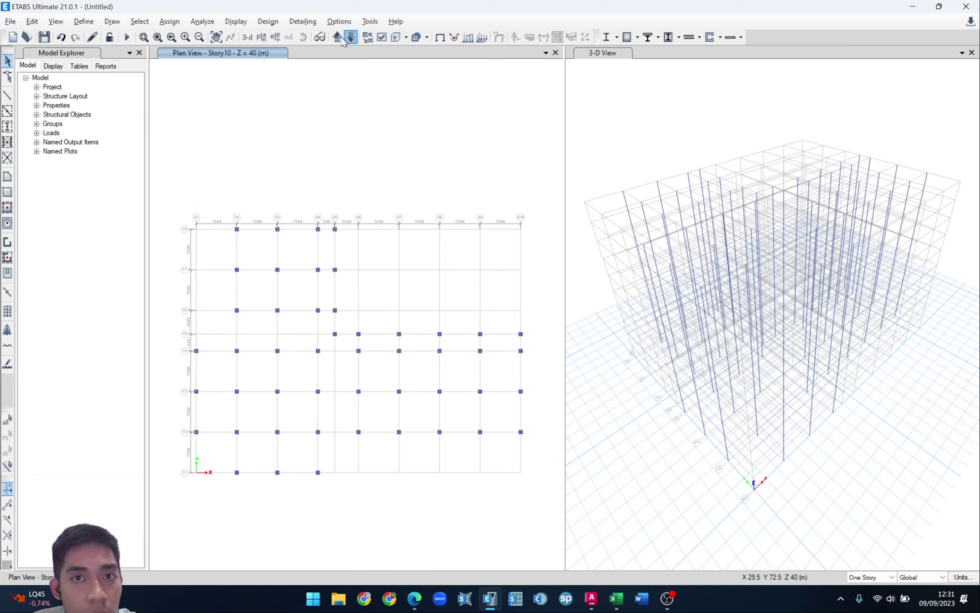
click(337, 37)
click(337, 37)
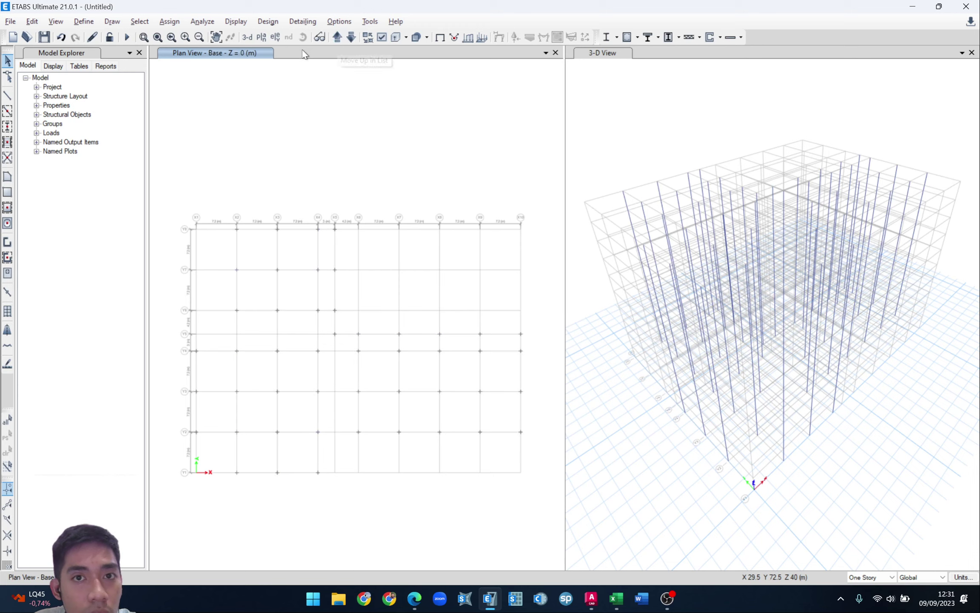
click(335, 41)
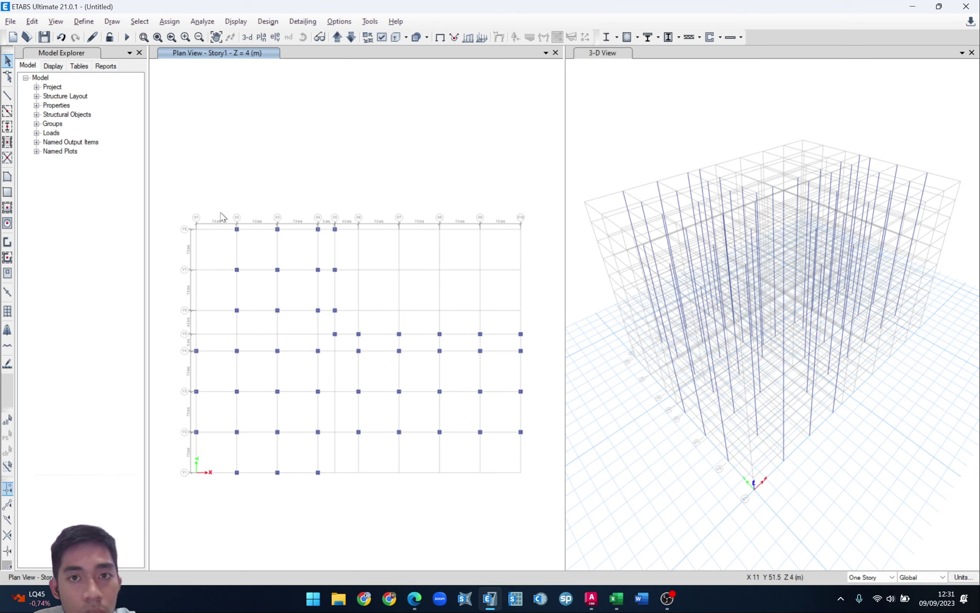
drag(411, 383, 541, 502)
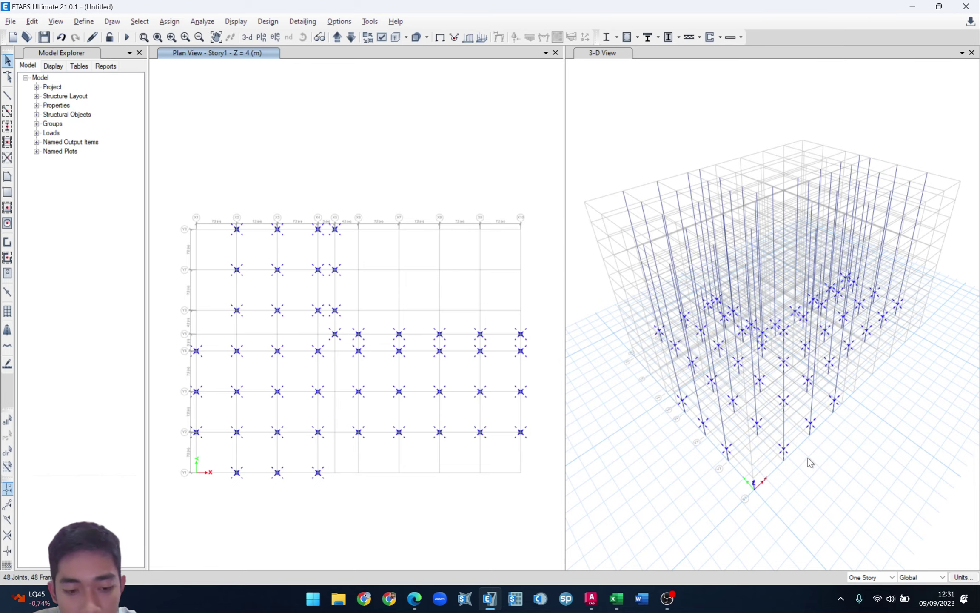
shift+middle_drag(808, 459, 808, 398)
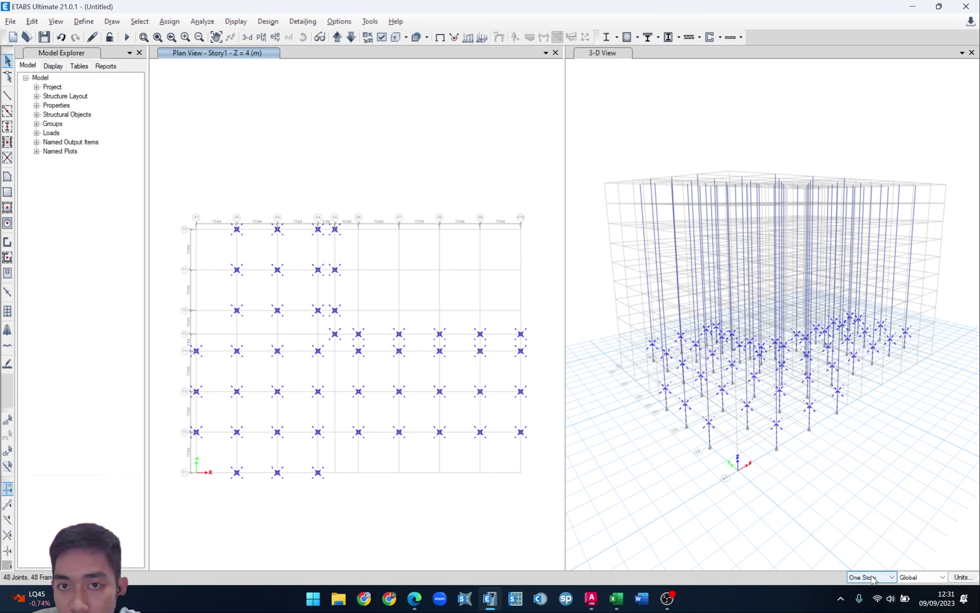
click(394, 530)
click(864, 577)
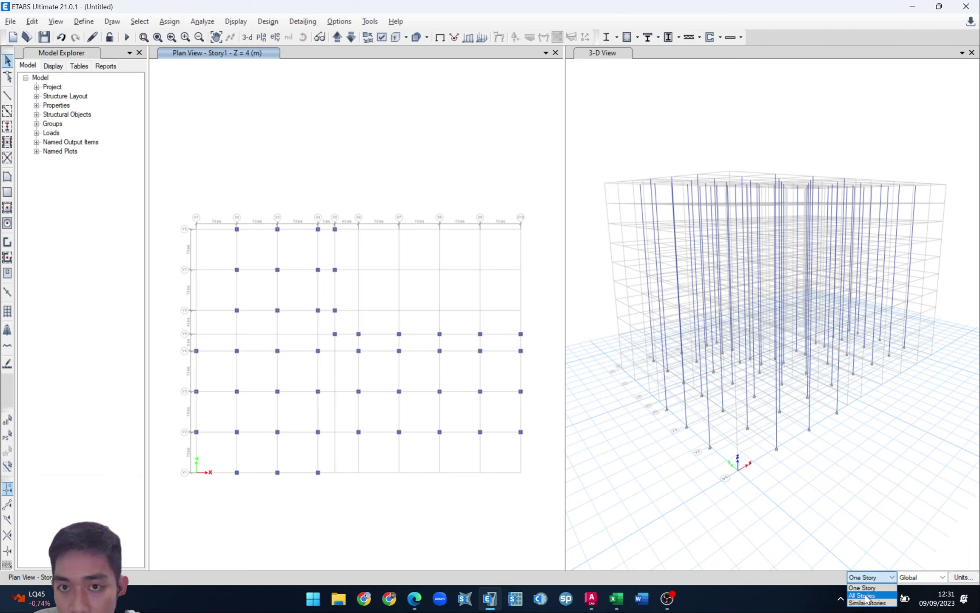
click(866, 600)
drag(165, 191, 530, 517)
click(752, 313)
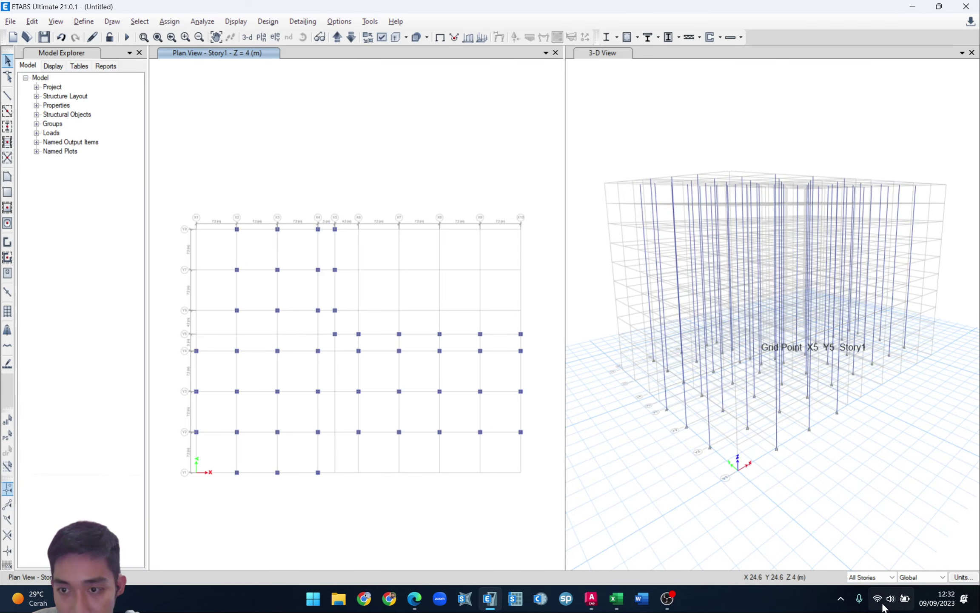
click(870, 578)
click(868, 588)
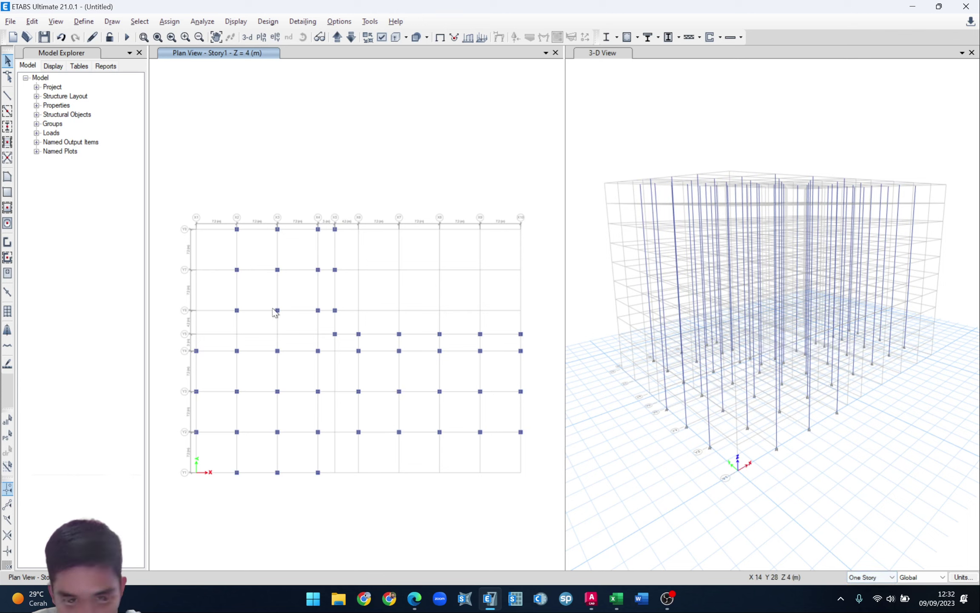
- Select all columns on Story1 and assign them the K1 frame section property
drag(176, 212, 531, 513)
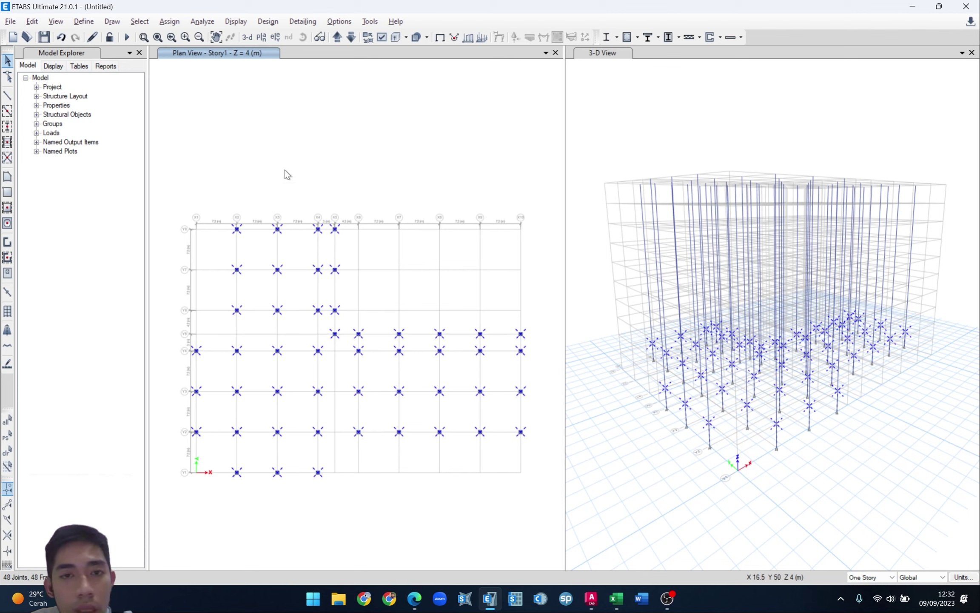
click(170, 22)
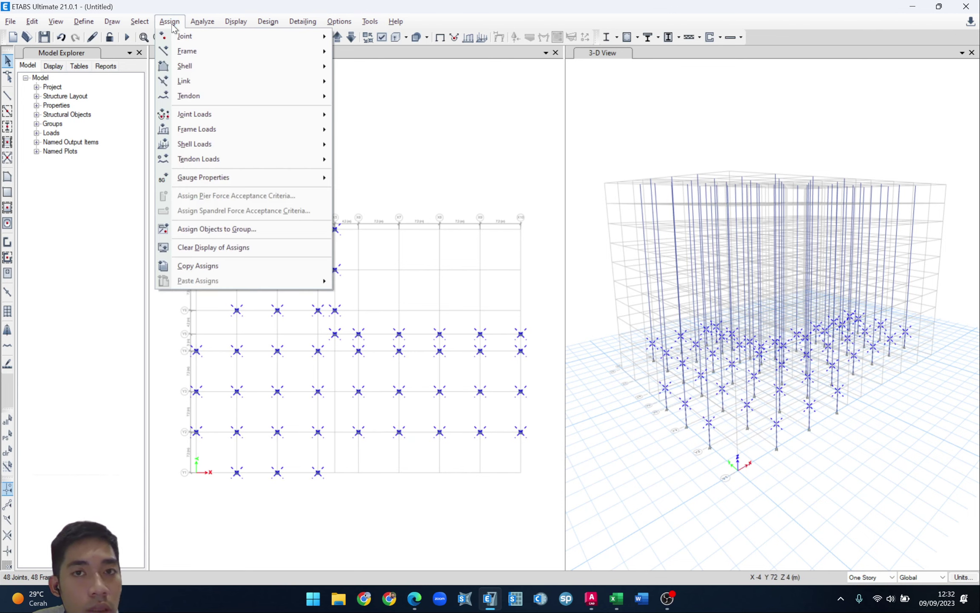
mouse_move(182, 36)
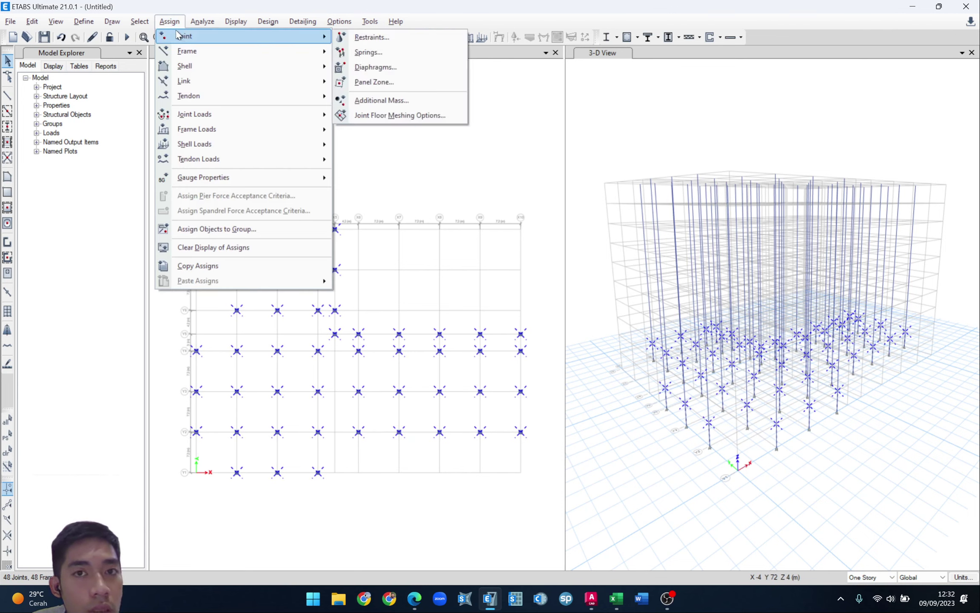
mouse_move(202, 53)
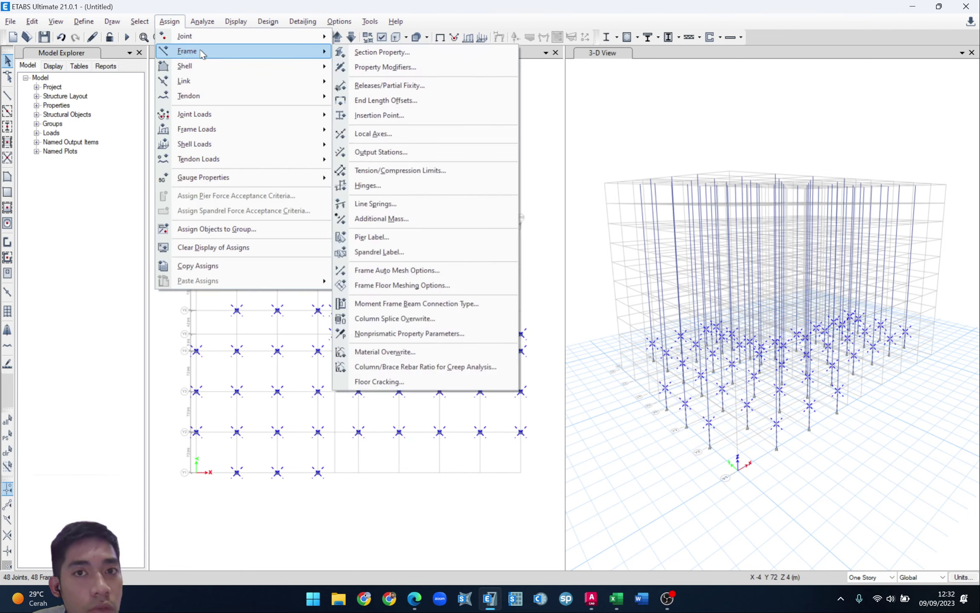
click(397, 52)
click(433, 305)
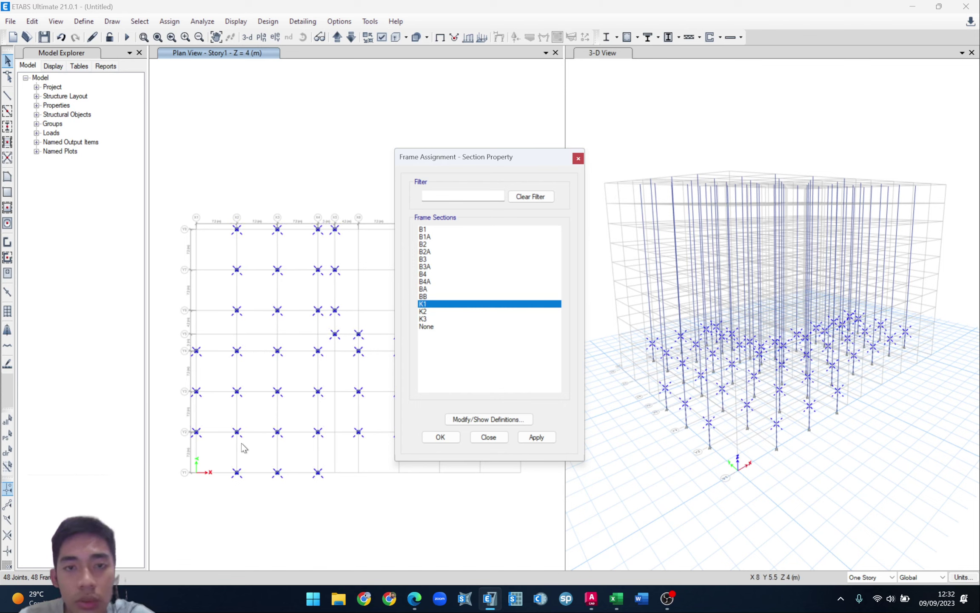
click(536, 437)
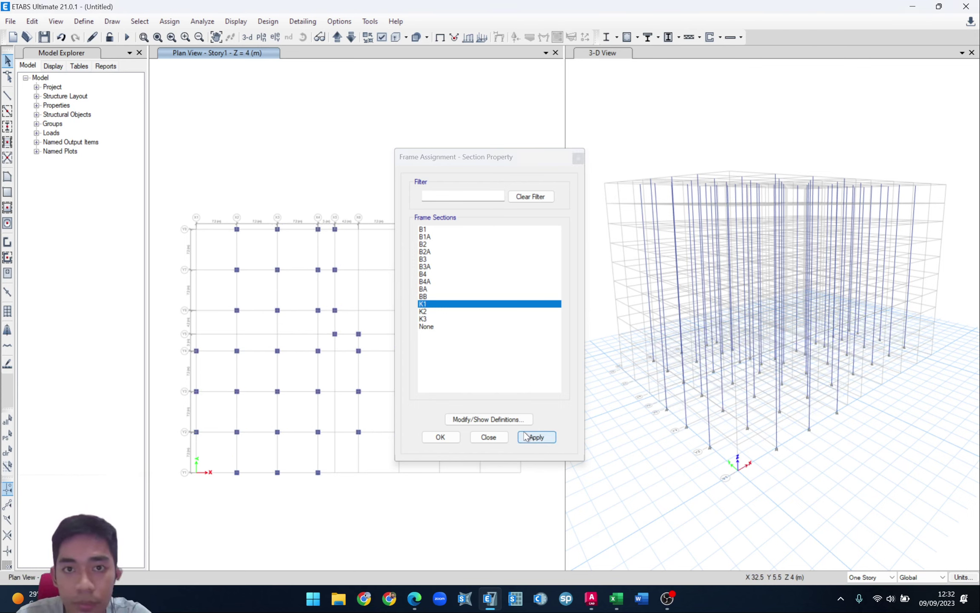
click(489, 437)
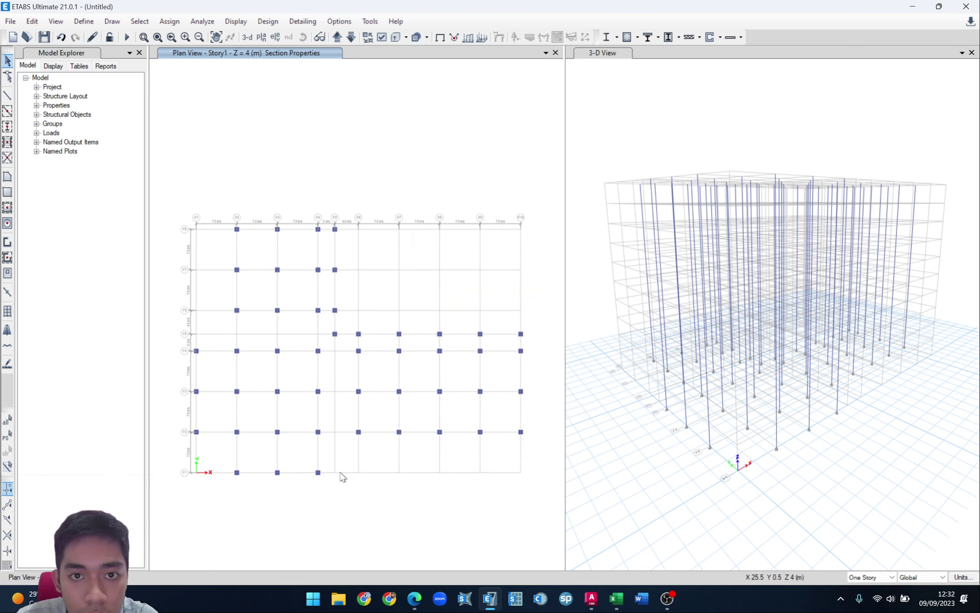
- Review the geometry, loads and assignments of the joint at grid point X4-Y1 on Story1, and close its information
drag(309, 465, 333, 495)
right_click(319, 473)
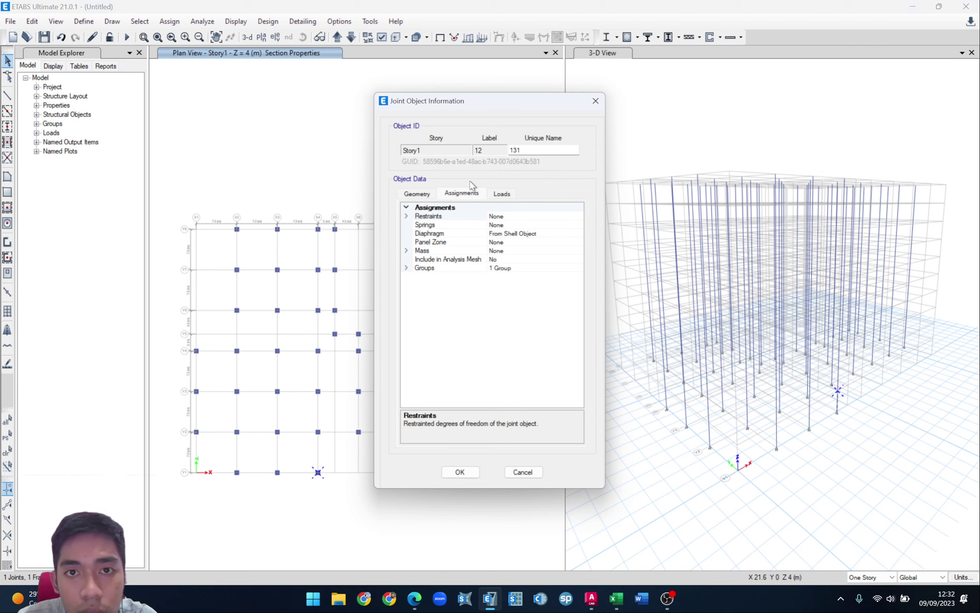
click(417, 193)
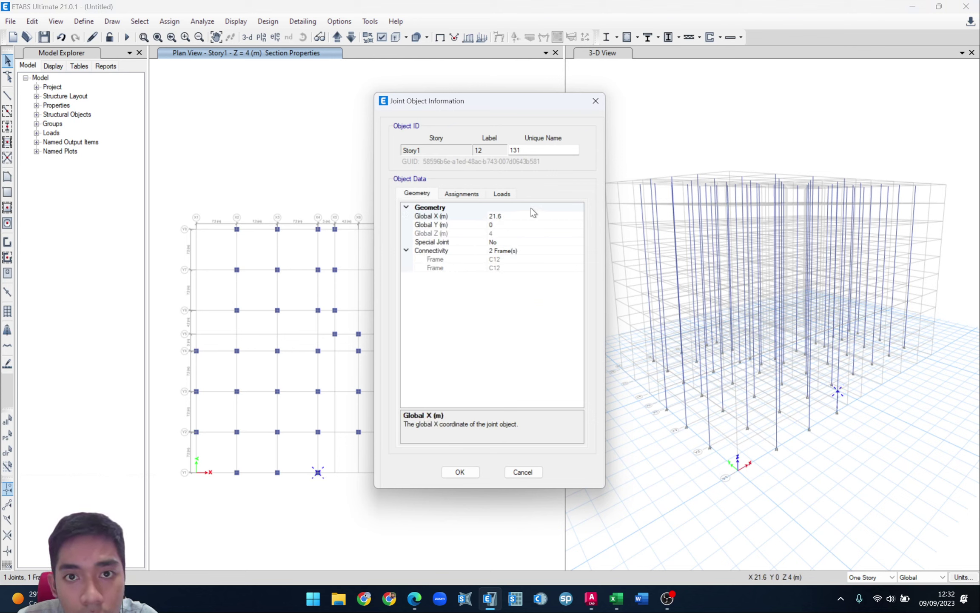
click(502, 194)
click(462, 193)
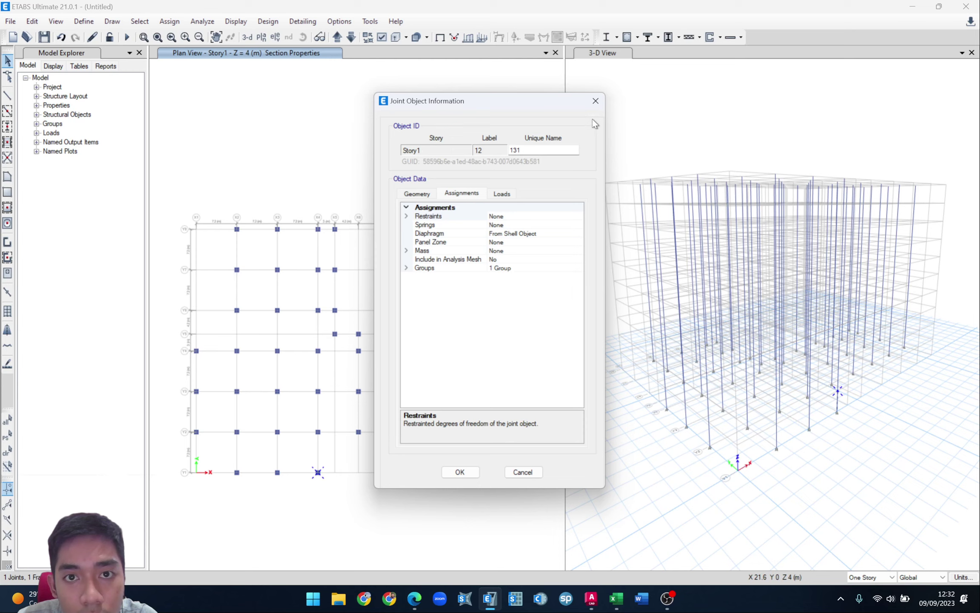
click(595, 101)
- Check the section property assigned to the Story1 column at X4-Y1 by opening its column information from the 3-D view
scroll(323, 475, up, 4)
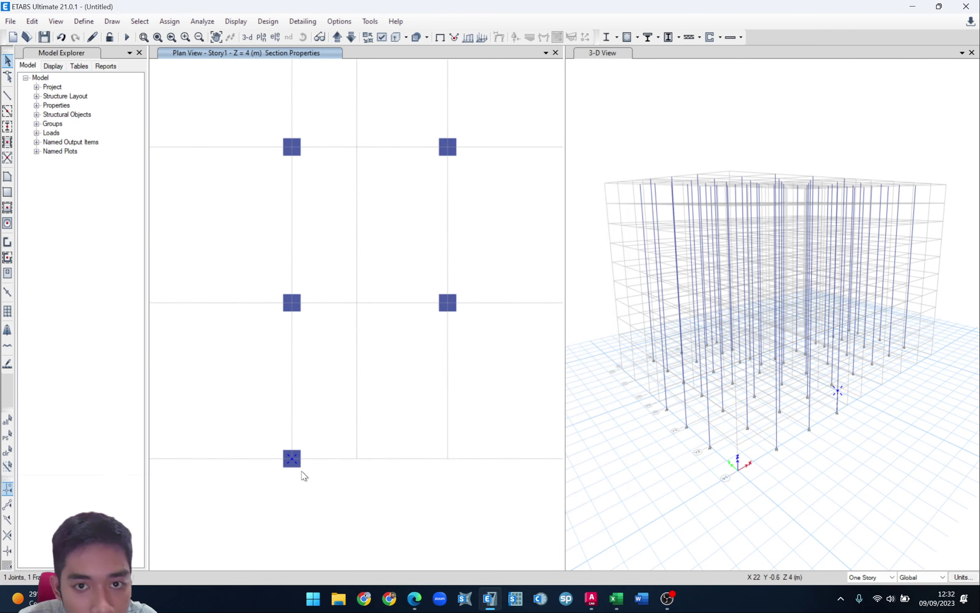
drag(276, 446, 328, 483)
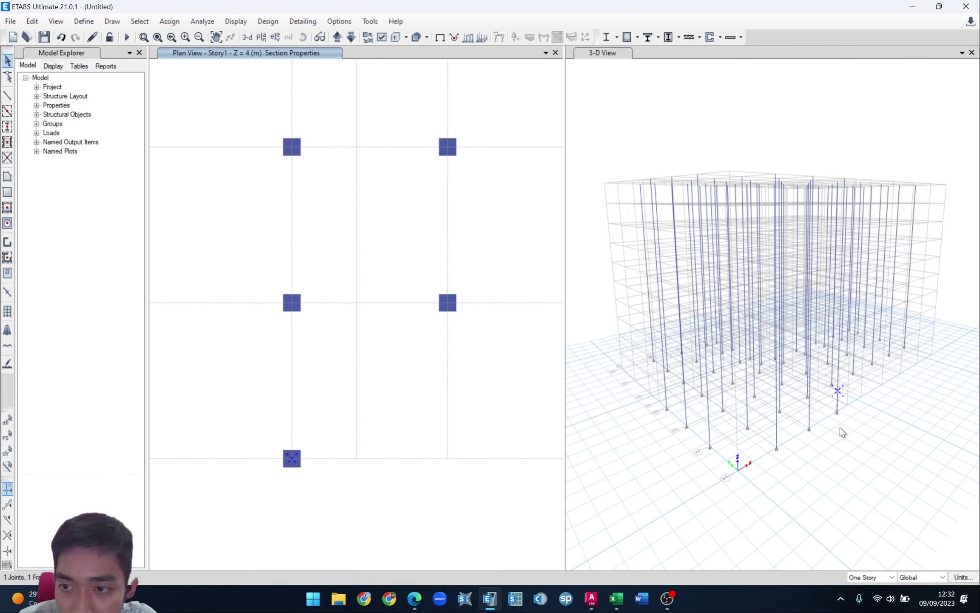
right_click(837, 404)
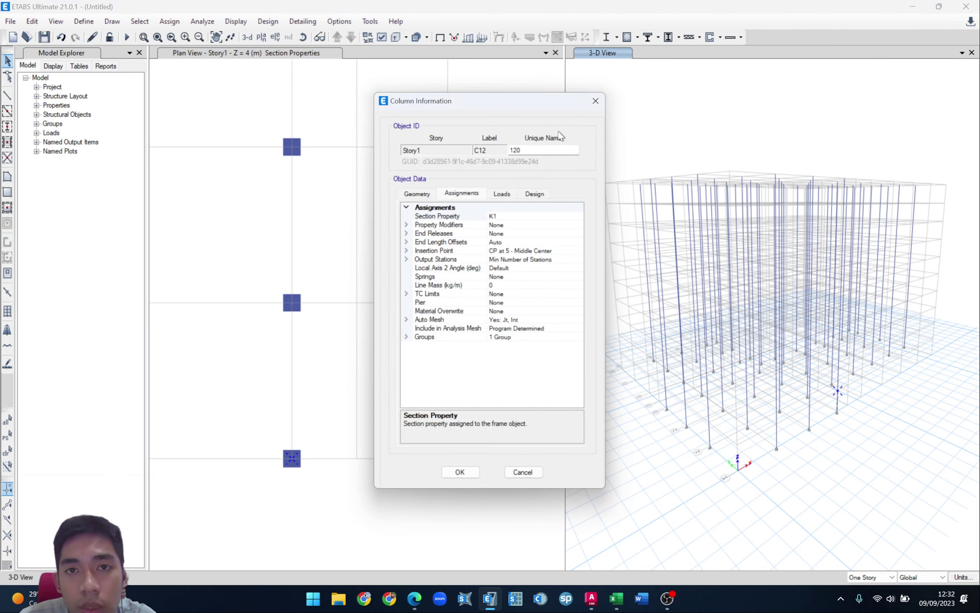
click(595, 101)
- Switch to Excel, check which floors use the K2 column in the Preliminary Kolom table, and return to ETABS
scroll(417, 388, down, 2)
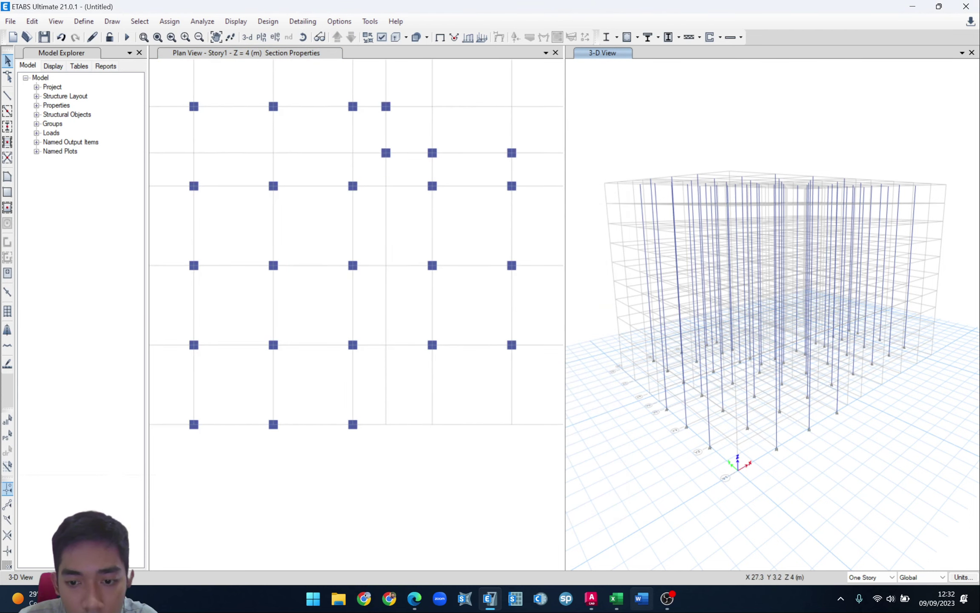
click(616, 599)
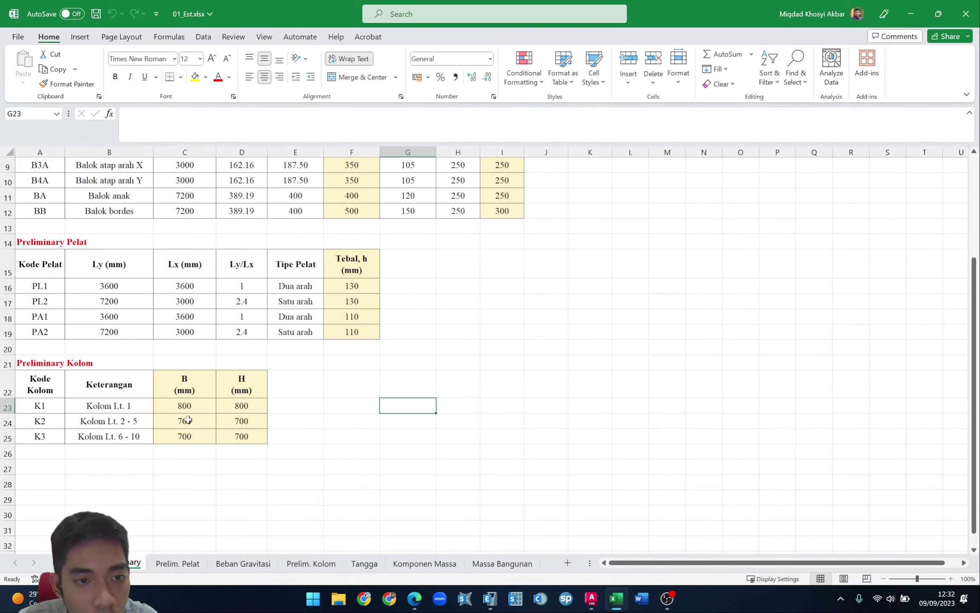
key(alt+Tab)
- Select all columns on Story2 through Story5, one plan level at a time, and assign them the K2 frame section property
scroll(437, 253, down, 3)
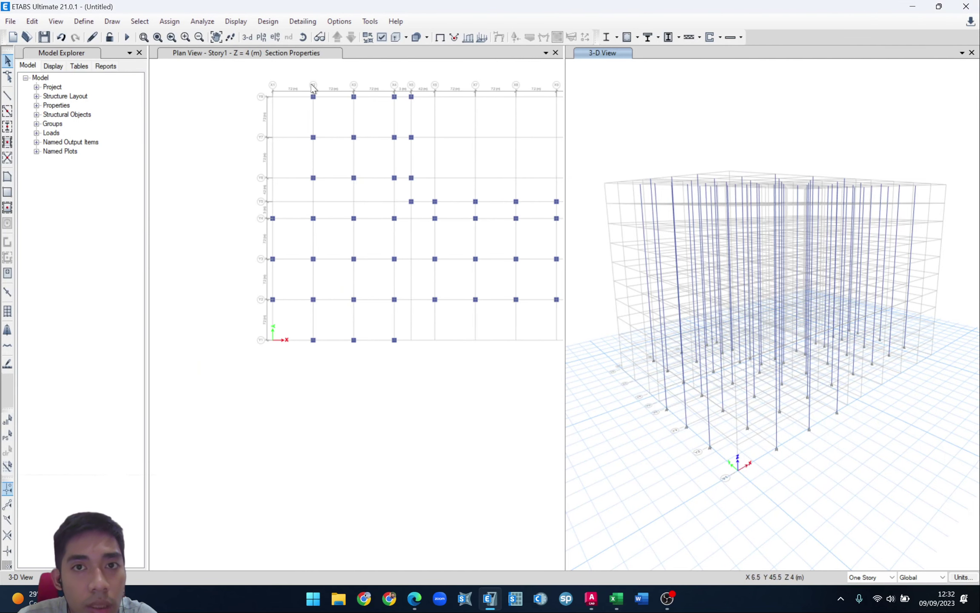
middle_drag(308, 144, 257, 211)
click(291, 87)
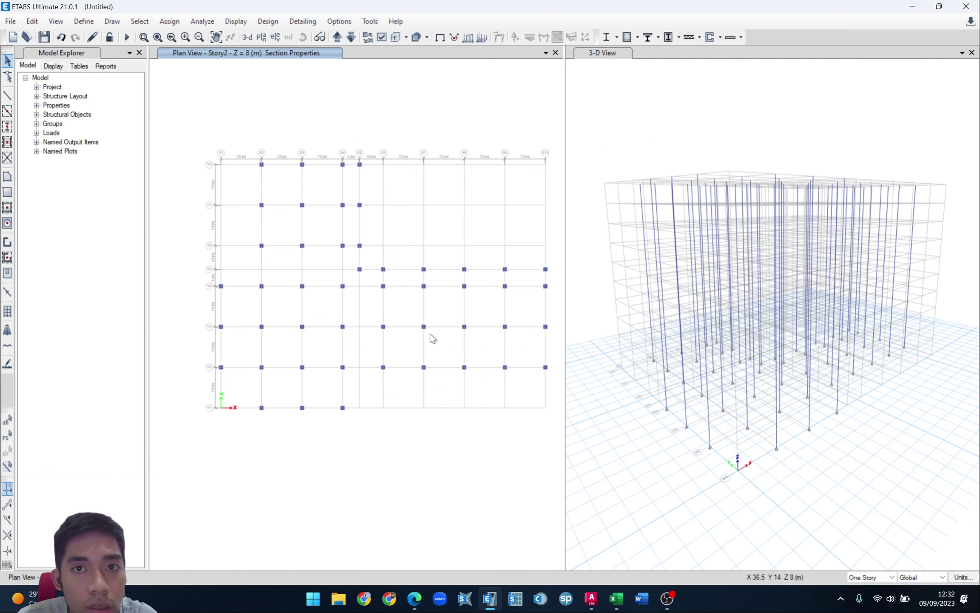
drag(188, 169, 536, 466)
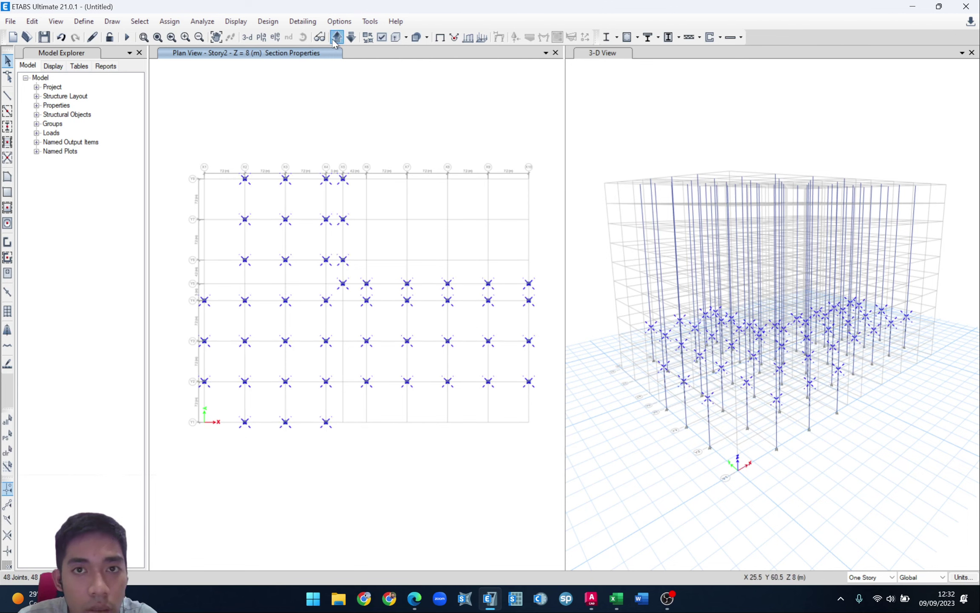
drag(486, 382, 549, 460)
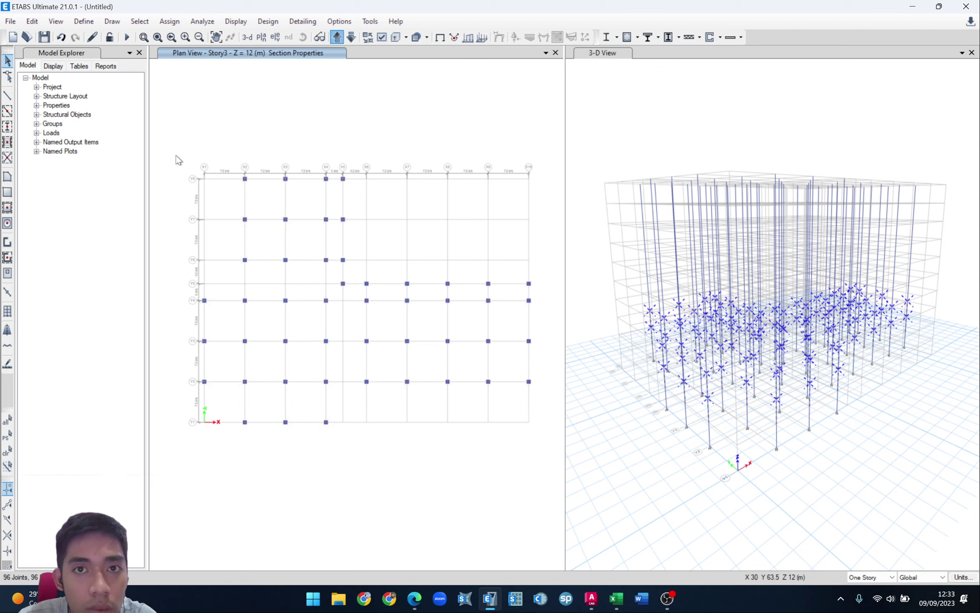
drag(157, 147, 526, 452)
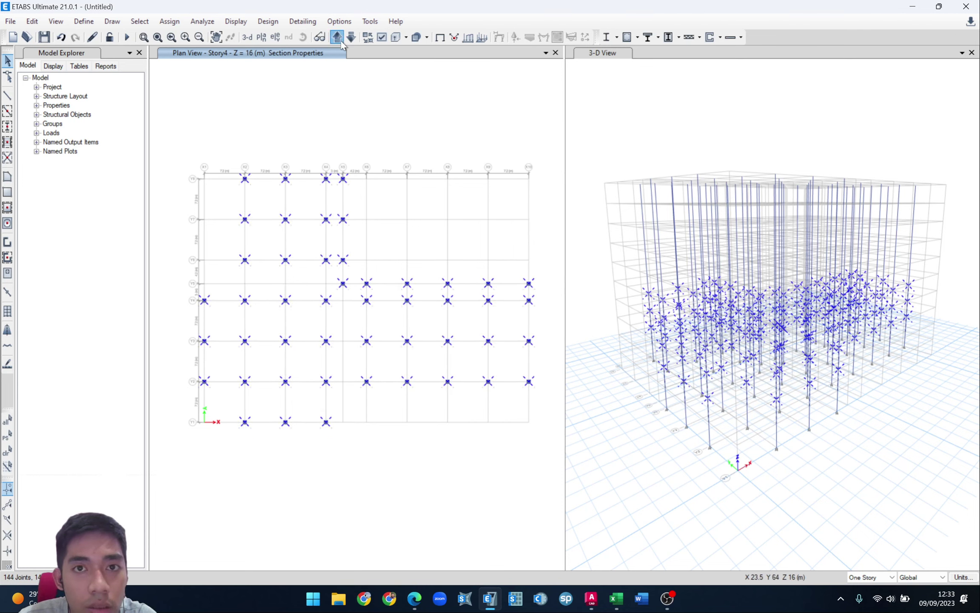
drag(180, 138, 546, 451)
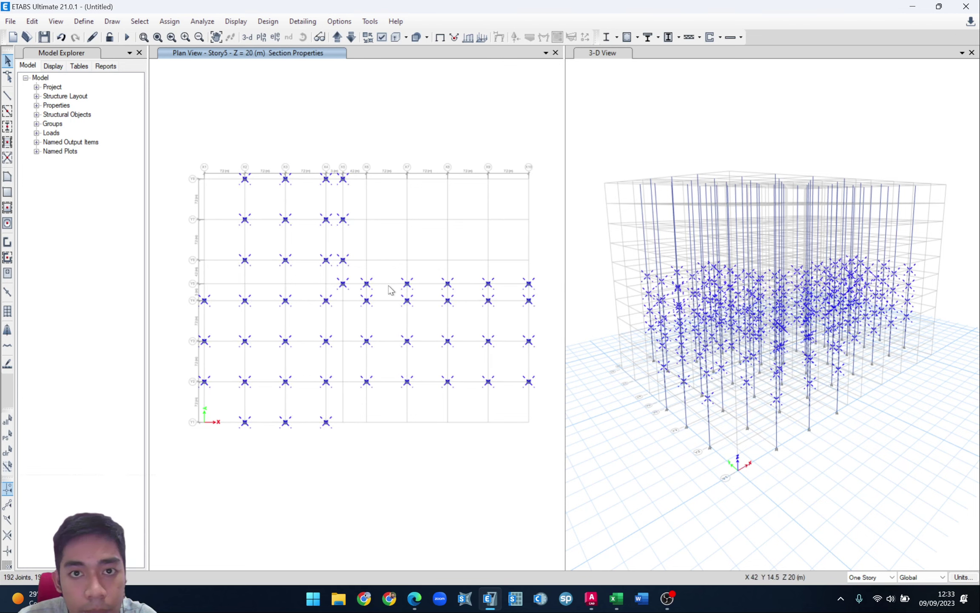
click(169, 21)
mouse_move(200, 51)
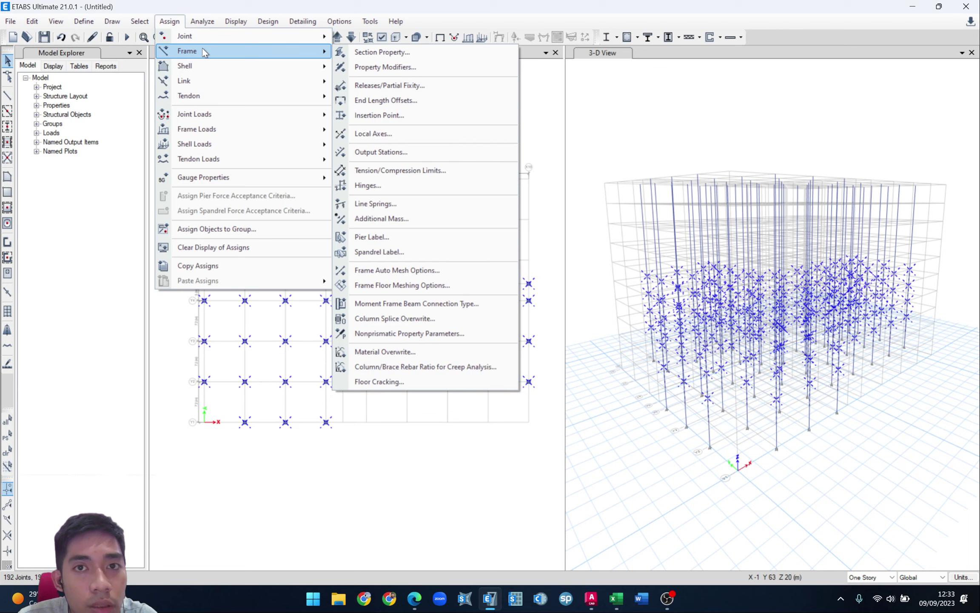
click(371, 51)
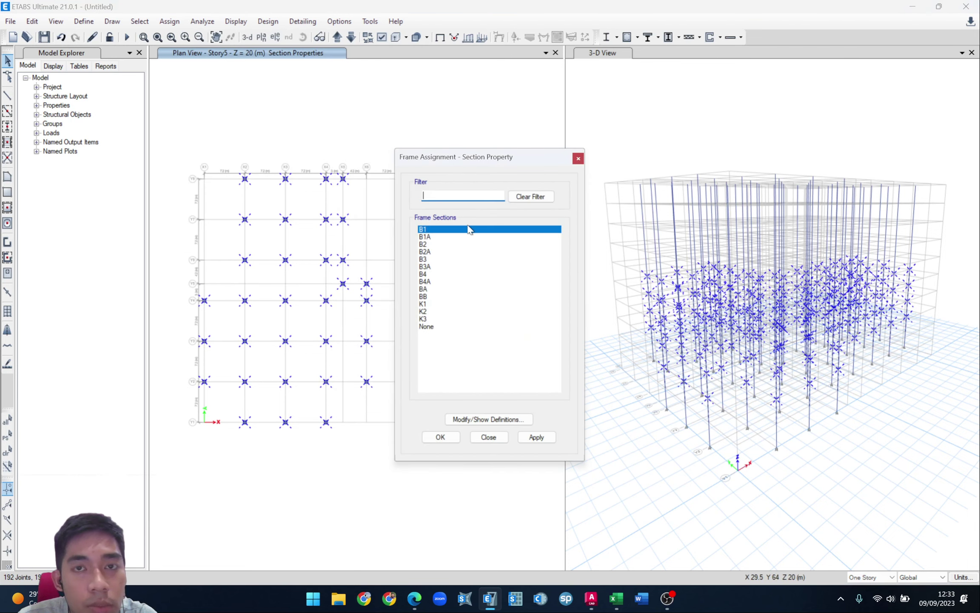
click(429, 312)
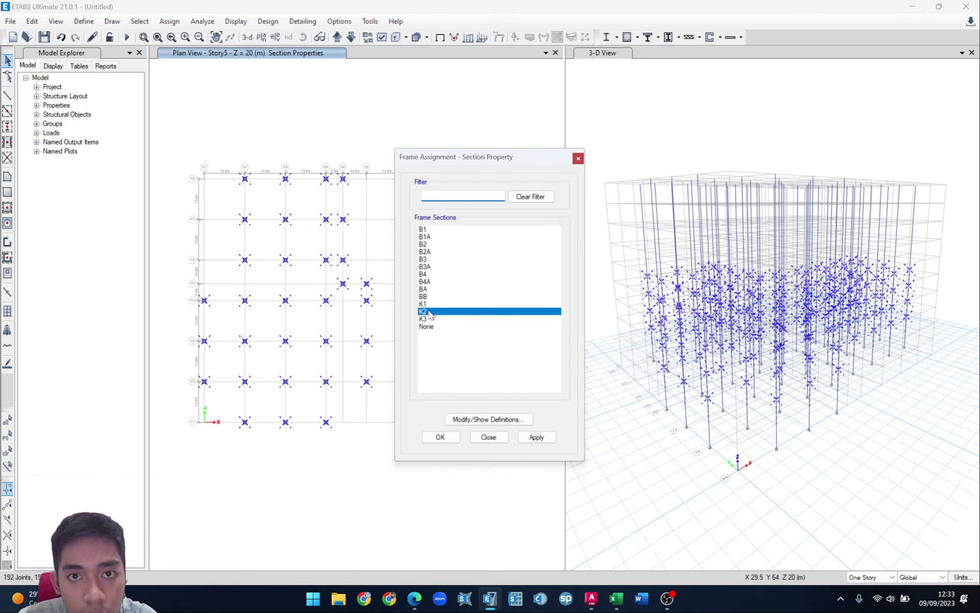
click(540, 441)
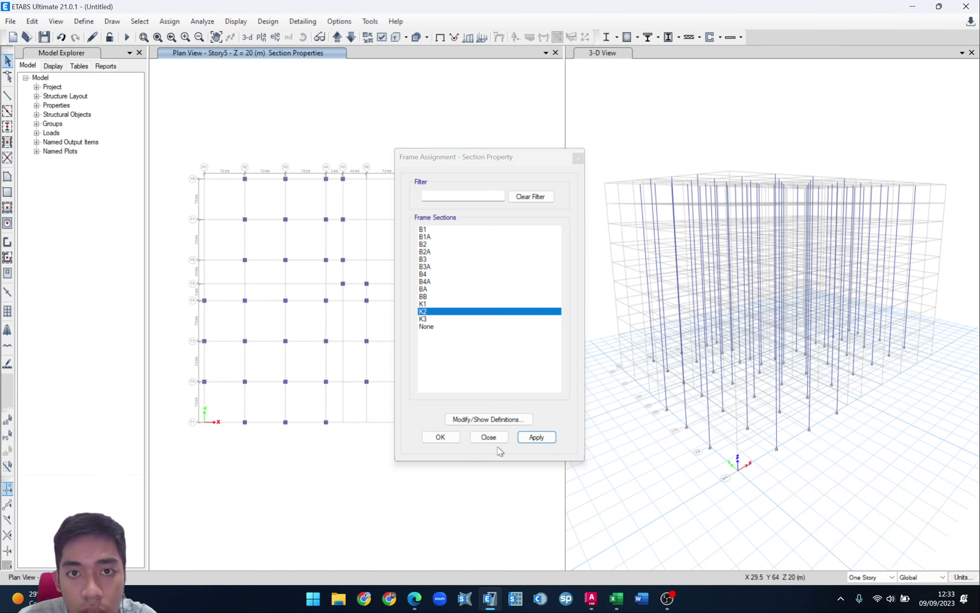
click(486, 435)
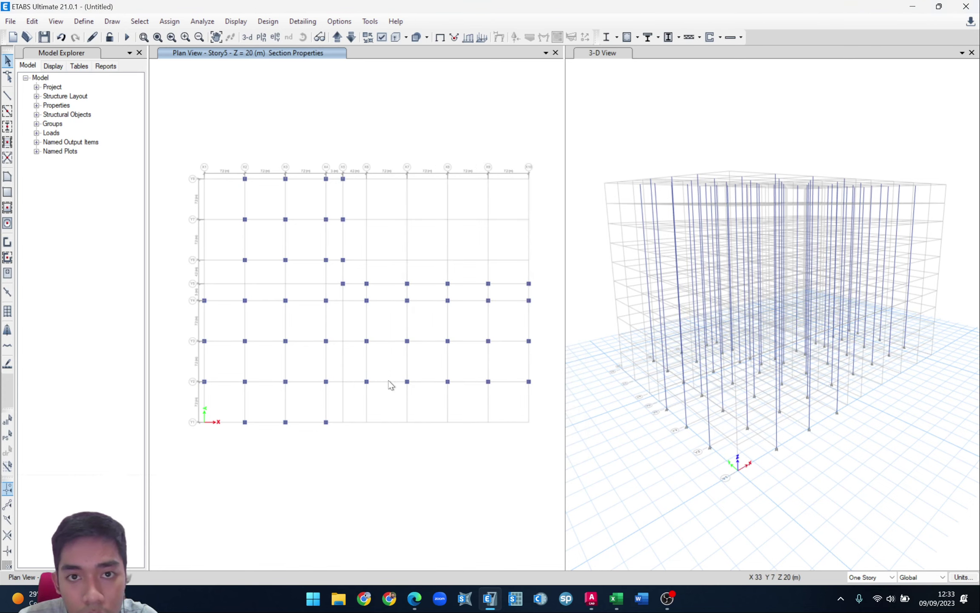
- Check the section property assigned to the Story5 column at X2-Y1 by opening its column information from the 3-D view
right_click(367, 381)
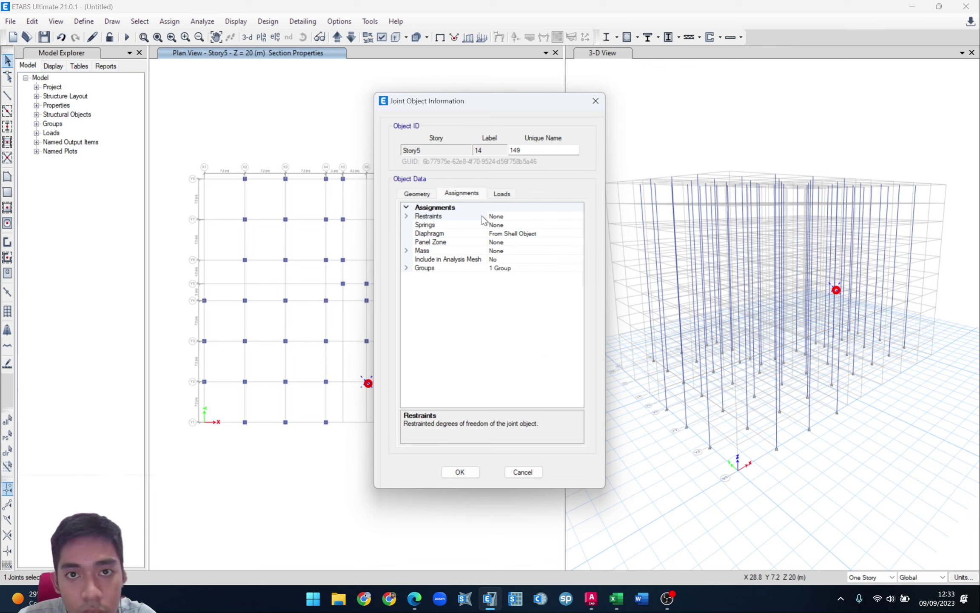
click(520, 464)
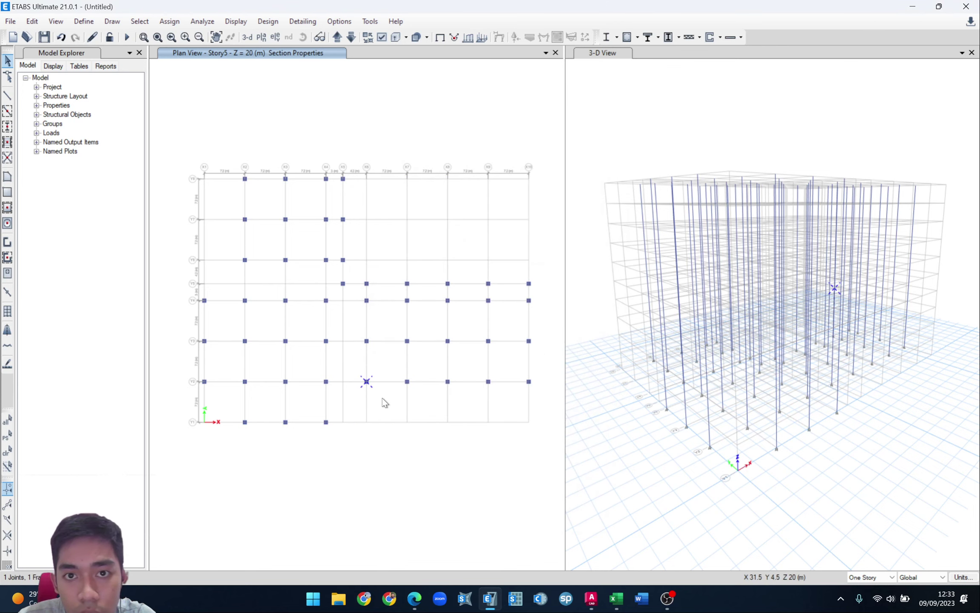
drag(223, 409, 271, 456)
scroll(788, 322, up, 5)
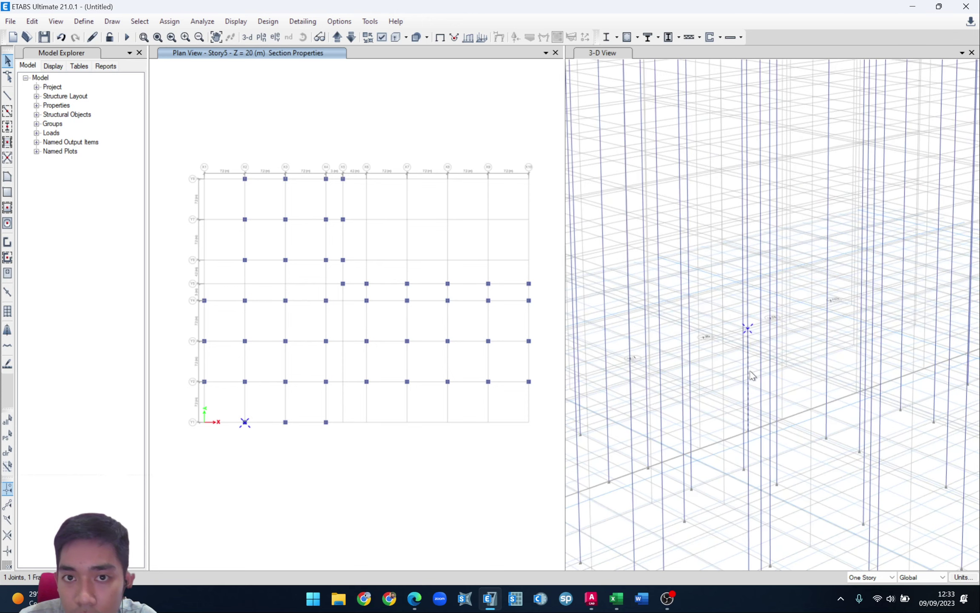
right_click(749, 380)
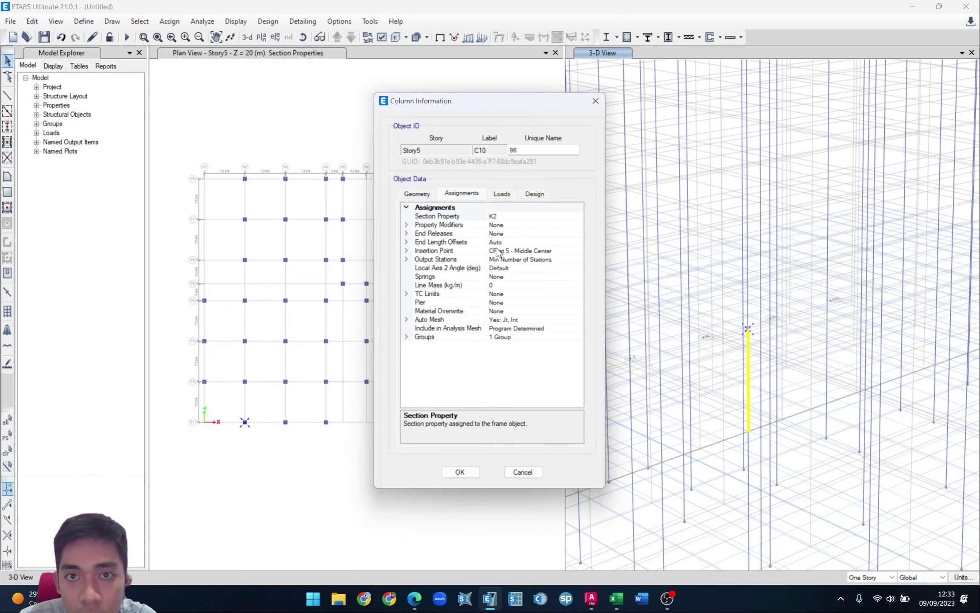
click(595, 101)
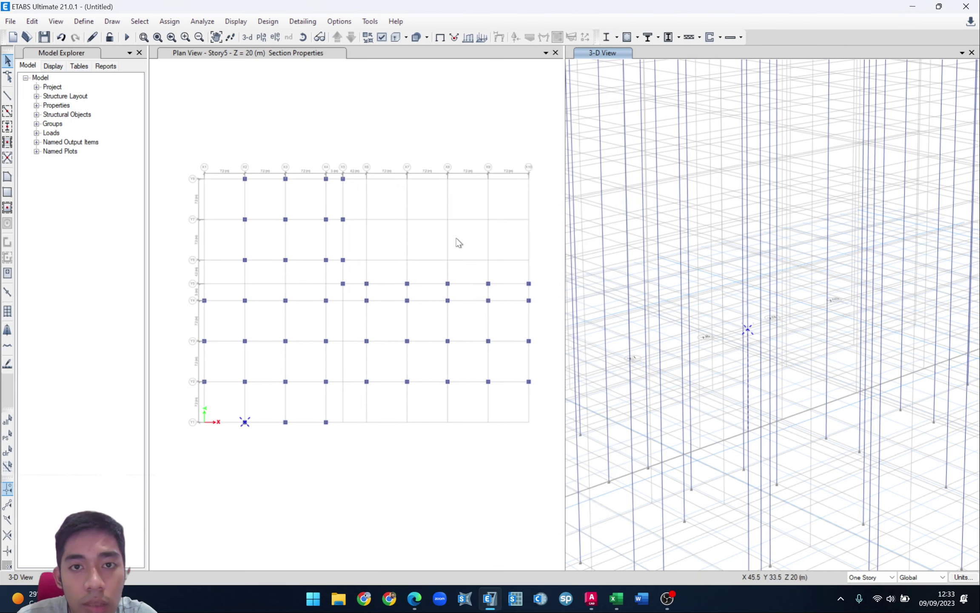
- Select all joints on the Base plan and assign them fixed restraints, with translation and rotation restrained about X, Y and Z
click(300, 59)
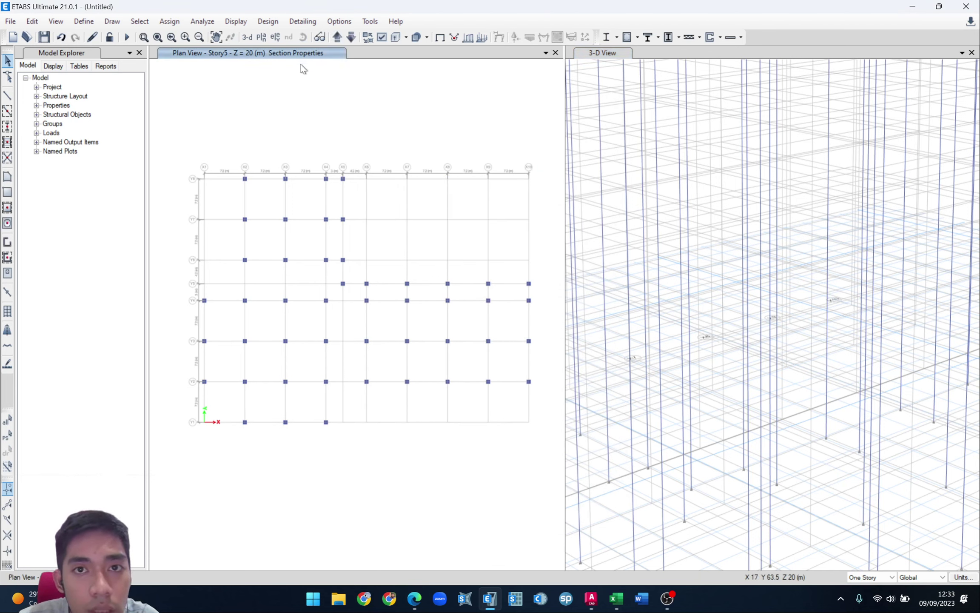
click(350, 37)
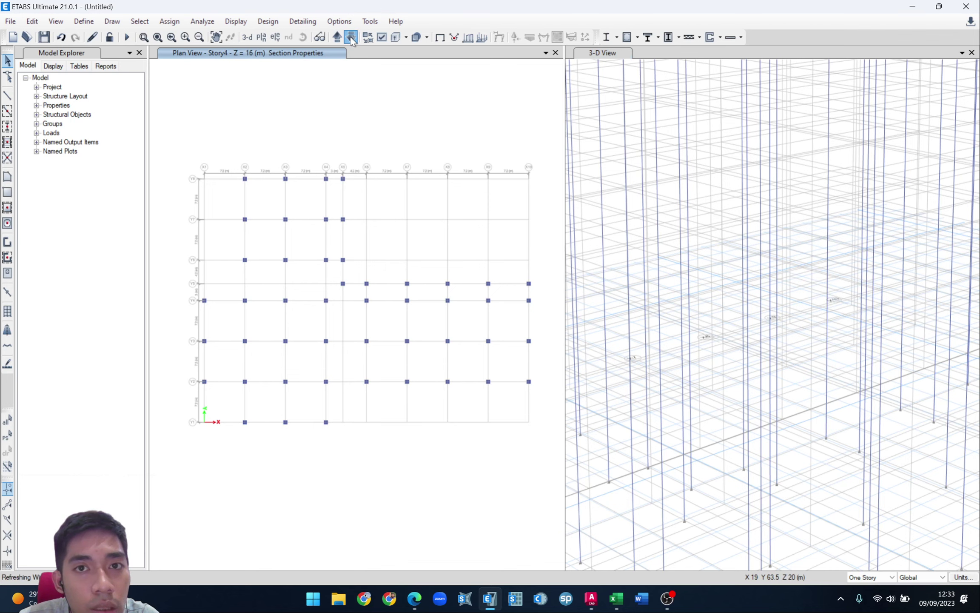
click(350, 37)
click(350, 37)
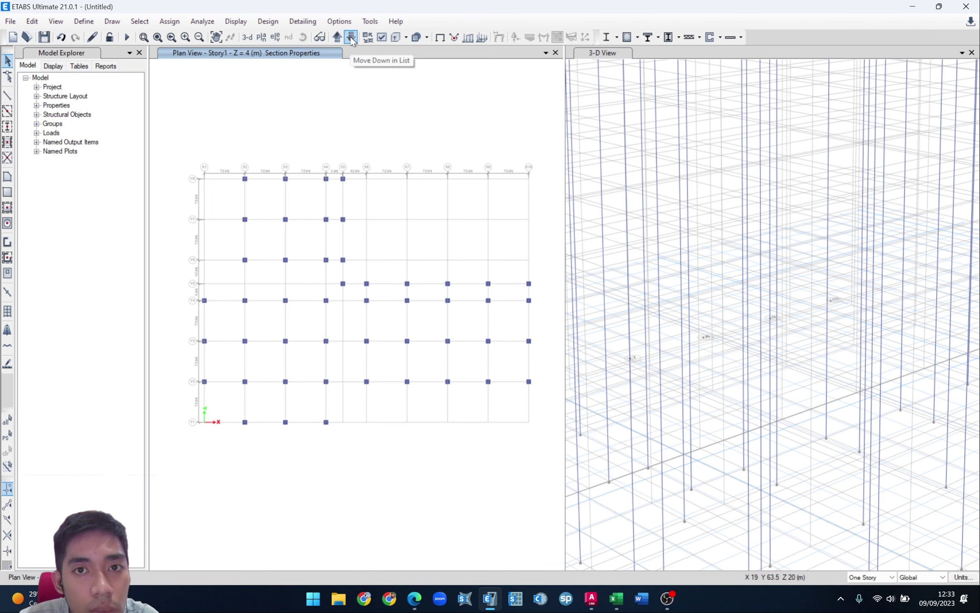
middle_drag(749, 378, 695, 139)
middle_drag(753, 487, 746, 372)
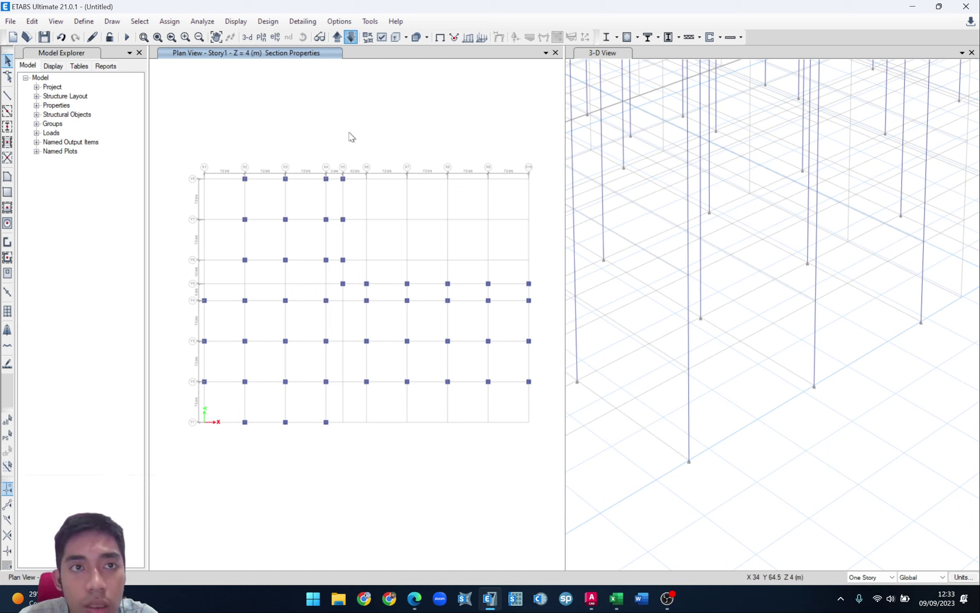
drag(165, 129, 536, 502)
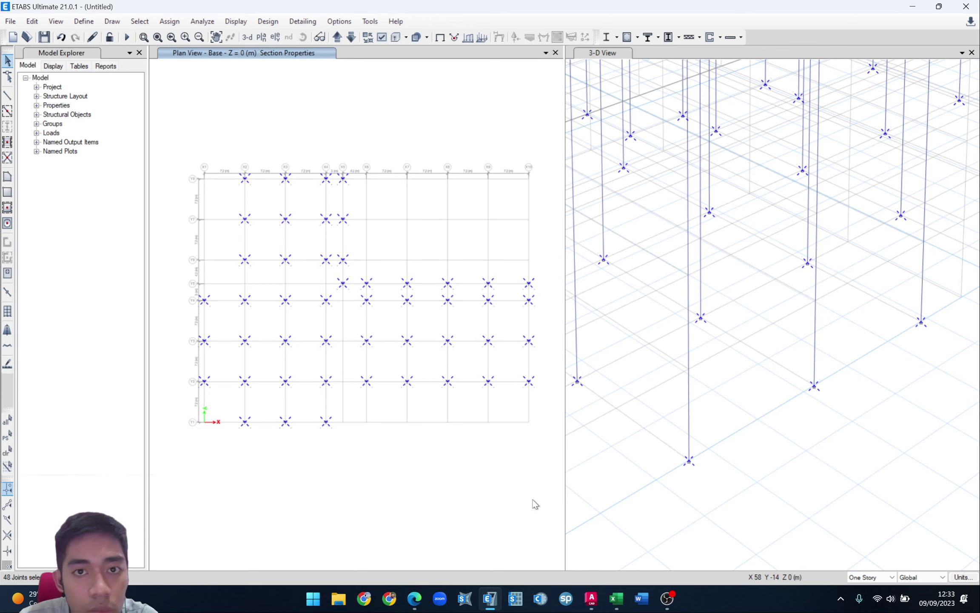
click(170, 25)
click(358, 111)
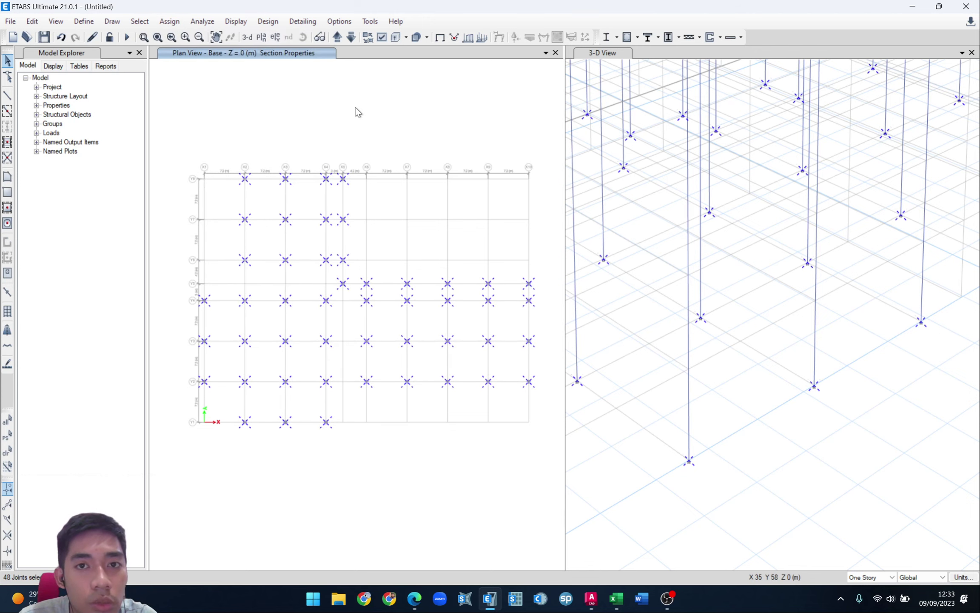
drag(165, 112, 540, 469)
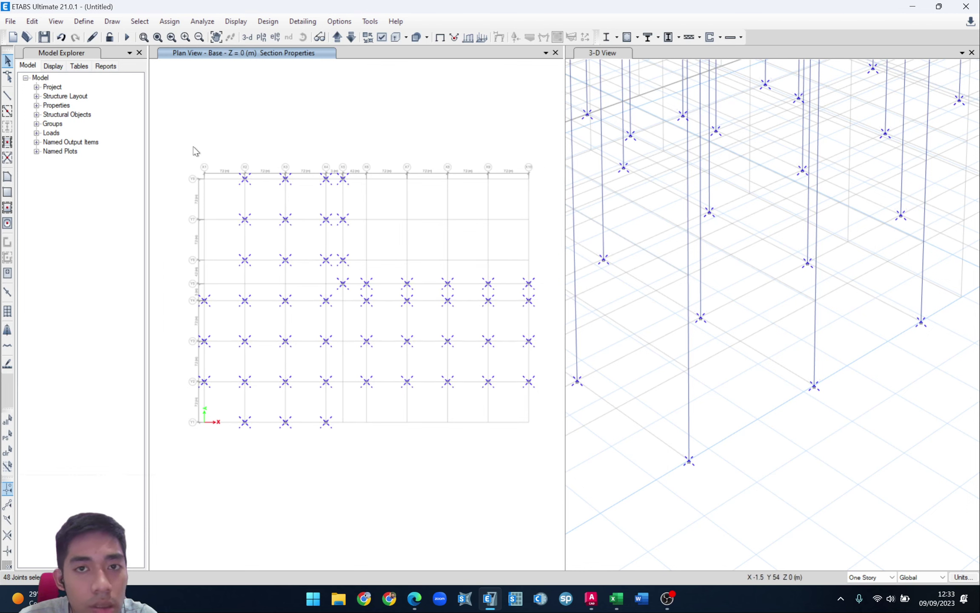
click(166, 22)
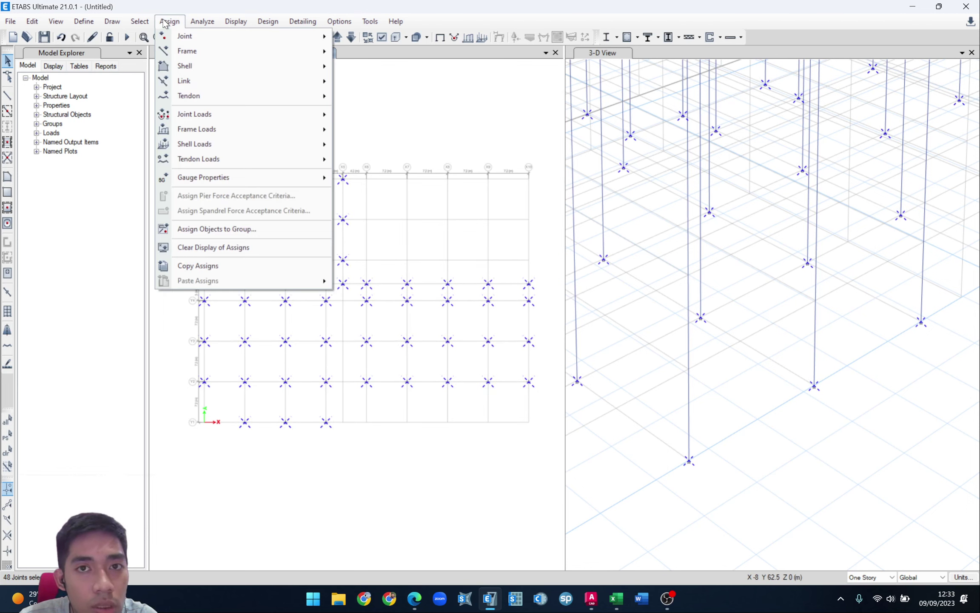
mouse_move(187, 36)
click(370, 35)
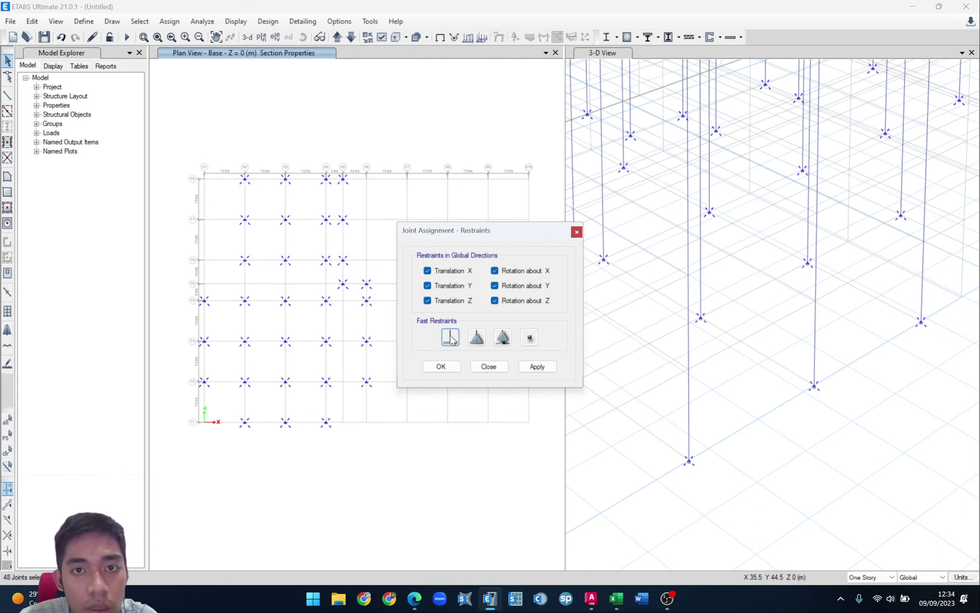
click(532, 367)
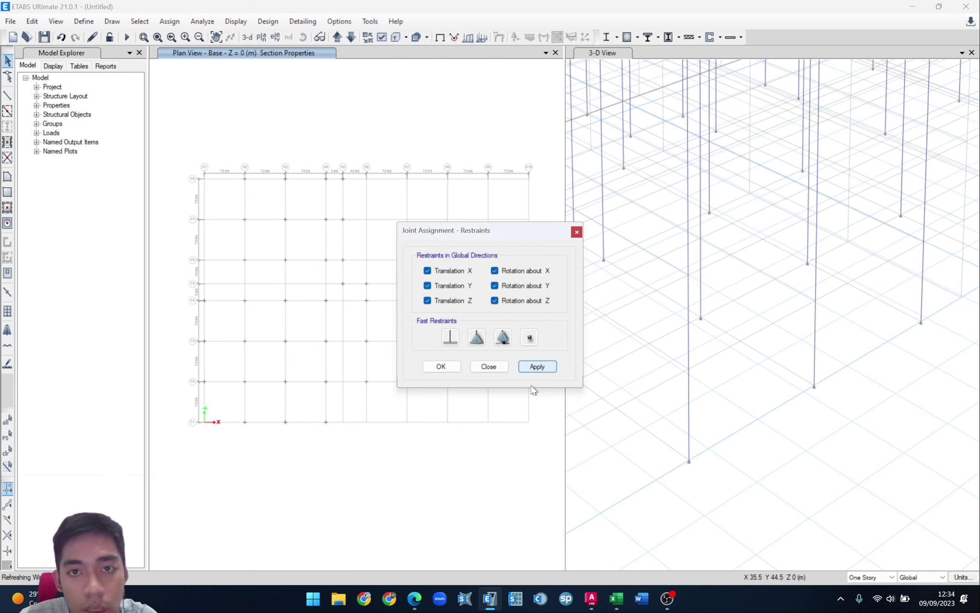
click(490, 370)
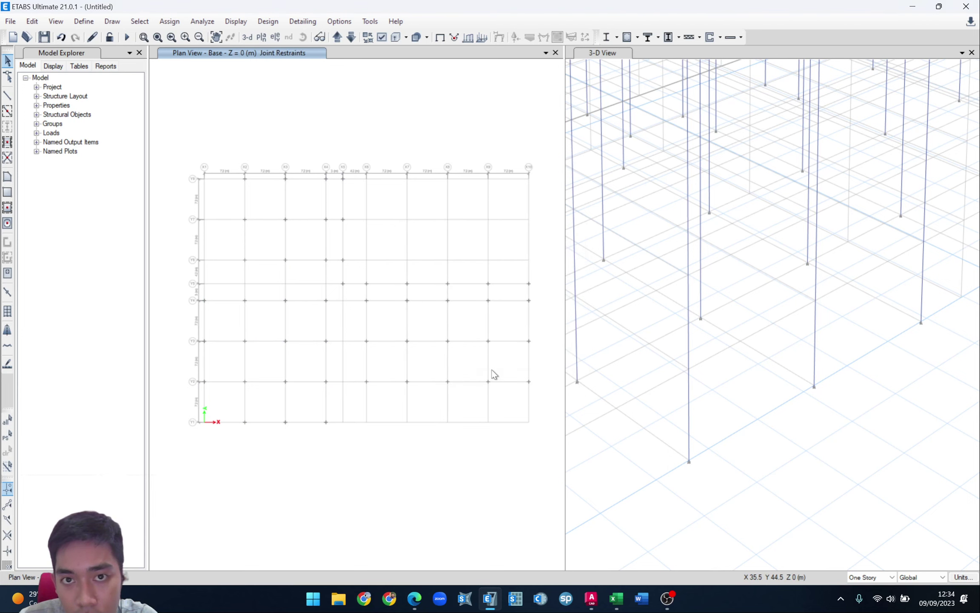
- Refresh the 3-D view window and inspect the supports at the column bases
scroll(693, 463, down, 5)
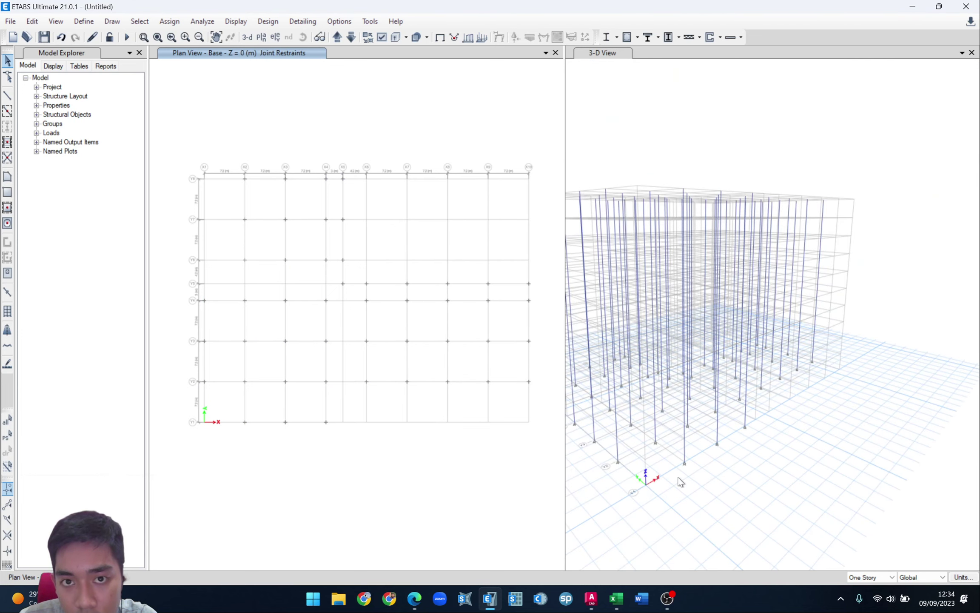
click(681, 482)
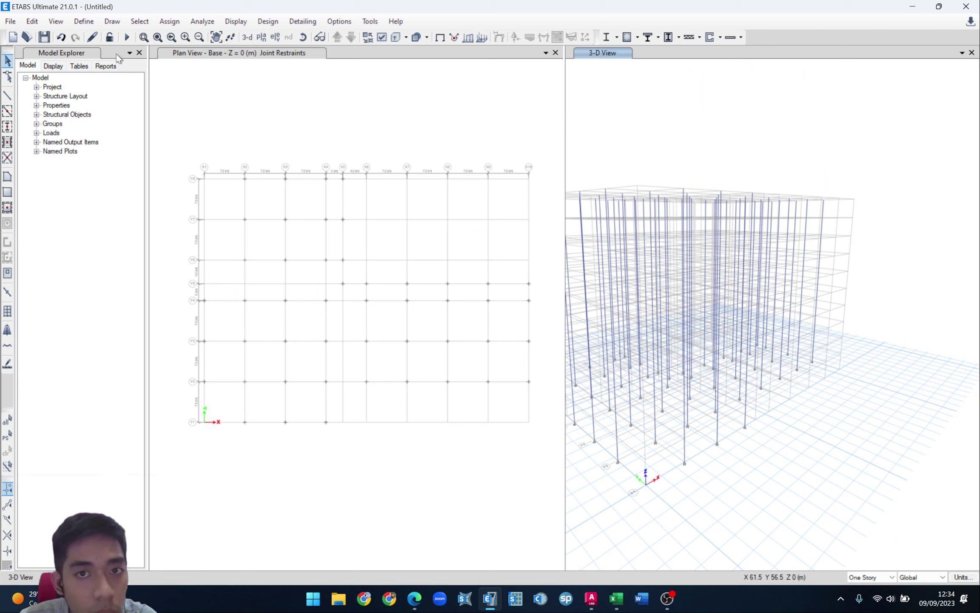
click(56, 22)
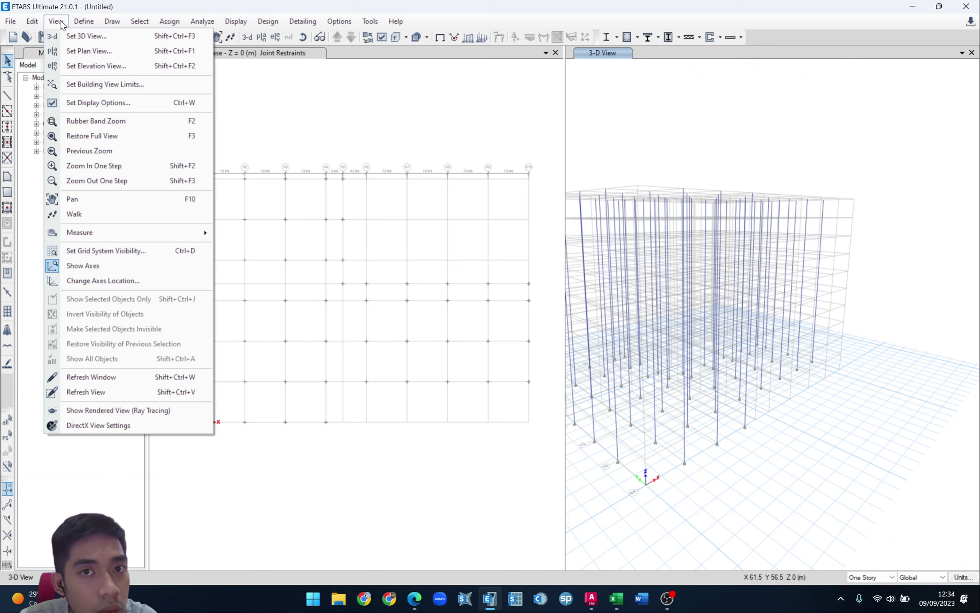
click(110, 377)
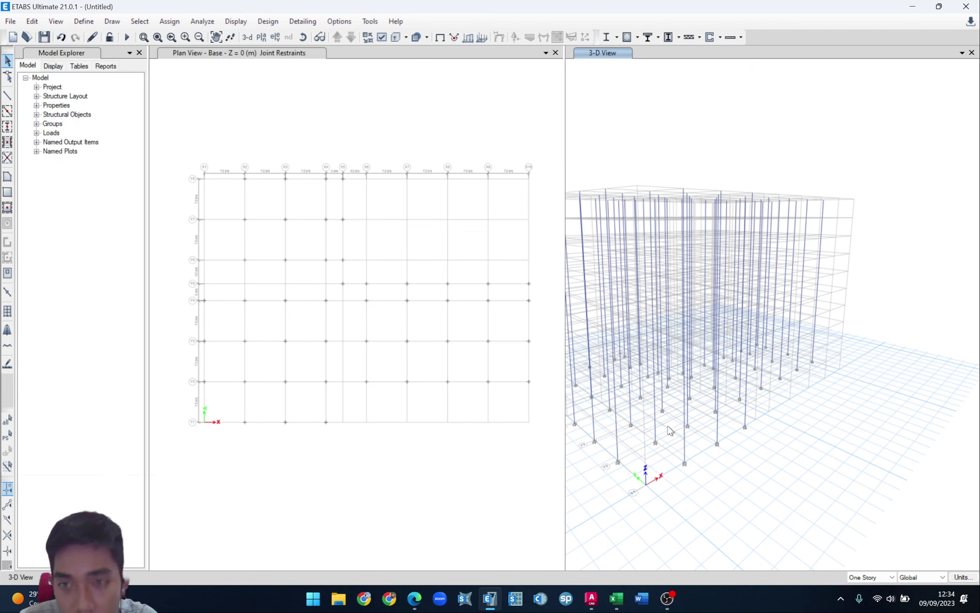
scroll(683, 467, up, 5)
scroll(699, 444, down, 7)
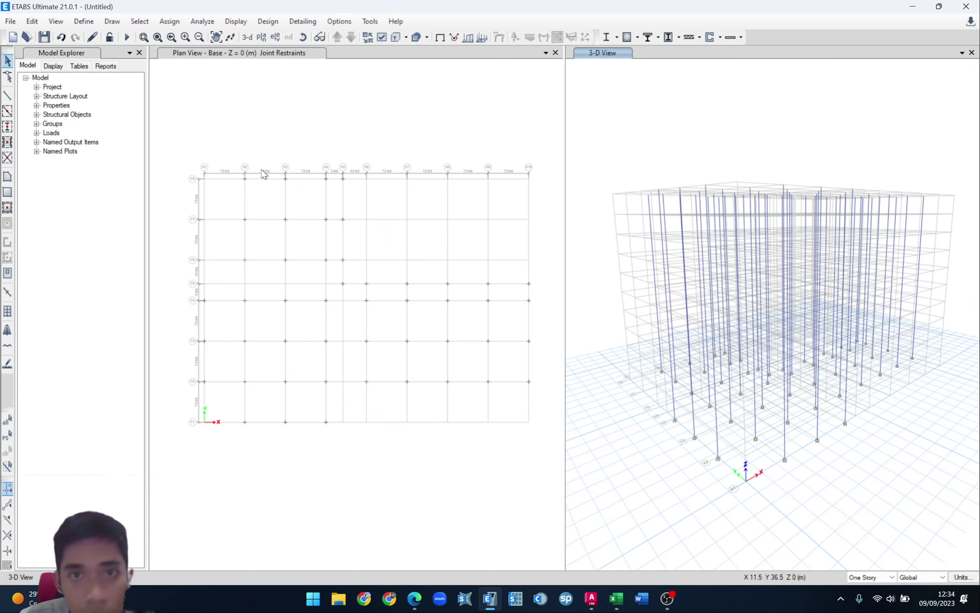
- Show the Story1 plan and set the story option for drawing and selecting to All Stories
click(301, 53)
click(336, 38)
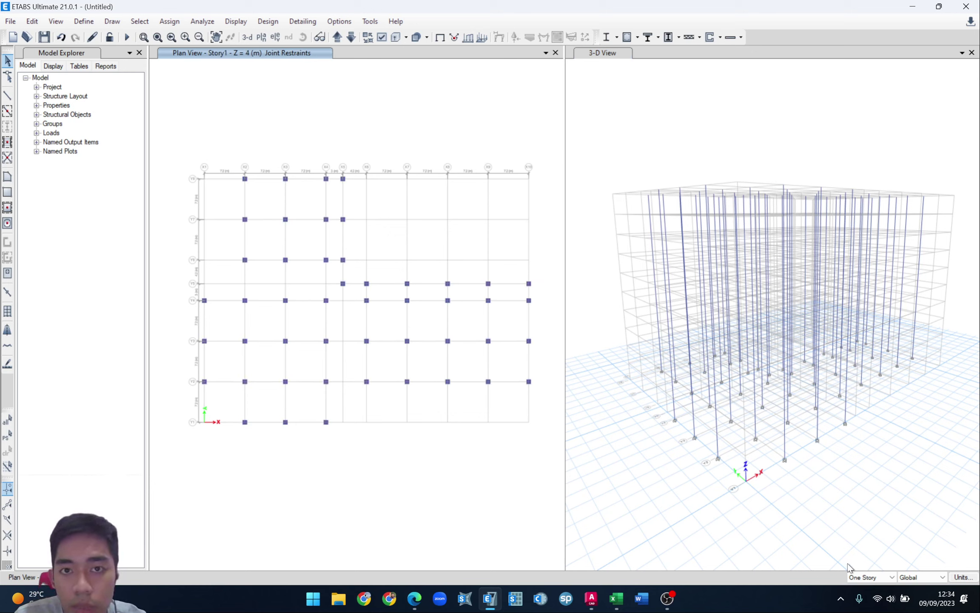
click(863, 578)
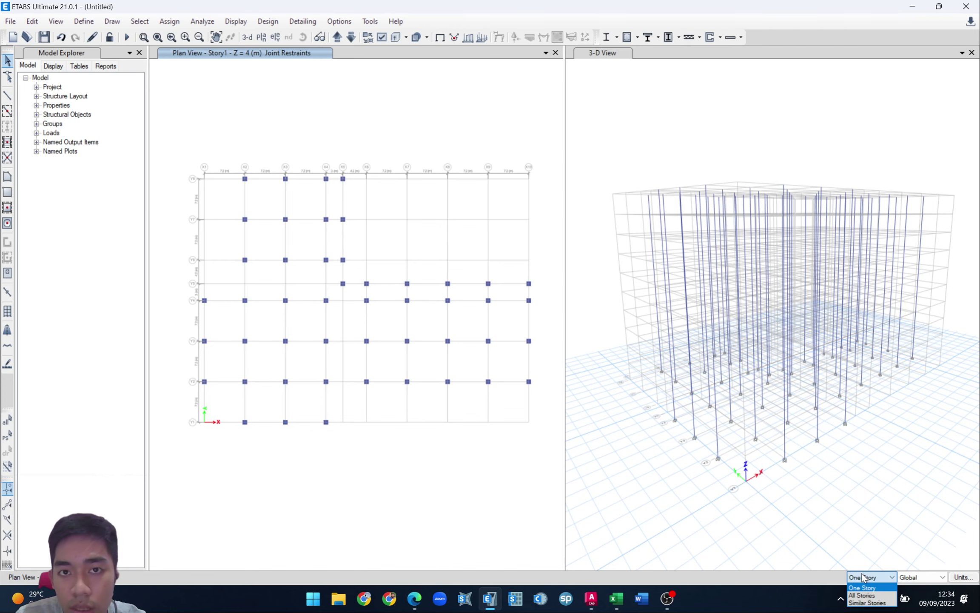
click(865, 595)
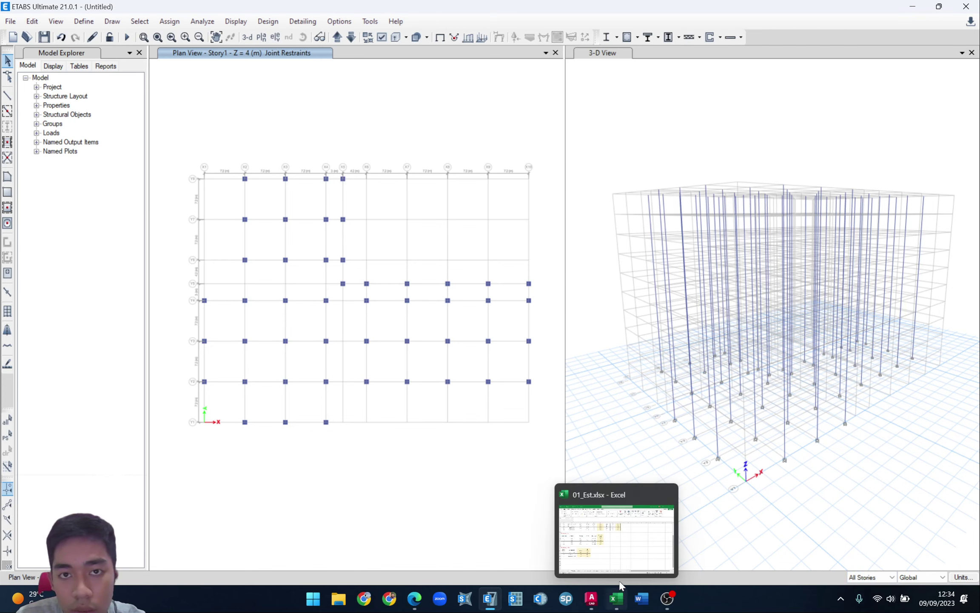
- Switch to Excel, review the beam codes and dimensions in the Preliminary Balok table, and return to ETABS
click(617, 598)
scroll(269, 310, up, 3)
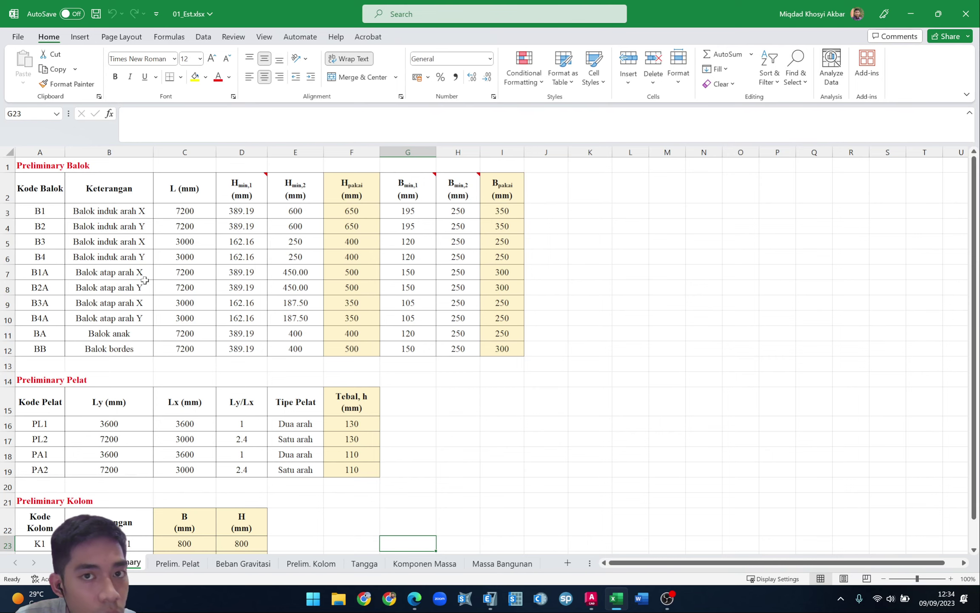
click(911, 14)
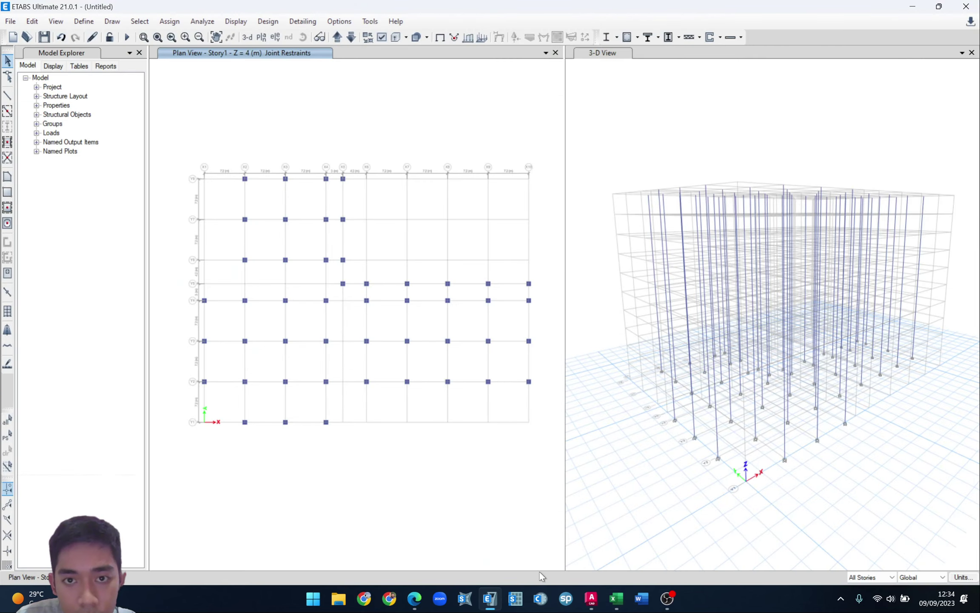
- Show the Story10 plan and start Quick Draw Beams/Columns with the B1 section property
middle_drag(370, 402, 364, 417)
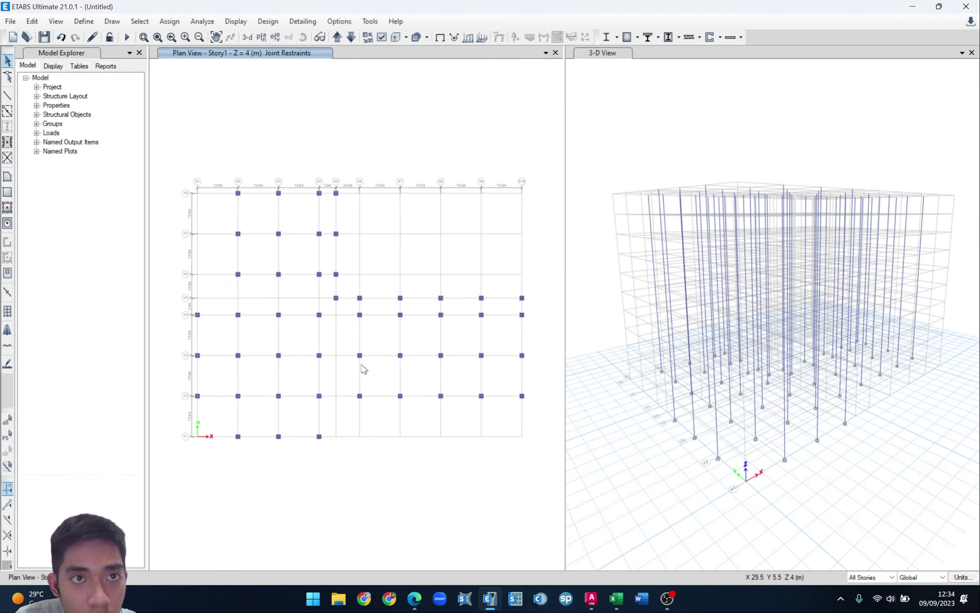
click(350, 36)
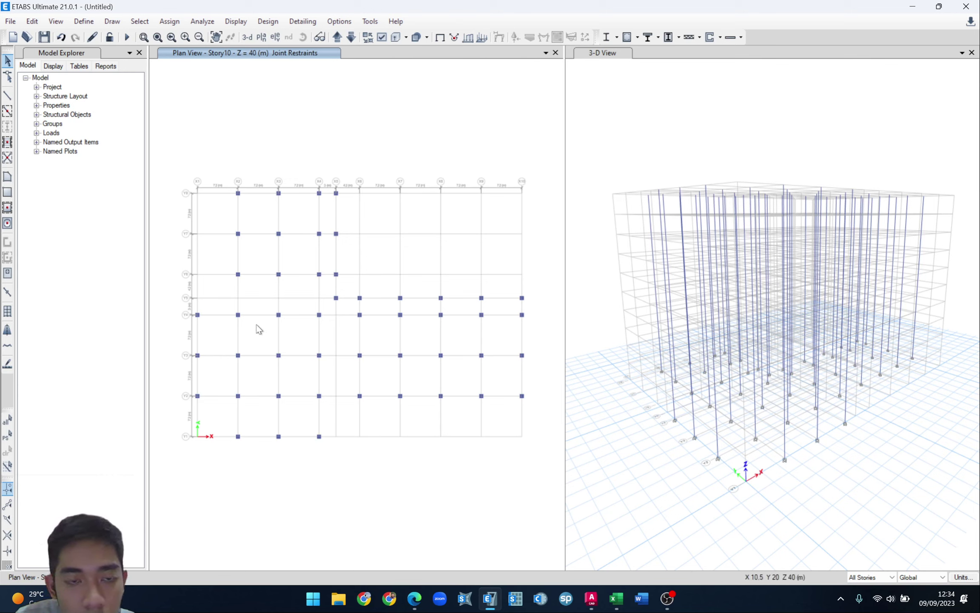
click(8, 111)
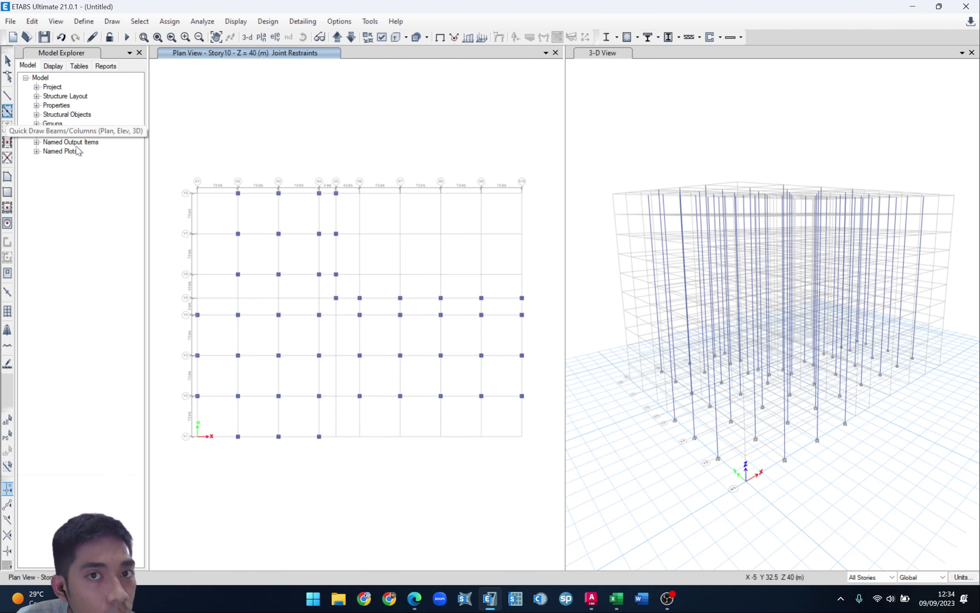
click(260, 194)
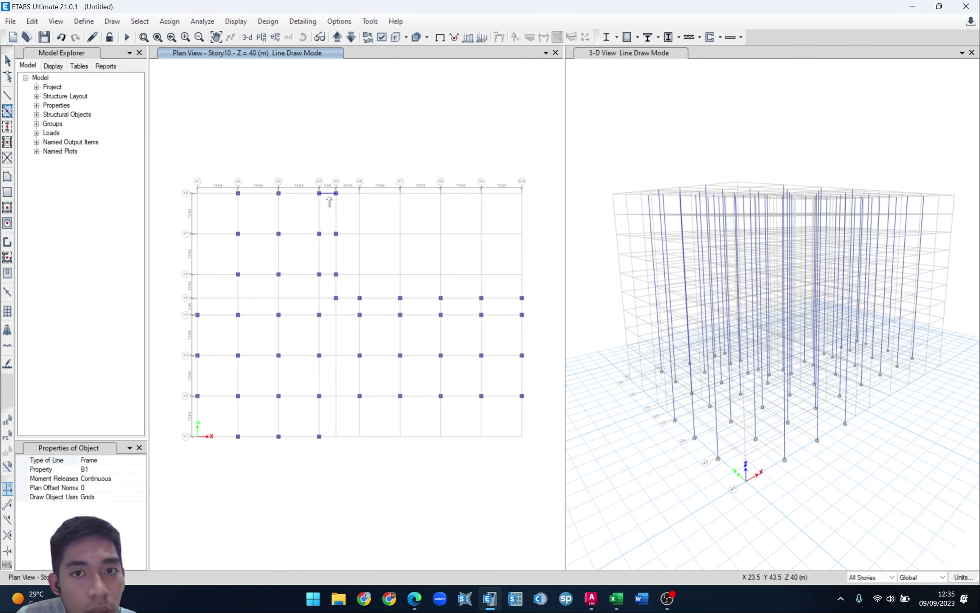
click(330, 272)
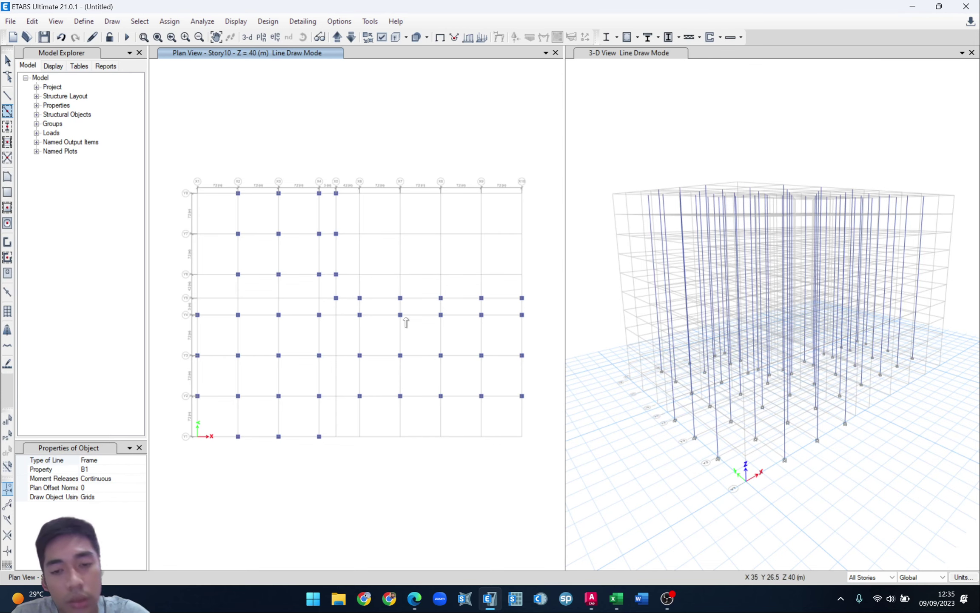
- Switch to AutoCAD and examine the beam codes on the labelled beam layout plan in Denah_2 - Copy.dwg
click(591, 598)
scroll(421, 302, up, 2)
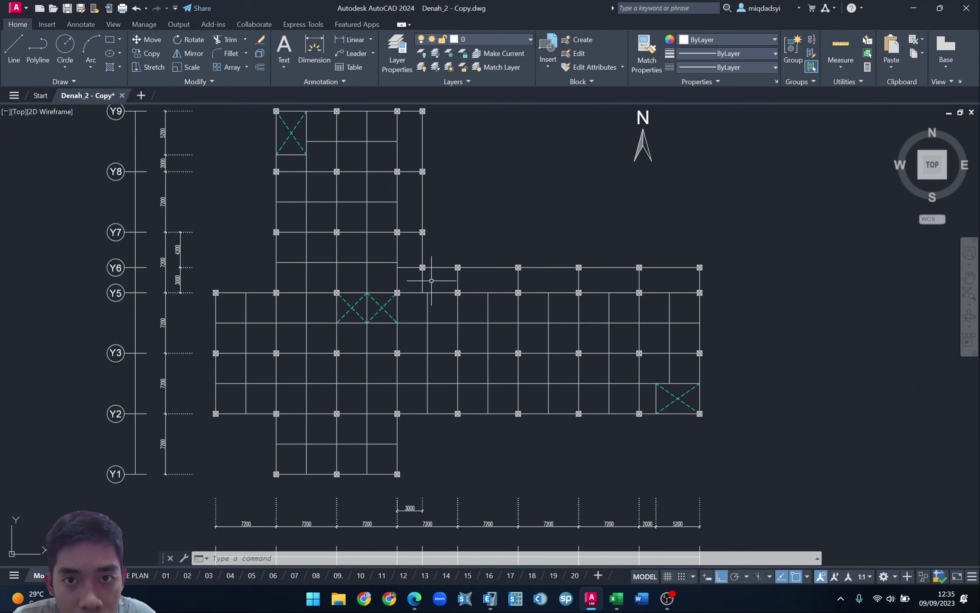
scroll(430, 274, down, 4)
scroll(428, 277, down, 2)
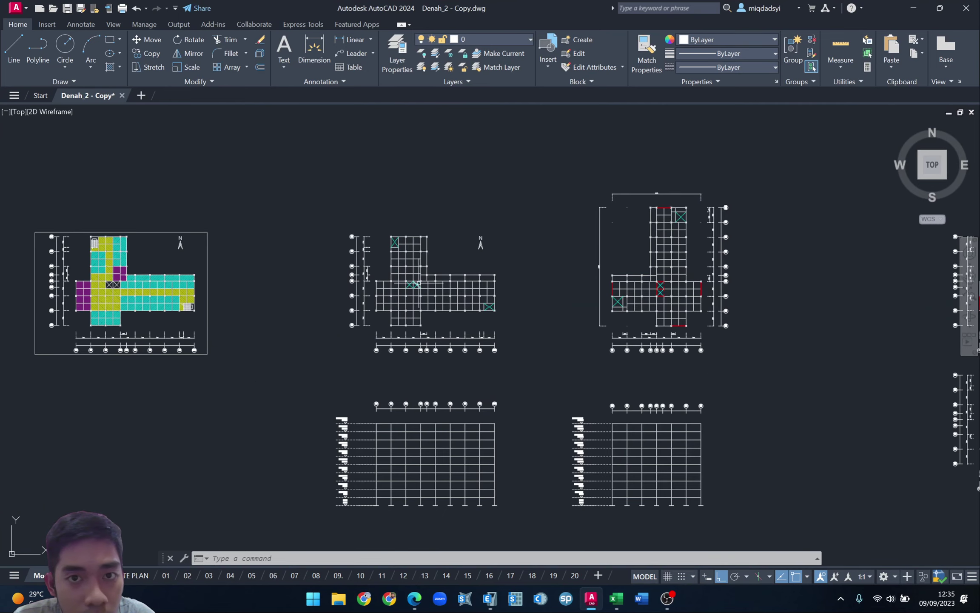
scroll(551, 311, down, 2)
middle_drag(806, 312, 342, 323)
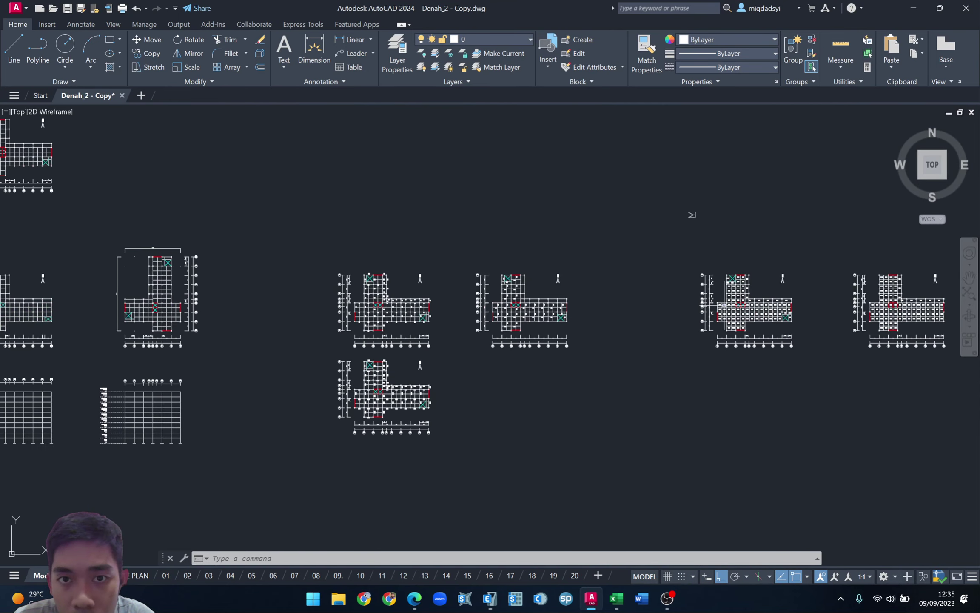
scroll(436, 286, up, 3)
scroll(381, 300, up, 3)
scroll(405, 301, up, 2)
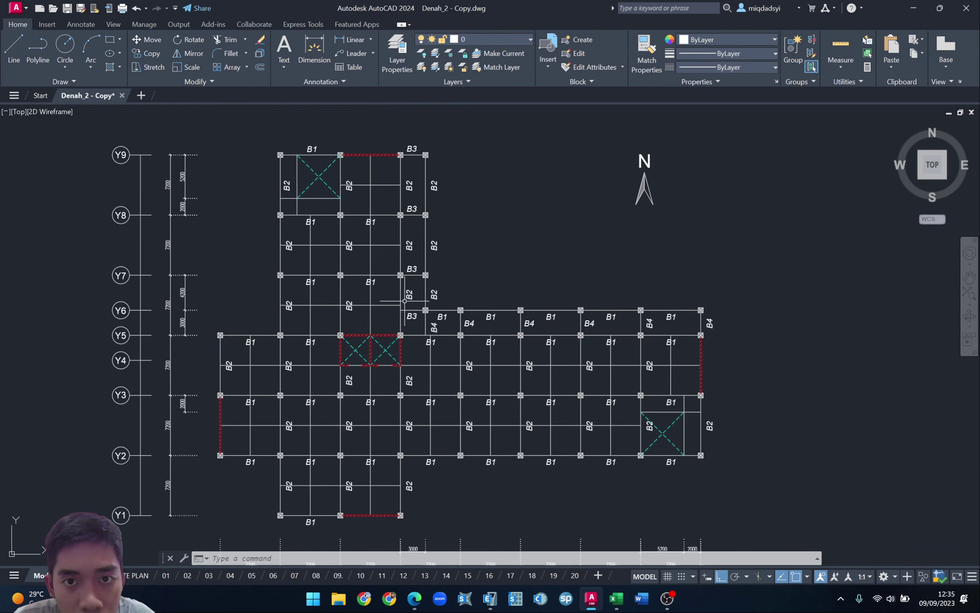
- Examine the labelled beam plan around gridlines Y5 to Y7 and compare it with the unlabelled layout plan in the drawing
scroll(432, 326, up, 2)
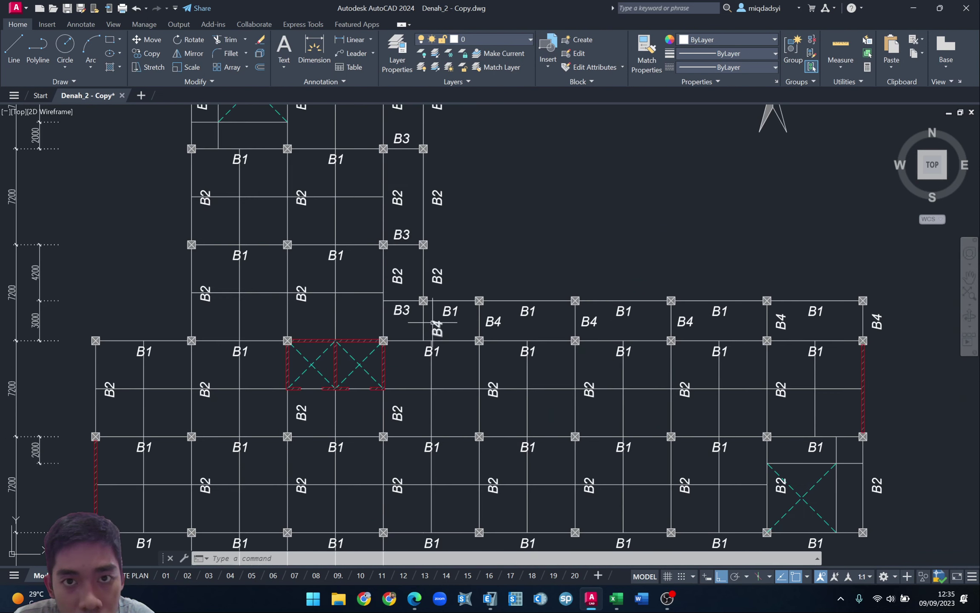
scroll(435, 326, down, 2)
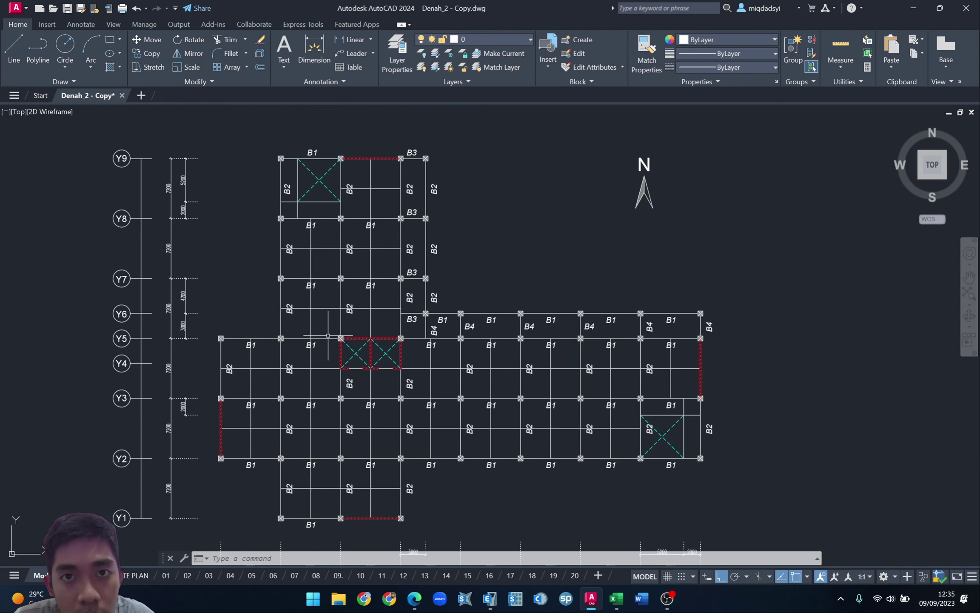
scroll(263, 332, down, 2)
middle_drag(171, 339, 683, 339)
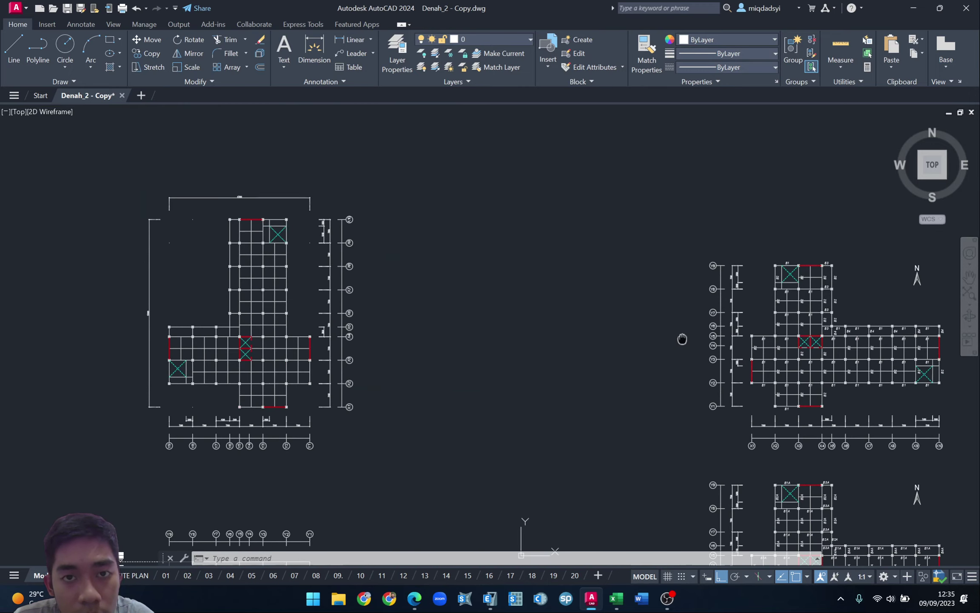
mouse_move(234, 344)
middle_down()
mouse_move(678, 327)
mouse_move(309, 336)
middle_up()
scroll(359, 324, up, 5)
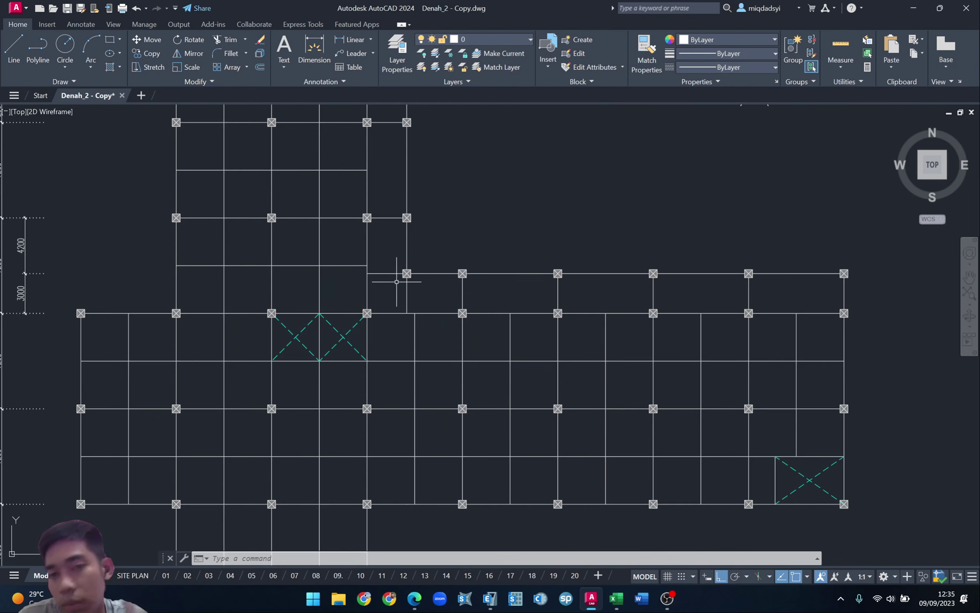
- Switch to ETABS and choose the B1 section as the property for the beams being drawn
click(490, 598)
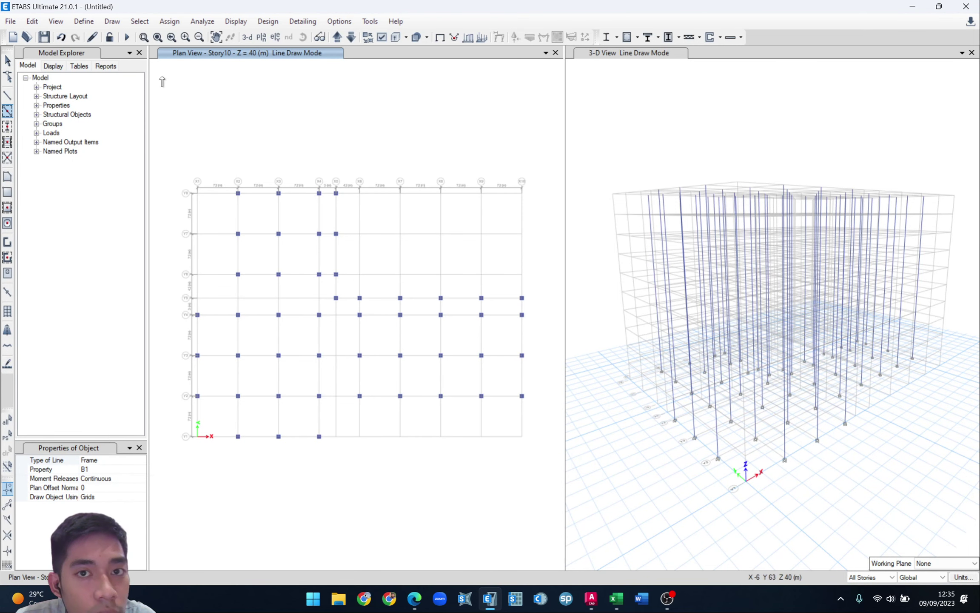
click(138, 469)
click(141, 469)
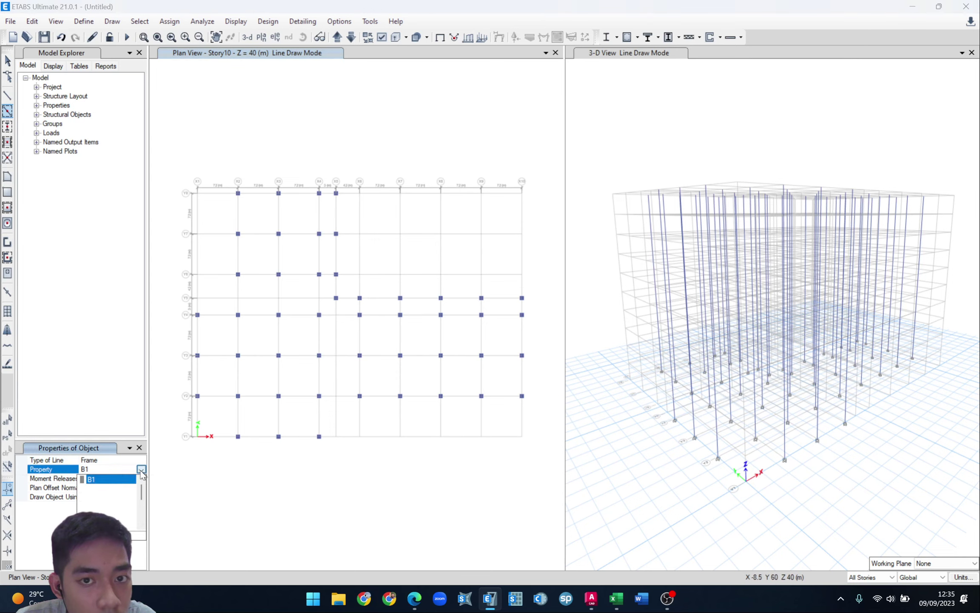
click(103, 479)
- Switch to AutoCAD and check the beam lines between gridlines Y1 and Y2 on the unlabelled layout plan
click(591, 598)
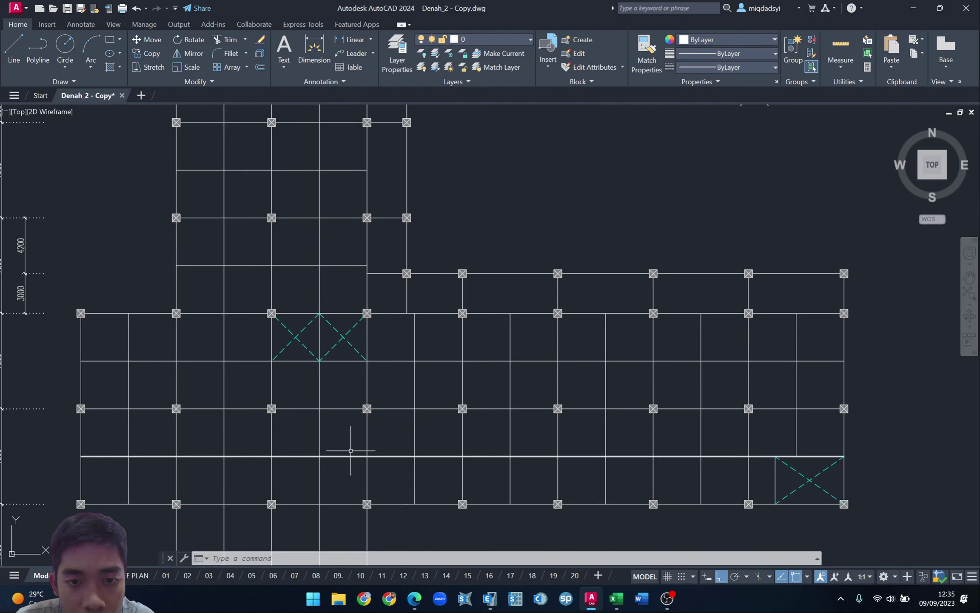
middle_drag(343, 431, 423, 282)
scroll(424, 282, down, 2)
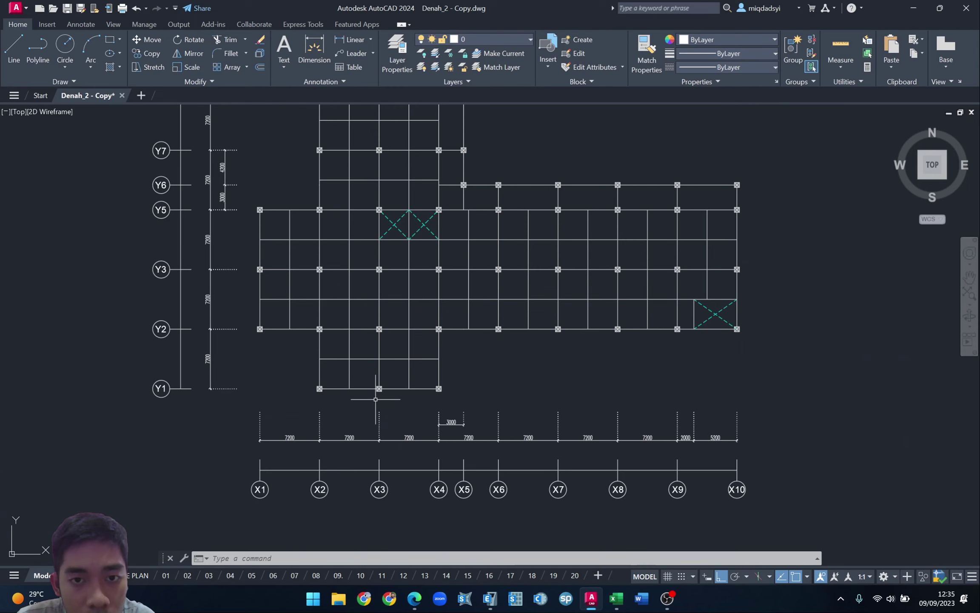
- Return to ETABS and draw B1 beams along gridline Y1 from X2 to X4 and along Y2 from X1 to X2
key(alt+Tab)
click(257, 438)
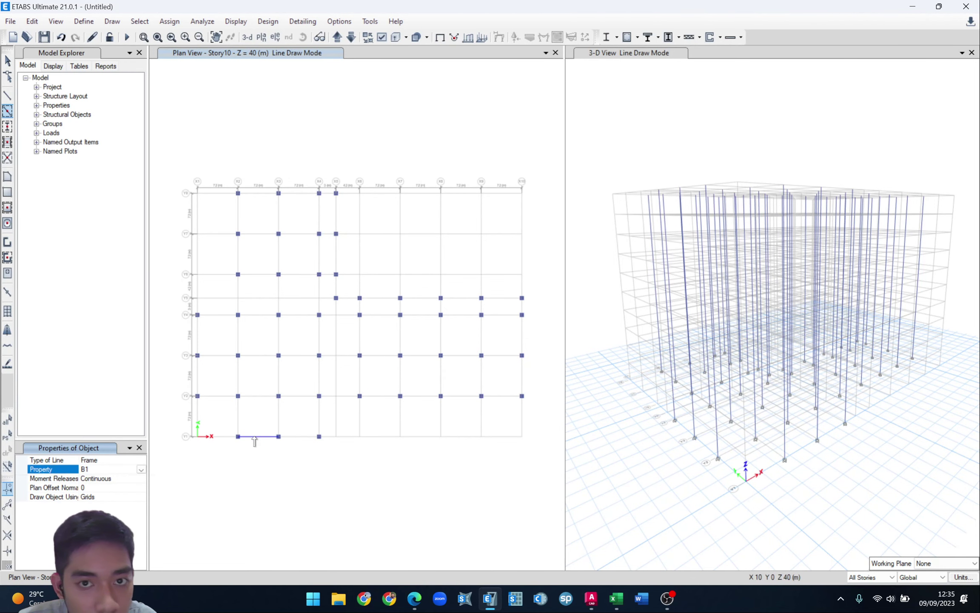
click(260, 438)
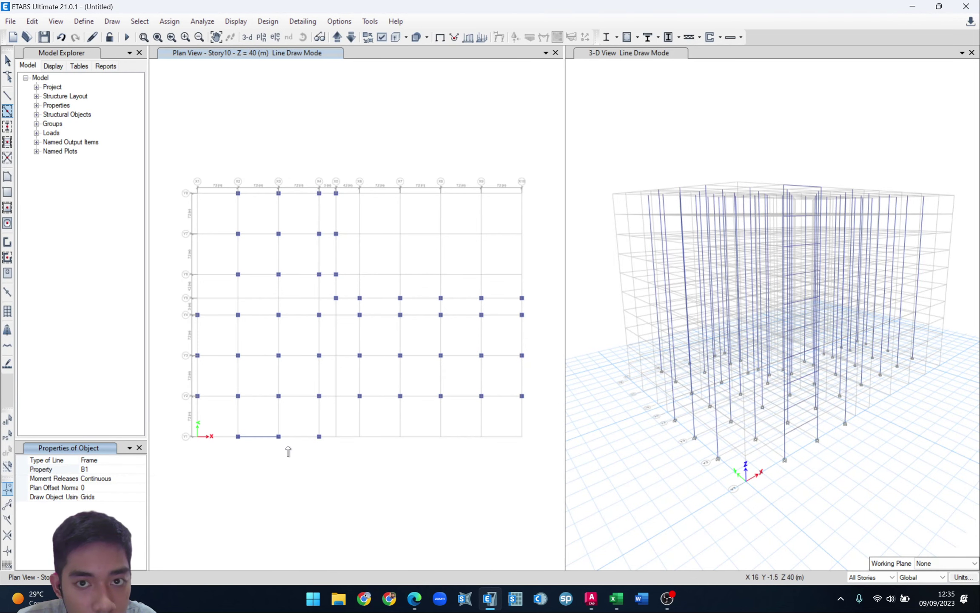
click(299, 437)
click(217, 400)
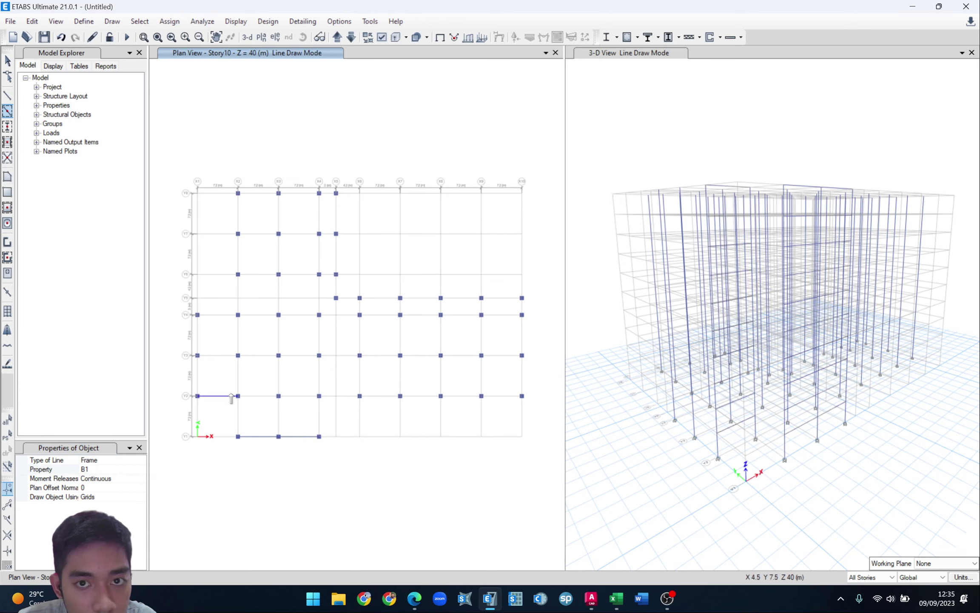
- Draw B1 beams along the second horizontal grid line from the bottom, between X2 and X10, across all stories
click(255, 398)
click(299, 397)
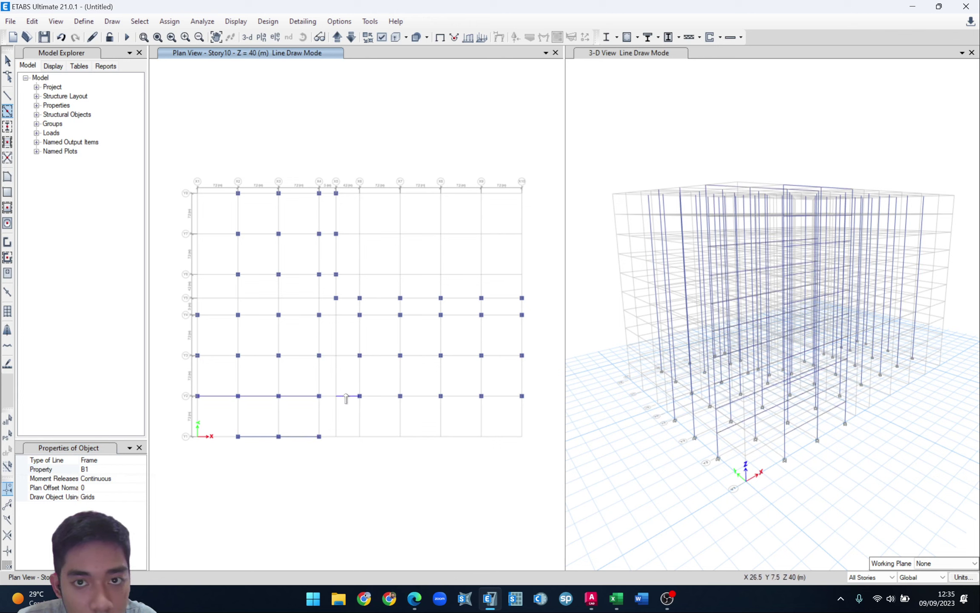
click(318, 399)
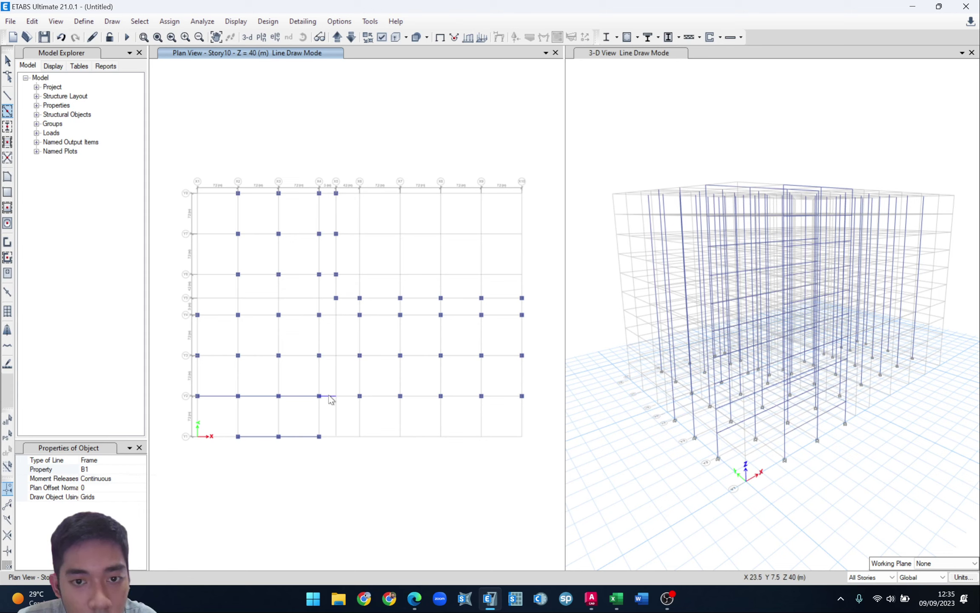
click(347, 396)
click(378, 397)
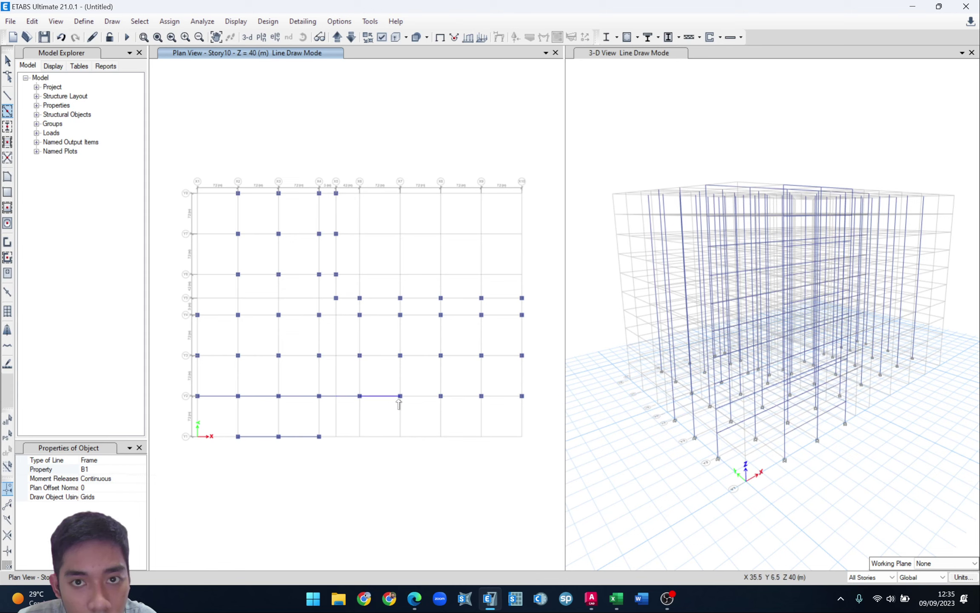
click(418, 396)
click(464, 397)
click(501, 396)
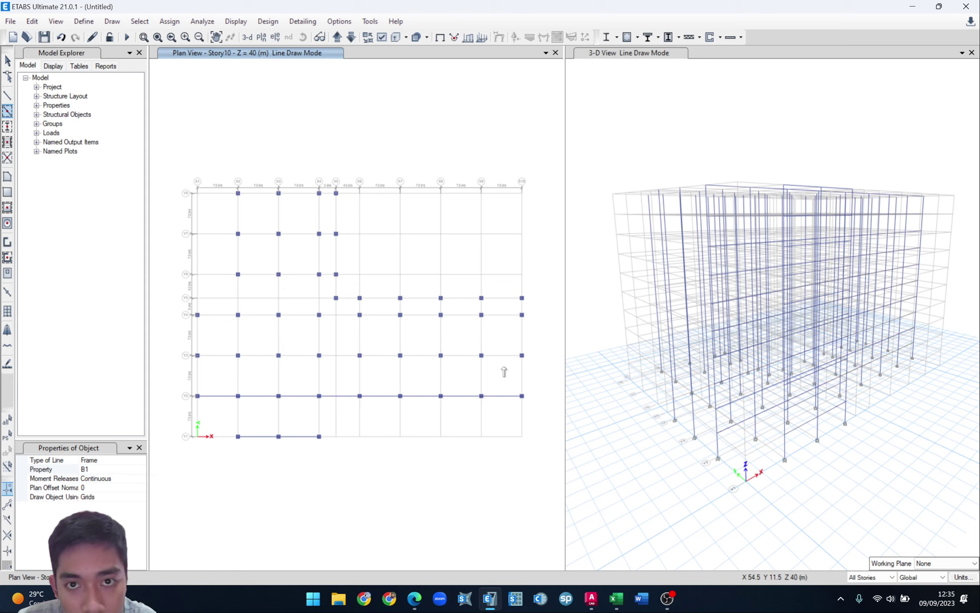
- Draw B1 beams bay by bay along the full third horizontal grid line from the bottom, working from X10 back to X1
click(502, 356)
click(462, 356)
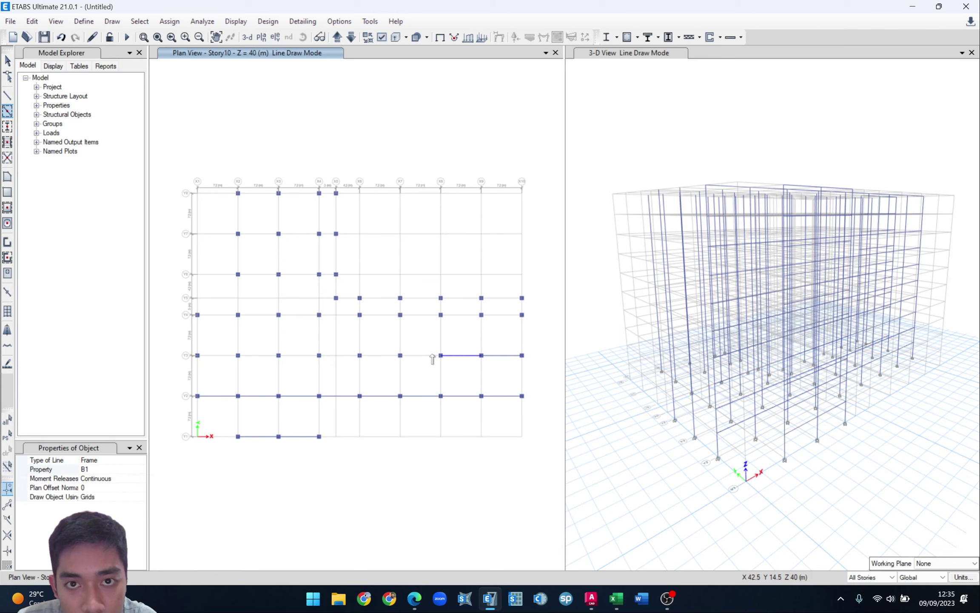
click(420, 356)
click(367, 359)
click(353, 357)
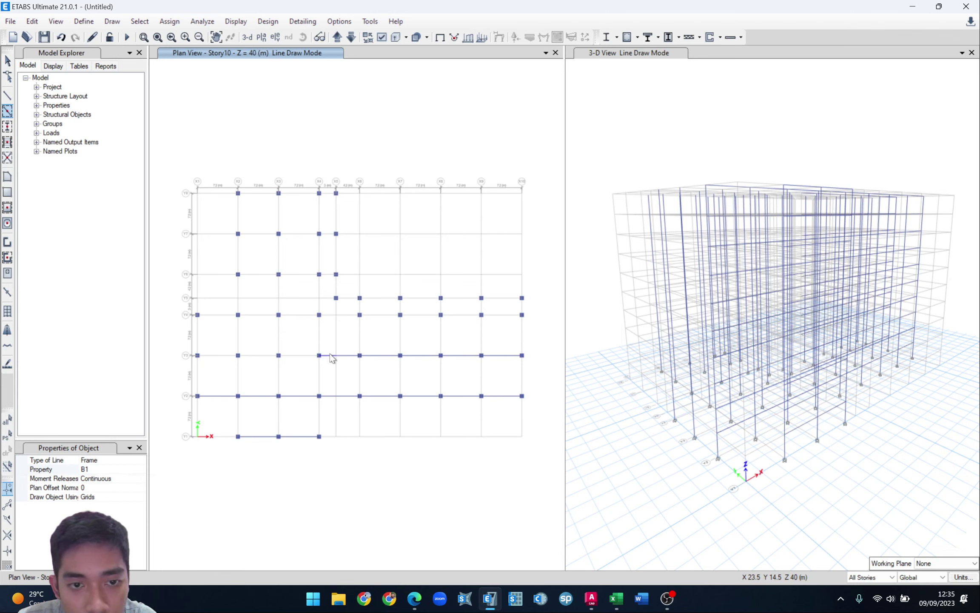
click(298, 358)
click(258, 360)
click(219, 360)
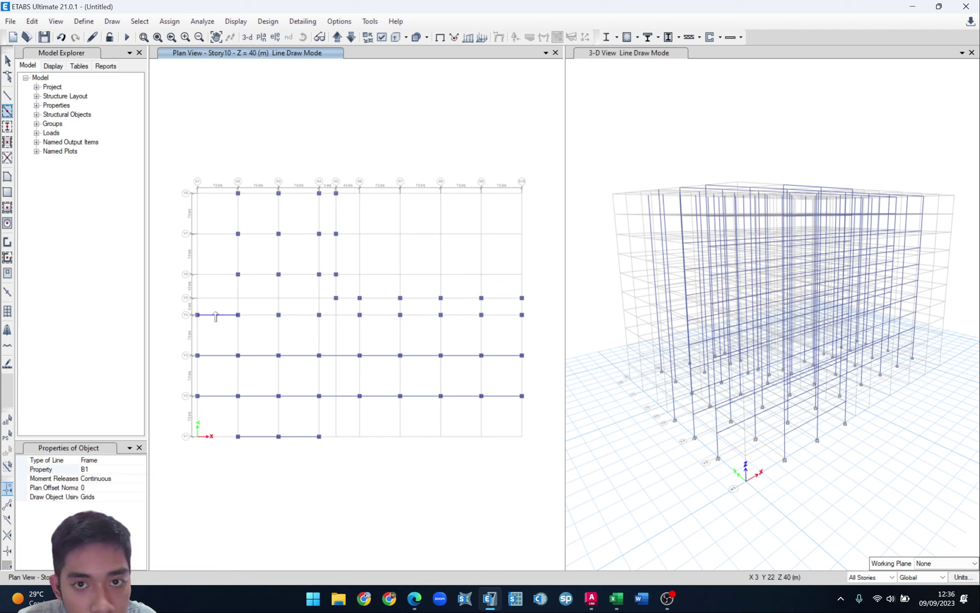
- Draw B1 beams bay by bay along the fourth horizontal grid line from the bottom, from X1 to X10
click(215, 316)
click(259, 317)
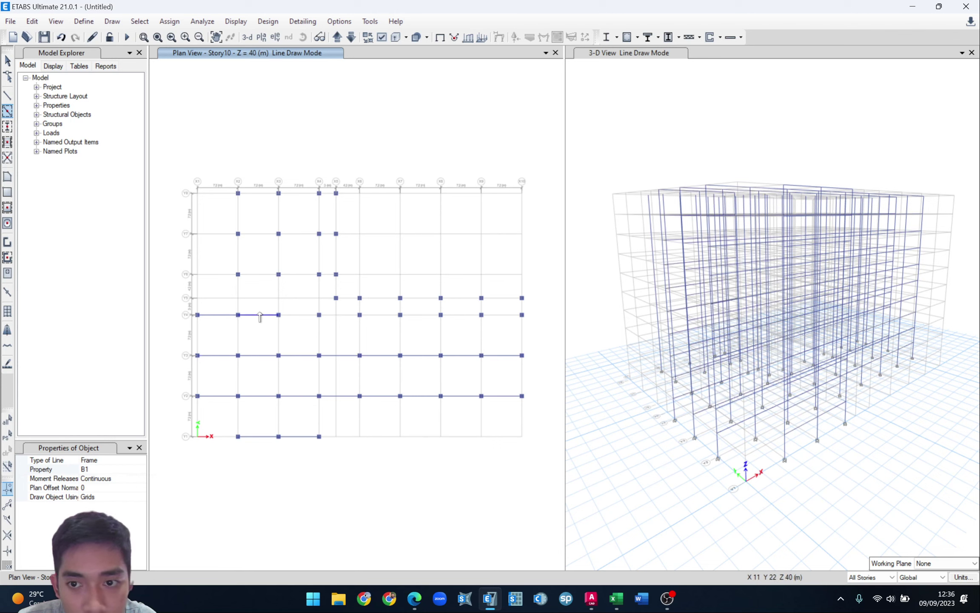
click(299, 317)
click(334, 317)
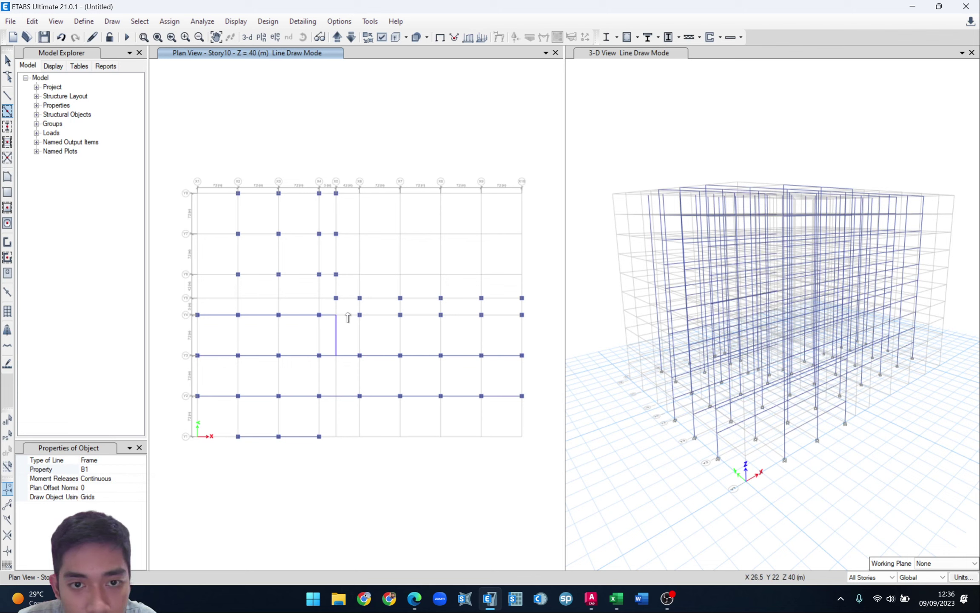
click(350, 317)
click(389, 317)
click(420, 317)
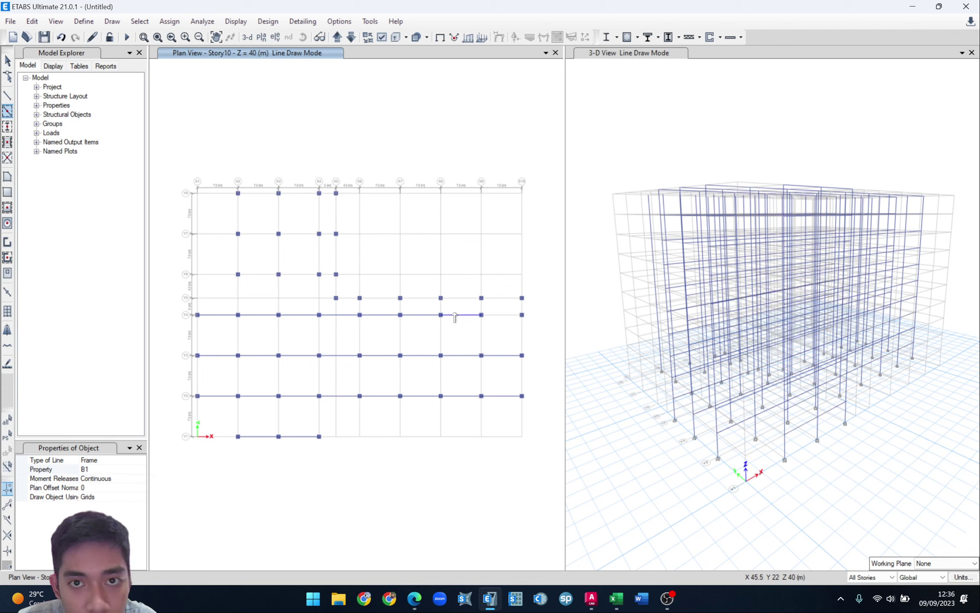
click(498, 317)
- Draw B1 beams along the fifth horizontal grid line from the bottom, from X10 back to X5
click(502, 298)
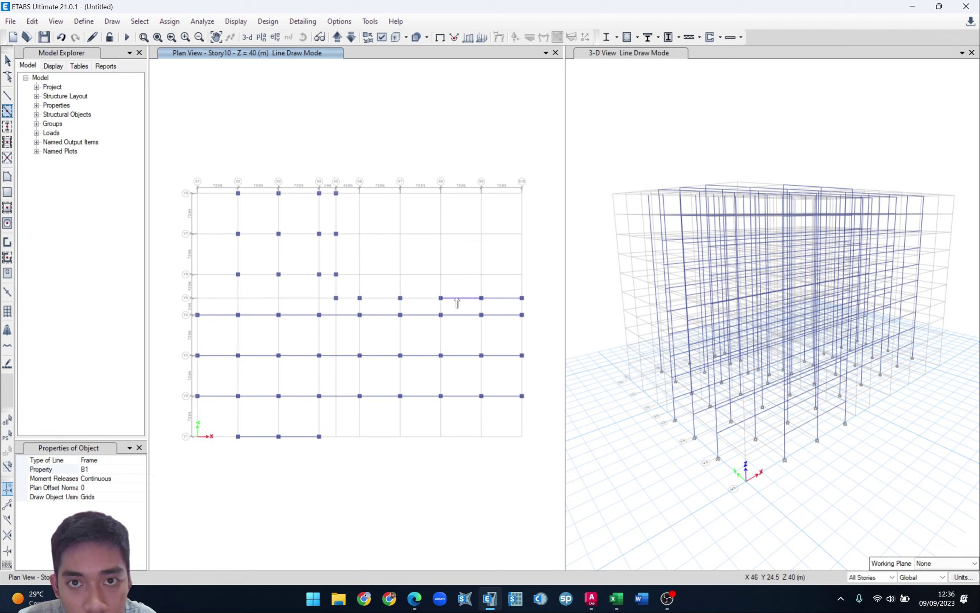
click(455, 298)
click(425, 299)
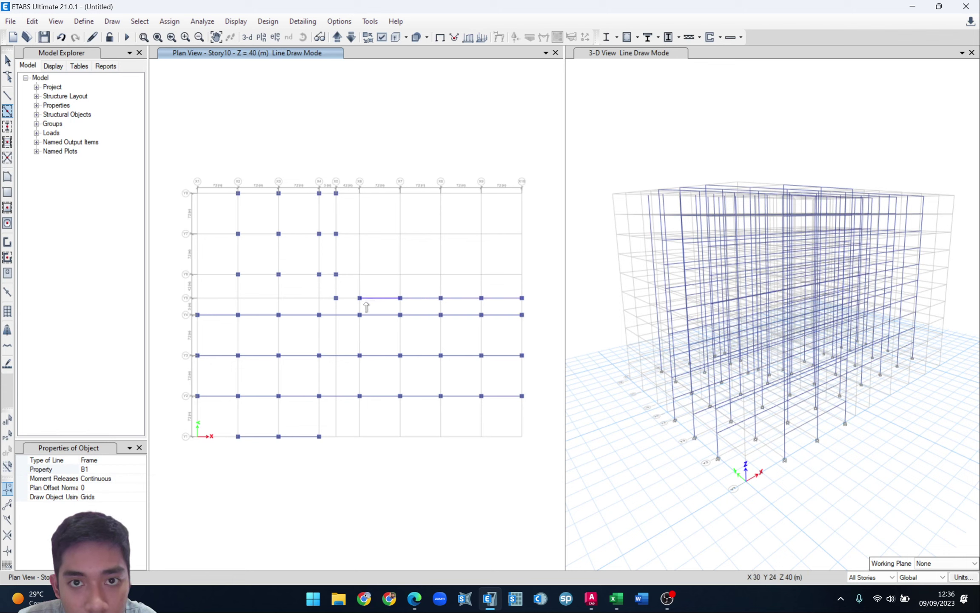
click(371, 300)
click(348, 299)
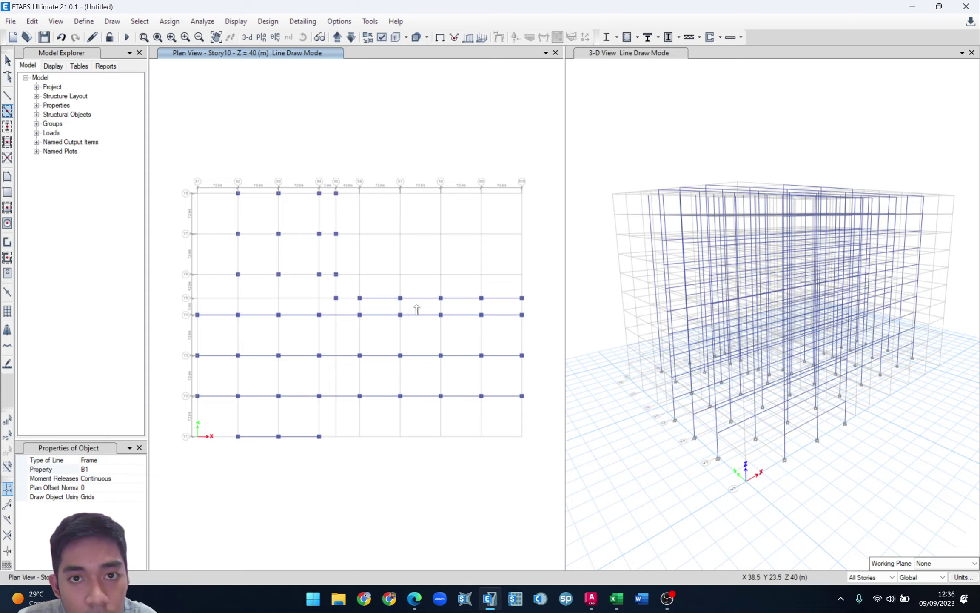
- Switch to the AutoCAD floor plan drawing, examine the plan labelled with beam types B1 to B4, and return to ETABS
key(alt+Tab)
middle_drag(662, 314, 265, 335)
middle_drag(725, 332, 398, 344)
scroll(289, 326, up, 2)
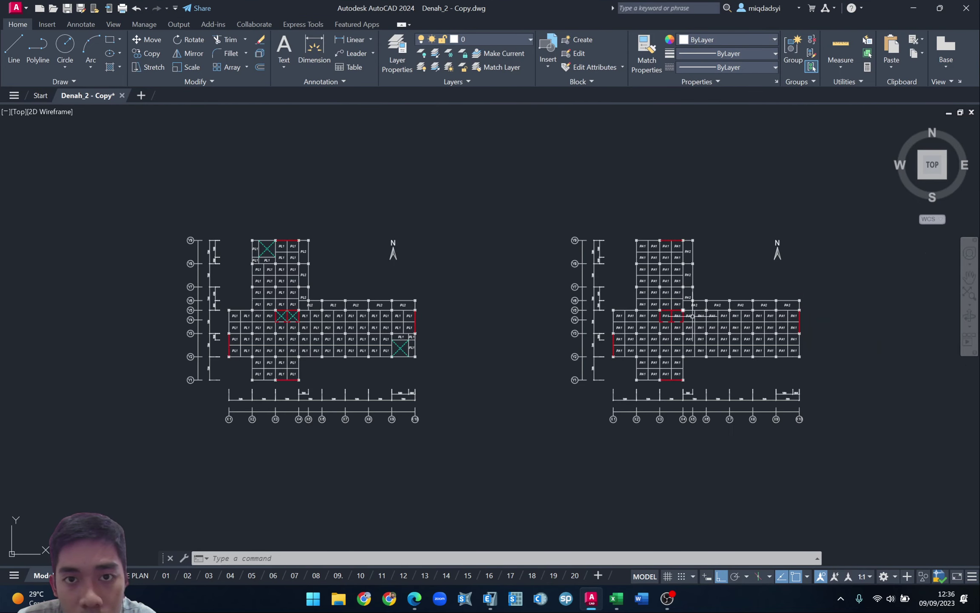
middle_drag(729, 312, 612, 343)
middle_drag(352, 347, 655, 355)
middle_drag(290, 346, 612, 348)
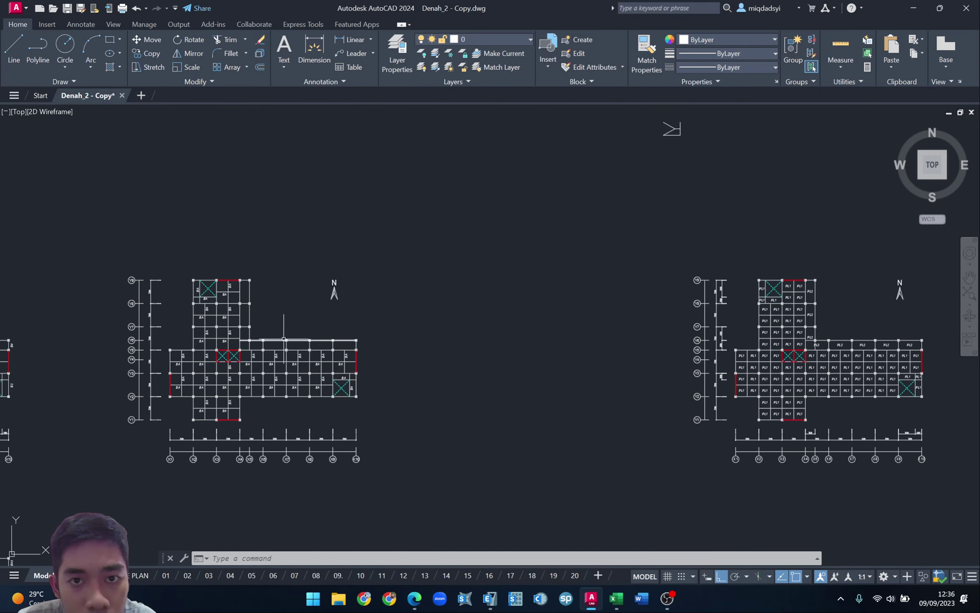
middle_drag(245, 343, 656, 332)
scroll(339, 328, up, 4)
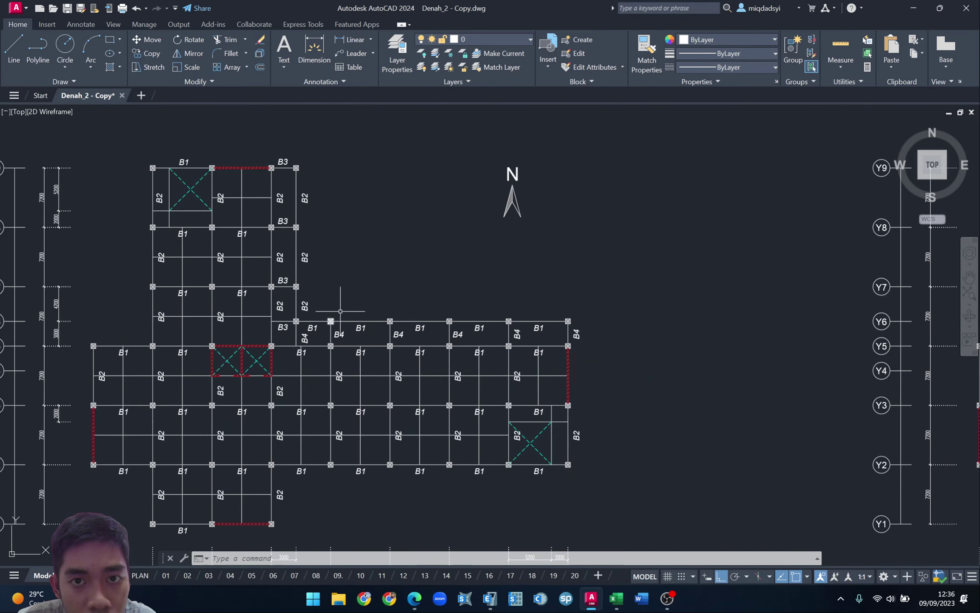
key(alt+Tab)
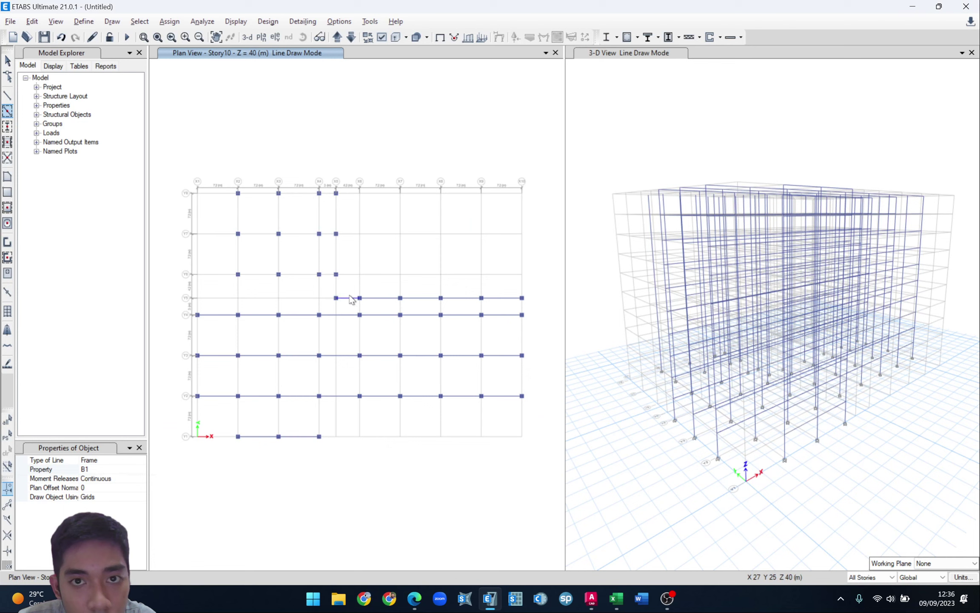
- Draw B1 beams between X2 and X4 on the top three horizontal grid lines and end beam drawing
click(304, 275)
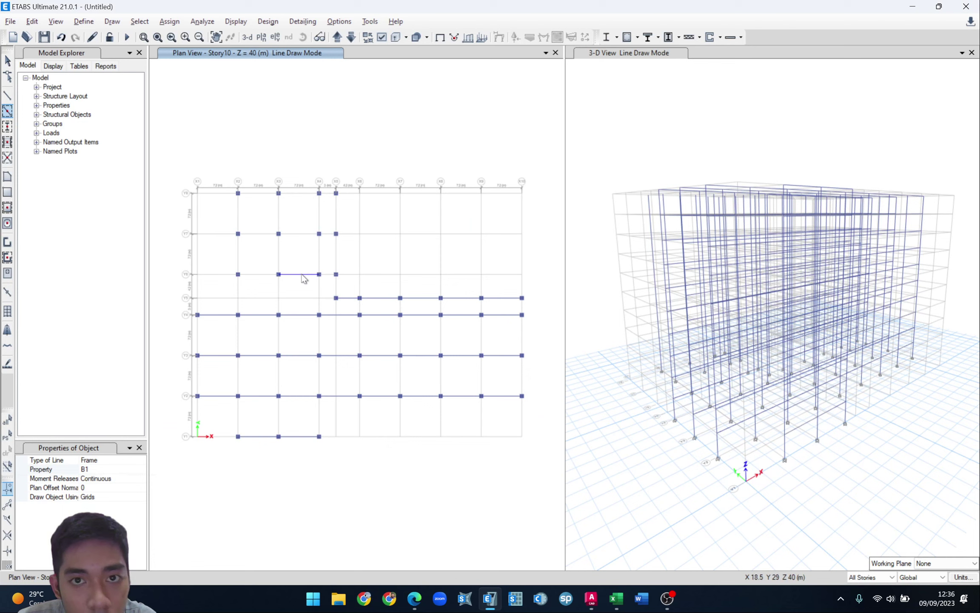
click(256, 276)
click(256, 234)
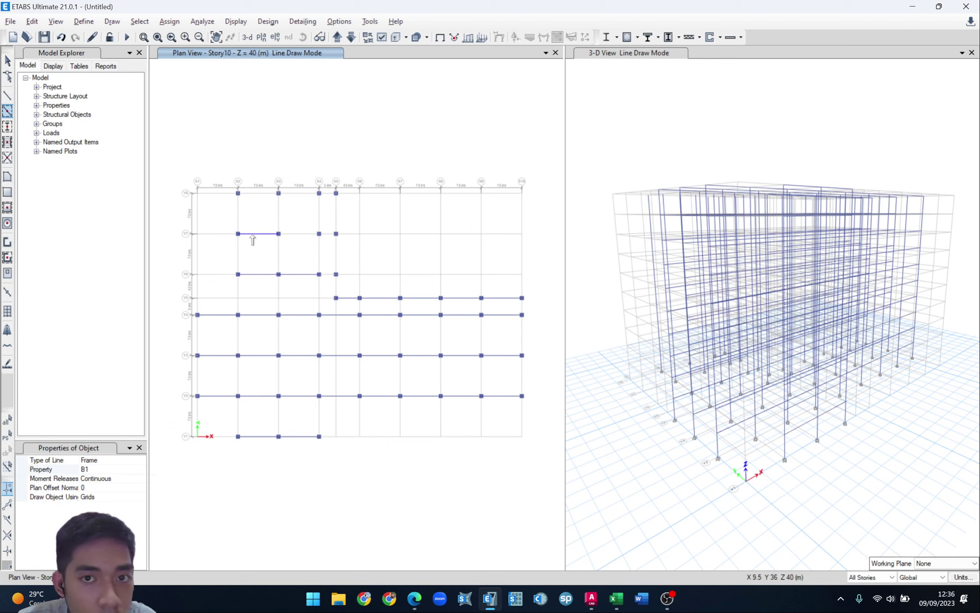
click(300, 234)
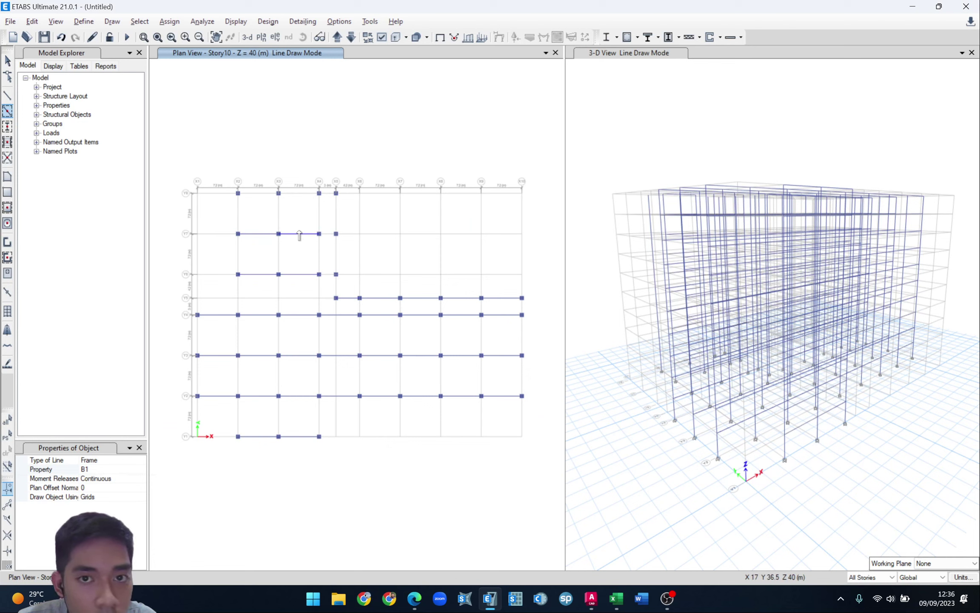
click(300, 194)
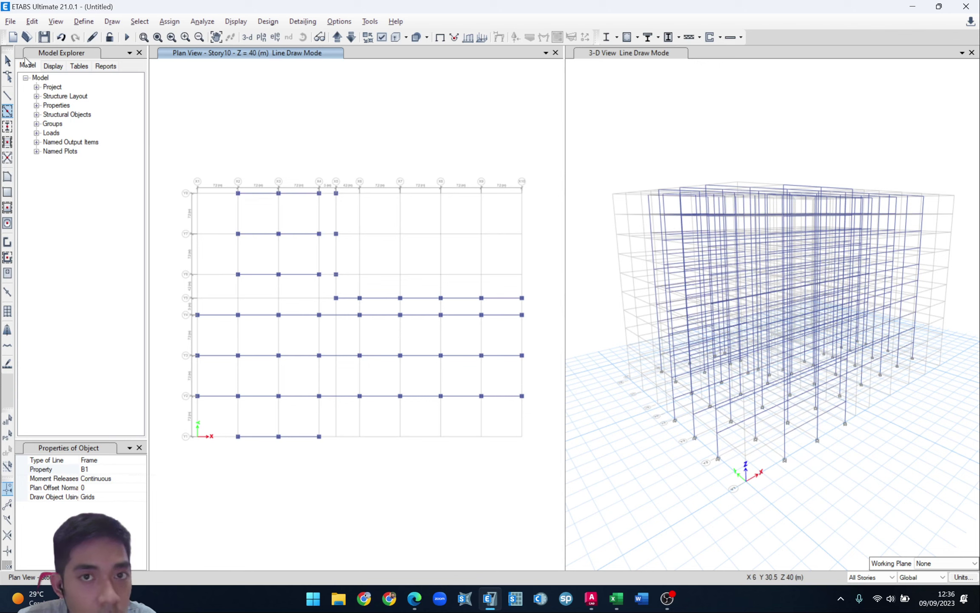
click(8, 60)
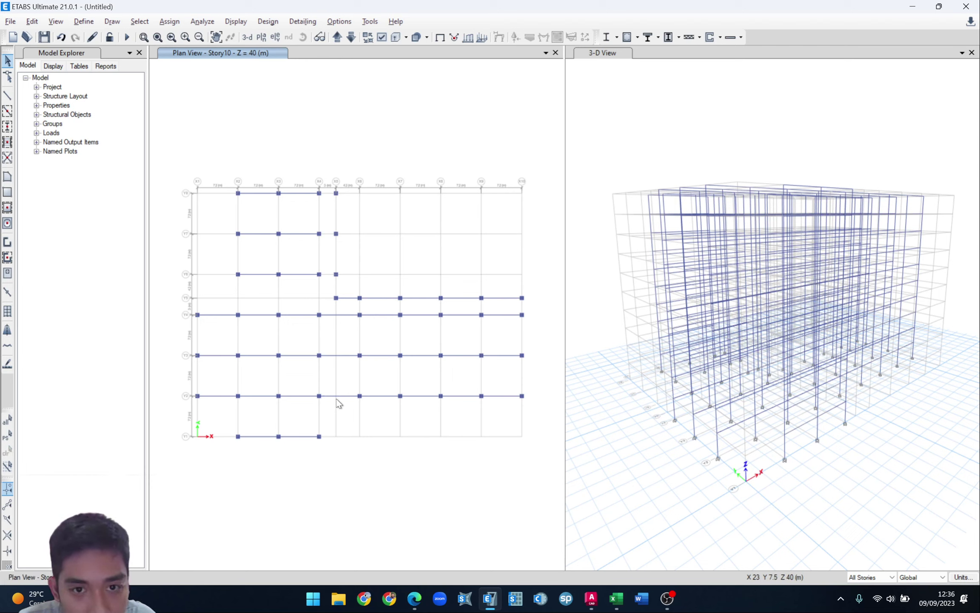
- Select the split beam segments between X4 and X6 on the second, third and fourth horizontal grid lines and join the frames
click(330, 356)
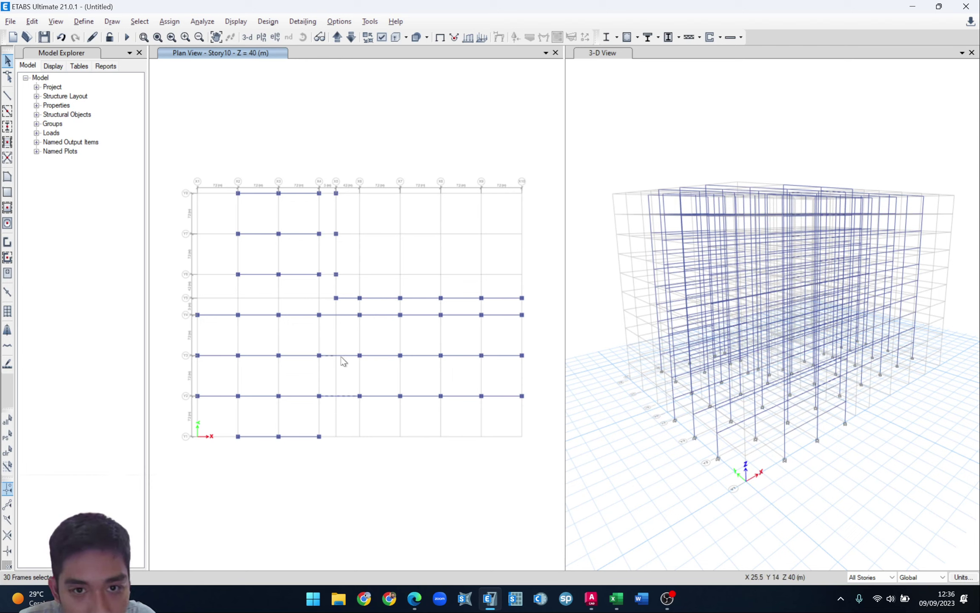
click(330, 315)
click(345, 315)
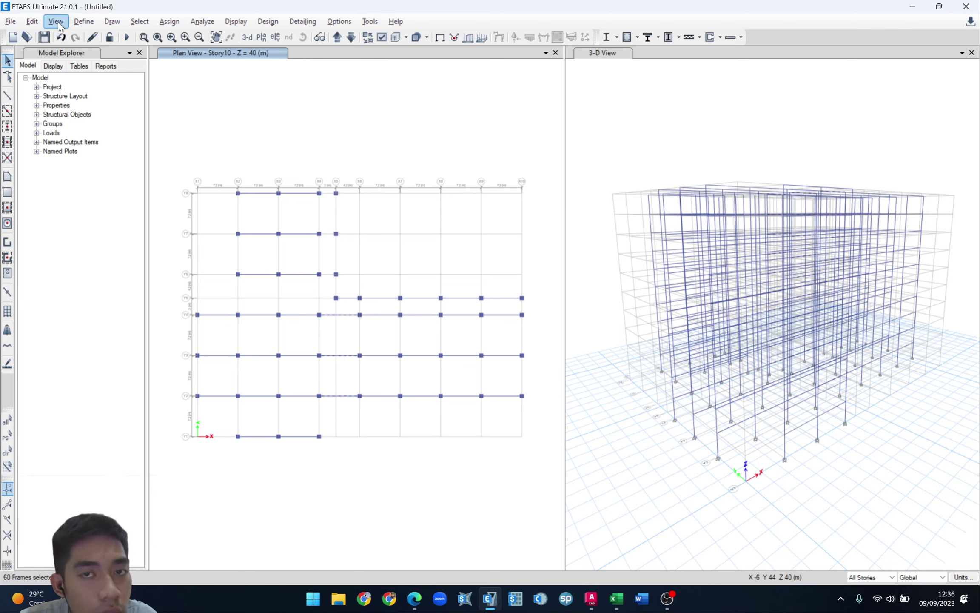
click(42, 23)
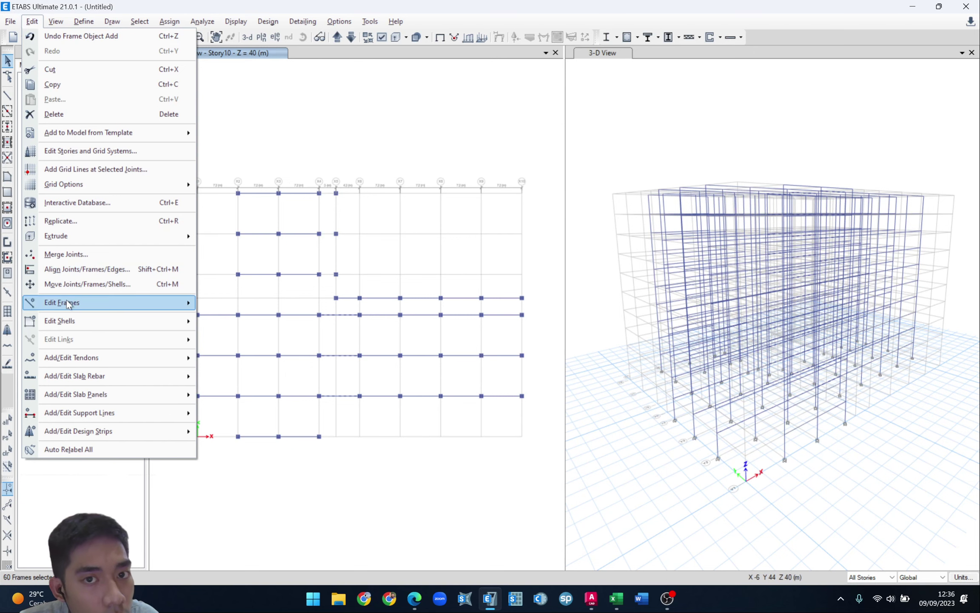
mouse_move(72, 304)
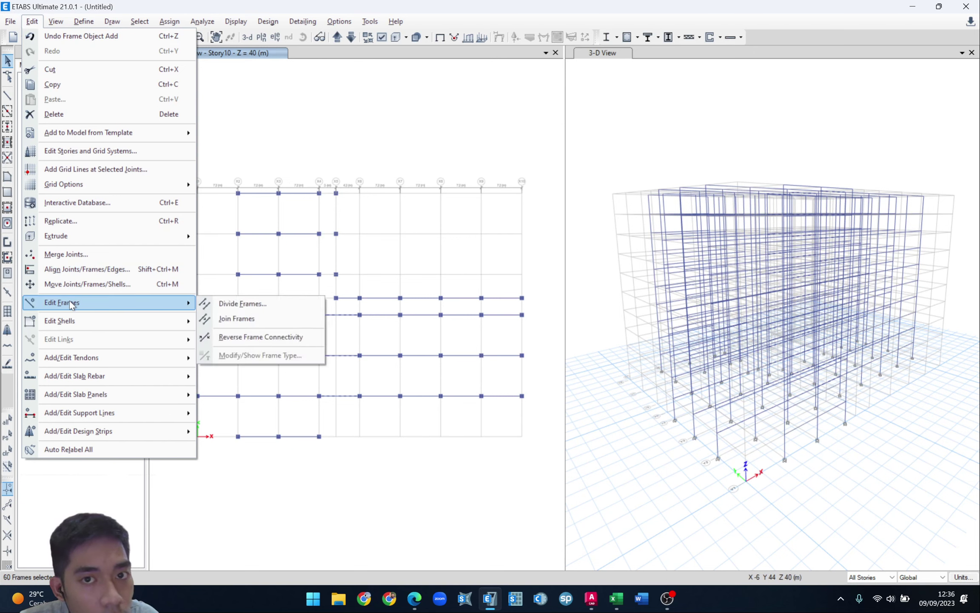
click(237, 320)
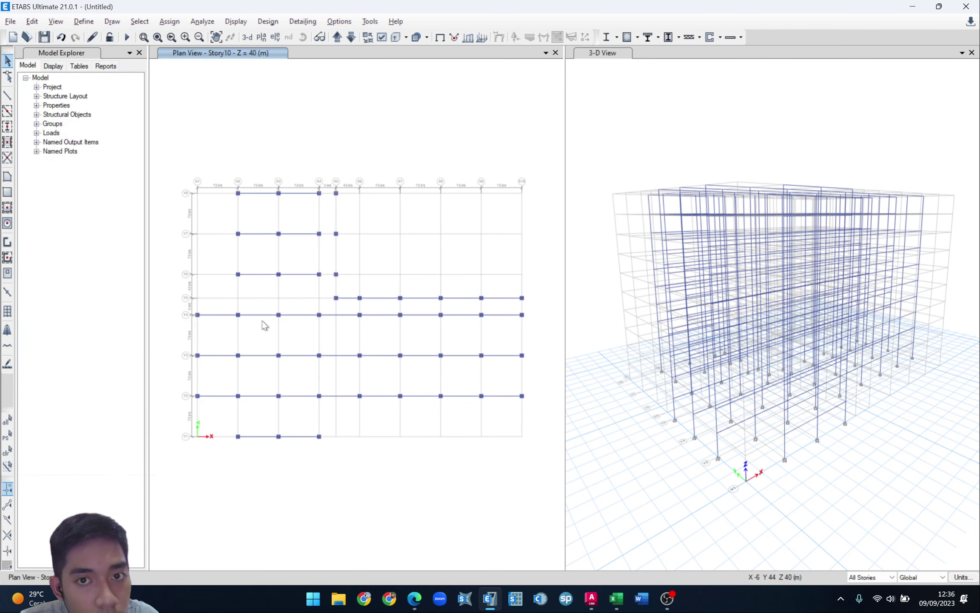
- Check the assignments in the Beam Information of the joined Story10 beam between X4 and X6 on the second horizontal grid line
click(331, 396)
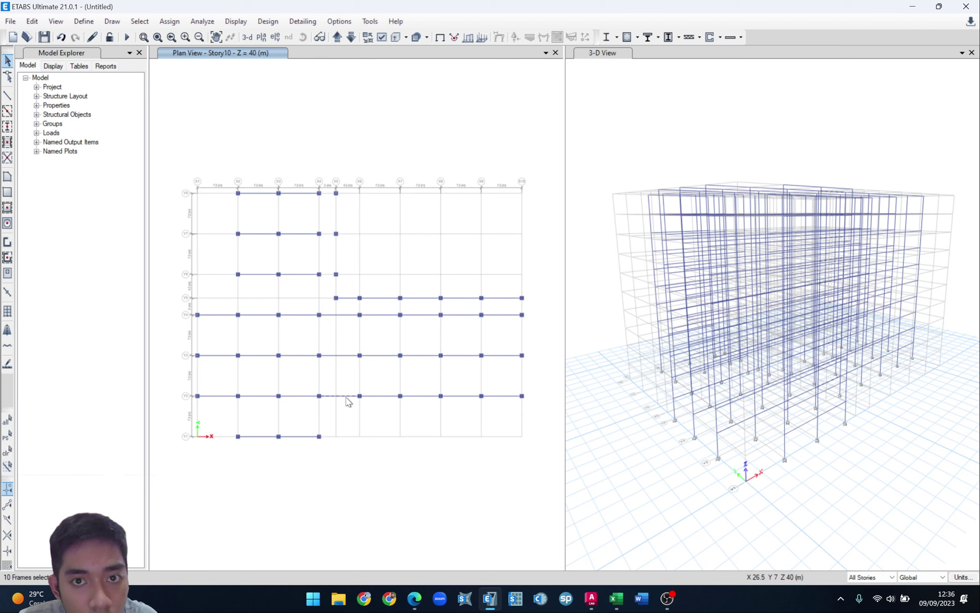
right_click(346, 396)
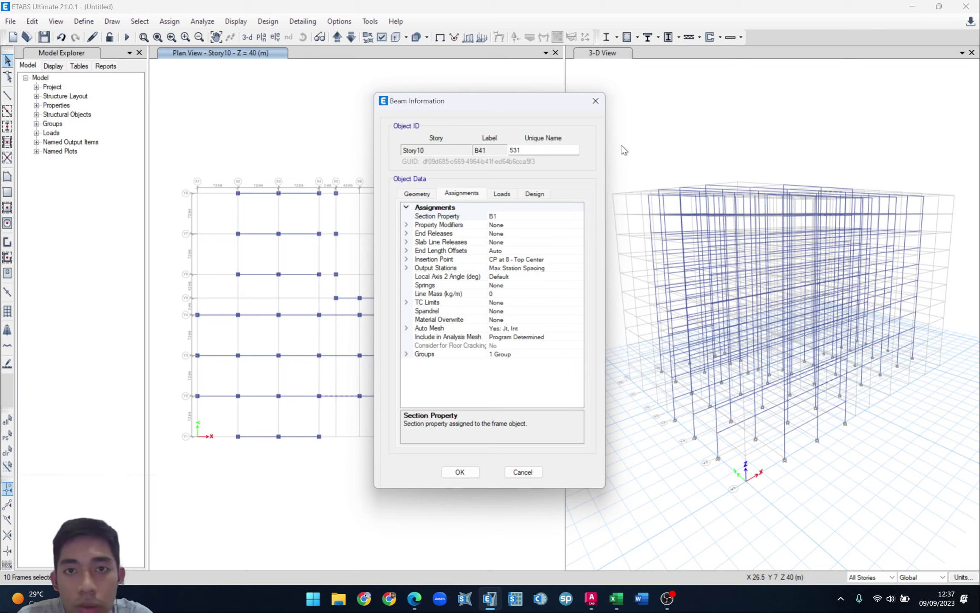
click(597, 100)
- Go through the plan views from Story9 down to Story7 to examine the beams, and return to the Story10 plan
key(Delete)
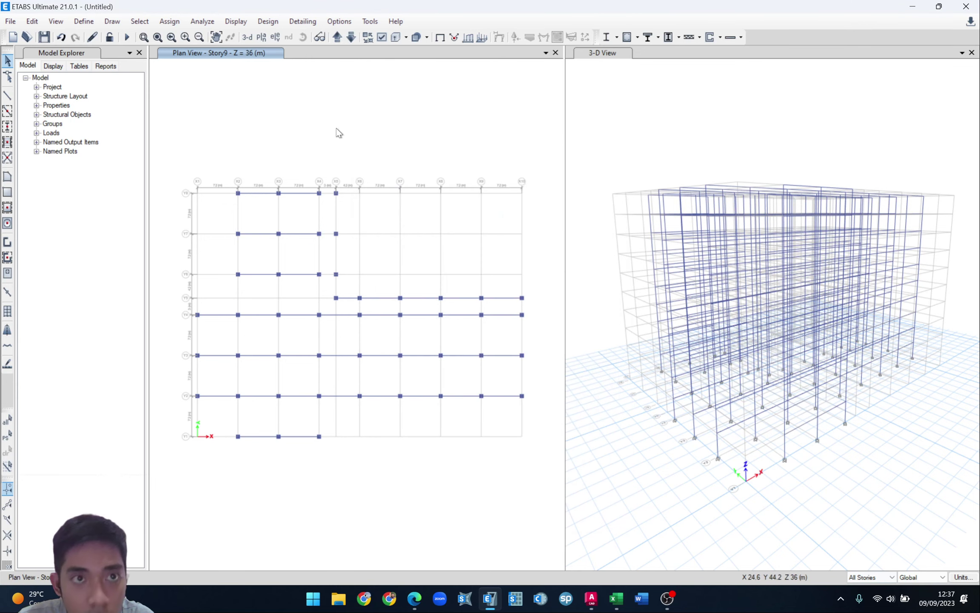
click(351, 37)
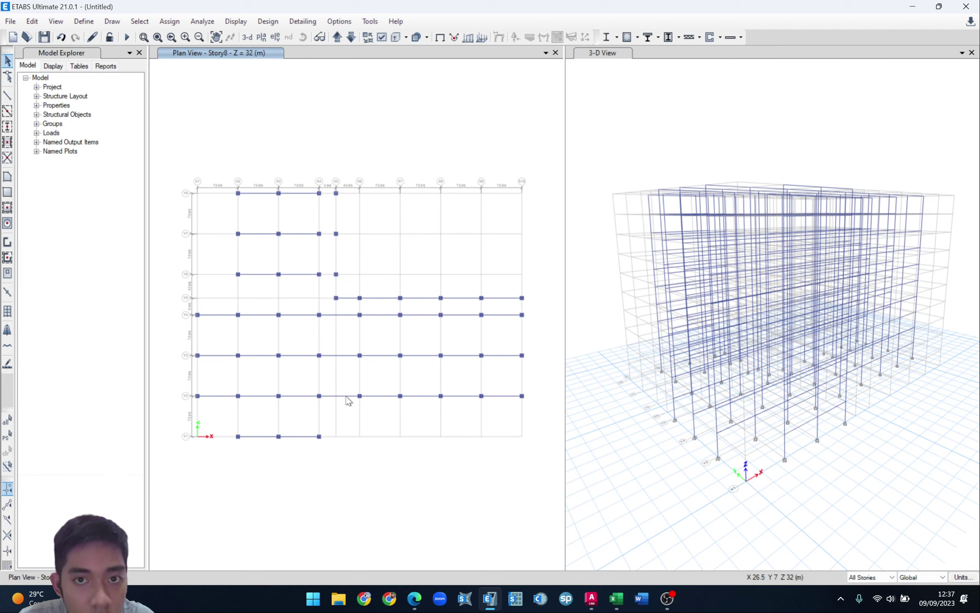
key(Escape)
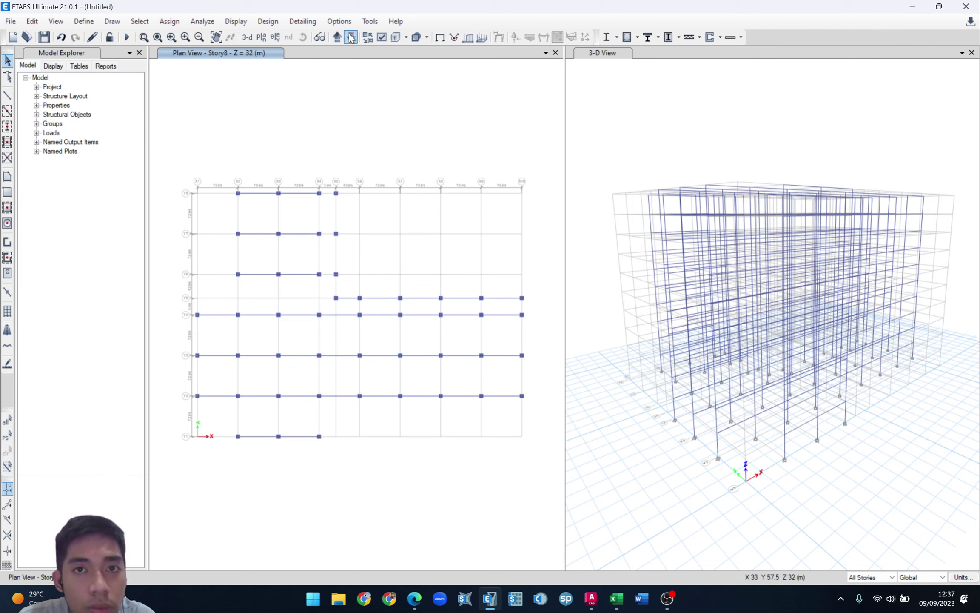
click(352, 37)
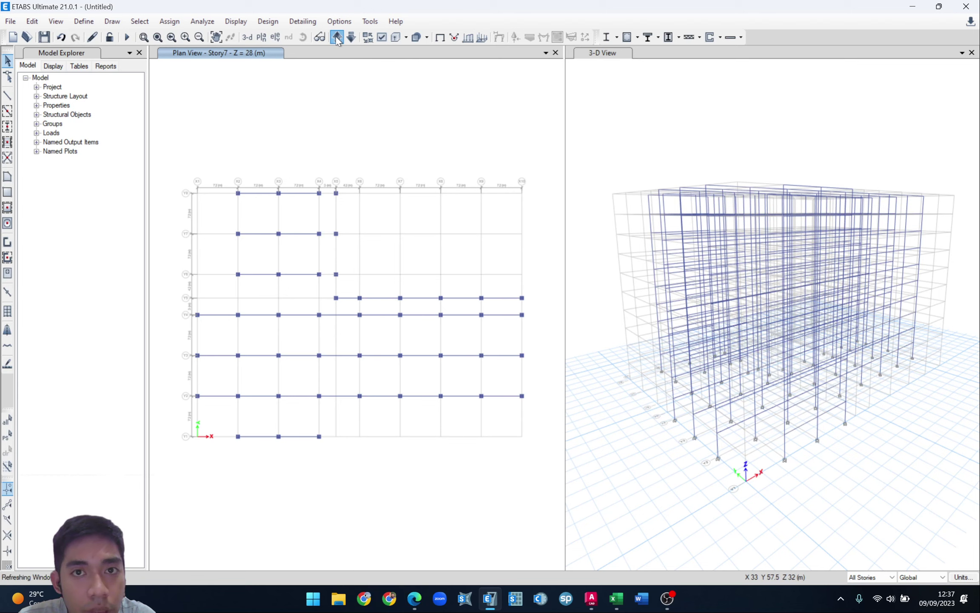
click(336, 37)
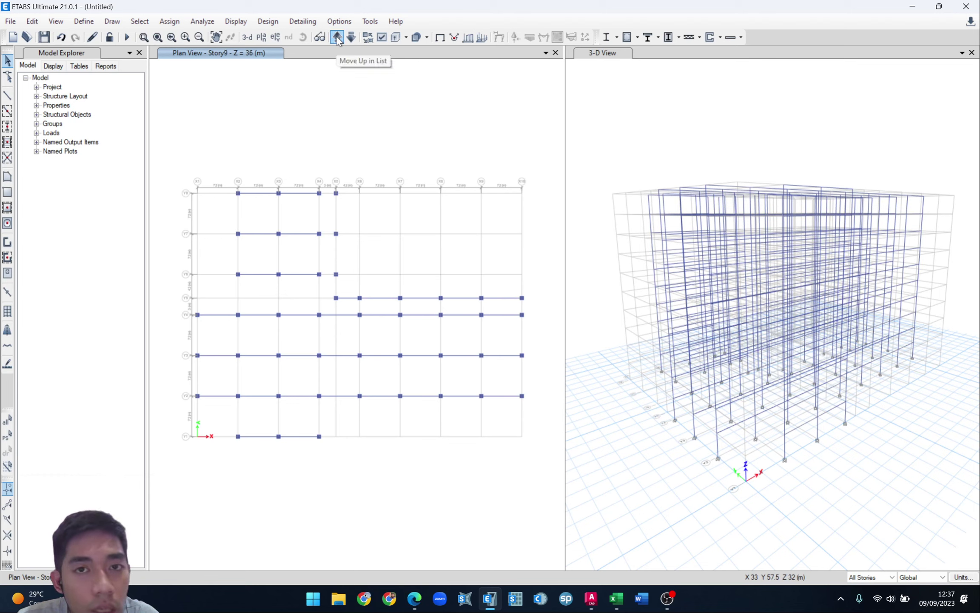
click(336, 37)
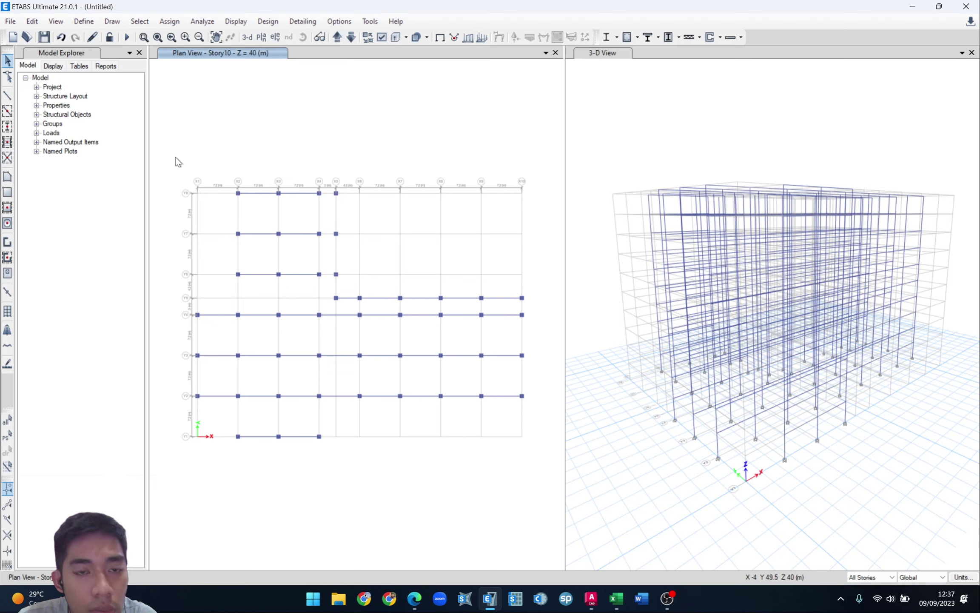
mouse_move(172, 146)
mouse_down()
mouse_move(247, 254)
mouse_move(184, 151)
mouse_up()
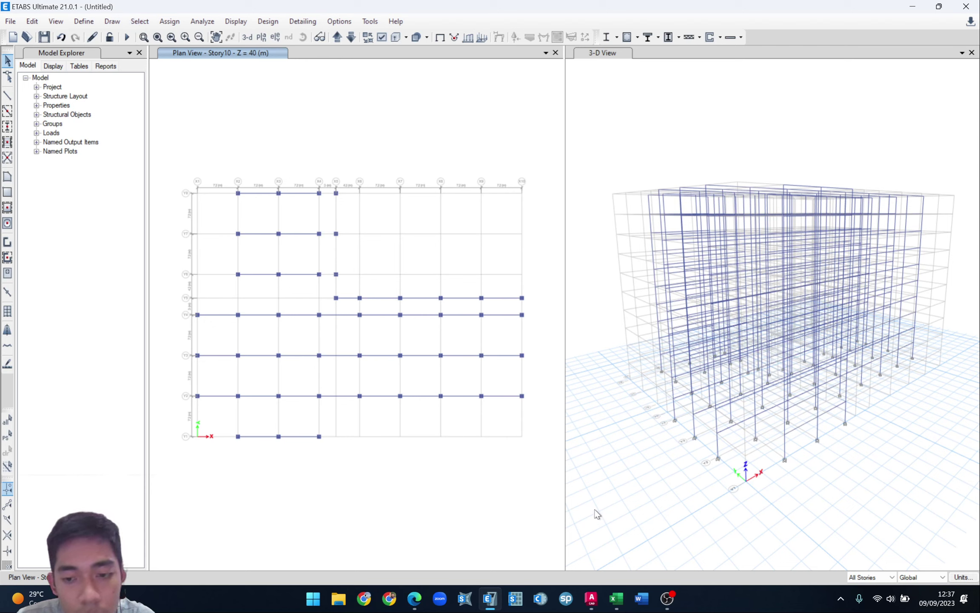
click(57, 24)
click(57, 21)
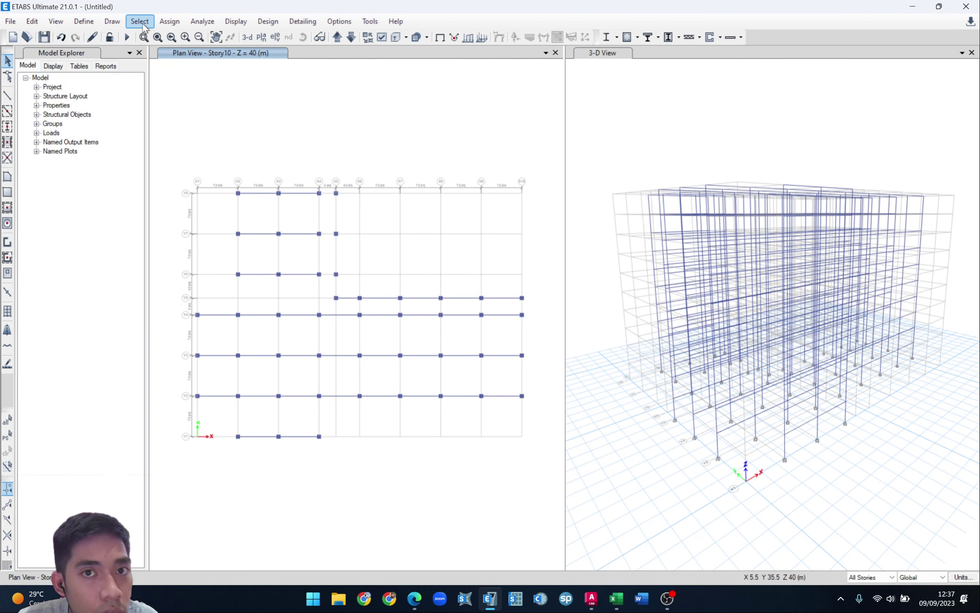
- Select all frames with the sections K1, K2 and K3 by frame property and make them invisible
click(139, 21)
mouse_move(179, 35)
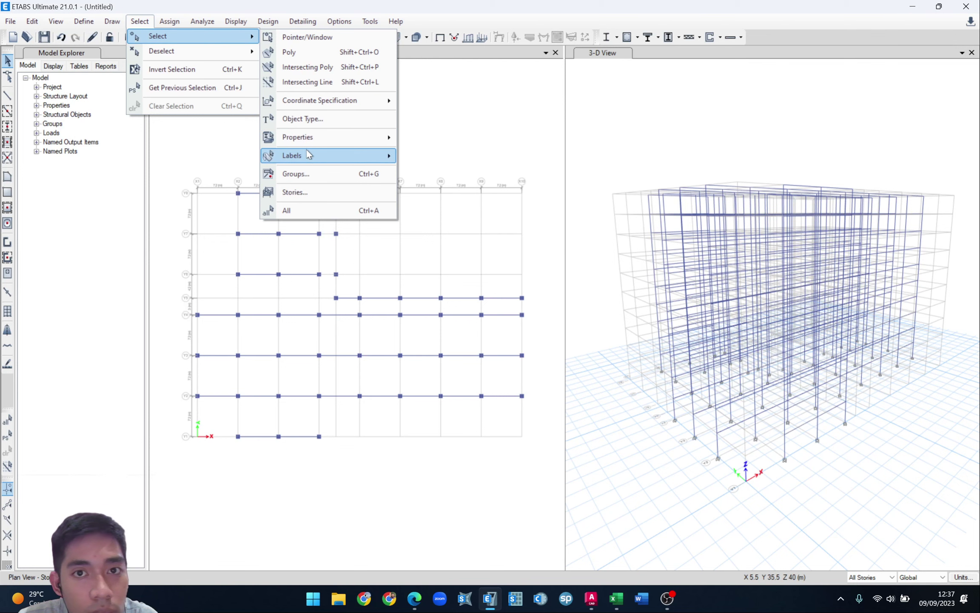
mouse_move(310, 142)
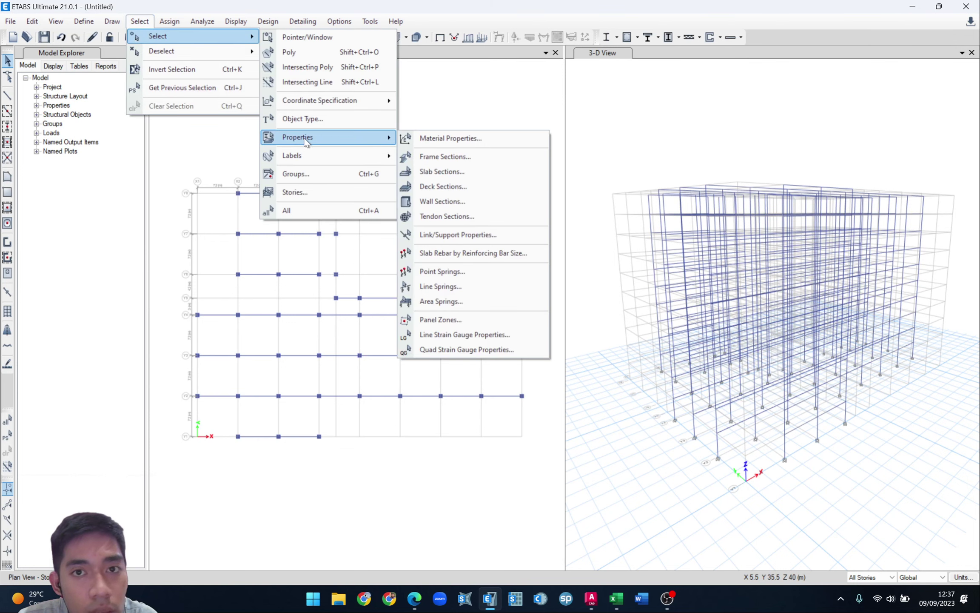
click(458, 158)
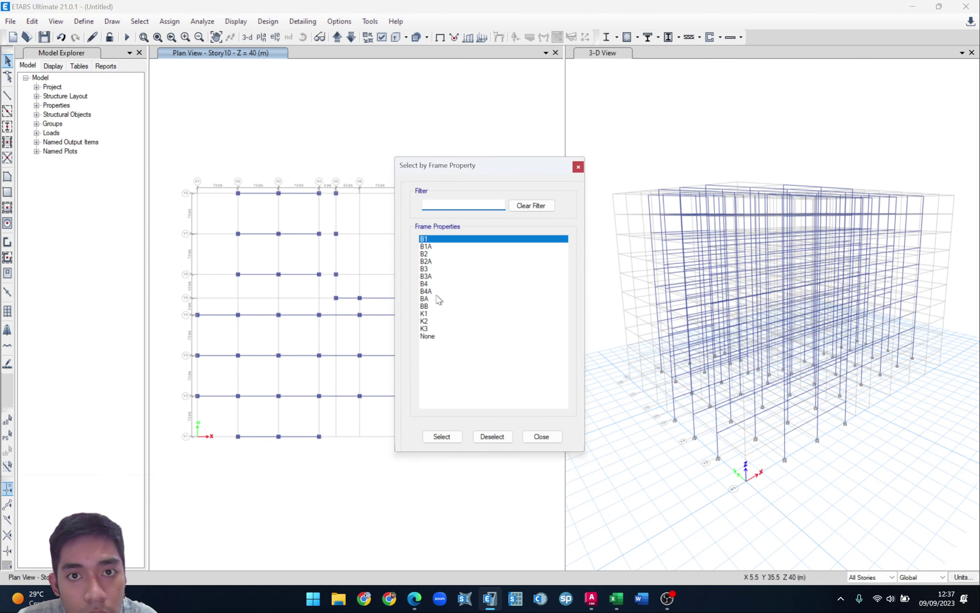
click(428, 314)
shift+click(426, 329)
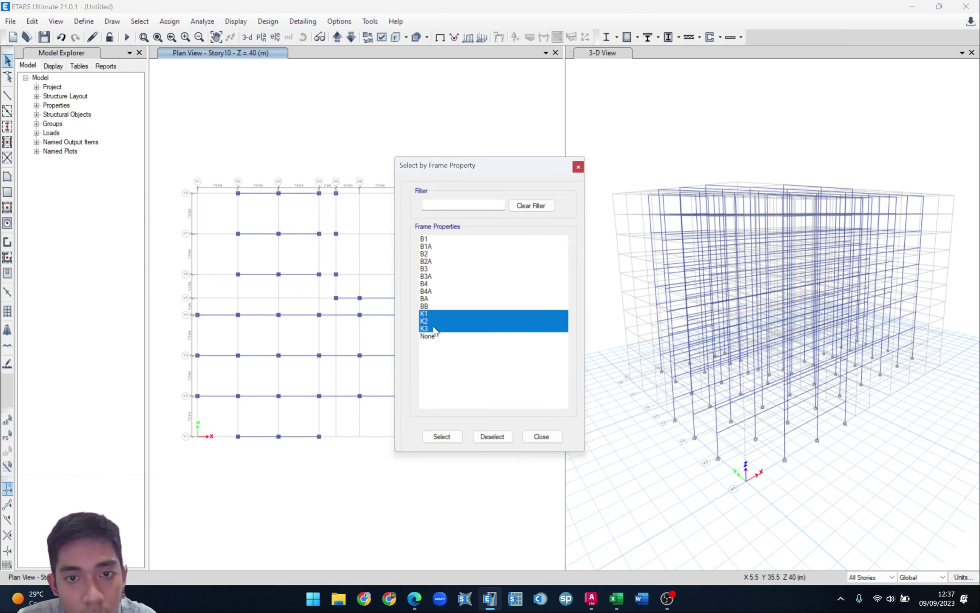
click(443, 436)
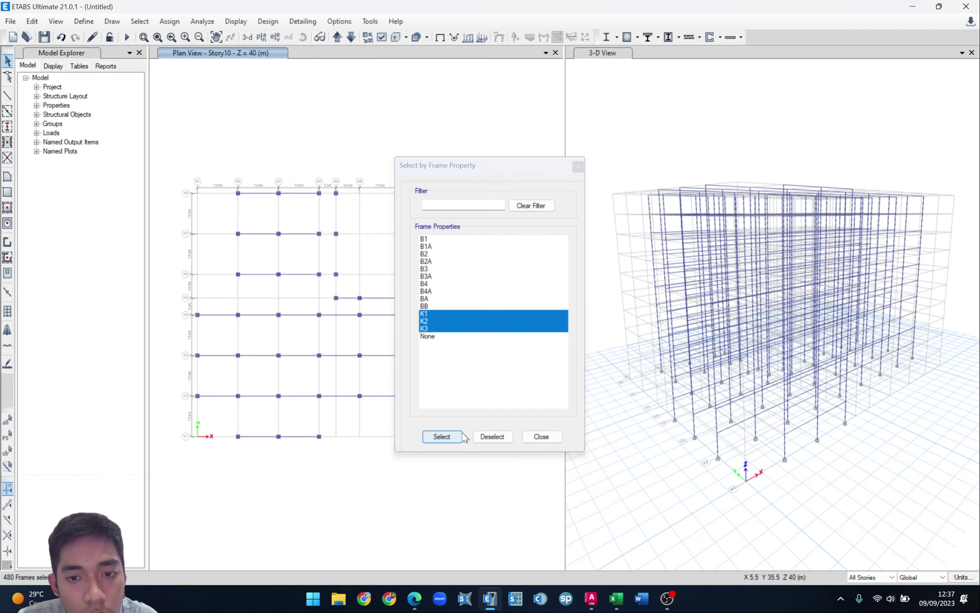
click(543, 438)
click(55, 22)
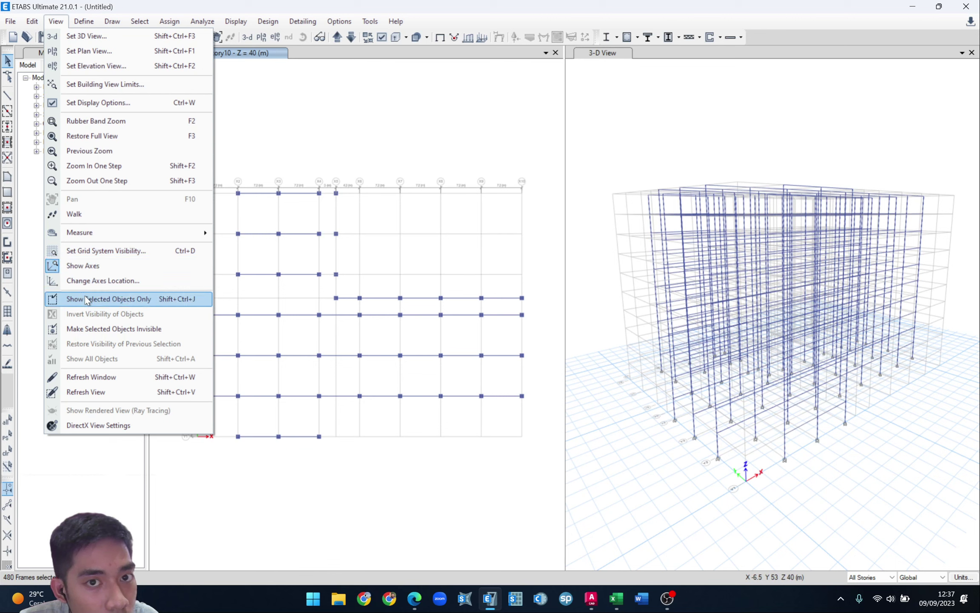
click(141, 332)
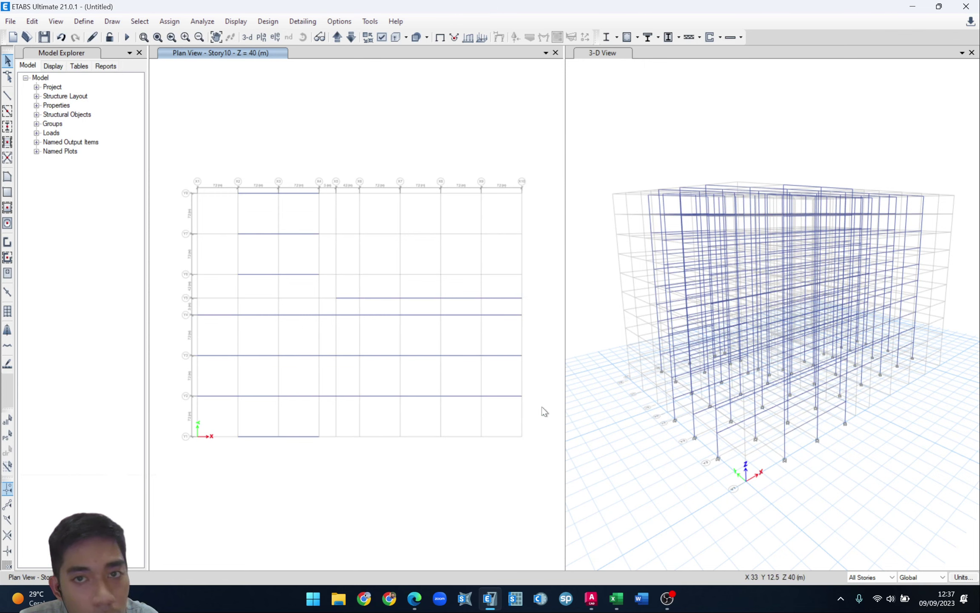
- Limit editing to One Story, select all beams on the Story10 plan and assign them the frame section B1A
click(870, 577)
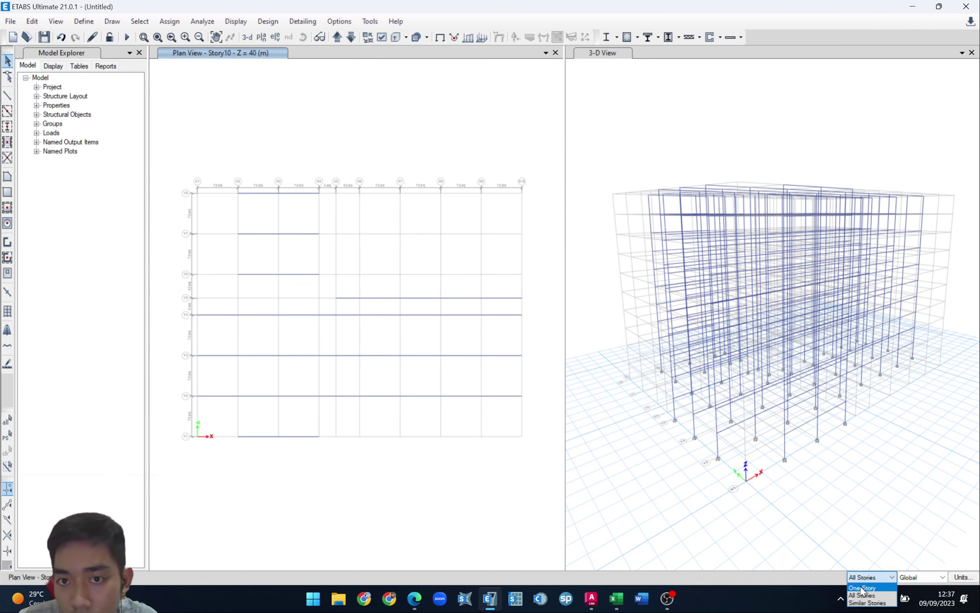
click(864, 587)
drag(177, 151, 532, 486)
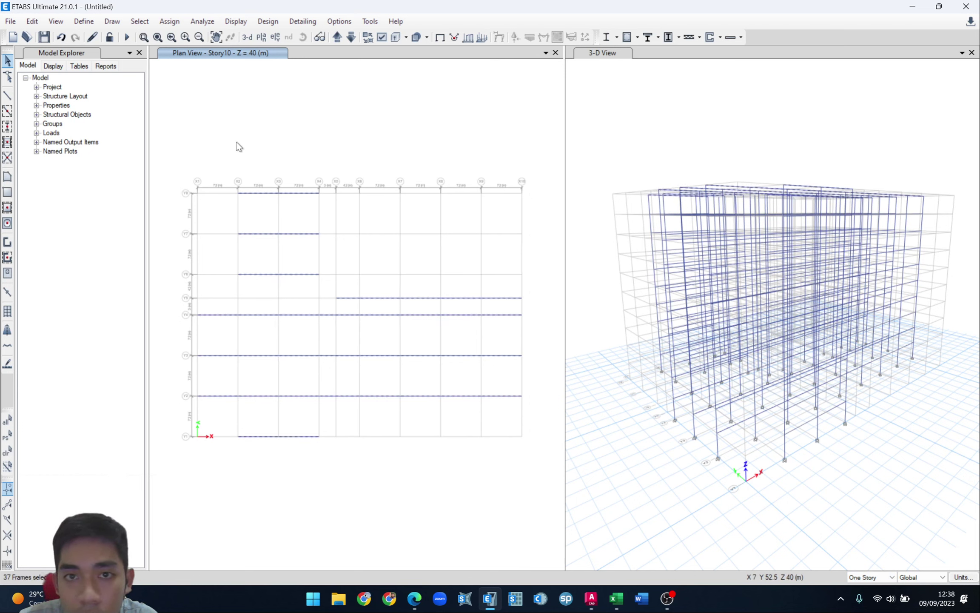
click(172, 21)
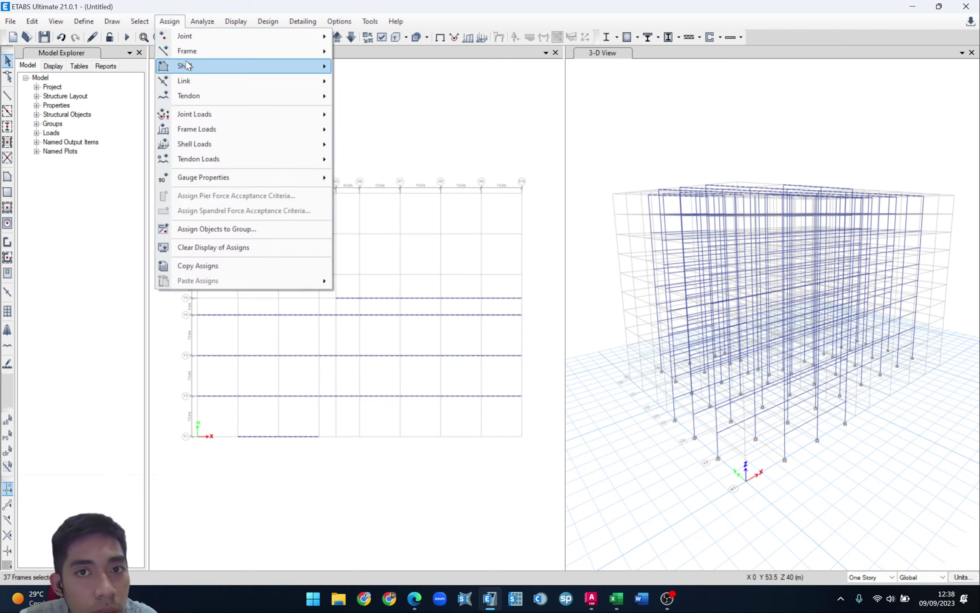
mouse_move(196, 53)
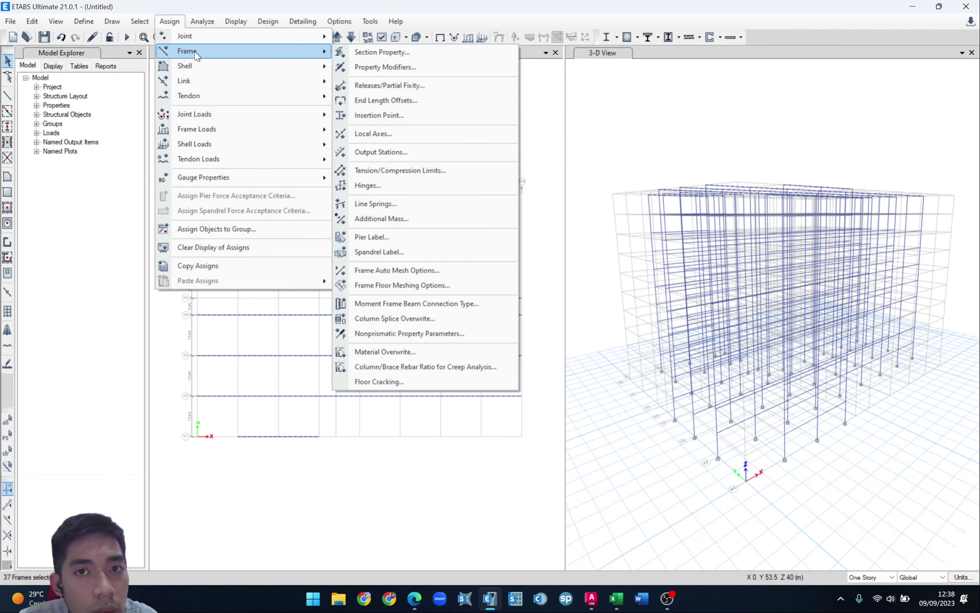
click(382, 53)
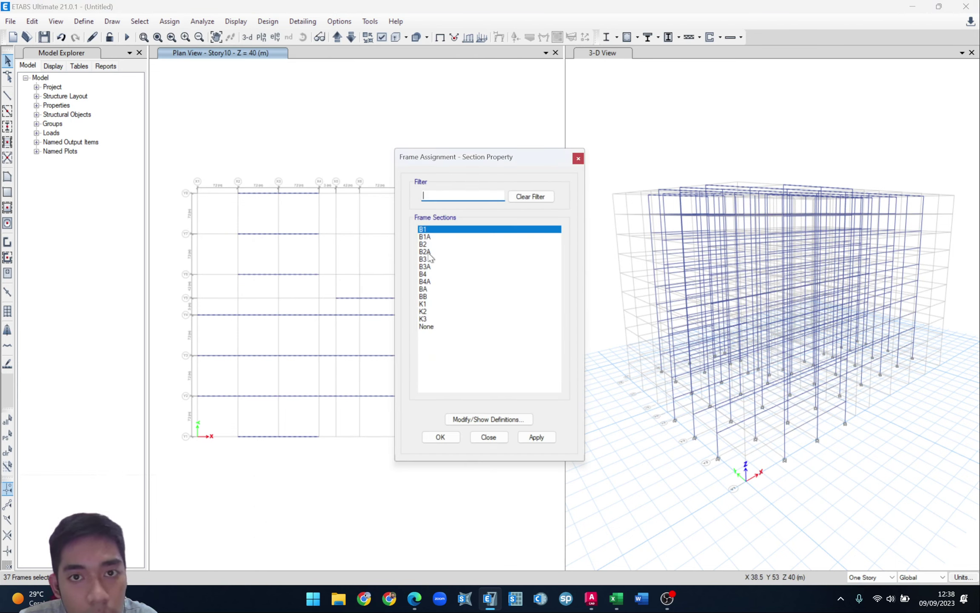
click(424, 237)
click(521, 438)
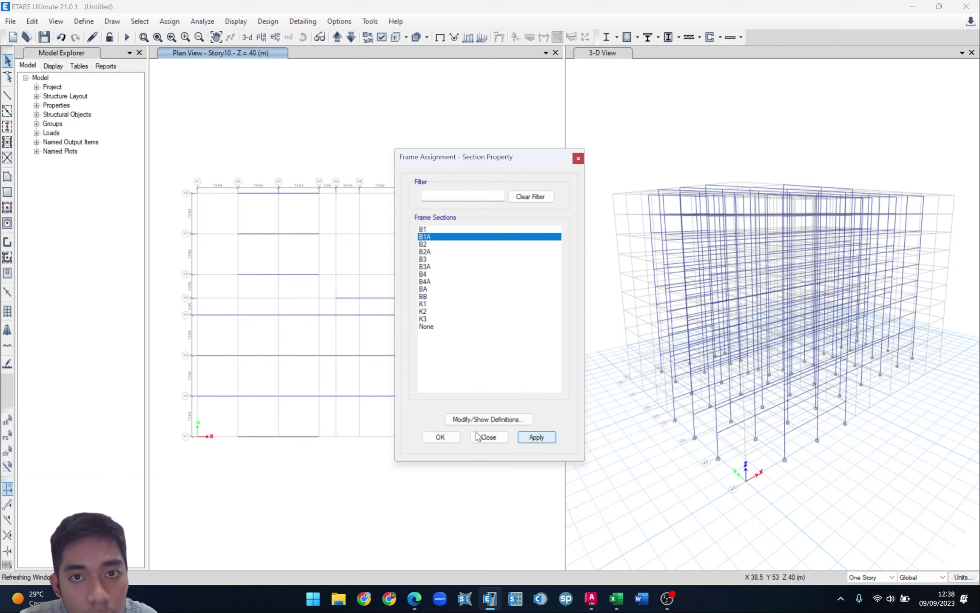
click(443, 439)
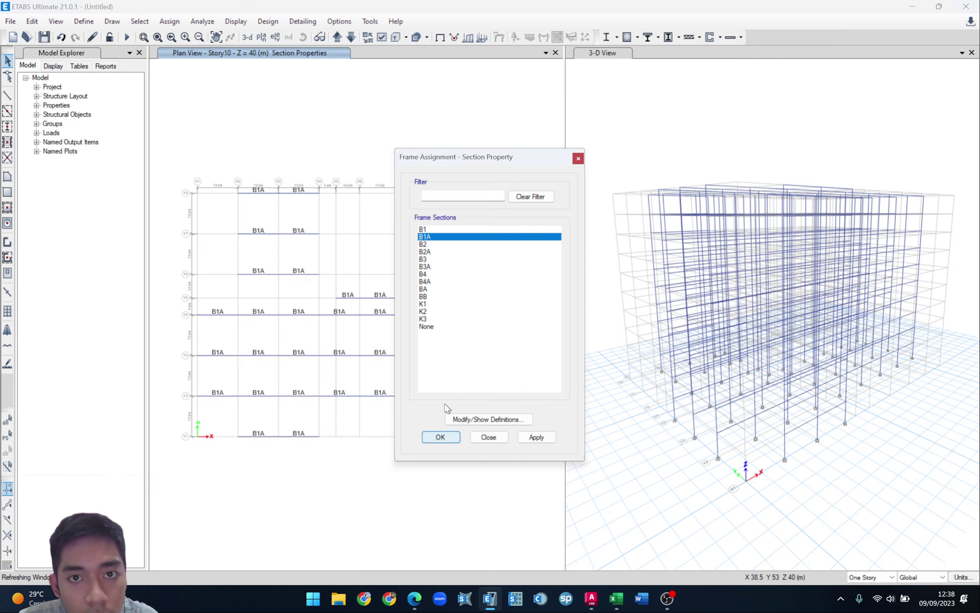
- Check the beam section labels on the Story9 plan and return to the Story10 plan
click(352, 37)
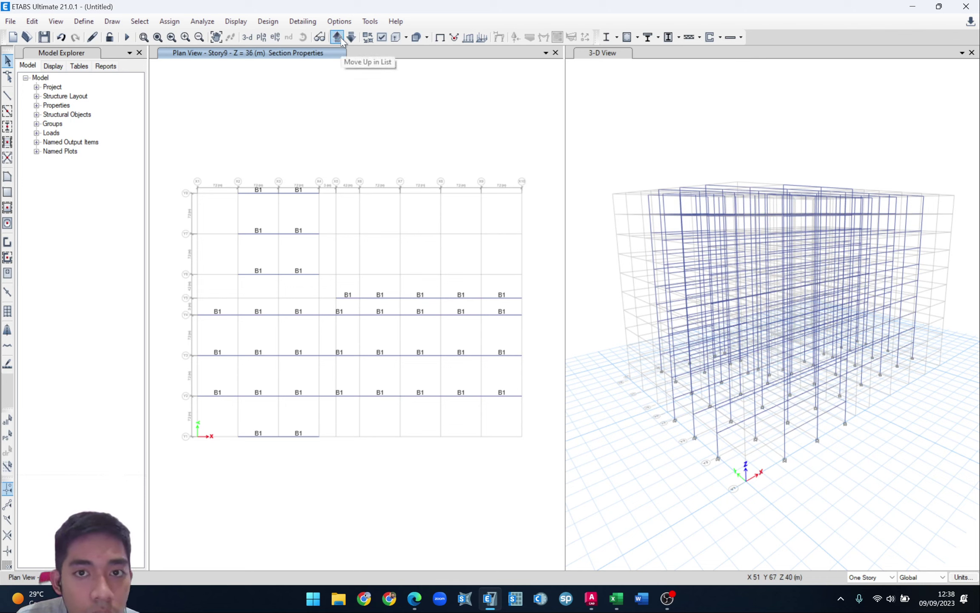
click(337, 38)
click(337, 38)
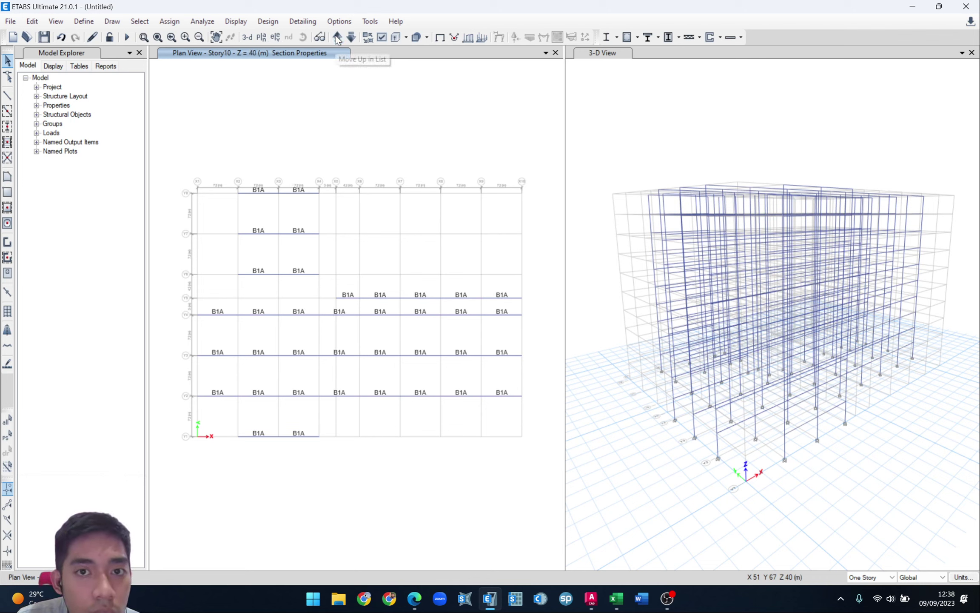
- Set editing back to All Stories and show all objects again
click(877, 577)
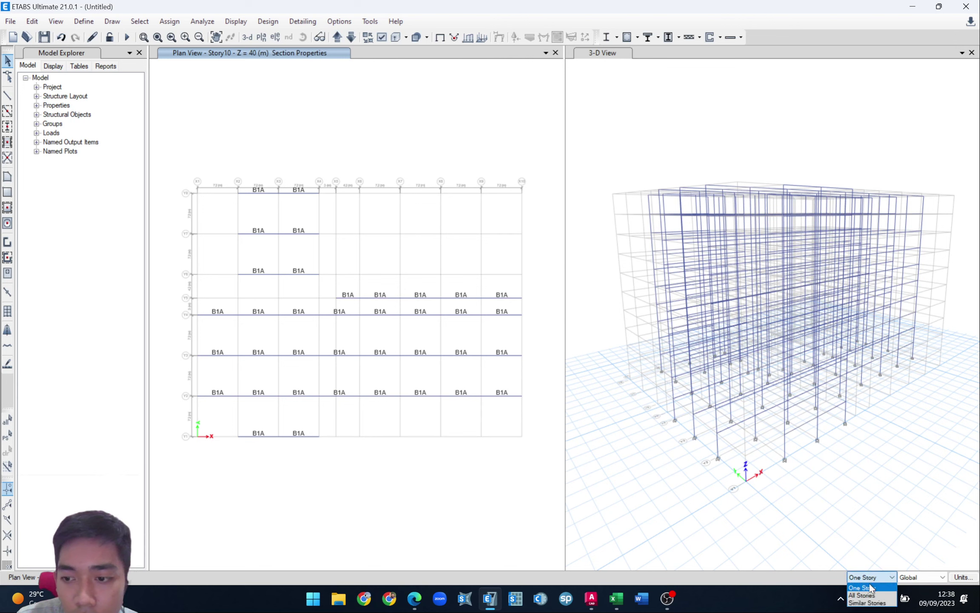
click(864, 595)
click(78, 24)
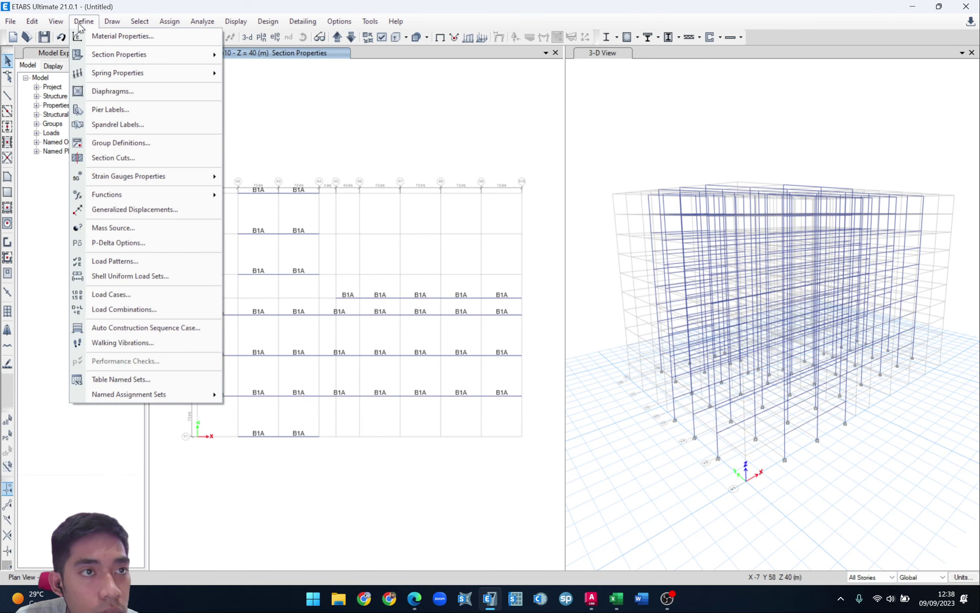
mouse_move(61, 22)
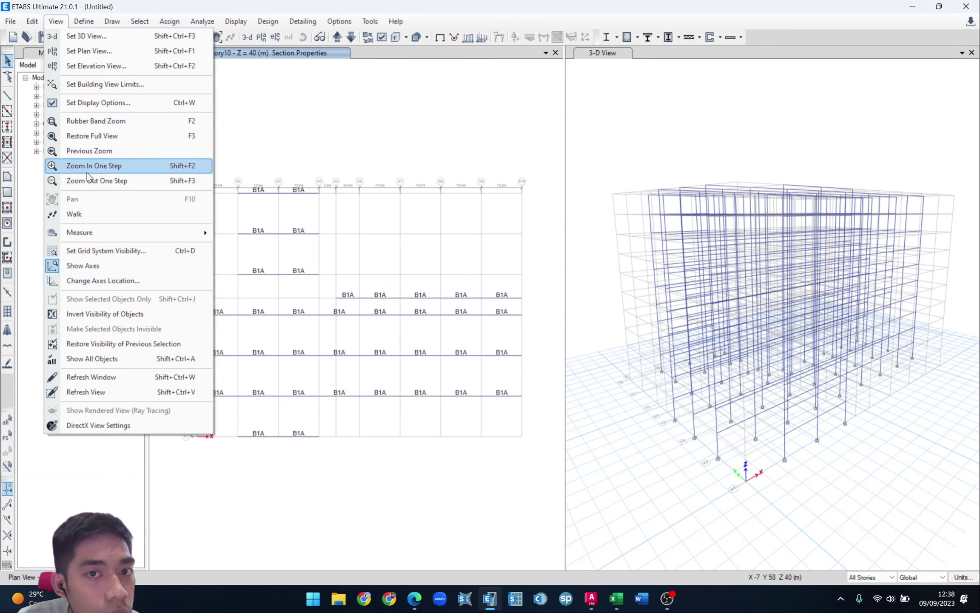
click(105, 360)
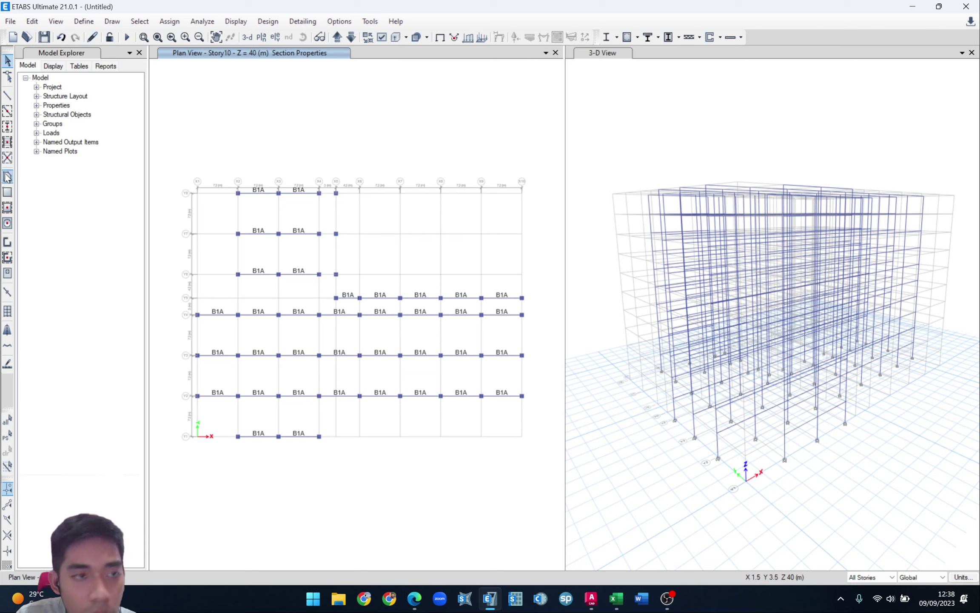
- Quick-draw B2 beams on grid lines X2, X3 and X4 between the two lowest horizontal grid lines
click(9, 112)
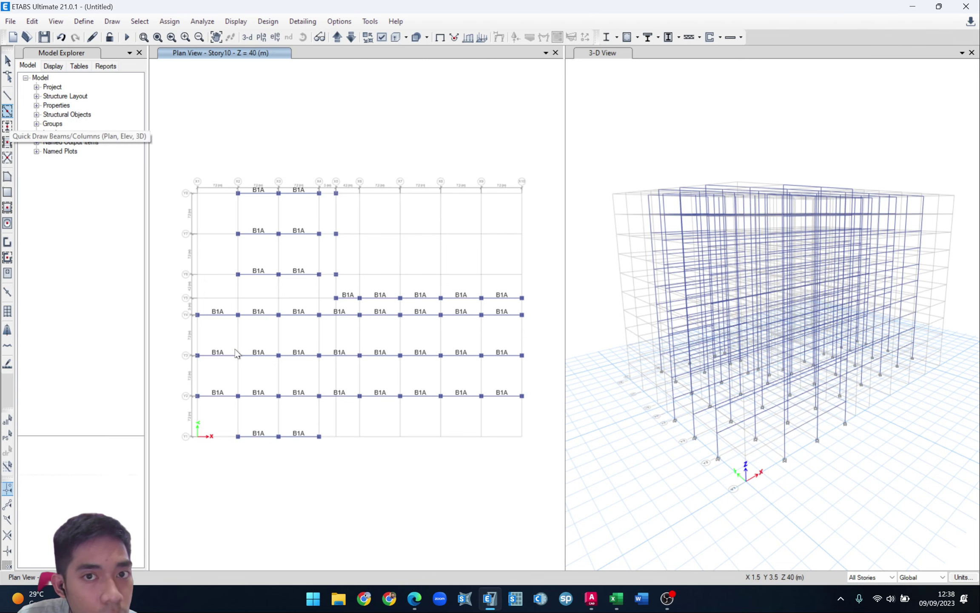
click(141, 470)
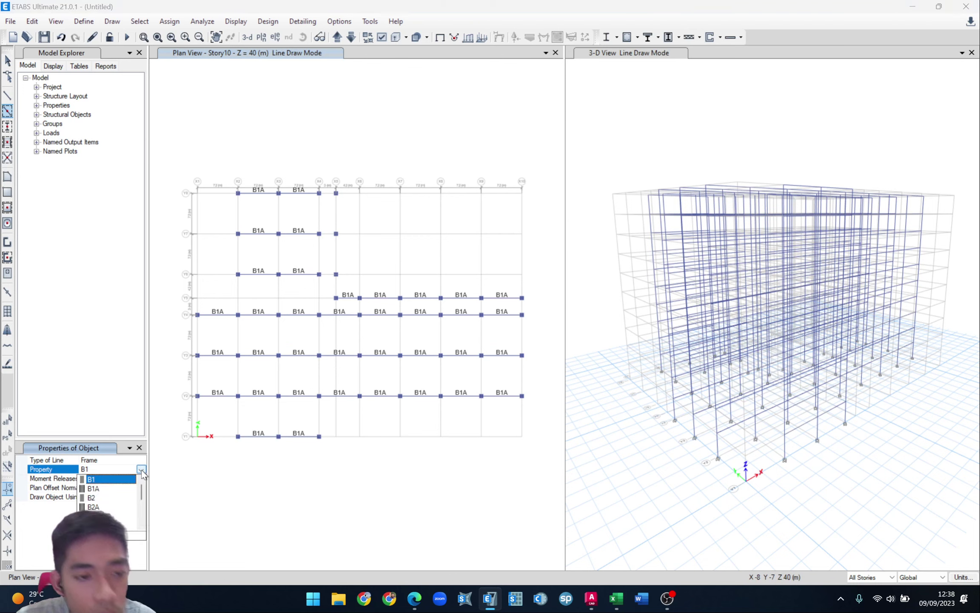
click(99, 497)
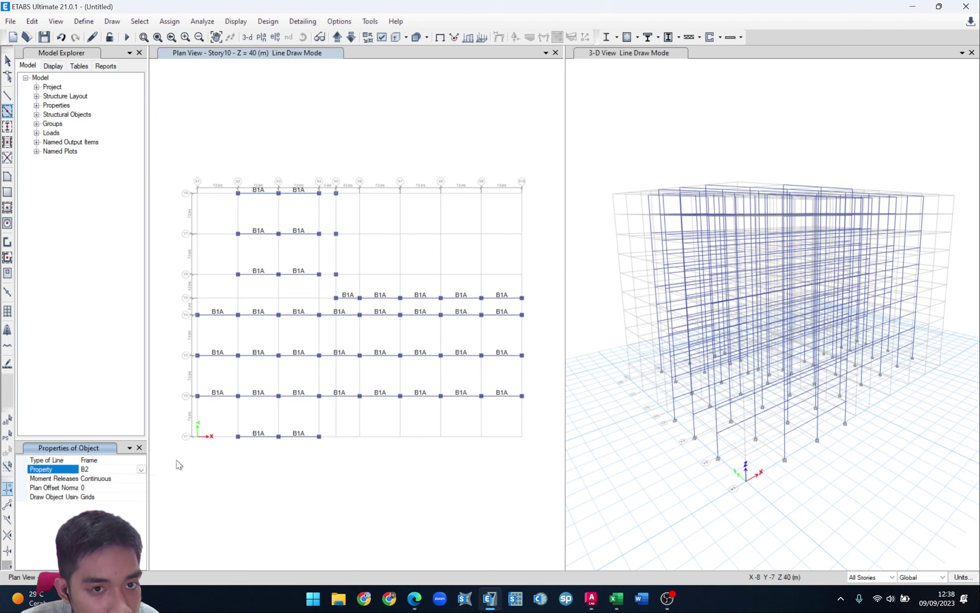
click(237, 417)
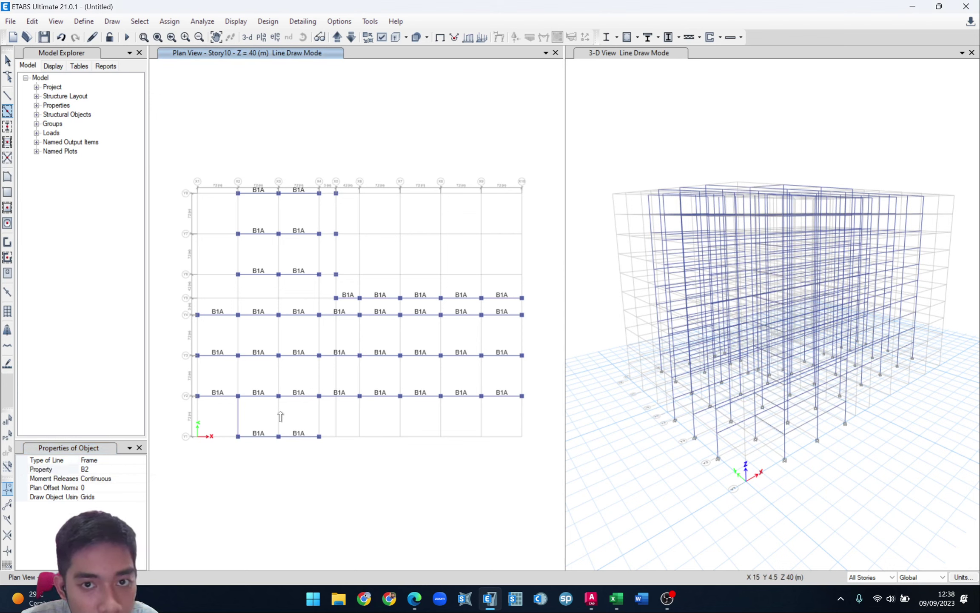
click(319, 411)
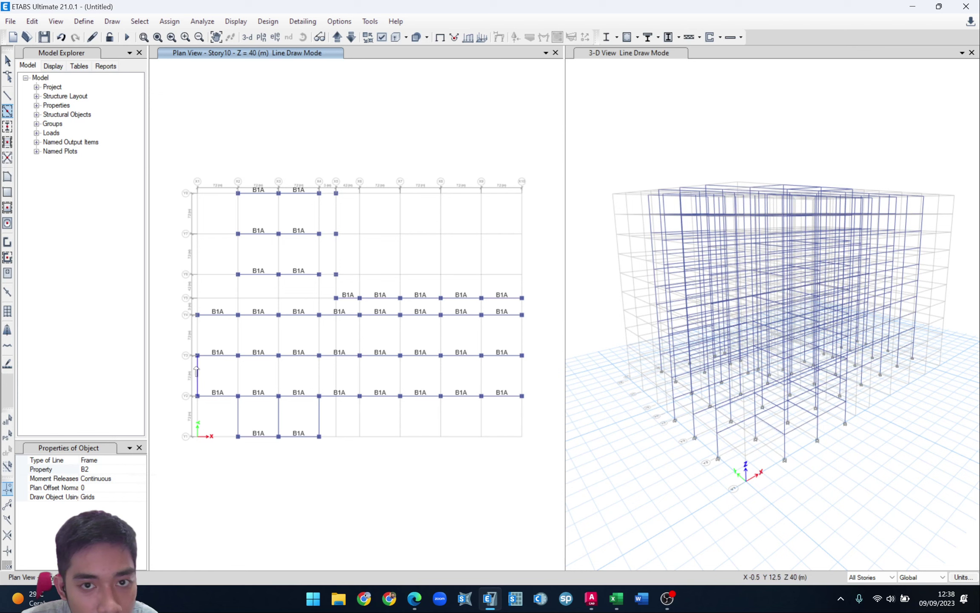
- Draw B2 beams on grid lines X1 to X4 between the second and fourth horizontal grid lines
click(197, 369)
click(239, 332)
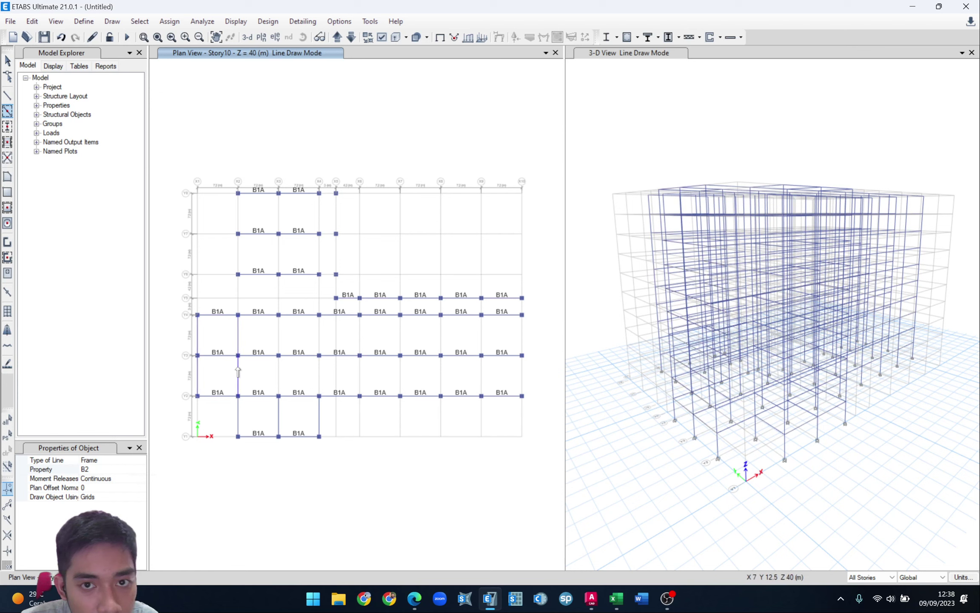
click(239, 368)
click(280, 329)
click(280, 367)
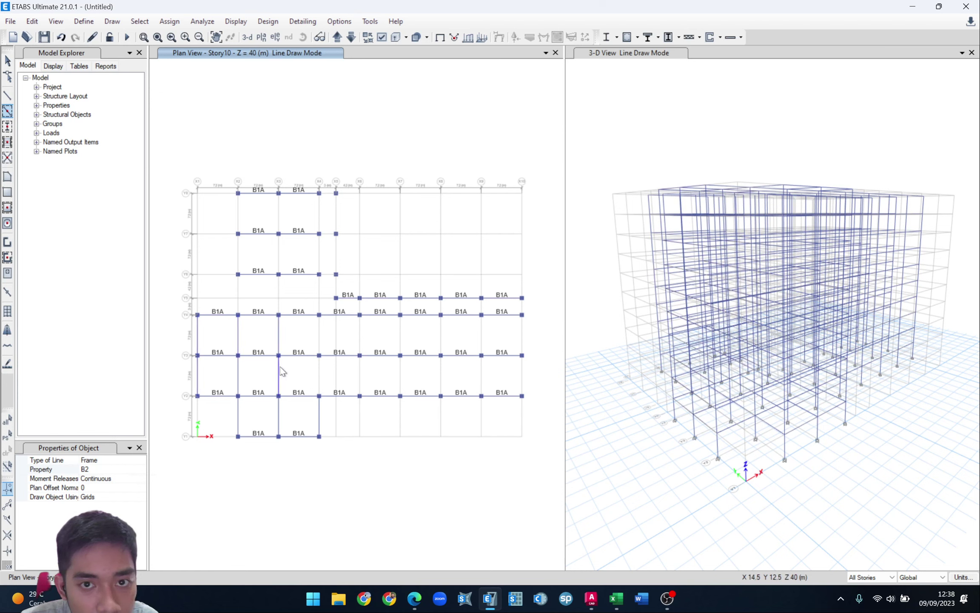
click(320, 373)
click(317, 338)
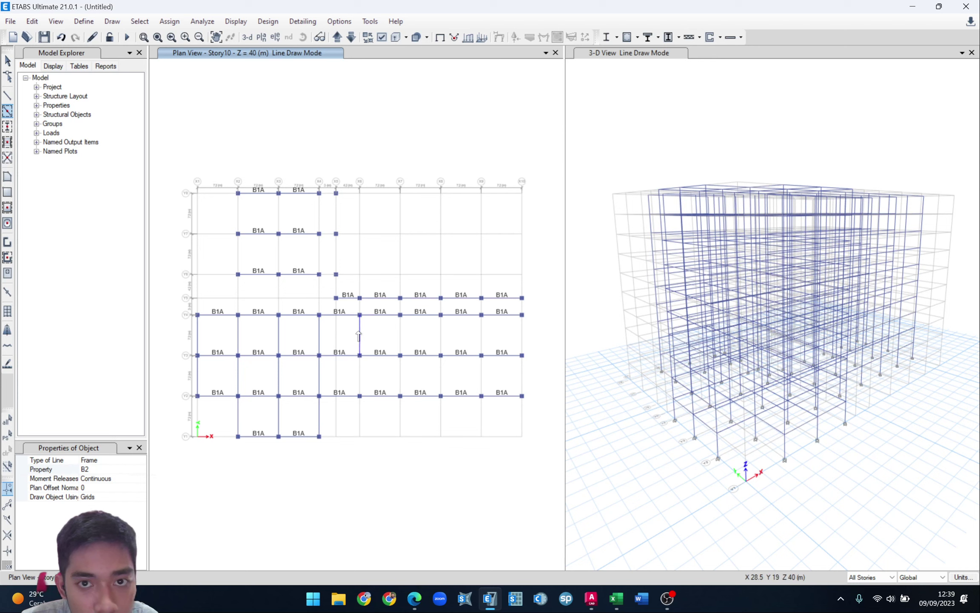
- Draw B2 beams on grid lines X6 to X10 between the second and fourth horizontal grid lines
click(361, 374)
click(401, 334)
click(401, 378)
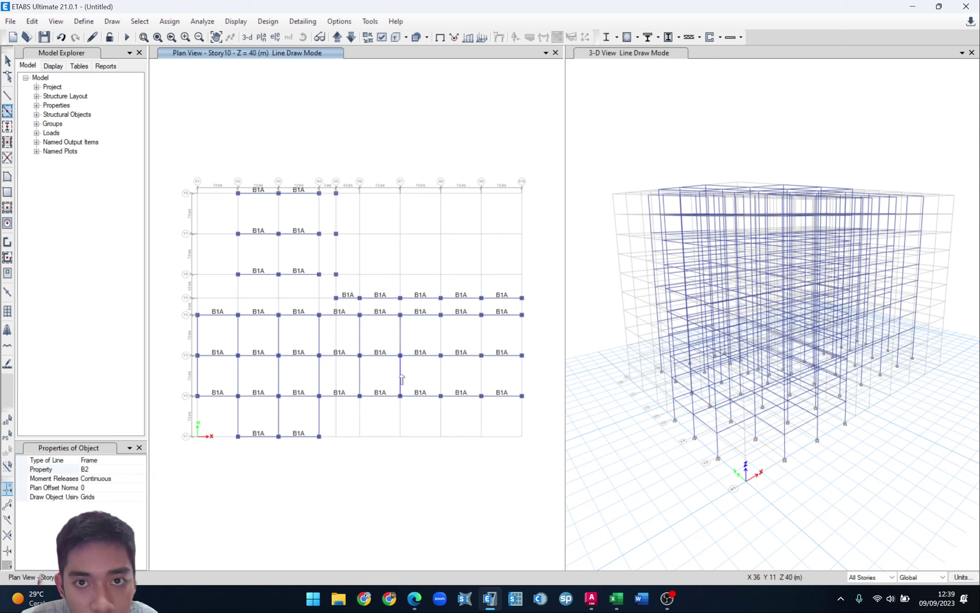
click(443, 336)
click(444, 374)
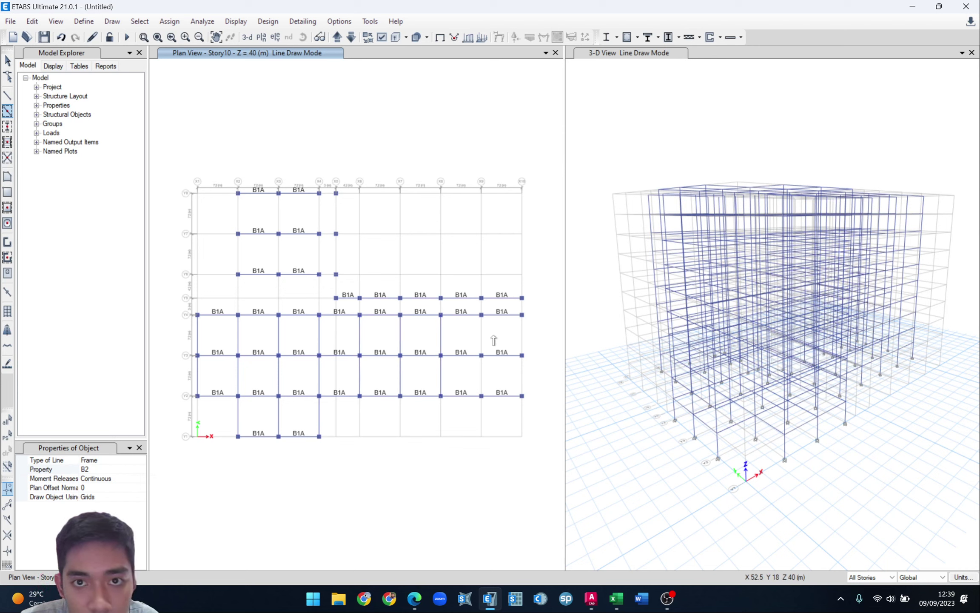
click(482, 374)
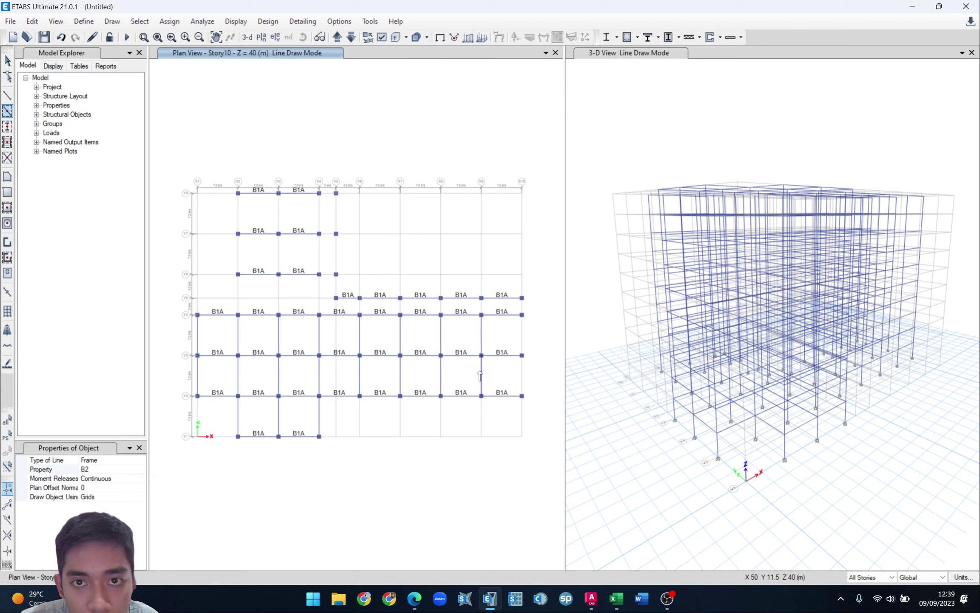
click(521, 335)
click(522, 374)
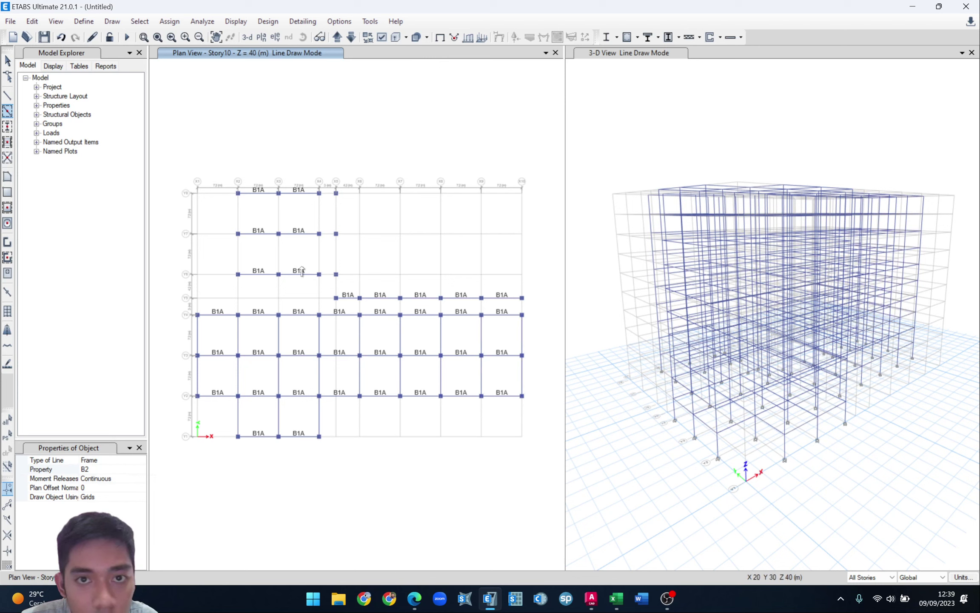
- Draw B2 beams on grid lines X2 to X4 between Y4 and Y8, and on X5 between Y5 and Y8
click(238, 211)
click(281, 212)
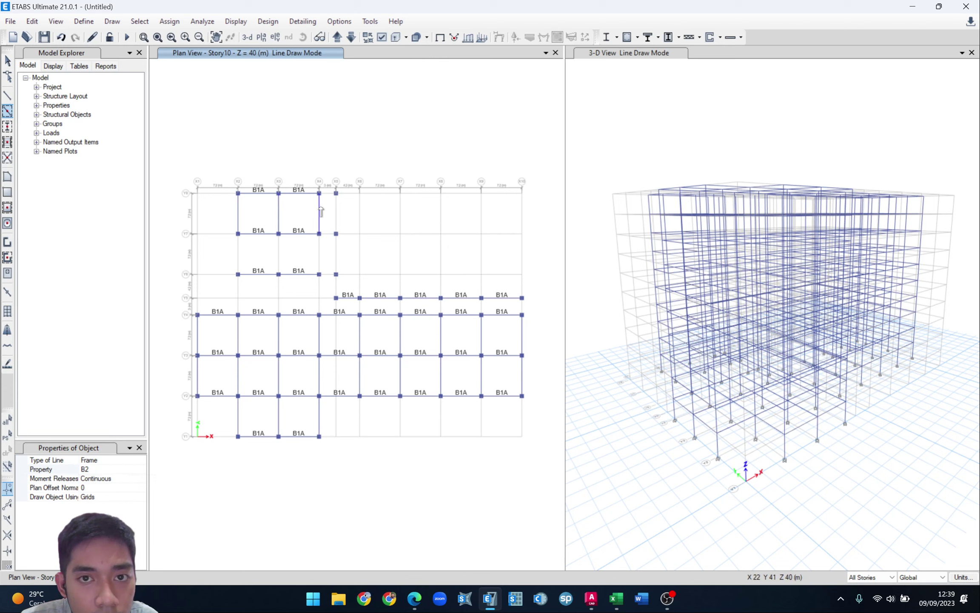
click(339, 212)
click(337, 251)
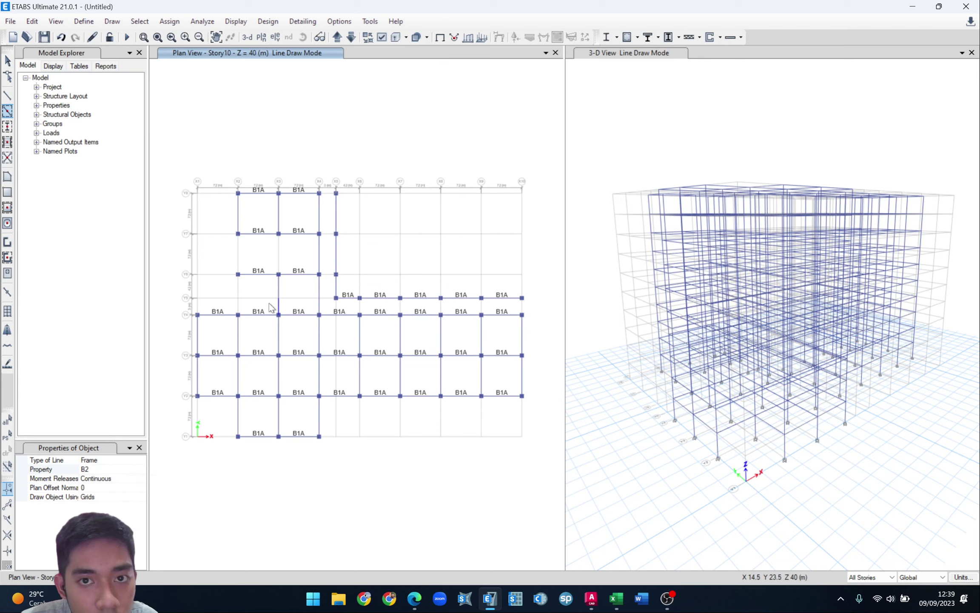
click(237, 286)
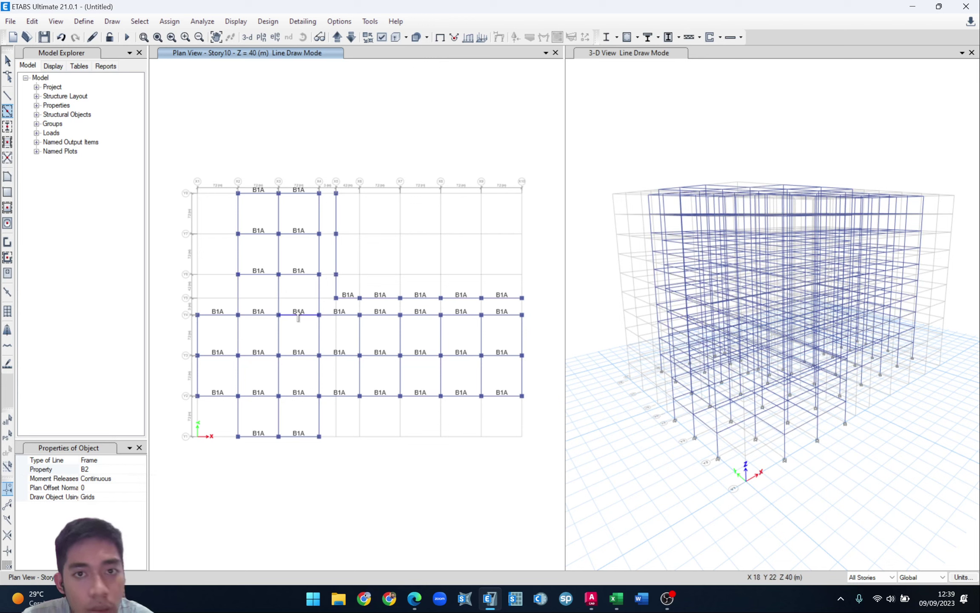
- Join the split B2 beam segments between Y4 and Y6 on grid lines X2, X3 and X4 into single frames
key(Escape)
click(320, 296)
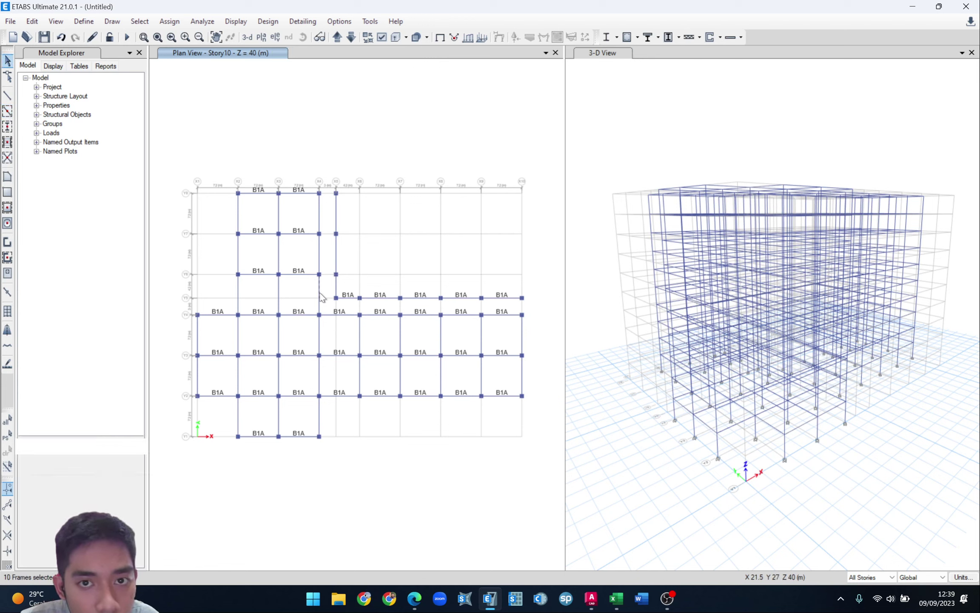
click(295, 315)
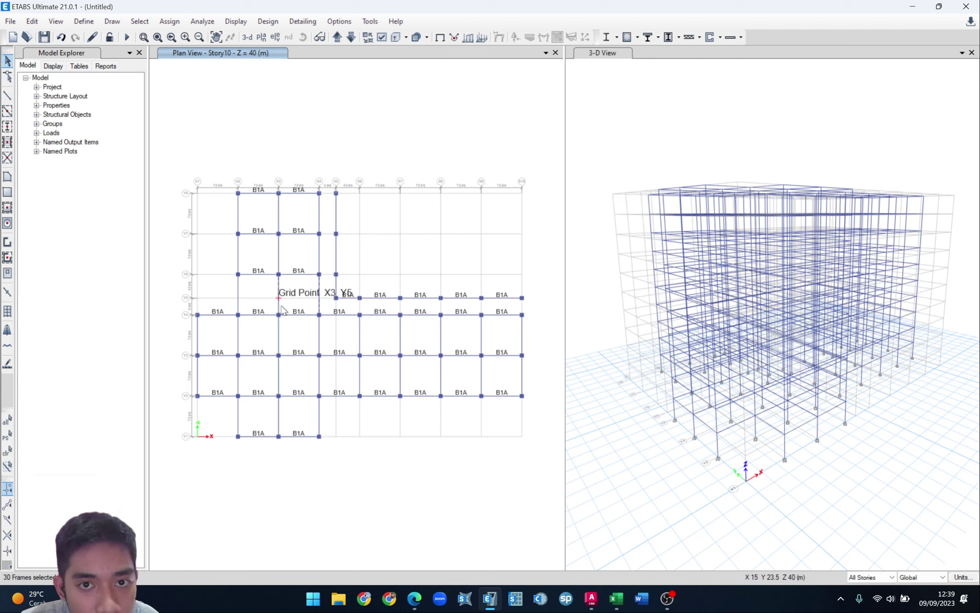
click(279, 292)
click(239, 284)
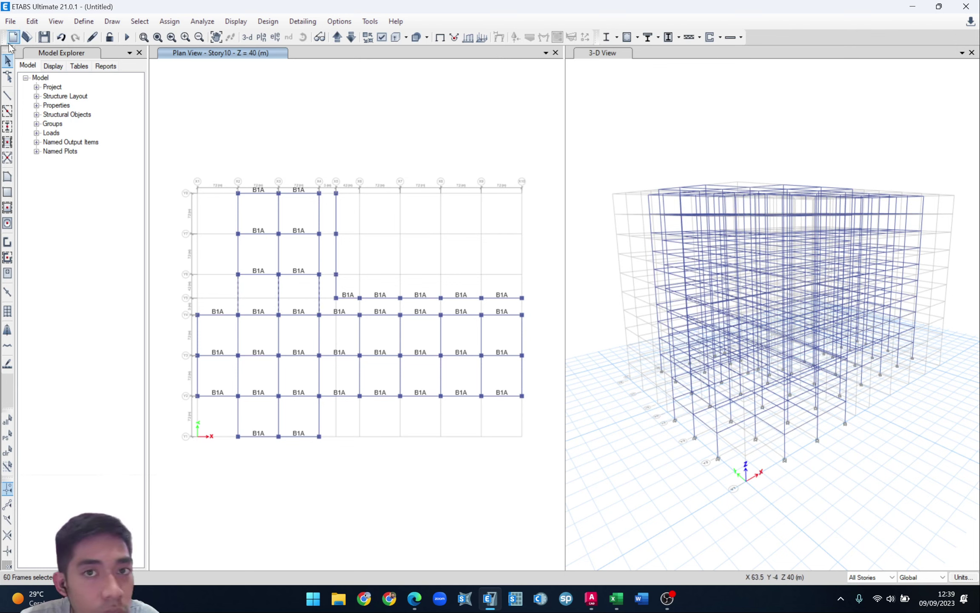
click(32, 21)
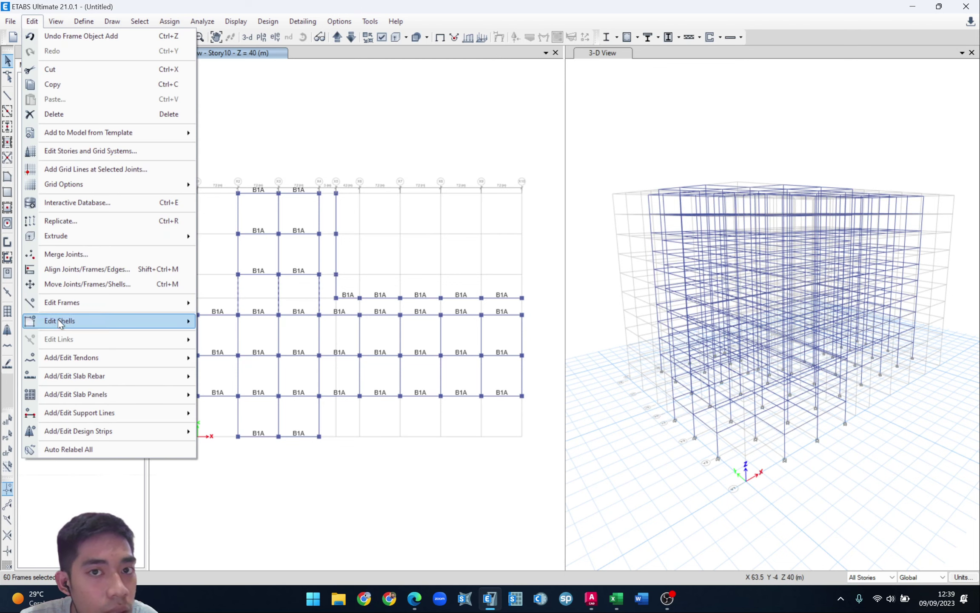
mouse_move(102, 301)
click(214, 316)
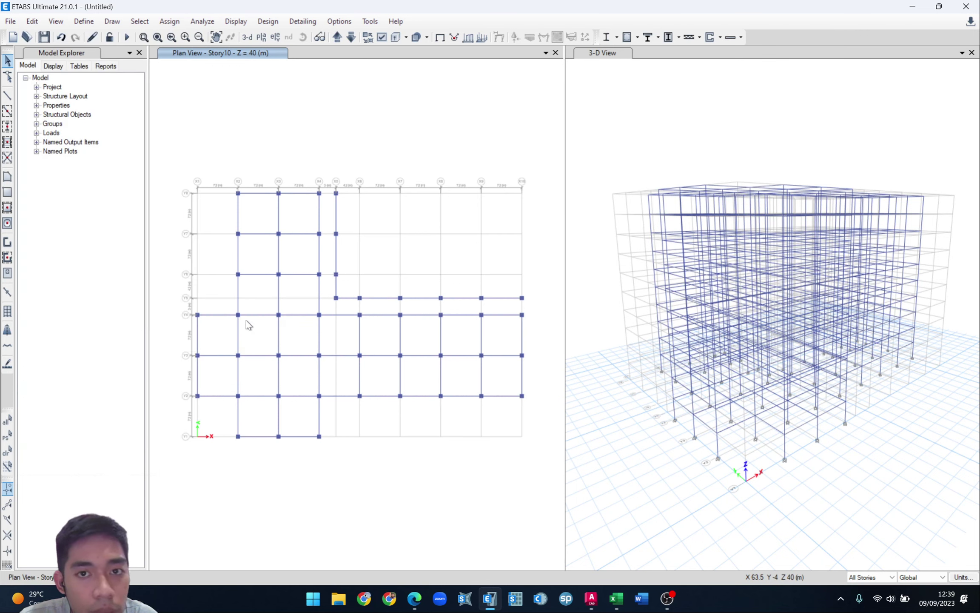
click(239, 292)
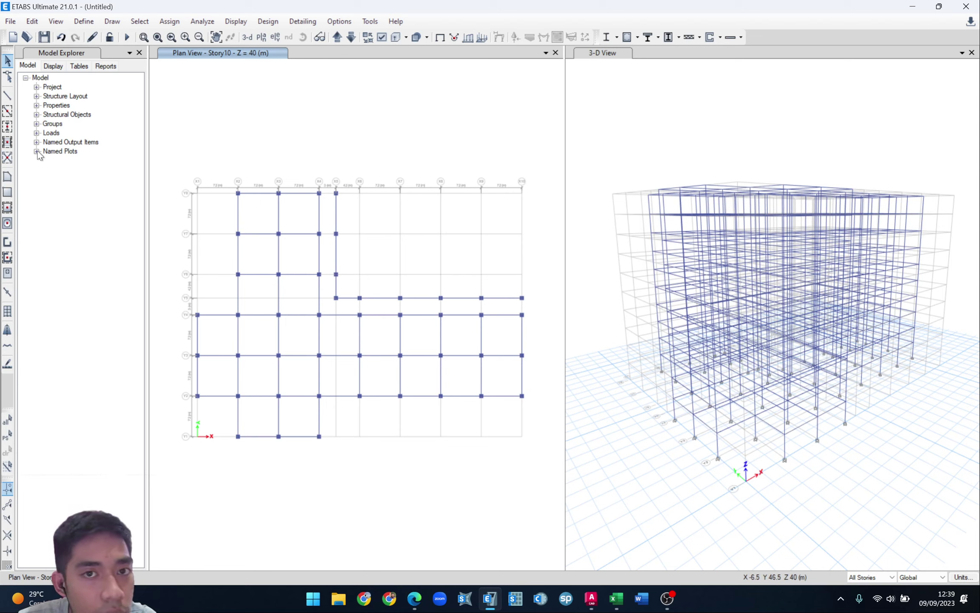
- Quick-draw B3 beams between grid lines X4 and X5 on Y8, Y7, Y6 and Y5
click(8, 111)
click(127, 469)
click(140, 469)
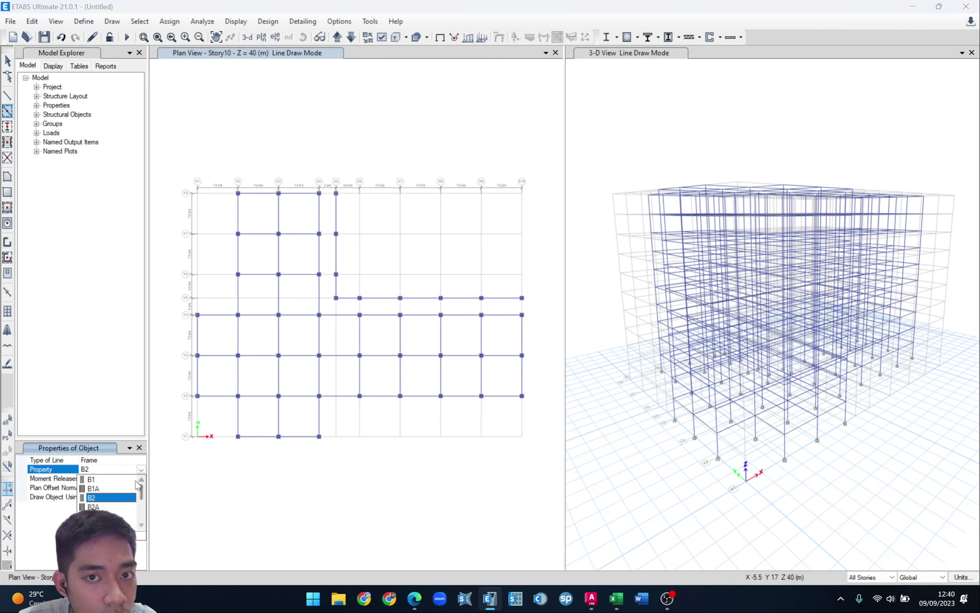
click(97, 516)
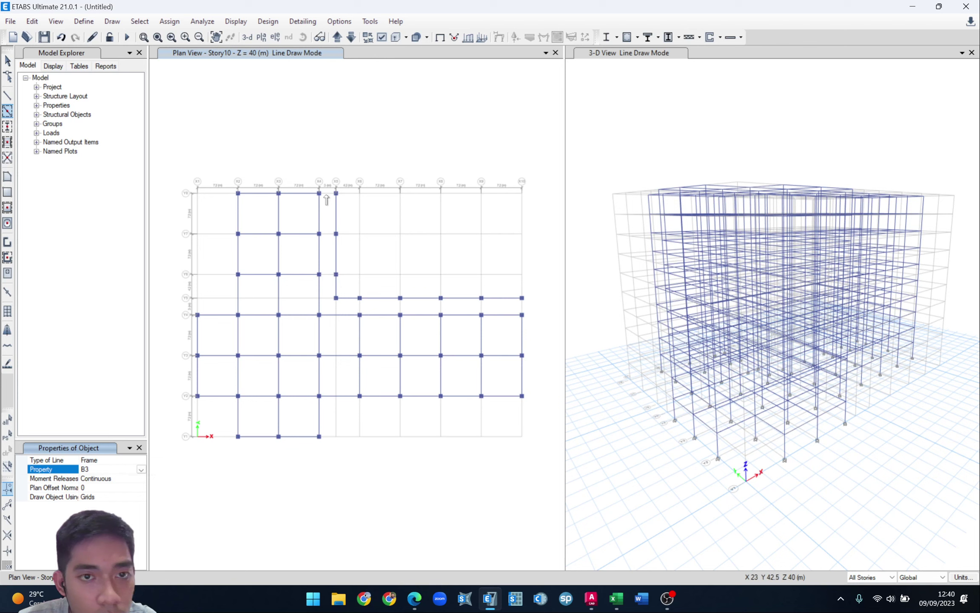
click(328, 234)
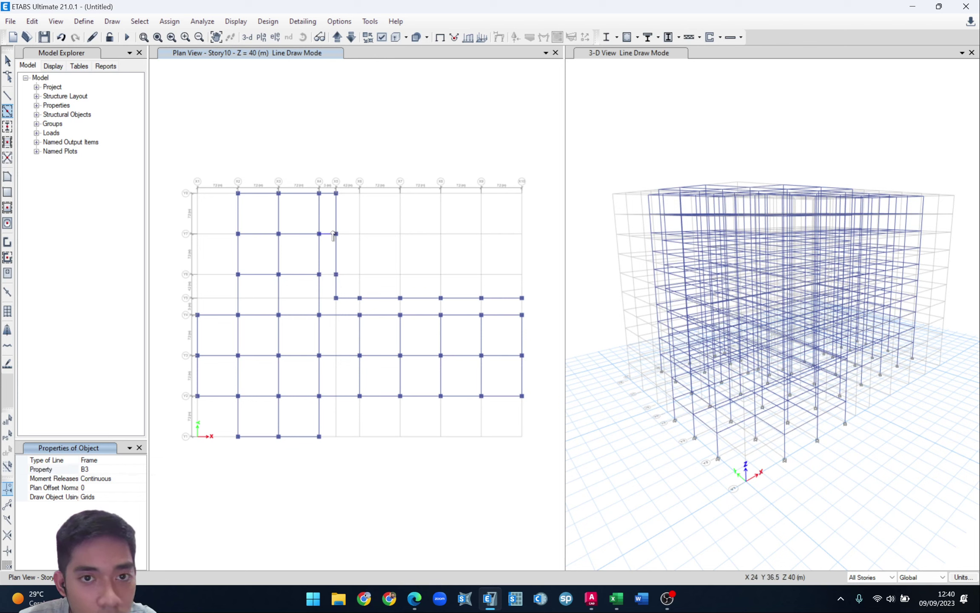
click(330, 277)
click(328, 300)
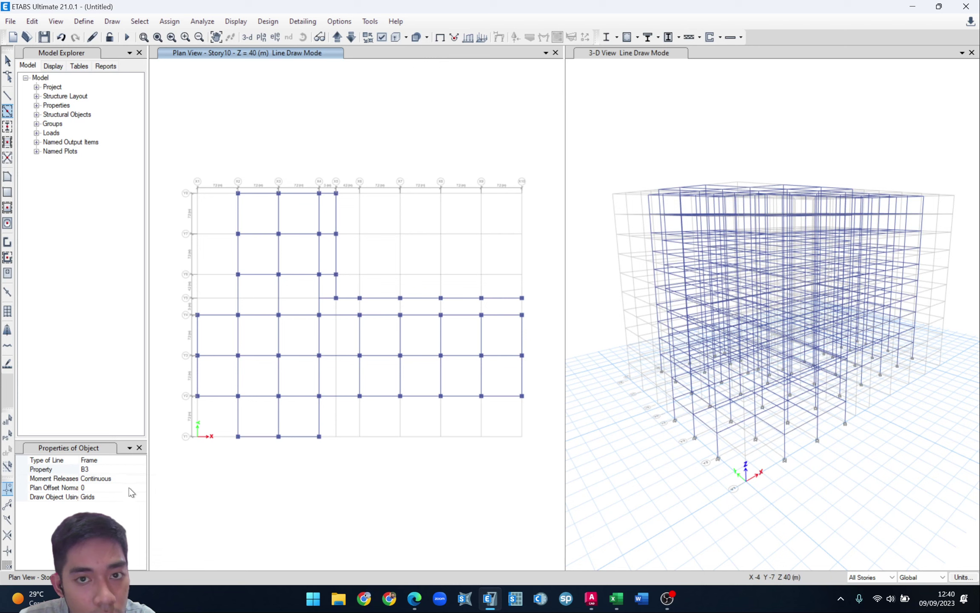
- Quick-draw B4 beams between grid lines Y4 and Y5 on X5 through X10, and leave the drawing command
click(137, 469)
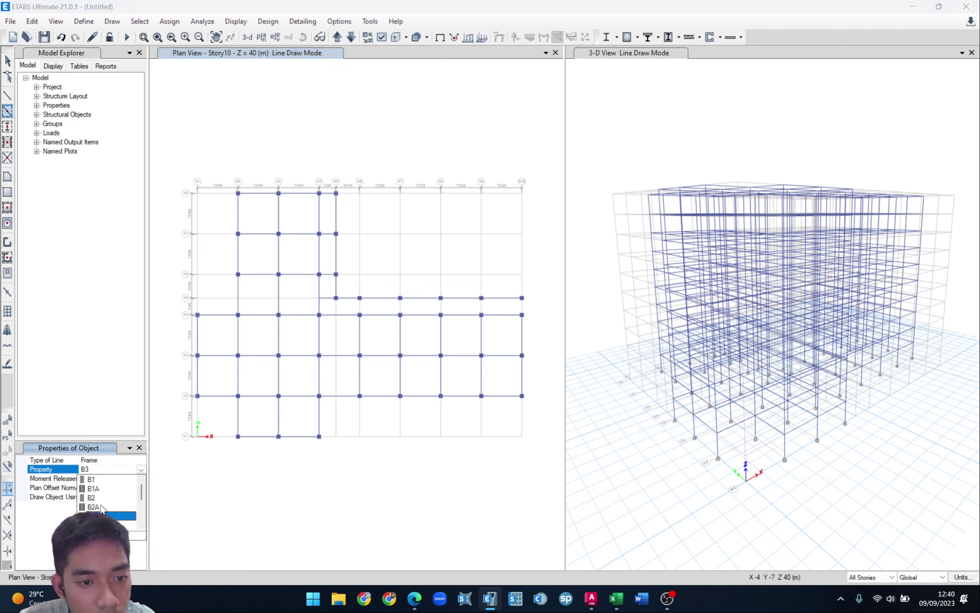
scroll(102, 504, down, 2)
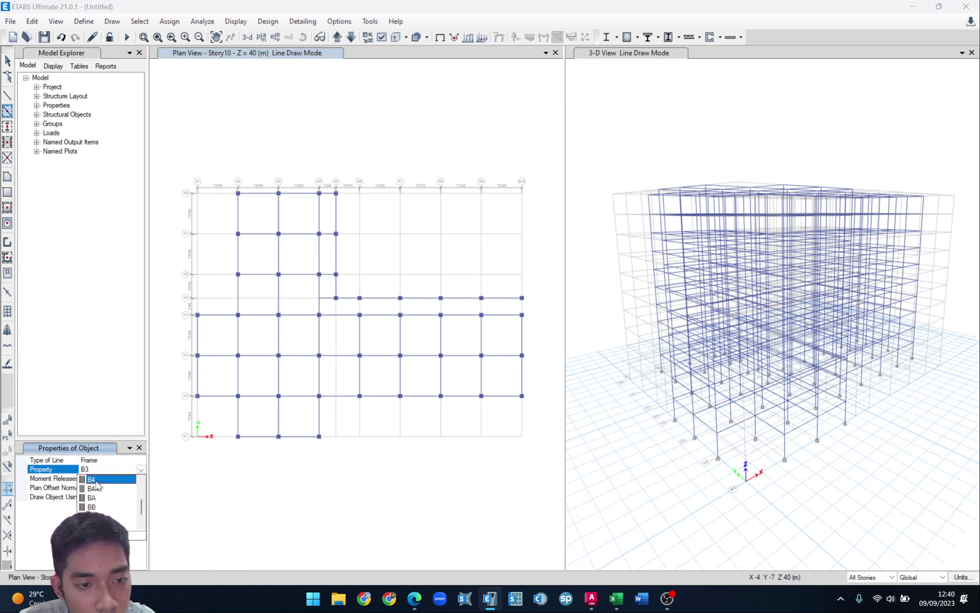
click(91, 479)
click(357, 308)
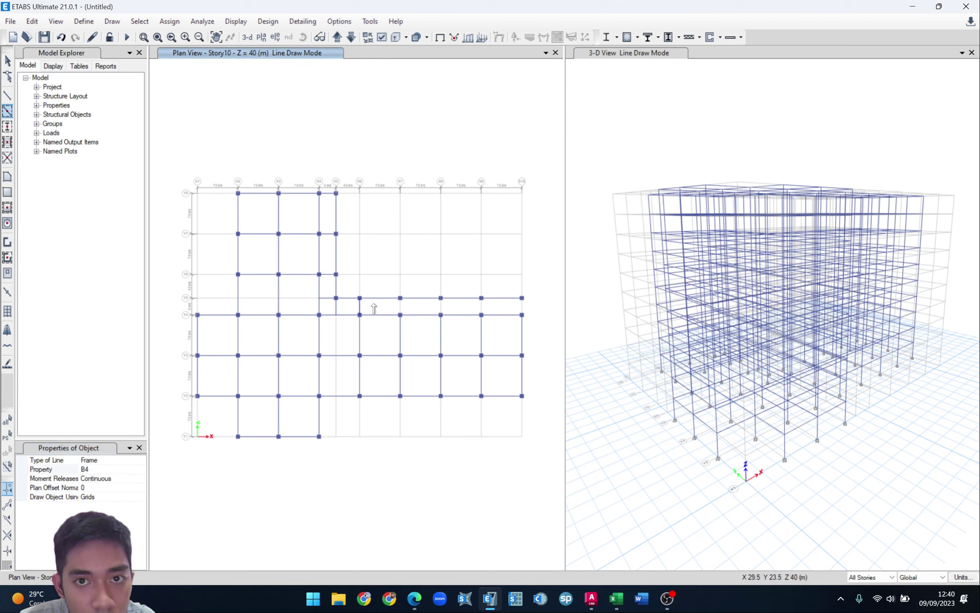
click(399, 308)
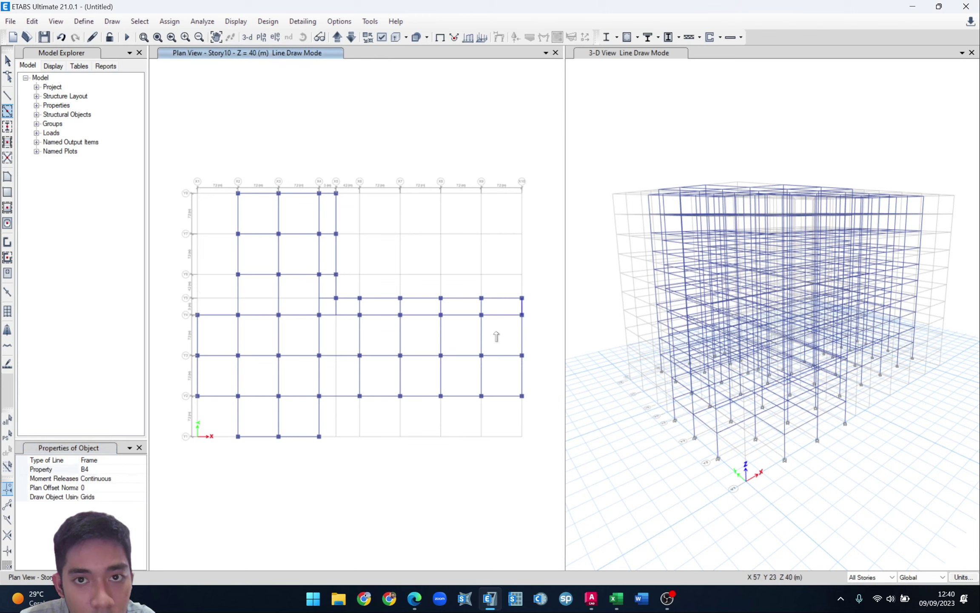
key(Escape)
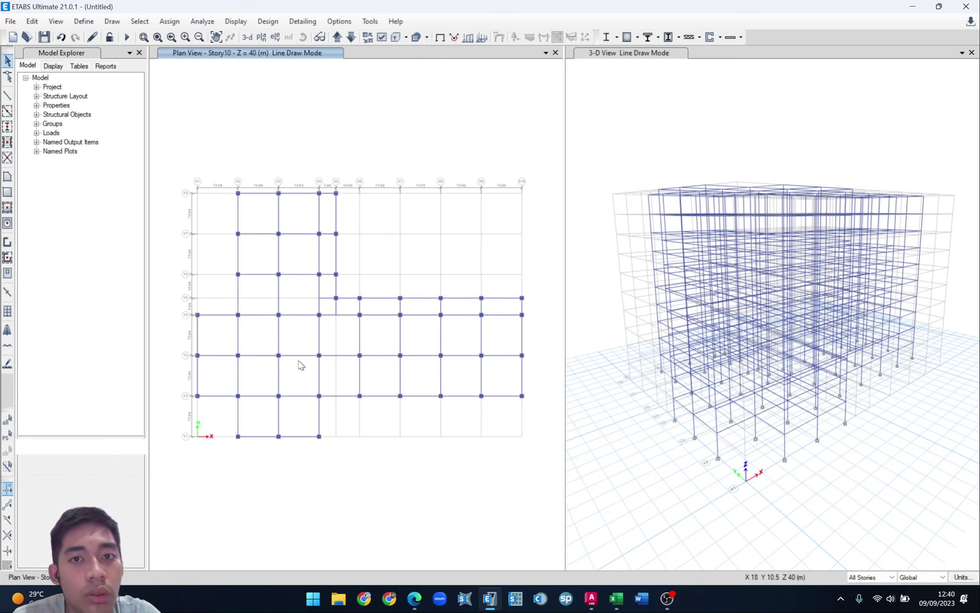
- Select all frames with the B2 section property and show only those objects in the plan view
click(139, 21)
mouse_move(183, 36)
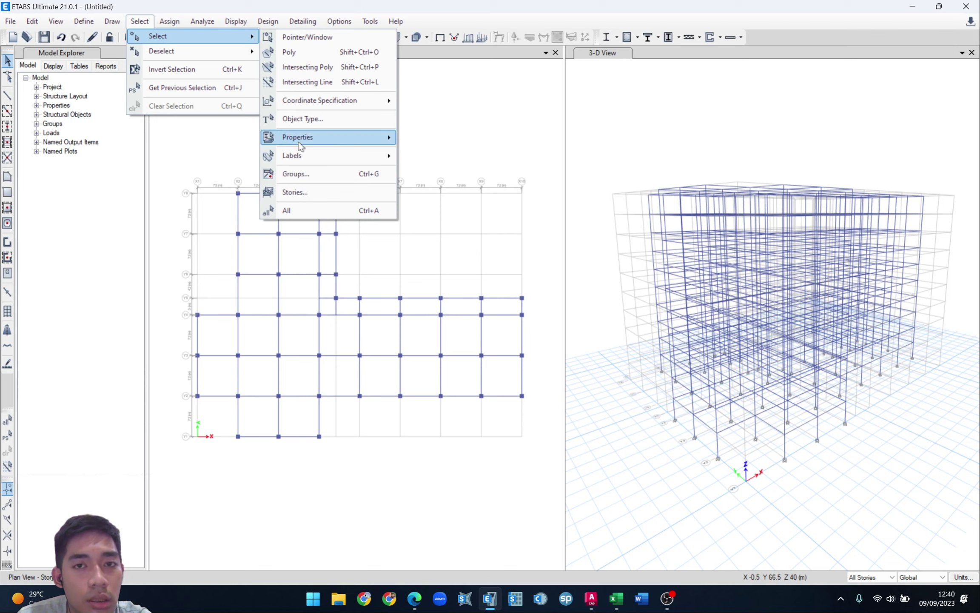
mouse_move(310, 146)
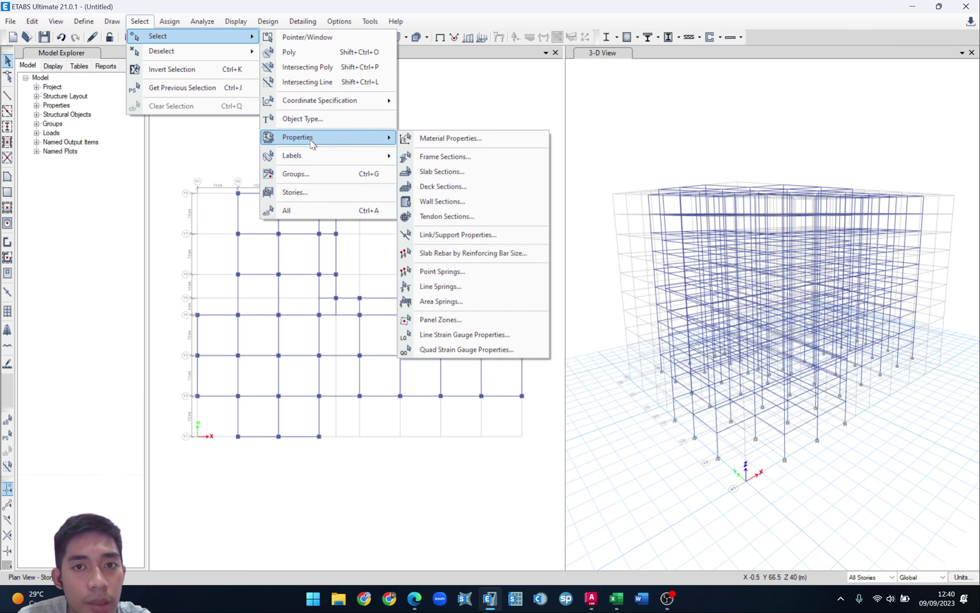
click(442, 157)
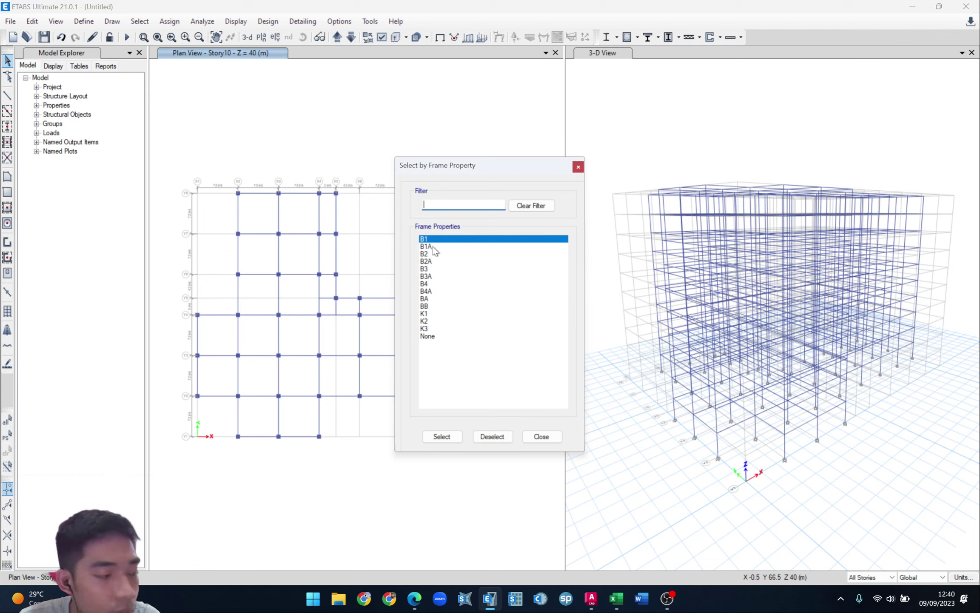
click(425, 254)
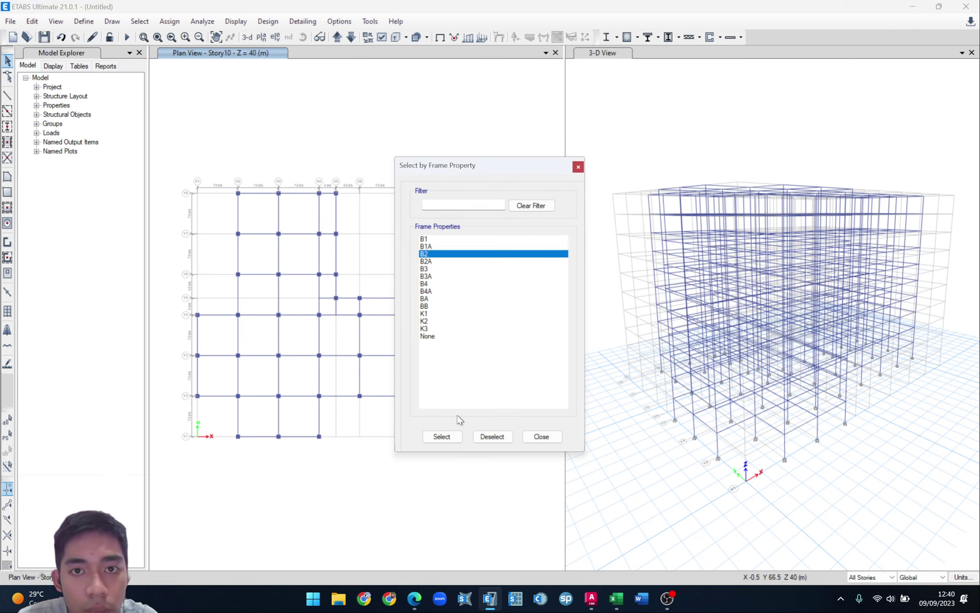
click(441, 437)
click(542, 437)
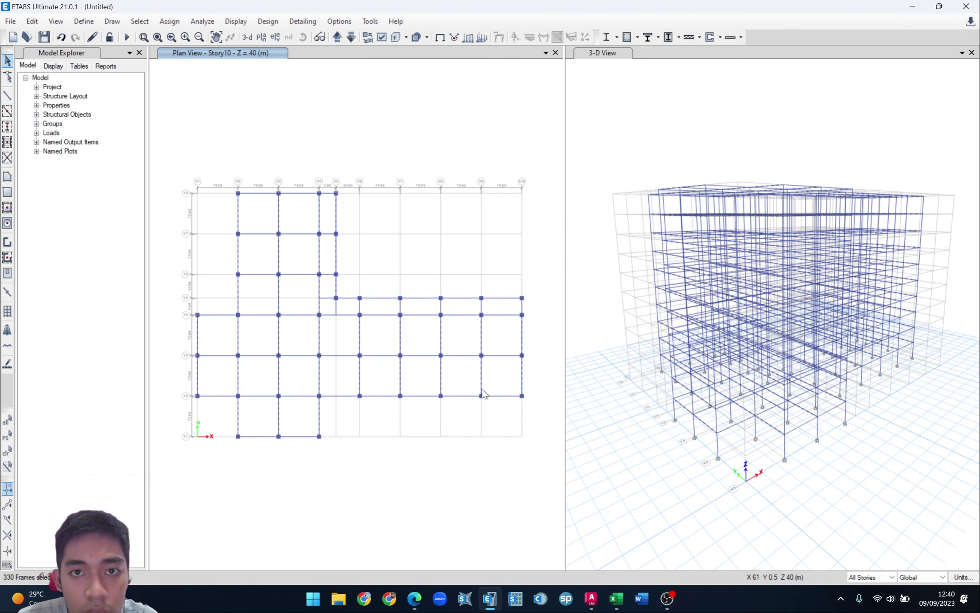
click(55, 21)
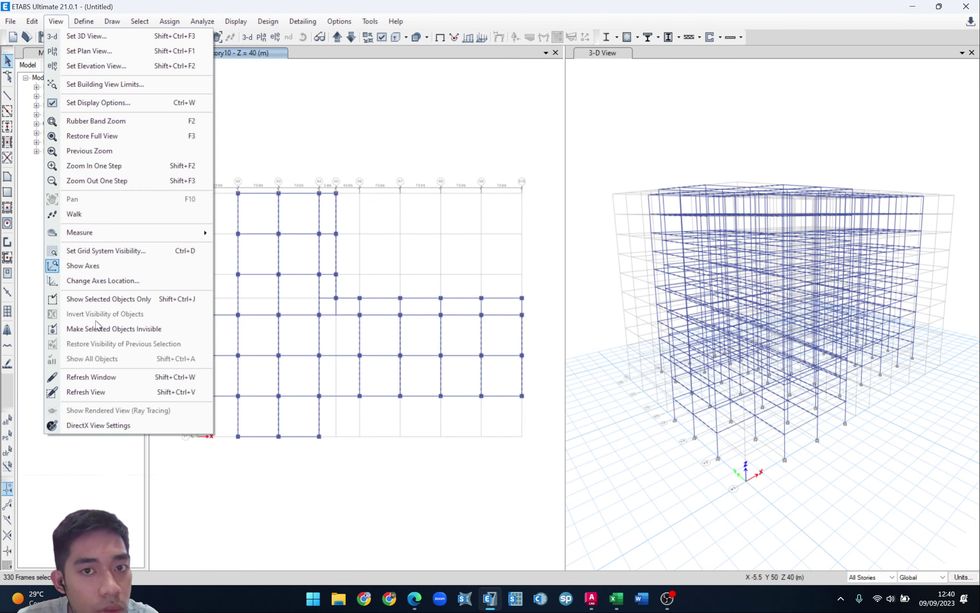
click(152, 299)
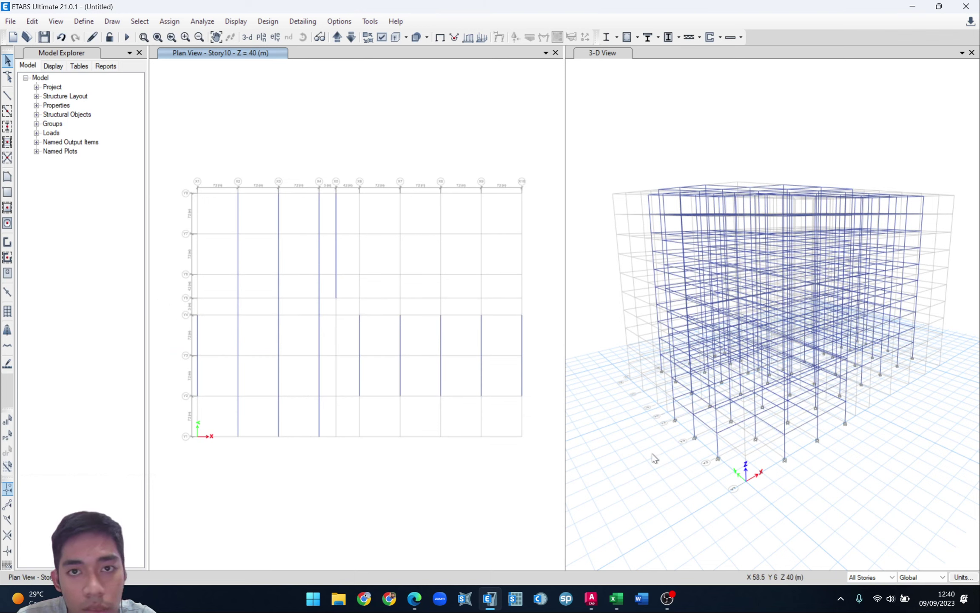
- Limit editing to One Story and assign the B2A section to all displayed beams on Story10
click(883, 578)
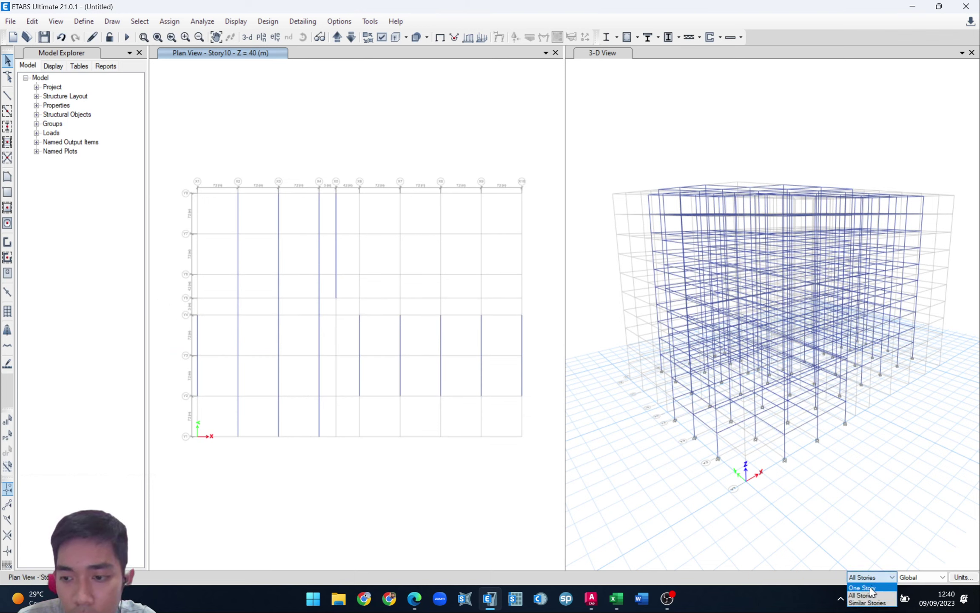
drag(158, 149, 530, 483)
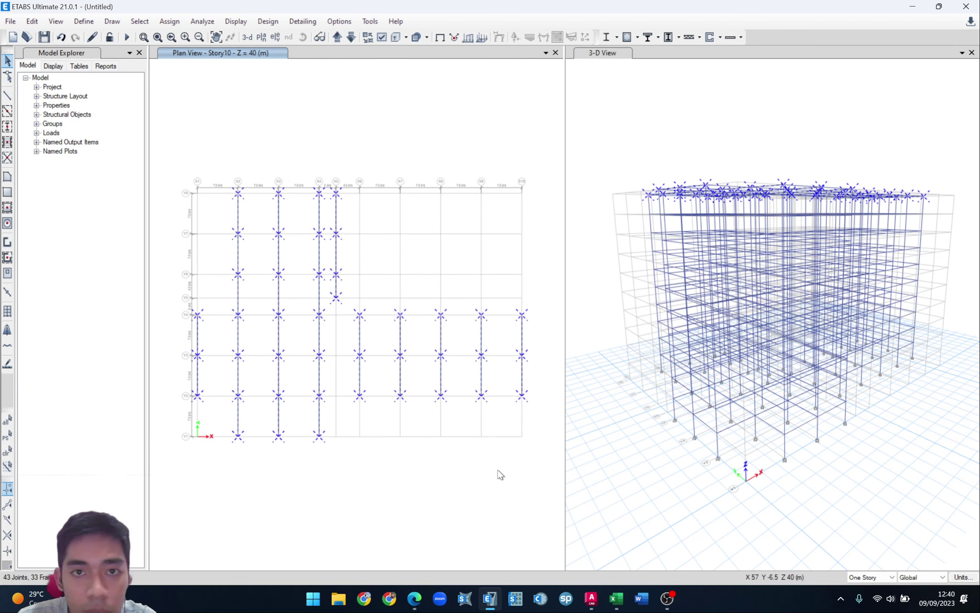
click(169, 21)
mouse_move(196, 51)
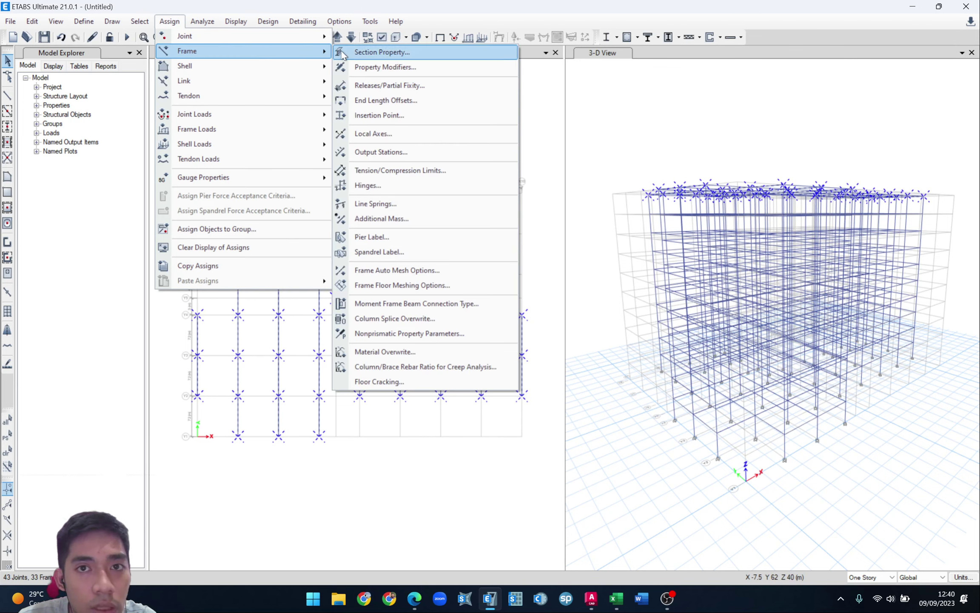
click(363, 53)
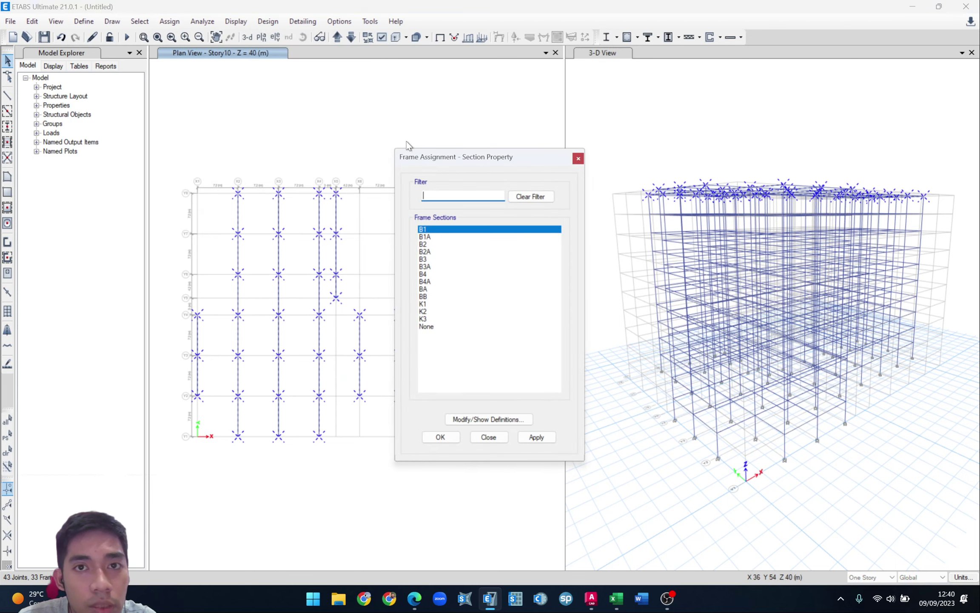
click(435, 252)
click(537, 436)
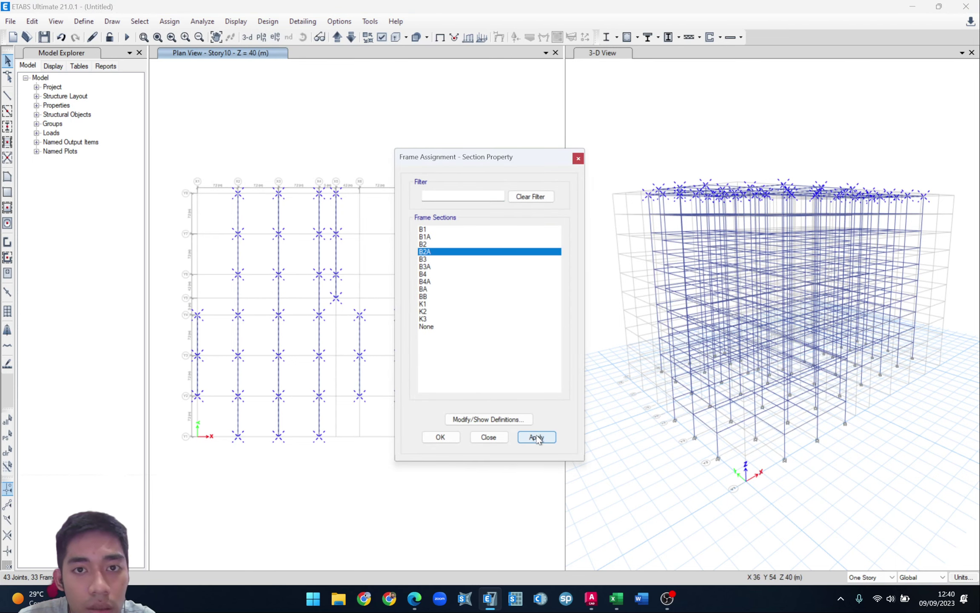
click(441, 437)
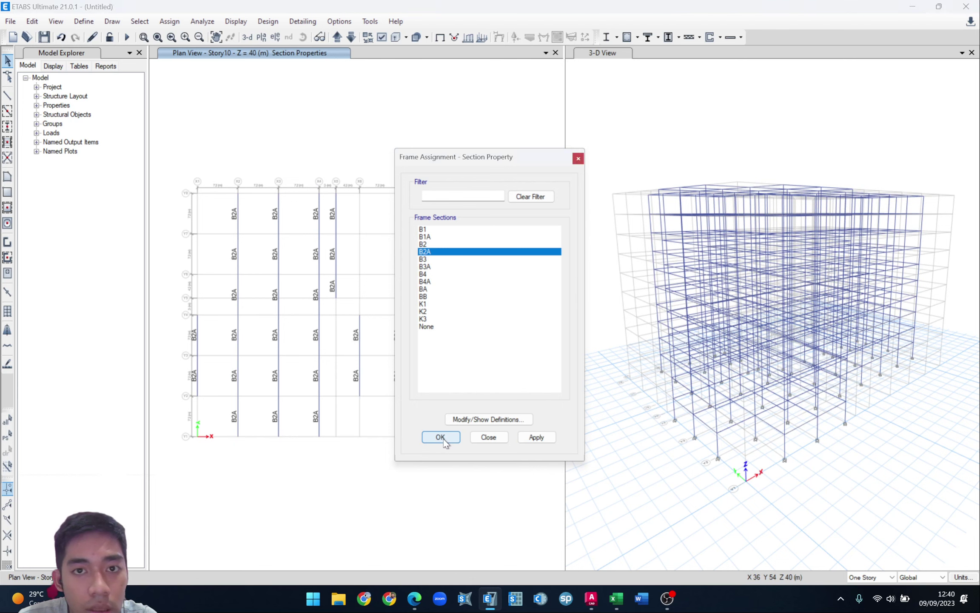
- Select all frames with the B3 section property and restore the visibility of all objects in the plan view
click(148, 23)
mouse_move(192, 36)
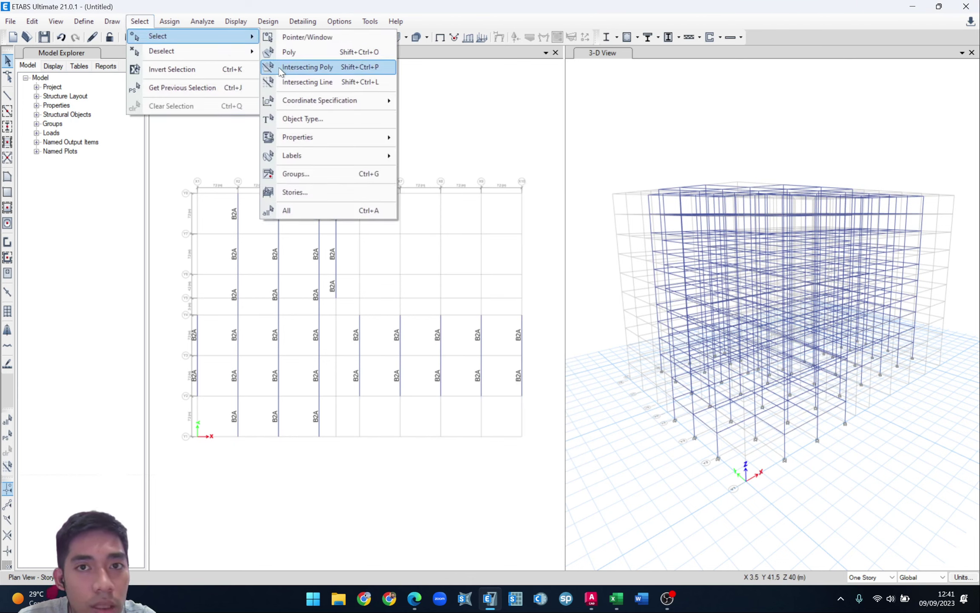
mouse_move(342, 141)
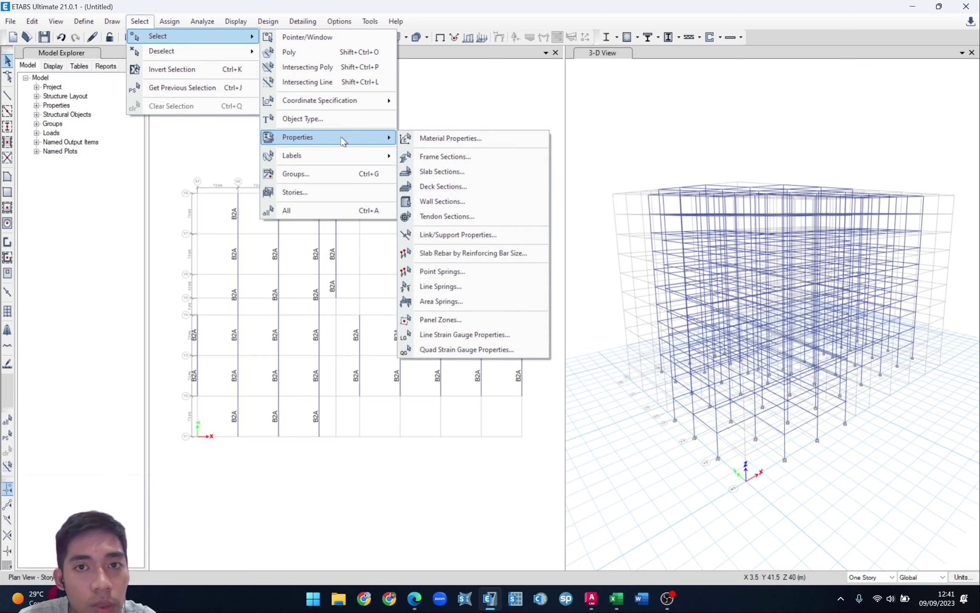
click(439, 157)
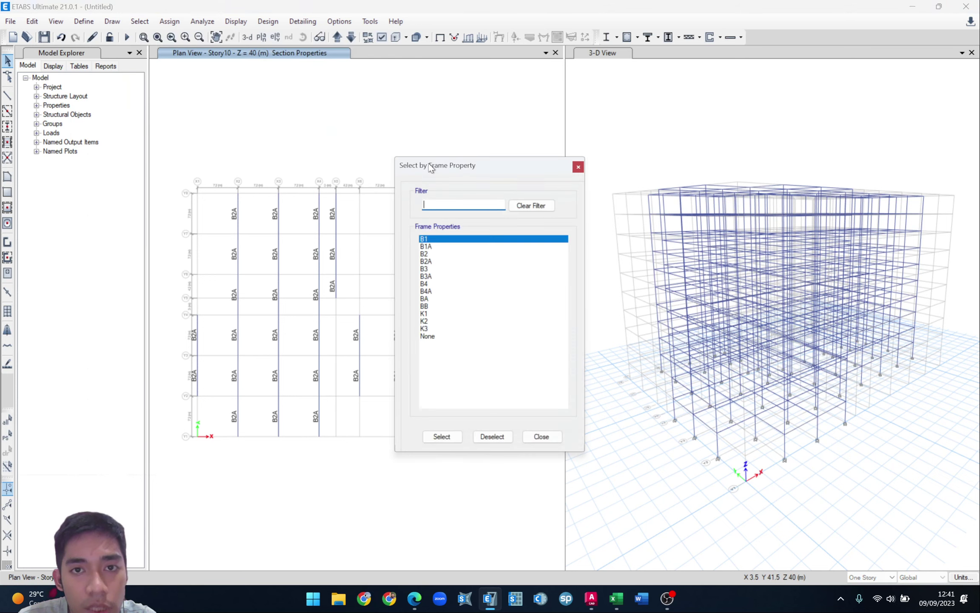
click(425, 269)
click(461, 437)
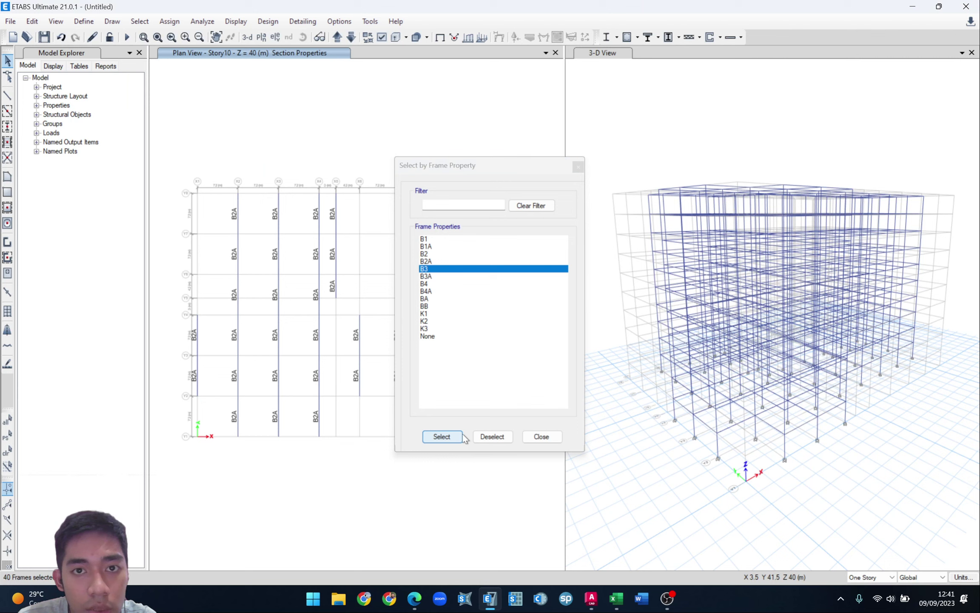
click(541, 437)
click(55, 21)
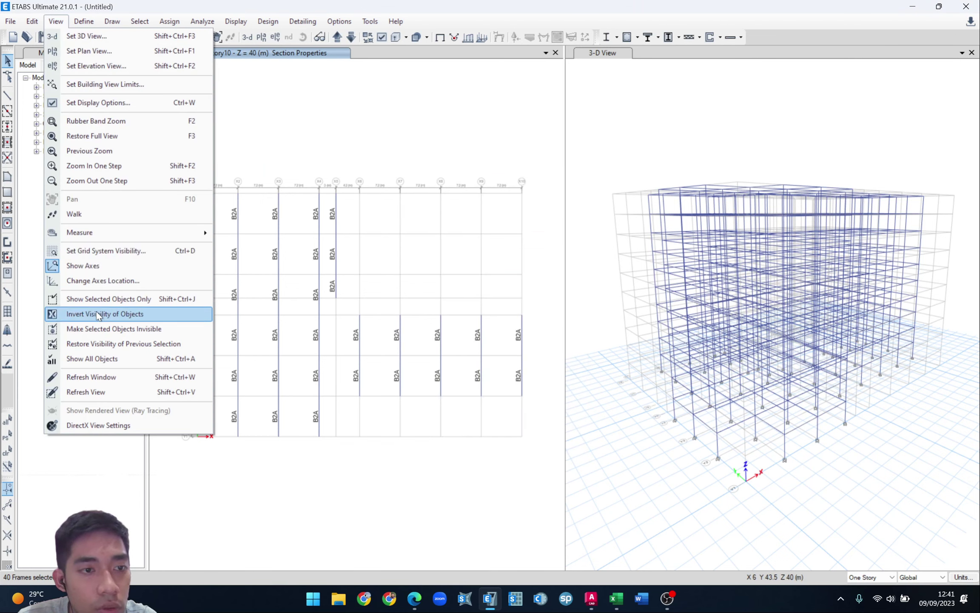
click(98, 363)
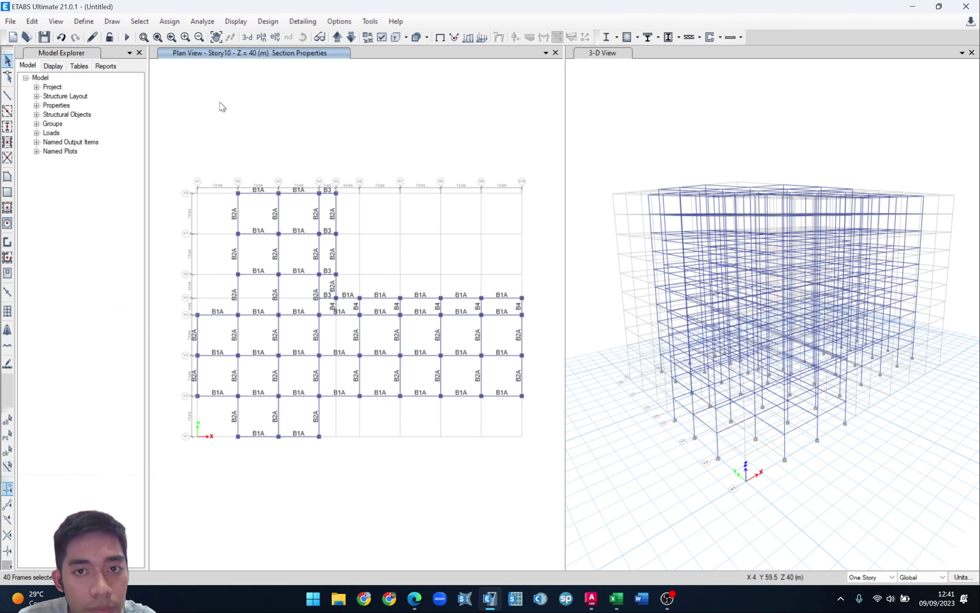
- Select the frames by the B3 section property again and show only those objects in the plan view
click(140, 22)
mouse_move(160, 42)
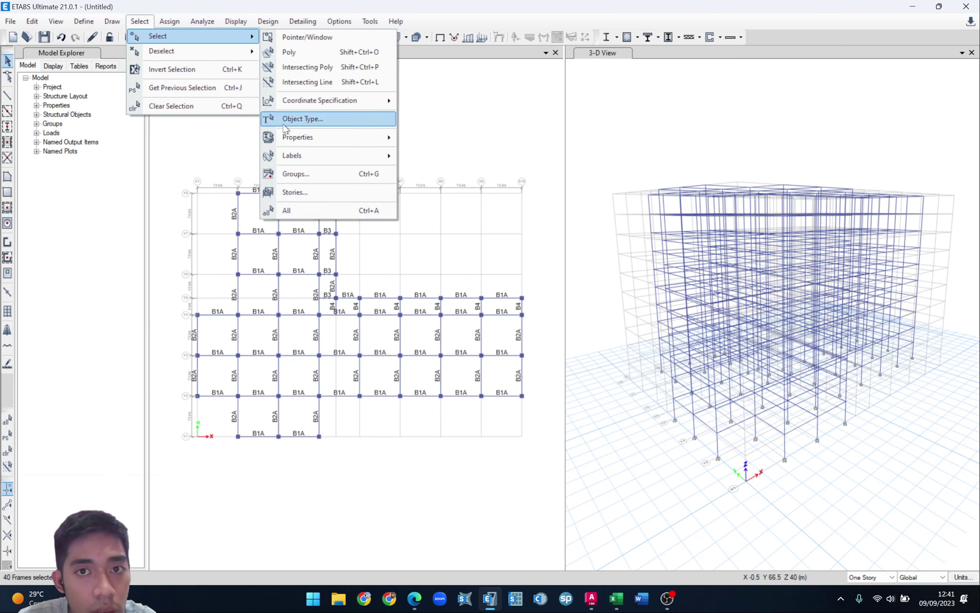
mouse_move(300, 137)
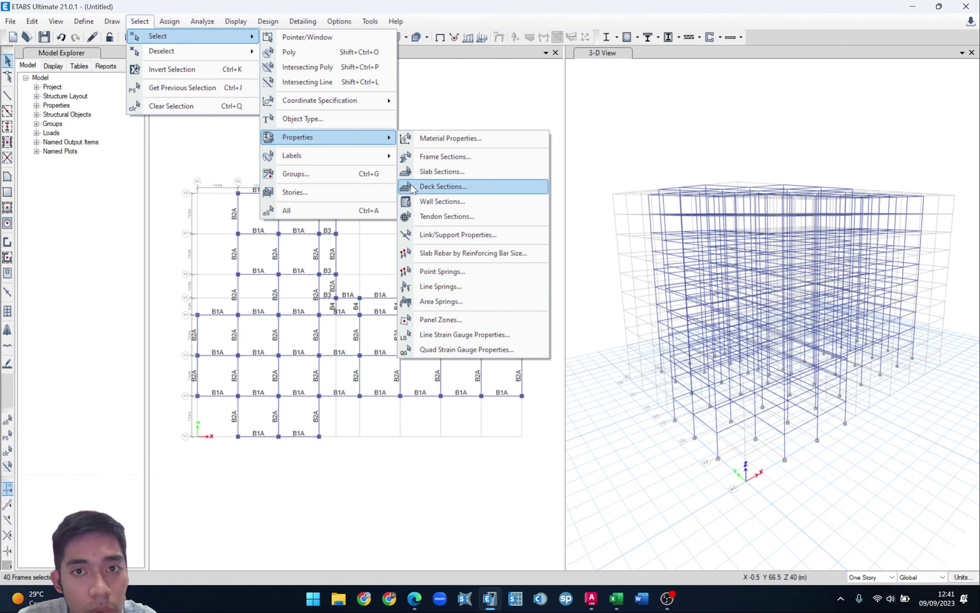
click(443, 155)
click(438, 269)
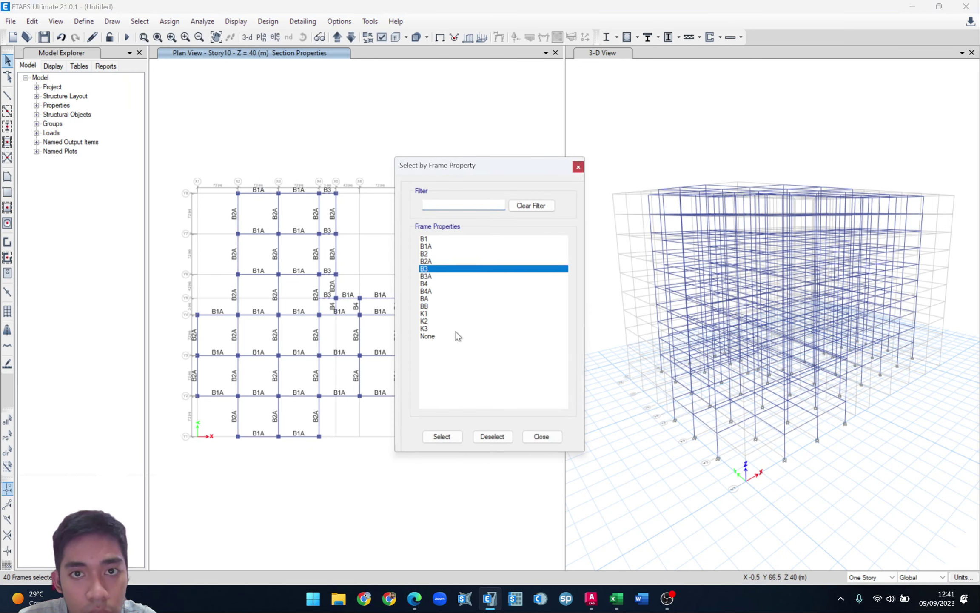
click(443, 436)
click(549, 436)
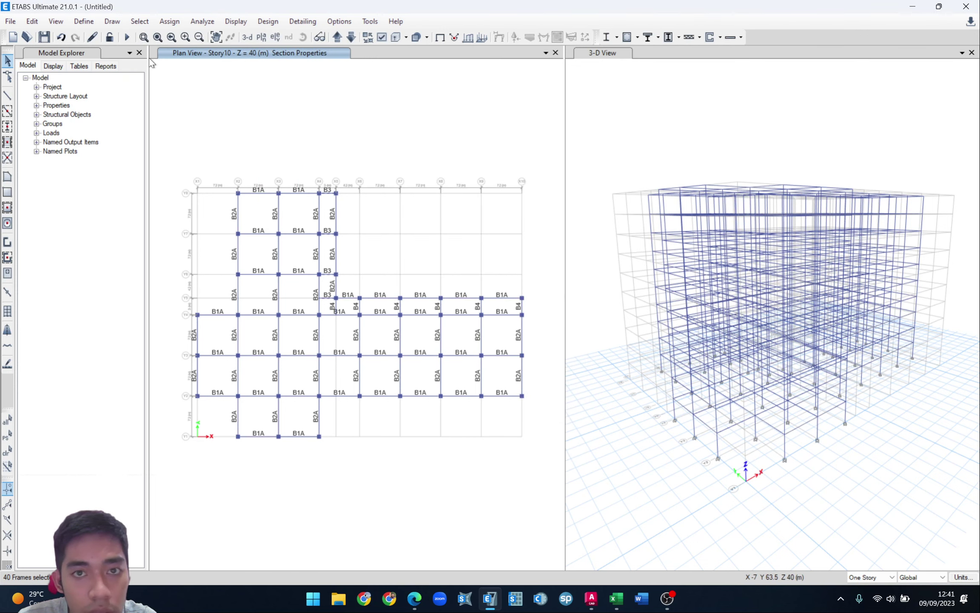
click(56, 22)
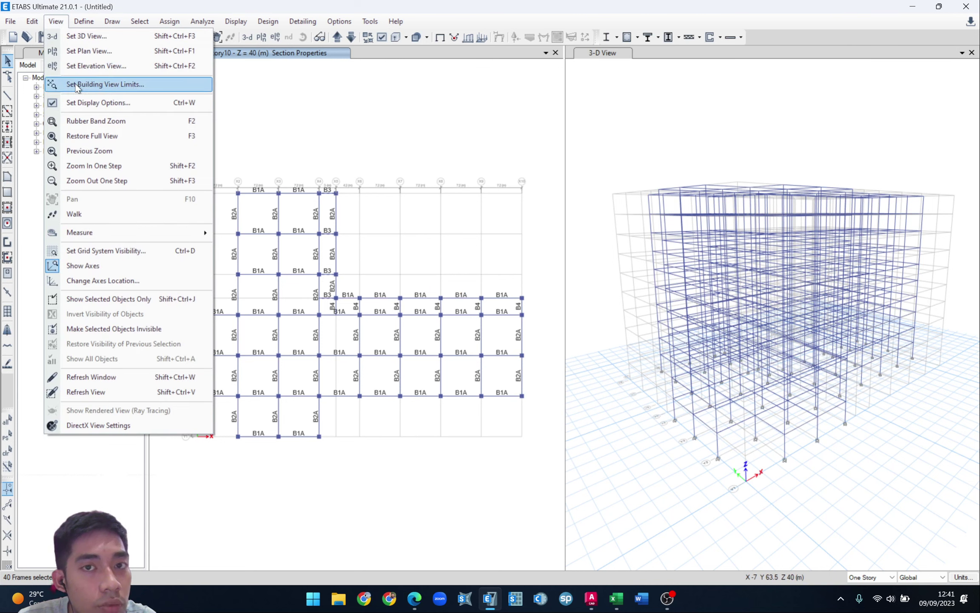
click(149, 300)
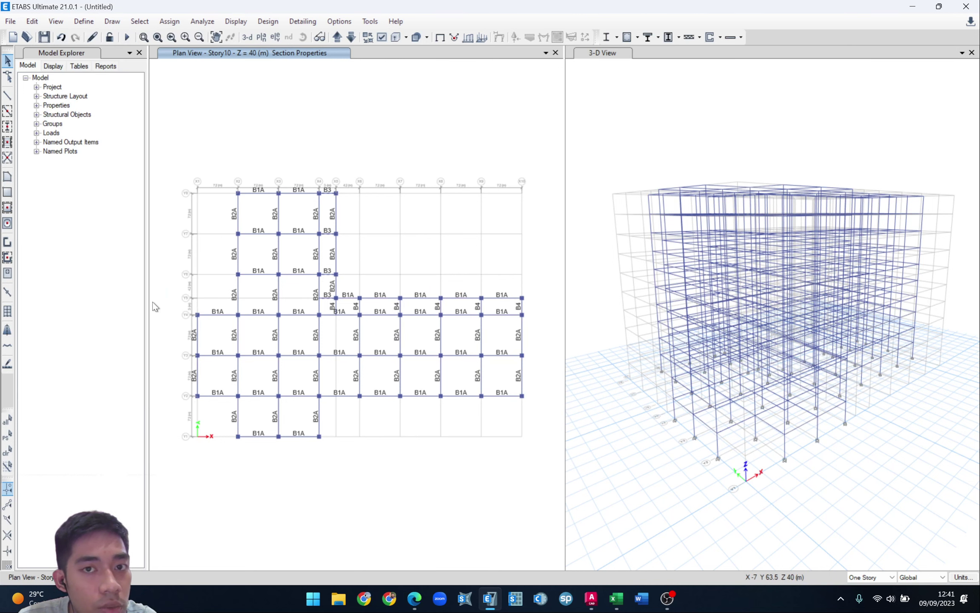
- Assign the B3A section to all displayed beams on Story10 and show all objects again
drag(371, 352, 367, 356)
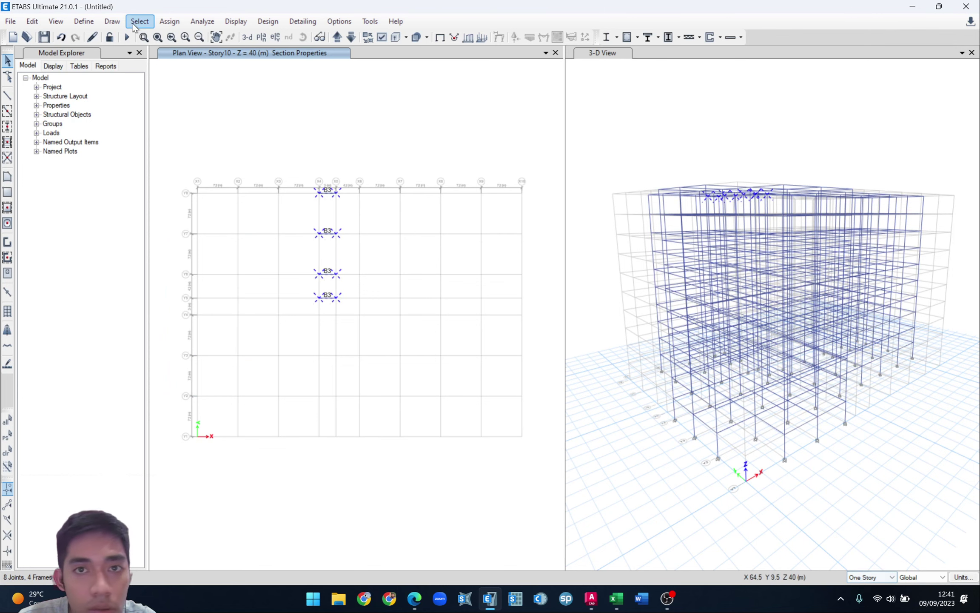
click(169, 21)
mouse_move(207, 51)
click(381, 59)
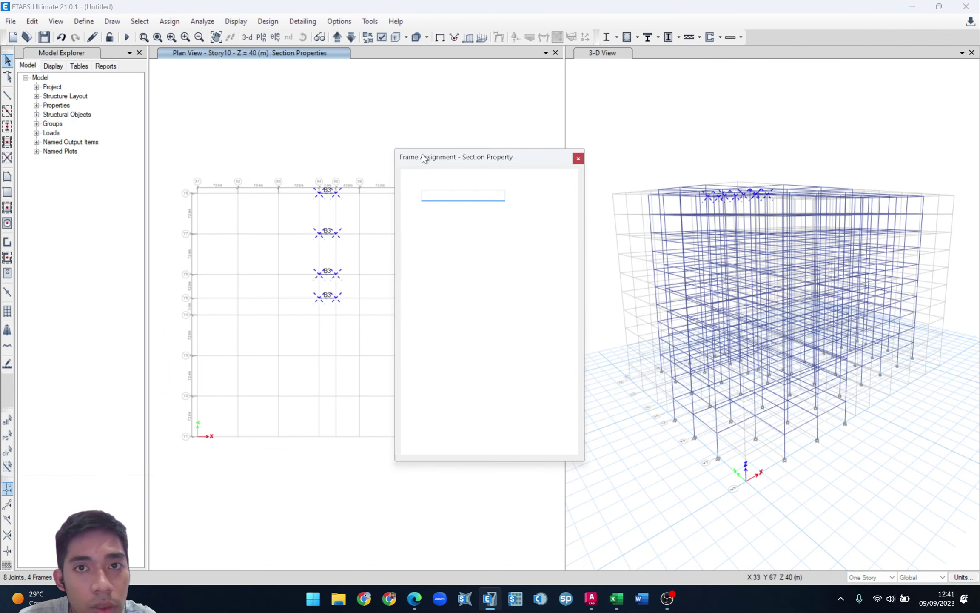
click(426, 267)
click(536, 437)
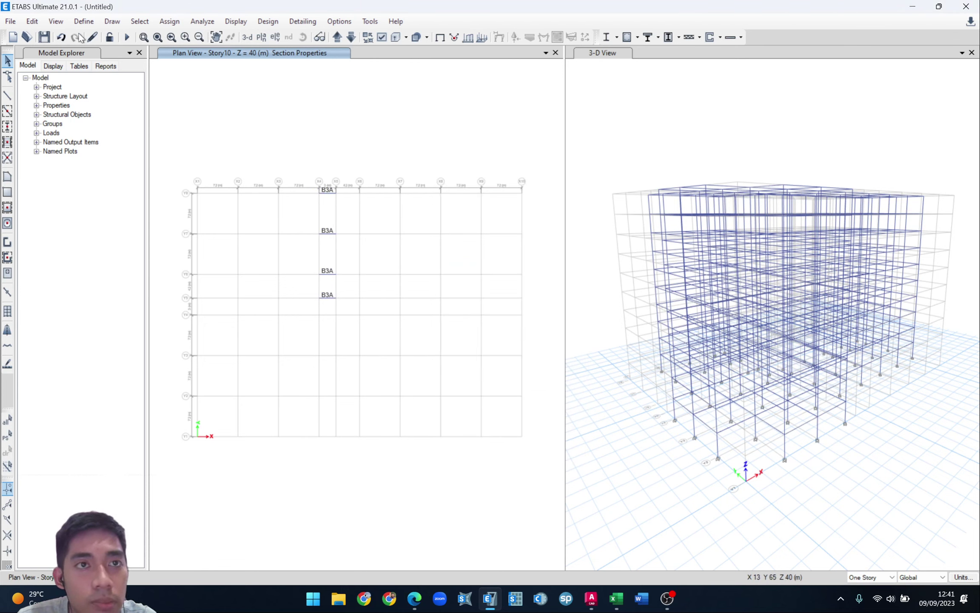
click(66, 24)
click(101, 348)
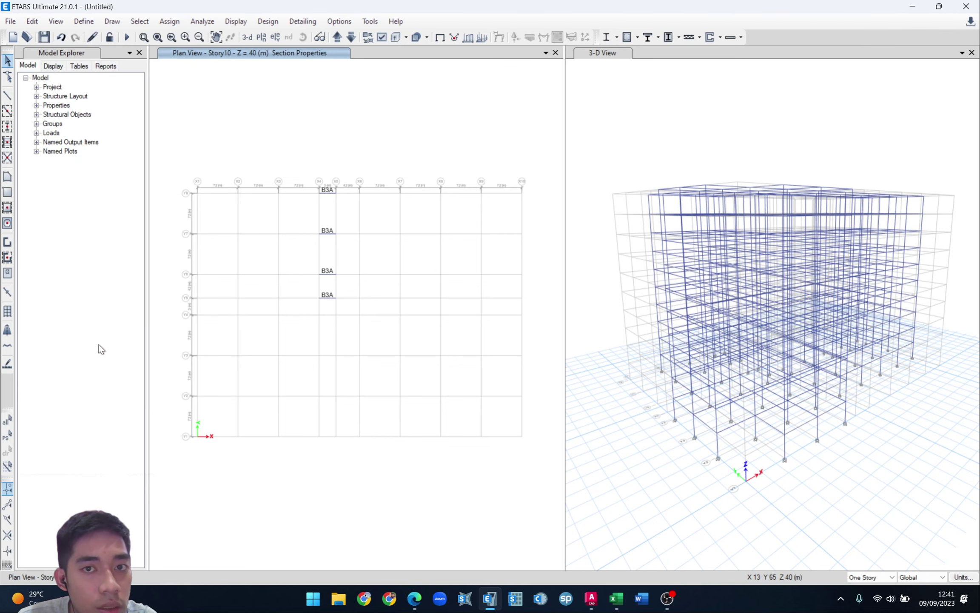
- Select all frames with the B4 section property and show only those objects in the plan view
click(169, 21)
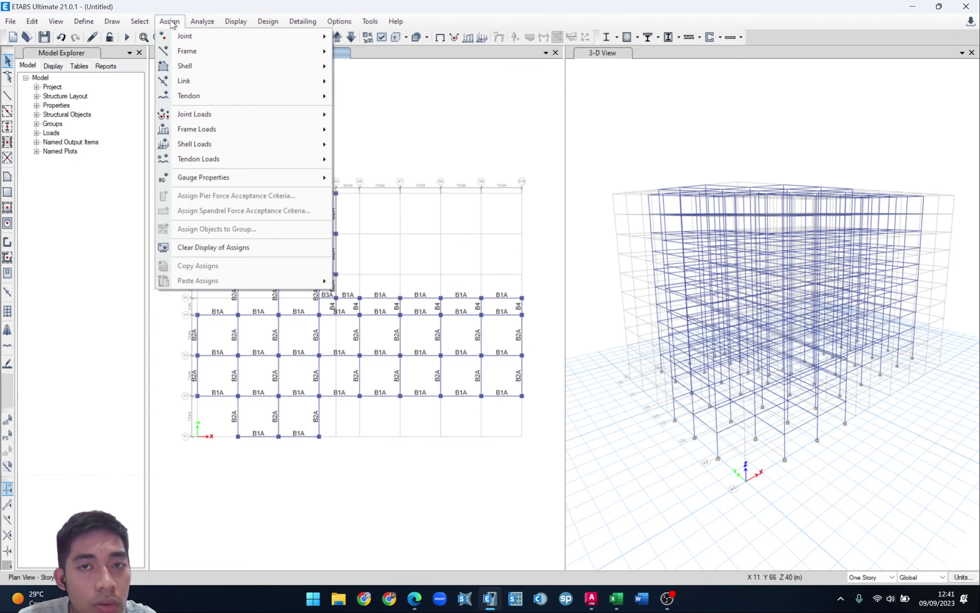
mouse_move(156, 37)
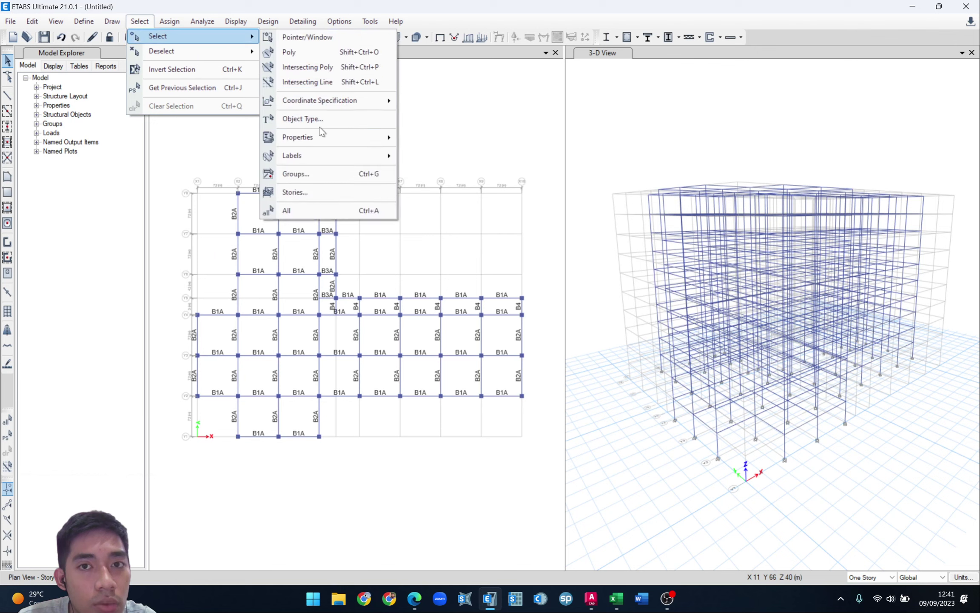
mouse_move(317, 135)
click(439, 156)
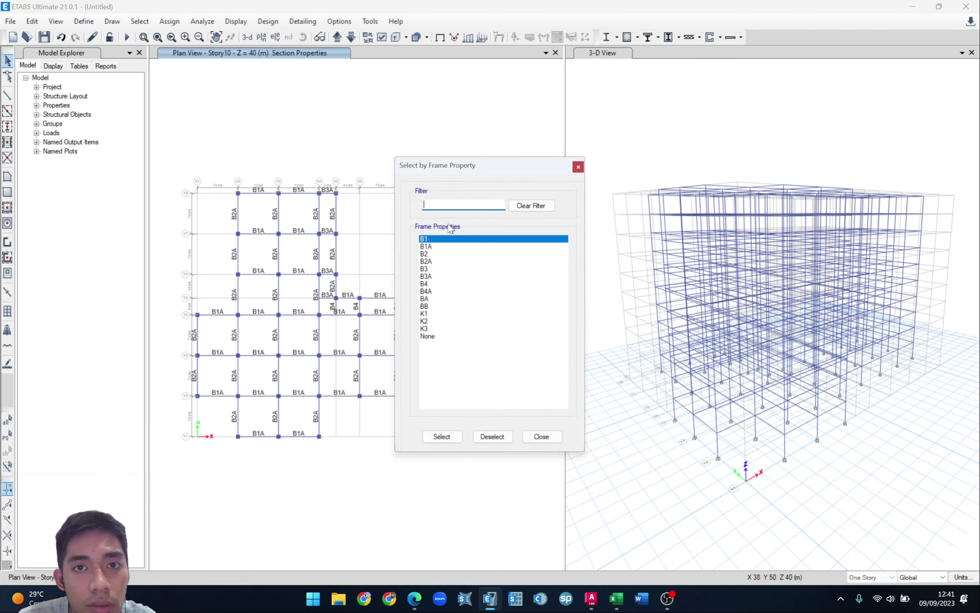
click(431, 283)
click(454, 436)
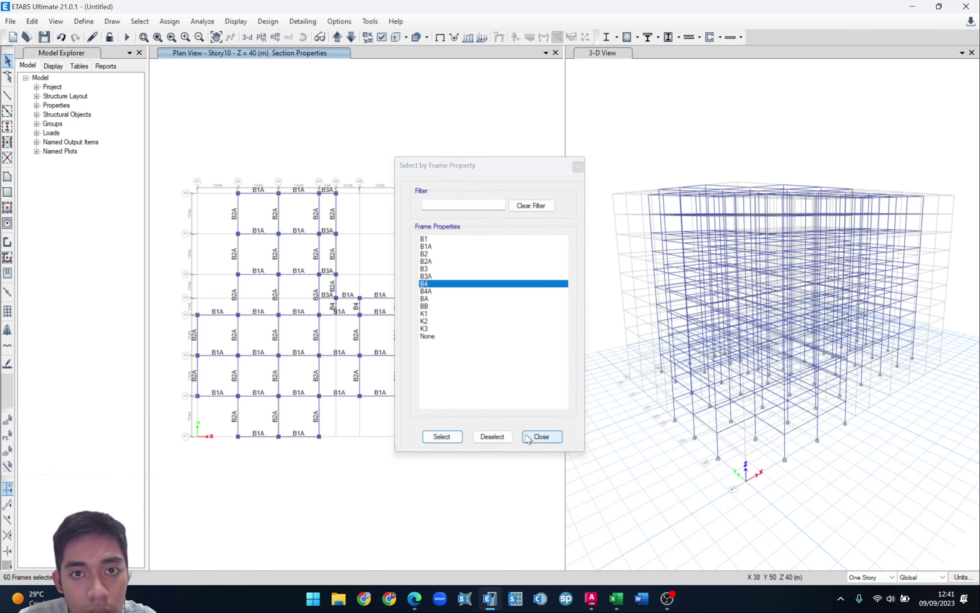
click(537, 436)
click(91, 20)
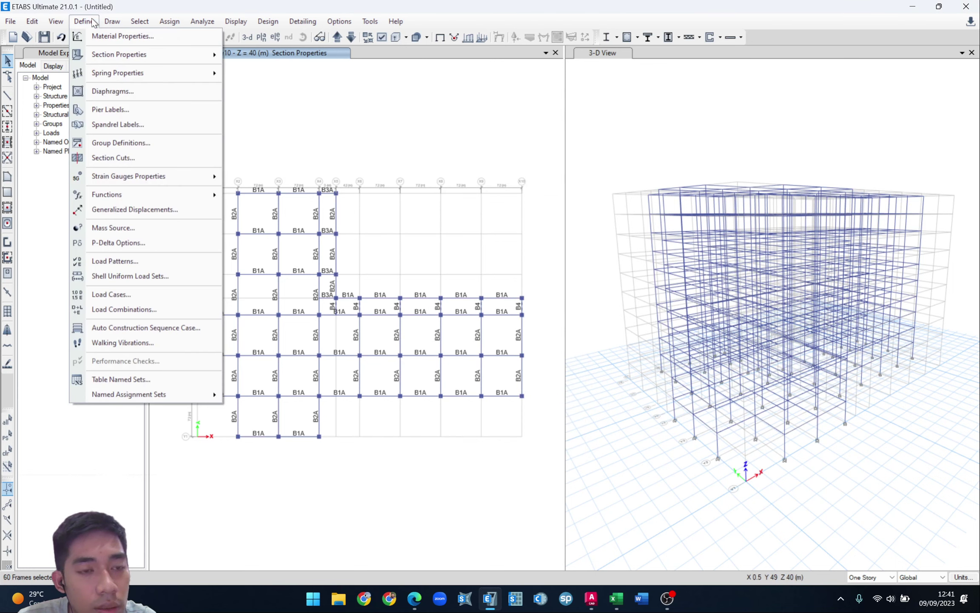
mouse_move(55, 21)
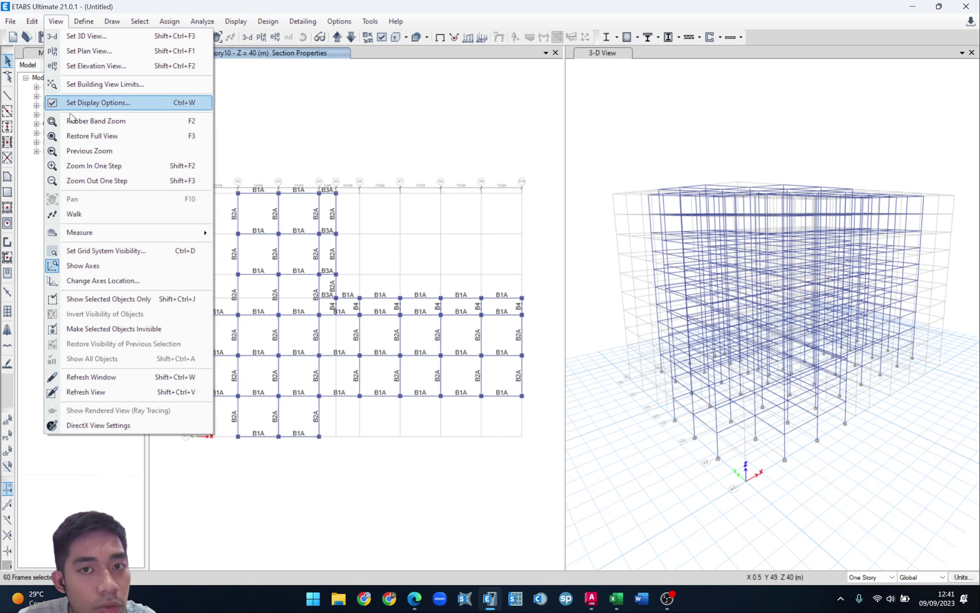
click(102, 298)
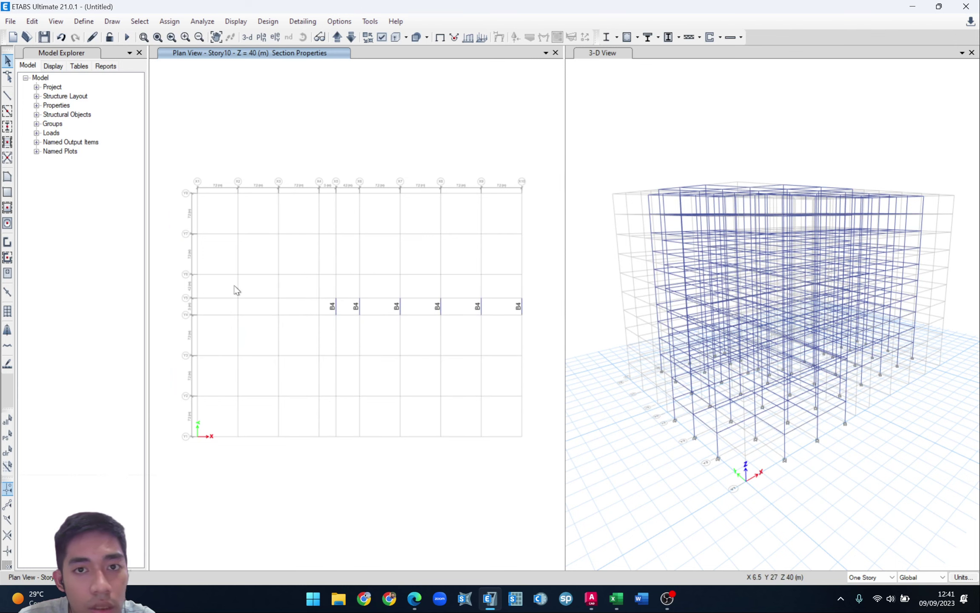
- Assign the B4A section to all displayed beams on Story10 and show all objects again
drag(258, 272, 554, 366)
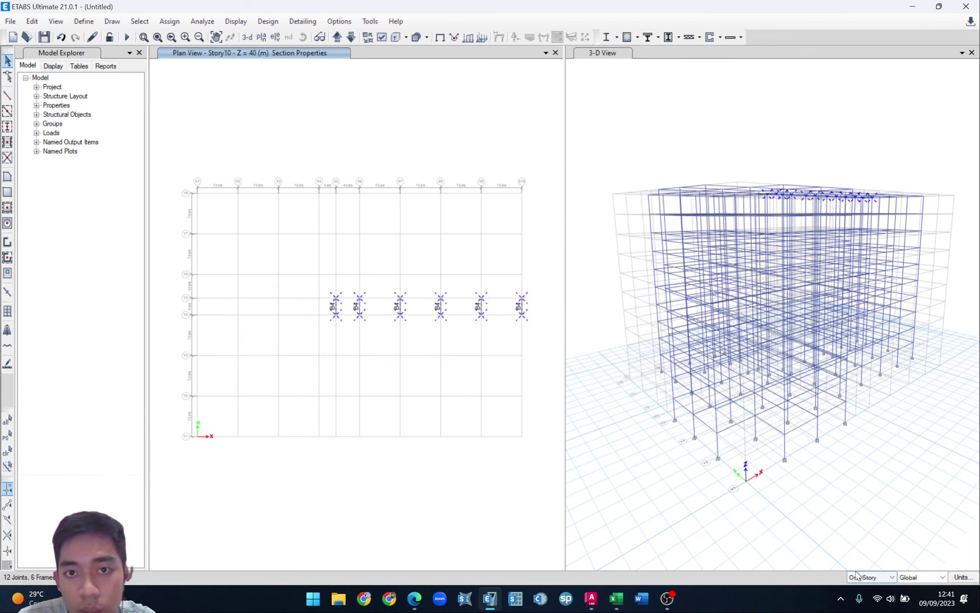
click(170, 21)
mouse_move(239, 52)
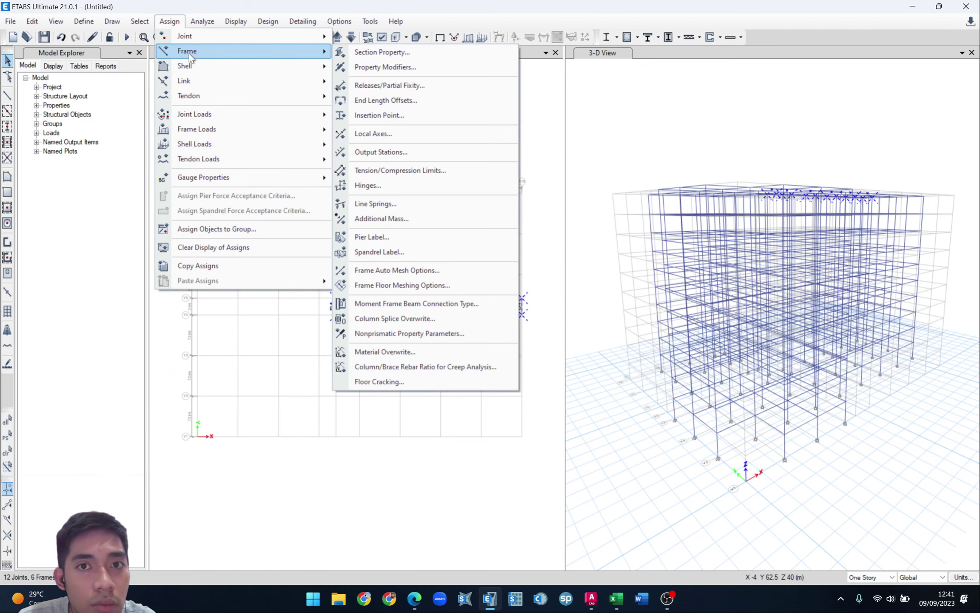
click(379, 52)
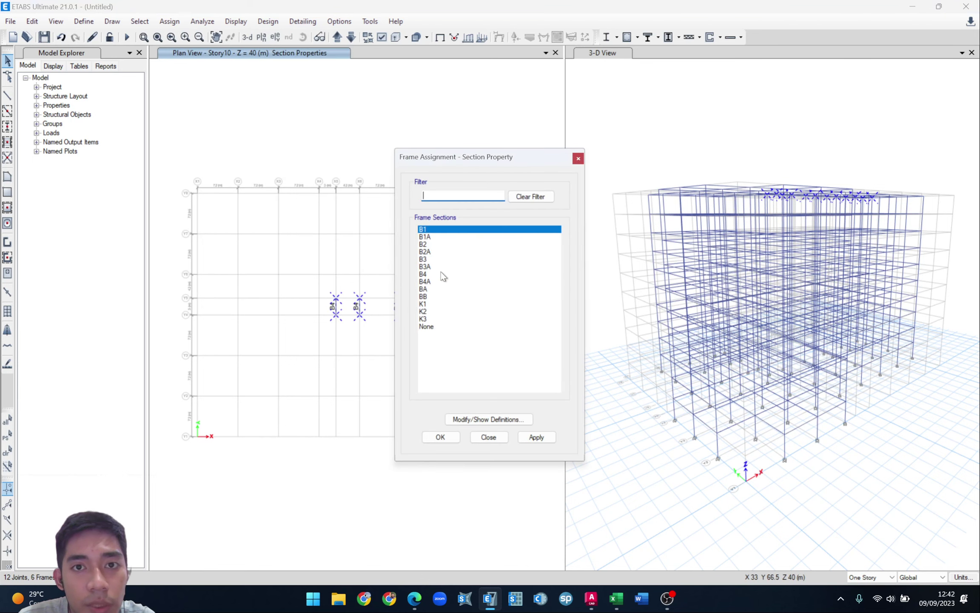
click(426, 281)
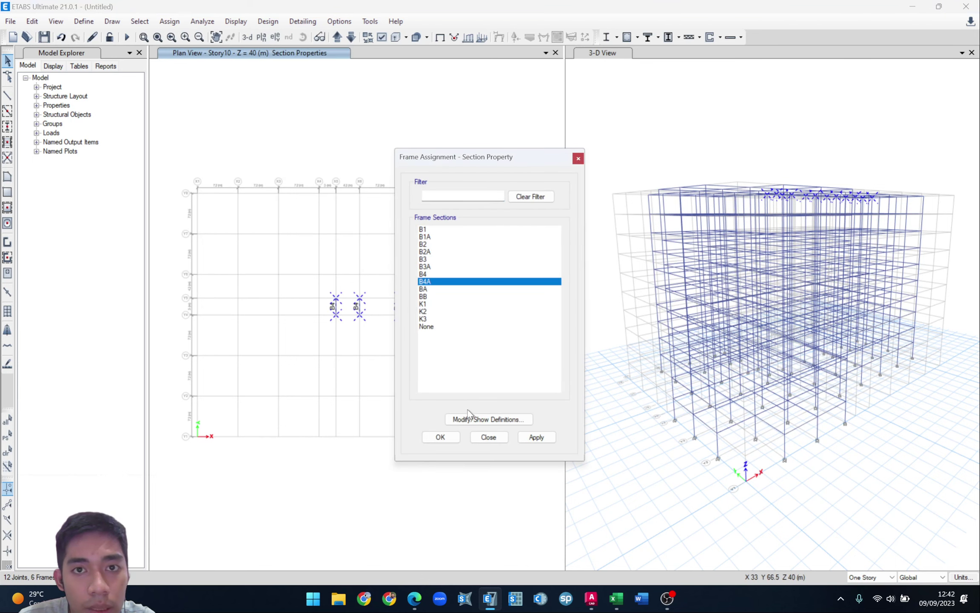
click(536, 437)
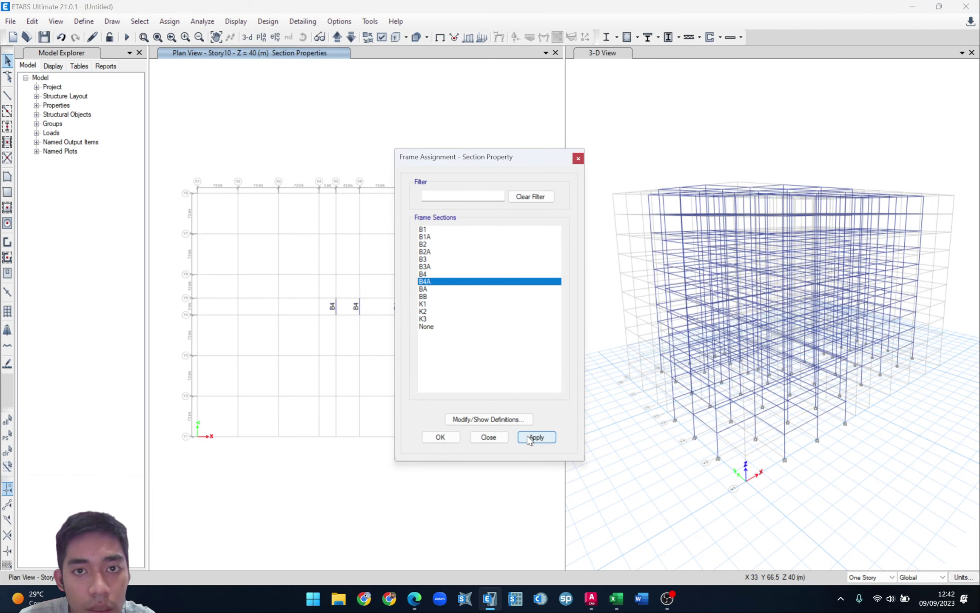
click(490, 437)
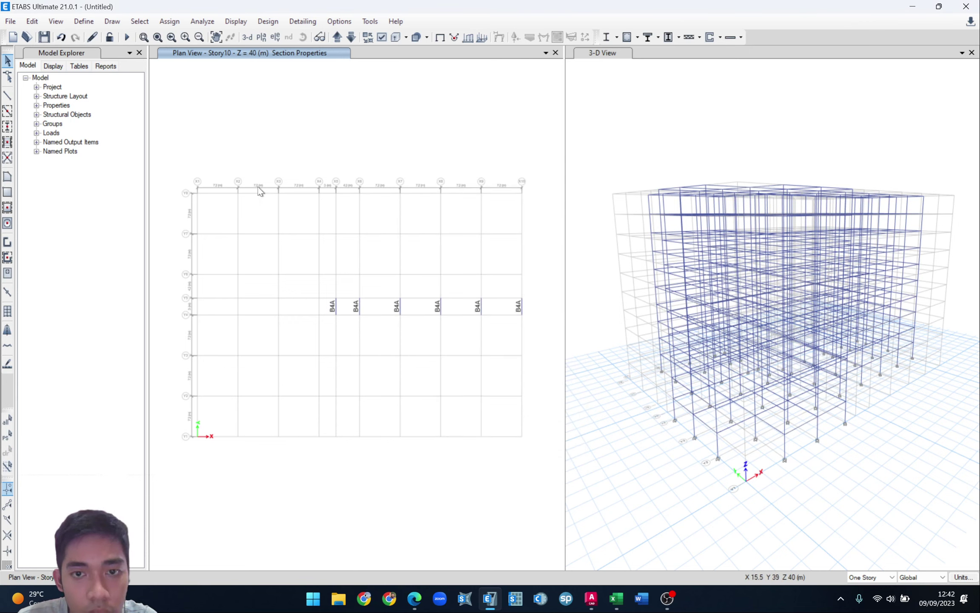
click(51, 21)
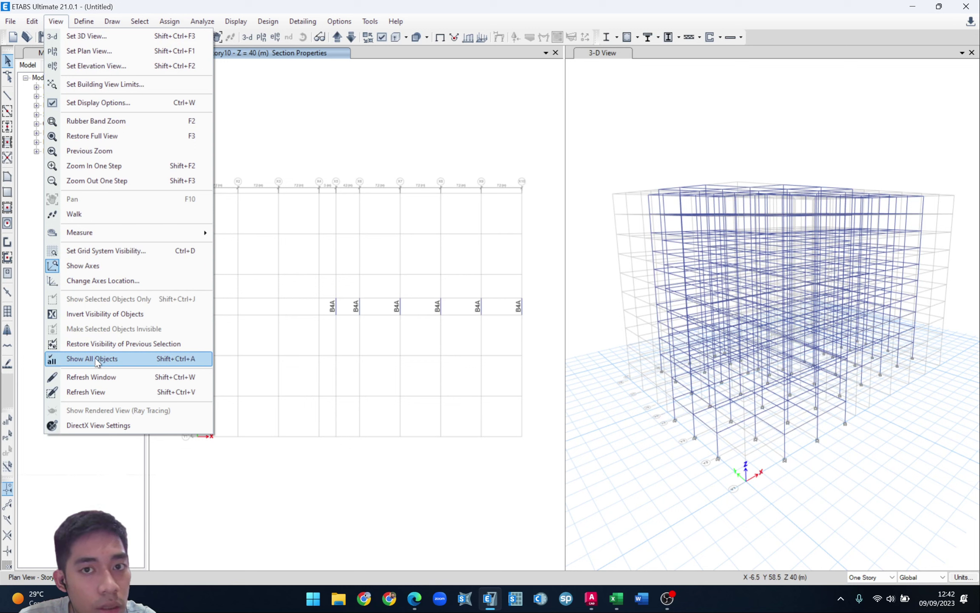
click(95, 358)
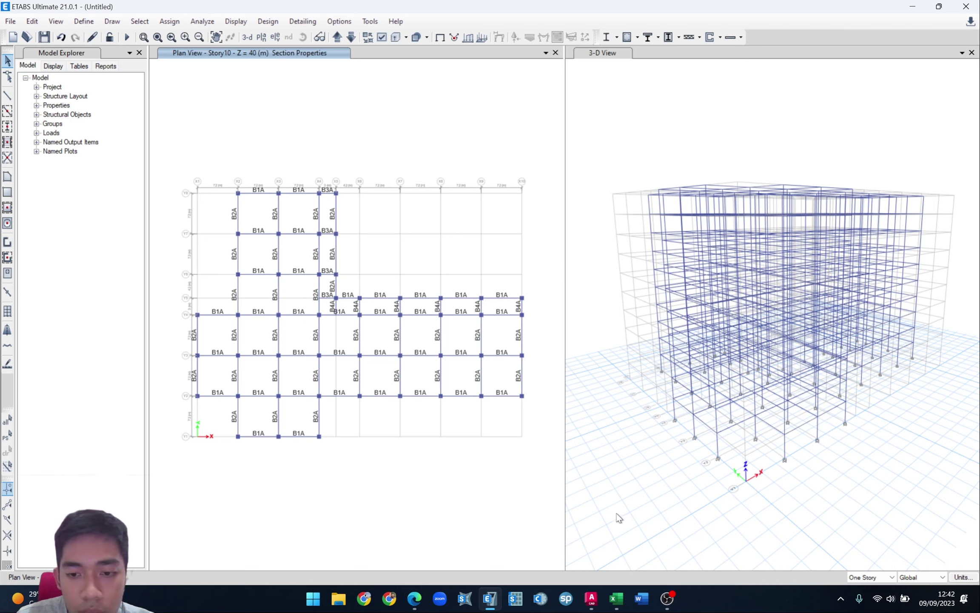
- Switch to AutoCAD and examine the intermediate beam lines between the column grids in the floor plan without beam labels
click(591, 598)
middle_drag(247, 435, 363, 381)
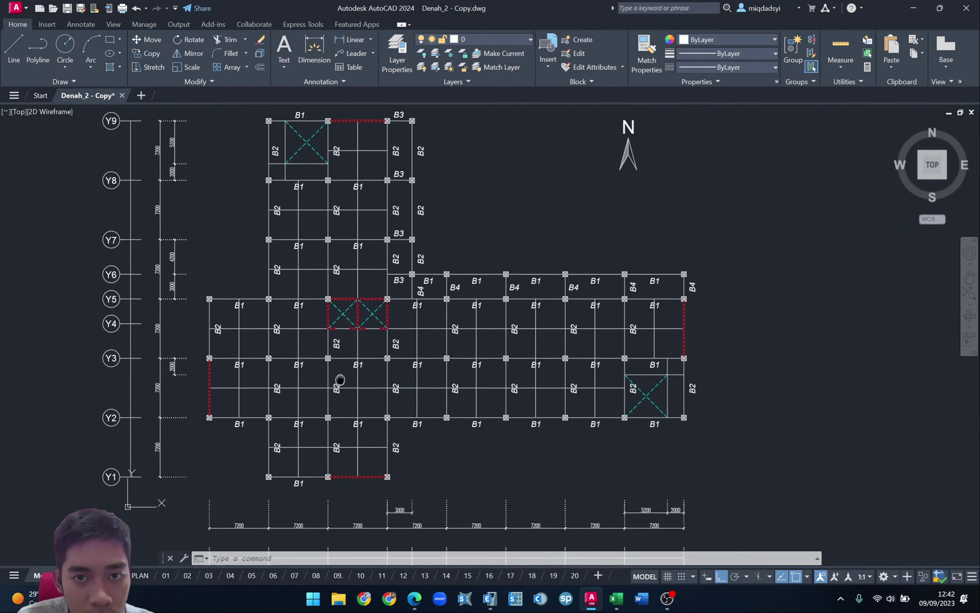
scroll(265, 359, down, 3)
scroll(265, 359, down, 2)
middle_drag(264, 359, 709, 328)
scroll(710, 328, down, 3)
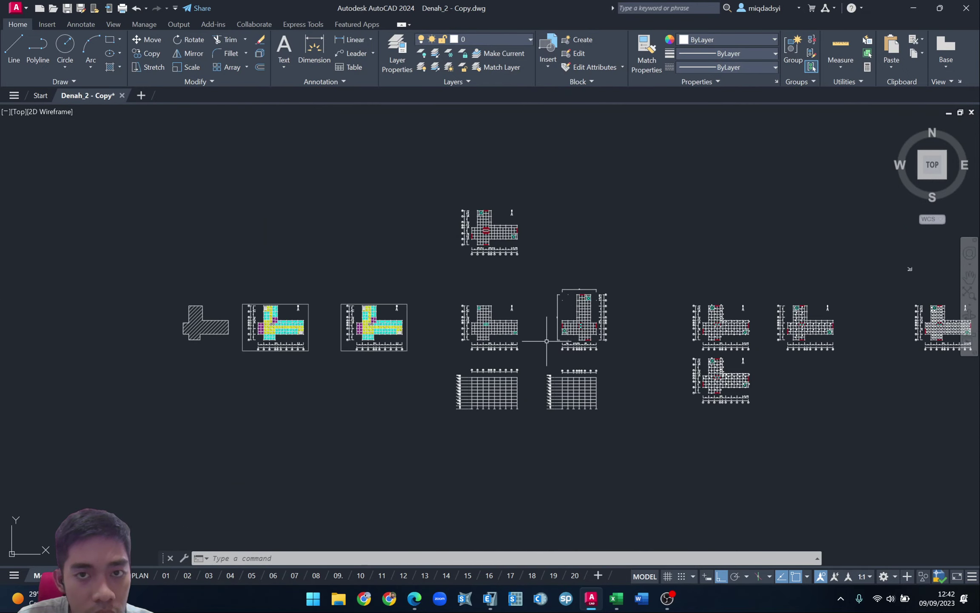
scroll(527, 345, up, 3)
scroll(388, 281, up, 5)
click(396, 302)
click(382, 319)
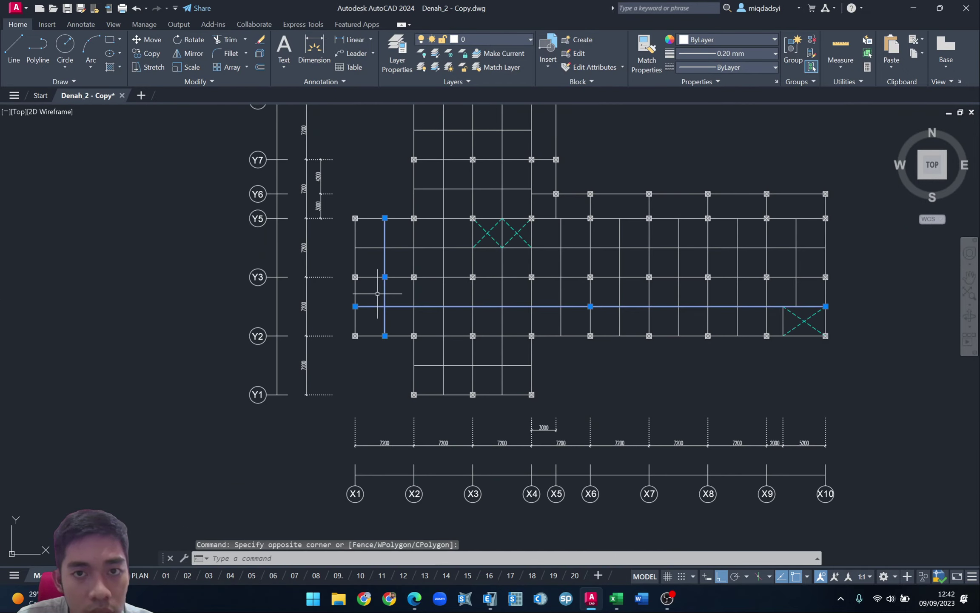
key(Escape)
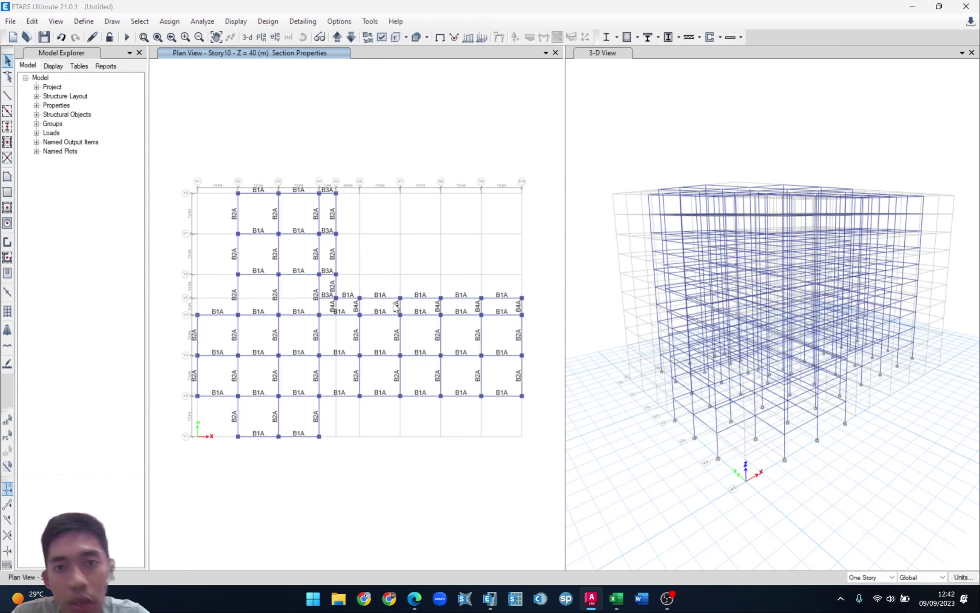
- Switch back to ETABS and set up secondary beam drawing with the BA section and Continuous moment releases
key(alt+Tab)
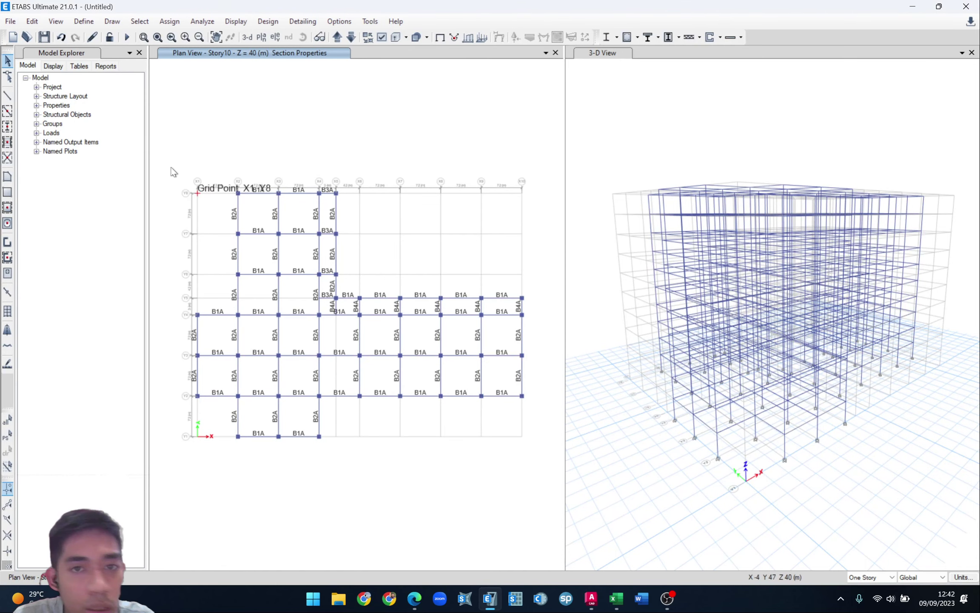
click(8, 143)
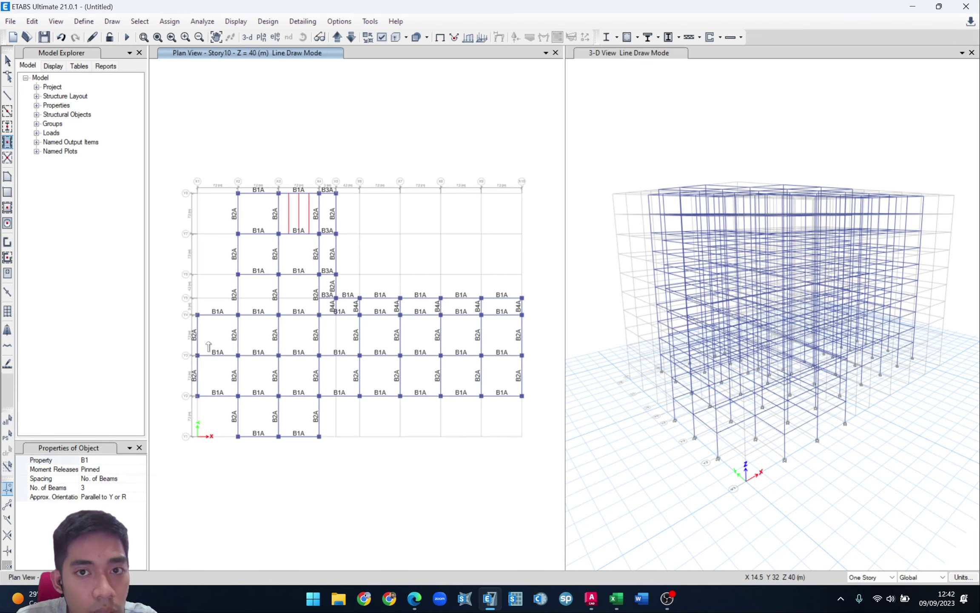
click(103, 460)
click(141, 460)
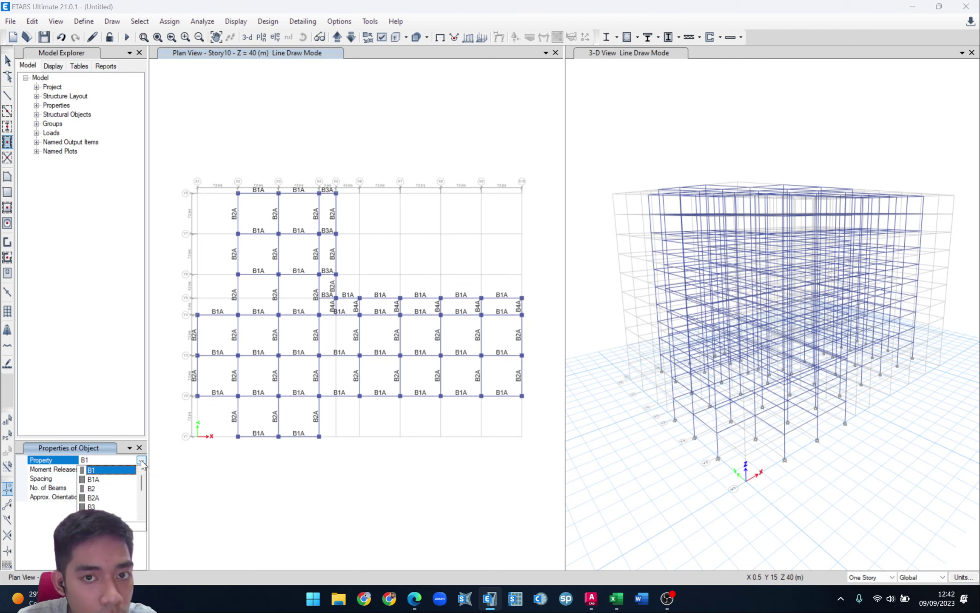
scroll(105, 498, down, 2)
click(108, 487)
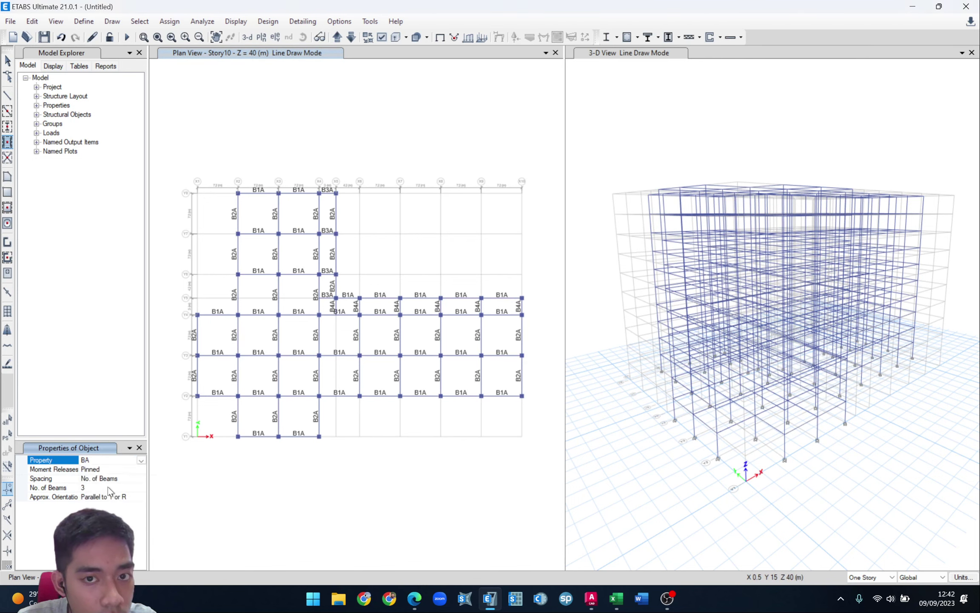
click(97, 470)
click(142, 468)
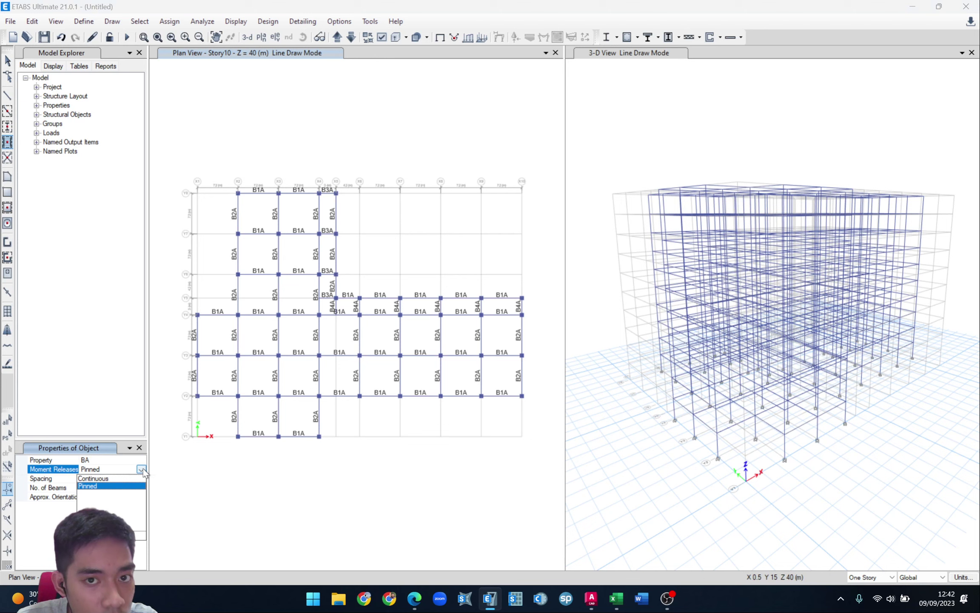
click(124, 478)
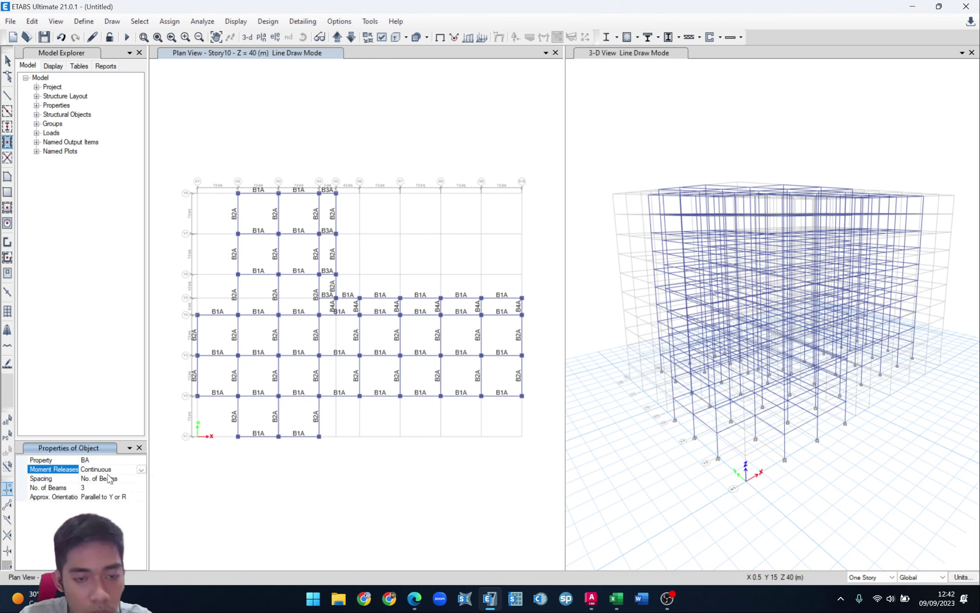
- Set the secondary beam layout to 1 beam per bay with the orientation parallel to X or T
click(94, 487)
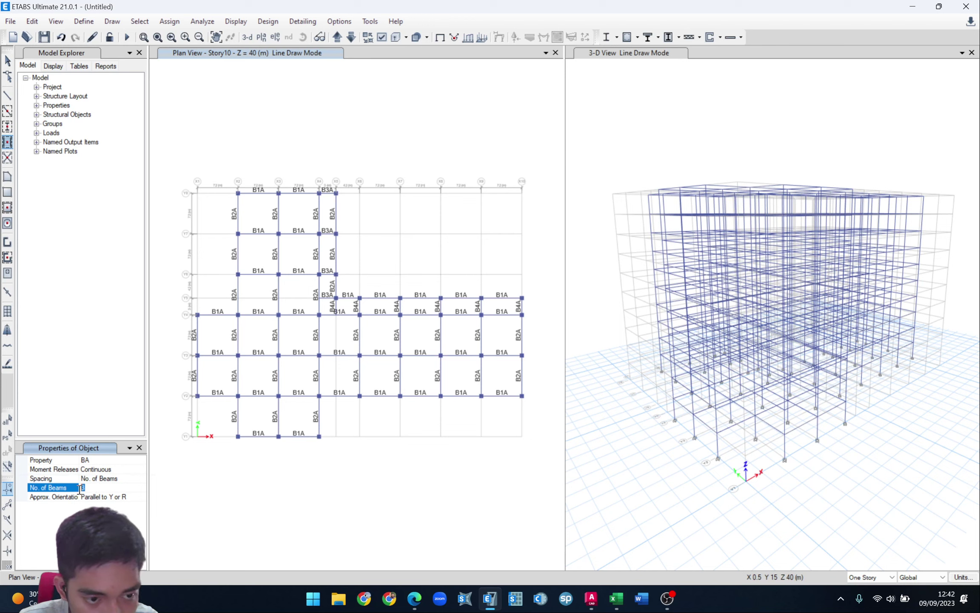
key(BackSpace)
text(1)
click(102, 477)
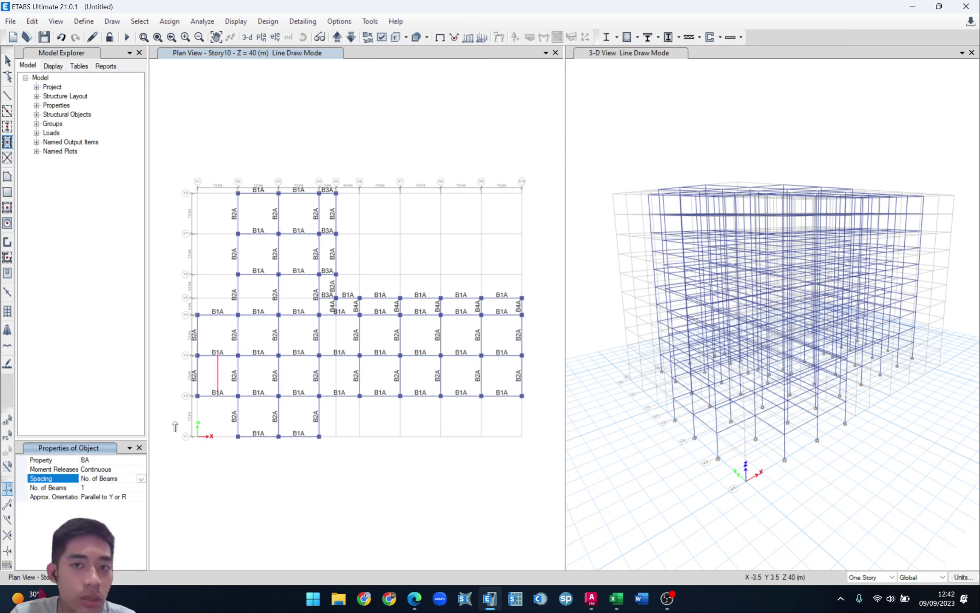
click(97, 487)
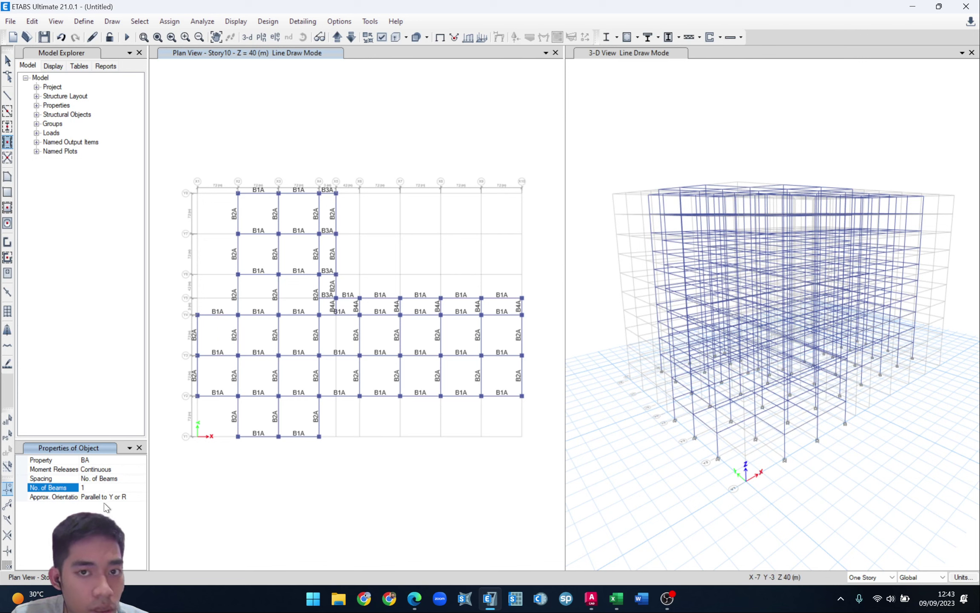
click(141, 498)
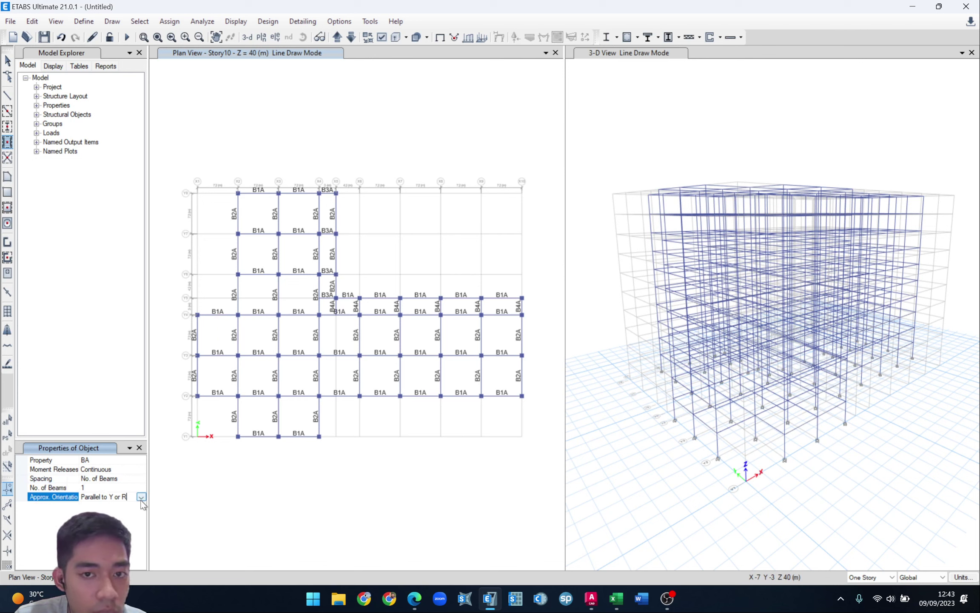
click(140, 497)
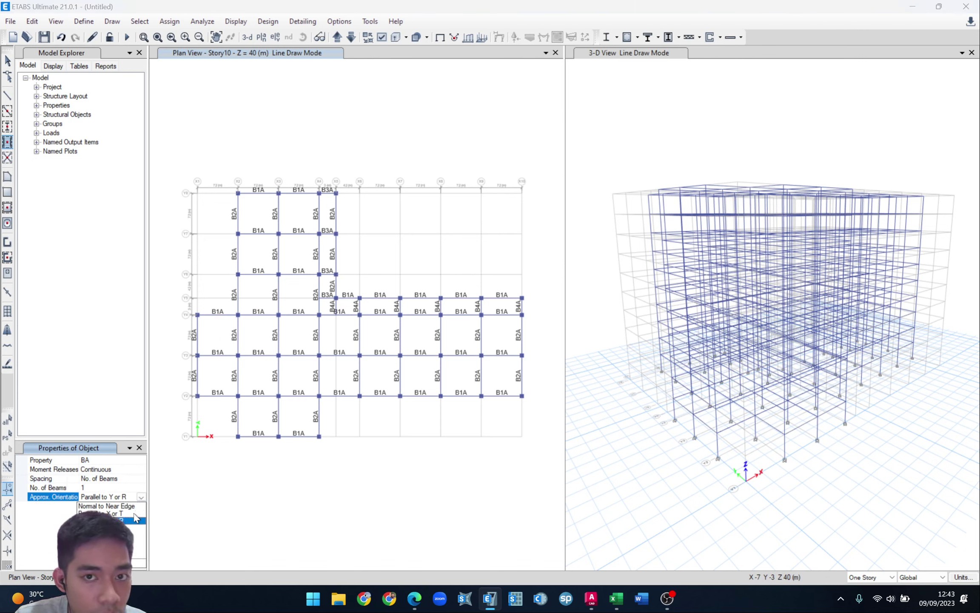
click(128, 513)
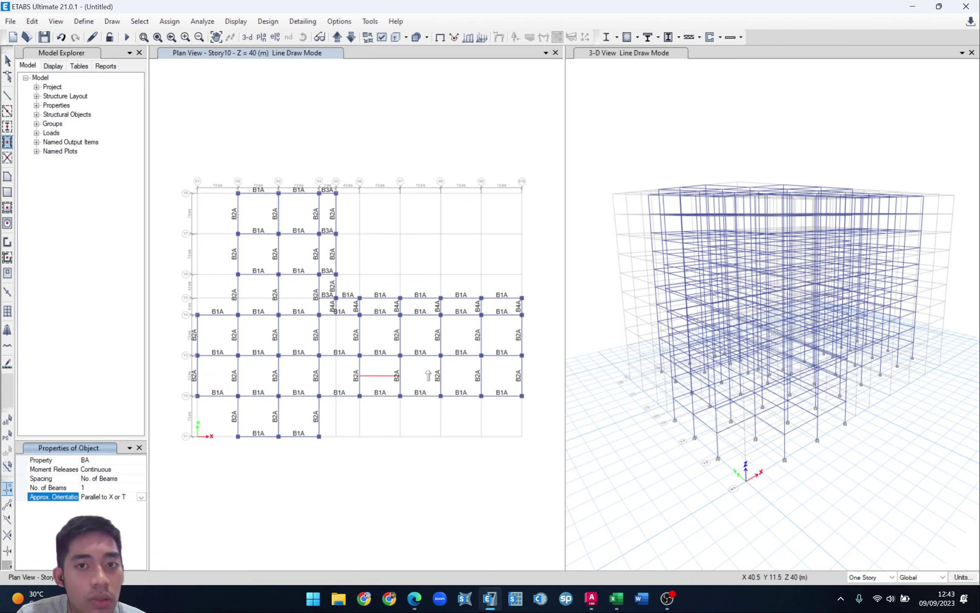
click(274, 421)
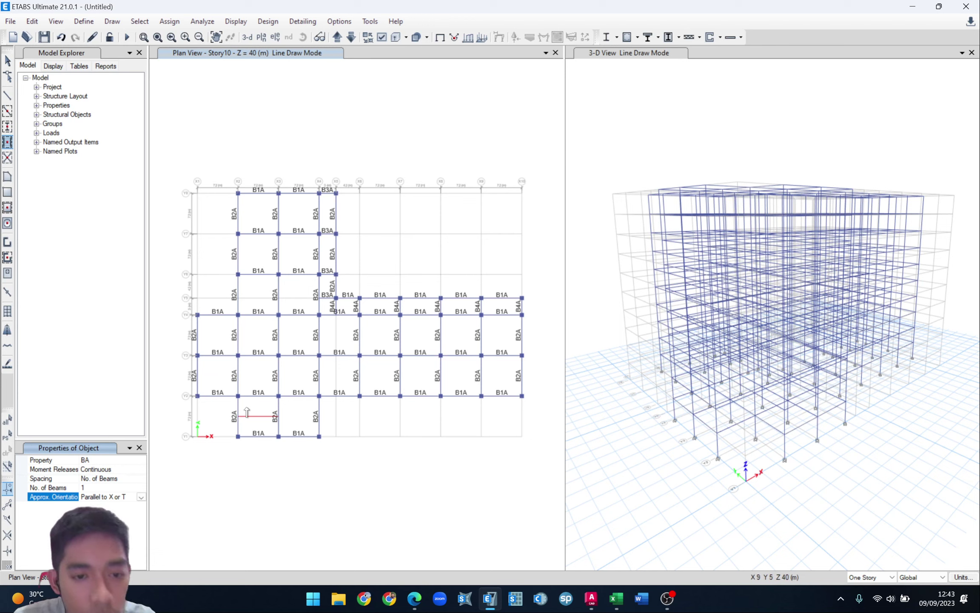
click(292, 419)
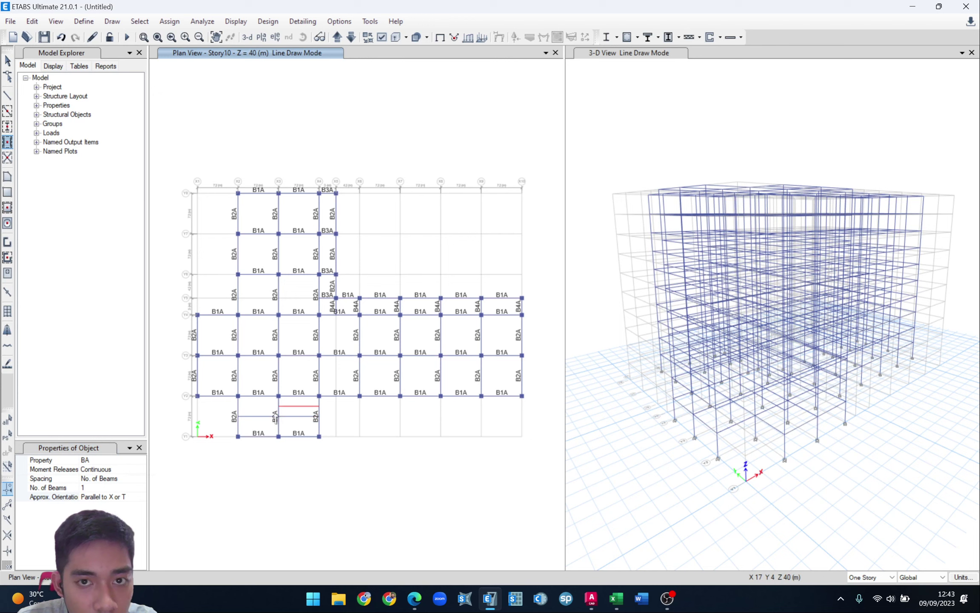
click(219, 376)
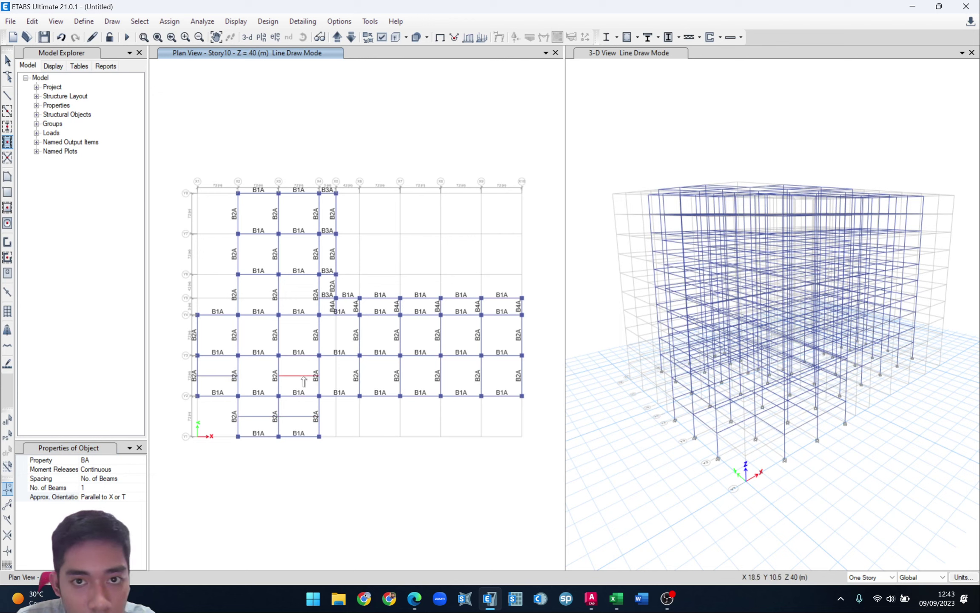
key(ctrl+z)
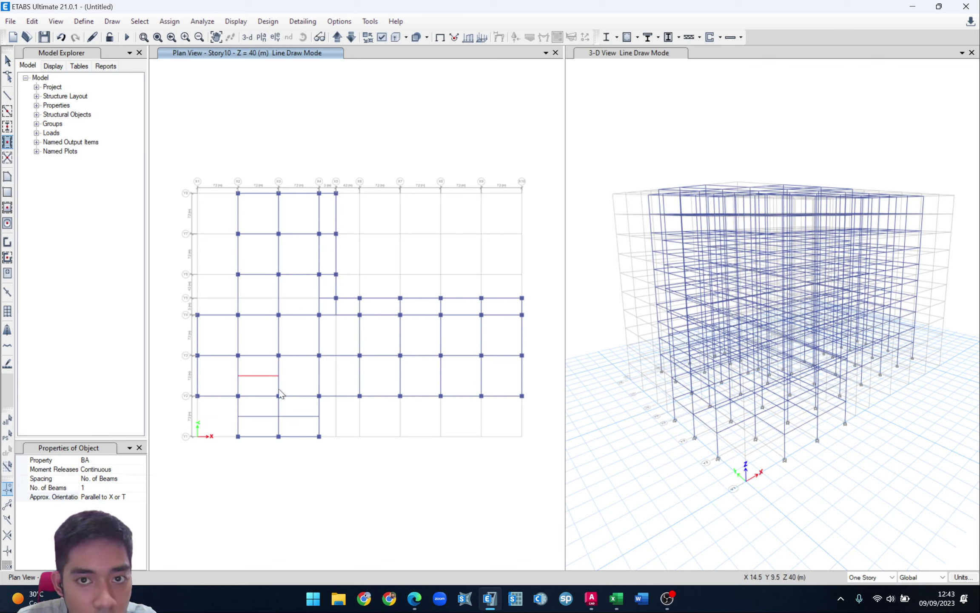
key(ctrl+z)
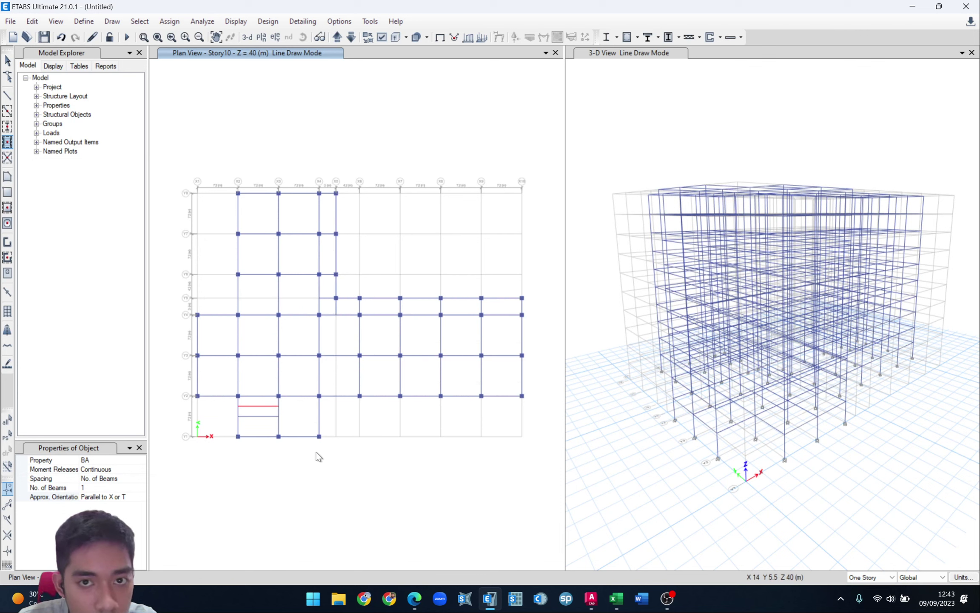
- Apply drawing to All Stories and draw BA beams in the two bays from X2 to X4 between grids Y1 and Y2
click(870, 577)
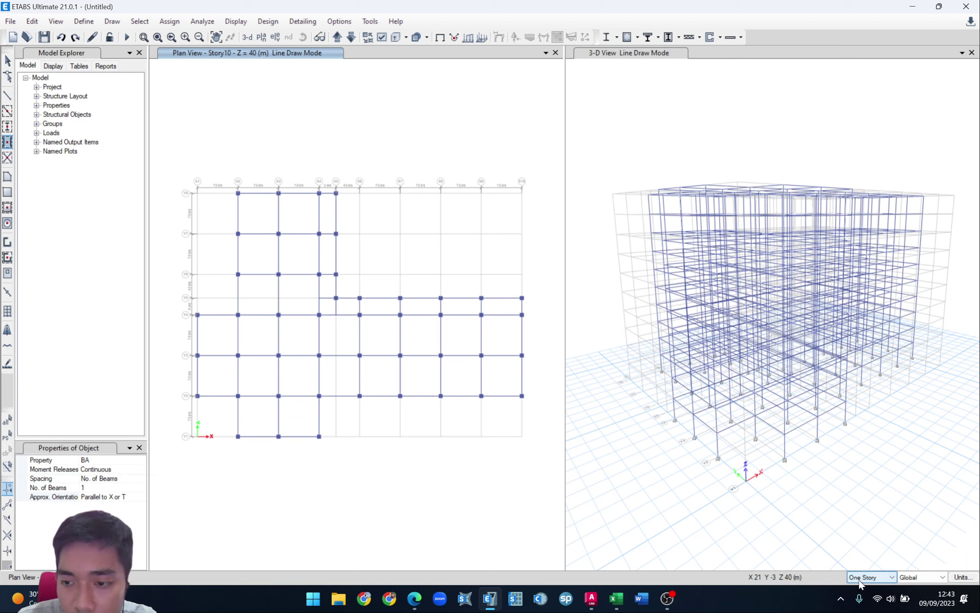
click(867, 597)
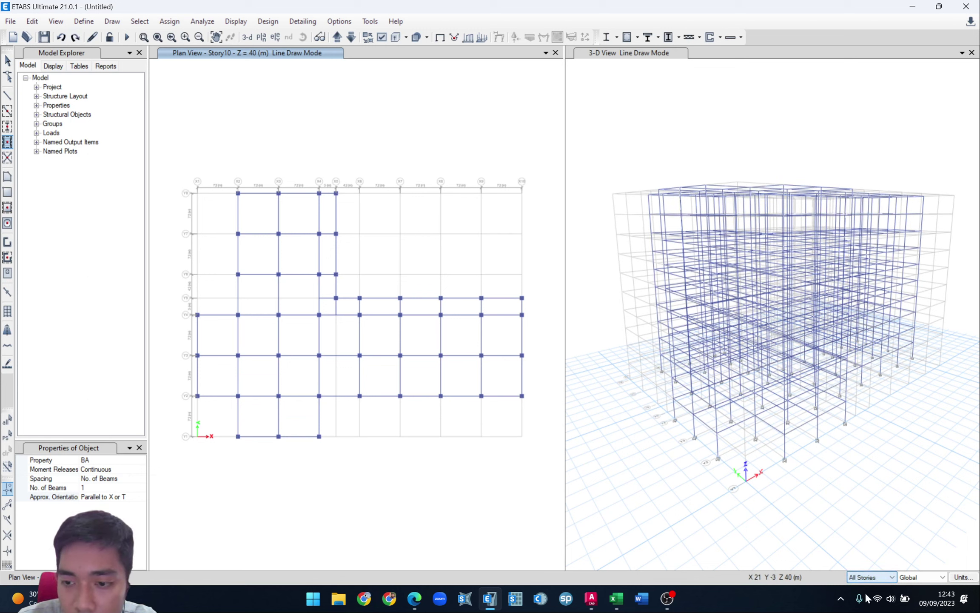
click(251, 420)
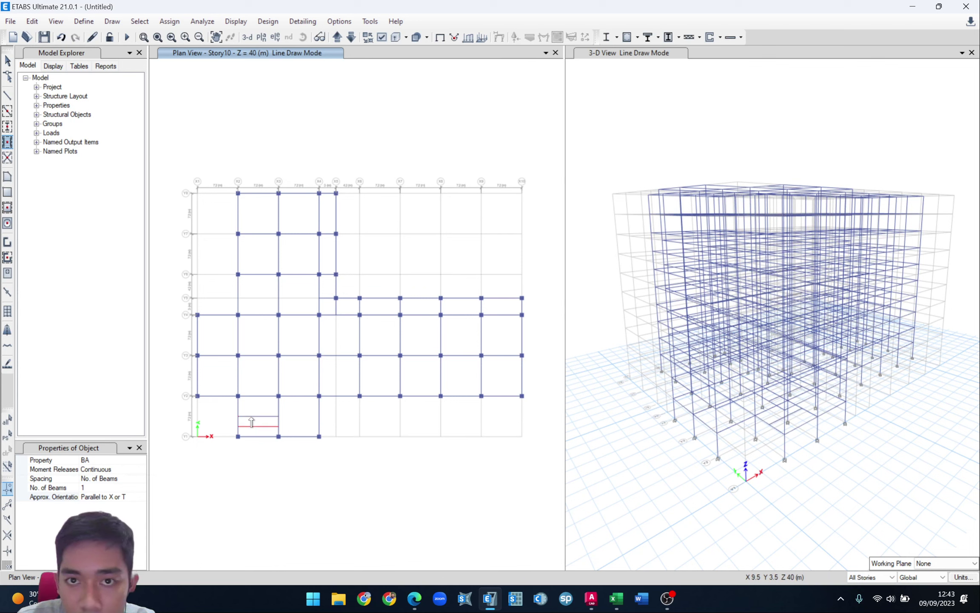
click(297, 421)
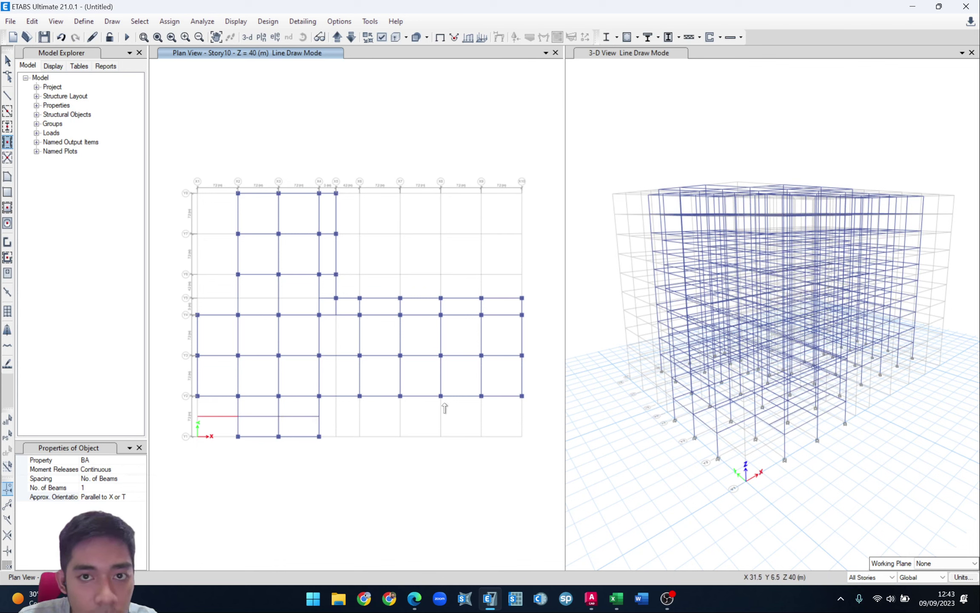
- Draw intermediate BA beams in every bay from X1 to X10 between grids Y2 and Y3
click(224, 379)
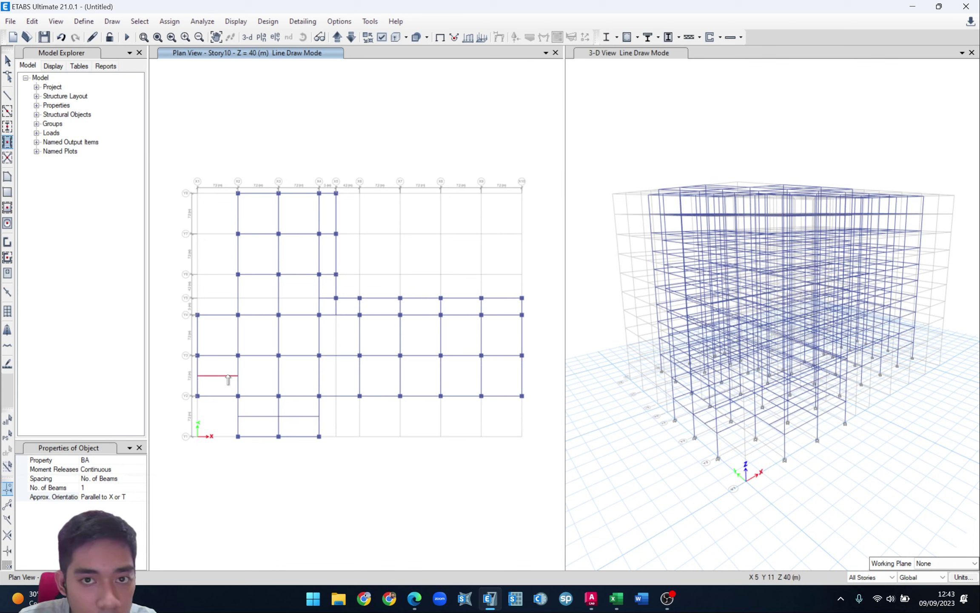
click(258, 377)
click(298, 379)
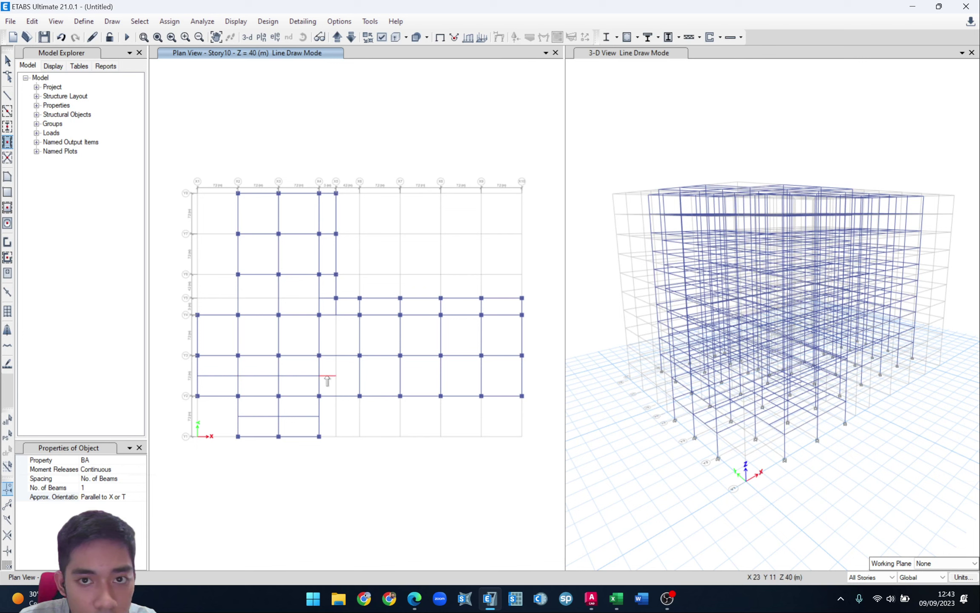
click(349, 379)
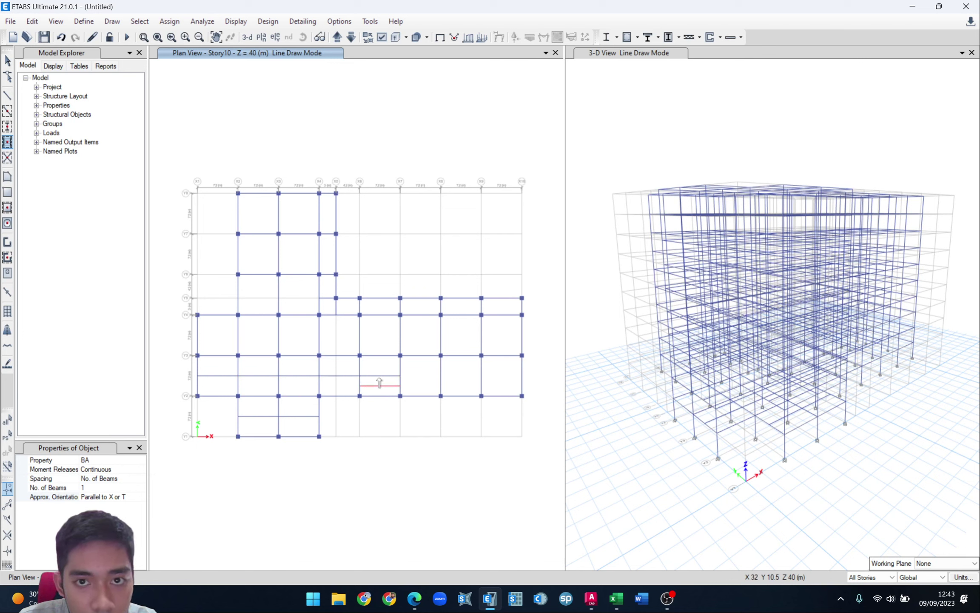
click(381, 380)
click(421, 380)
click(460, 380)
click(495, 378)
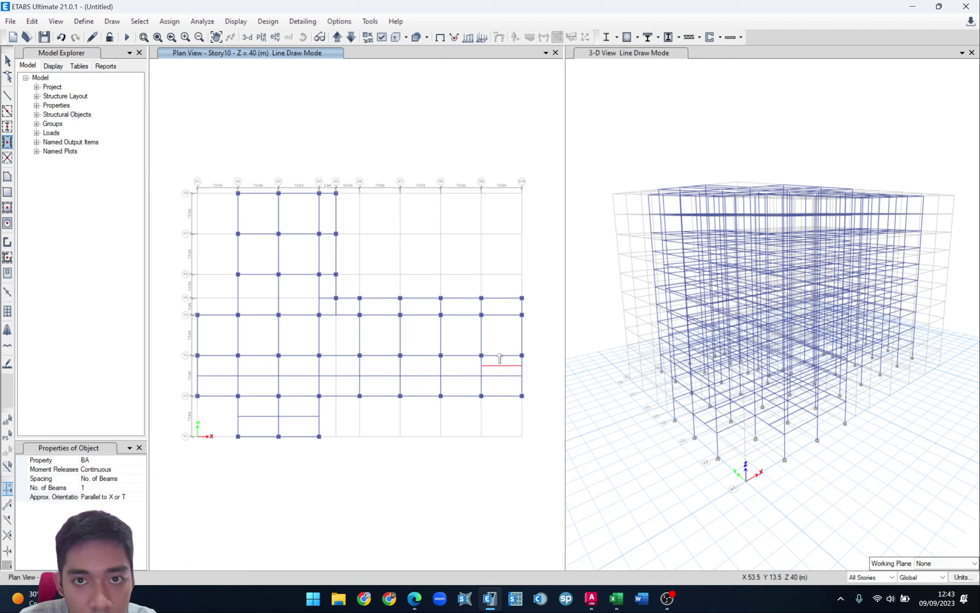
- Draw intermediate BA beams in every bay from X10 to X1 between grids Y3 and Y4
click(502, 338)
click(468, 339)
click(426, 338)
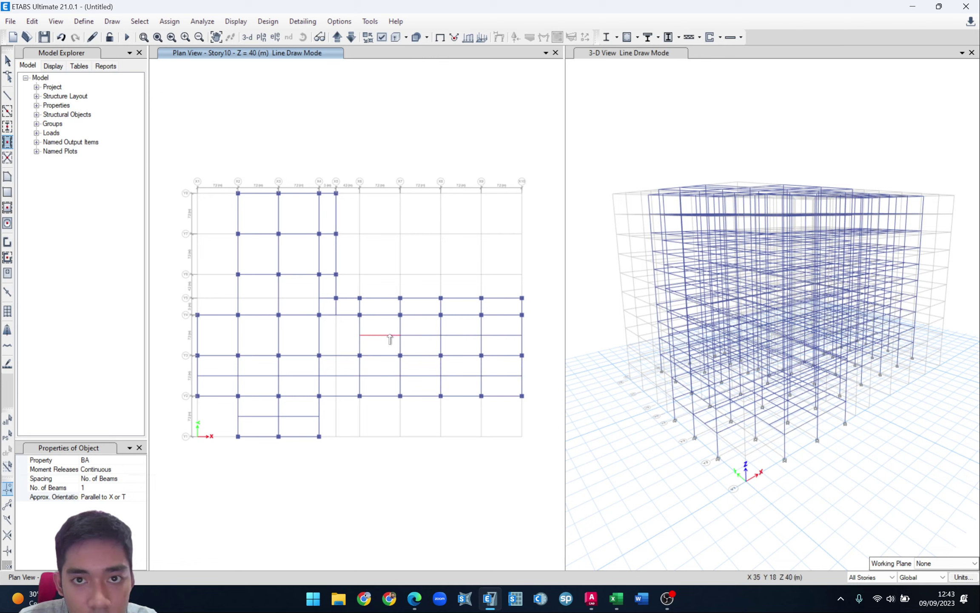
click(298, 338)
click(259, 338)
click(218, 338)
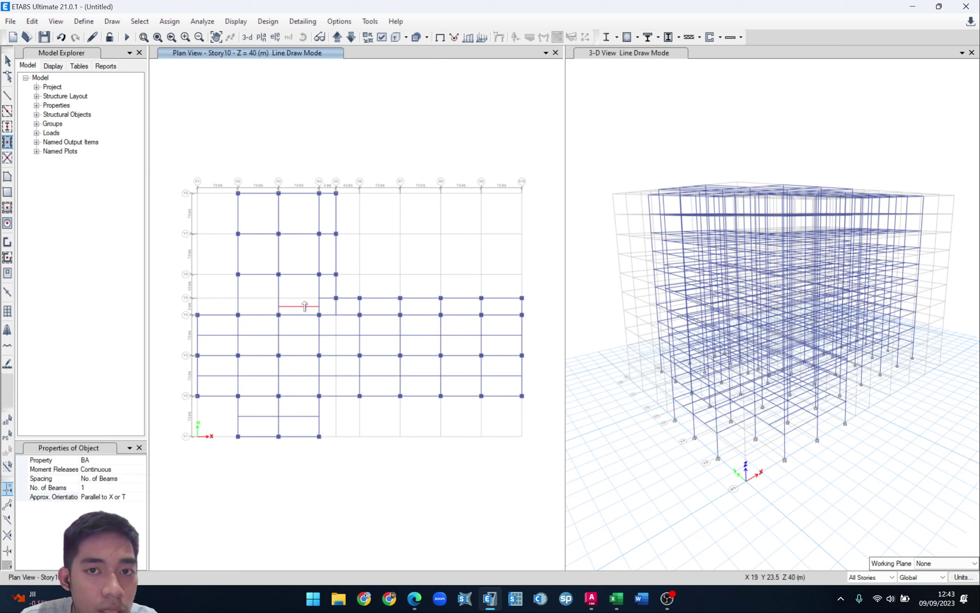
- Draw intermediate BA beams in the bays from X2 to X4 between grids Y6 and Y7 and between Y7 and Y8
click(259, 255)
click(306, 257)
click(249, 215)
click(289, 218)
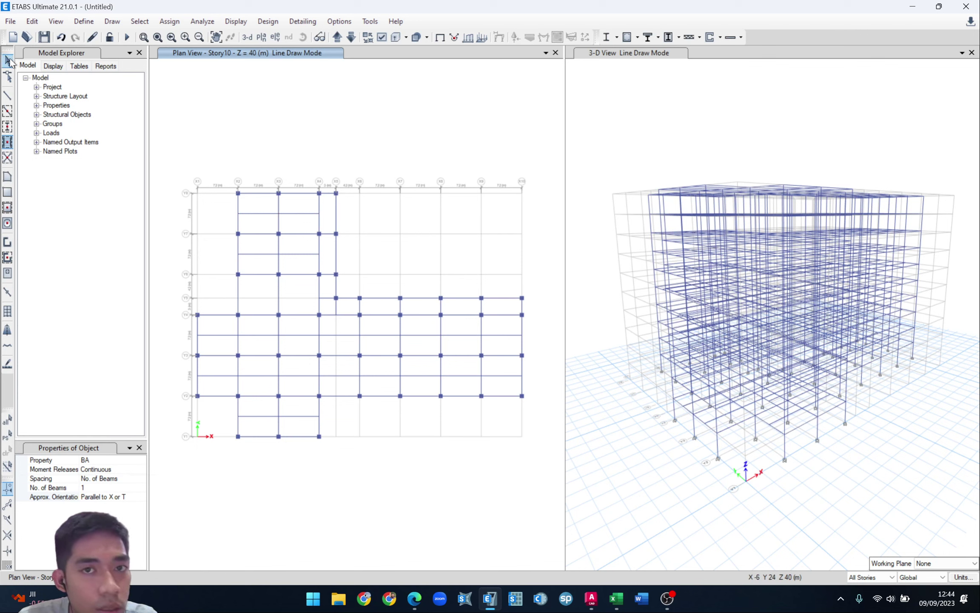
- Select the split BA beams between grids X4 and X6 in both intermediate rows and join the frames
click(8, 61)
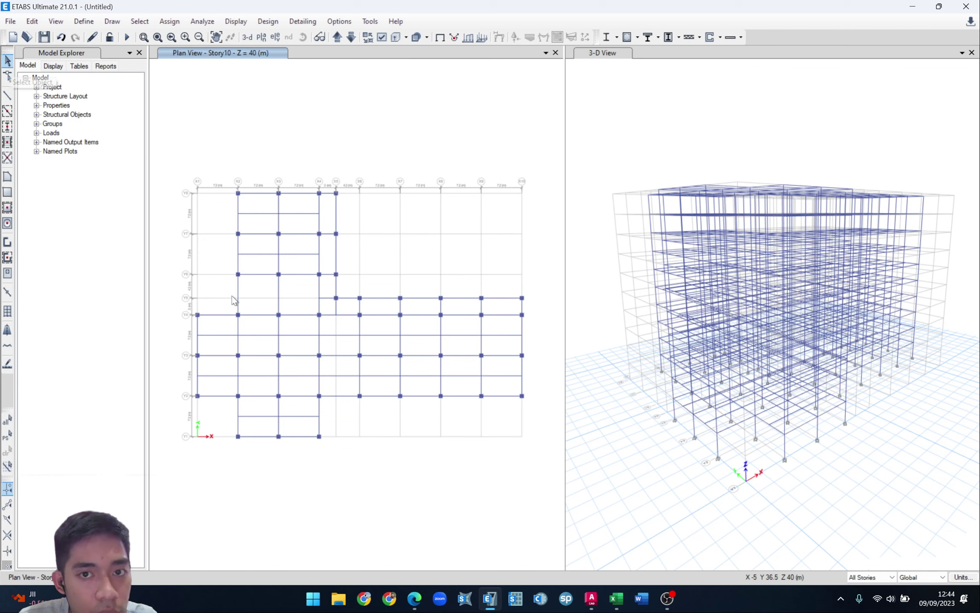
click(343, 375)
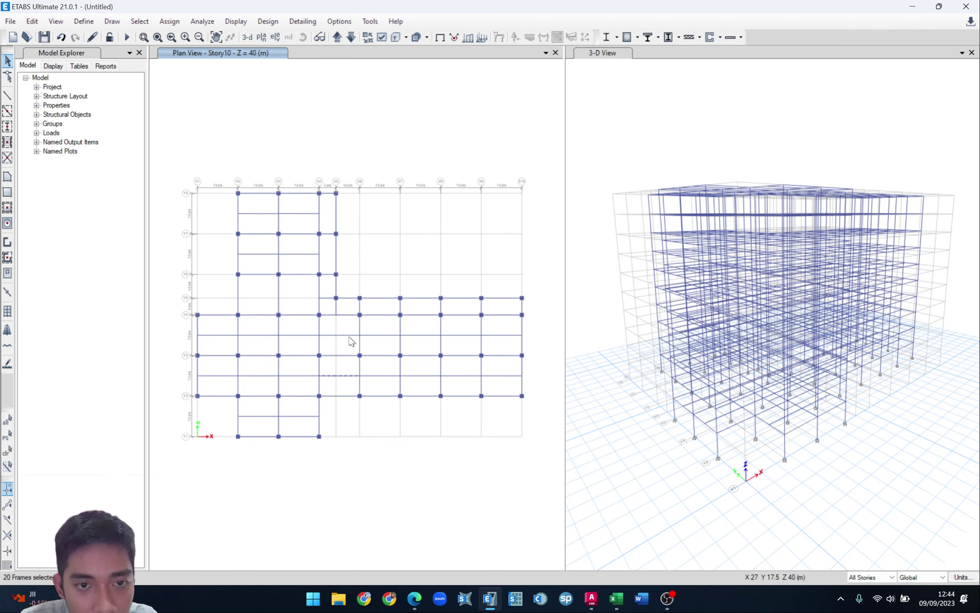
click(32, 22)
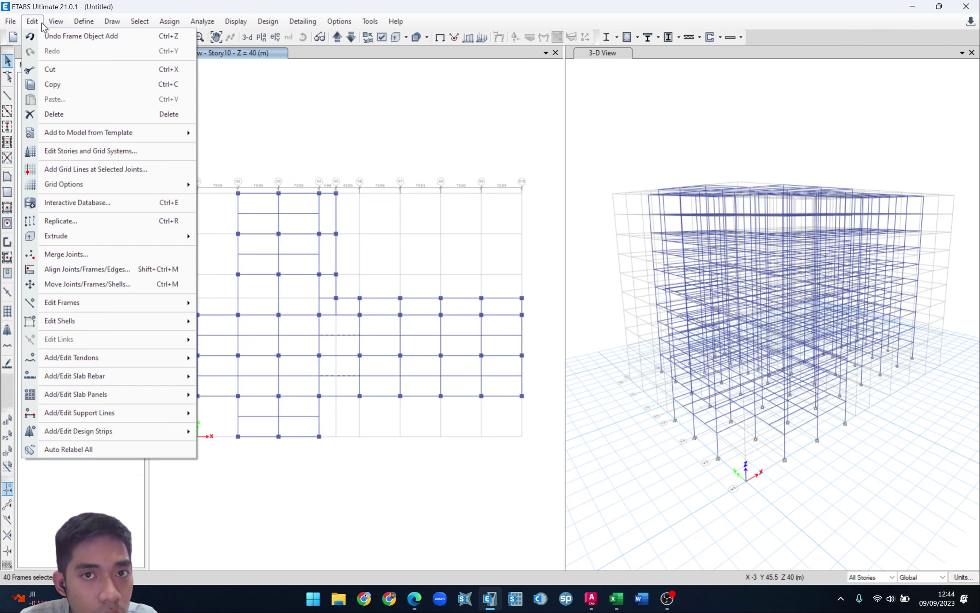
mouse_move(77, 303)
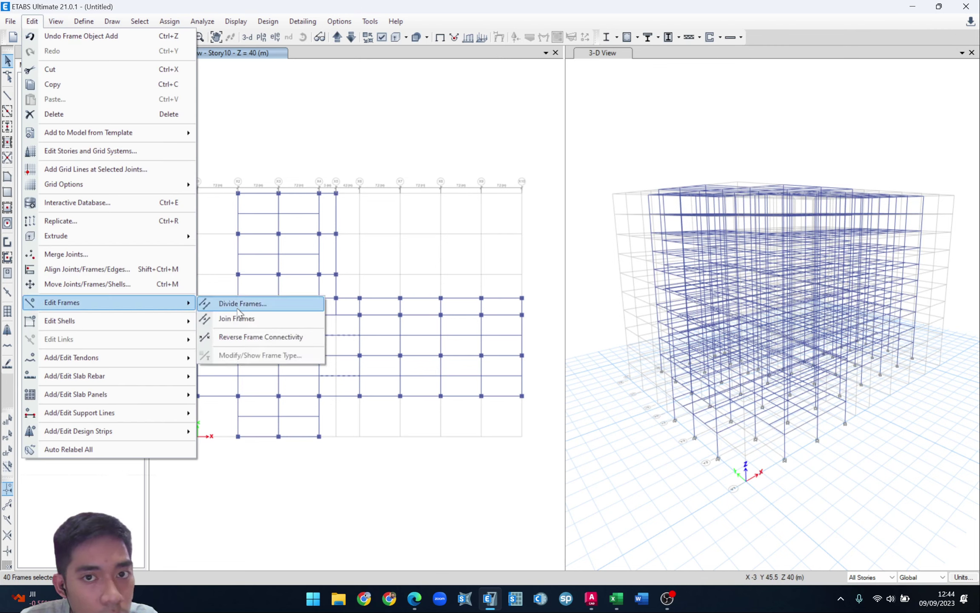
click(305, 318)
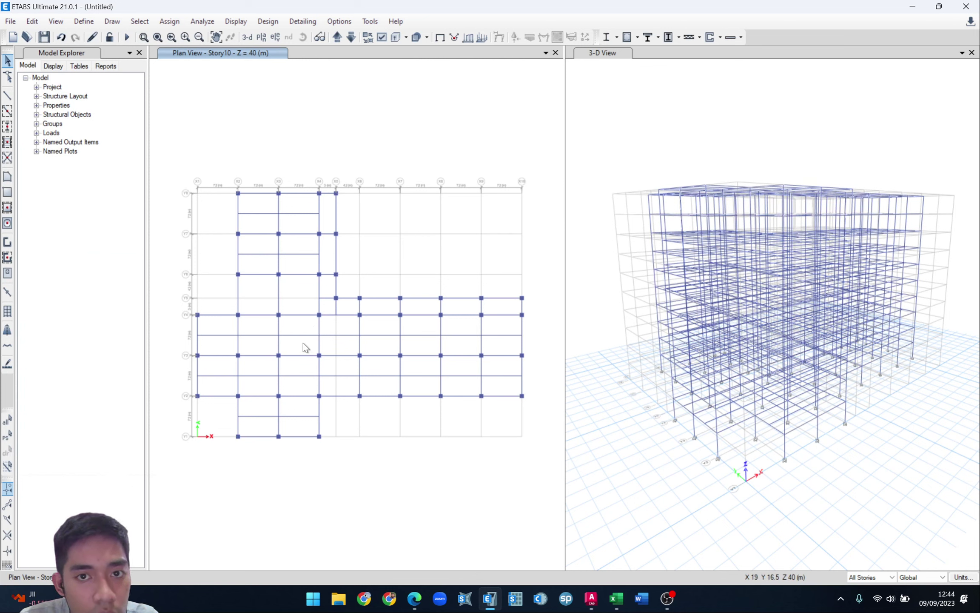
- Replicate the intermediate BA beams from X2 to X4 between grids Y3 and Y4 once with dy 7.2 m
click(297, 334)
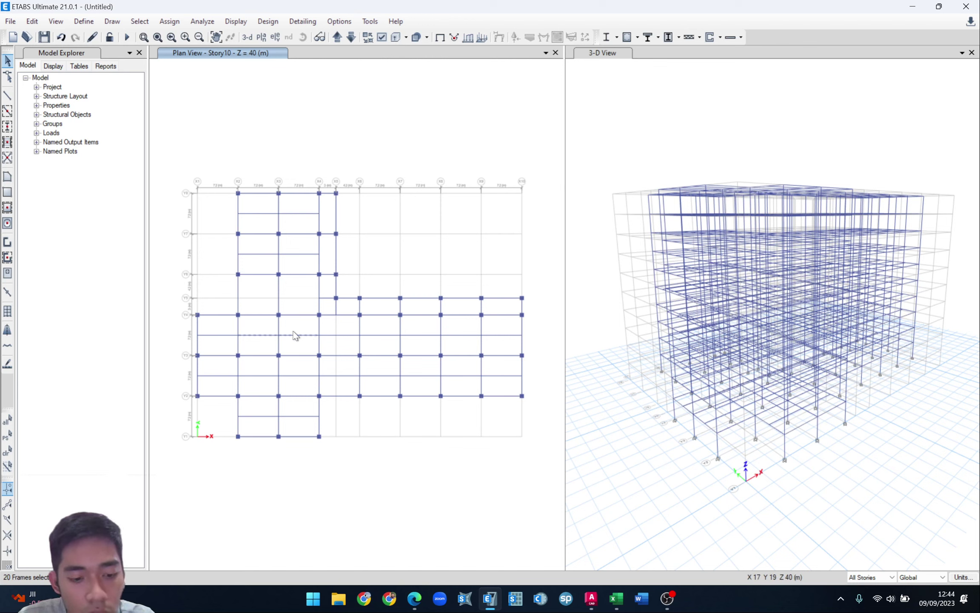
click(32, 22)
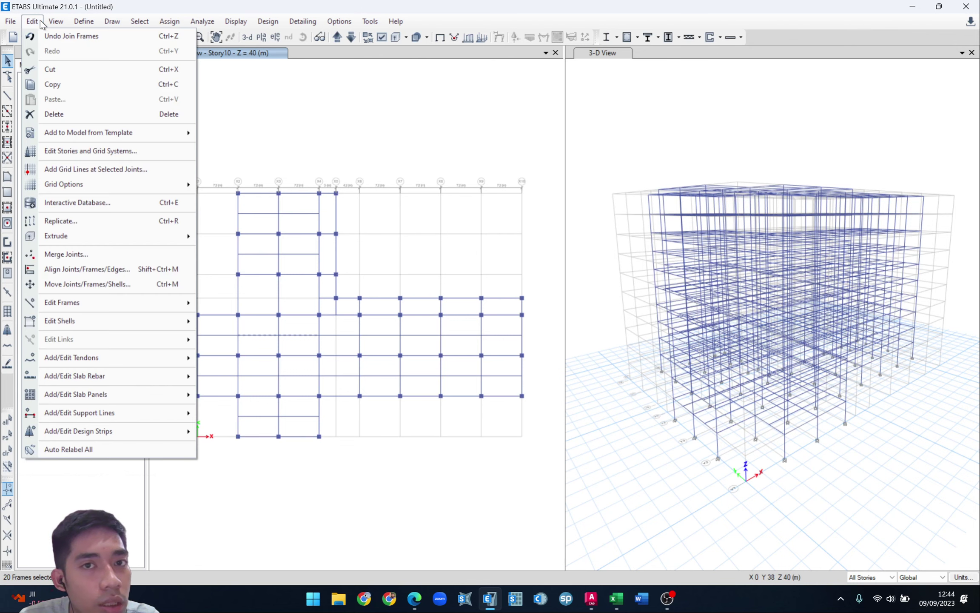
click(62, 225)
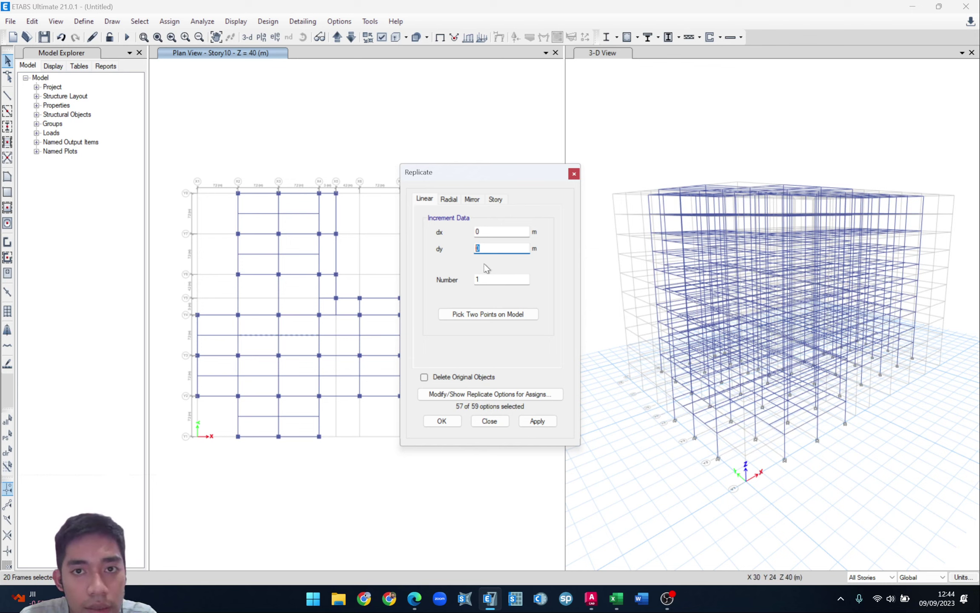
text(7.2)
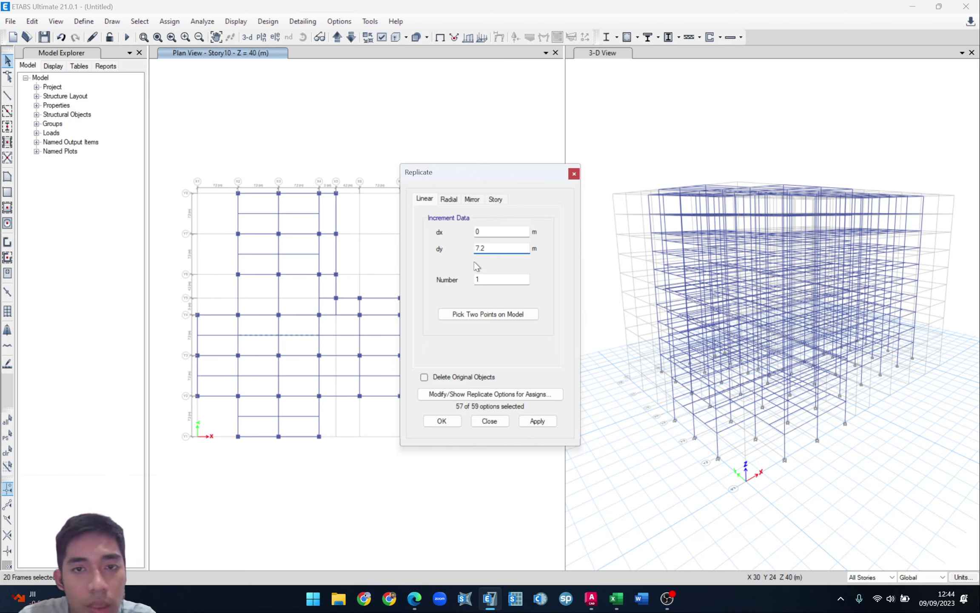
click(502, 279)
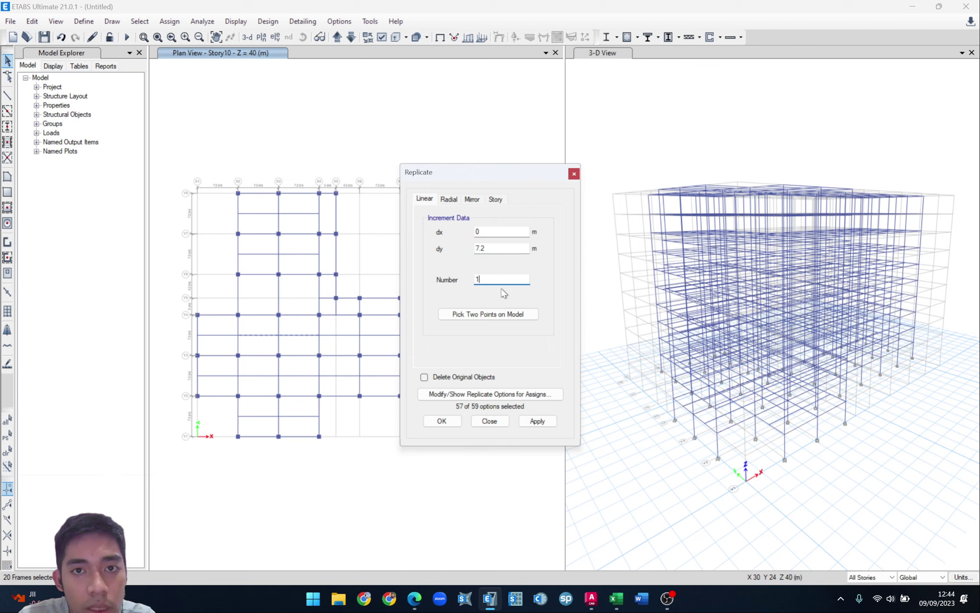
click(547, 424)
click(546, 422)
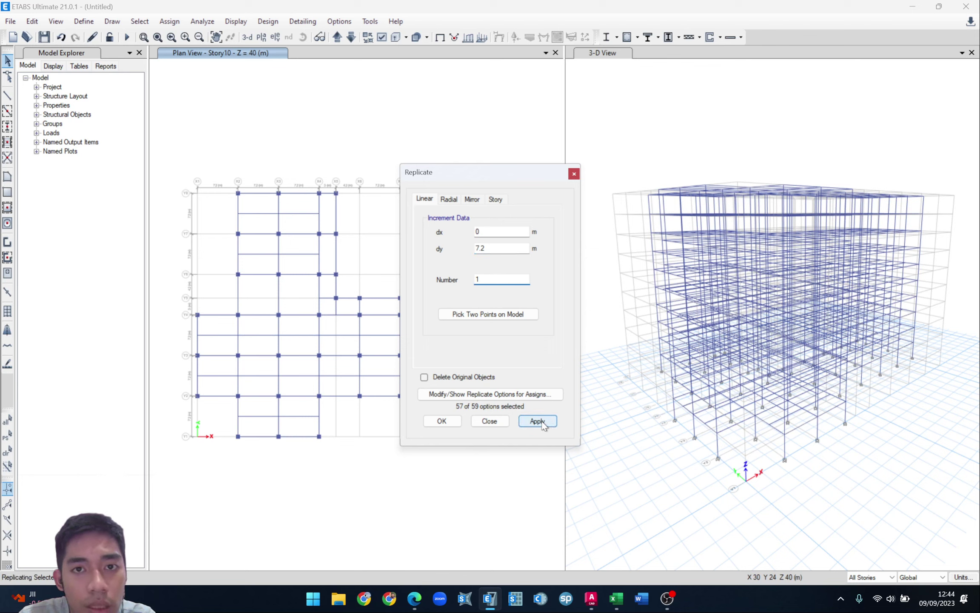
click(505, 421)
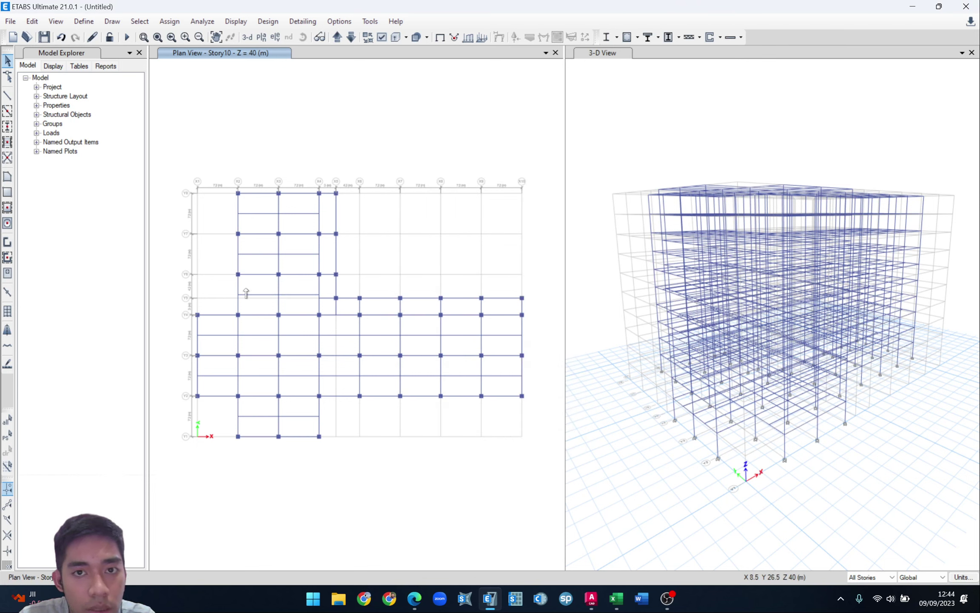
- Check the AutoCAD plan, then draw intermediate BA beams oriented Parallel to Y or R in the X2 to X4 bays between grids Y1 and Y2
click(591, 599)
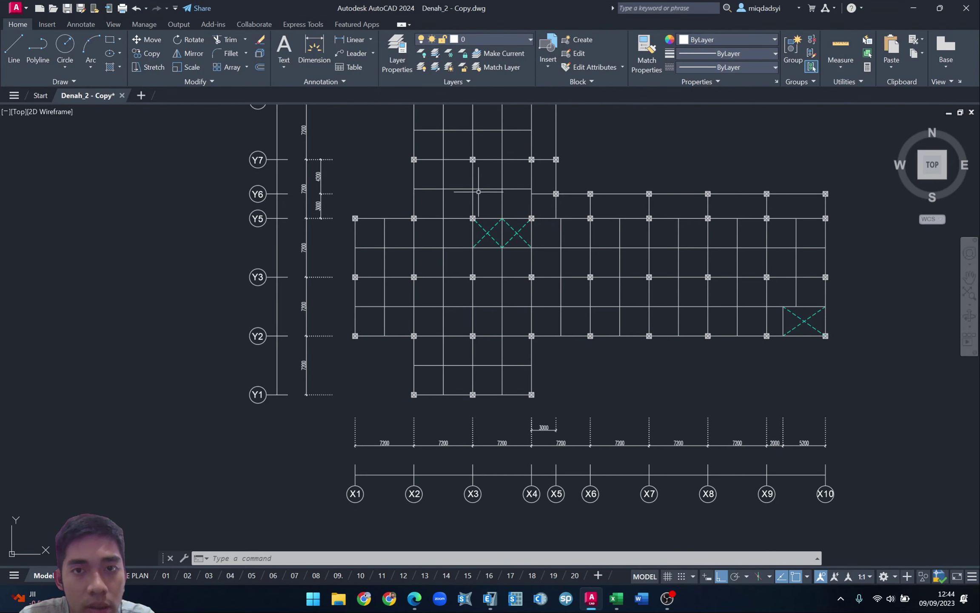
middle_drag(491, 168, 472, 240)
key(alt+Tab)
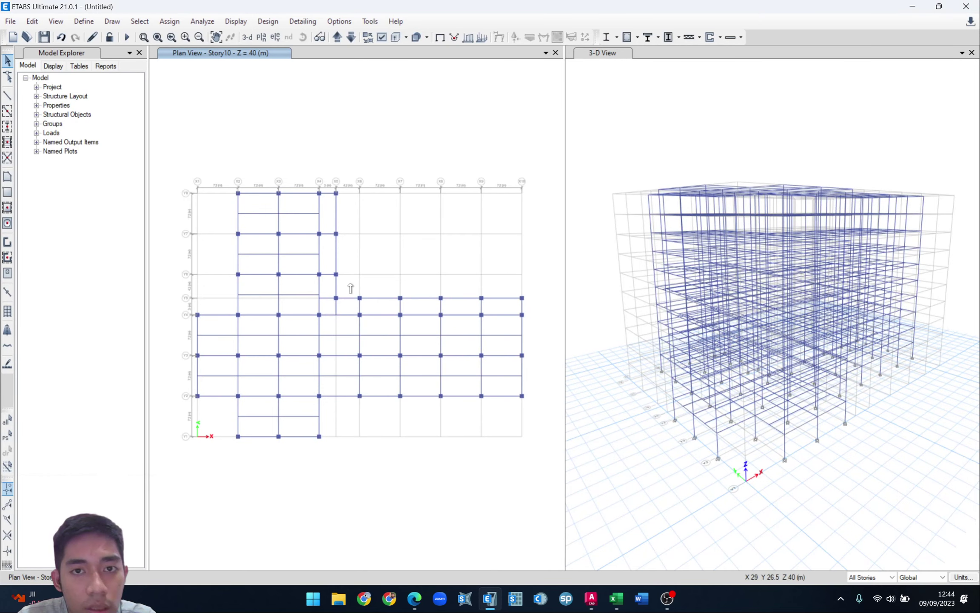
click(8, 141)
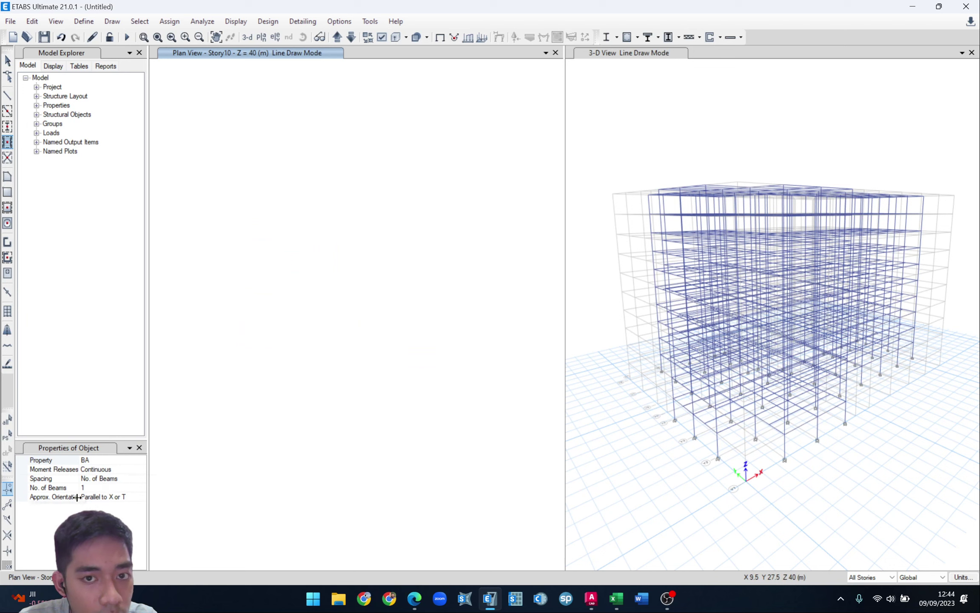
click(130, 499)
click(141, 497)
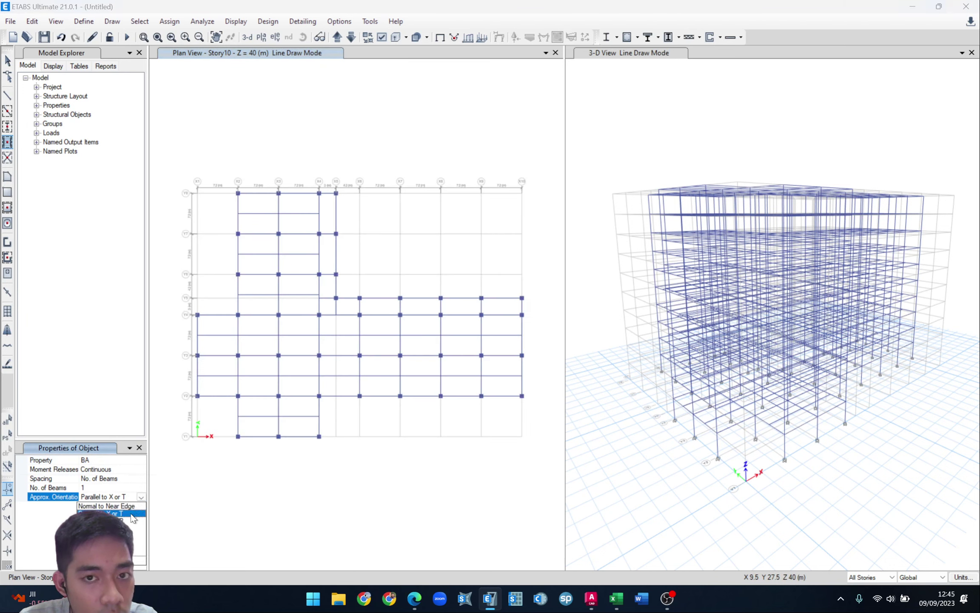
click(128, 515)
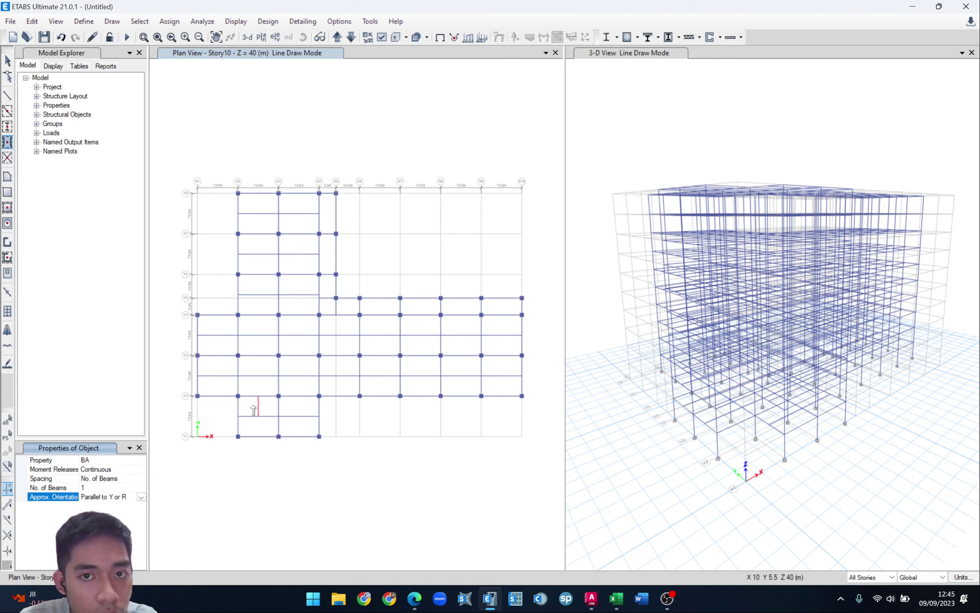
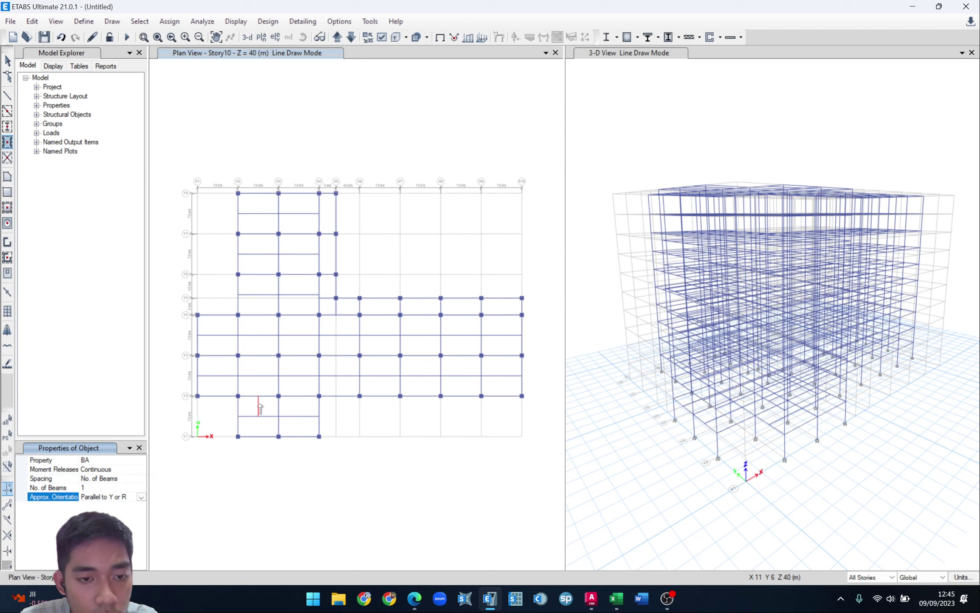
click(266, 428)
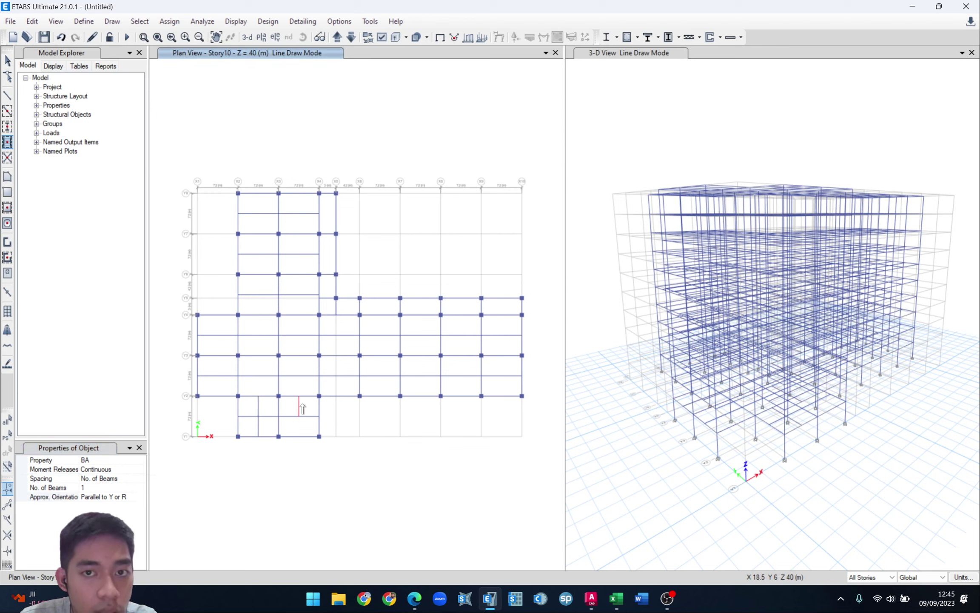
click(303, 428)
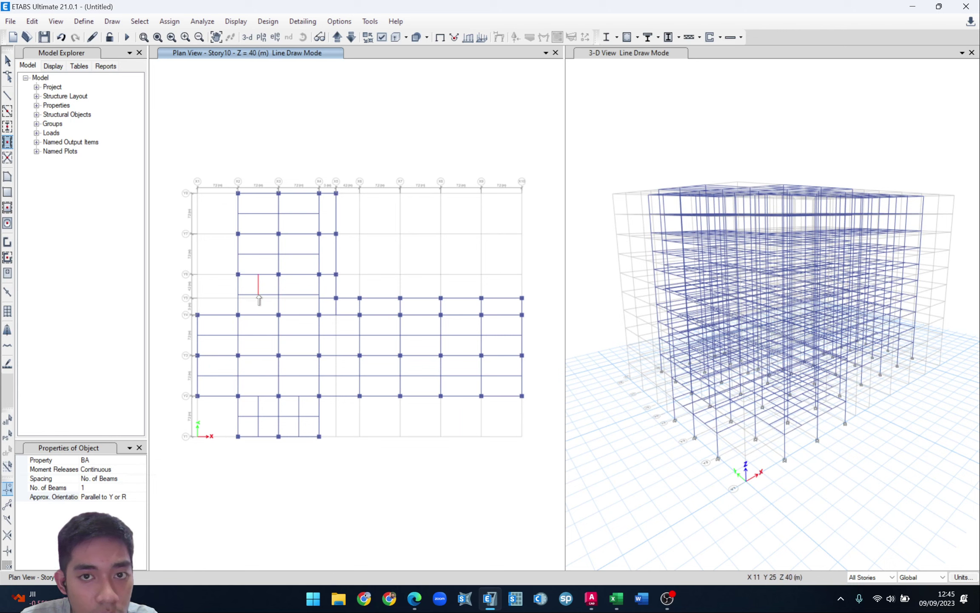
- Draw Y-parallel intermediate BA beams between grids Y2 and Y3 in the bays from X1 to X4 and from X6 to X10
click(259, 377)
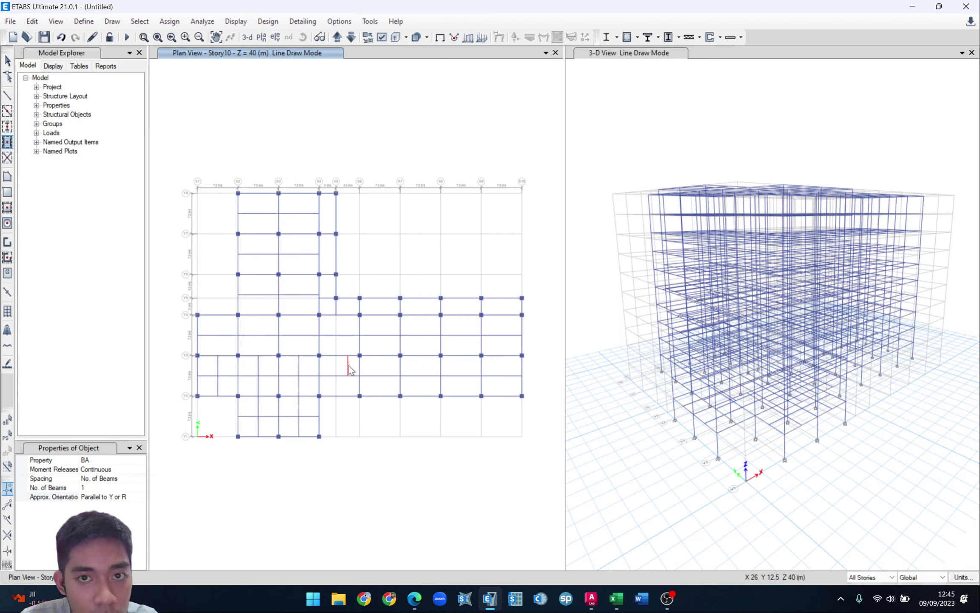
click(382, 388)
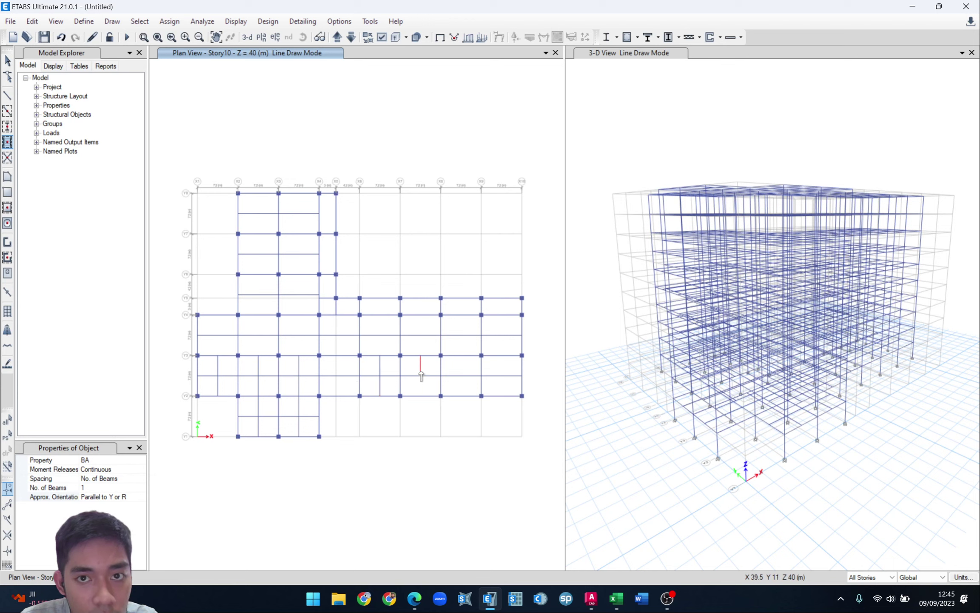
click(422, 367)
click(423, 387)
click(466, 366)
click(466, 387)
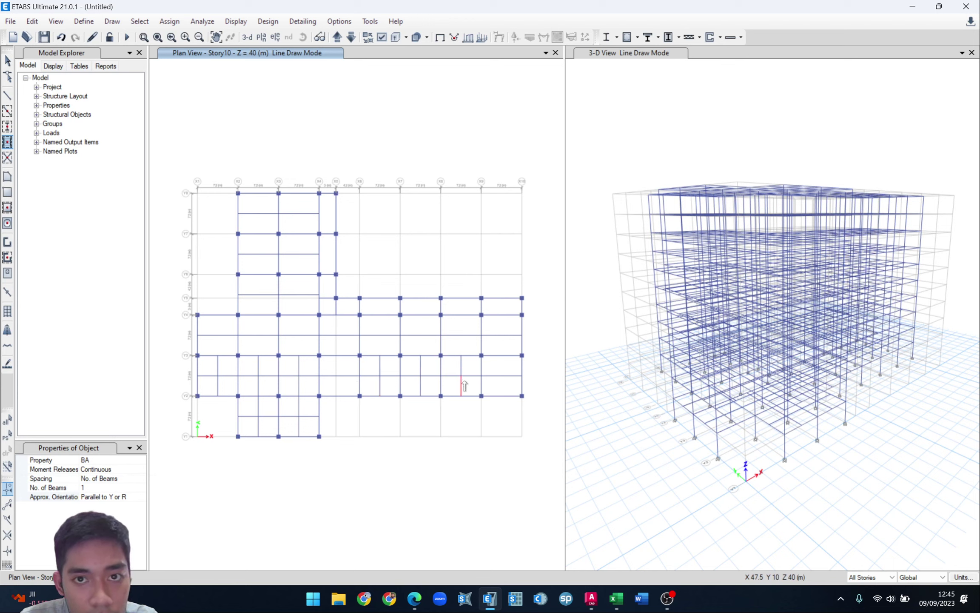
click(506, 366)
click(506, 385)
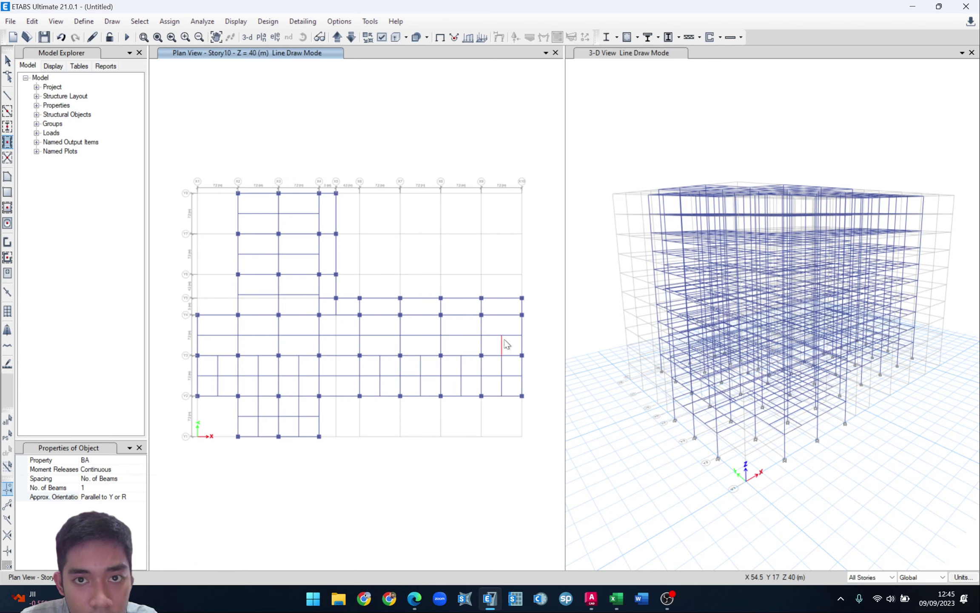
- Draw Y-parallel intermediate BA beams between grids Y3 and Y4 in the bays from X10 to X6 and from X4 to X1
click(504, 340)
click(506, 326)
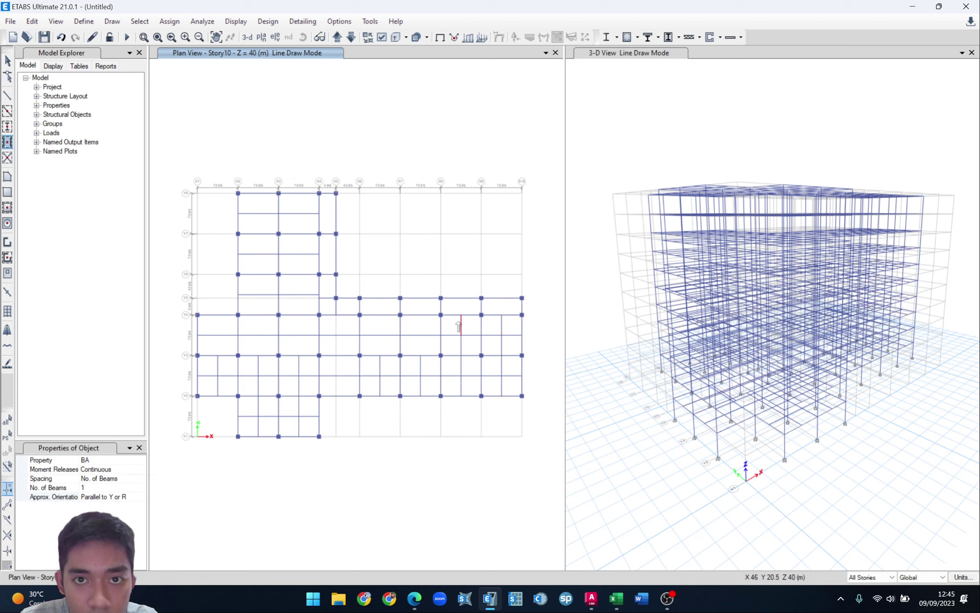
click(458, 327)
click(421, 345)
click(383, 347)
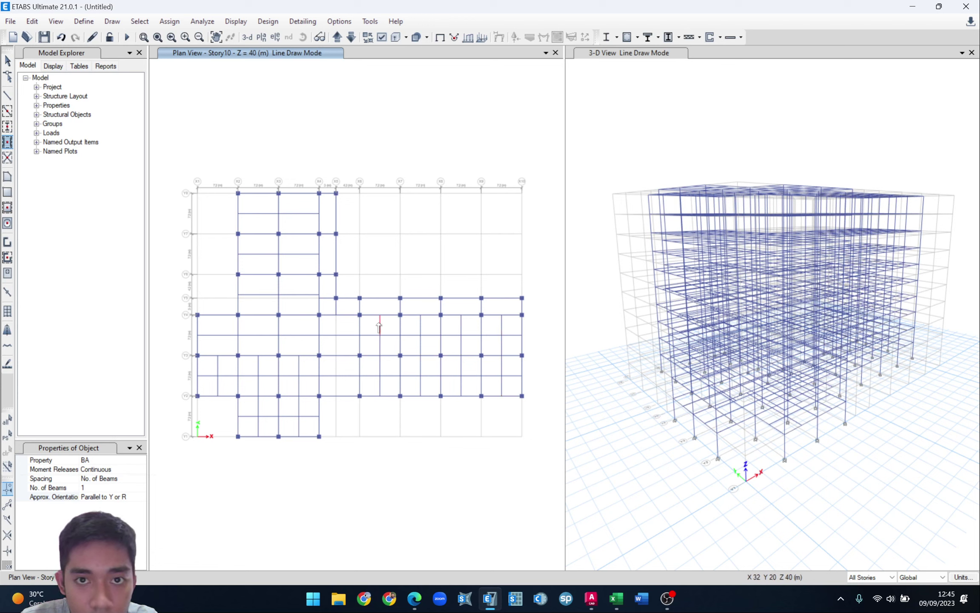
click(381, 326)
click(294, 324)
click(300, 346)
click(262, 345)
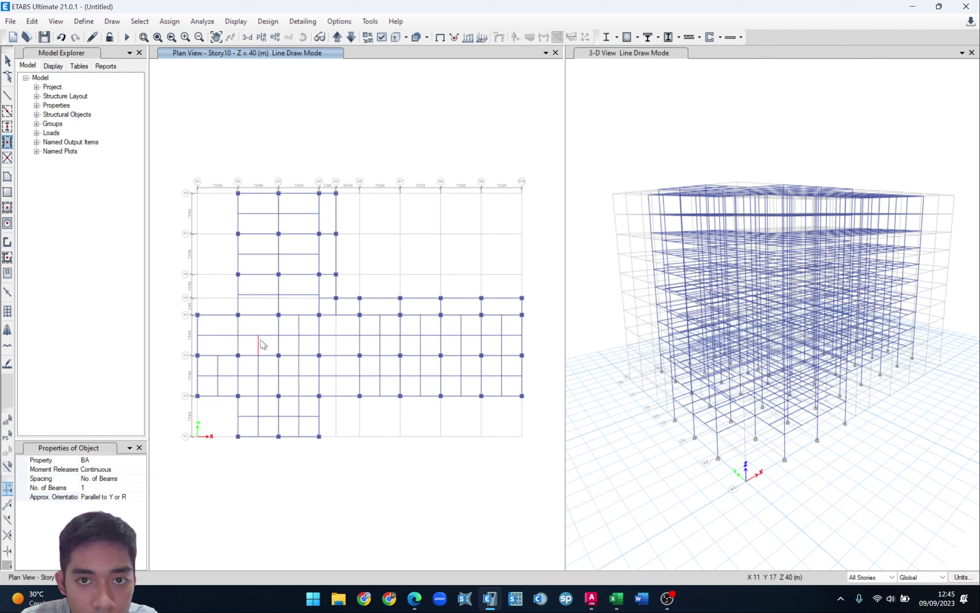
click(257, 328)
click(219, 327)
click(219, 345)
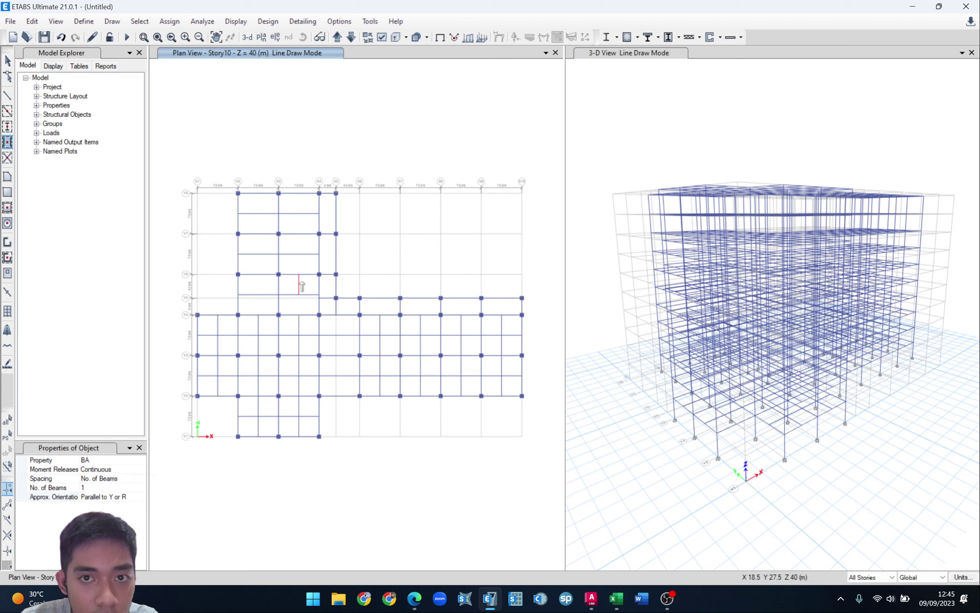
- Draw Y-parallel intermediate BA beams in the X2 to X4 bays from the intermediate beam row just below Y6 up to grid Y8
click(304, 286)
click(258, 283)
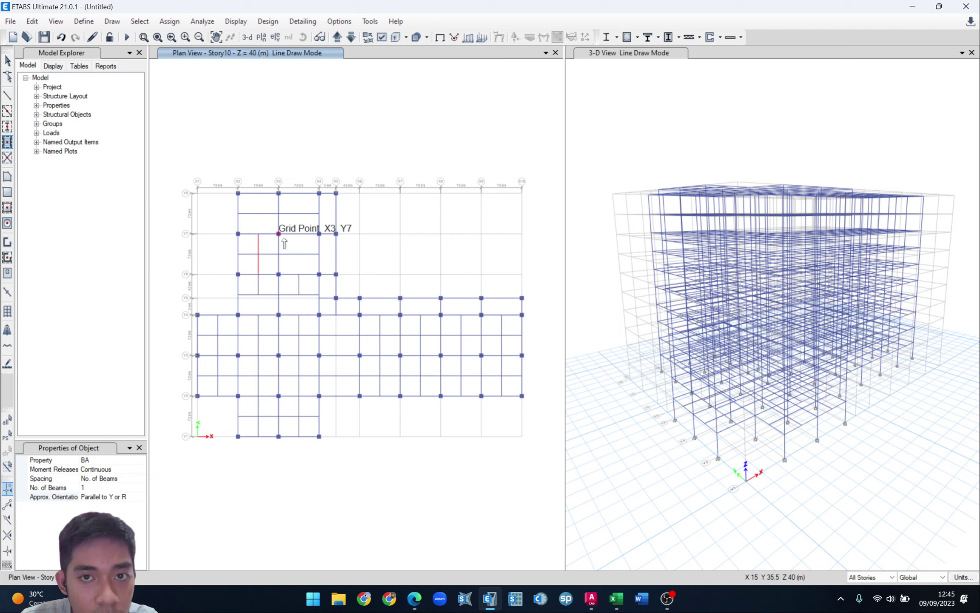
click(298, 262)
click(261, 262)
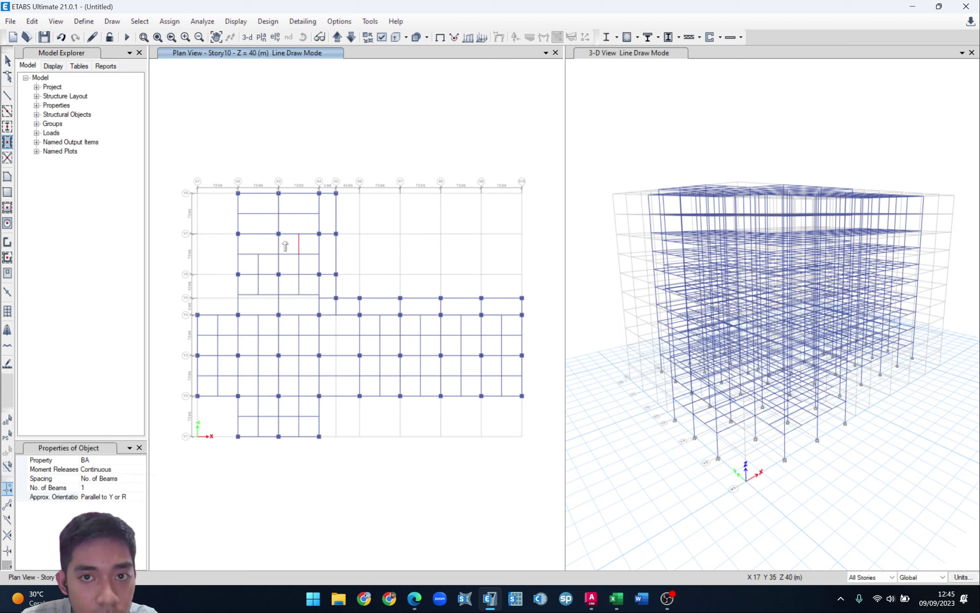
click(285, 246)
click(262, 245)
click(300, 219)
click(262, 218)
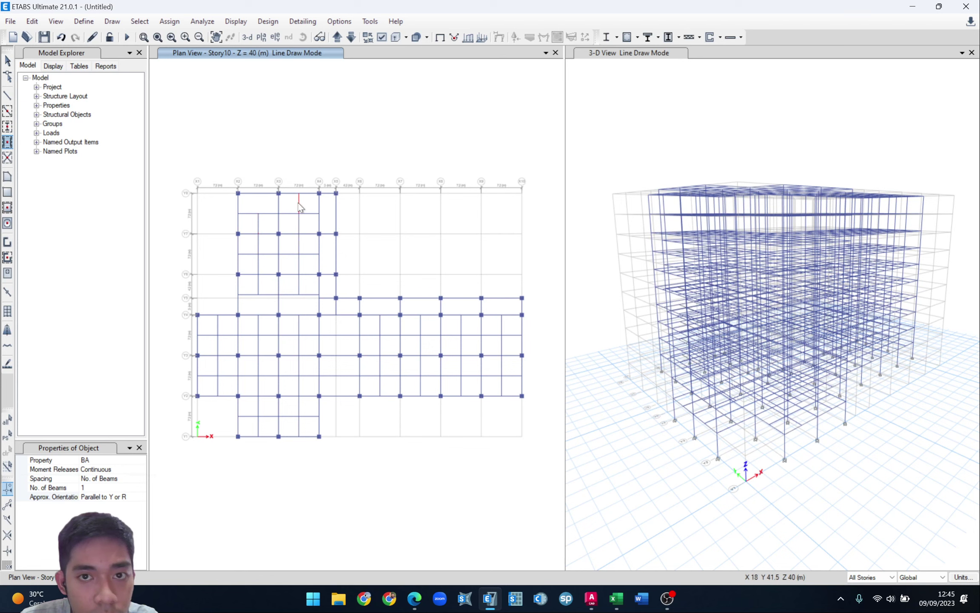
click(299, 207)
click(262, 210)
click(7, 61)
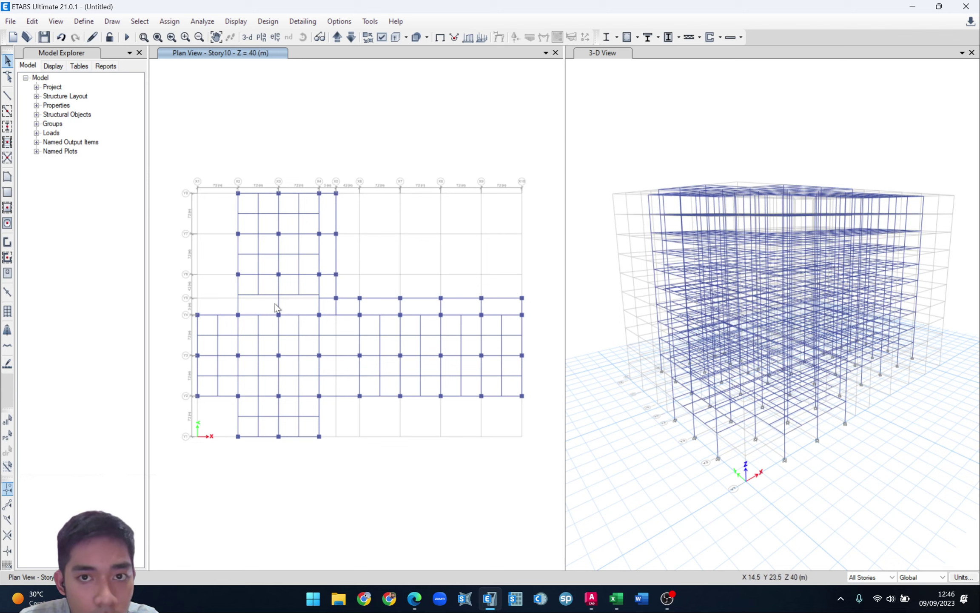
- Replicate the two short Y-parallel BA beams just below grid Y6 between X2 and X4 once with dy -3.6 m
click(258, 284)
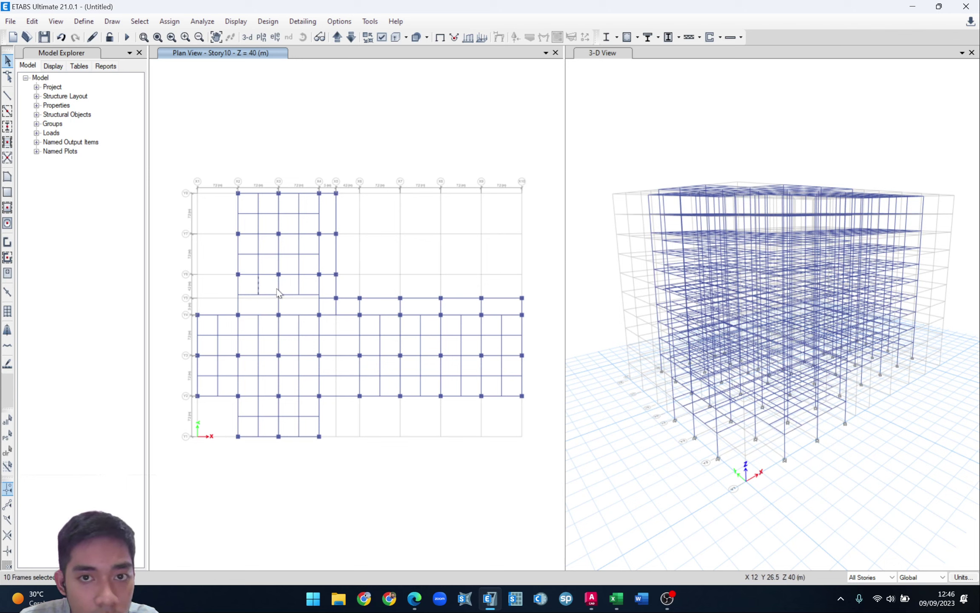
click(300, 285)
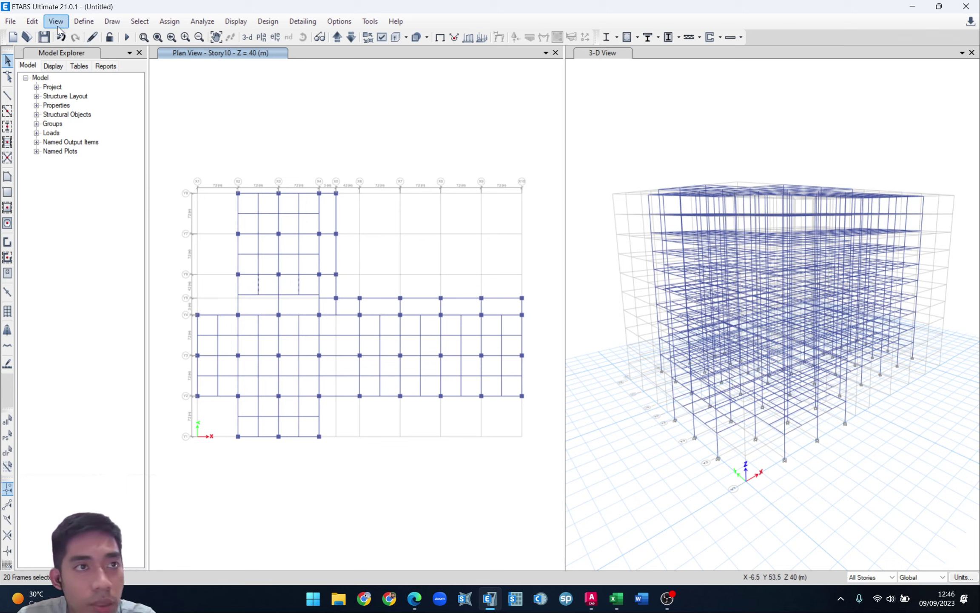
click(32, 21)
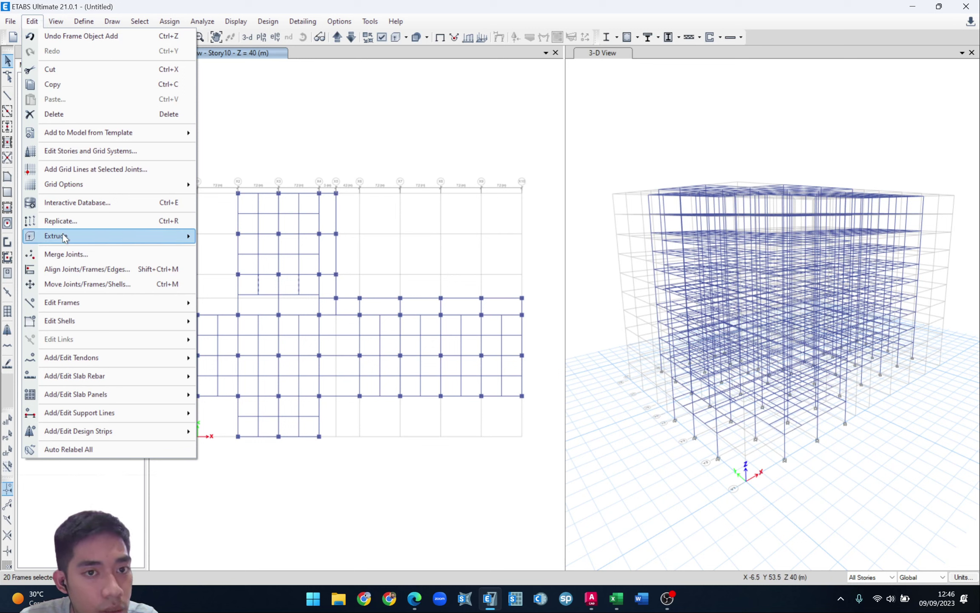
click(61, 220)
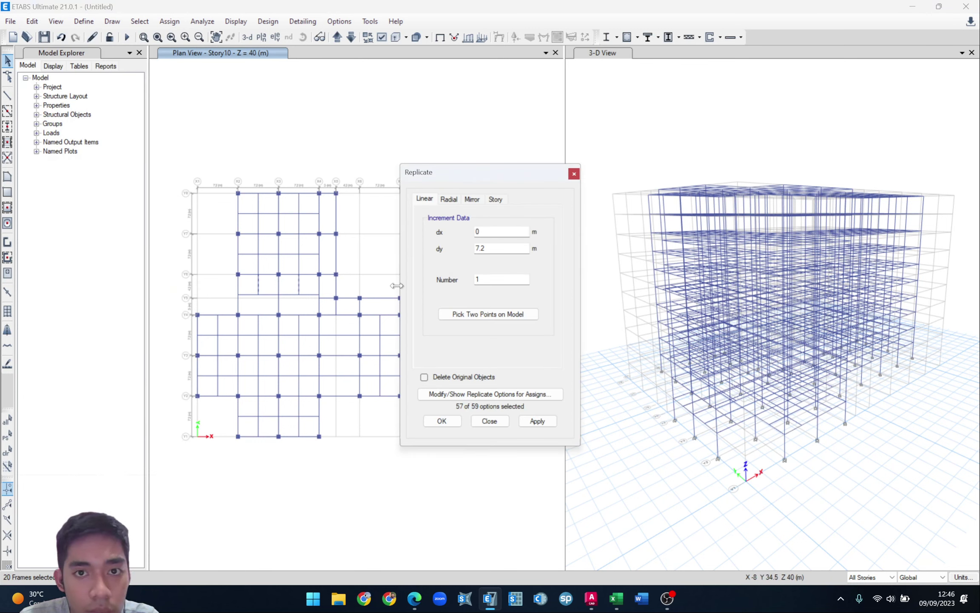
click(476, 249)
text(-3.6)
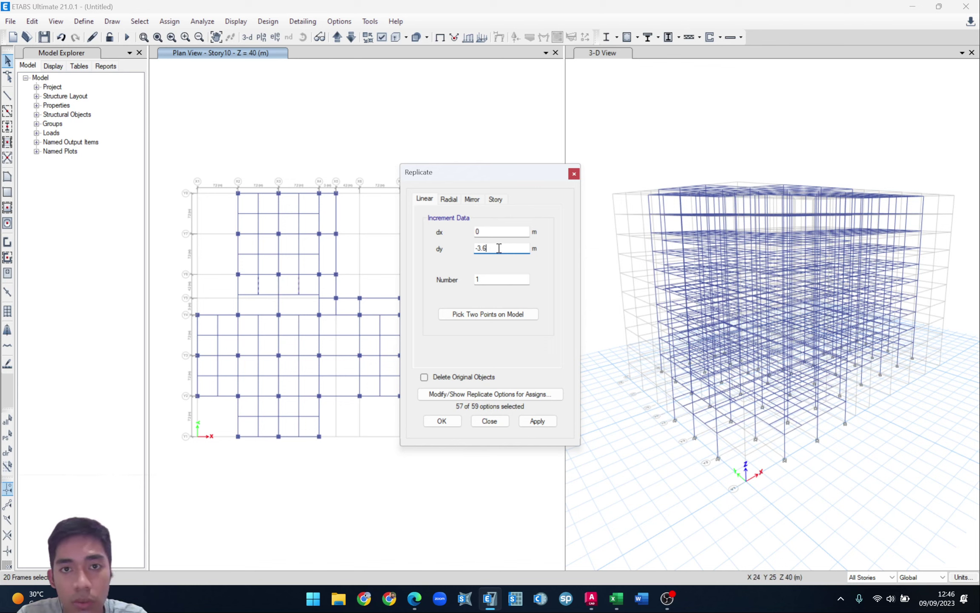
click(503, 282)
click(488, 248)
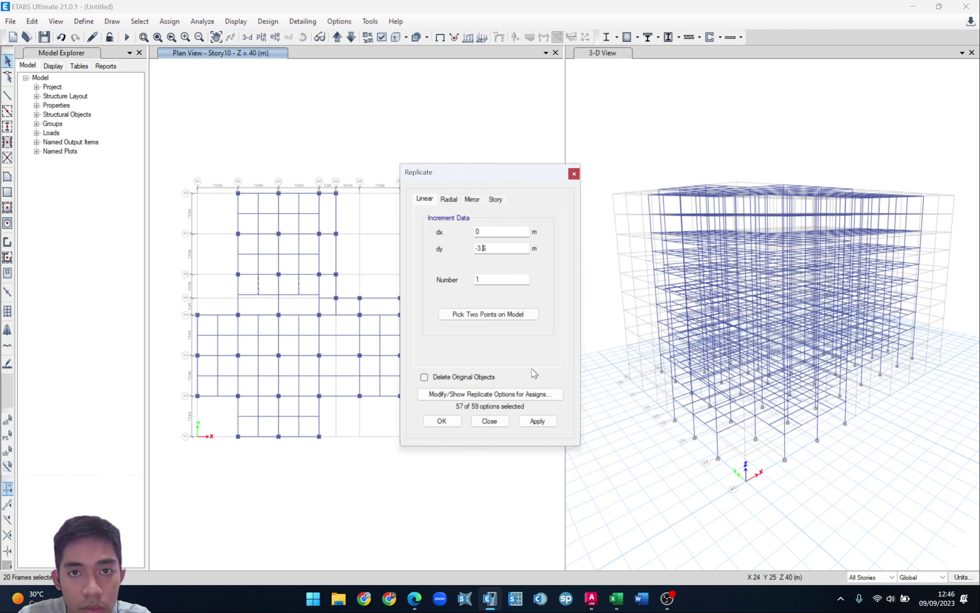
click(538, 420)
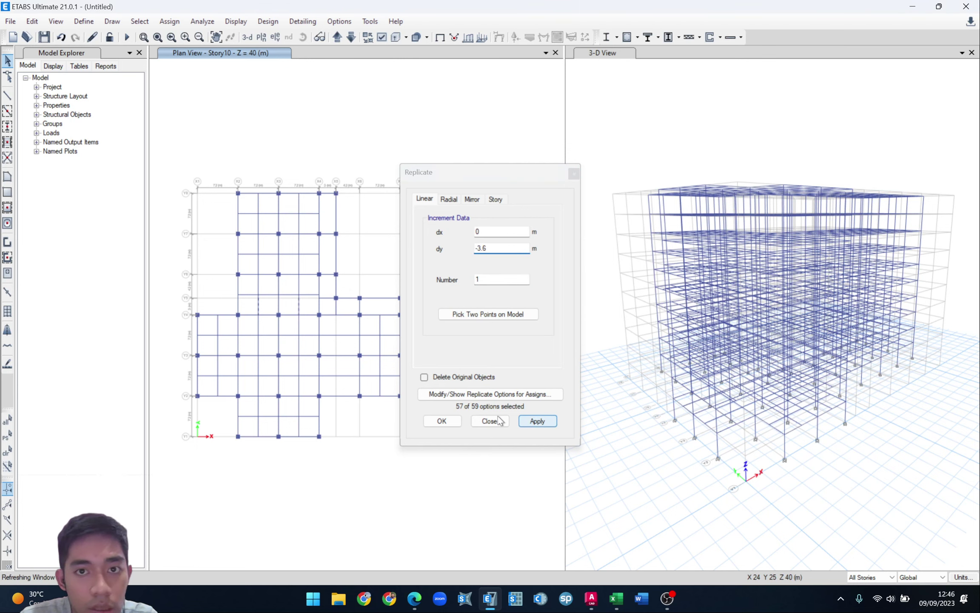
click(446, 423)
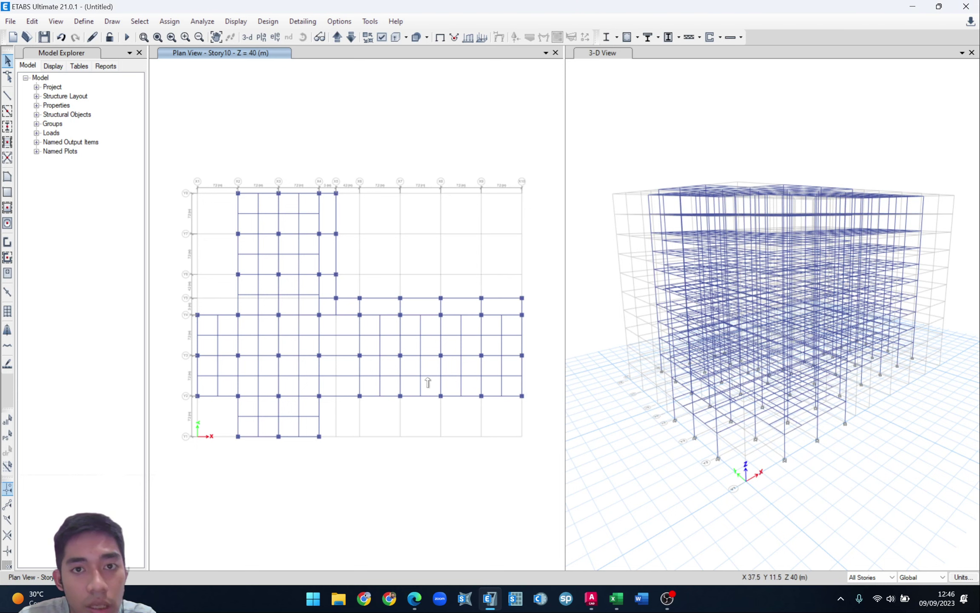
- Replicate the Y-parallel beams midway between X3 and X4, from Y2 to Y4, once with dx 7.2 m and dy 0
click(382, 345)
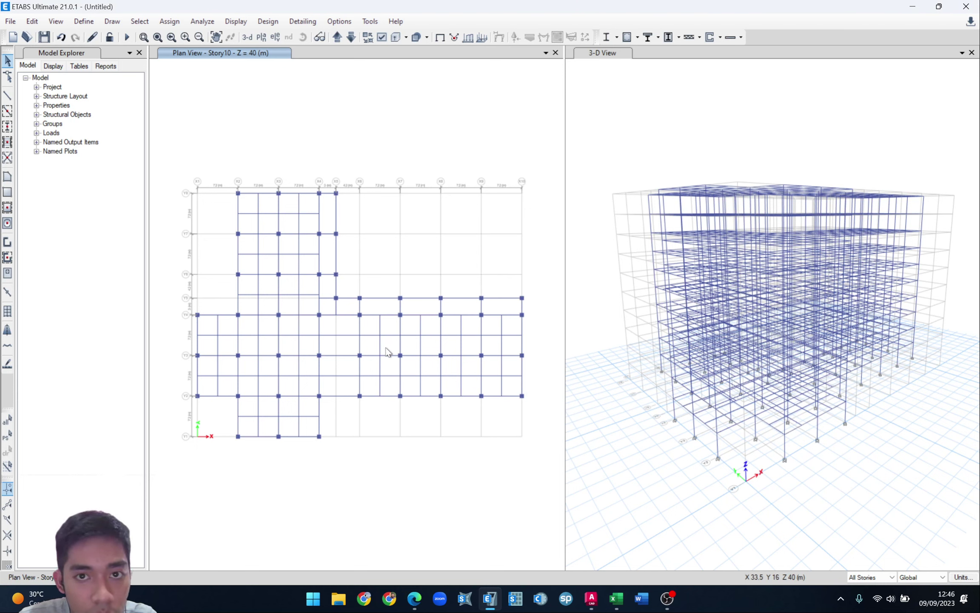
click(298, 343)
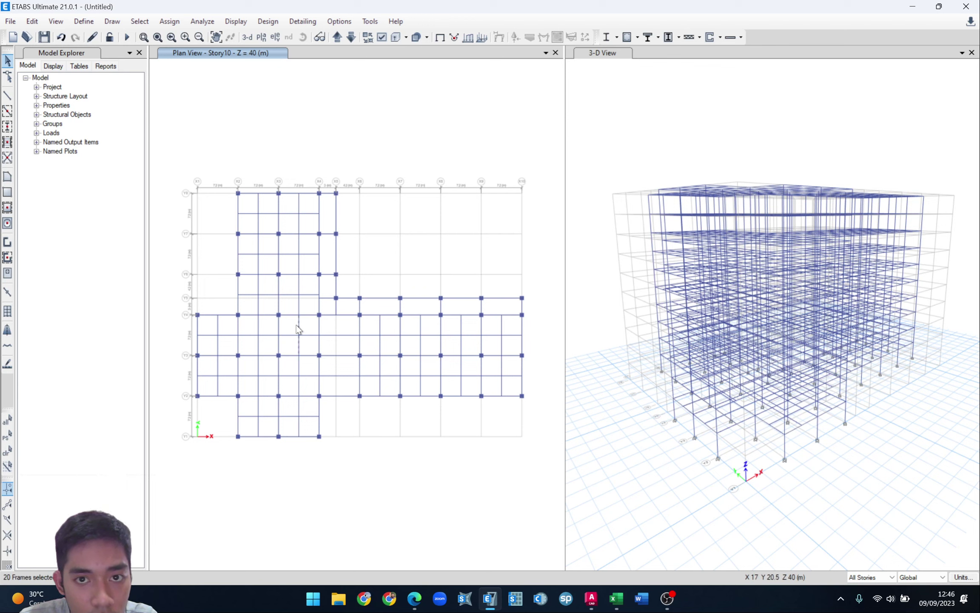
click(299, 365)
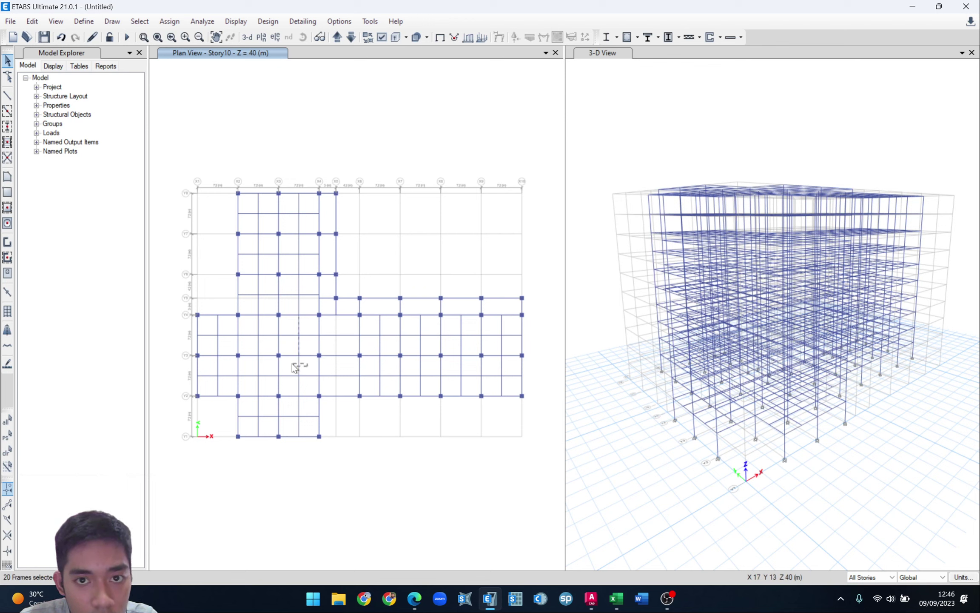
click(297, 386)
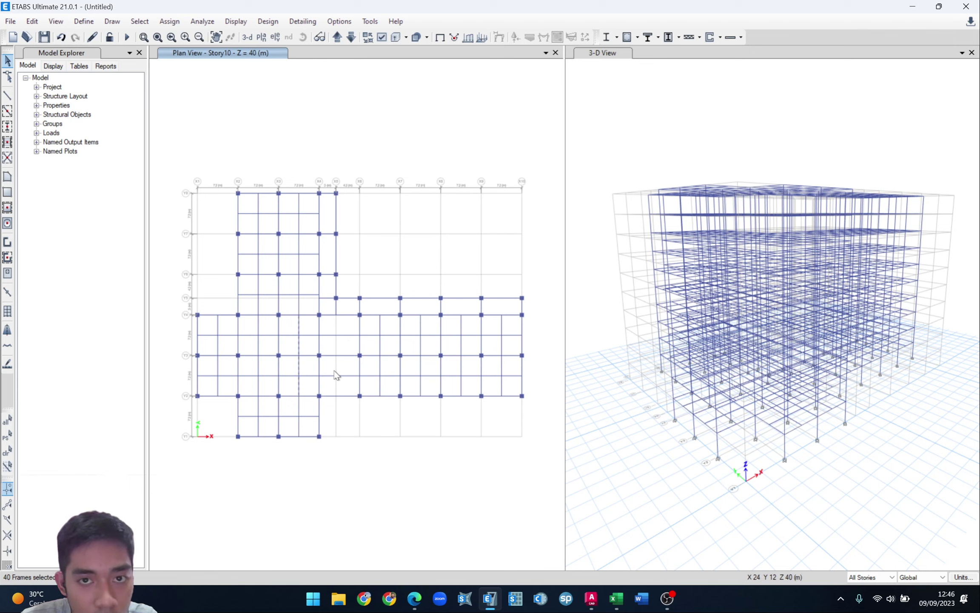
click(32, 21)
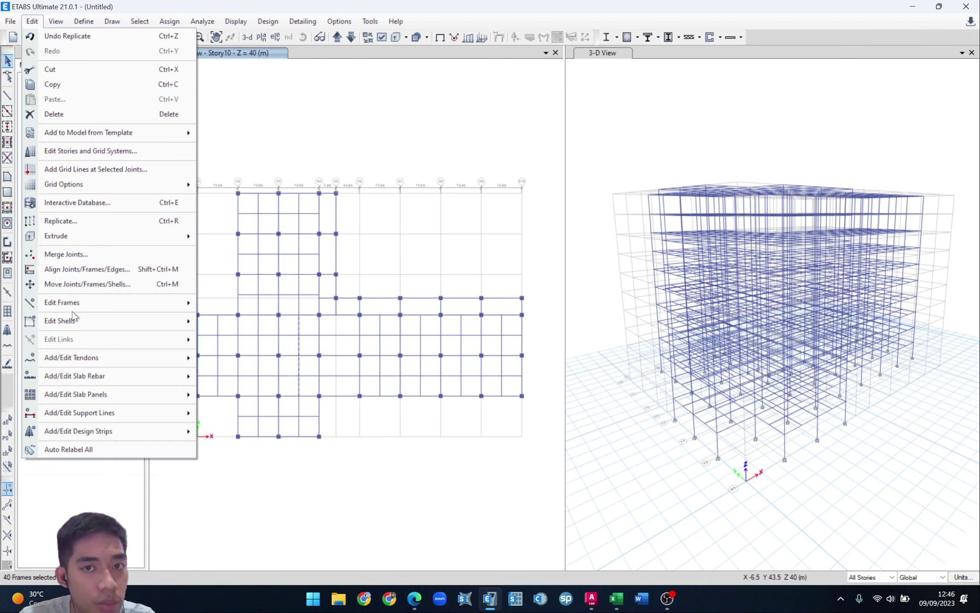
click(64, 221)
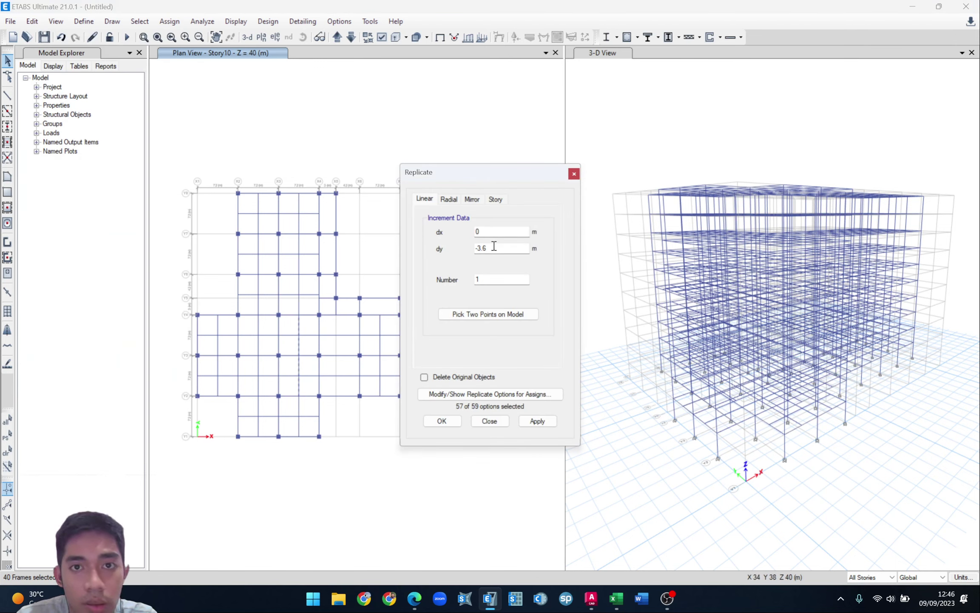
drag(493, 248, 443, 250)
text(0)
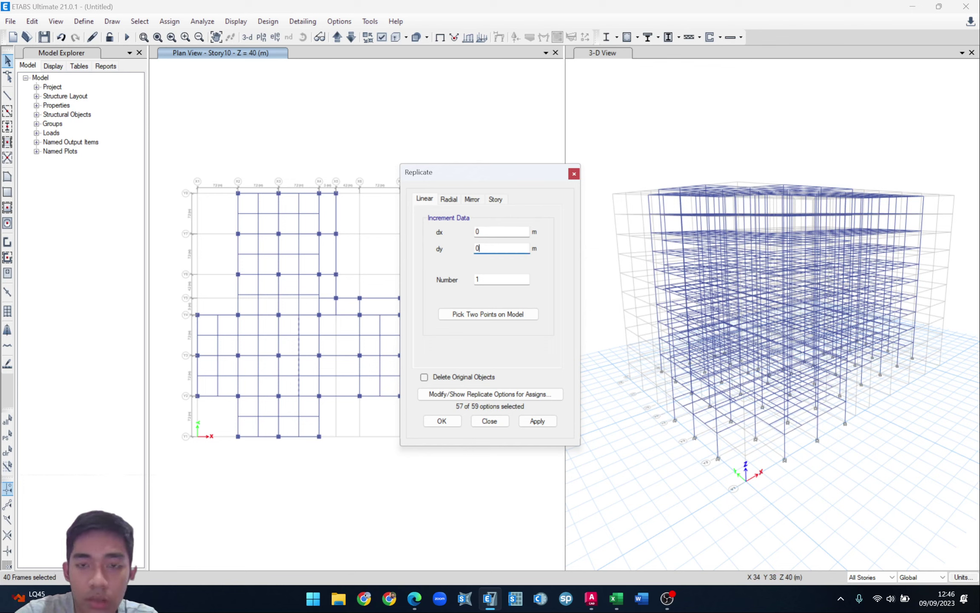
click(499, 230)
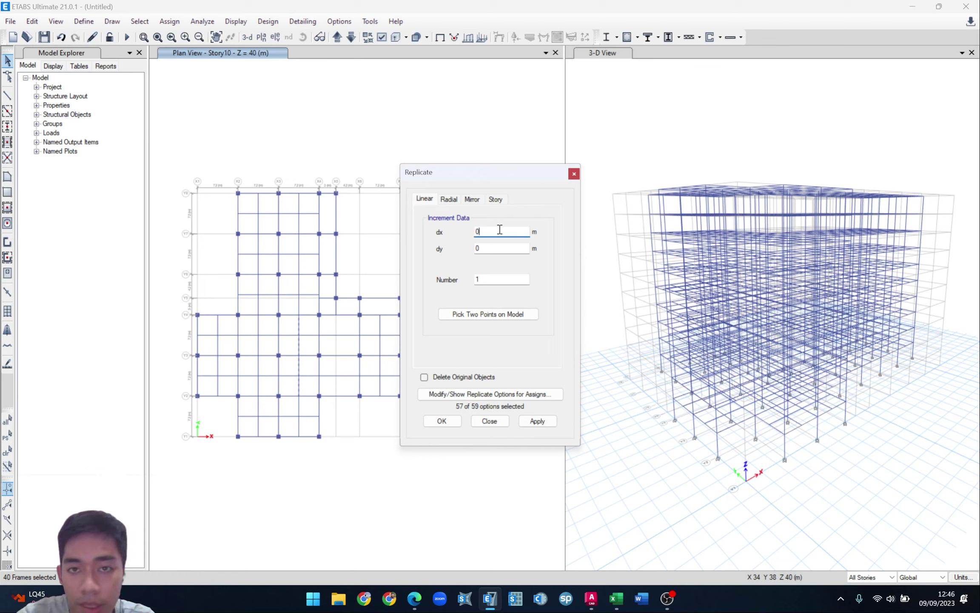
click(488, 278)
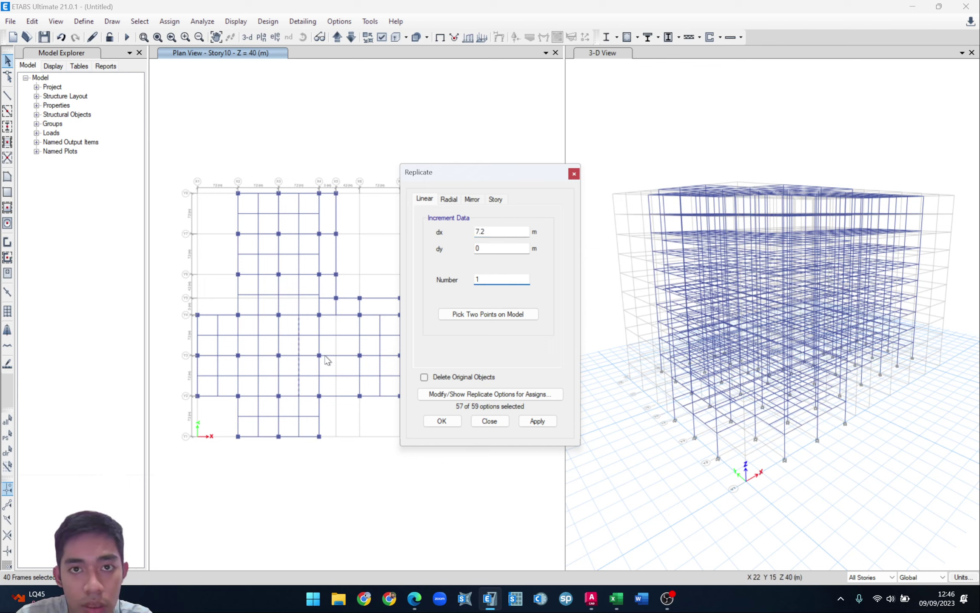
click(538, 422)
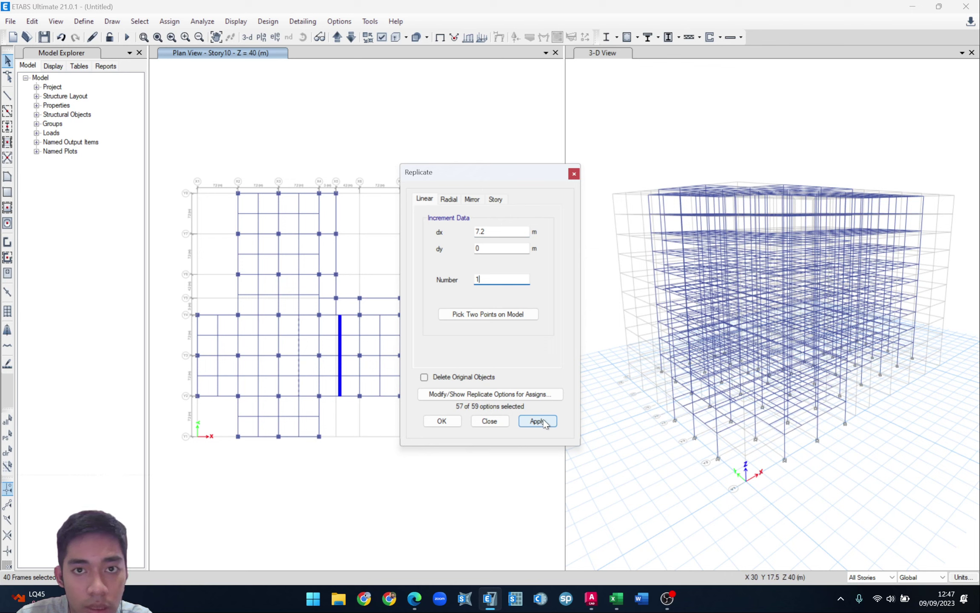
click(544, 419)
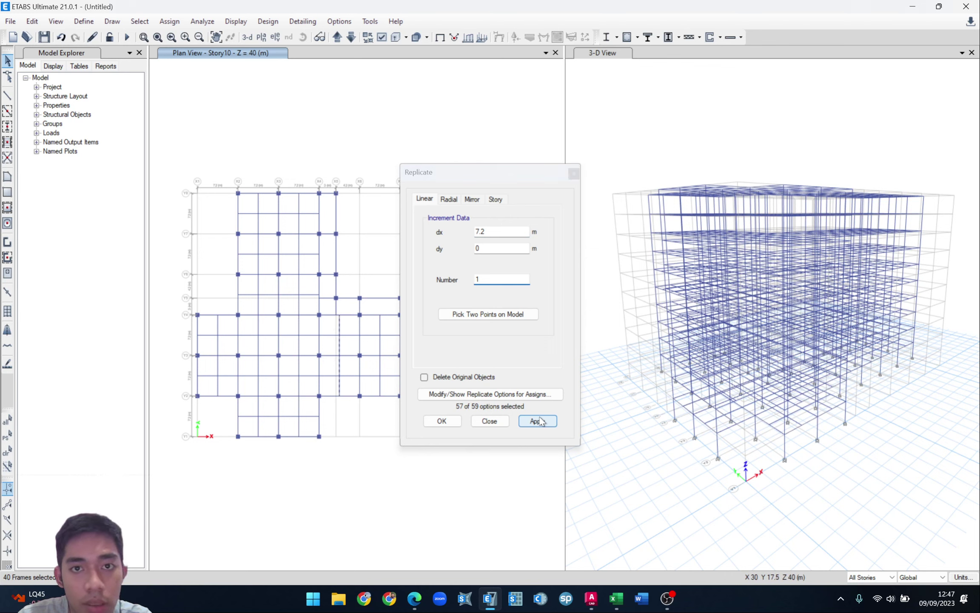
click(442, 421)
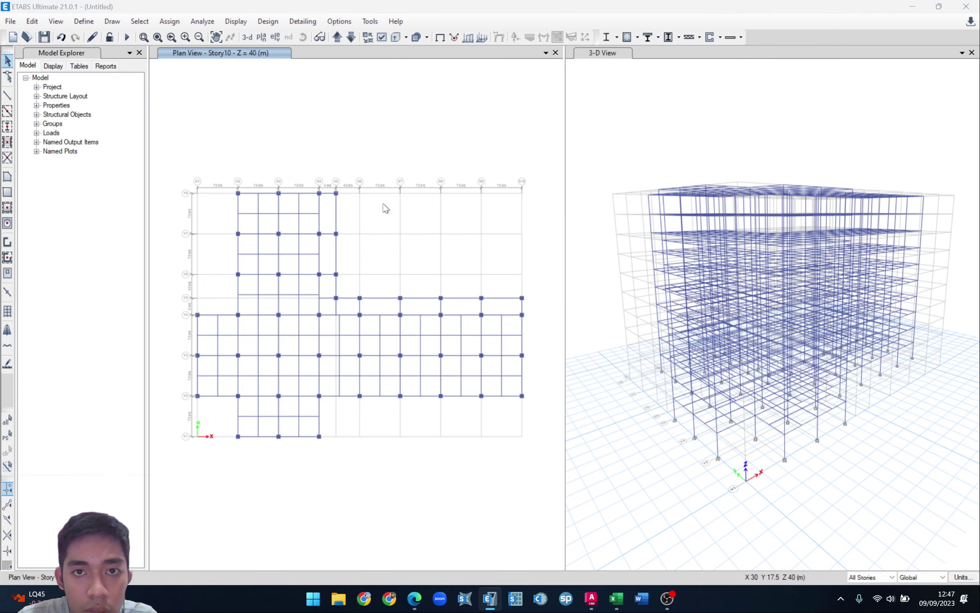
- Check the beam layout on the plans of the stories below down to Story7, and return to the Story10 plan
click(351, 39)
click(351, 38)
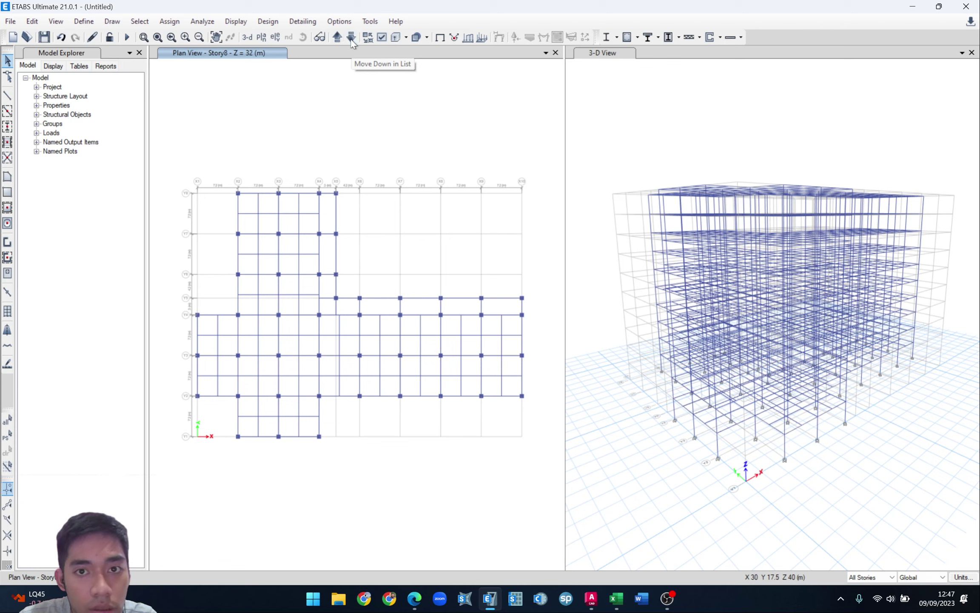
click(351, 38)
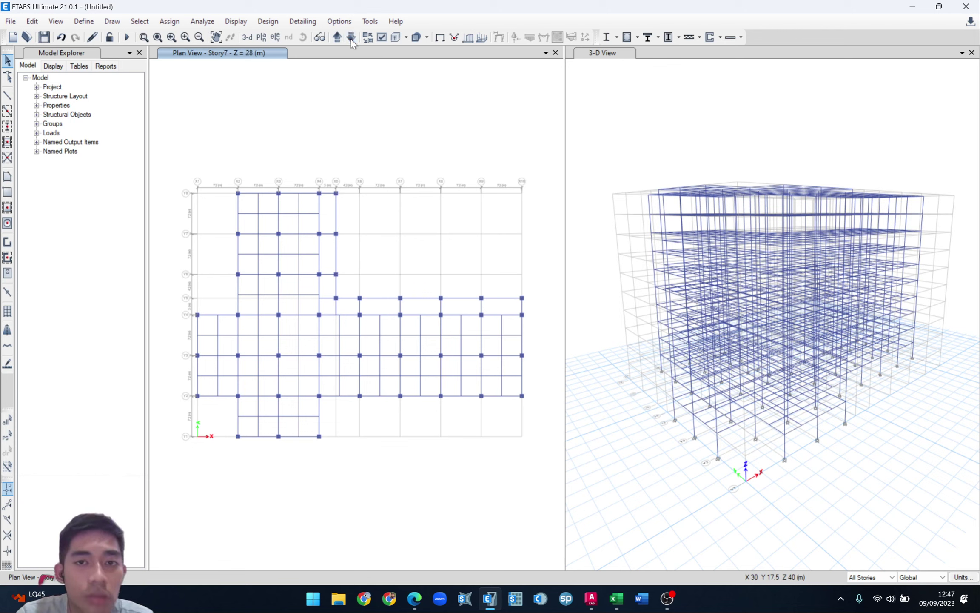
click(337, 37)
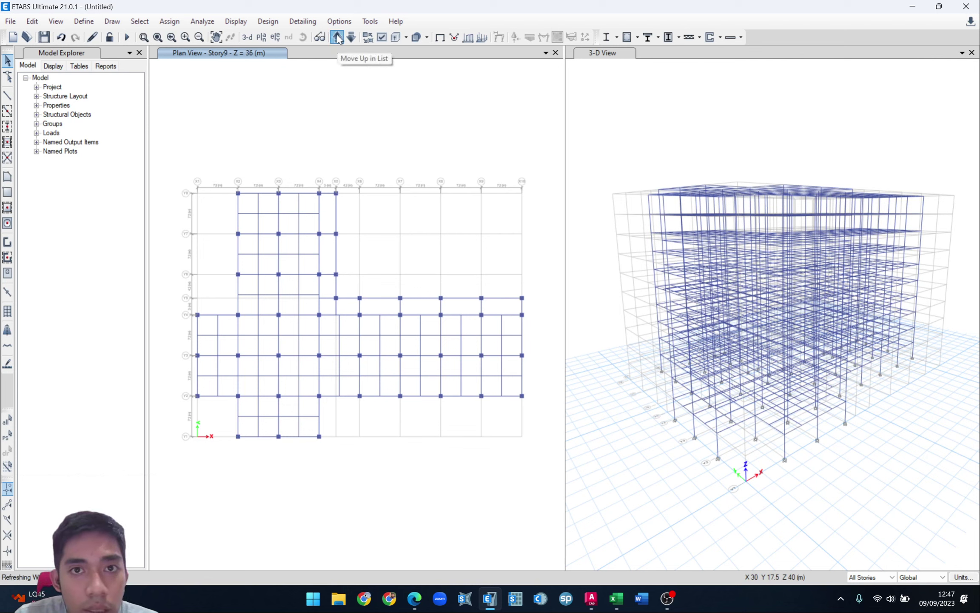
click(337, 36)
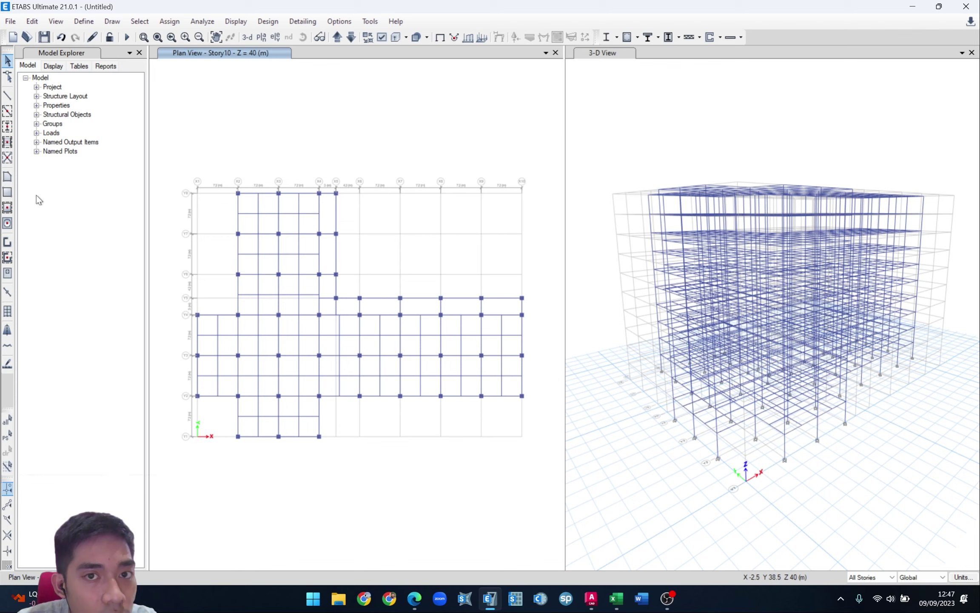
- Quick-draw PL1 floor slabs in the two bays from X2 to X4 between grids Y1 and Y2
click(8, 208)
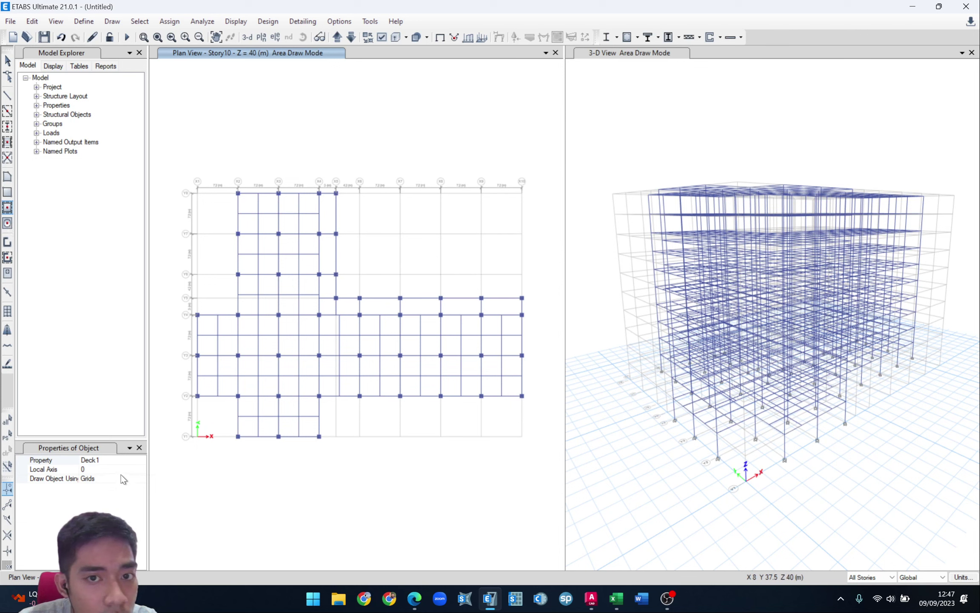
click(128, 460)
click(141, 460)
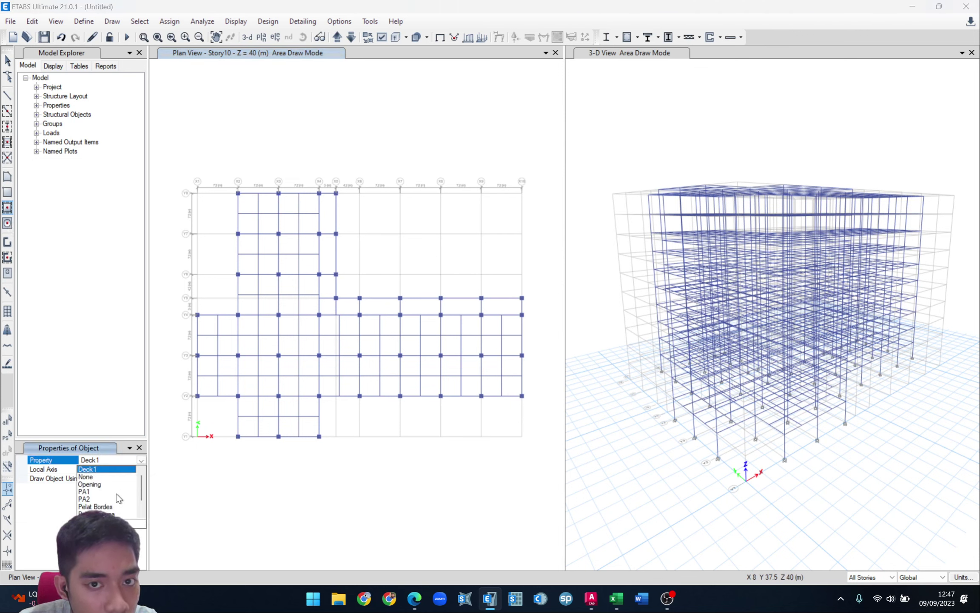
scroll(115, 494, down, 2)
click(91, 507)
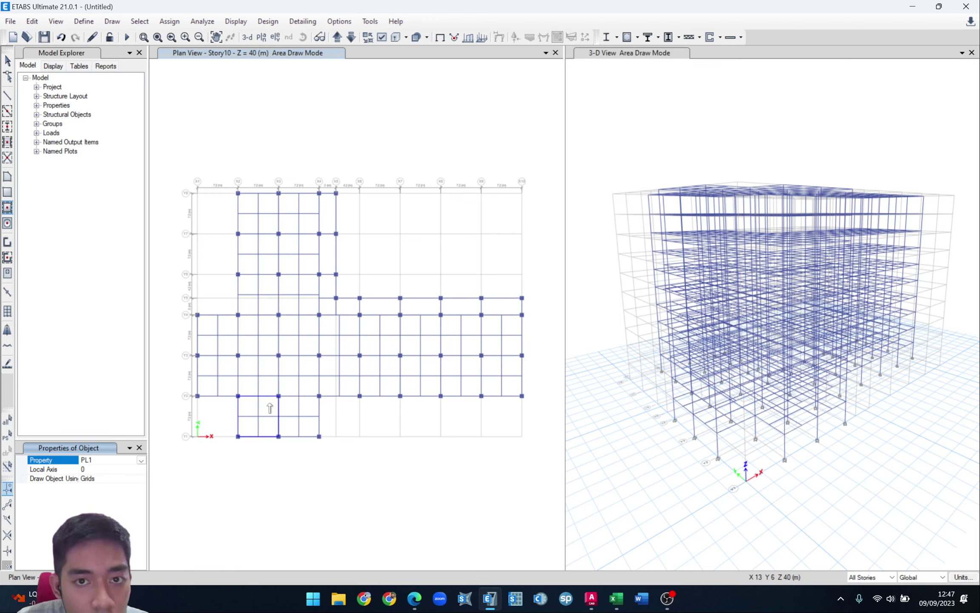
click(269, 409)
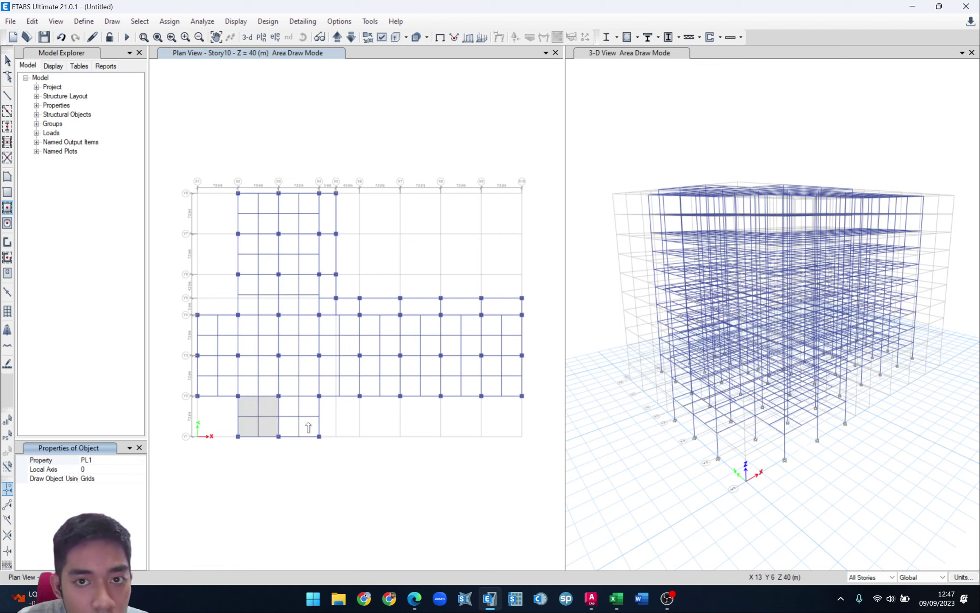
click(291, 409)
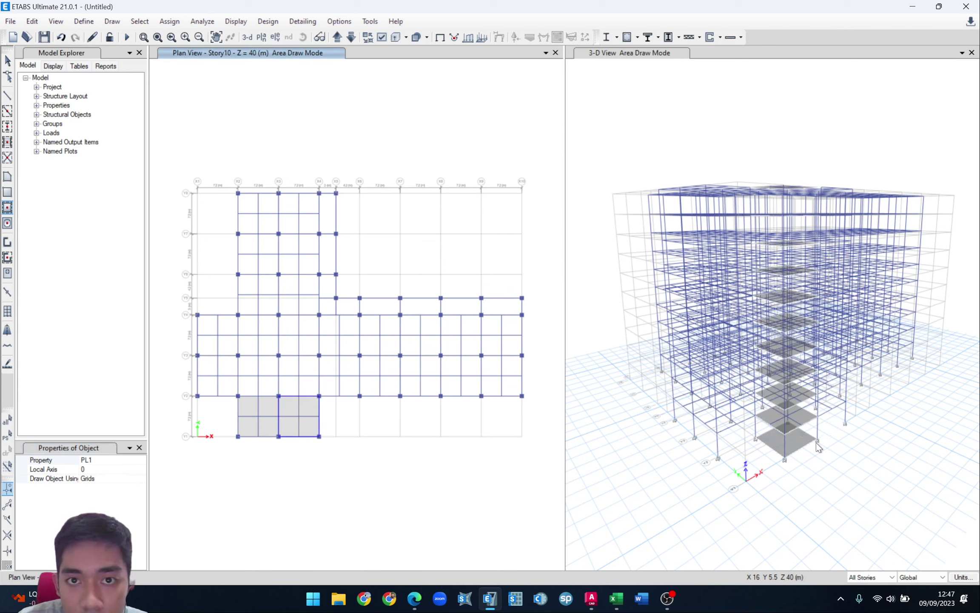
- Draw PL1 slabs between grids Y2 and Y3 in the bays from X1 to X4 and from X6 to X10
click(268, 370)
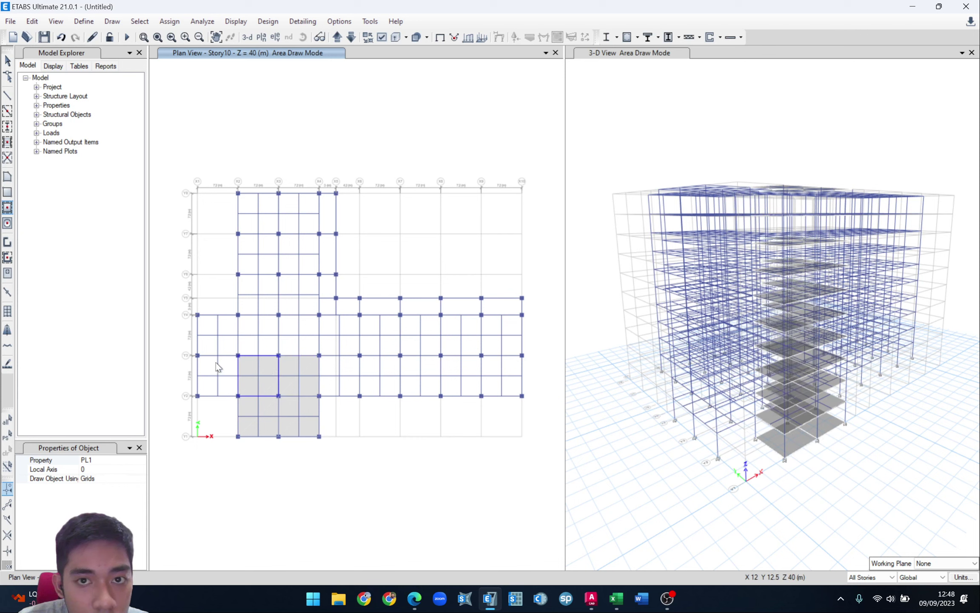
click(227, 370)
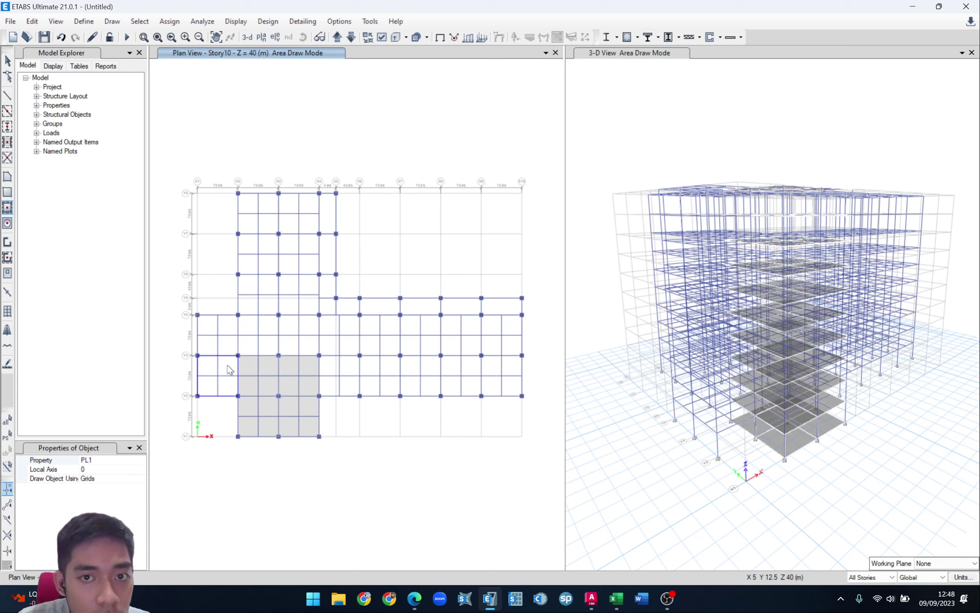
click(332, 371)
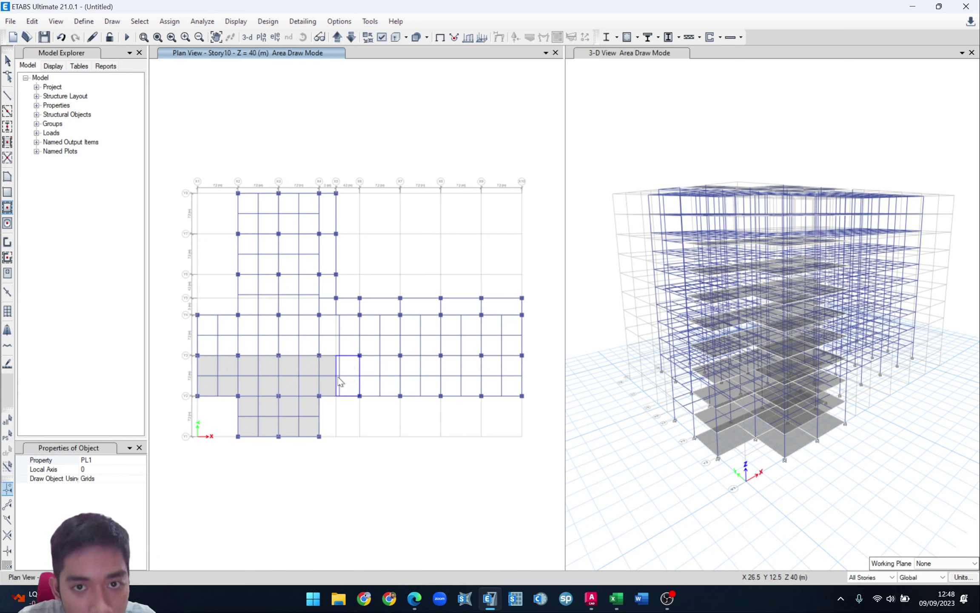
key(ctrl+z)
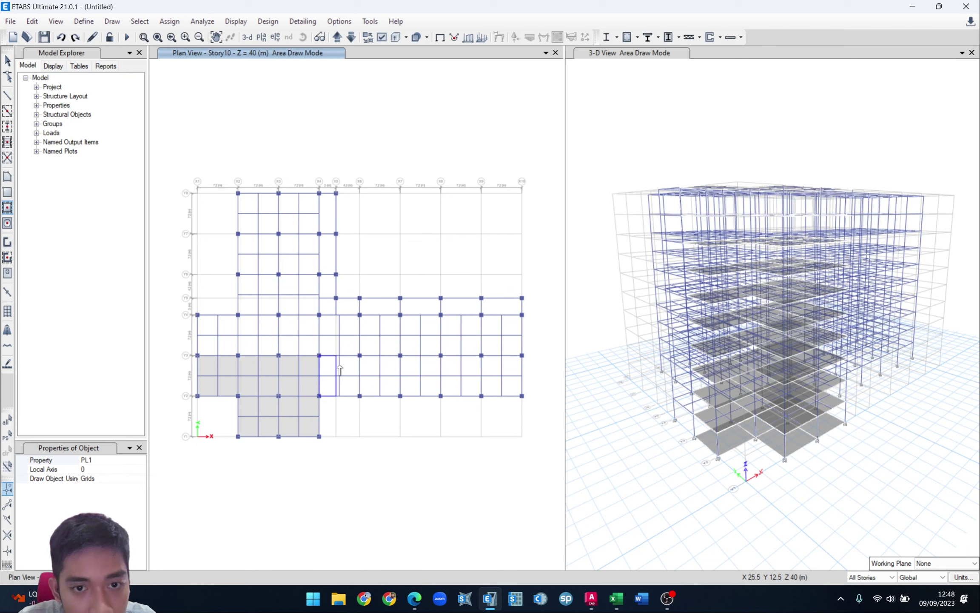
click(372, 368)
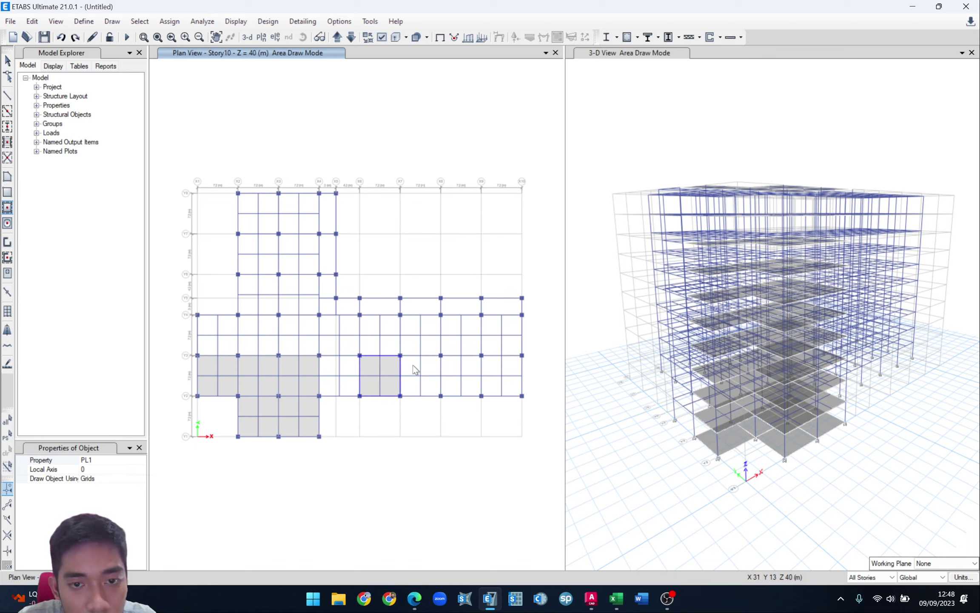
click(413, 366)
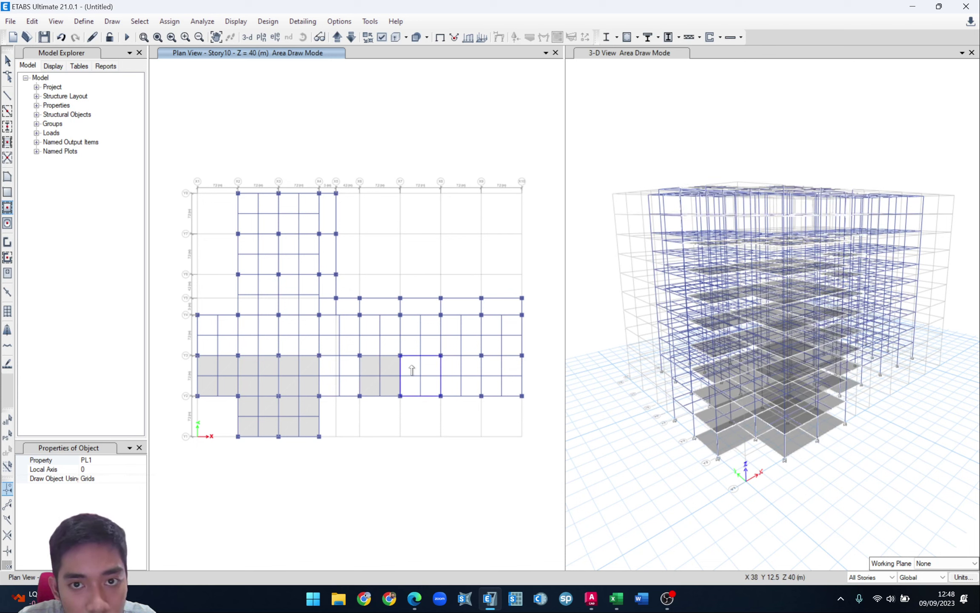
click(456, 369)
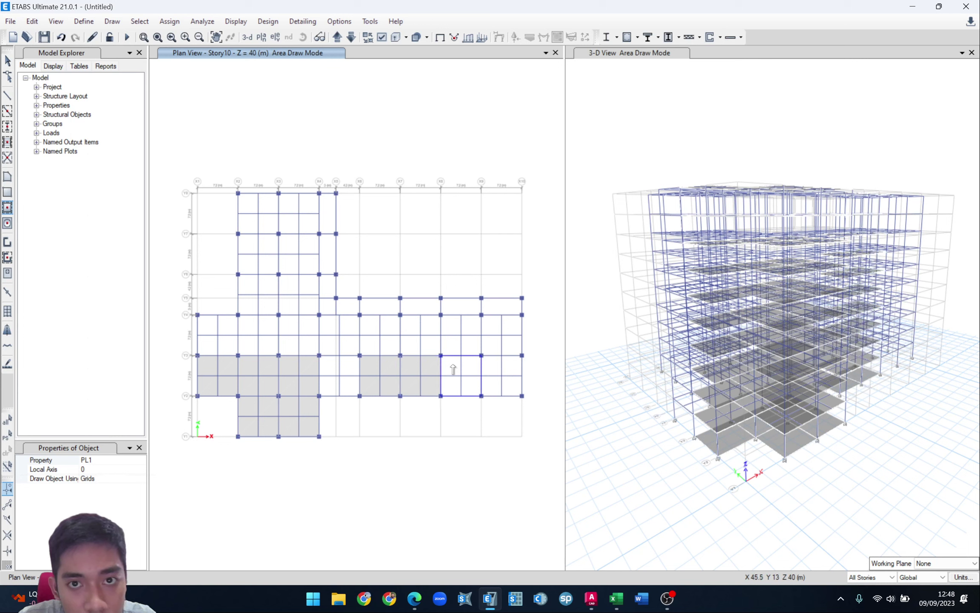
click(498, 368)
- Draw PL1 slabs between grids Y3 and Y4 in the bays from X10 to X6 and from X4 to X1
click(499, 345)
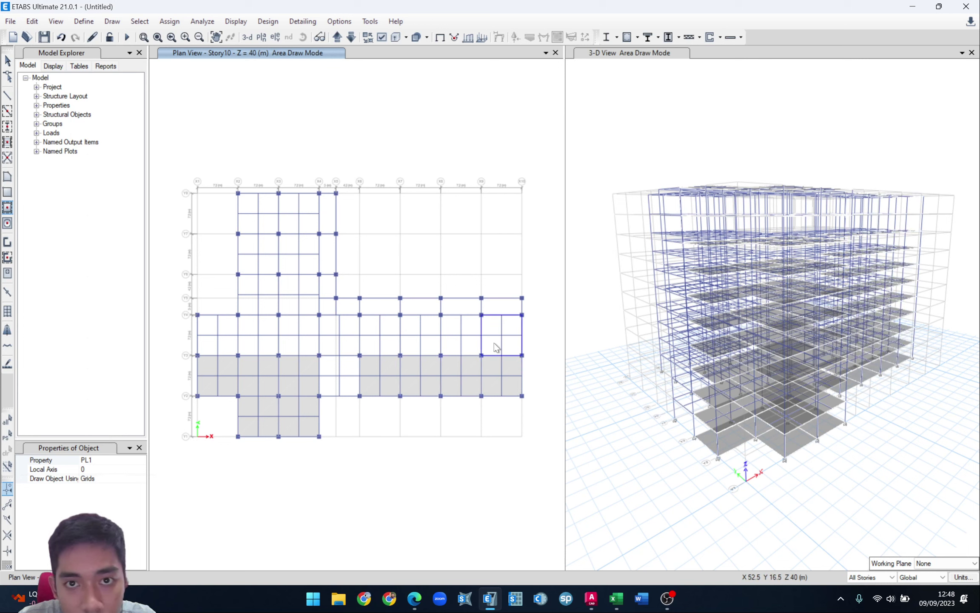
click(469, 348)
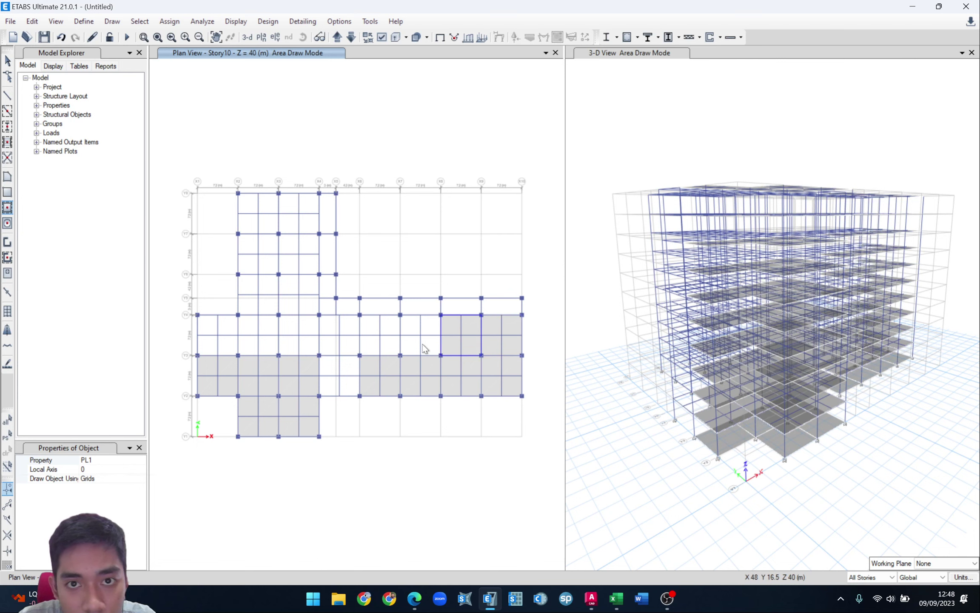
click(407, 350)
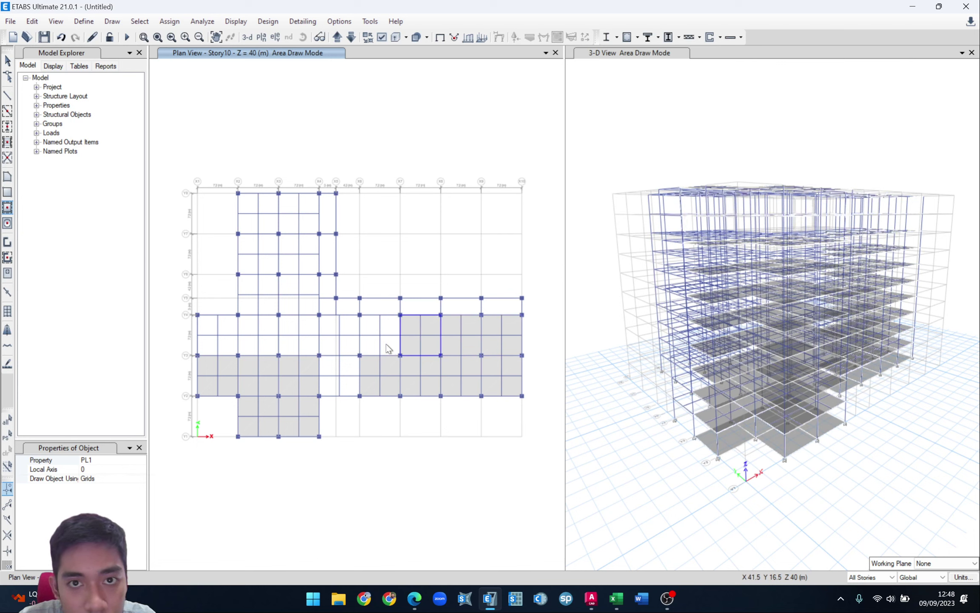
click(386, 345)
click(300, 348)
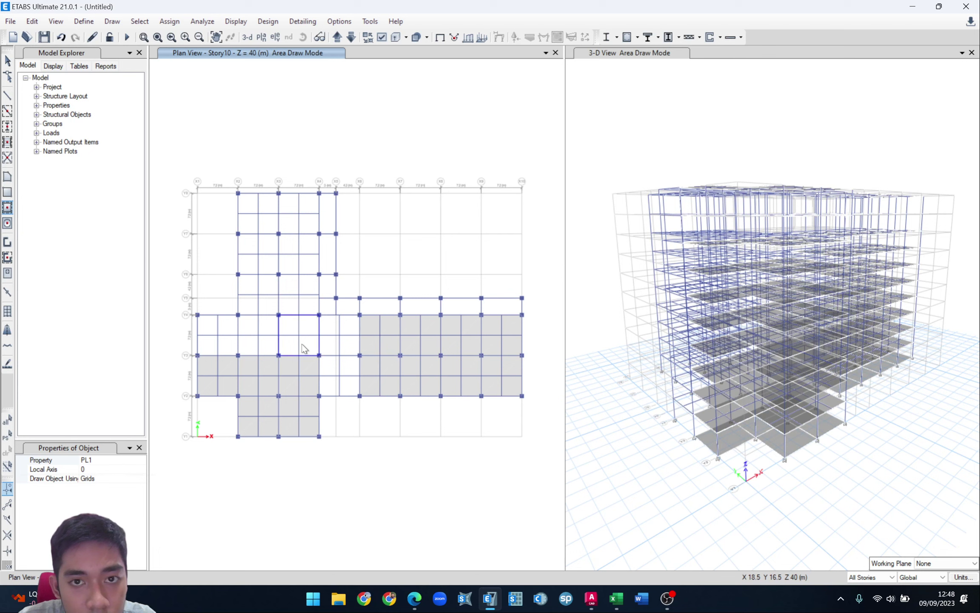
click(254, 353)
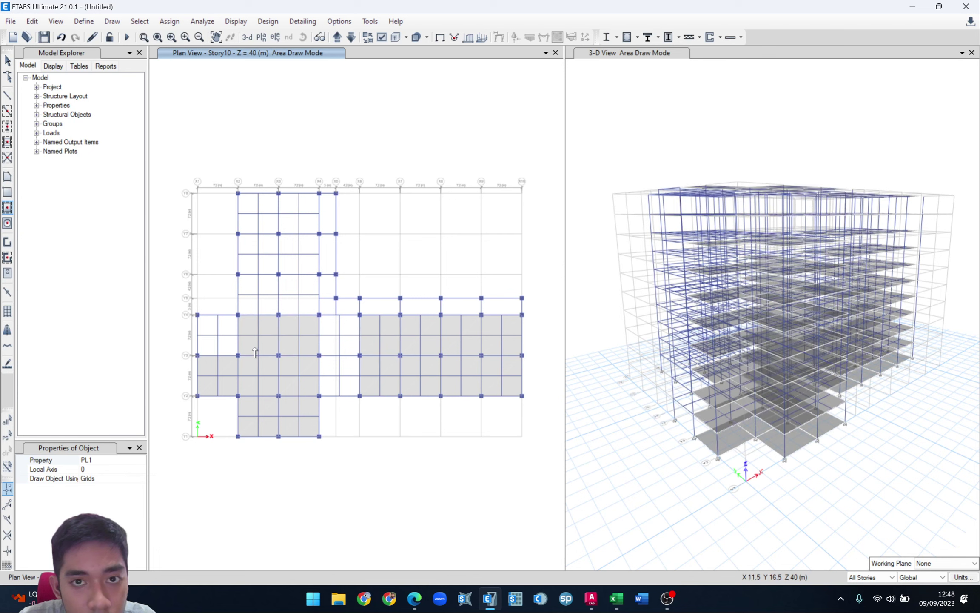
click(228, 347)
- Draw PL1 slabs in the four bays from X2 to X4 between grids Y6 and Y8
click(251, 254)
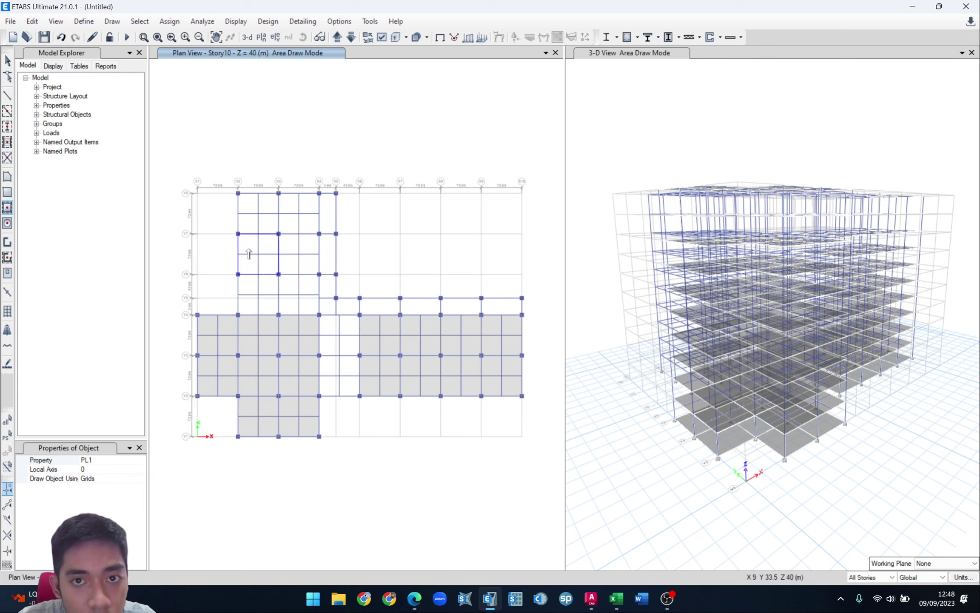
click(296, 252)
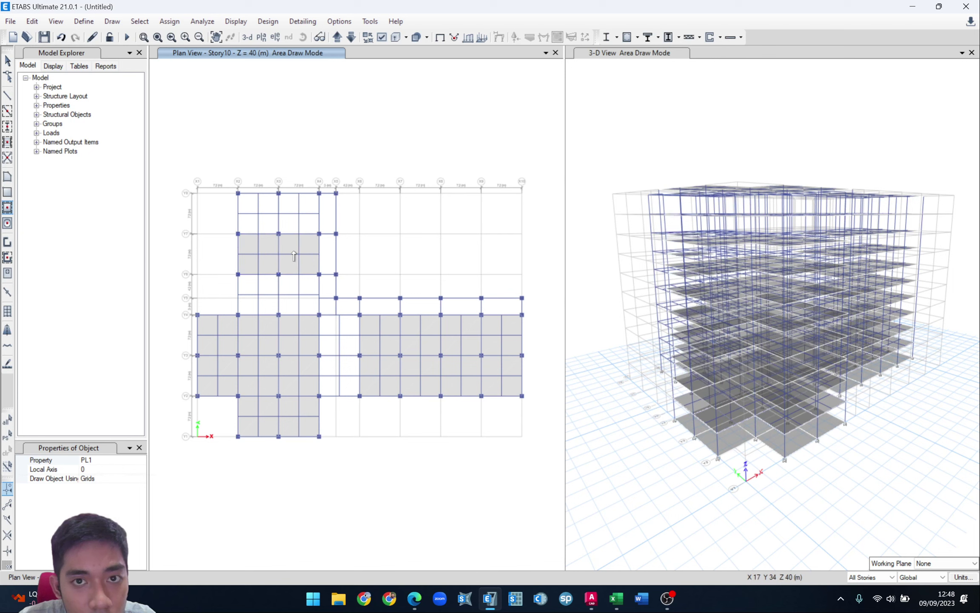
click(269, 218)
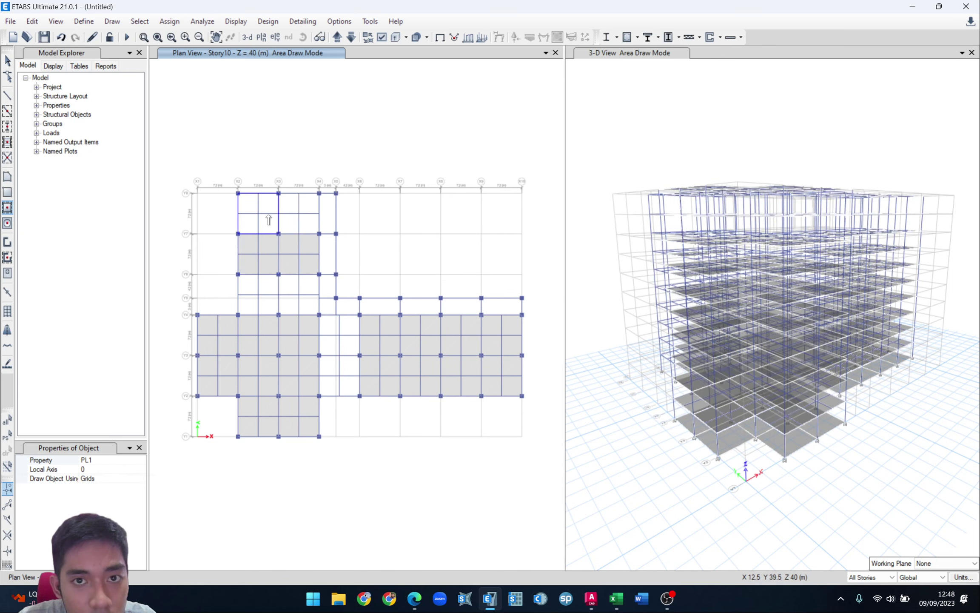
click(289, 207)
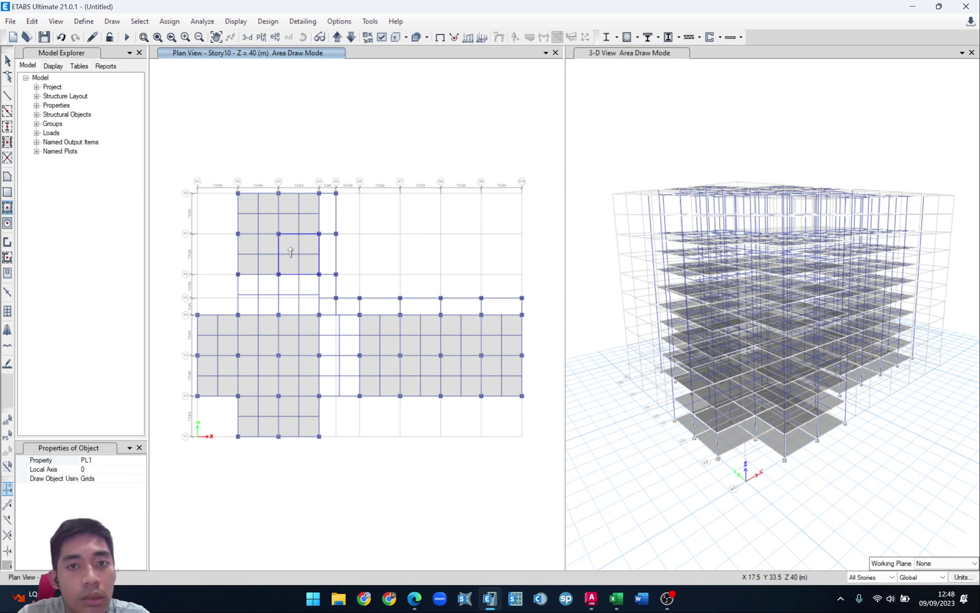
click(8, 61)
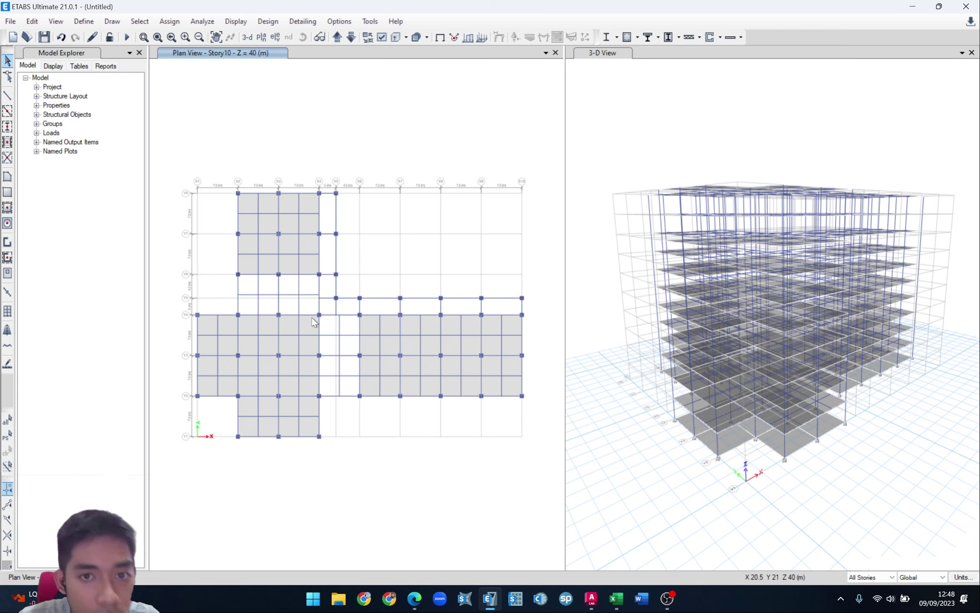
- Replicate the two slabs between grids X3 and X4, from Y2 to Y4, once with dx 7.2 m and dy 0
click(310, 334)
click(309, 366)
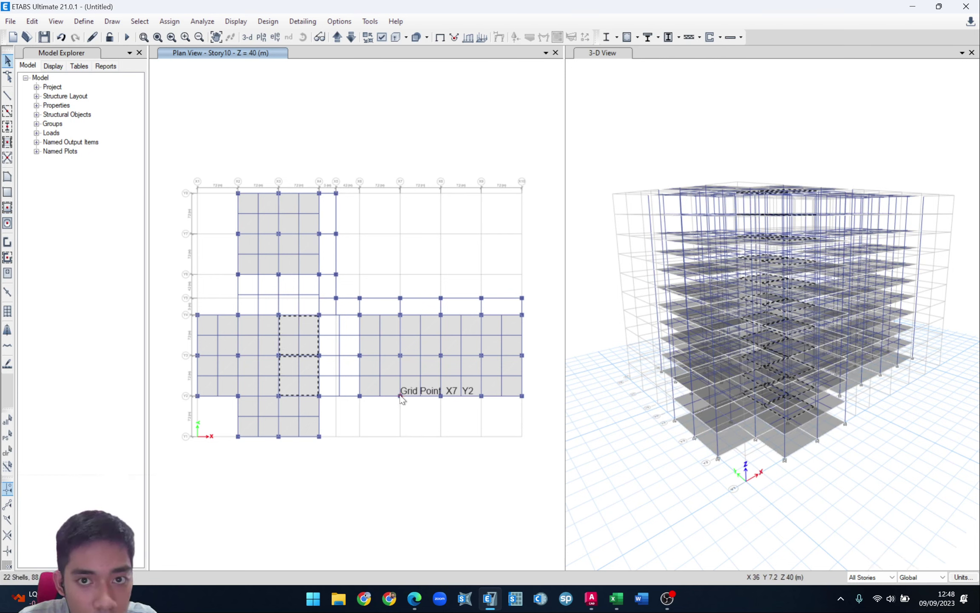
click(32, 21)
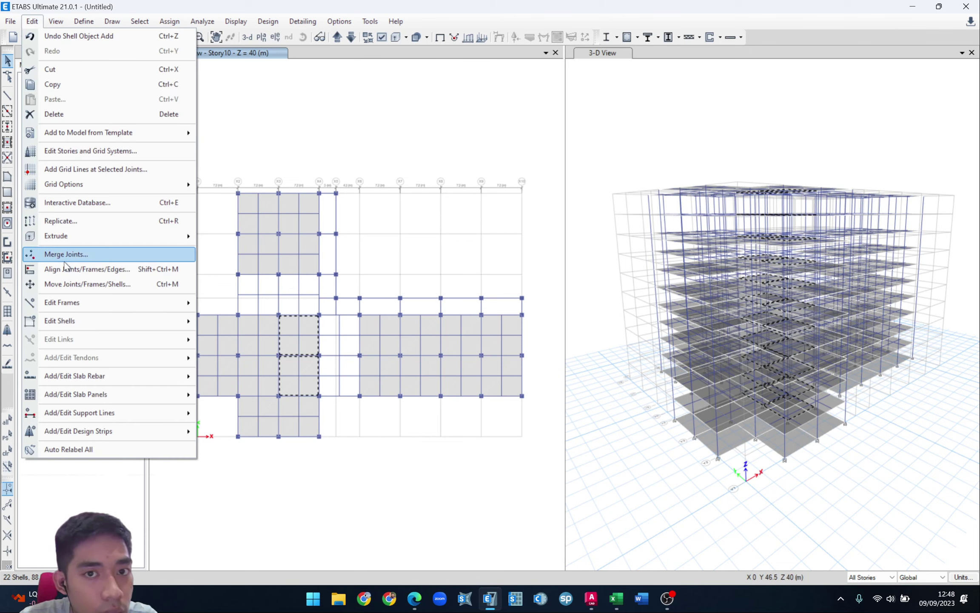
click(76, 221)
drag(490, 232, 444, 235)
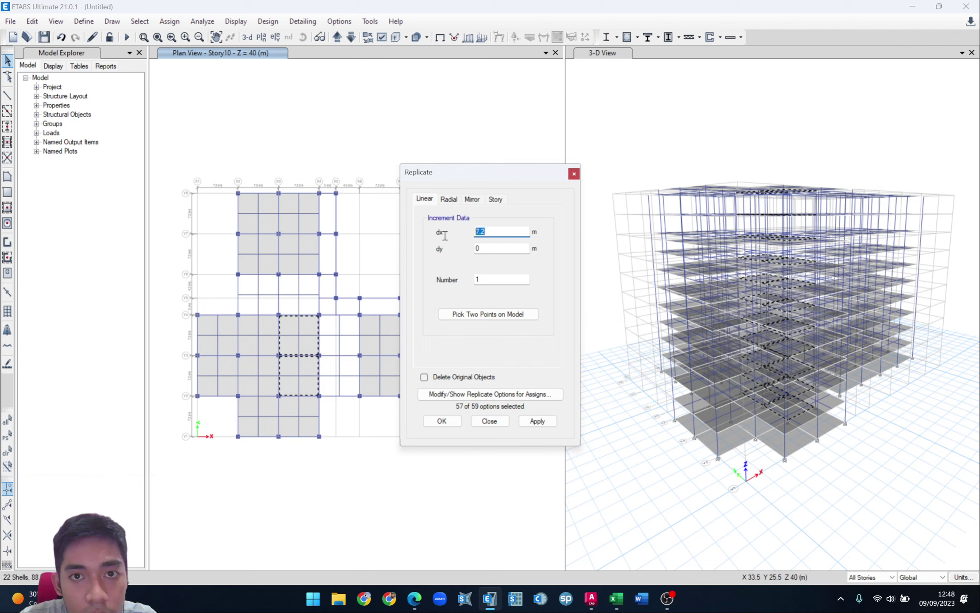
click(496, 232)
double_click(496, 232)
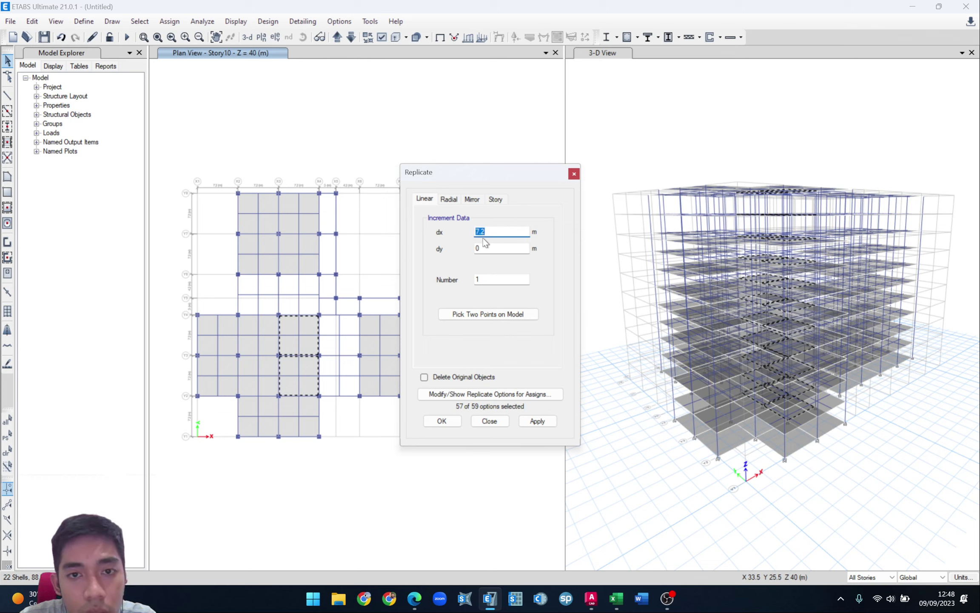
click(491, 234)
click(481, 280)
click(545, 426)
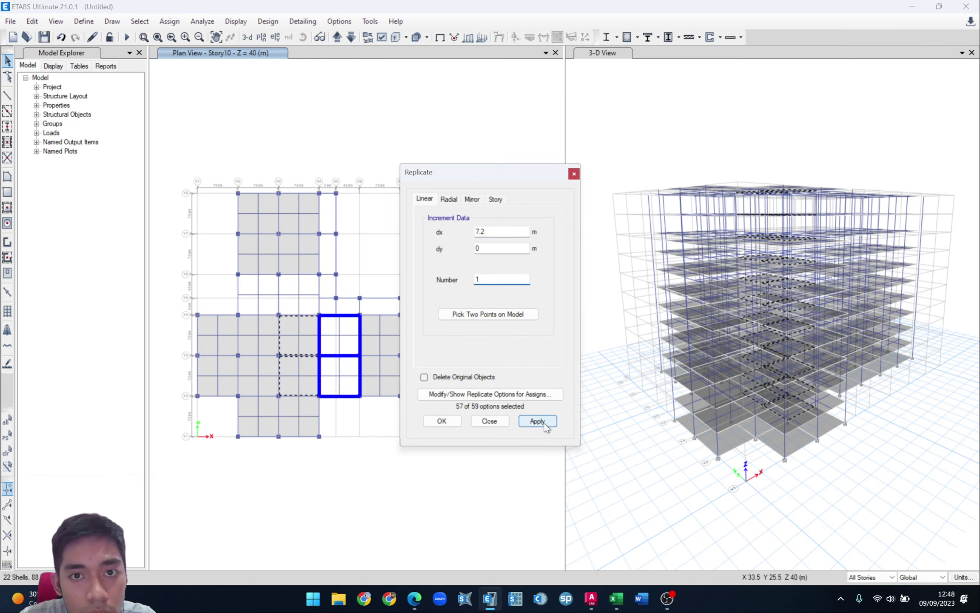
click(489, 421)
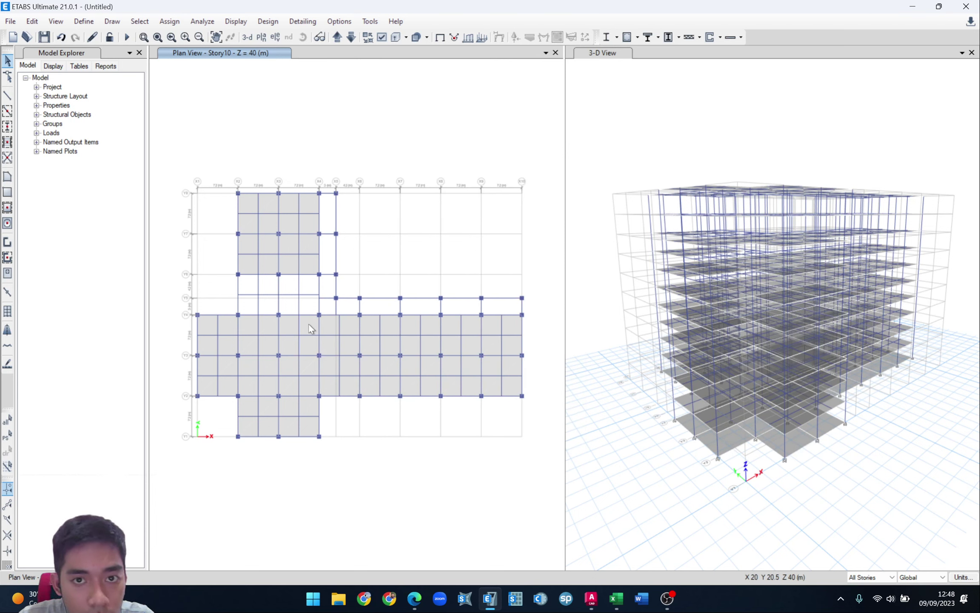
- Replicate the two slabs from X2 to X4 between grids Y3 and Y4 once with dx 0 and dy 7.2 m
click(288, 325)
click(269, 323)
key(ctrl+r)
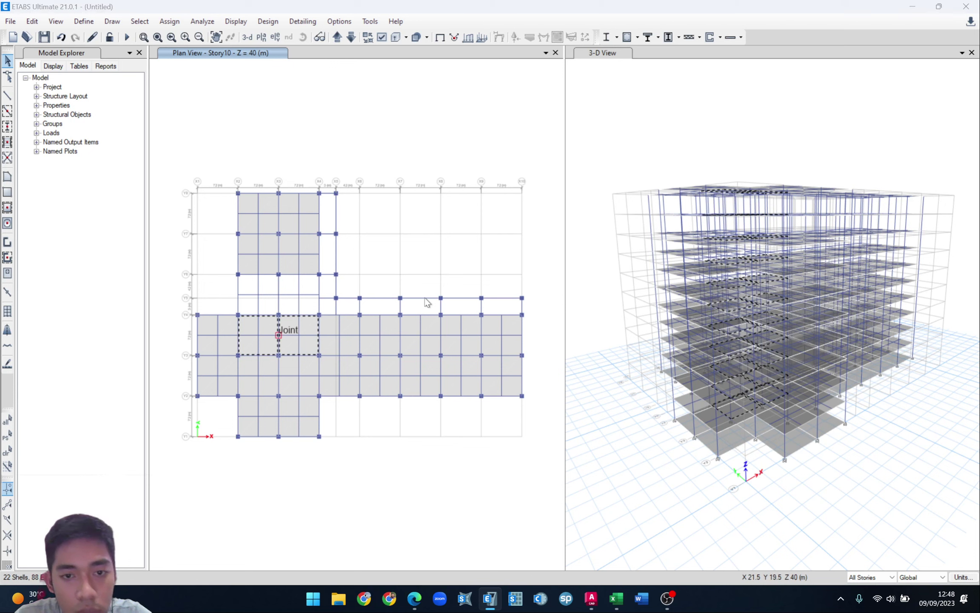
drag(491, 232, 458, 233)
text(0)
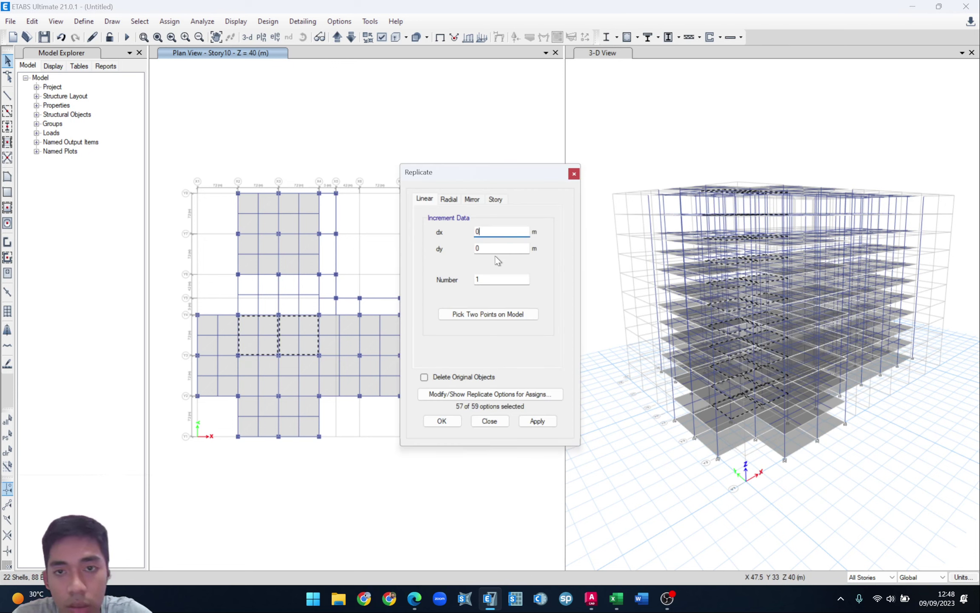
key(Tab)
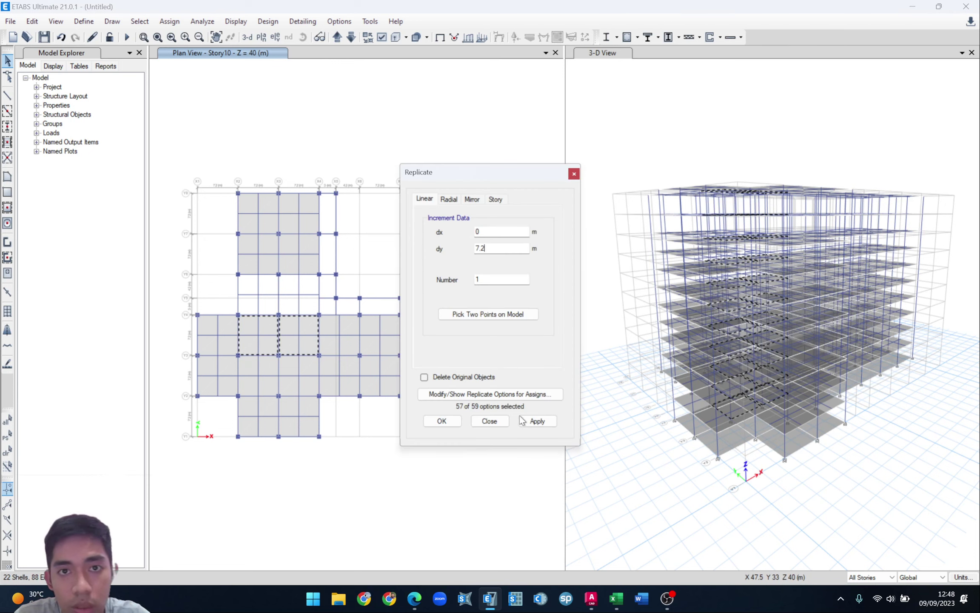
click(535, 421)
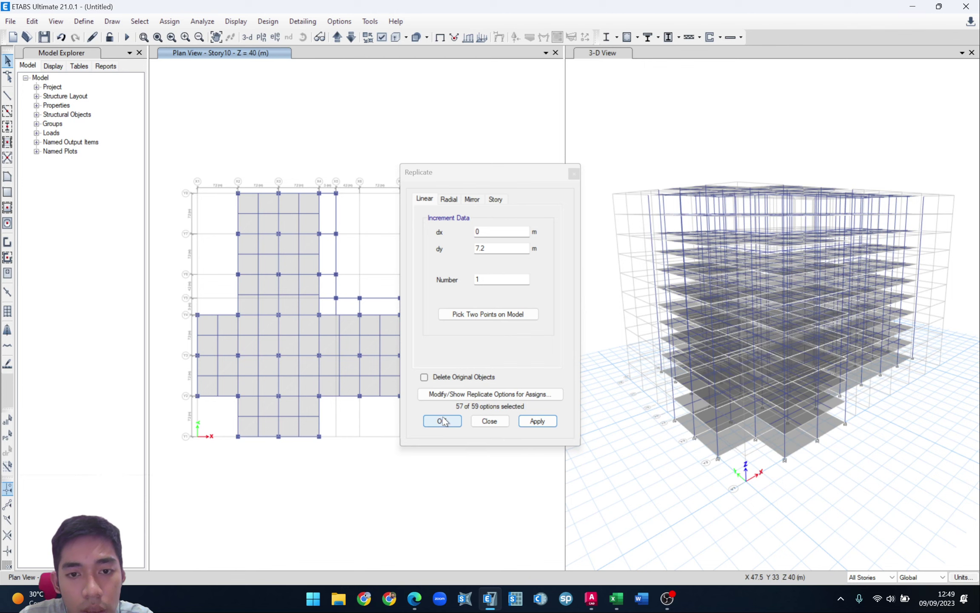
click(443, 421)
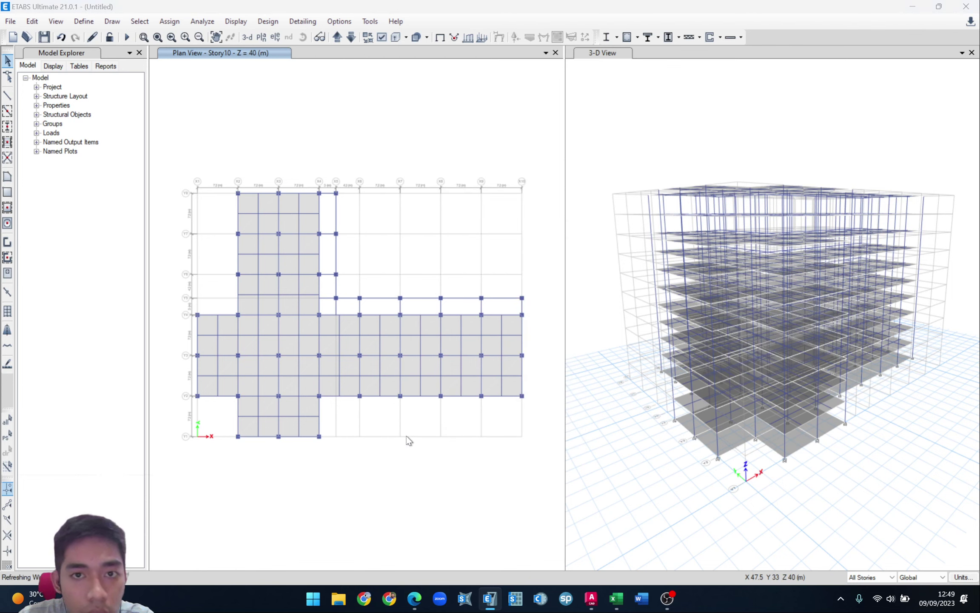
- Quick-draw PL2 slabs between grids Y4 and Y5 in all bays from X10 to X4
click(7, 208)
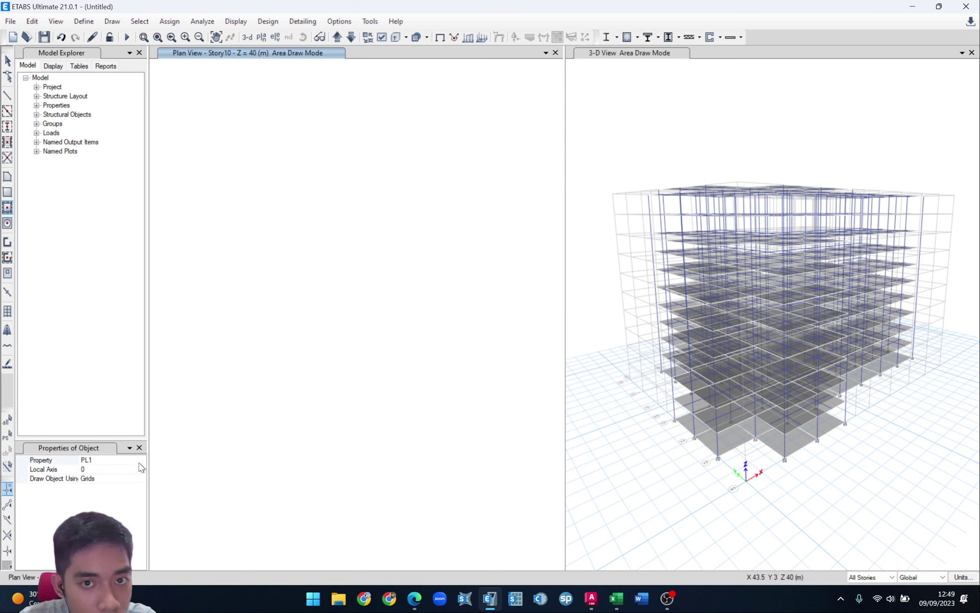
click(141, 460)
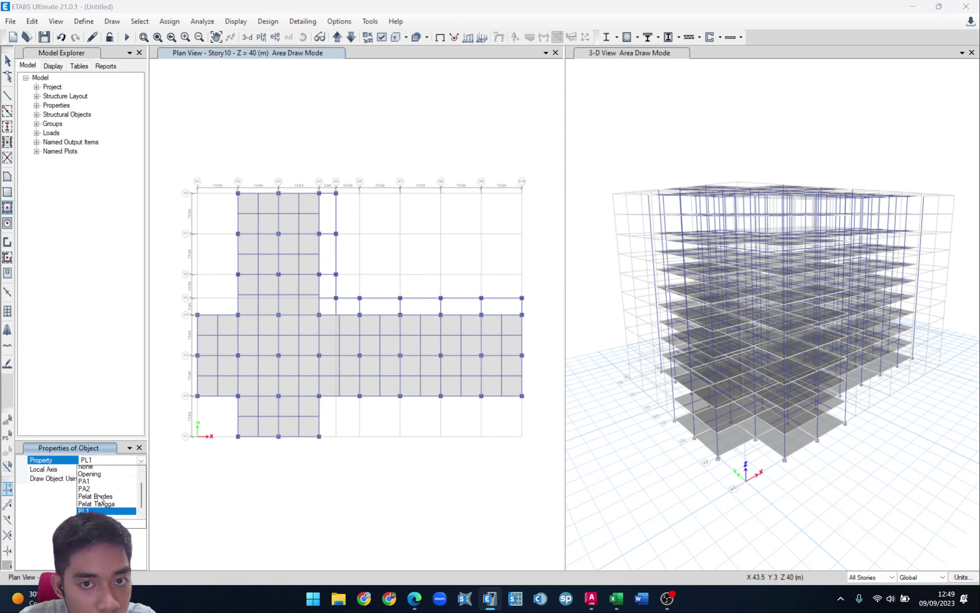
click(106, 513)
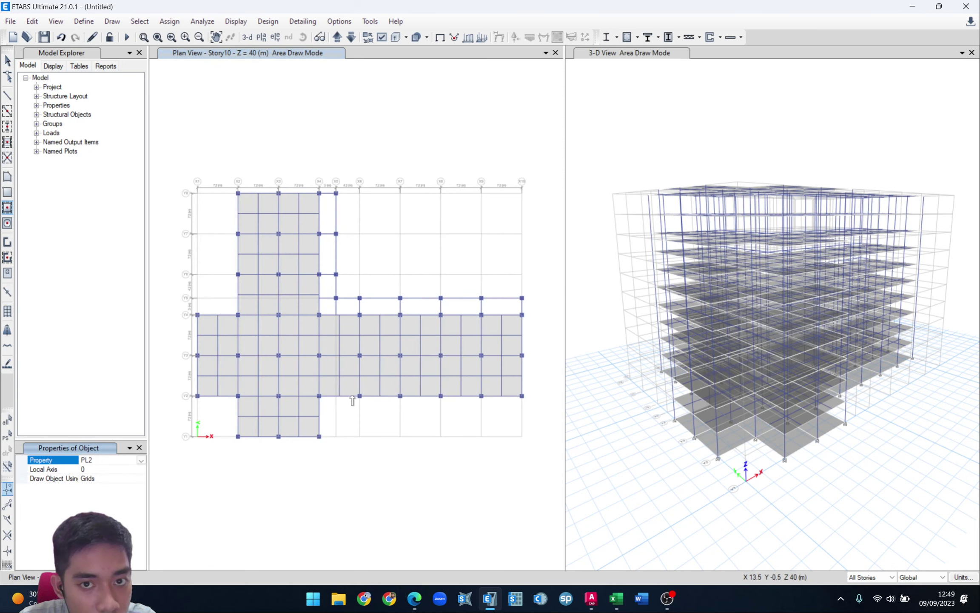
click(501, 307)
click(460, 309)
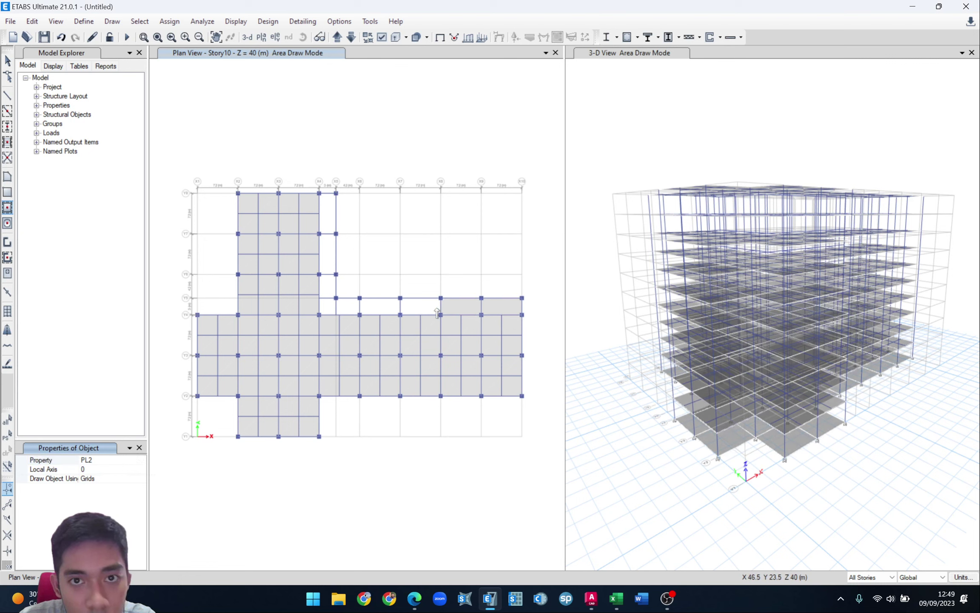
click(421, 308)
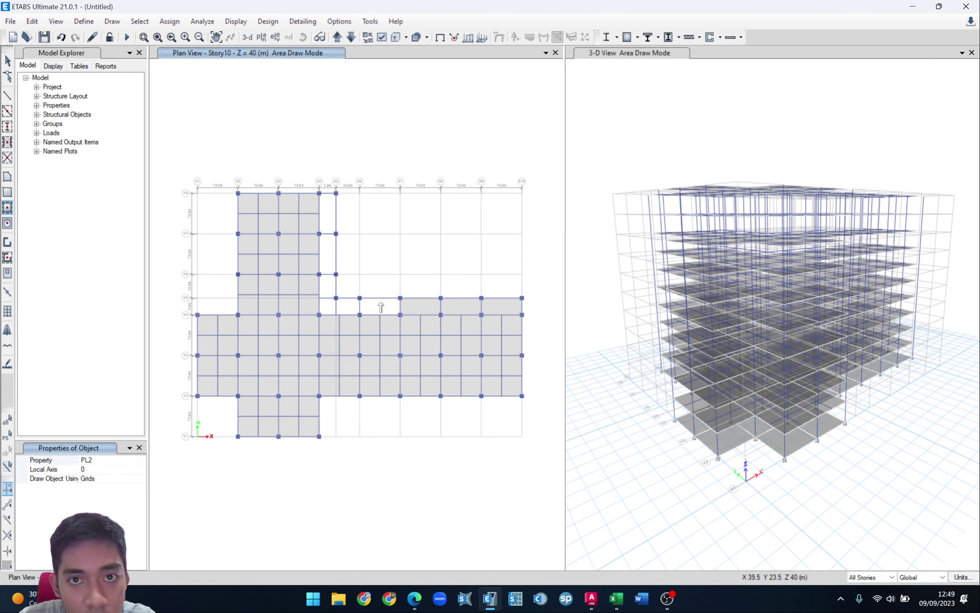
click(381, 307)
click(347, 307)
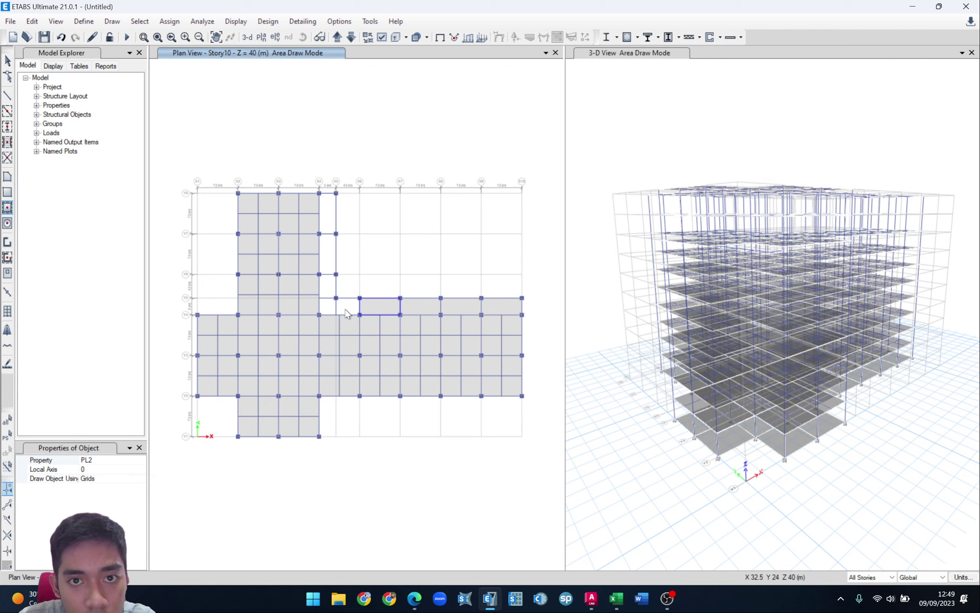
click(327, 310)
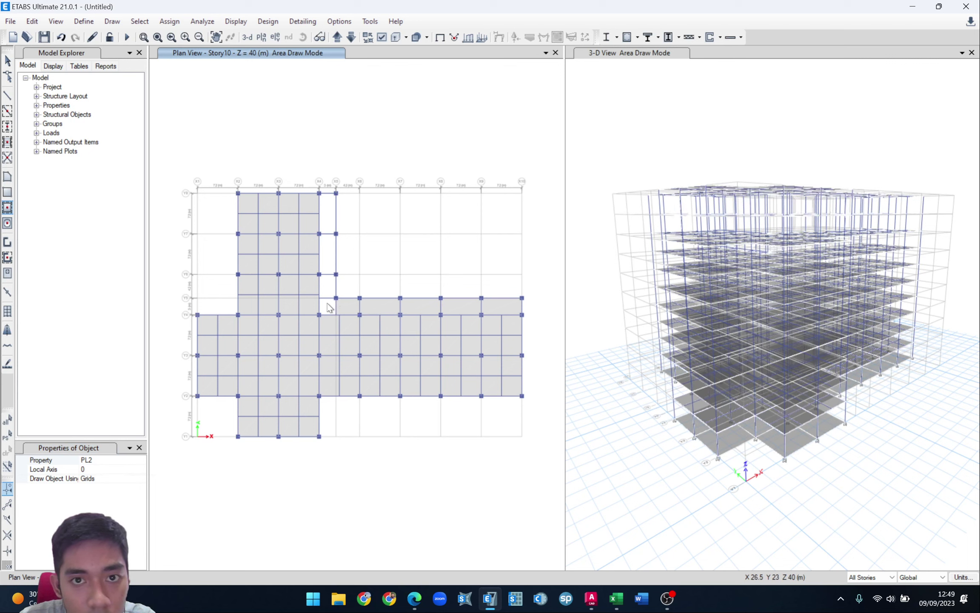
- Draw PL2 slabs between grids X4 and X5 in the three bays from Y5 to Y8
click(328, 288)
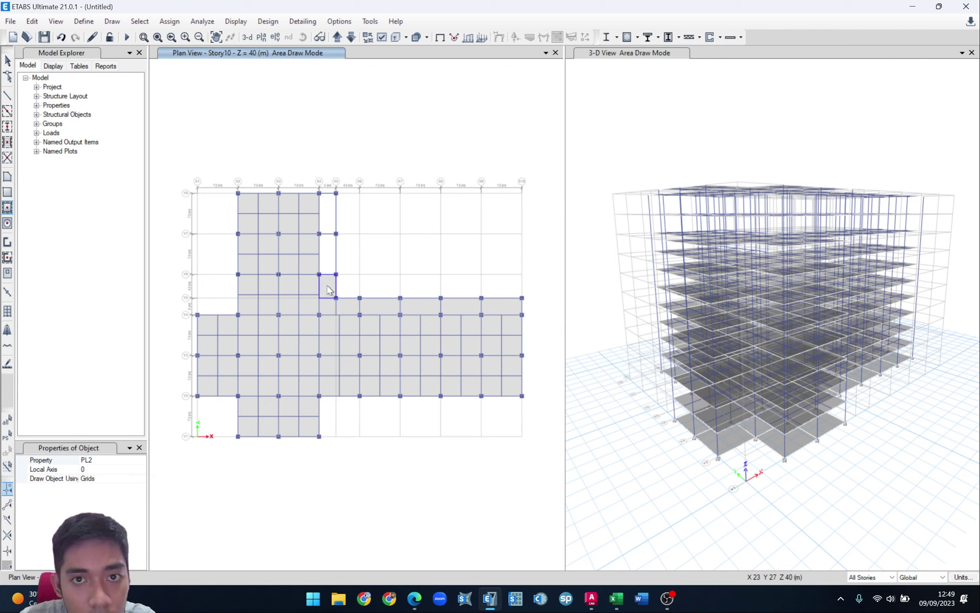
click(326, 255)
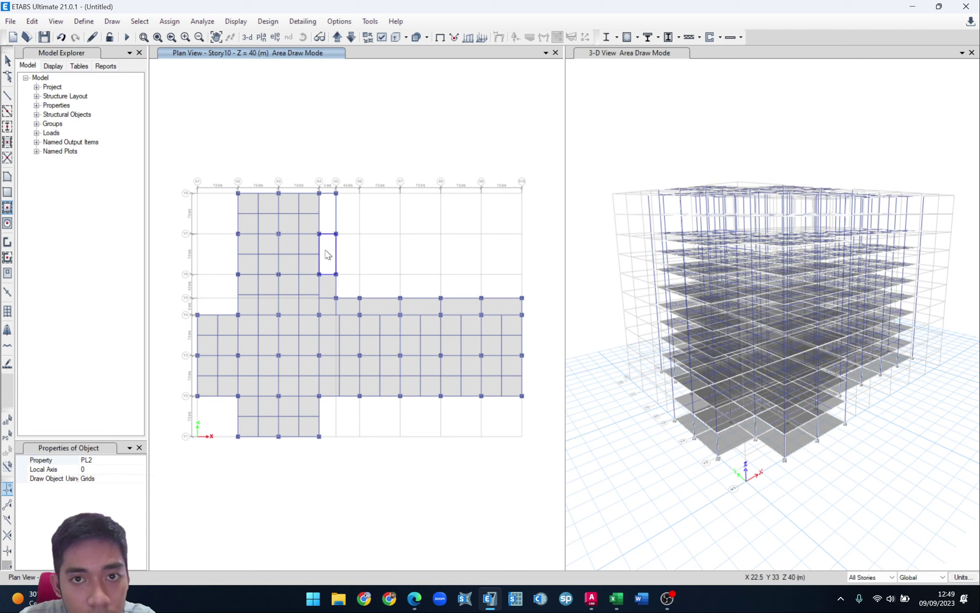
click(328, 215)
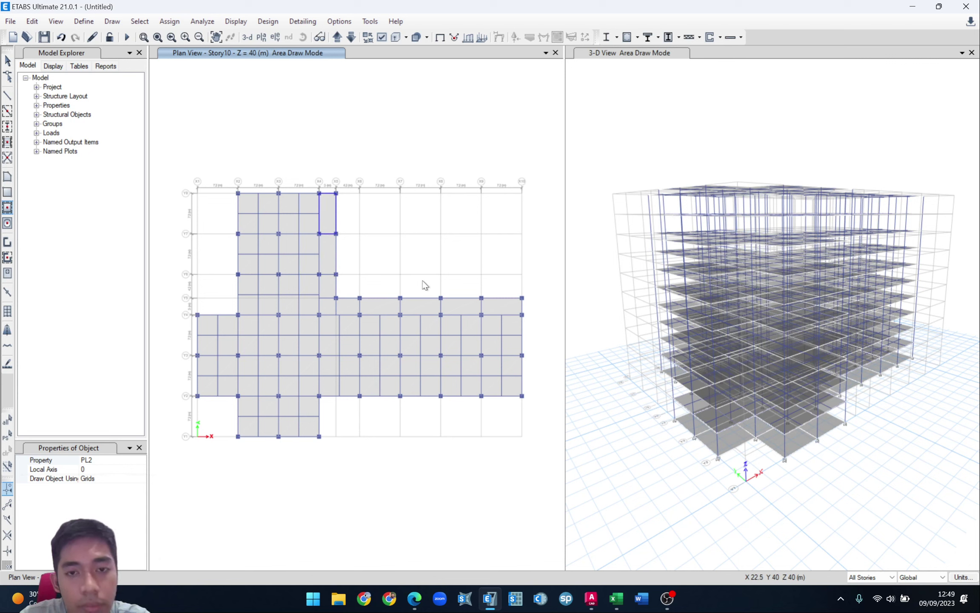
key(Escape)
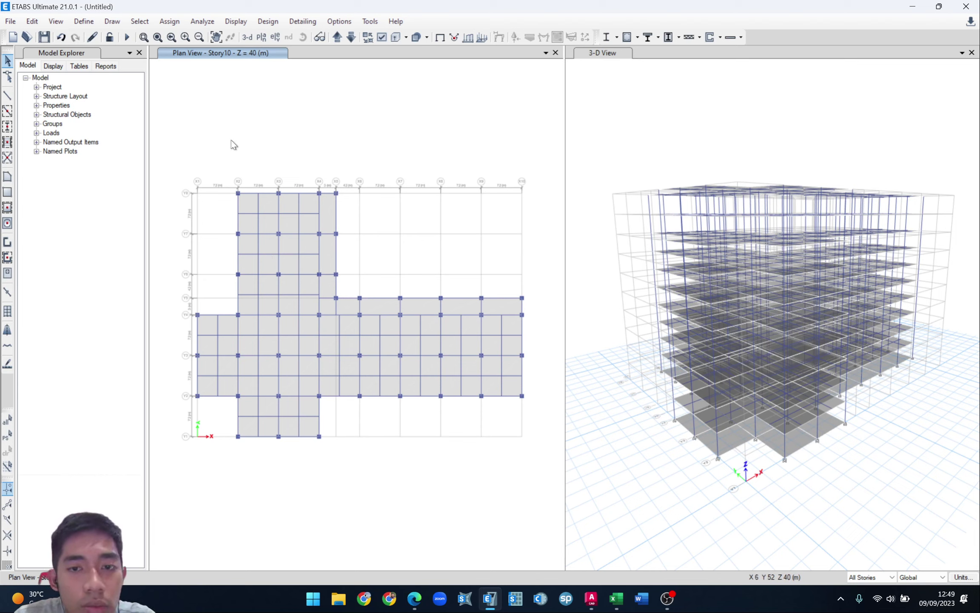
- Select all slabs with the PL1 property and show only the selected objects in the Story10 plan
click(139, 22)
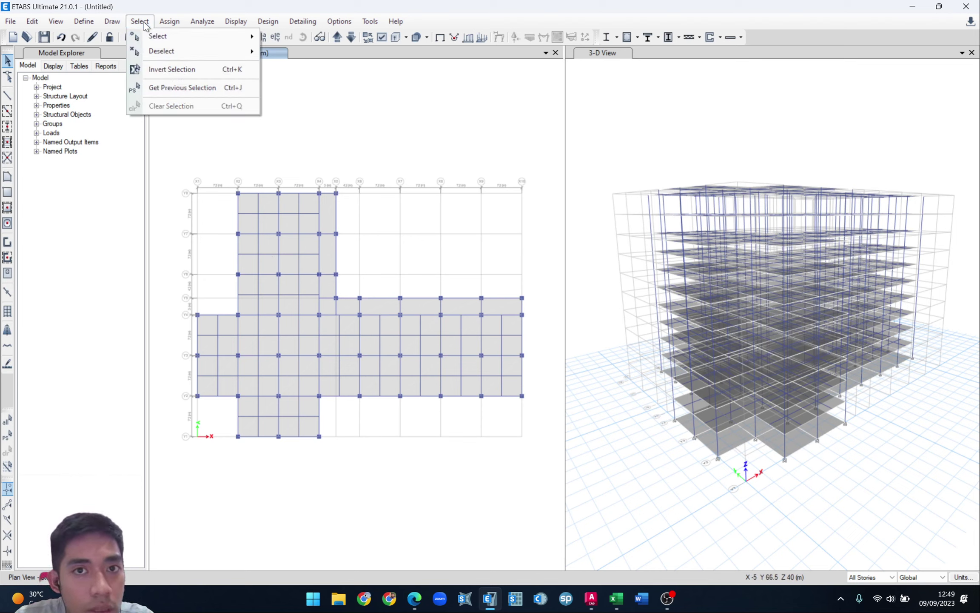
mouse_move(161, 40)
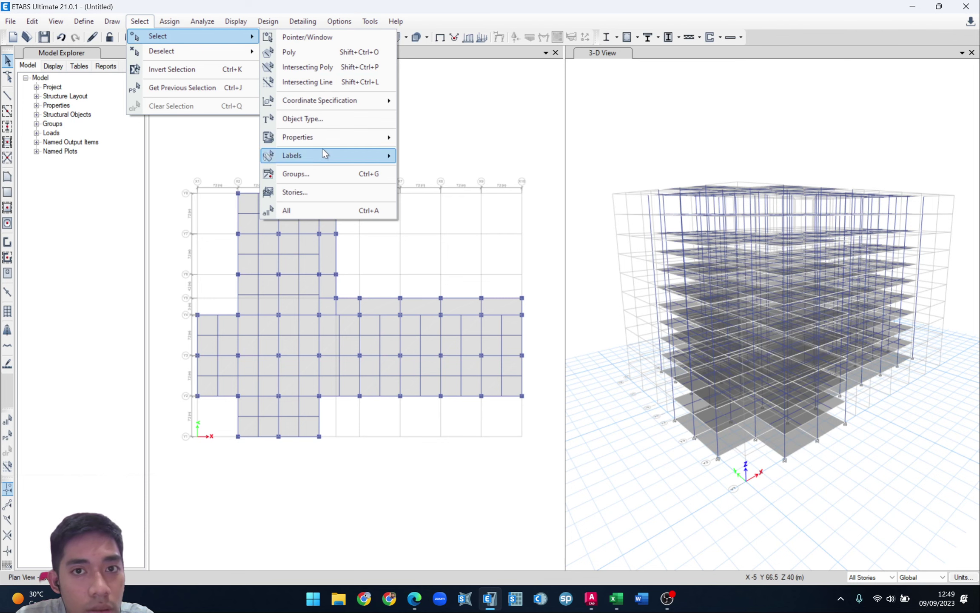
mouse_move(326, 156)
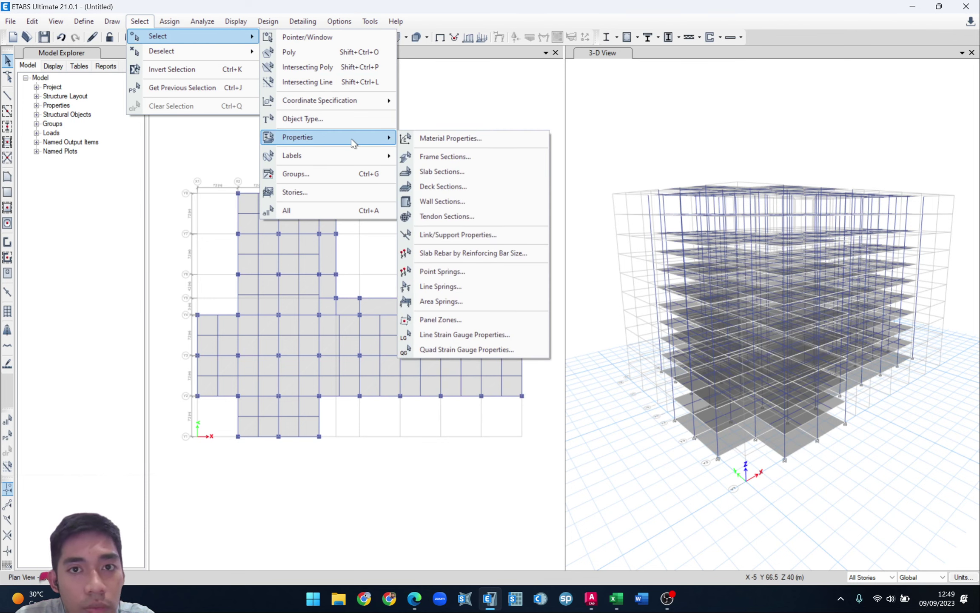
click(430, 172)
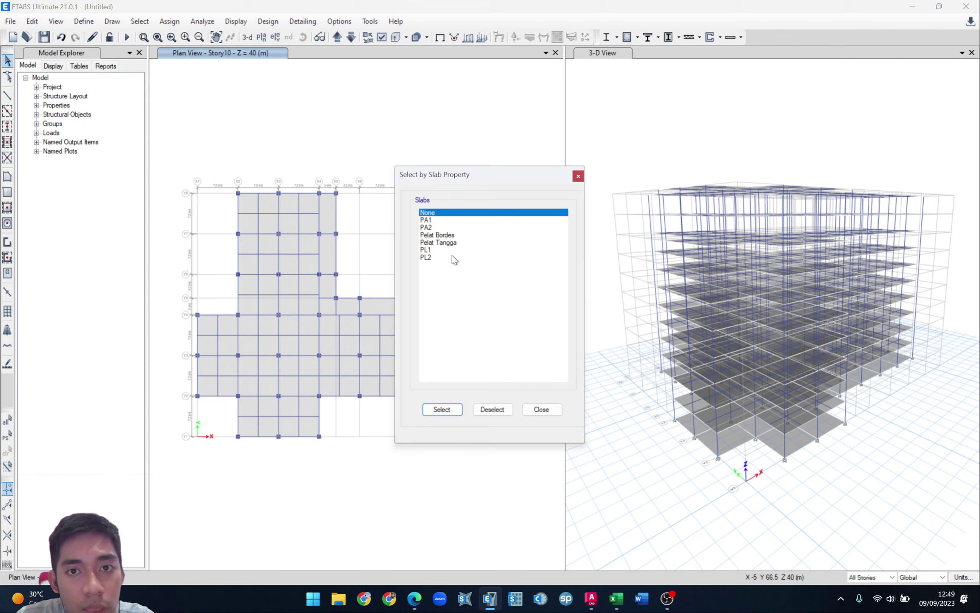
click(432, 250)
click(447, 409)
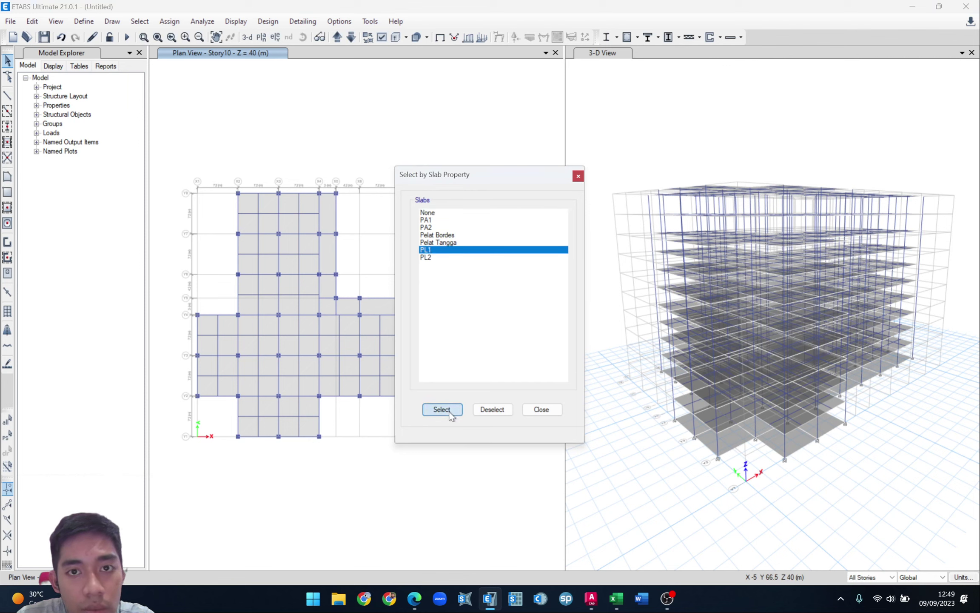
click(537, 409)
click(57, 22)
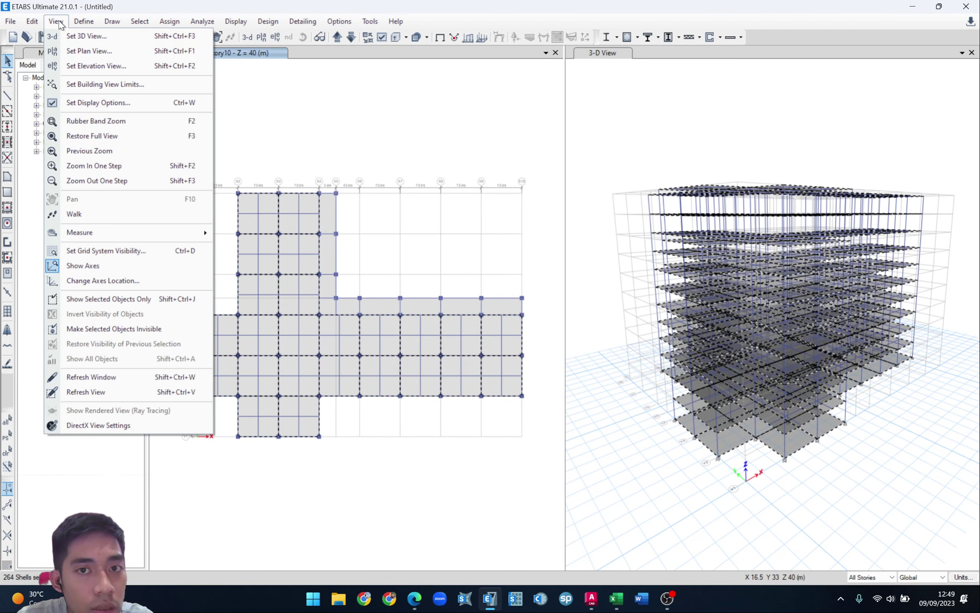
click(109, 301)
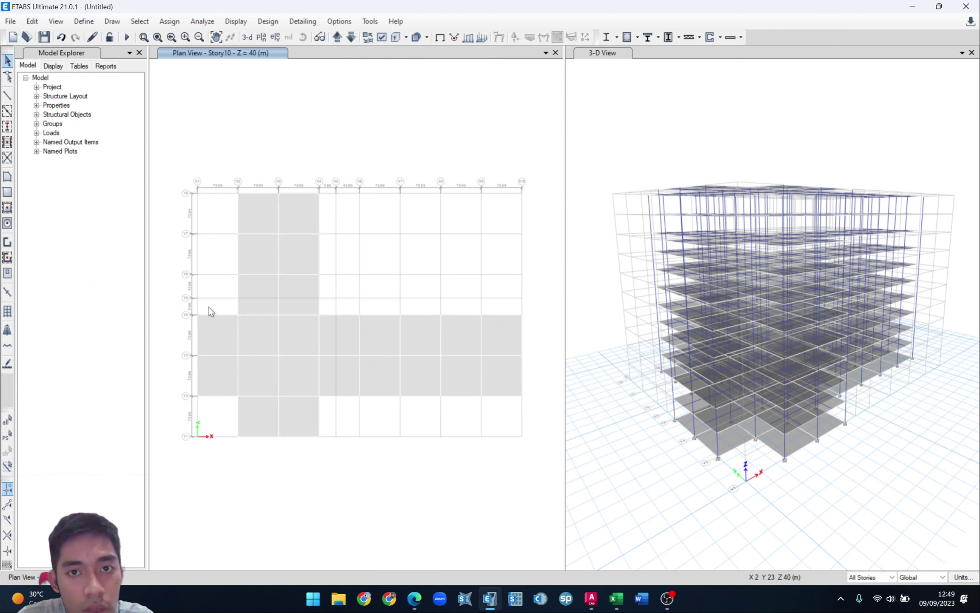
- Assign the PA1 slab section to the displayed PL1 slabs on Story10 only, using the One Story setting, and show all objects again
click(868, 577)
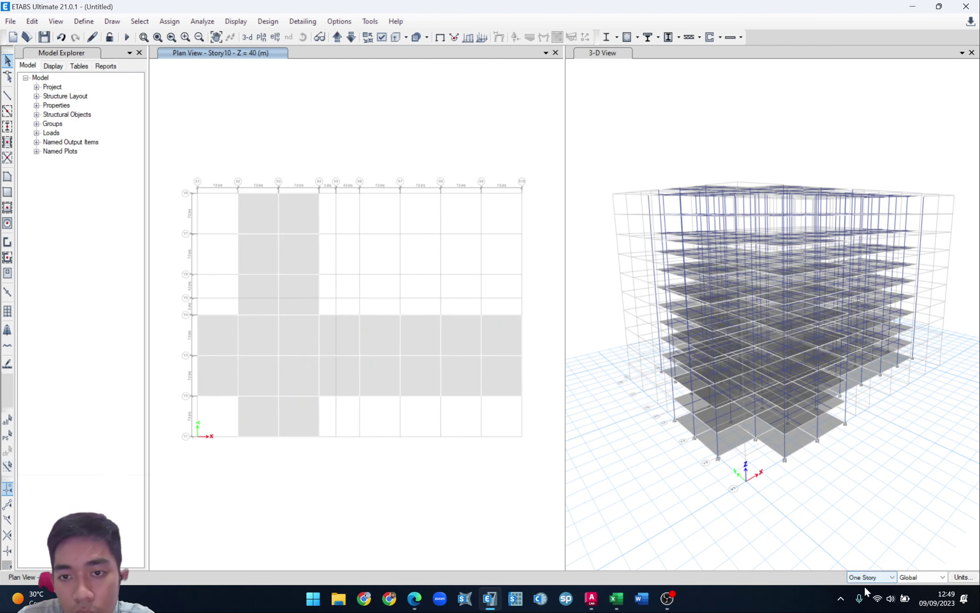
drag(161, 152, 516, 484)
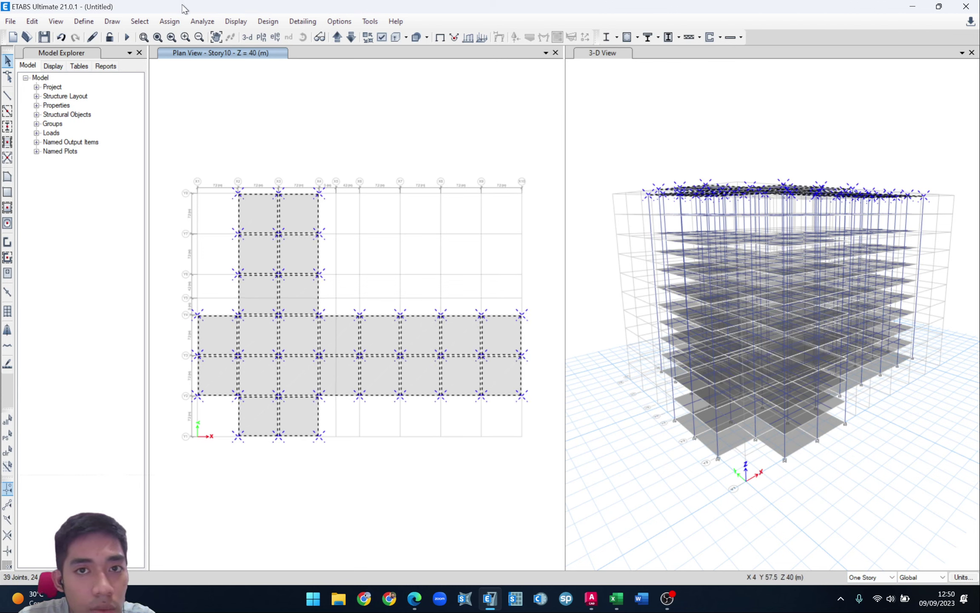
click(169, 21)
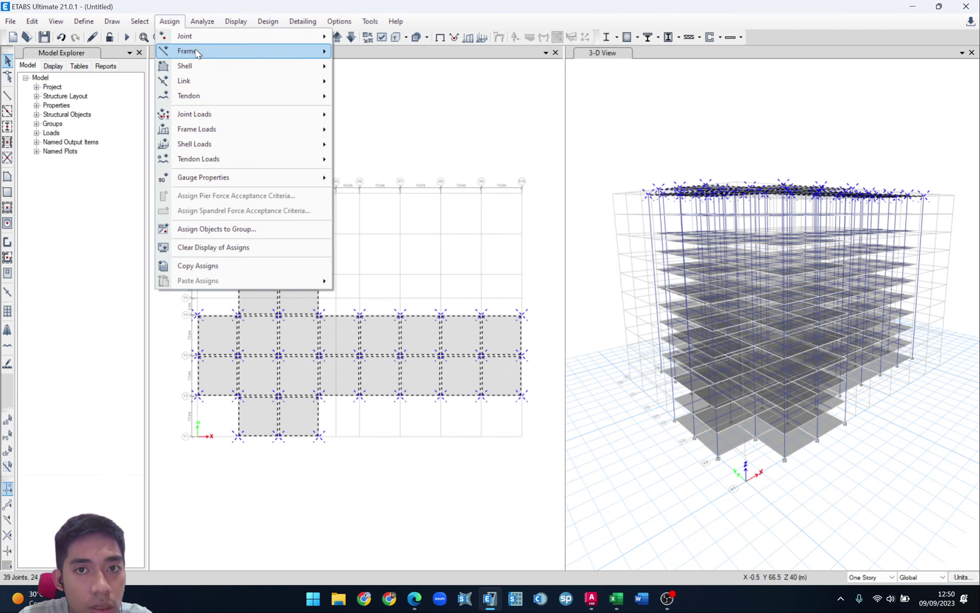
mouse_move(208, 50)
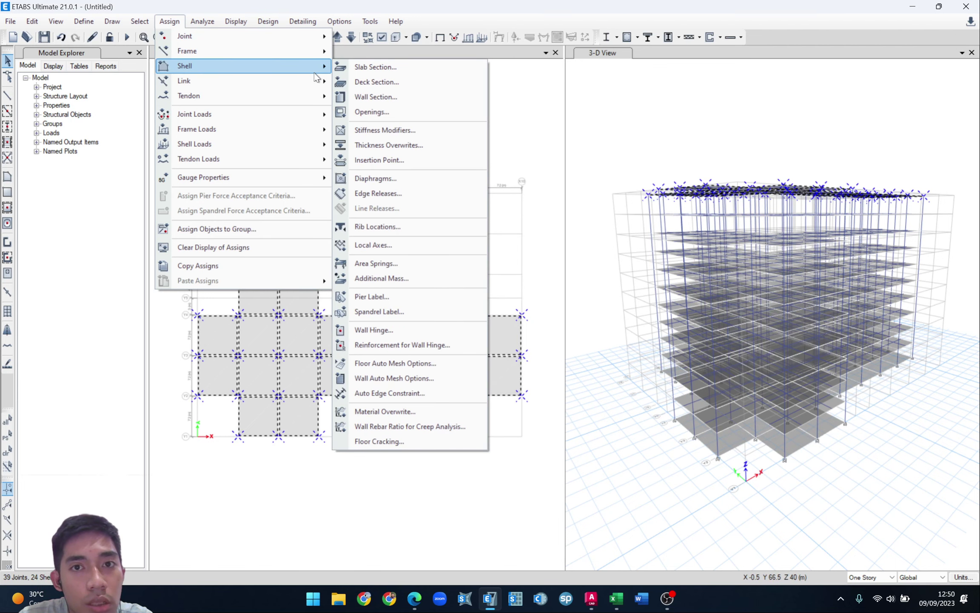
click(366, 69)
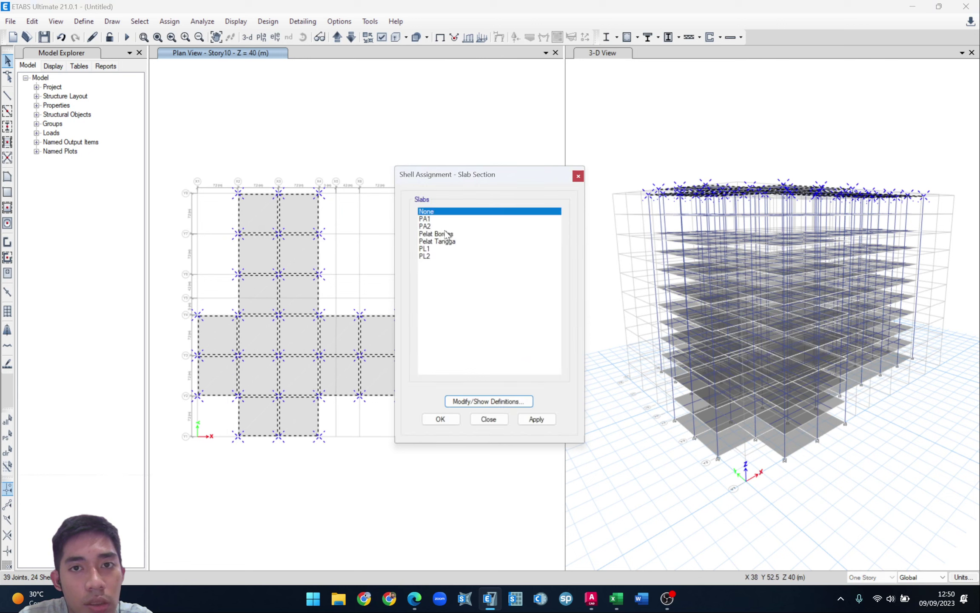
click(434, 219)
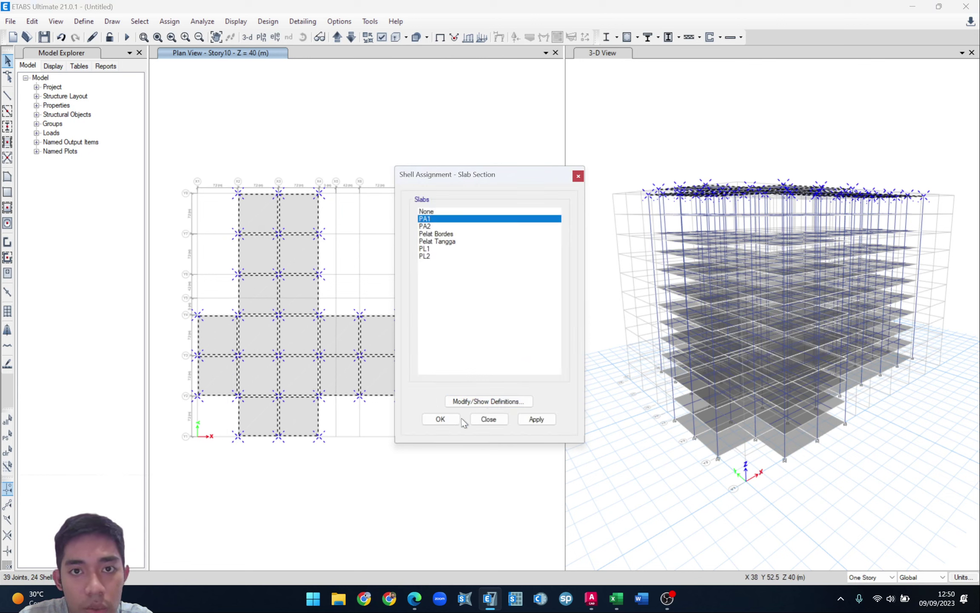
click(535, 419)
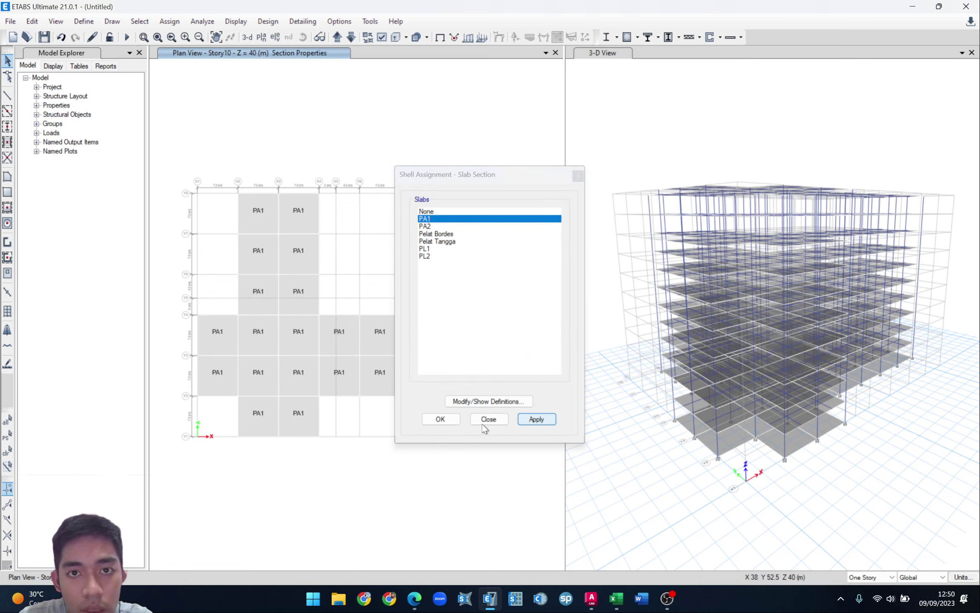
click(56, 21)
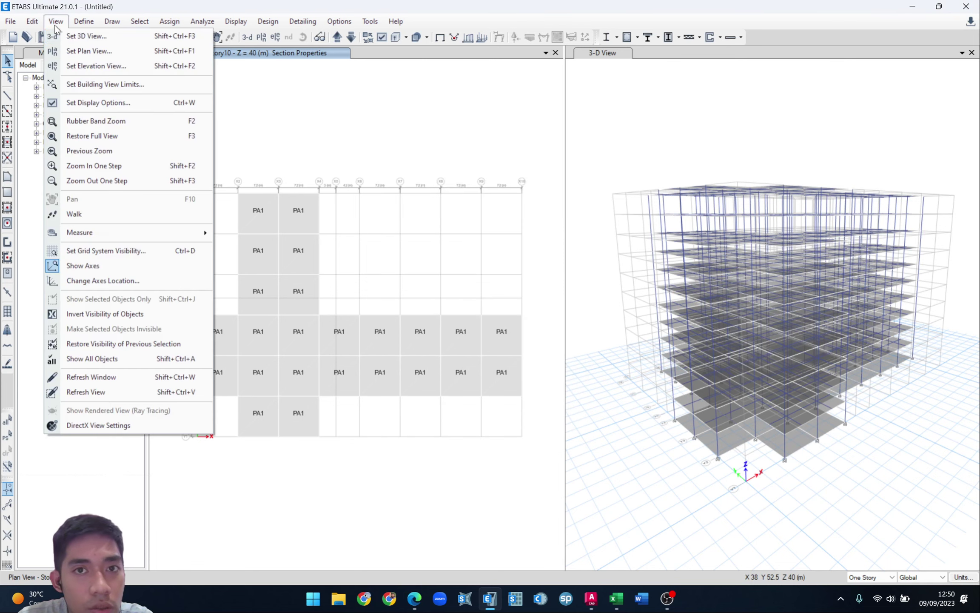
click(94, 358)
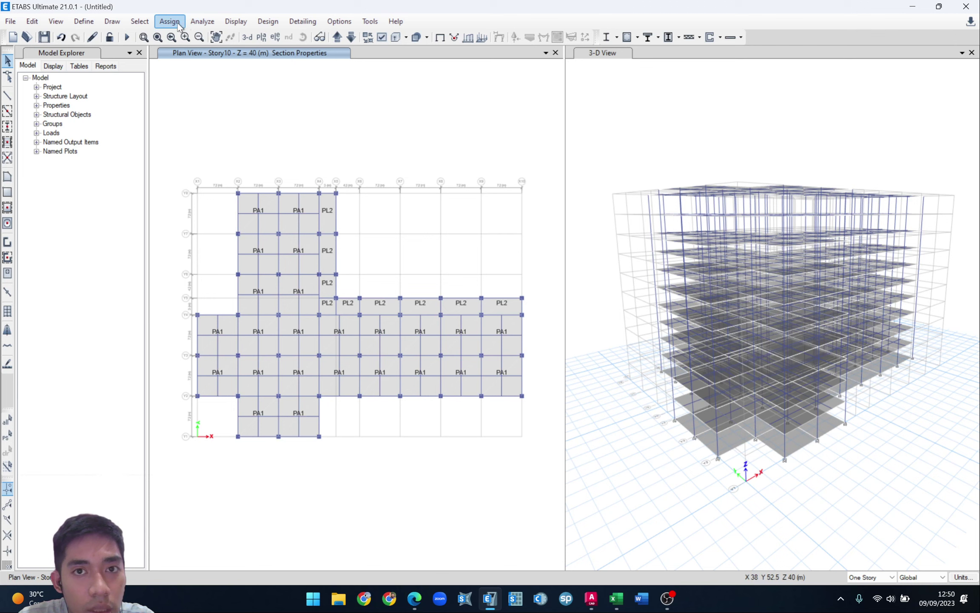
- Select all slabs with the PL2 property and show only the selected objects in the Story10 plan
click(112, 21)
mouse_move(140, 21)
mouse_move(191, 36)
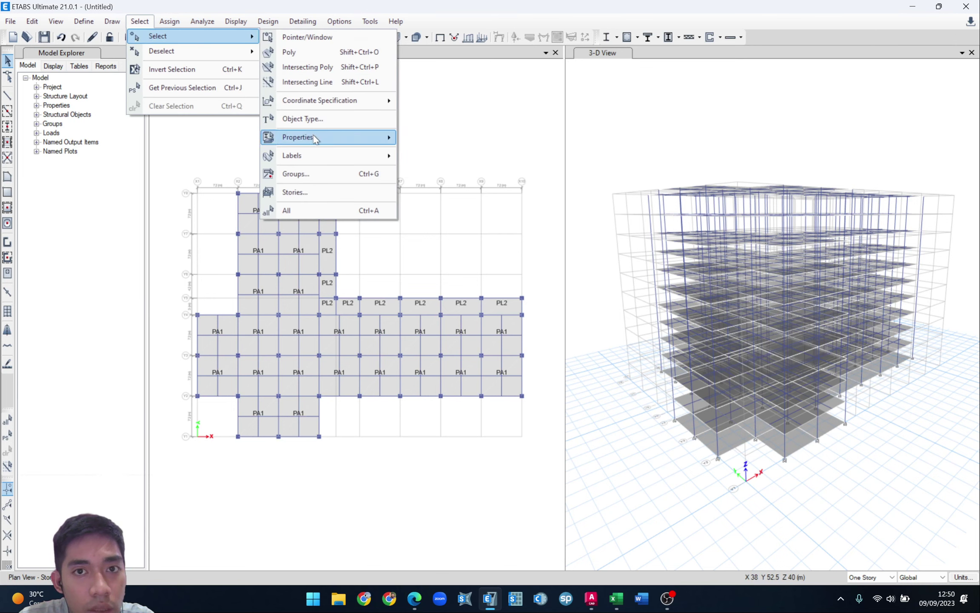
mouse_move(313, 133)
click(438, 172)
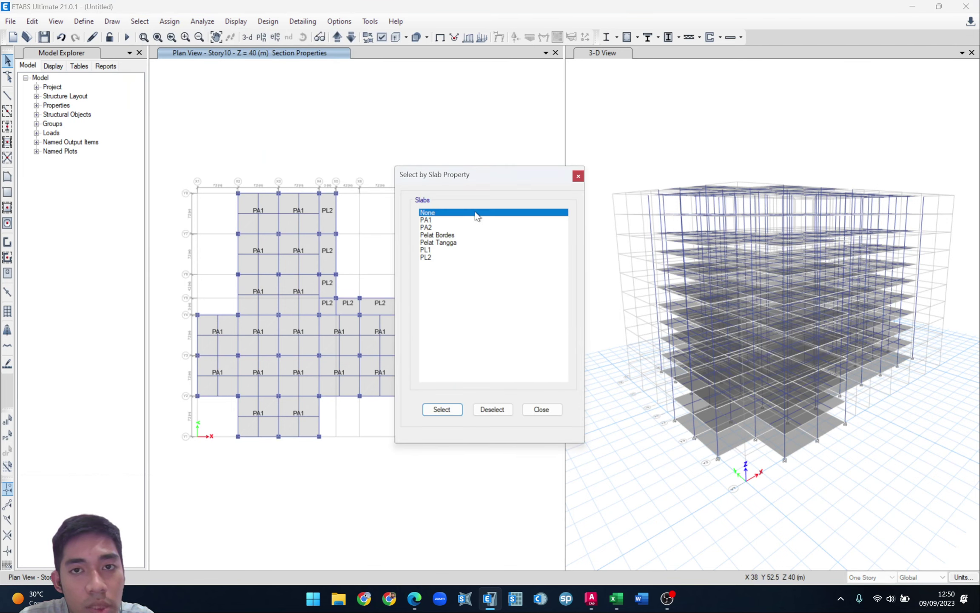
click(441, 257)
click(457, 411)
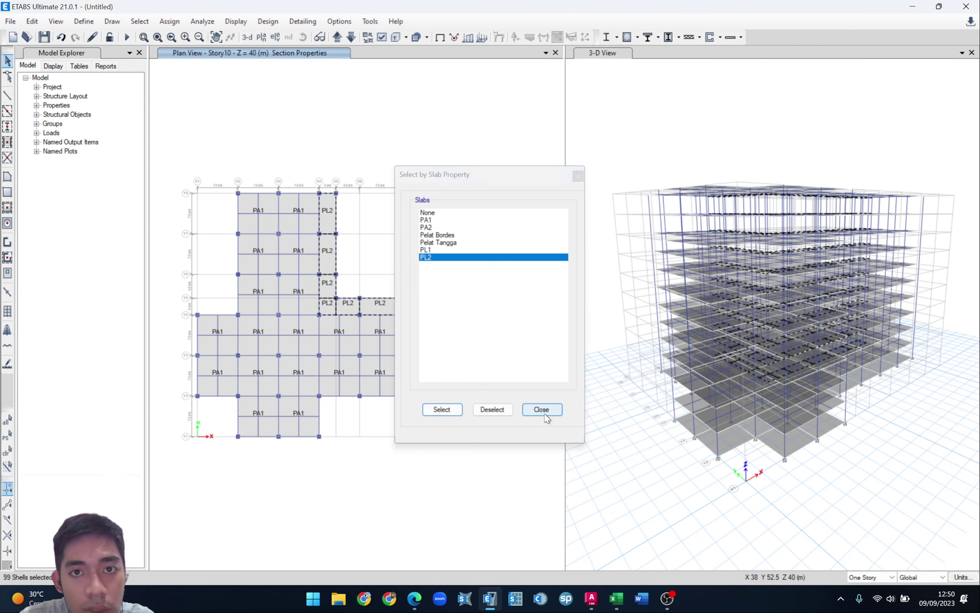
click(547, 412)
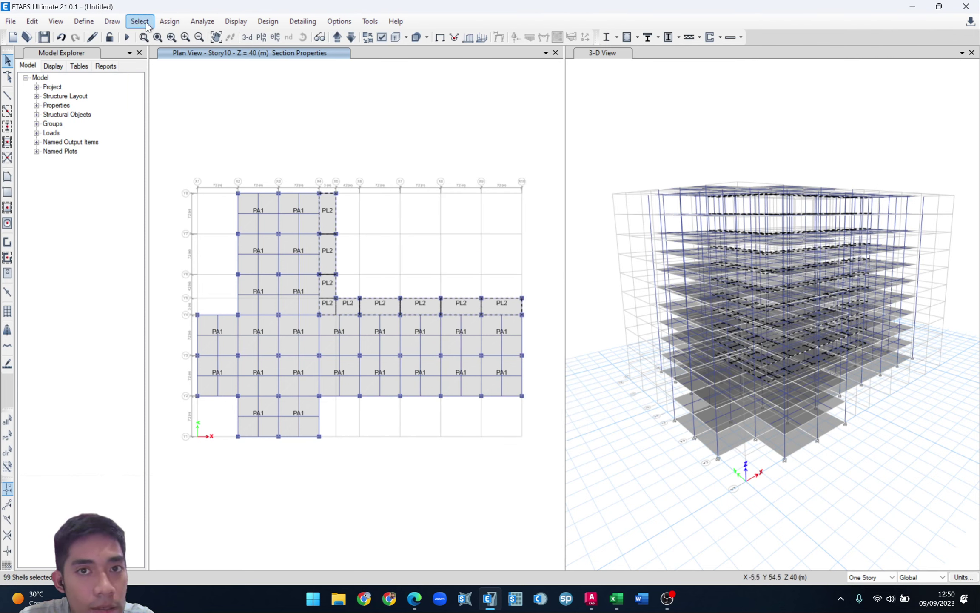
click(60, 22)
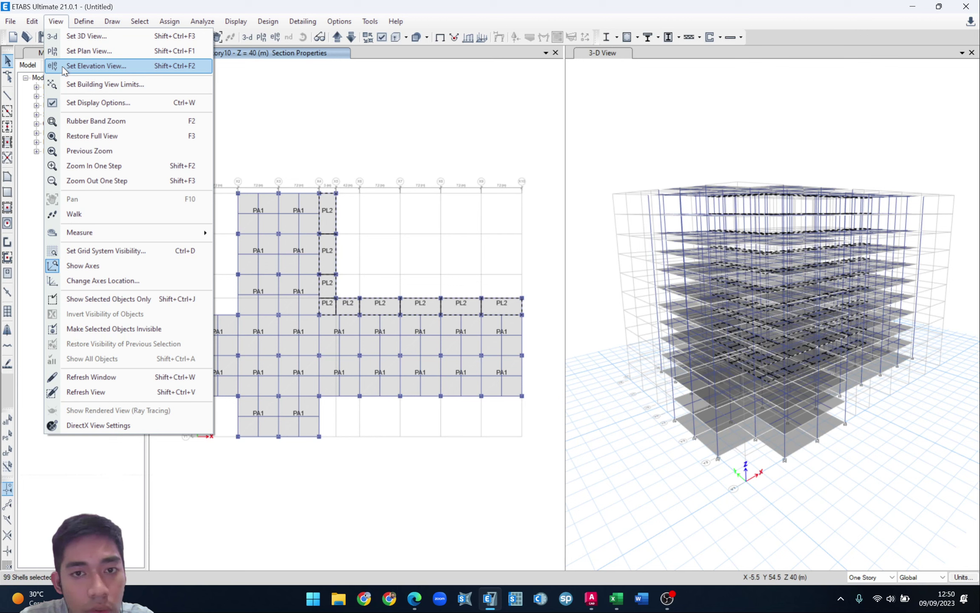
click(95, 299)
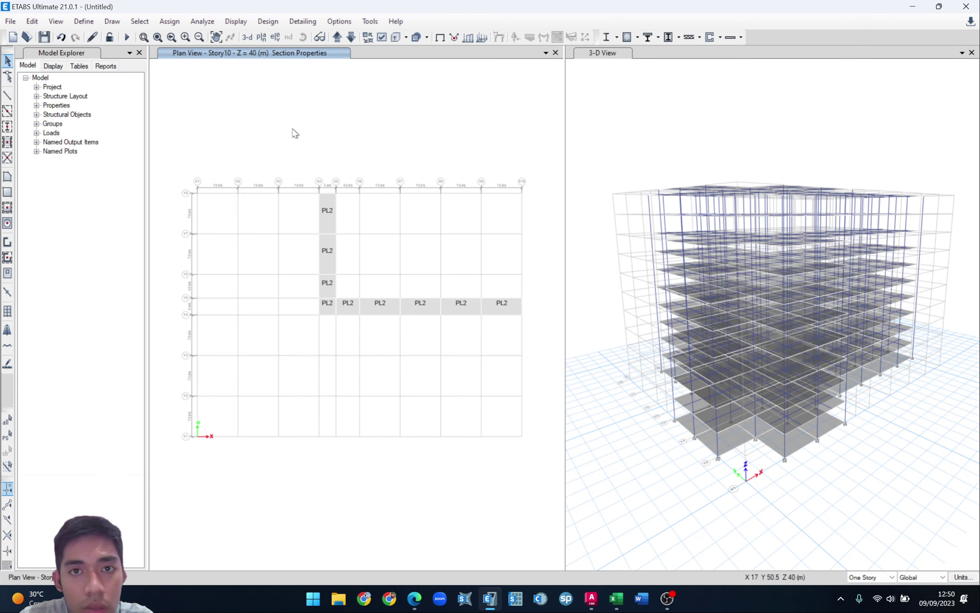
- Assign the PA2 slab section to the isolated PL2 slabs on Story10 and show all objects again
drag(284, 151, 535, 389)
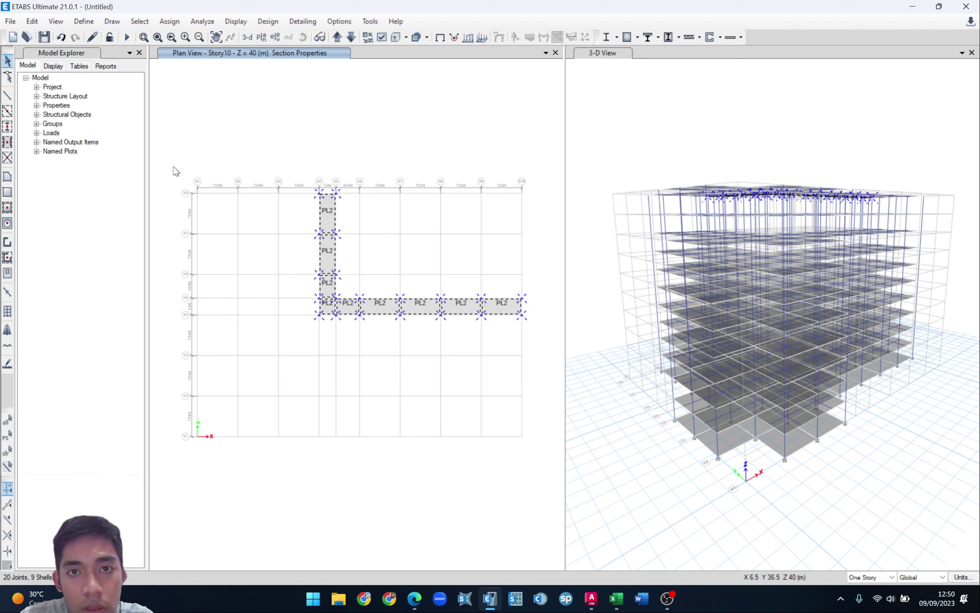
click(170, 21)
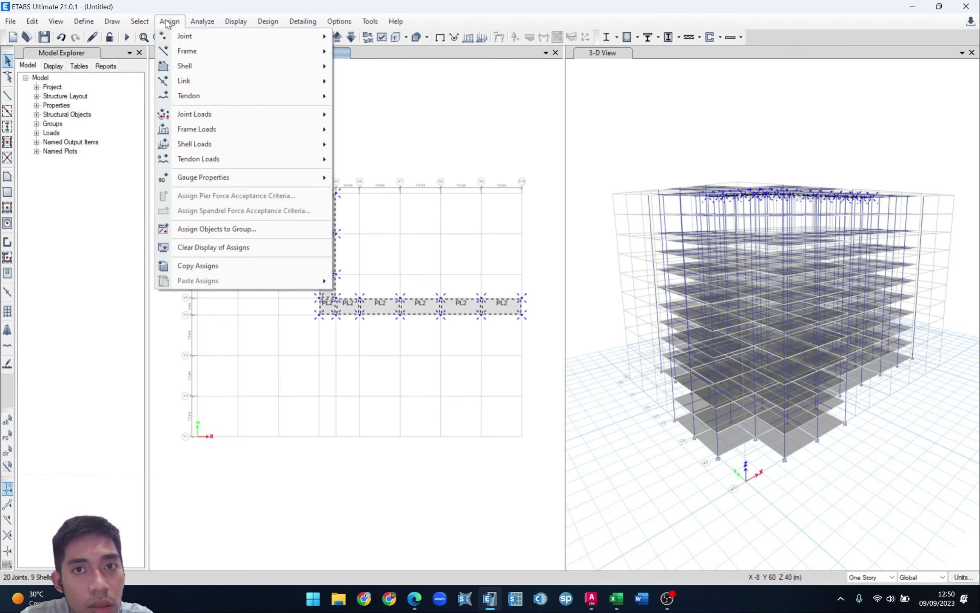
mouse_move(216, 66)
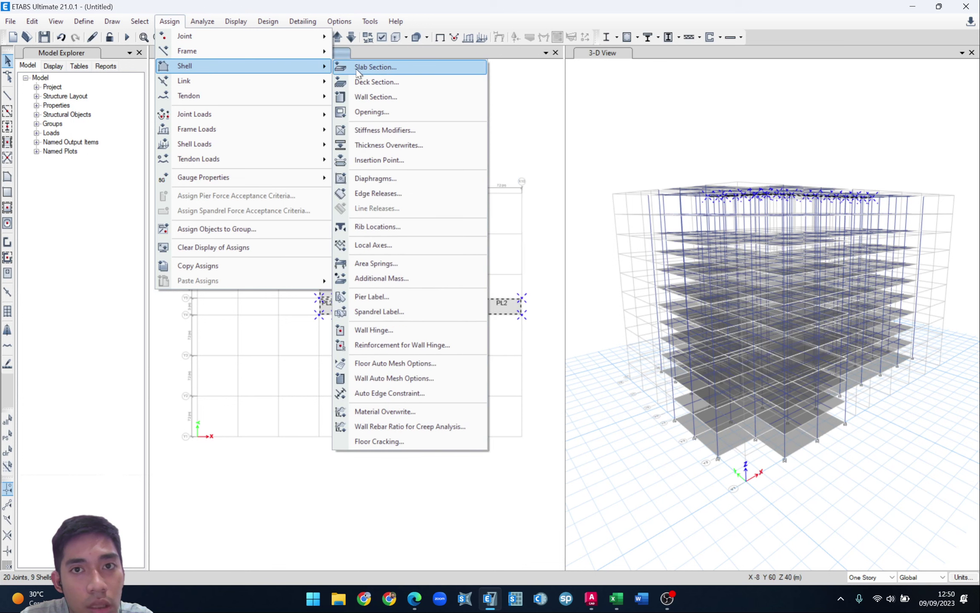
click(370, 67)
click(438, 226)
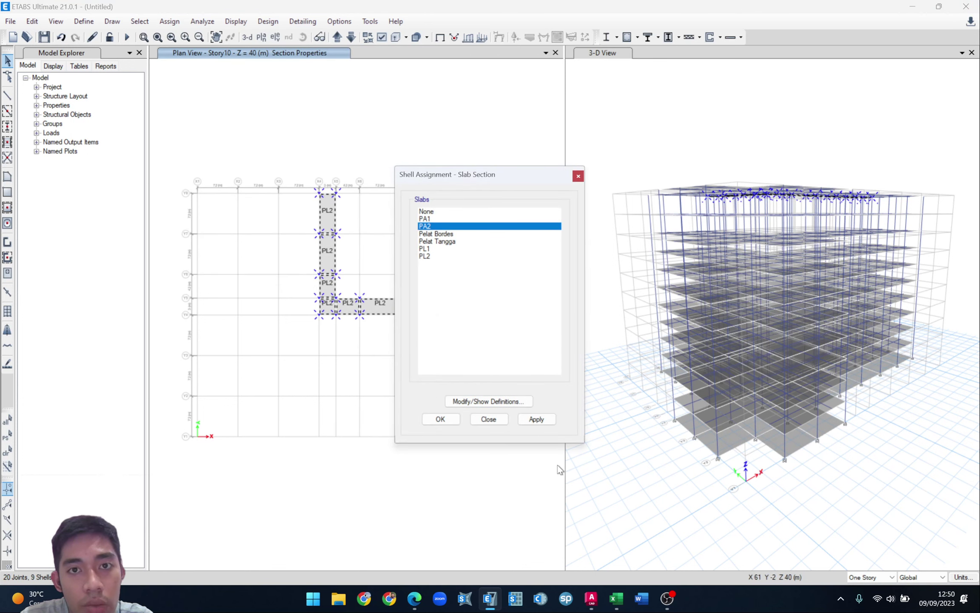
click(537, 419)
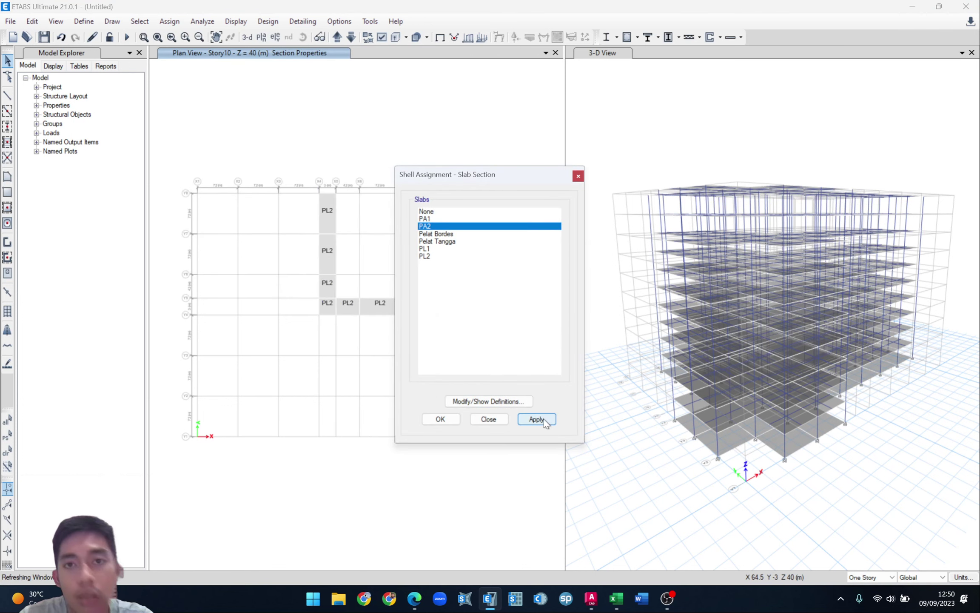
click(488, 419)
click(60, 25)
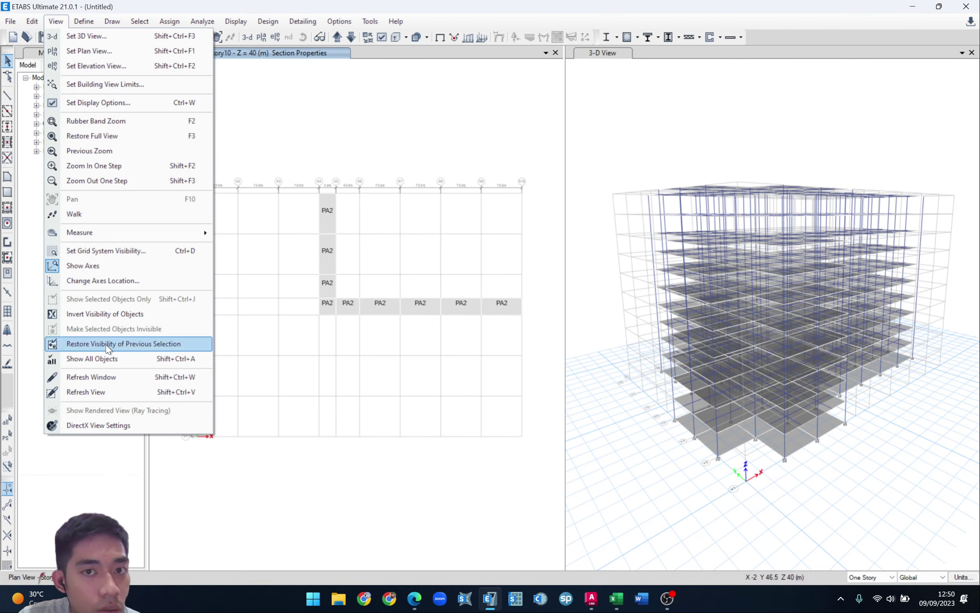
click(113, 360)
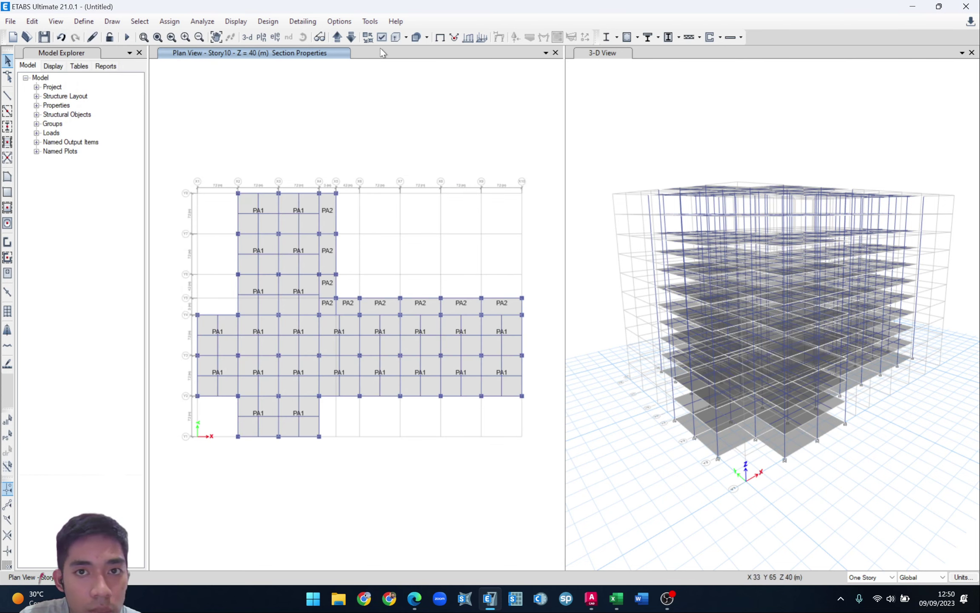
- Check the slab section labels on the Story9 and Story8 plans and return to the Story10 plan
click(349, 37)
click(350, 37)
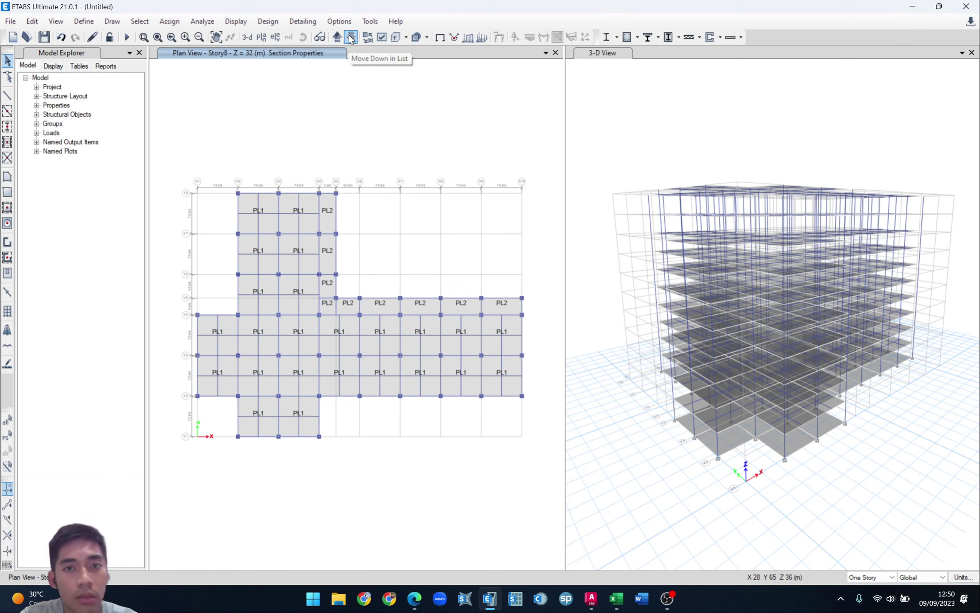
click(338, 38)
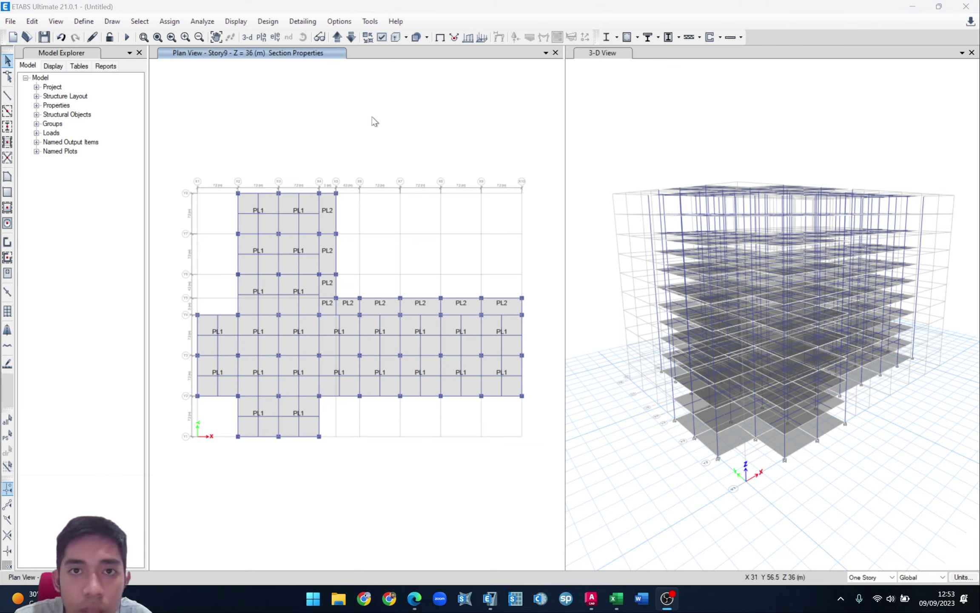
click(373, 116)
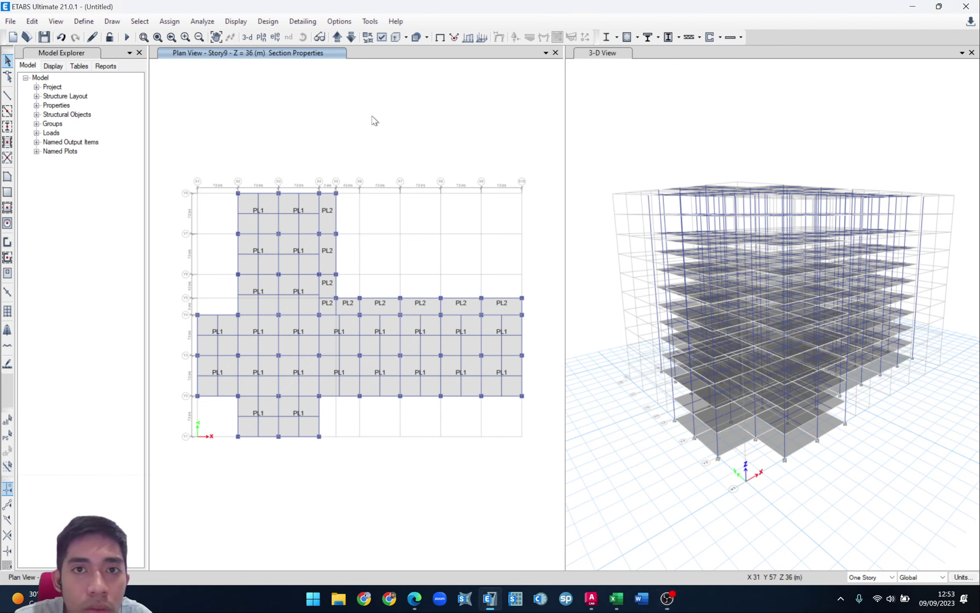
click(338, 37)
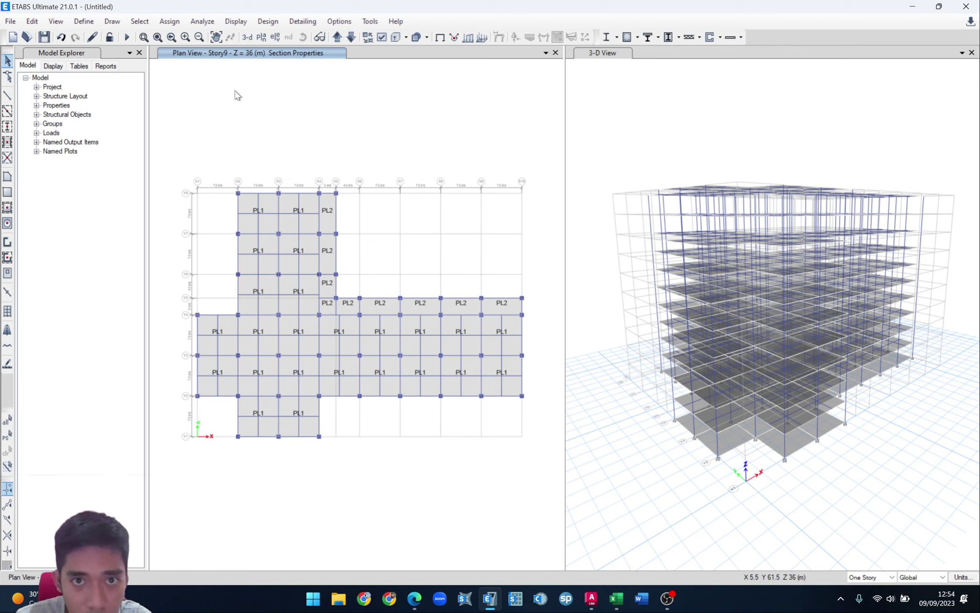
click(335, 42)
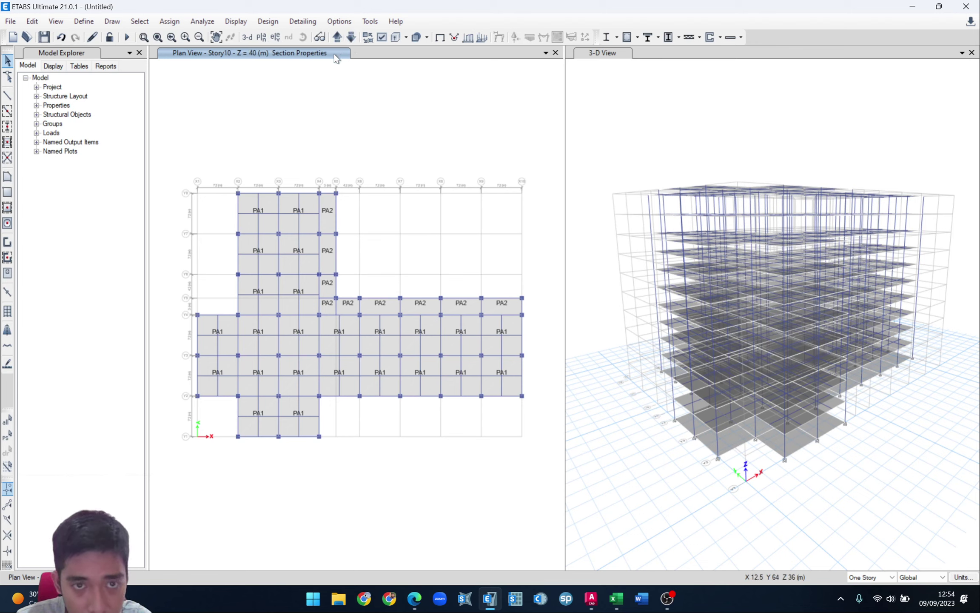
- In the story data, set Master Story to No for Story10 and to Yes for Story9
right_click(317, 93)
click(299, 97)
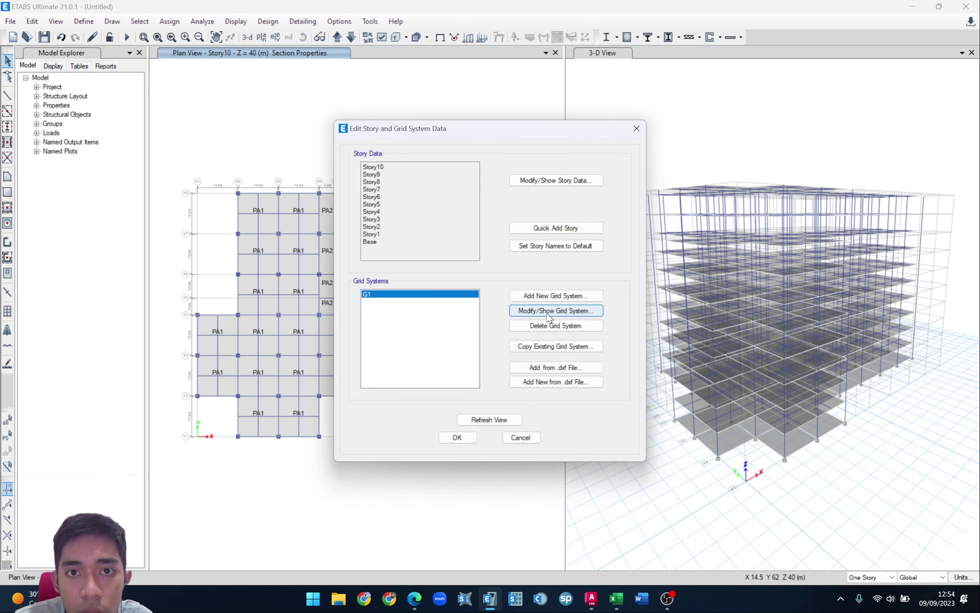
click(552, 182)
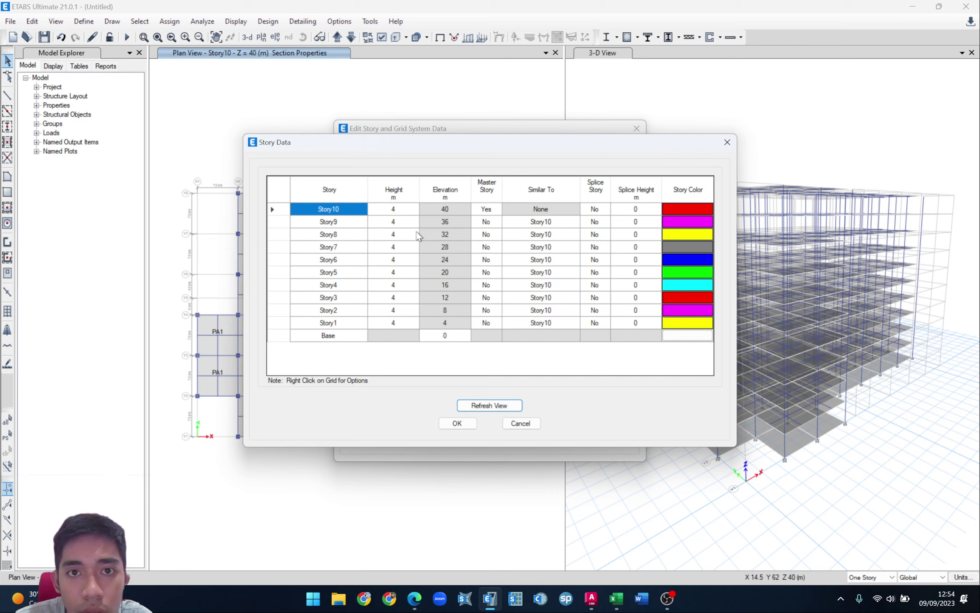
click(495, 209)
click(497, 209)
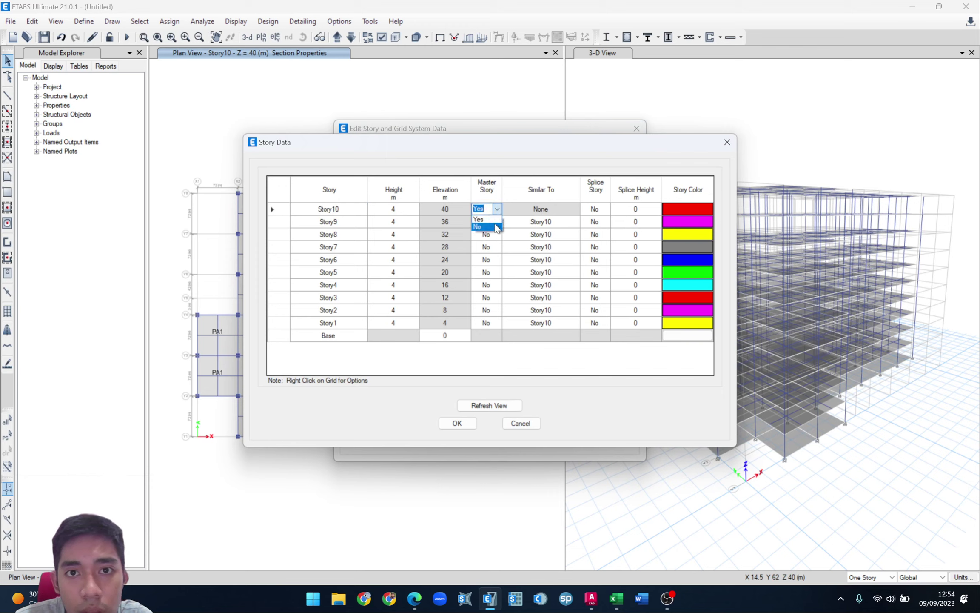
click(496, 226)
click(490, 221)
click(497, 221)
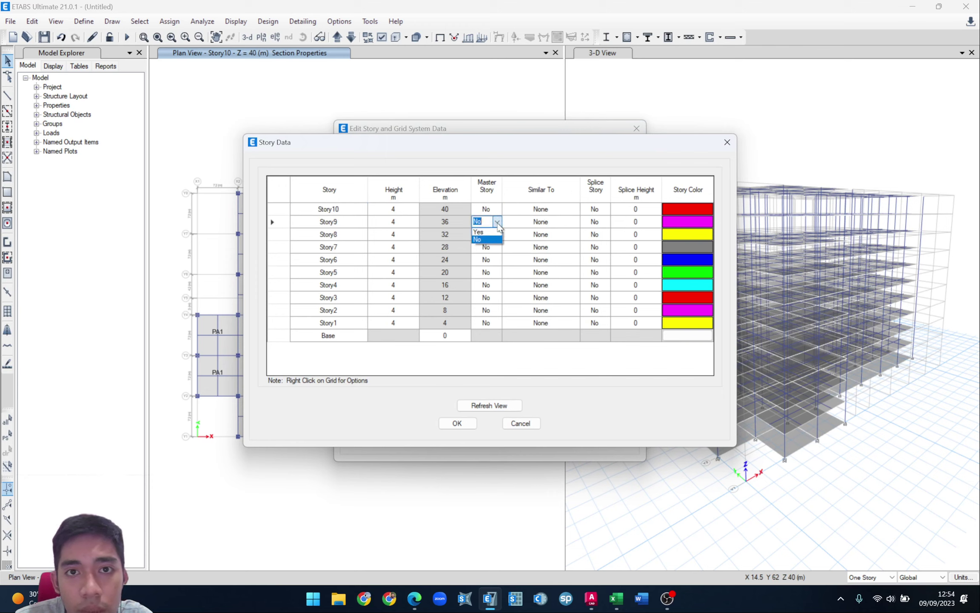
click(489, 231)
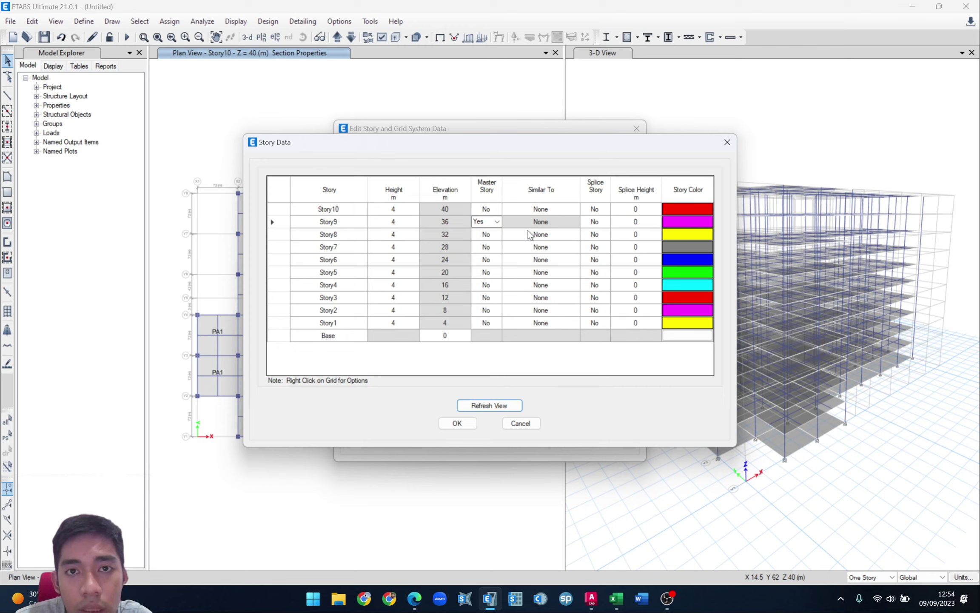
- Make Story8, Story7, Story6 and Story5 similar to Story9 in the story data
click(529, 234)
click(576, 235)
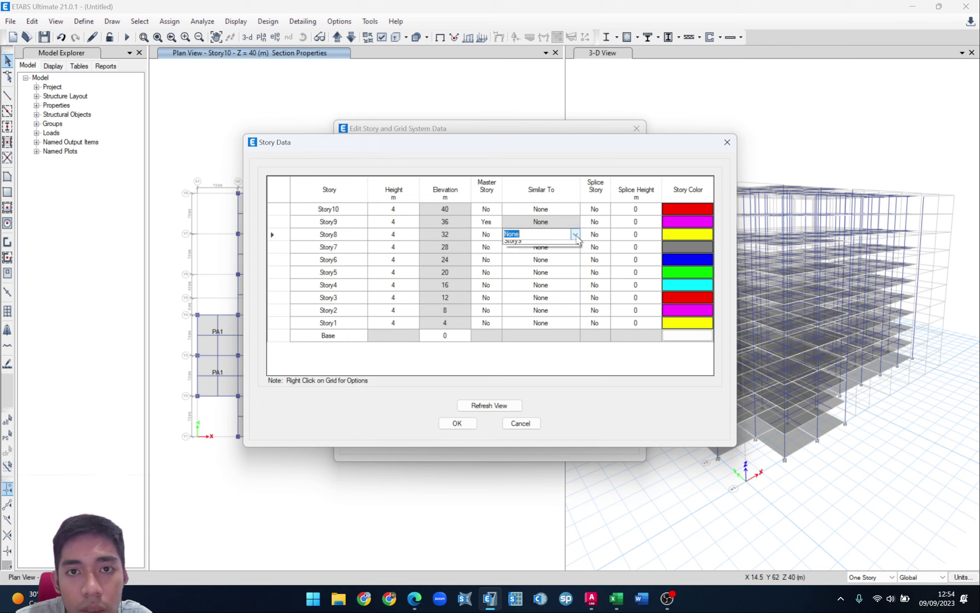
click(566, 251)
click(574, 249)
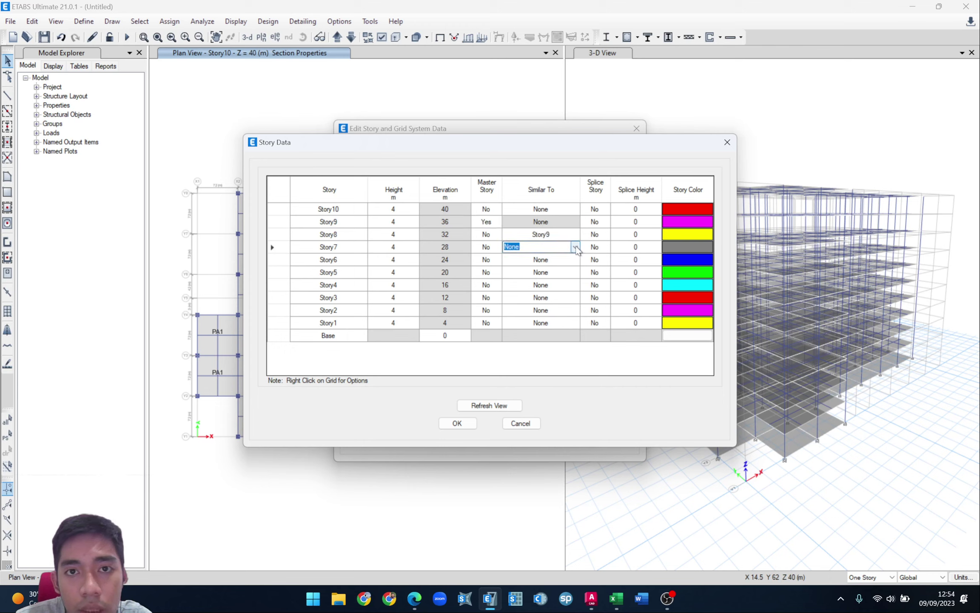
click(575, 248)
click(566, 265)
click(577, 261)
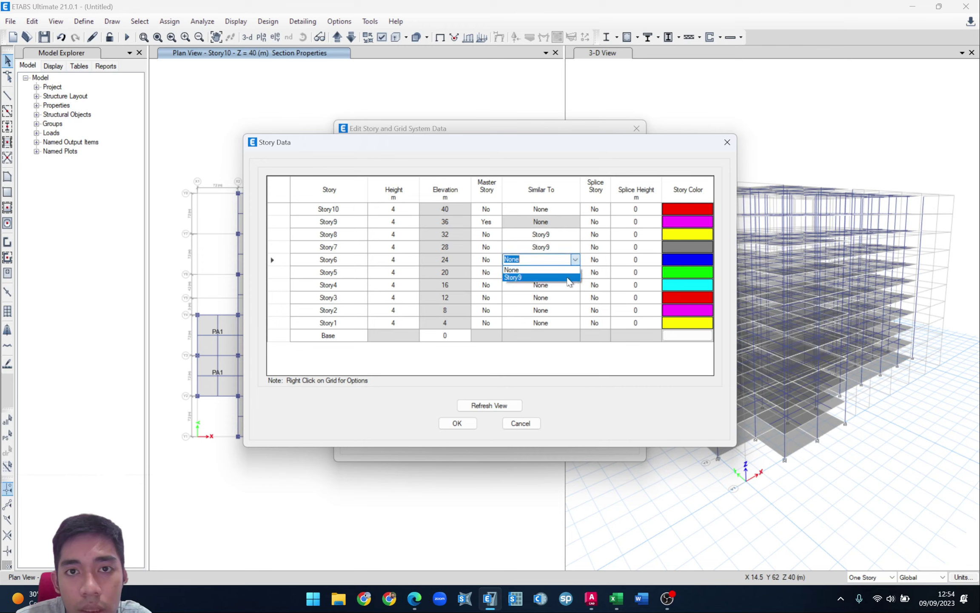
click(566, 278)
click(576, 273)
click(575, 273)
click(562, 290)
- Make Story4, Story3, Story2 and Story1 similar to Story9 and apply the story data to the model
click(564, 284)
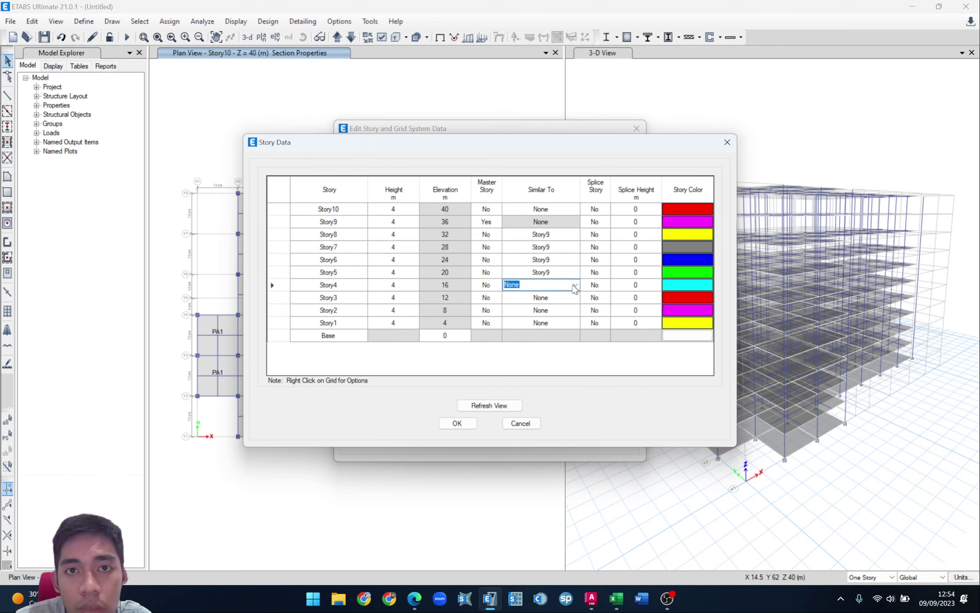
click(575, 285)
click(557, 295)
click(563, 297)
click(576, 298)
click(566, 308)
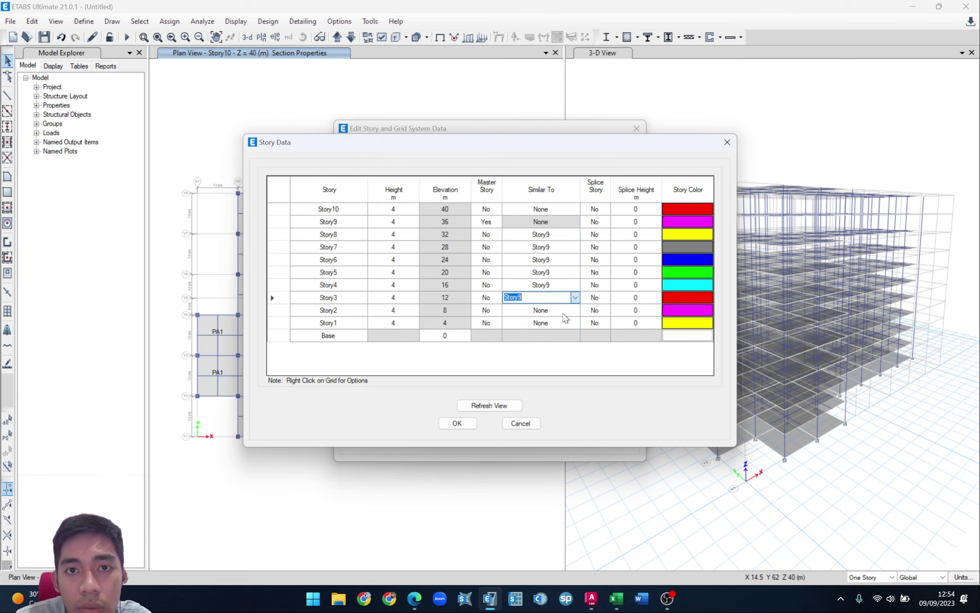
click(563, 310)
click(575, 310)
click(566, 321)
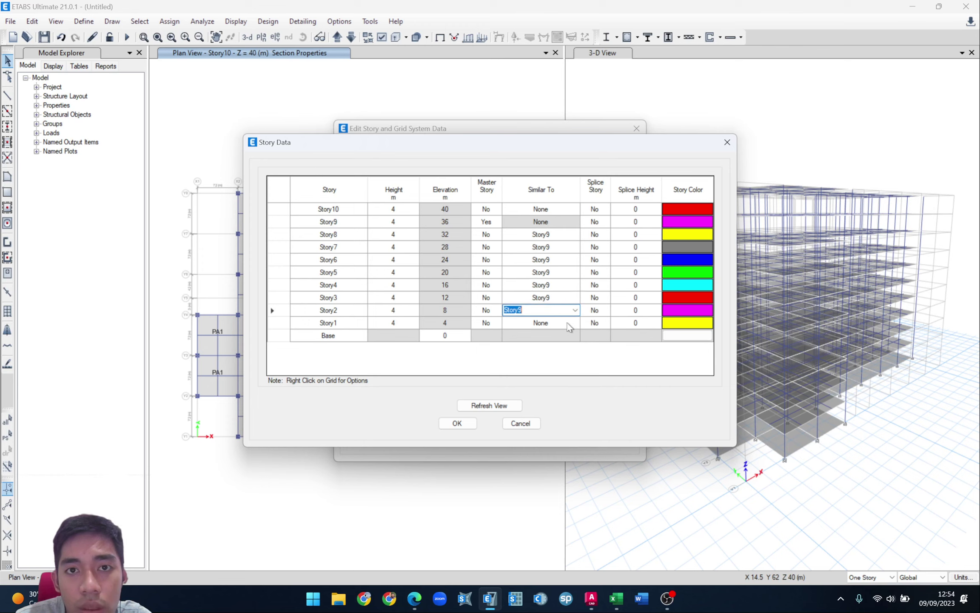
click(569, 327)
click(575, 322)
click(555, 343)
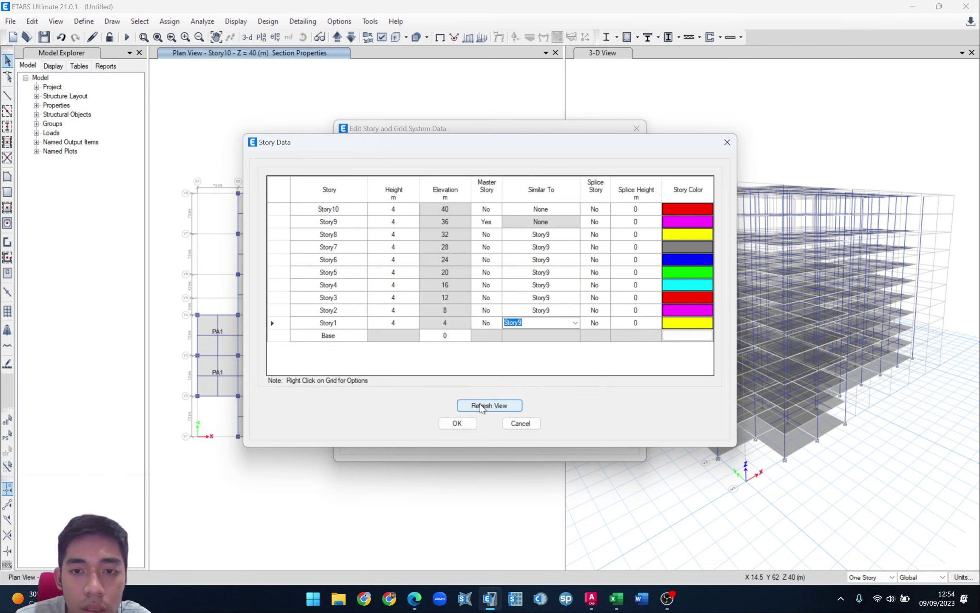
click(462, 424)
click(457, 437)
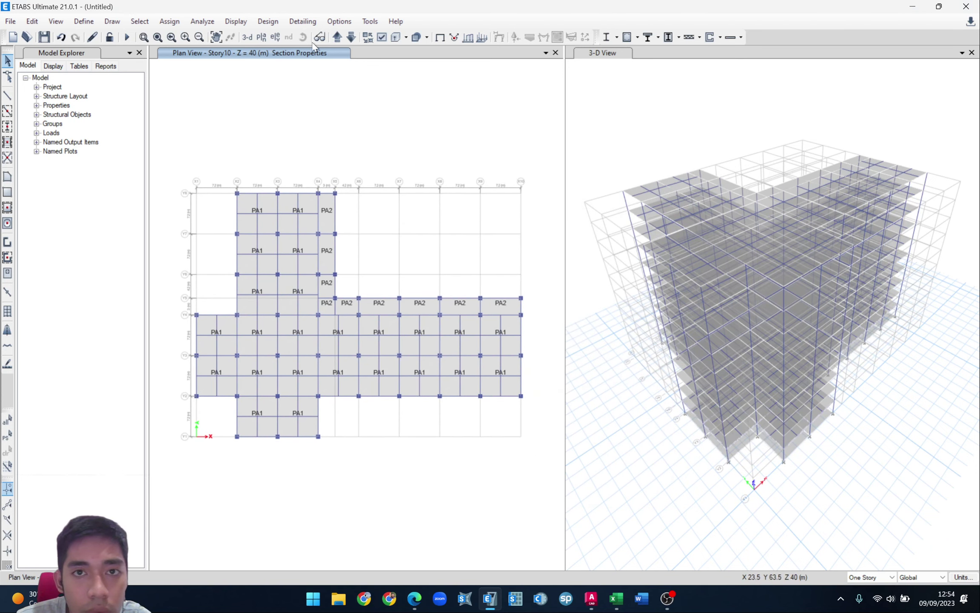
click(339, 21)
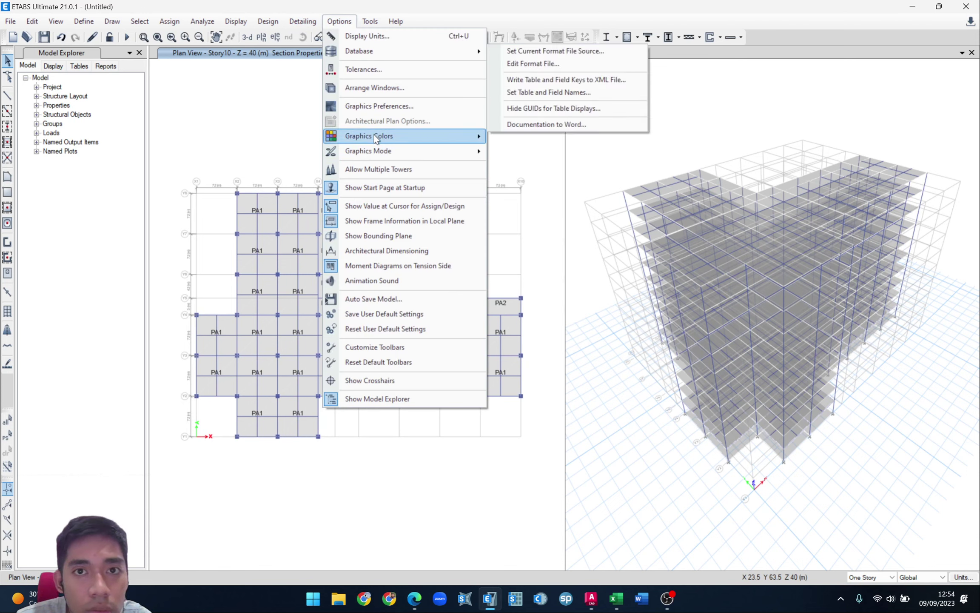
mouse_move(383, 151)
click(532, 123)
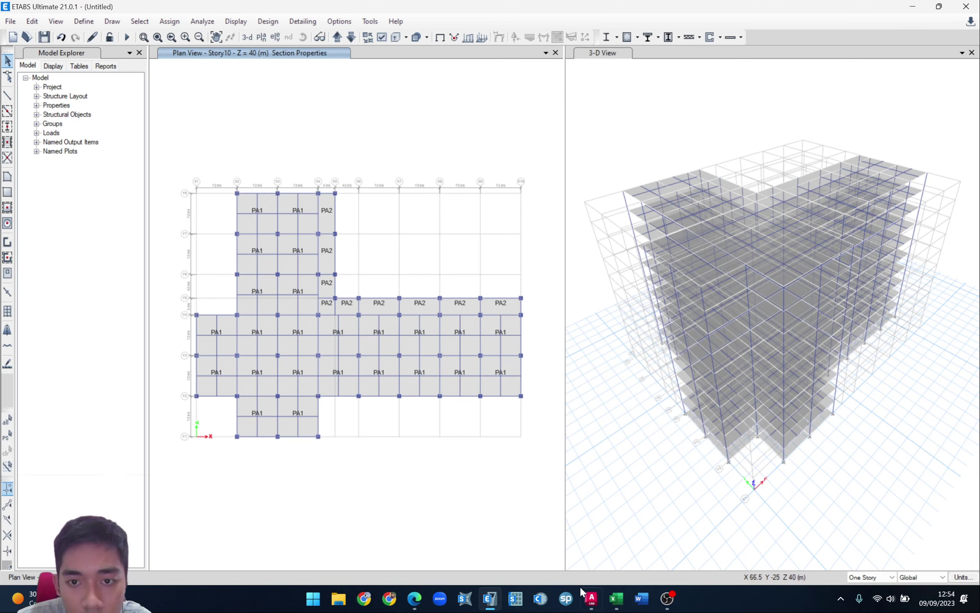
- Compare the stair opening and beam spacing between grids X9 and X10 in the AutoCAD floor plan with the ETABS Story10 plan
click(592, 598)
scroll(786, 407, up, 2)
scroll(782, 407, down, 2)
middle_drag(768, 407, 686, 365)
middle_drag(439, 283, 455, 361)
key(alt+Tab)
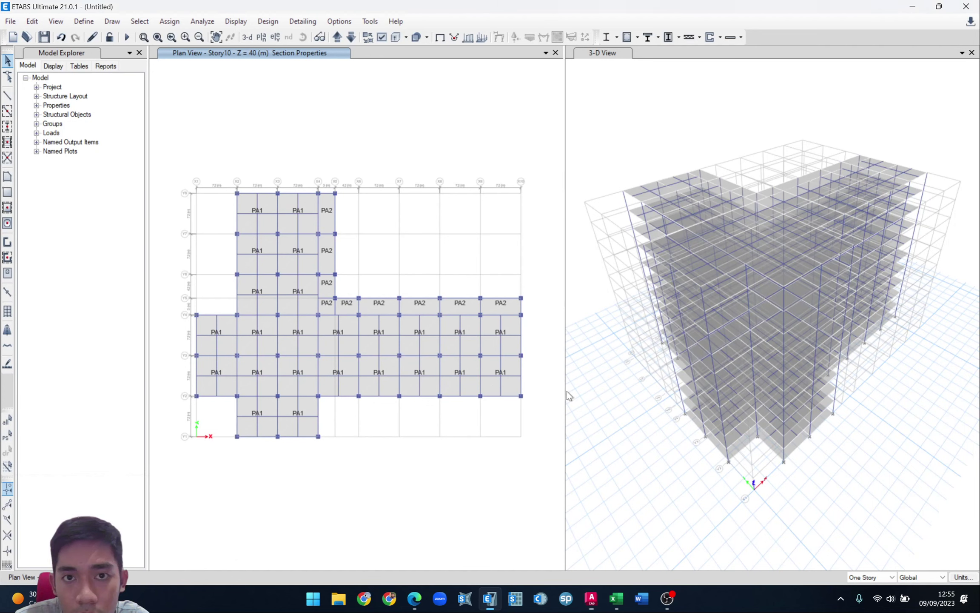
scroll(504, 393, up, 3)
key(alt+Tab)
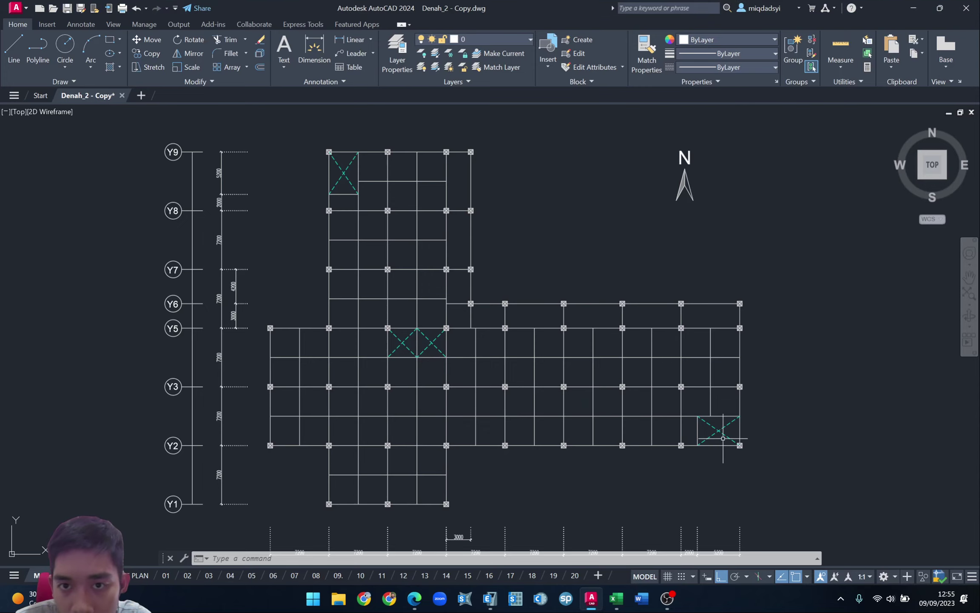
middle_drag(707, 468, 624, 339)
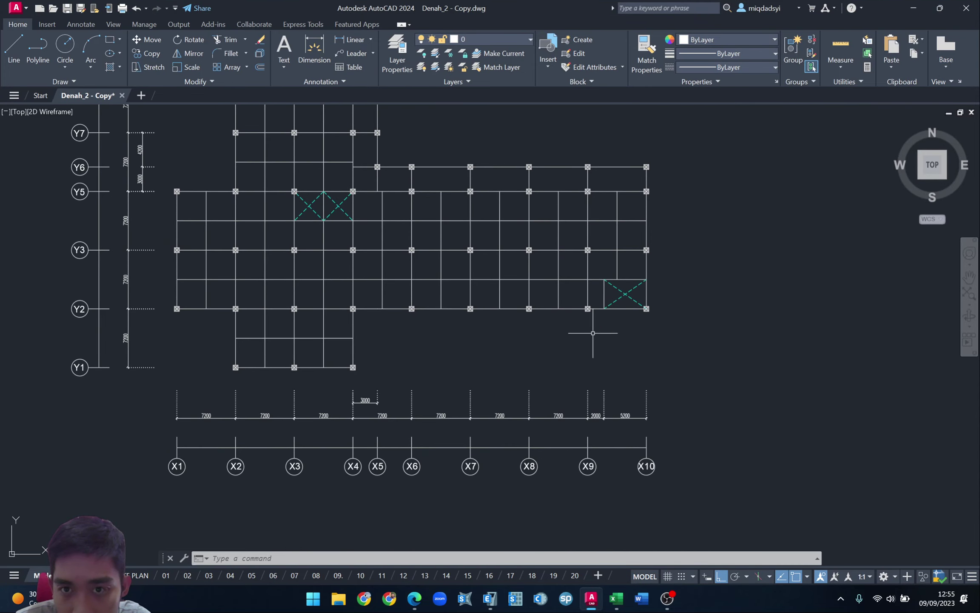
scroll(623, 285, up, 1)
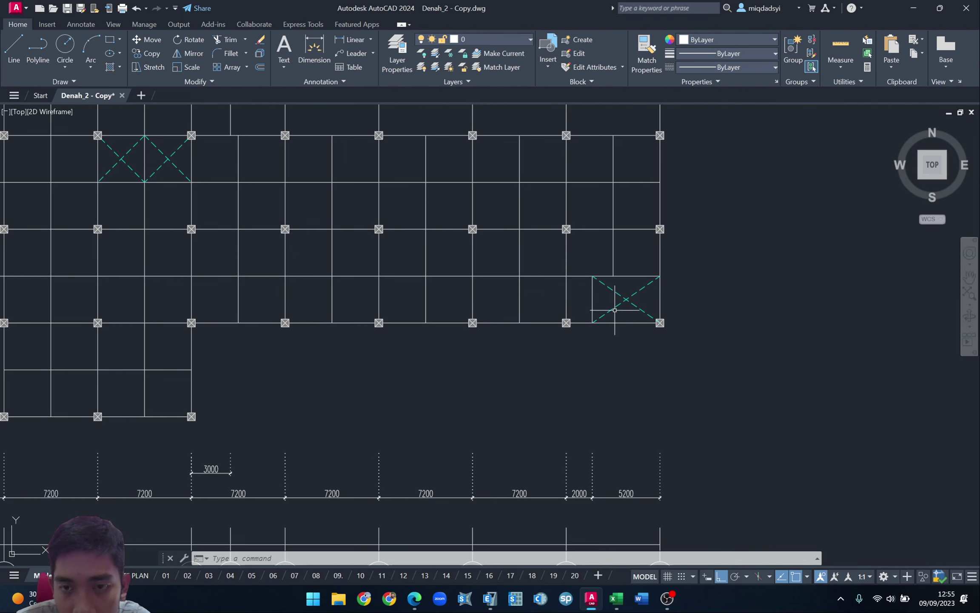
key(alt+Tab)
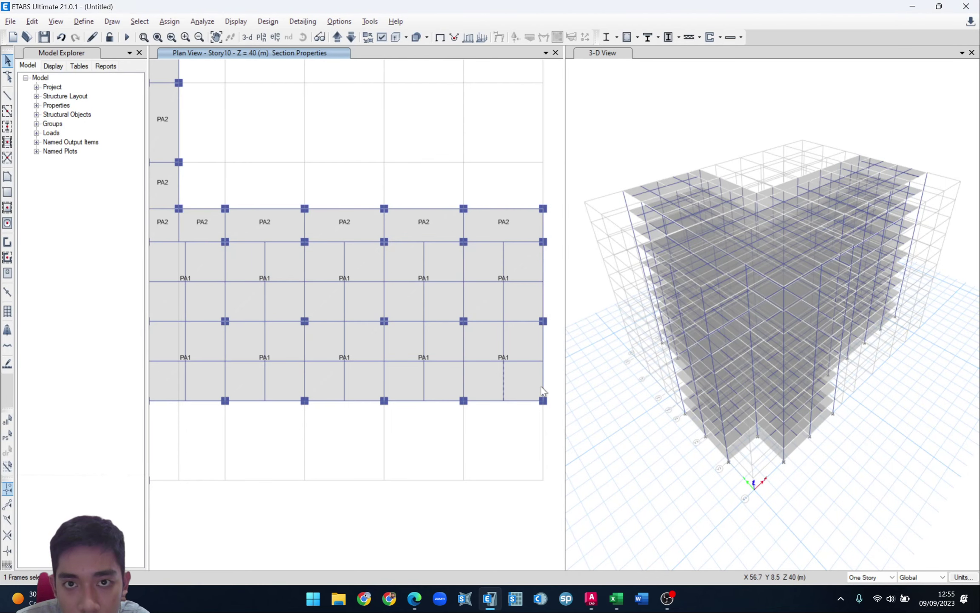
key(alt+Tab)
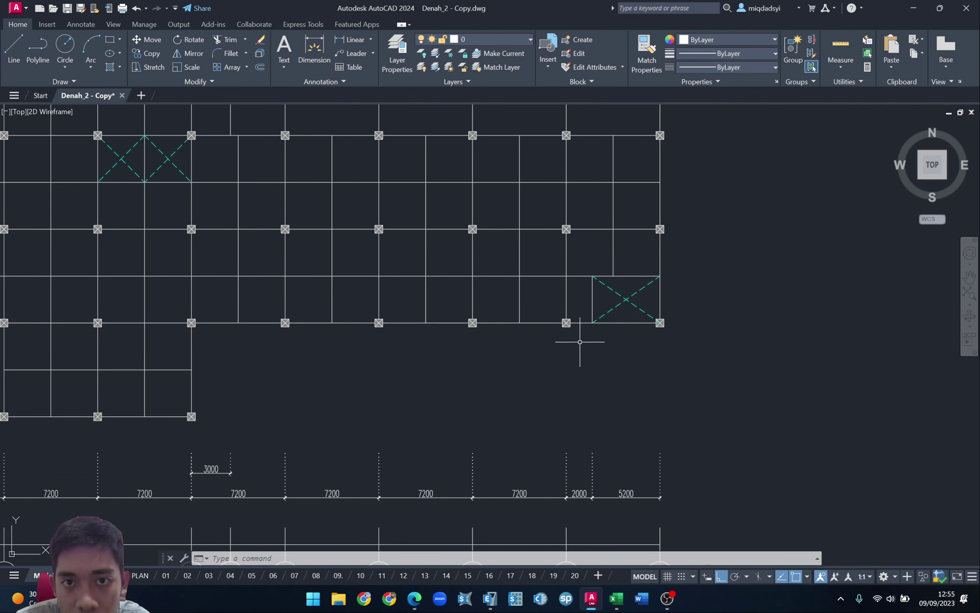
key(alt+Tab)
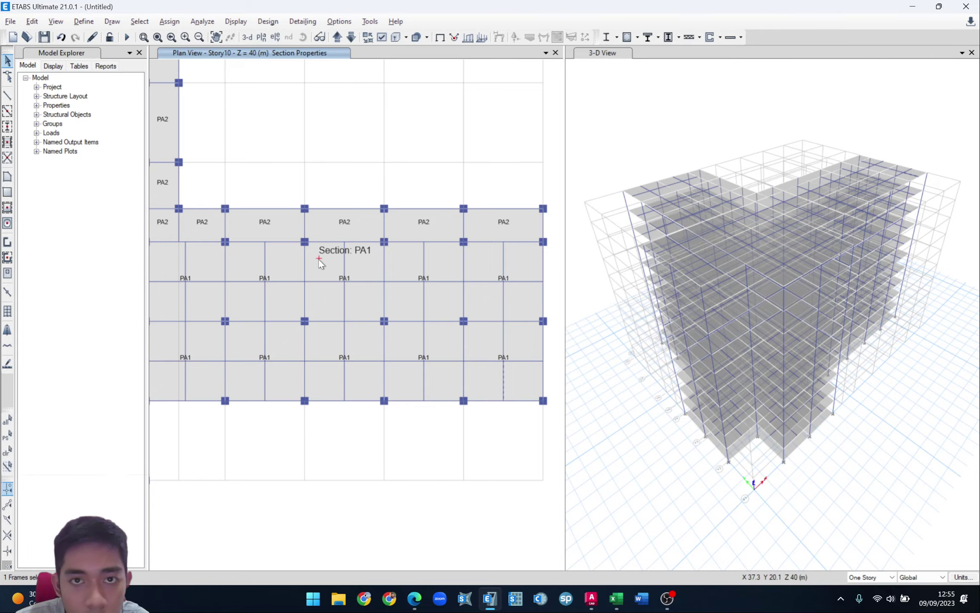
- Try selecting the short secondary beam between X9 and X10 with the story option set to All Stories, and clear the selection
shift+middle_drag(788, 382, 868, 438)
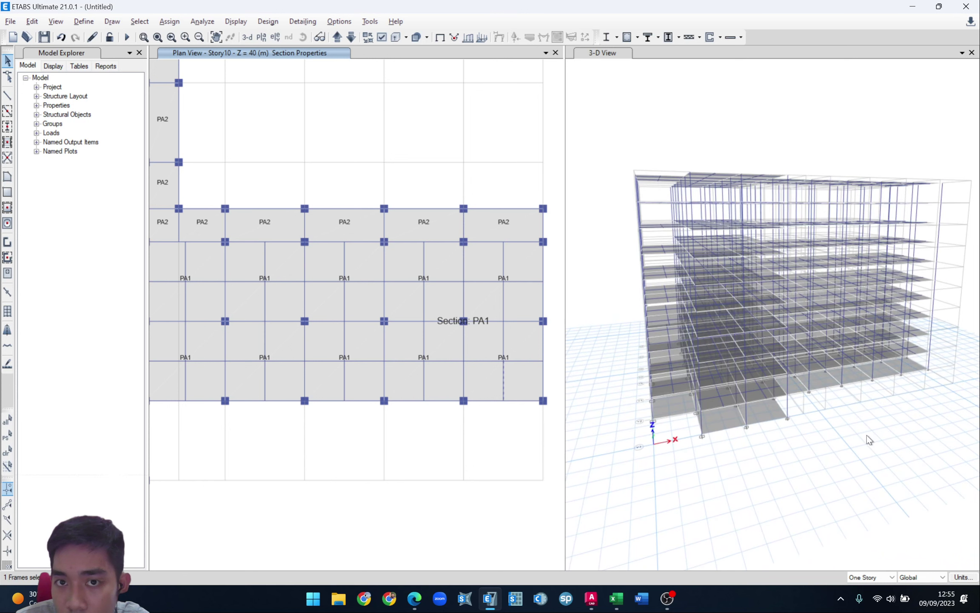
click(892, 577)
click(871, 592)
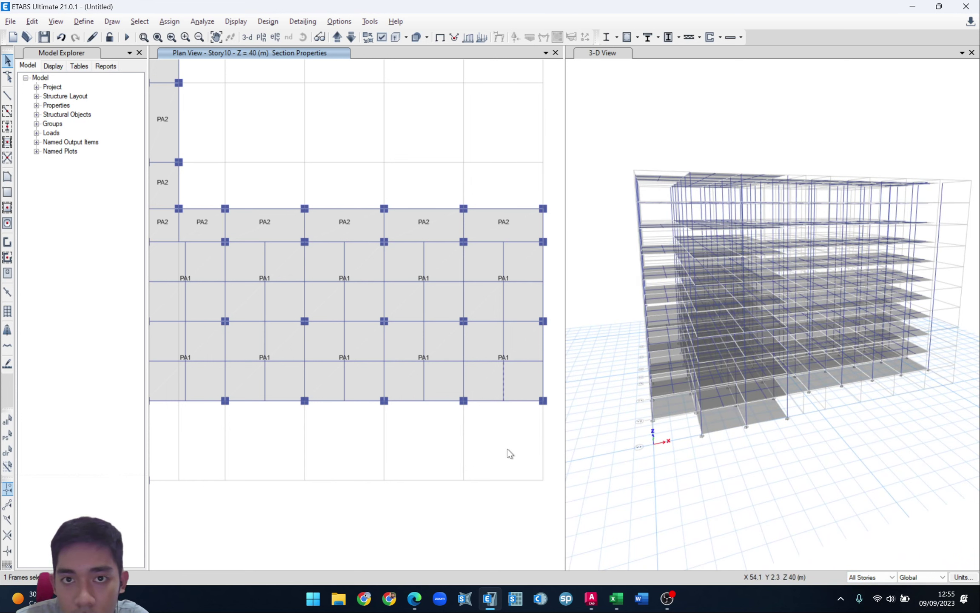
click(504, 383)
shift+middle_drag(846, 436, 805, 471)
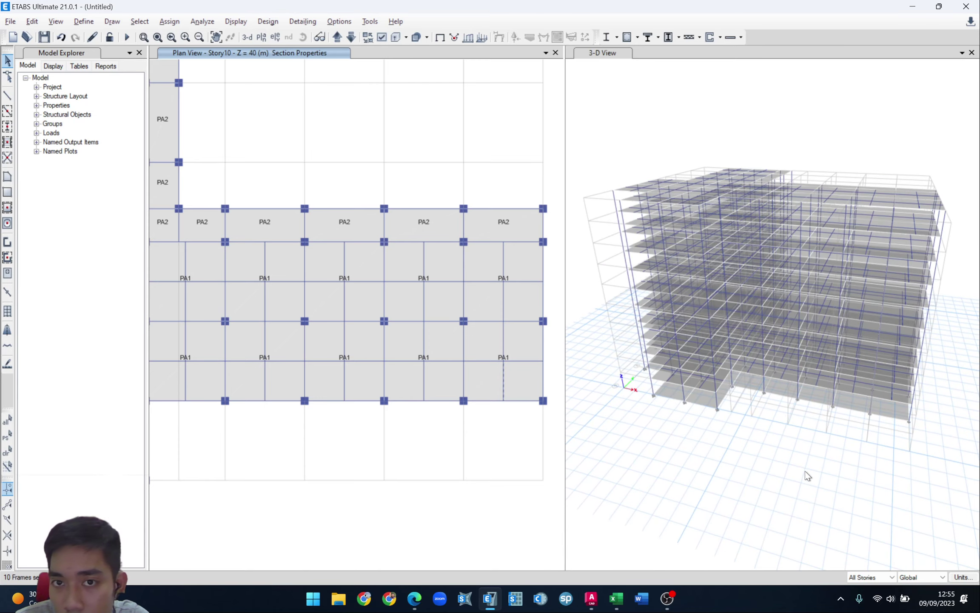
shift+middle_drag(868, 455, 814, 457)
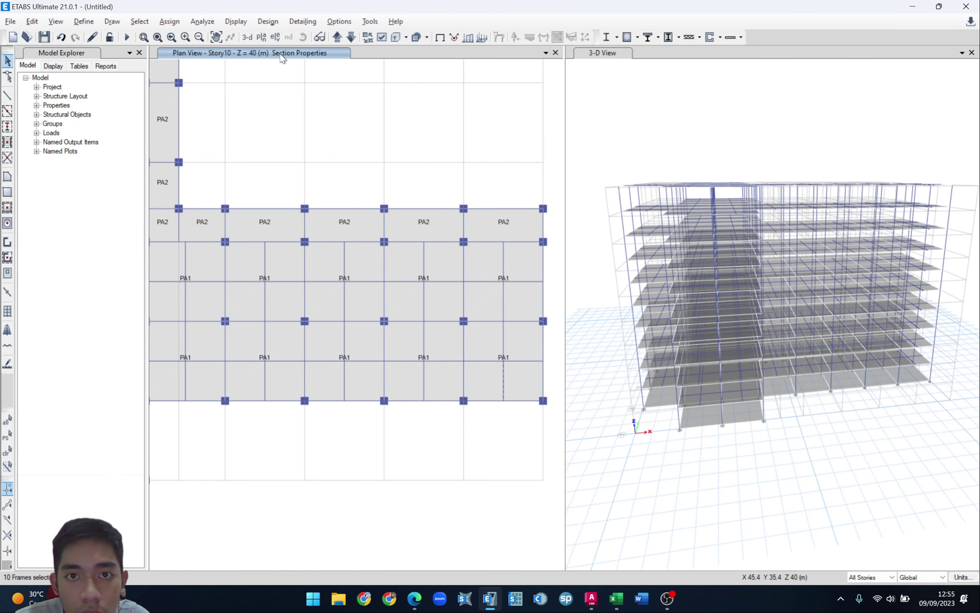
key(Escape)
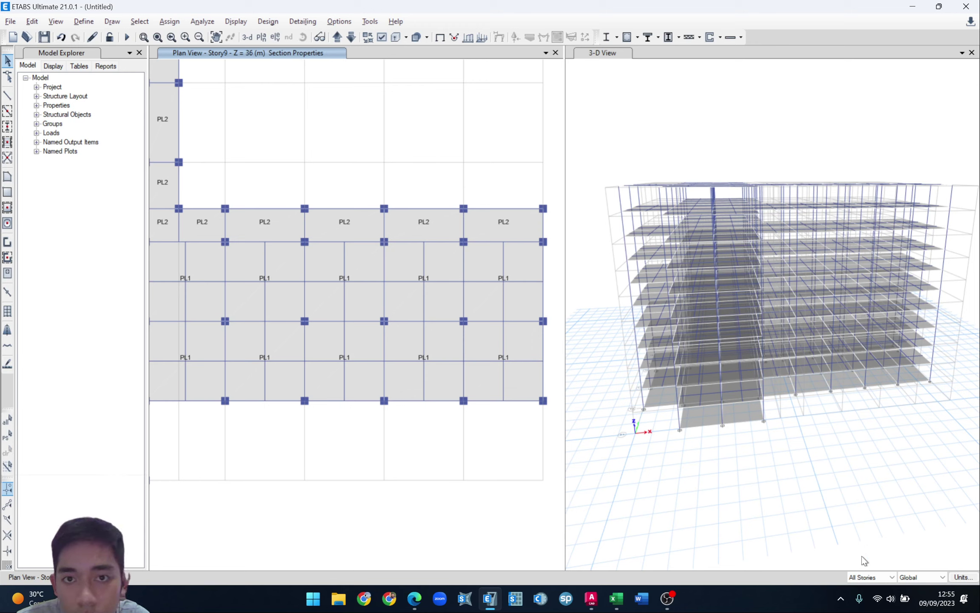
- Set the story option to Similar Stories, select the short secondary beam between X9 and X10 on Story9, and check its selection on neighbouring stories
click(892, 578)
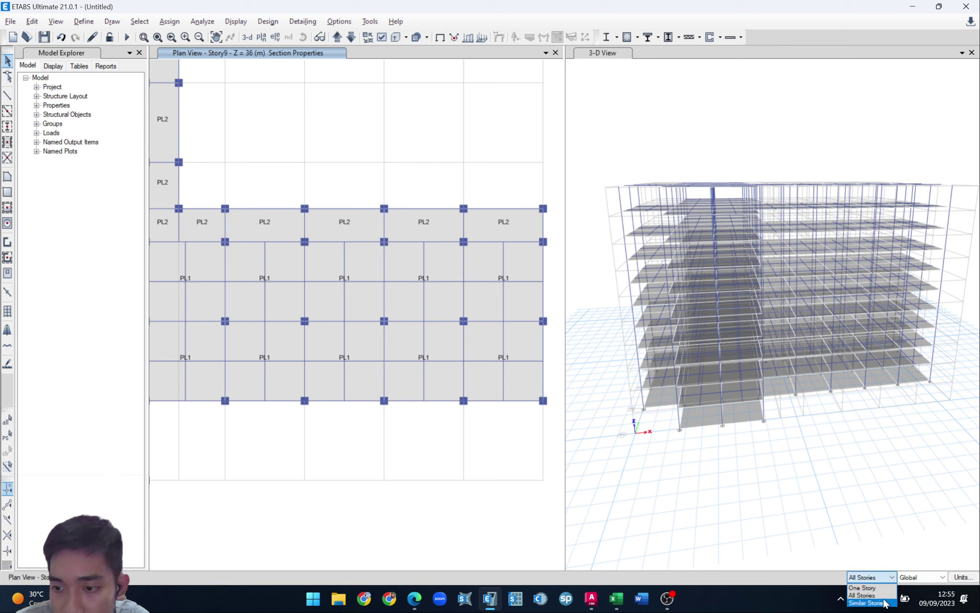
click(884, 603)
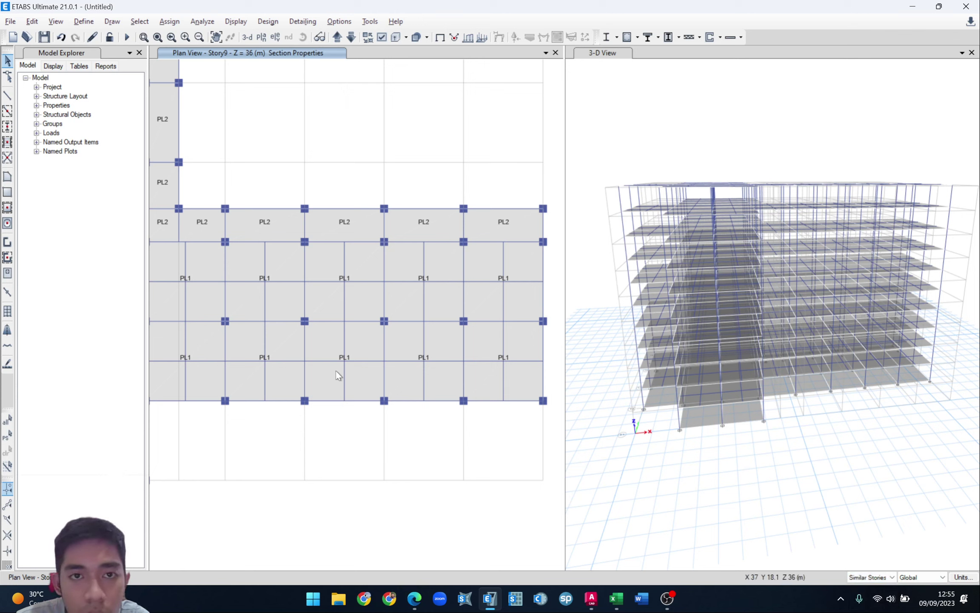
right_click(412, 502)
click(377, 503)
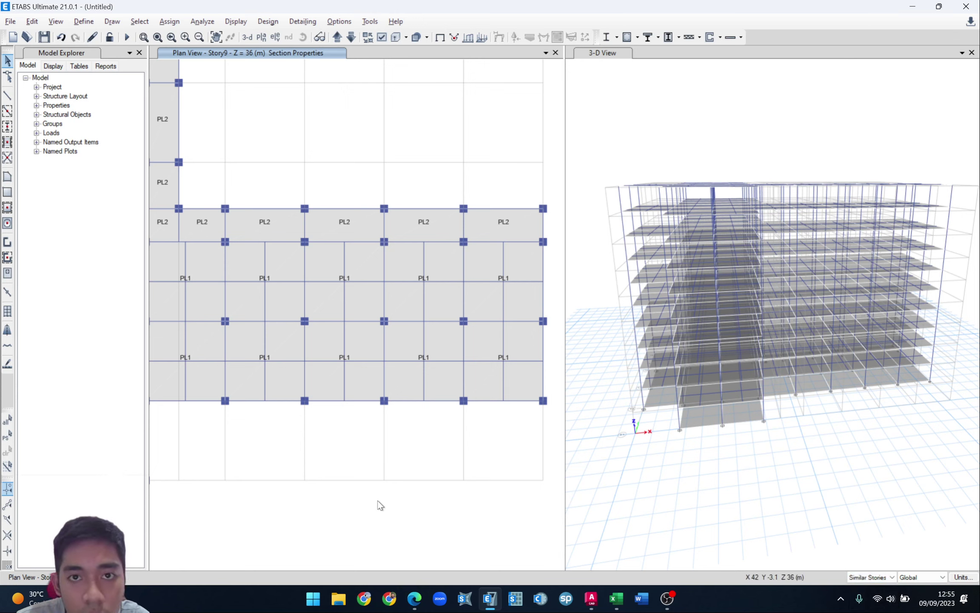
click(503, 377)
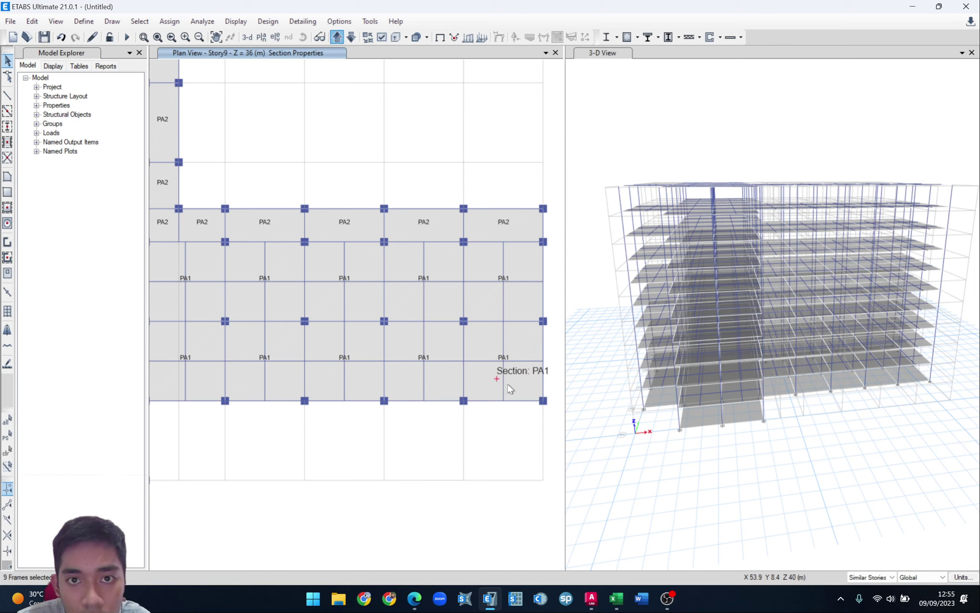
click(350, 38)
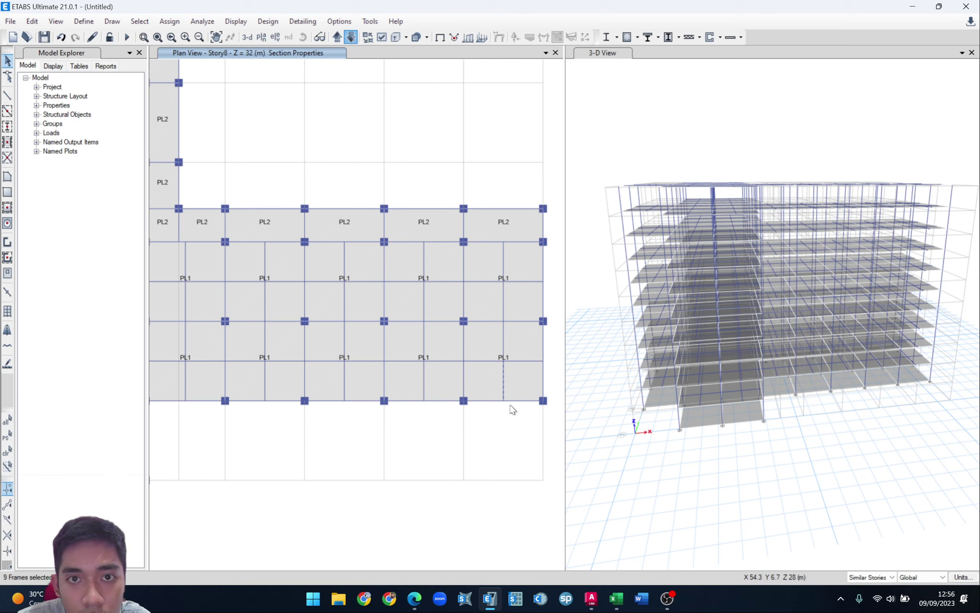
click(336, 37)
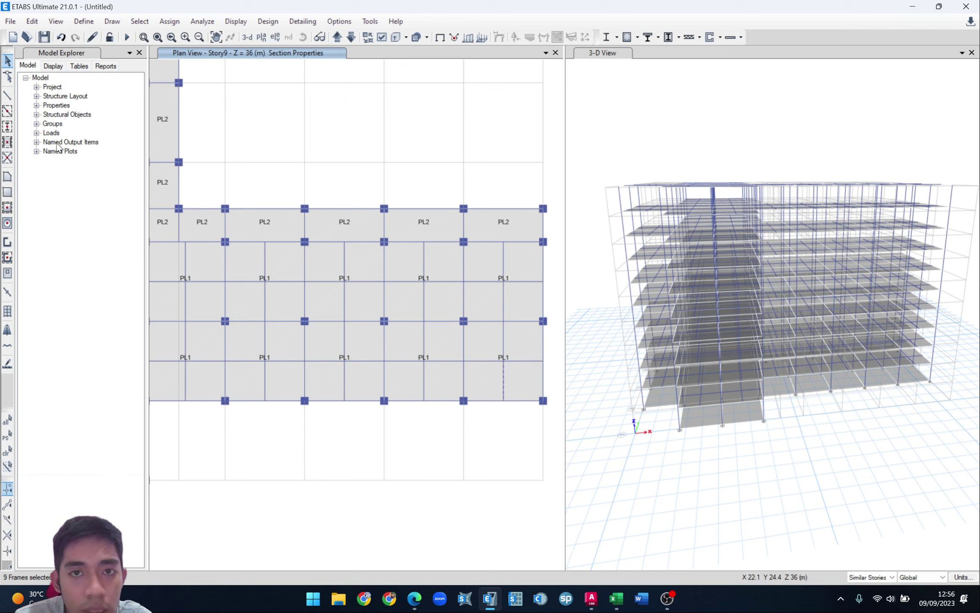
- Replicate the selected beams linearly with dx -1.6 m and dy 0, deleting the originals, and check the Story8 plan
click(32, 21)
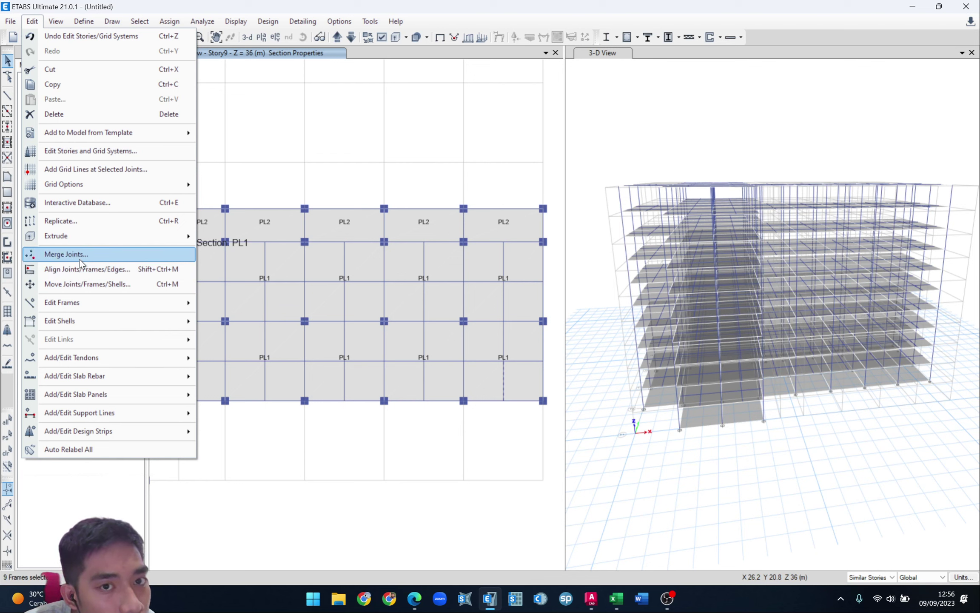
click(70, 220)
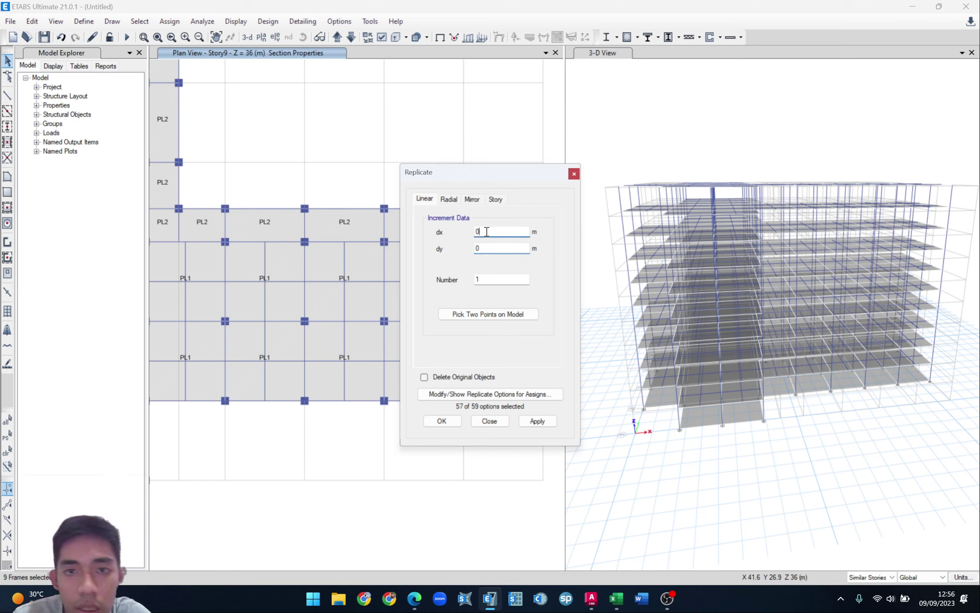
text(-1.5)
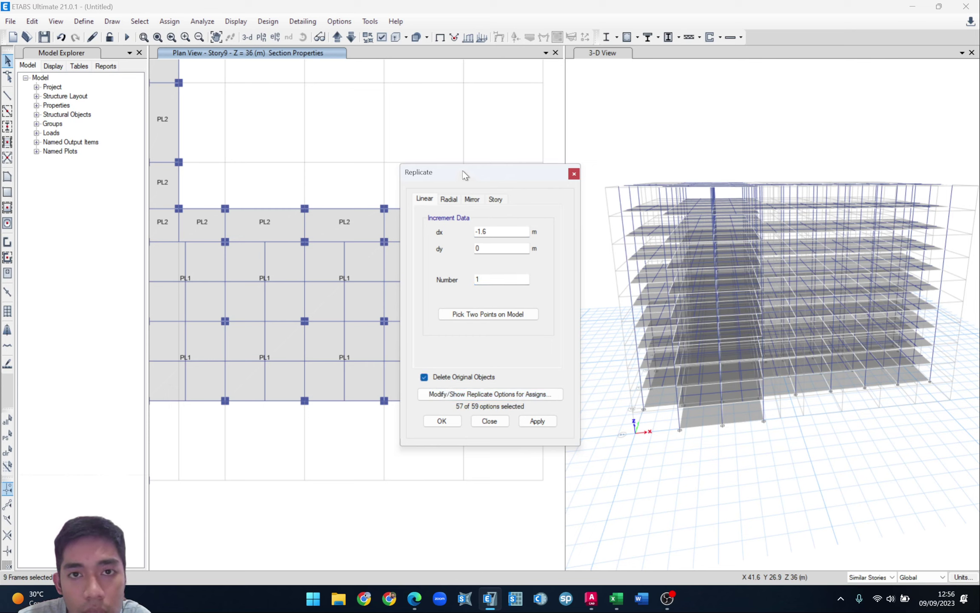
drag(462, 170, 725, 168)
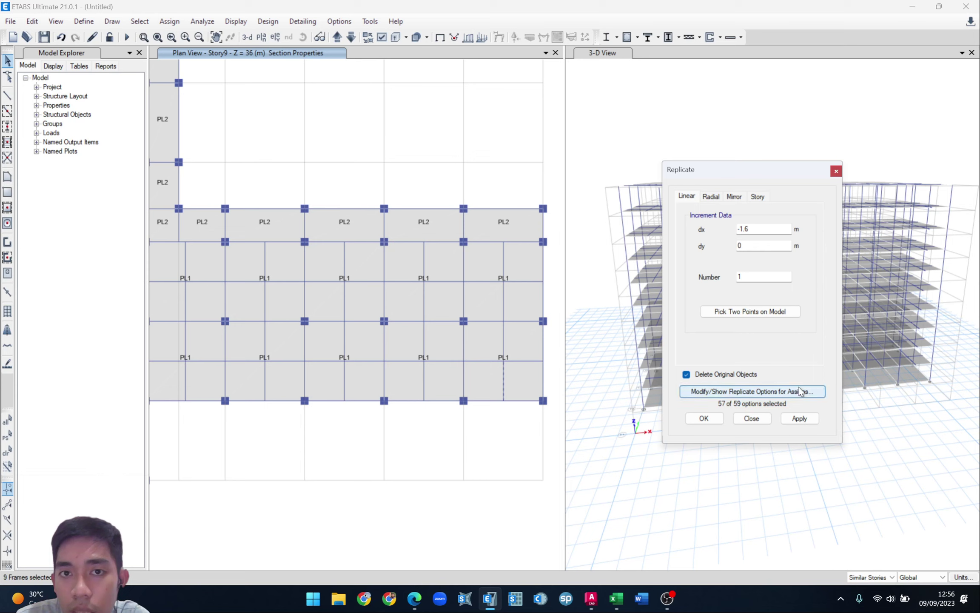
click(800, 418)
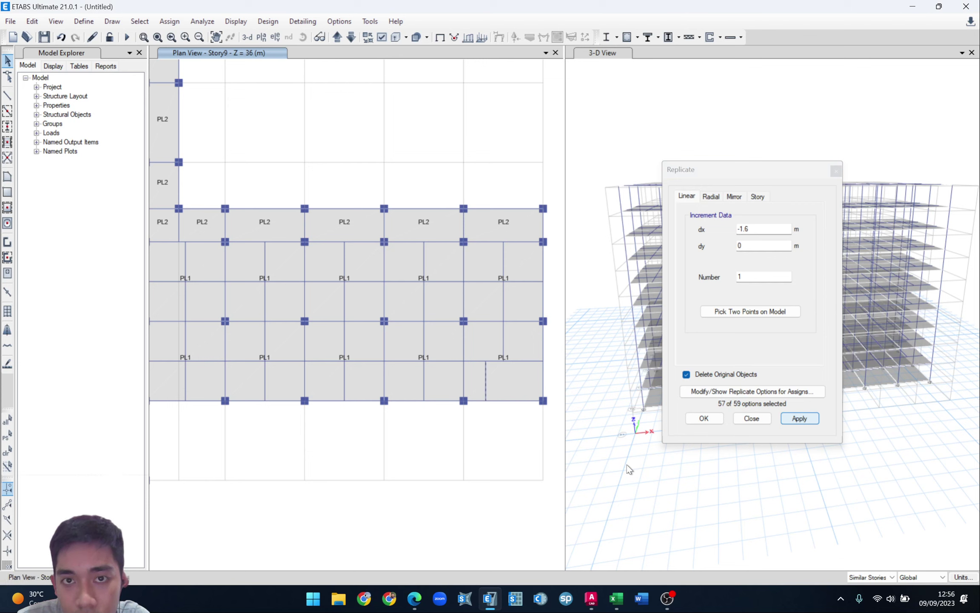
click(751, 418)
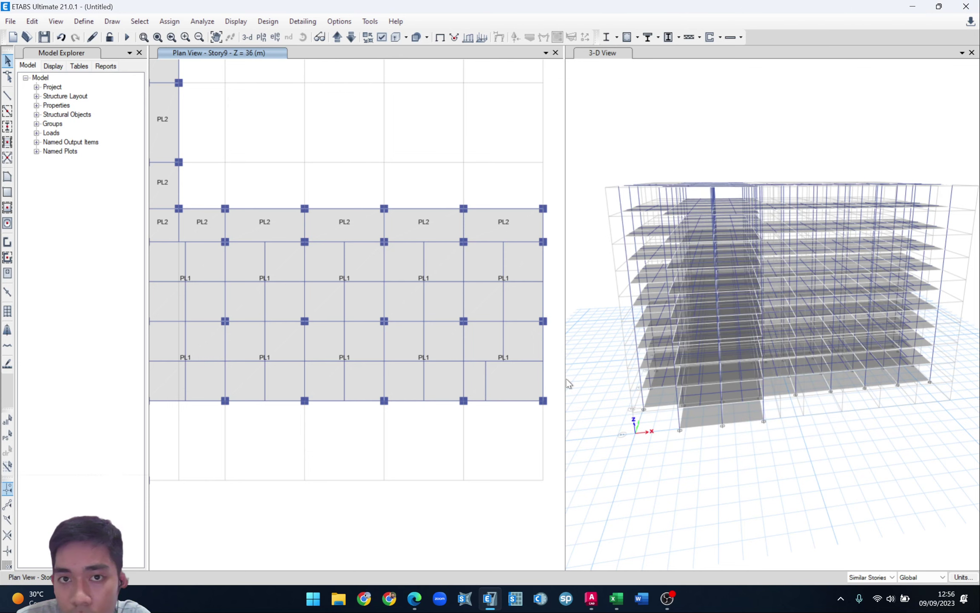
click(355, 37)
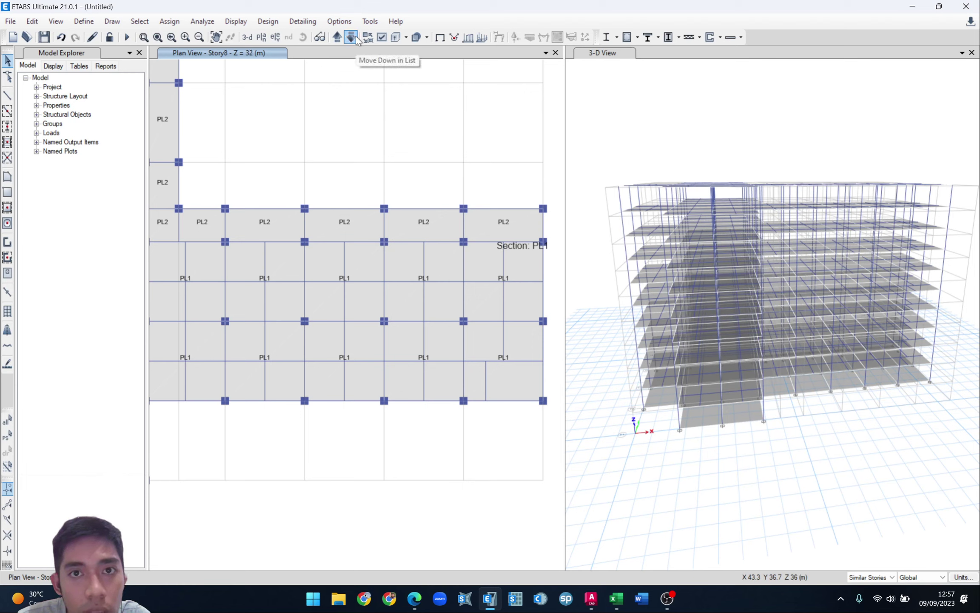
- Return to the Story9 plan and set up rectangular floor drawing with the property set to Opening
click(337, 36)
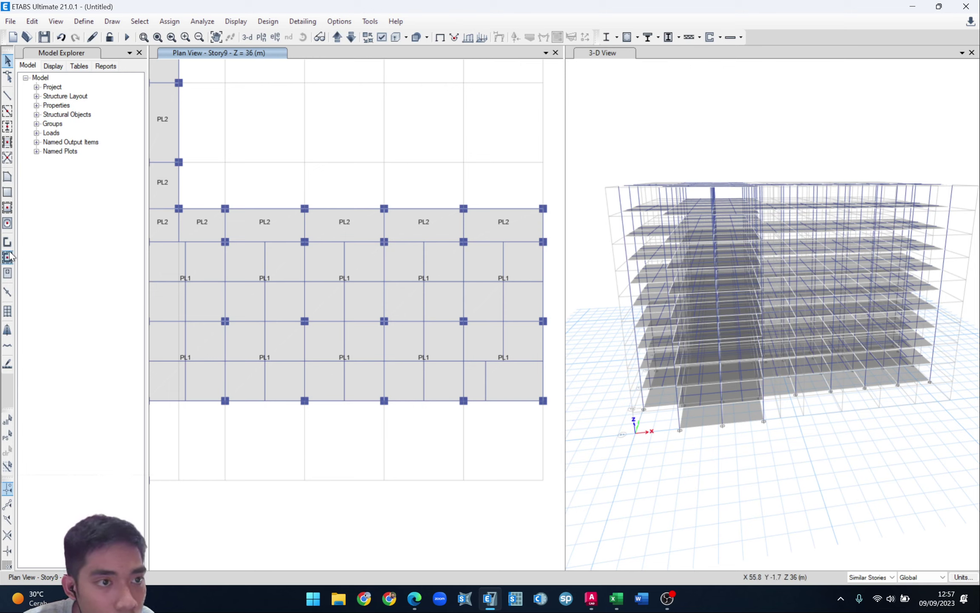
click(7, 208)
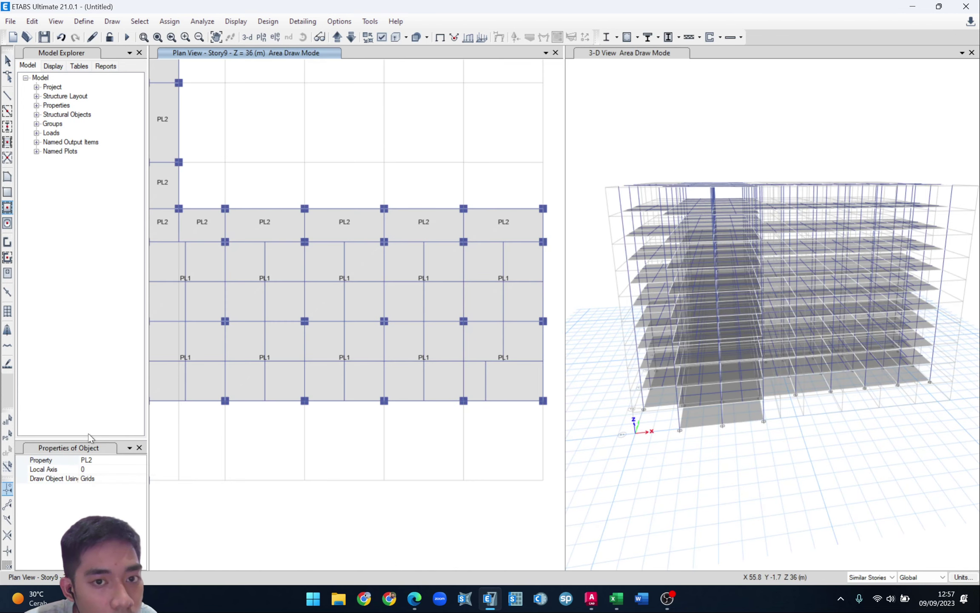
click(122, 460)
click(122, 461)
click(93, 469)
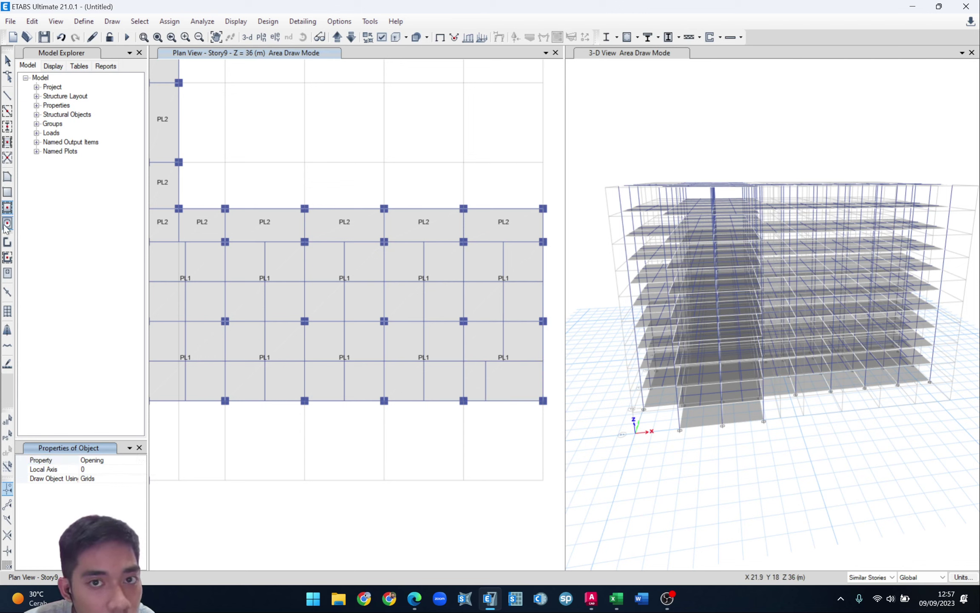
click(8, 193)
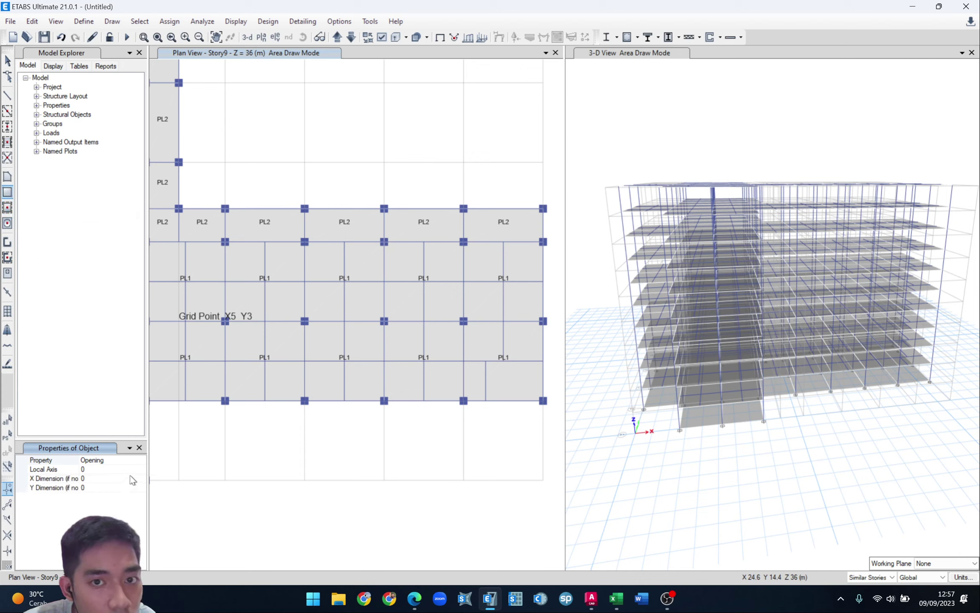
click(140, 467)
click(140, 462)
click(141, 461)
click(99, 483)
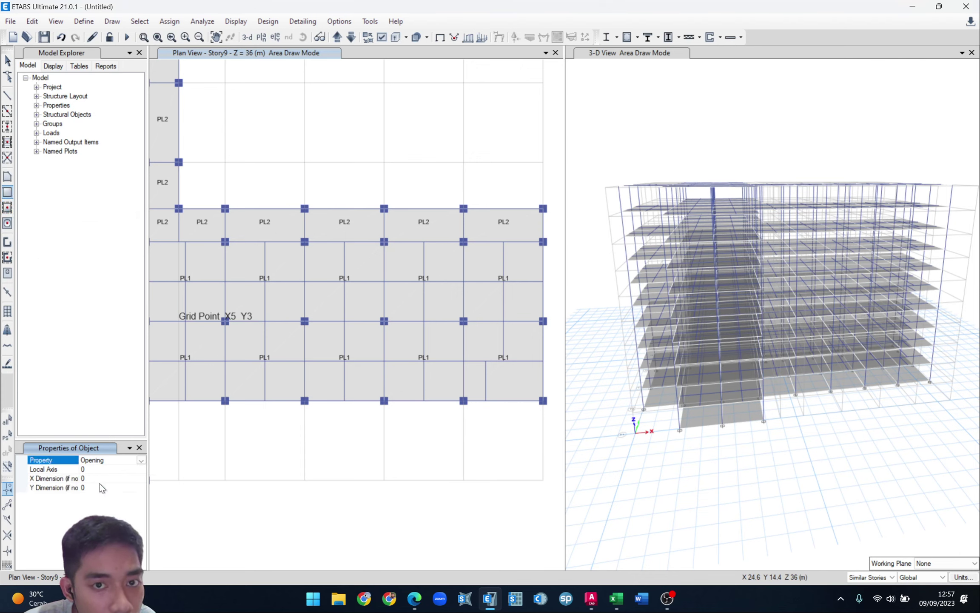
- Try drawing a 5.2 m by 3.6 m rectangular opening in the lower corner bay between X9 and X10, and undo it
click(486, 362)
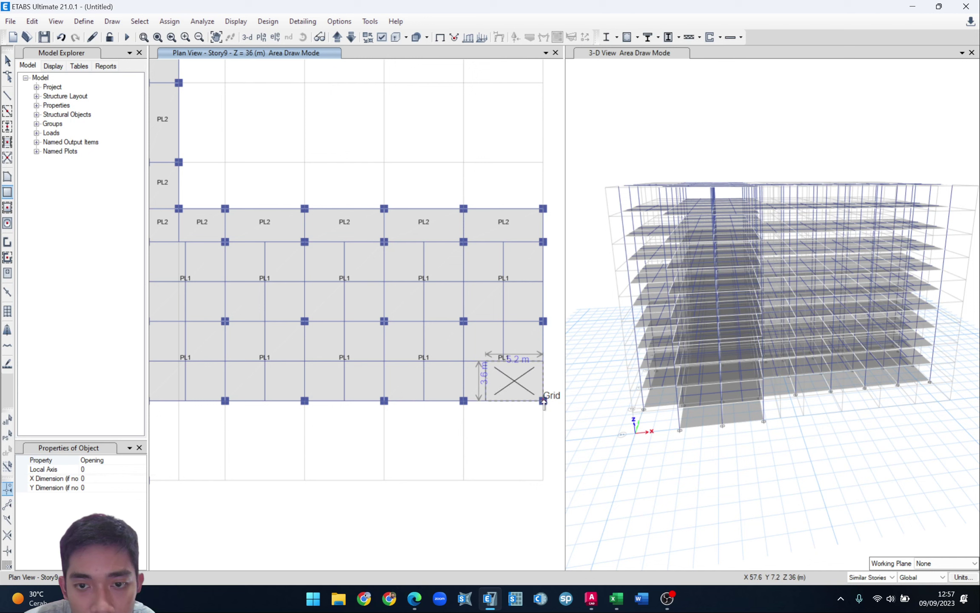
click(522, 443)
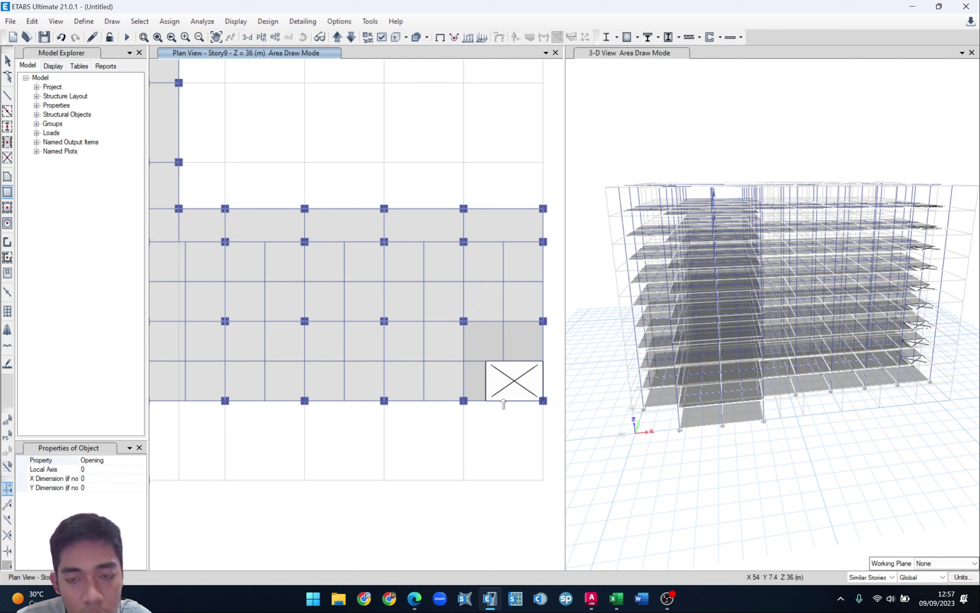
key(ctrl+z)
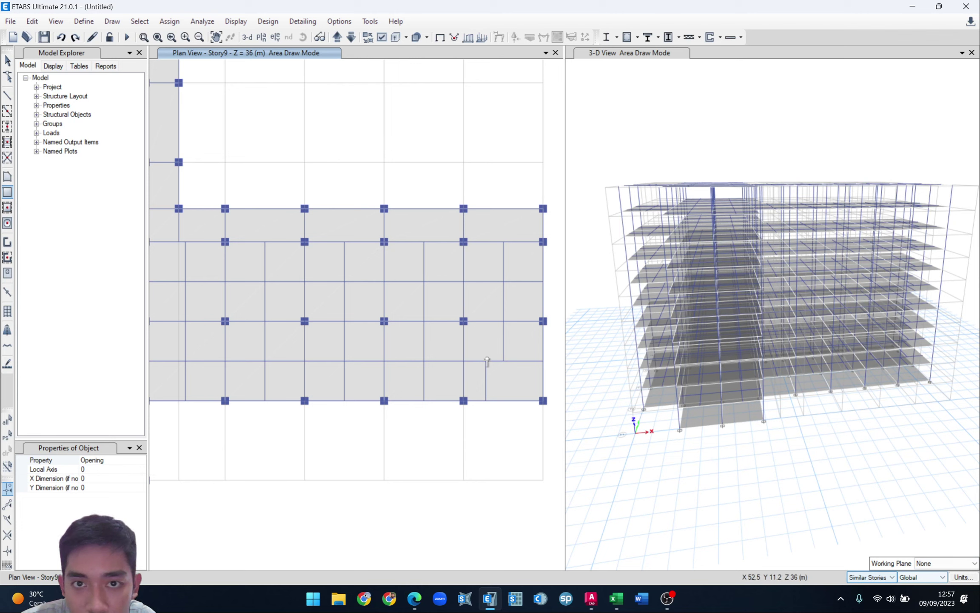
- Draw a 5.2 m by 3.6 m opening on Story9 from the shifted secondary beam's upper end to the outer corner column, with Similar Stories active
drag(486, 361, 544, 402)
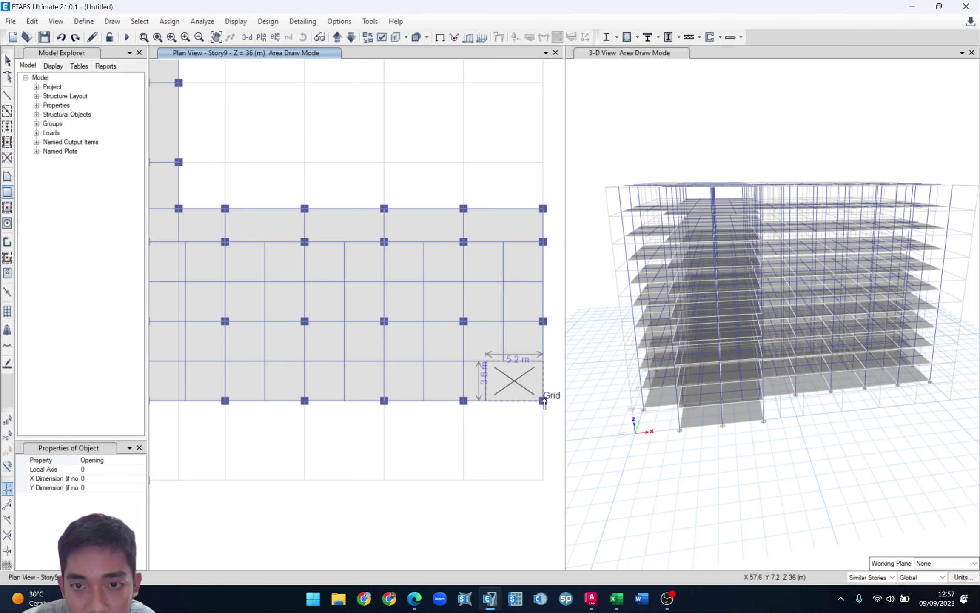
drag(544, 402, 543, 401)
key(Escape)
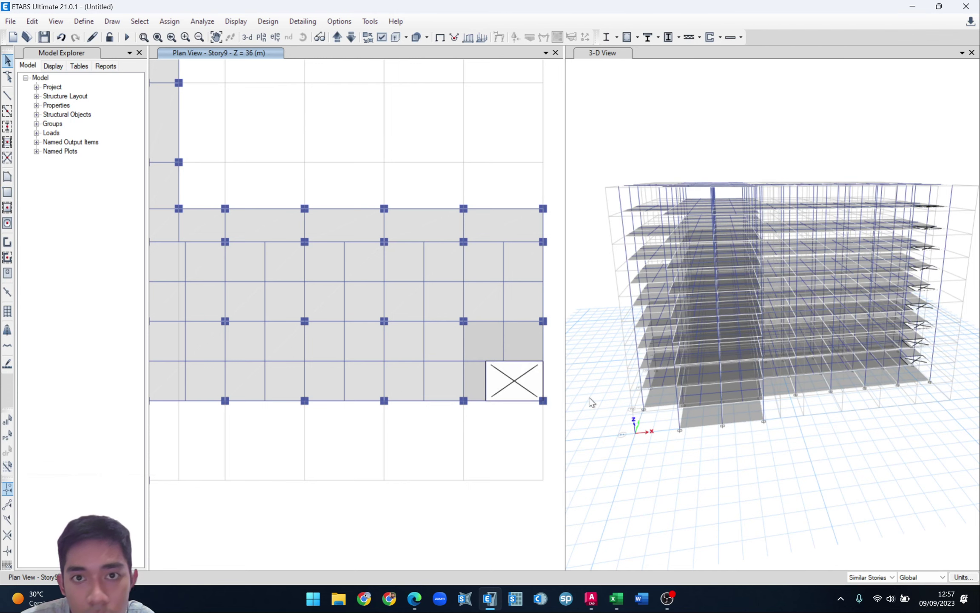
- Inspect the stacked stair openings across the stories in the 3-D view and look over the whole Story9 plan
shift+middle_drag(812, 334, 802, 404)
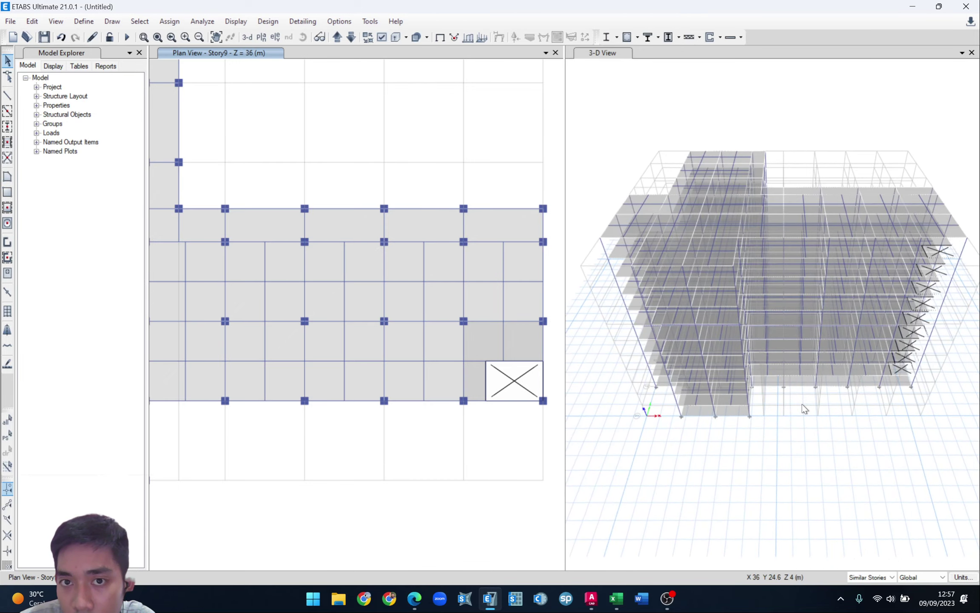
scroll(884, 281, up, 5)
middle_drag(884, 282, 661, 318)
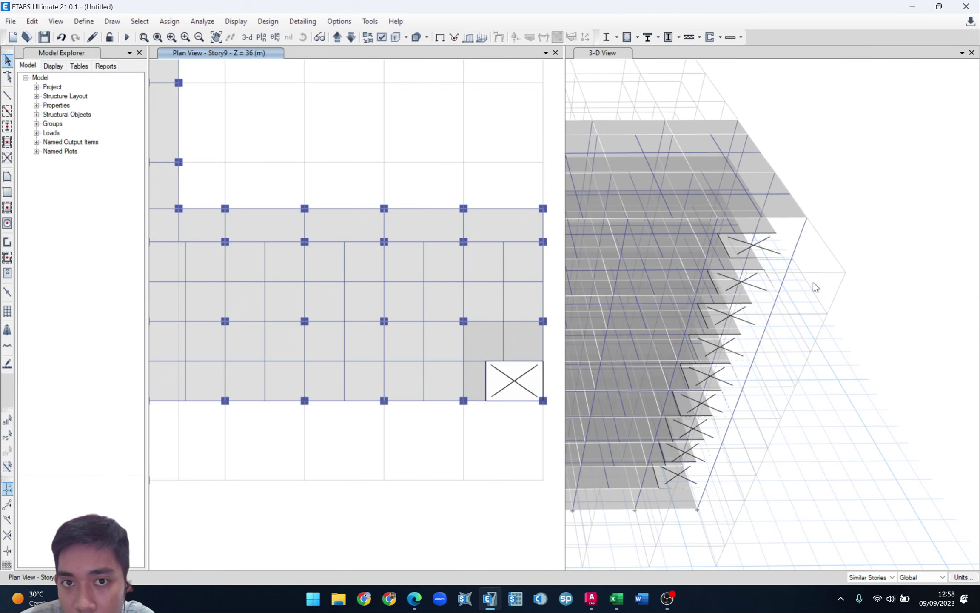
scroll(766, 299, up, 2)
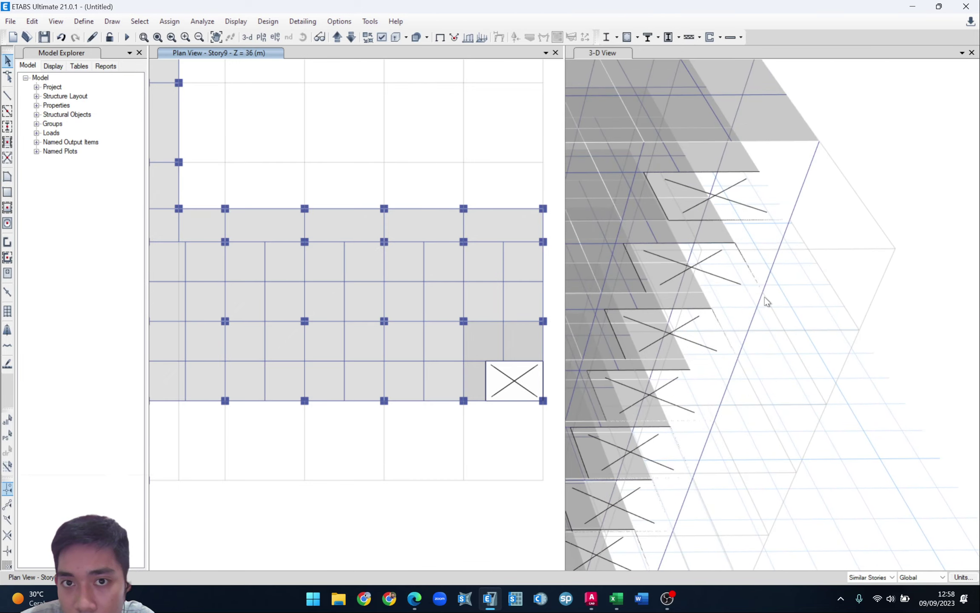
click(545, 383)
scroll(724, 332, down, 3)
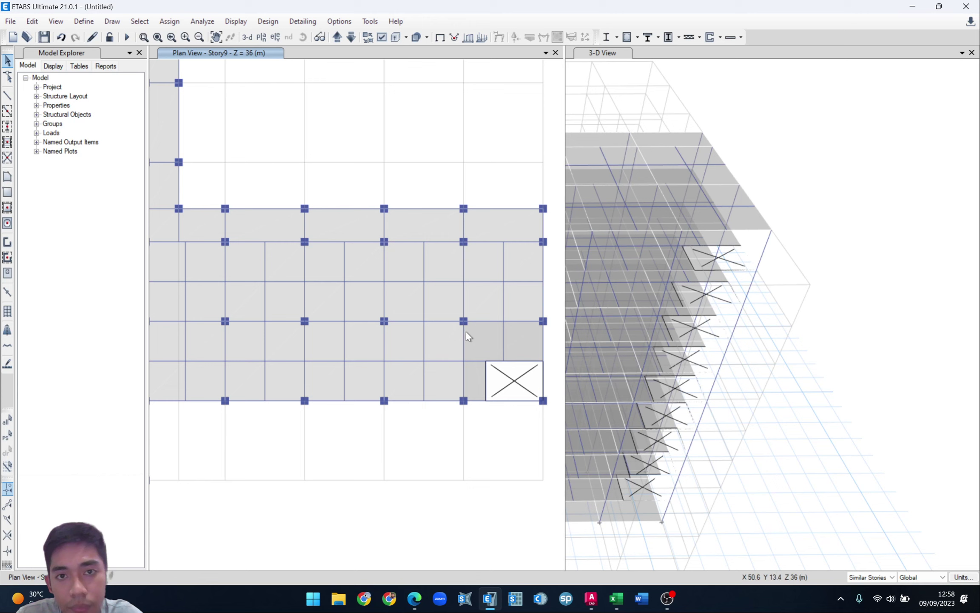
scroll(460, 331, down, 3)
scroll(759, 362, down, 5)
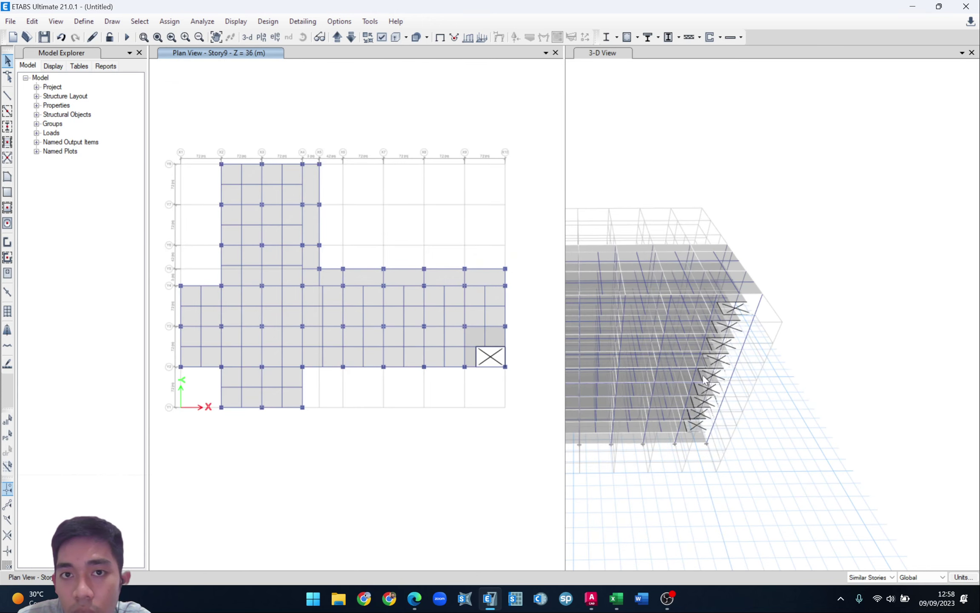
middle_drag(668, 397, 718, 413)
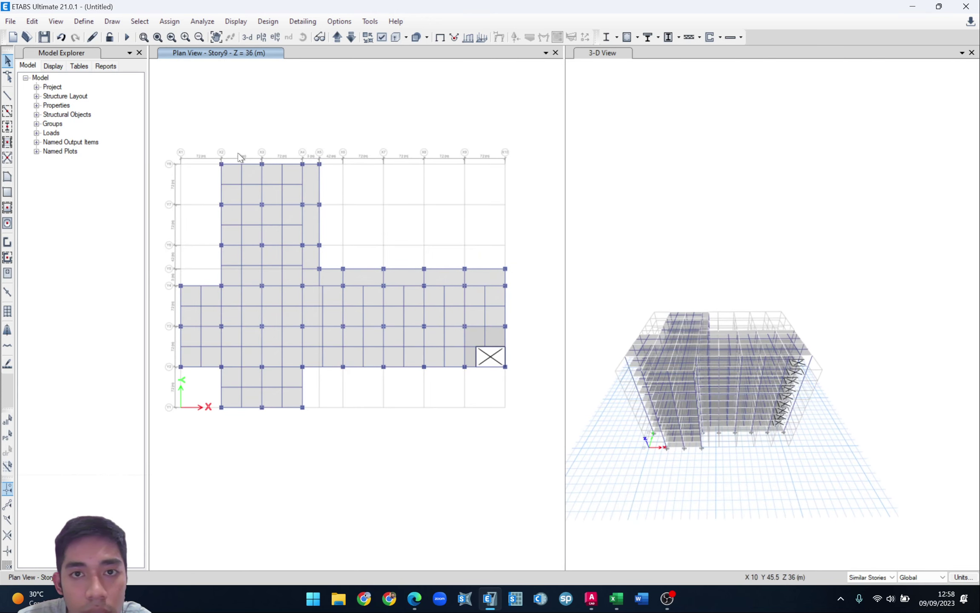
- Select the horizontal secondary beam between X2 and X3, midway between Y7 and Y8, and check that stair bay in the AutoCAD plan
scroll(232, 170, up, 3)
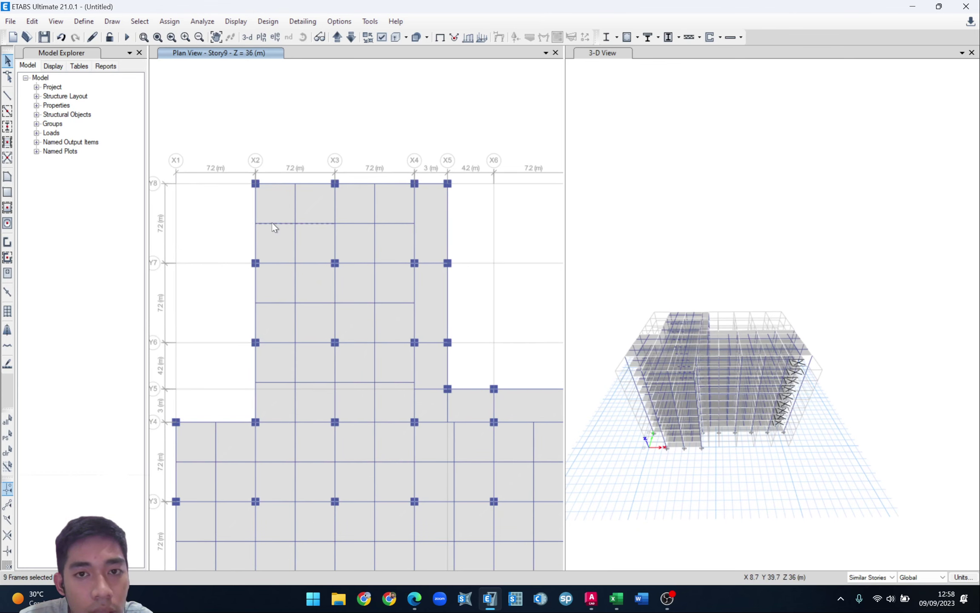
click(596, 604)
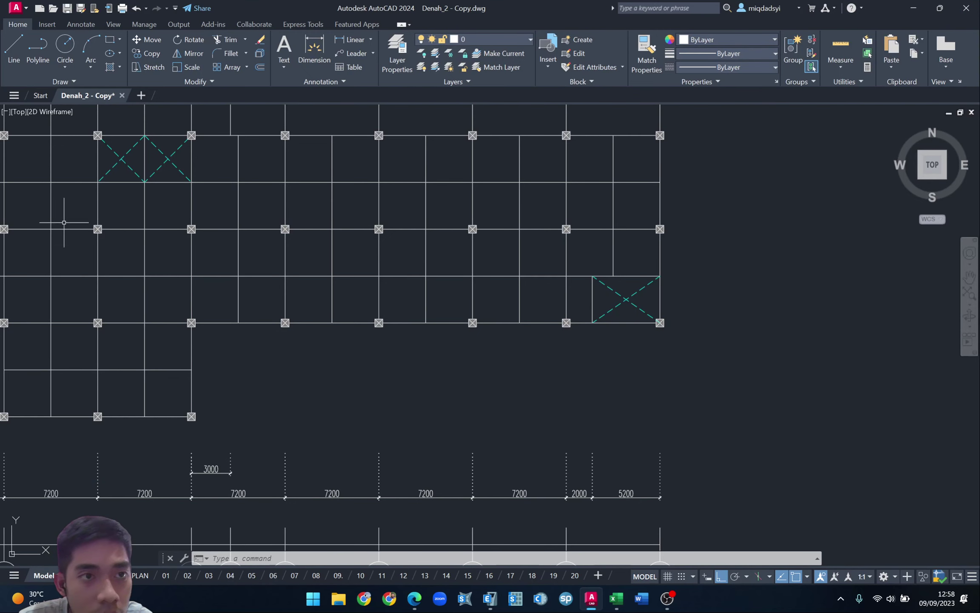
scroll(77, 230, down, 4)
middle_drag(89, 241, 253, 383)
scroll(190, 234, up, 2)
key(alt+Tab)
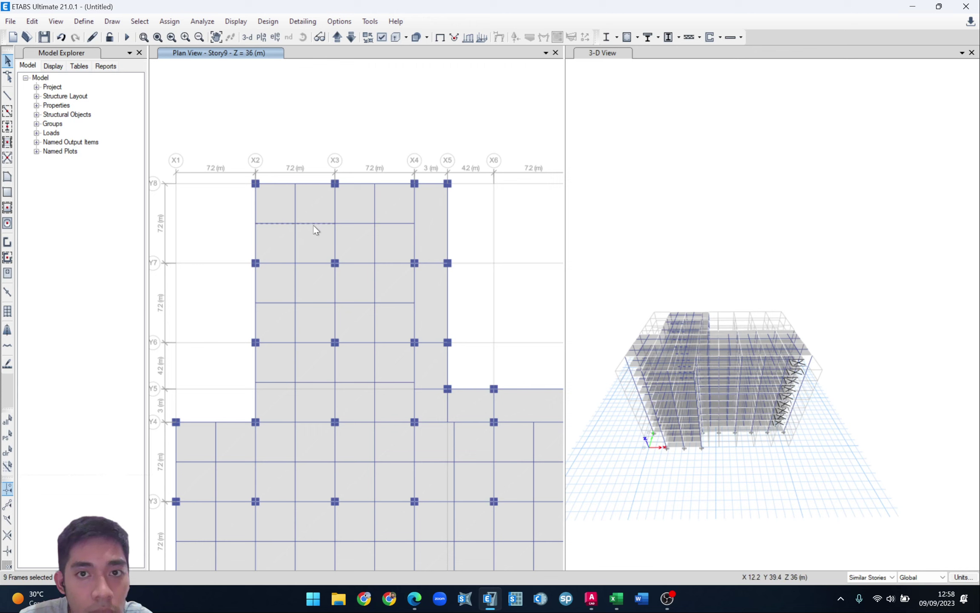
click(32, 22)
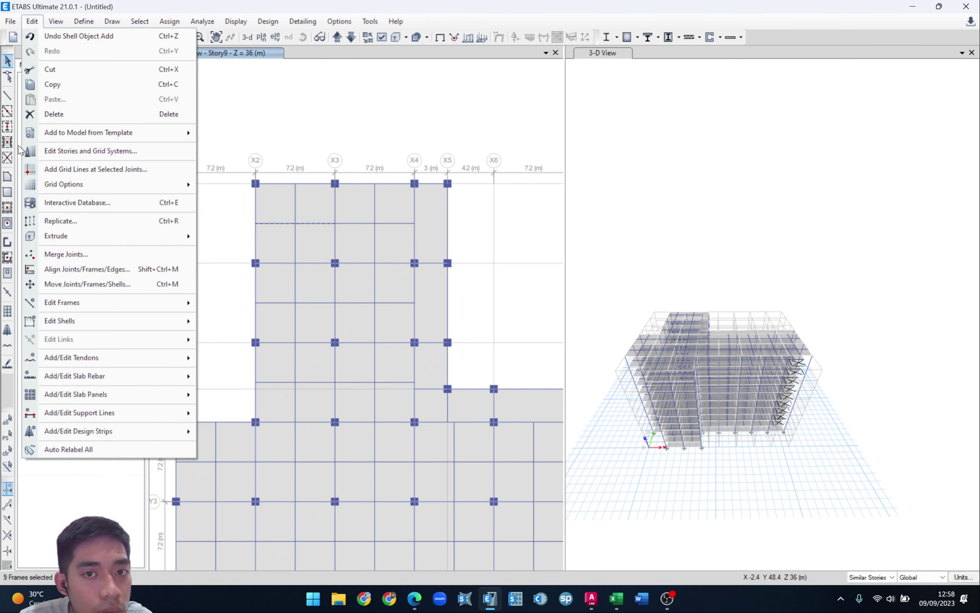
mouse_move(73, 303)
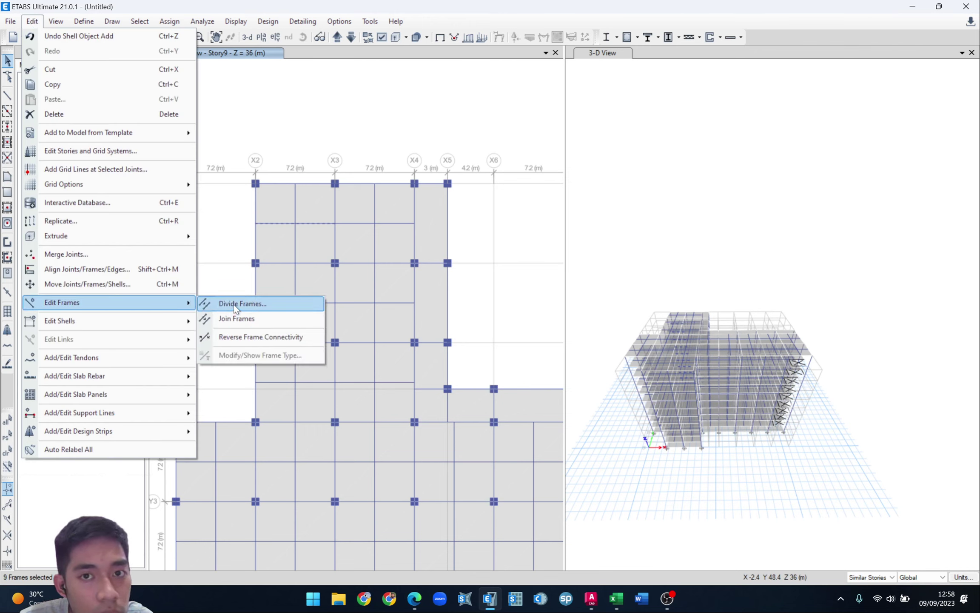
key(Escape)
key(Escape)
key(Escape)
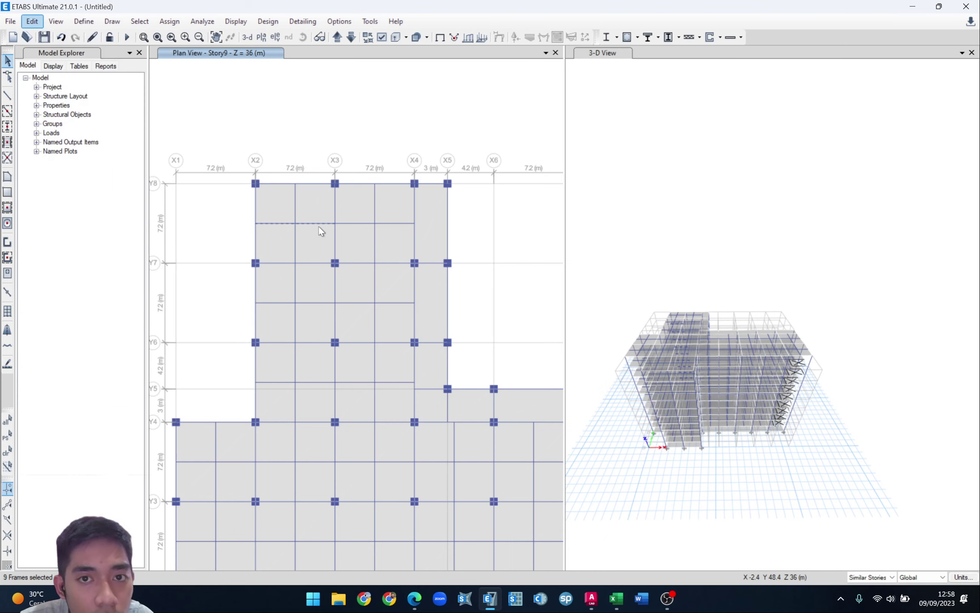
- Add the crossing vertical secondary beam to the selection and divide the frames at intersections with selected frames and joints
click(296, 209)
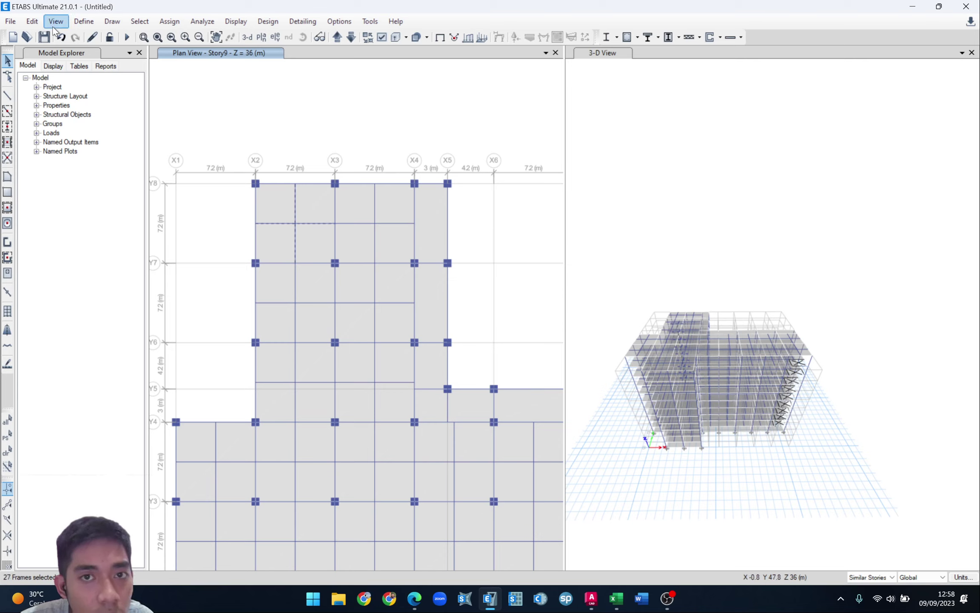
click(38, 21)
mouse_move(61, 300)
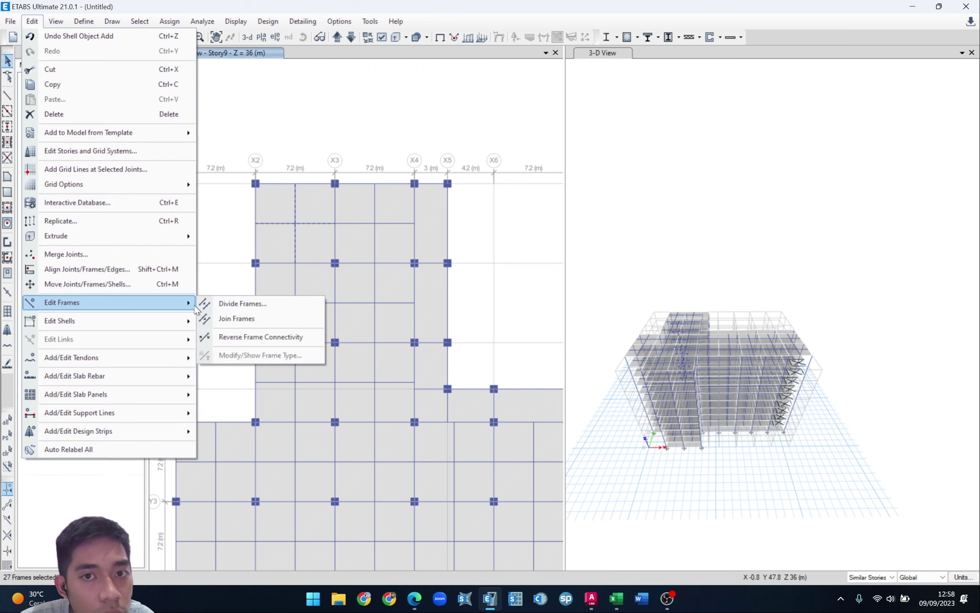
click(232, 304)
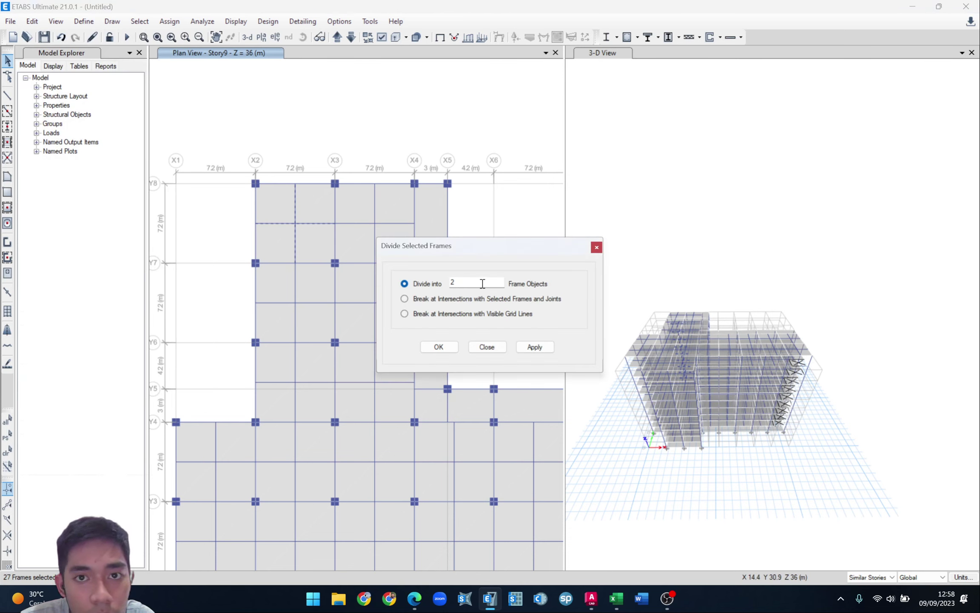
click(454, 299)
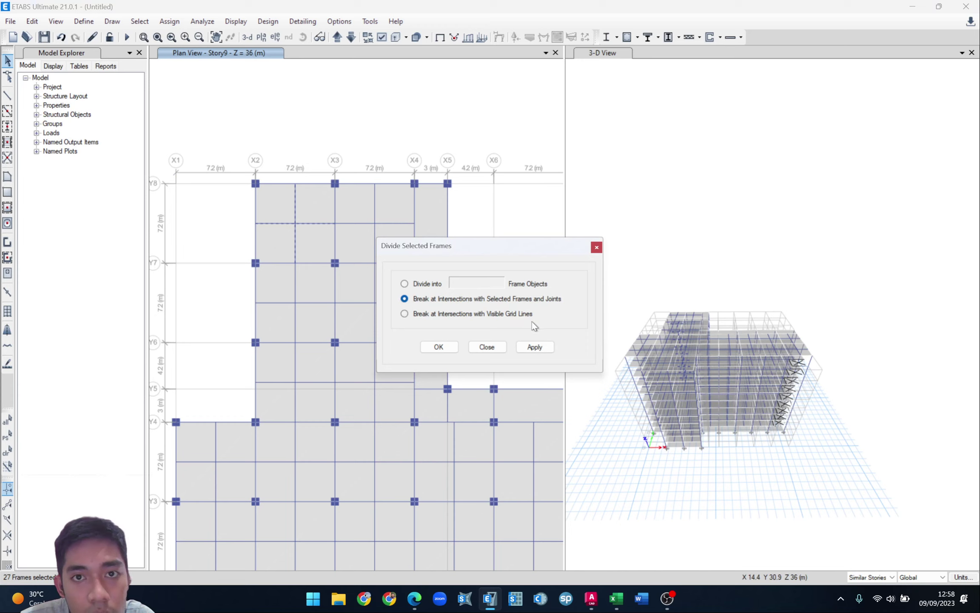
click(535, 347)
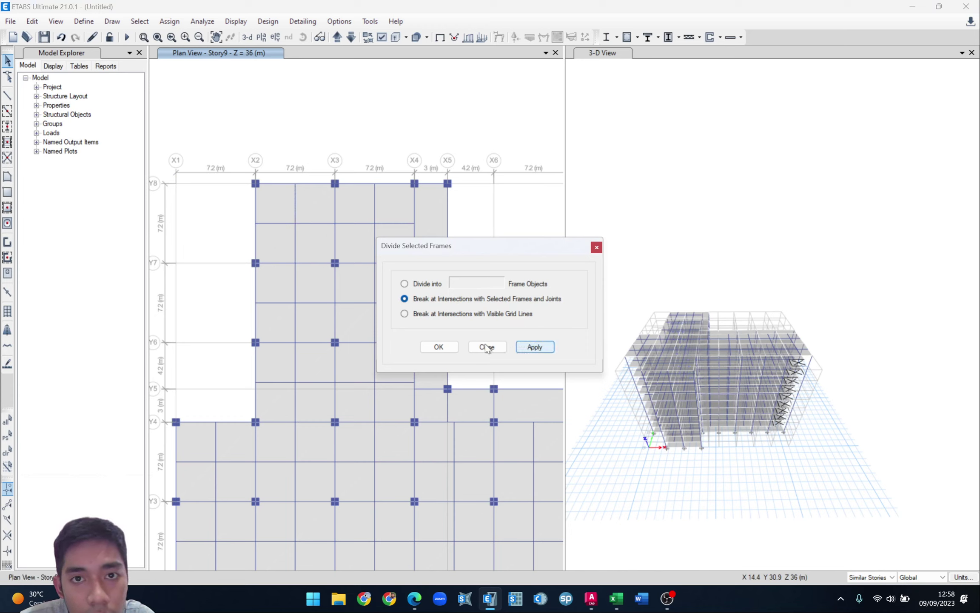
click(596, 247)
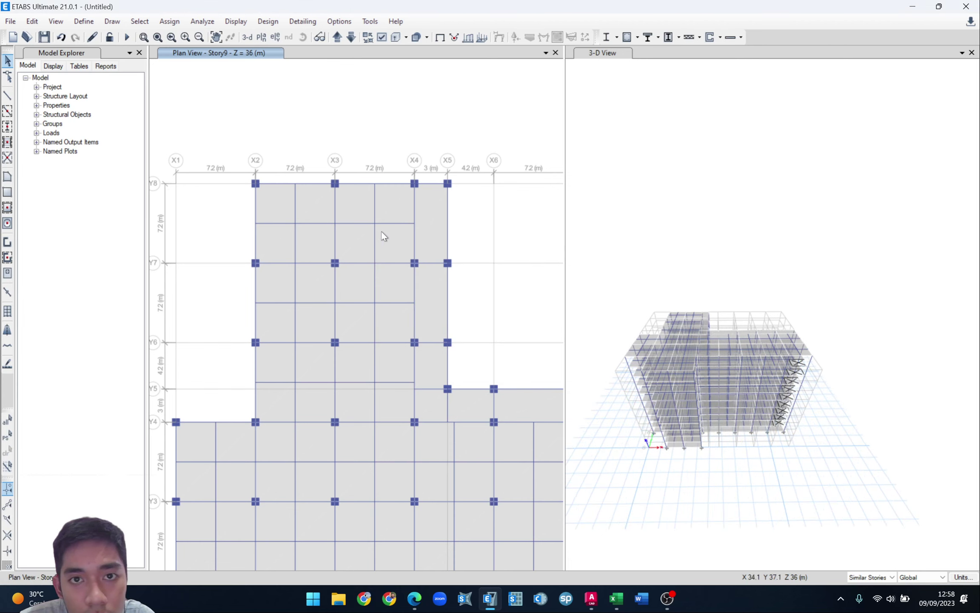
- Select the divided beam segment adjoining grid X2 between Y7 and Y8, and compare its position with the stair opening in the AutoCAD plan
click(279, 224)
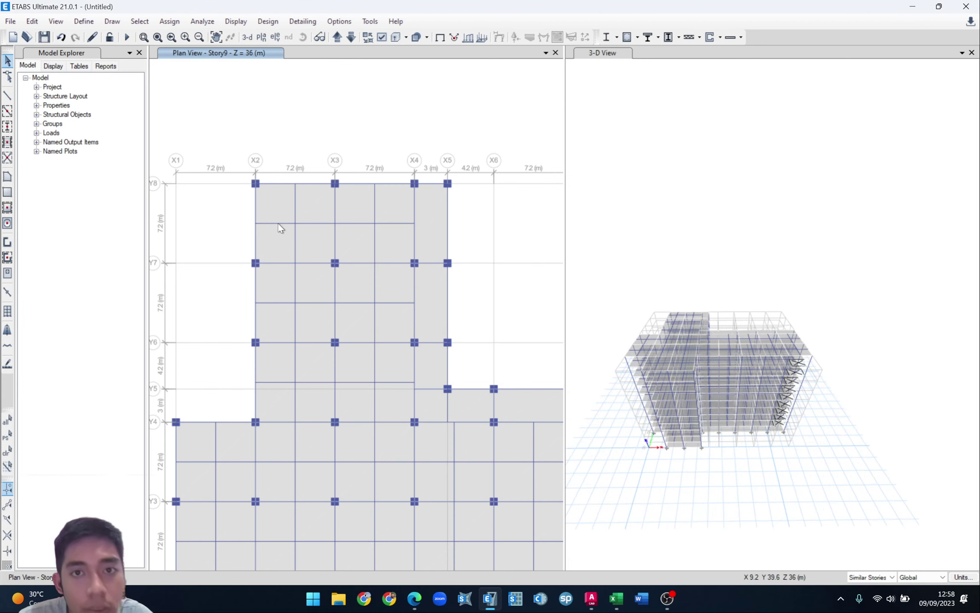
key(Delete)
key(alt+Tab)
scroll(237, 262, up, 2)
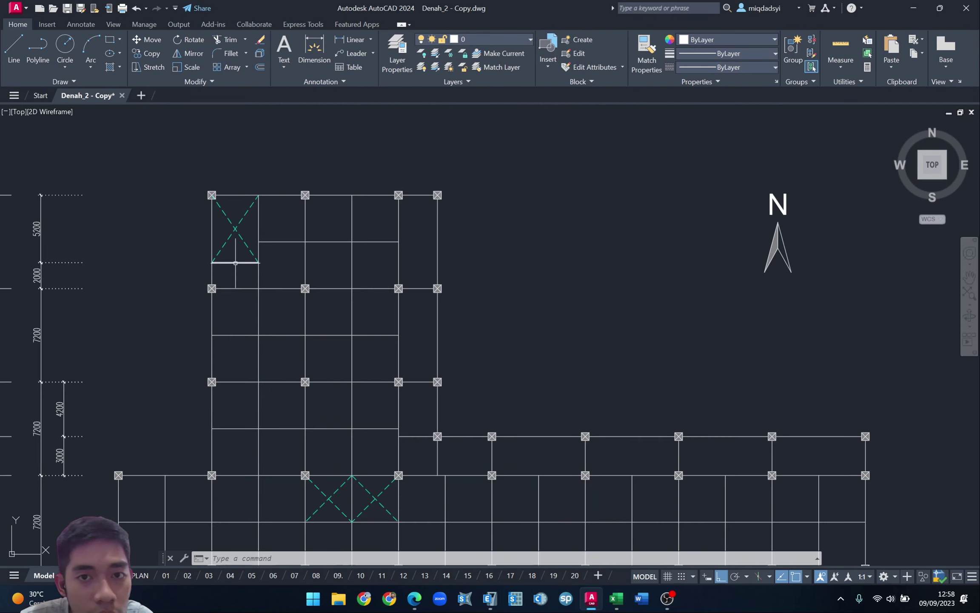
key(alt+Tab)
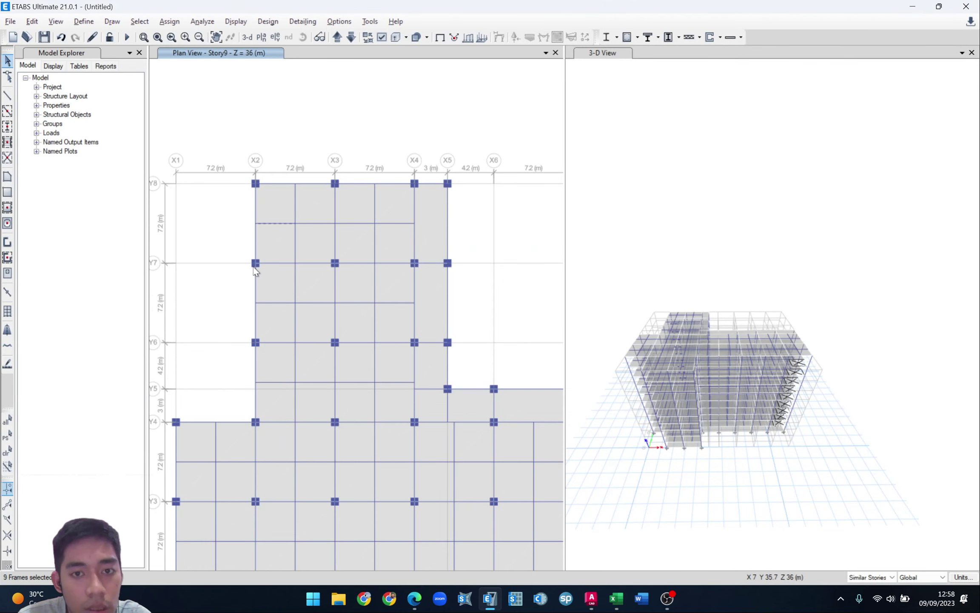
- Replicate the selected beam segment with dx 0, dy -1.6 m and number 1, deleting the original objects
key(ctrl+r)
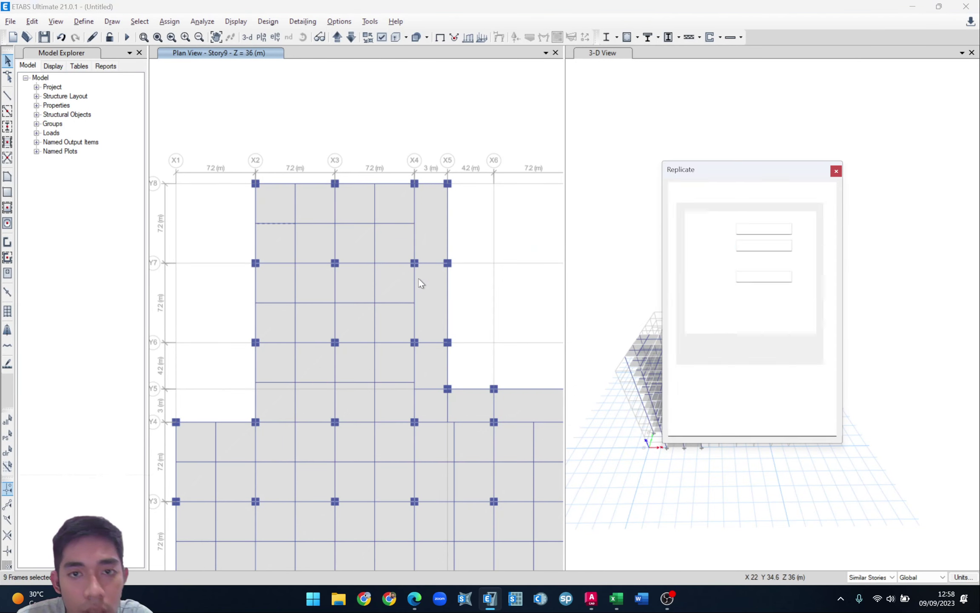
drag(752, 231, 680, 248)
text(0)
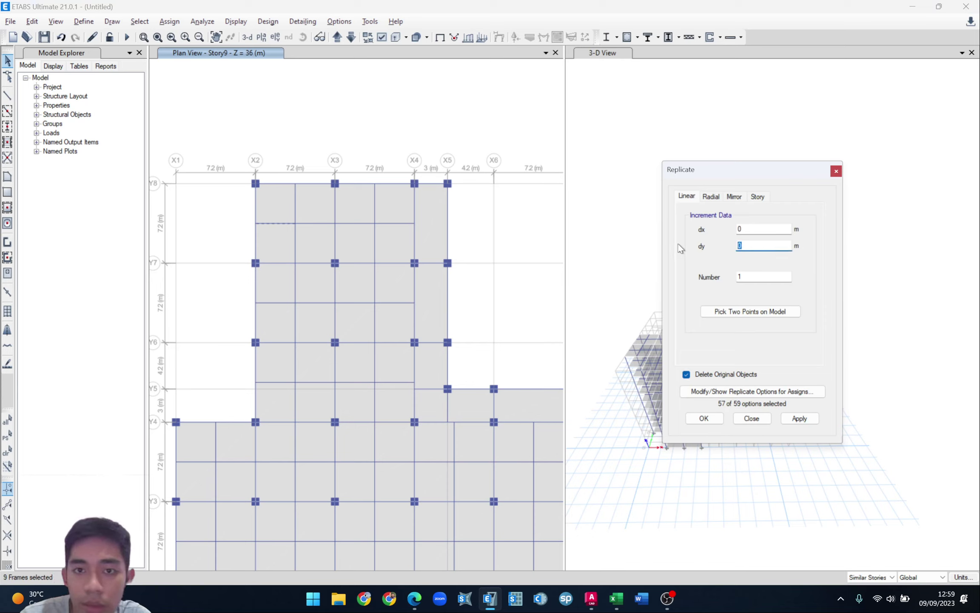
key(alt+Tab)
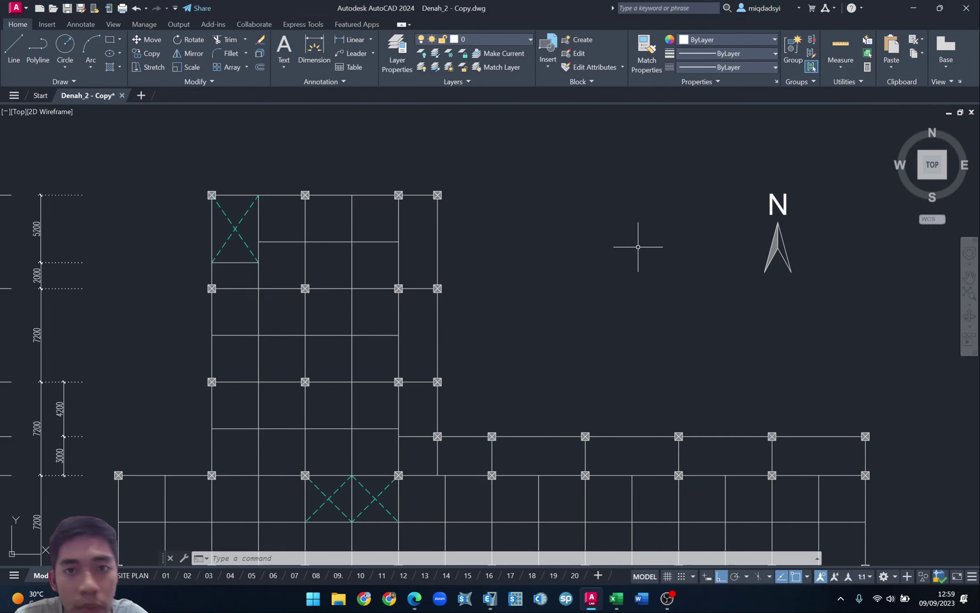
key(alt+Tab)
click(756, 279)
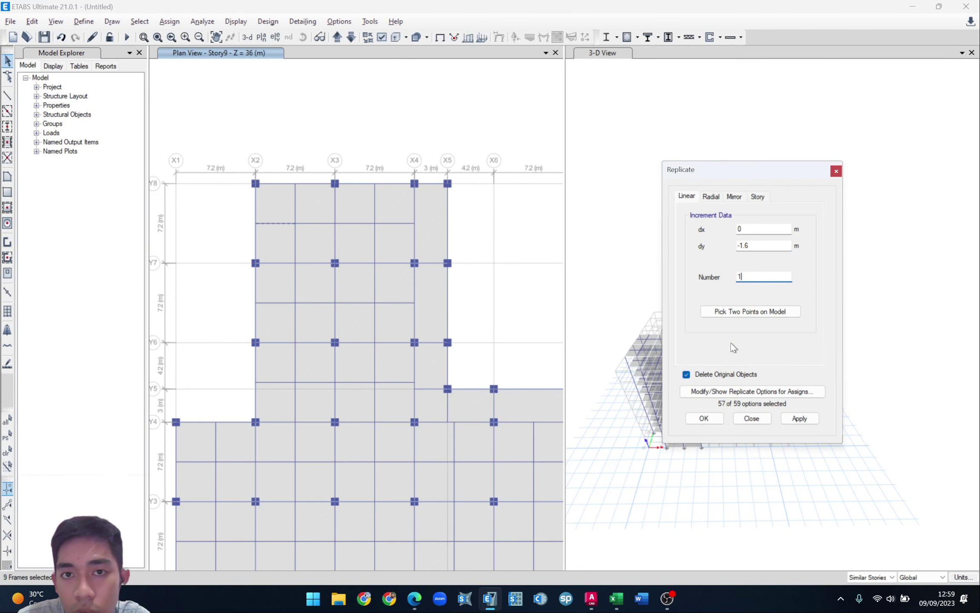
click(780, 419)
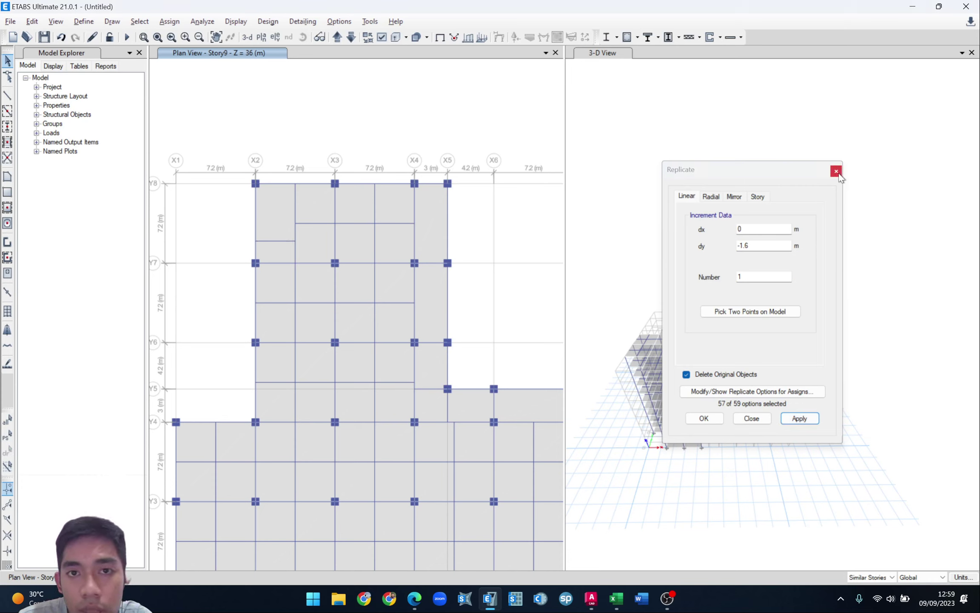
click(704, 418)
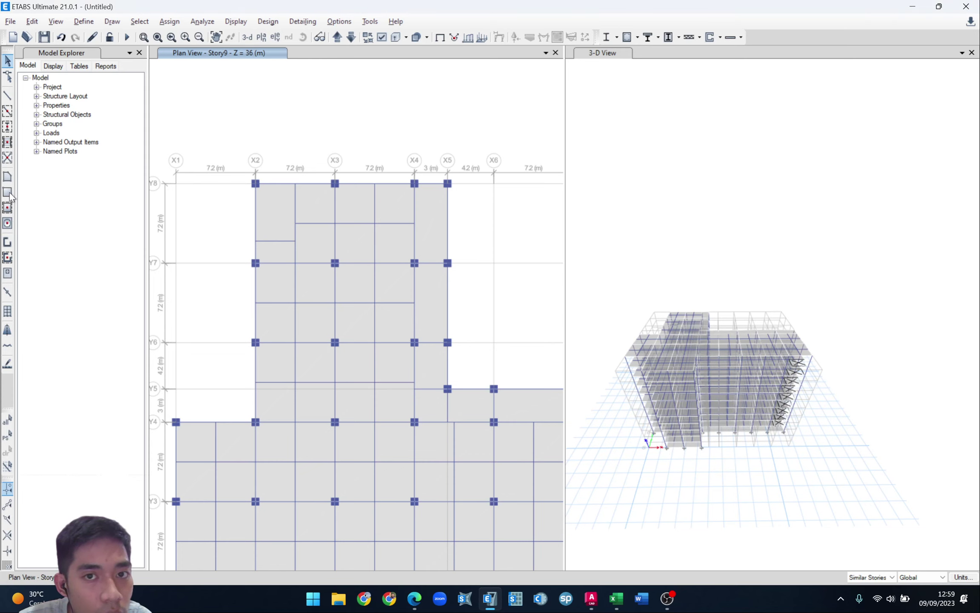
- Draw a 3.6 m by 5.2 m rectangular opening from the shifted beam's inner joint to grid point X2-Y8, and check it on Story8
click(8, 195)
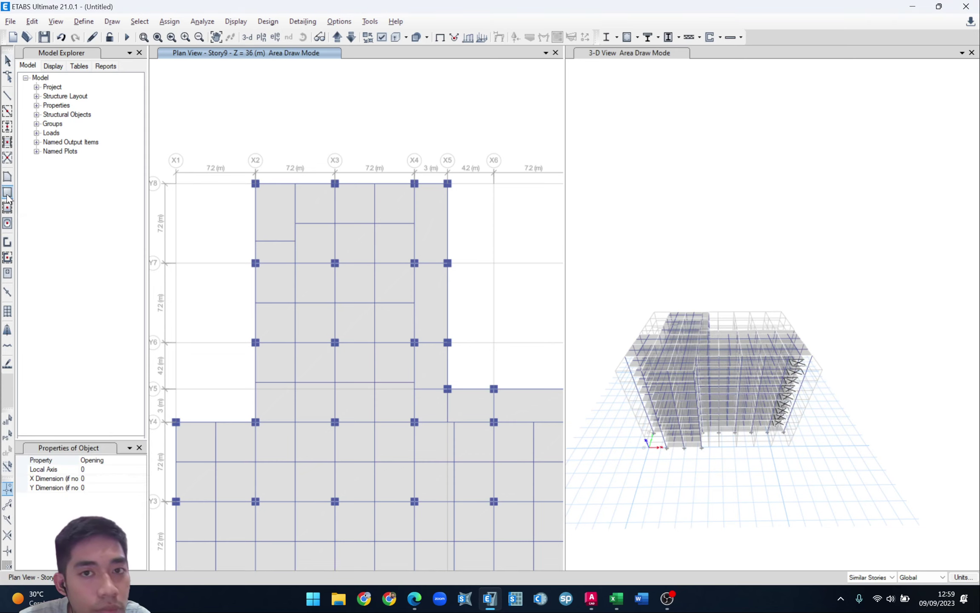
click(141, 460)
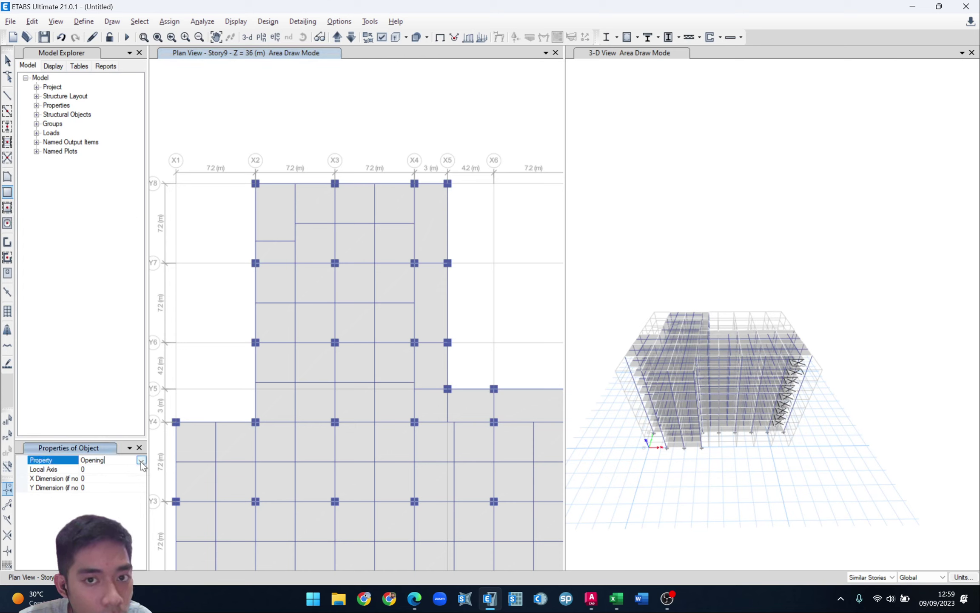
click(140, 460)
click(99, 486)
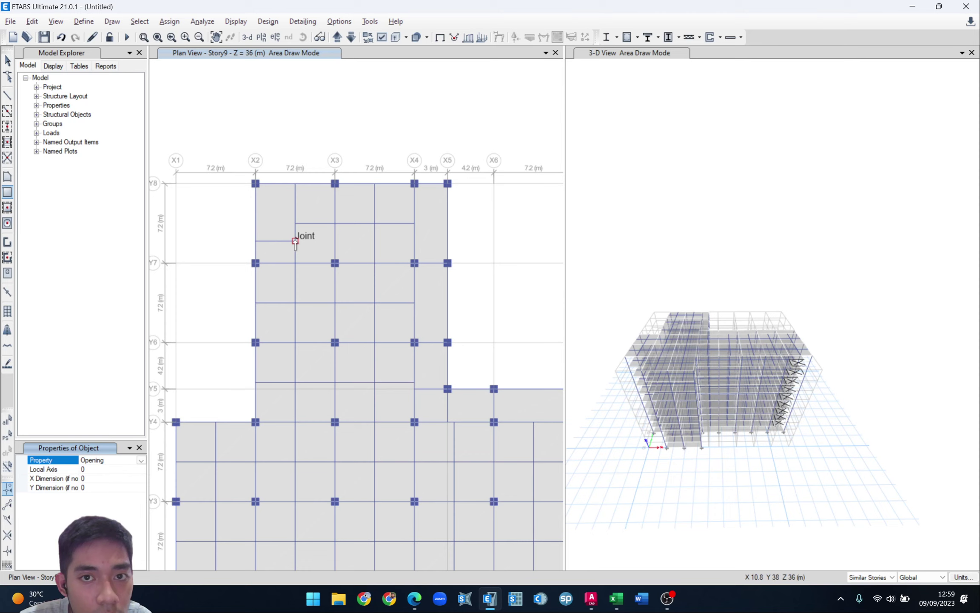
click(295, 241)
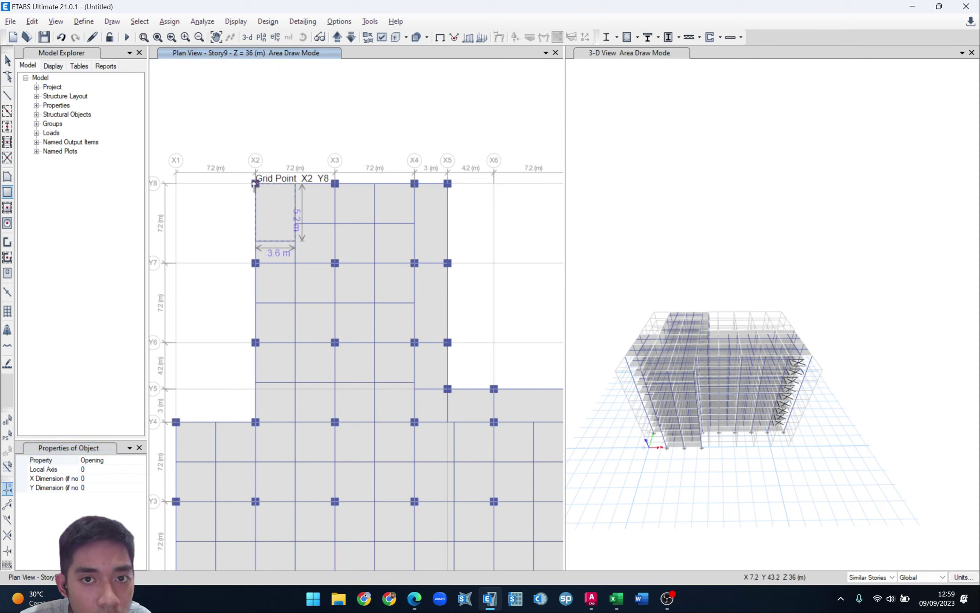
click(255, 184)
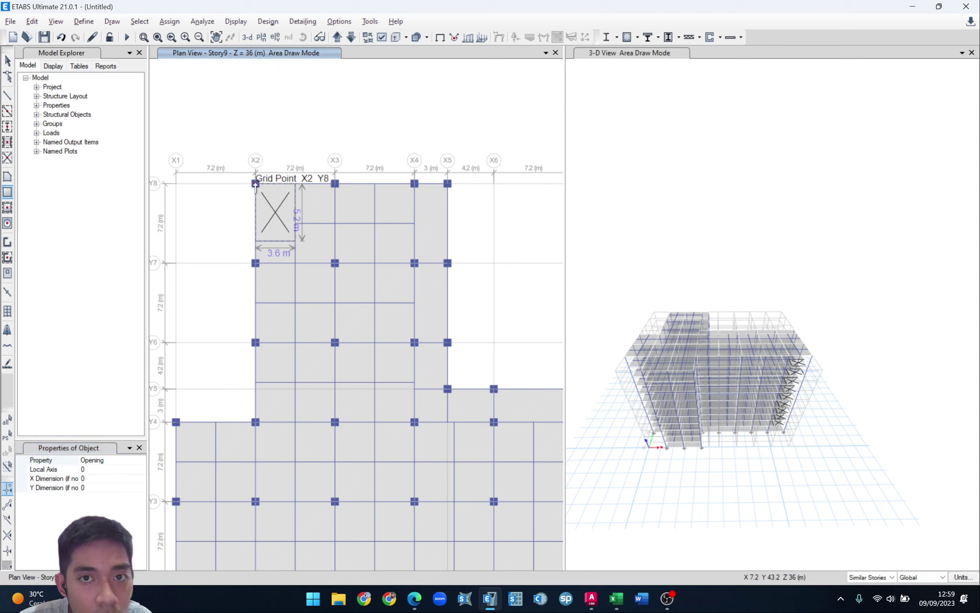
click(8, 61)
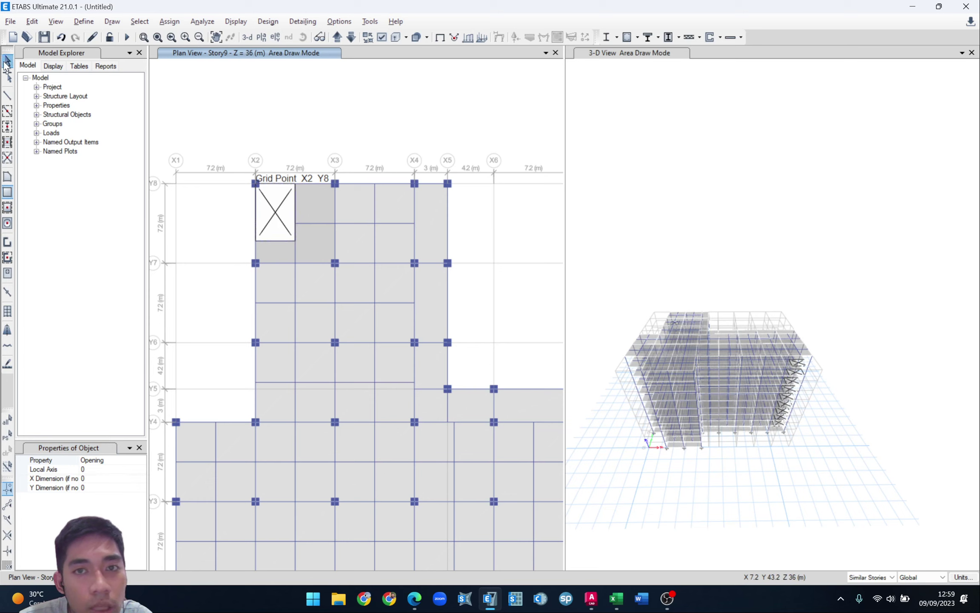
click(351, 36)
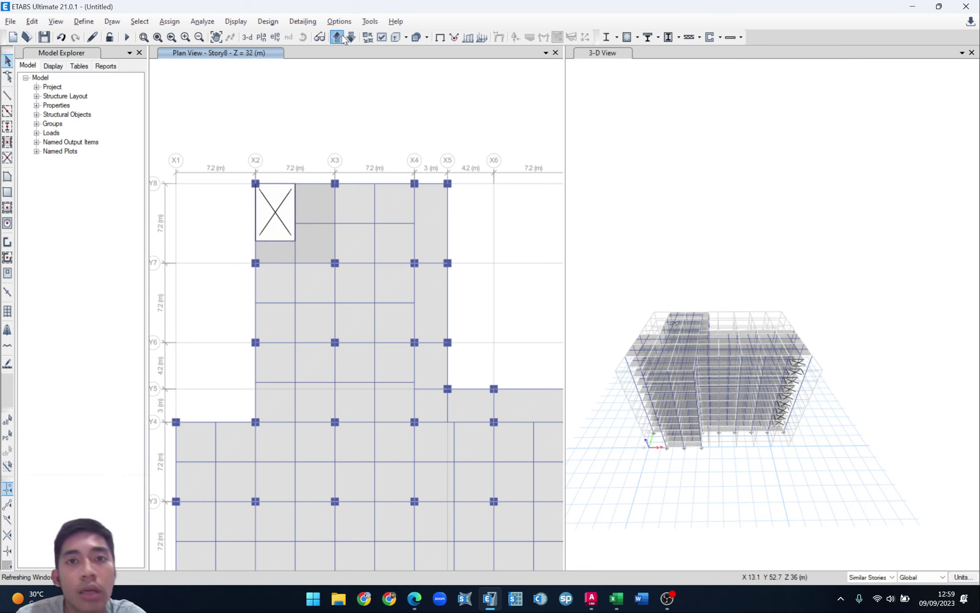
- Bring up the Story10 plan at Z = 40 m and view its full floor layout
click(338, 38)
click(338, 37)
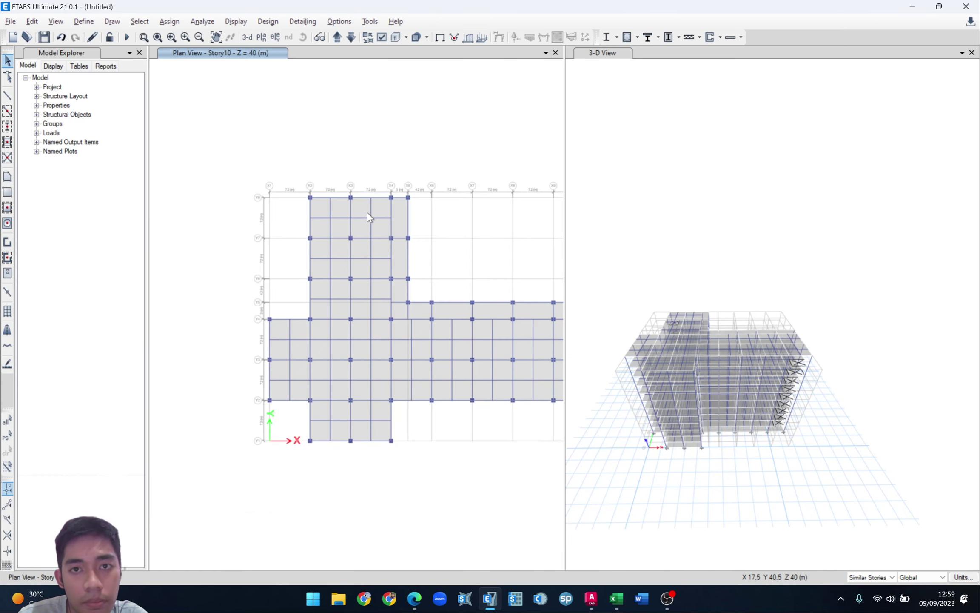
scroll(367, 211, down, 2)
scroll(499, 291, up, 3)
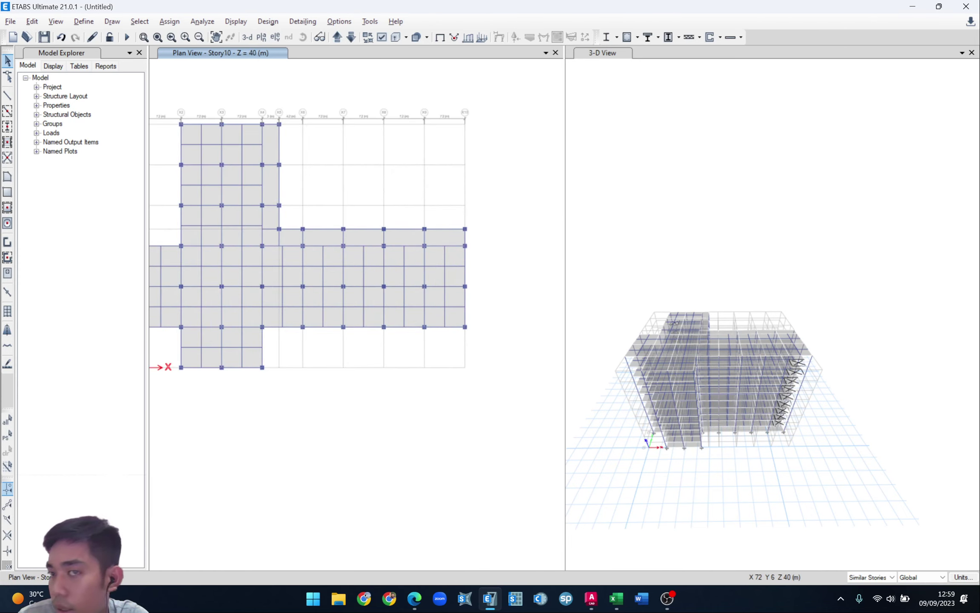
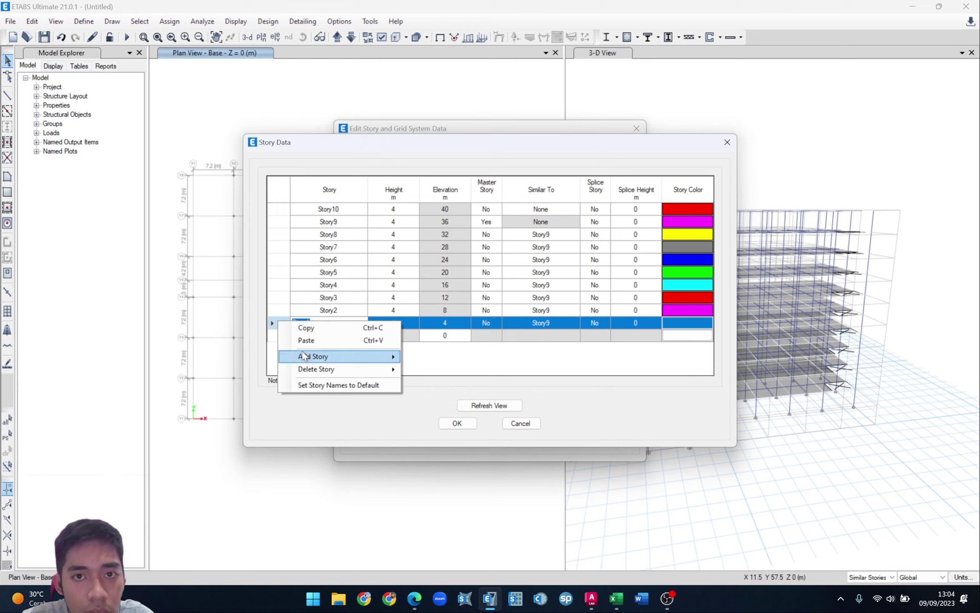
- Add a story at elevation 2 m between Base and Story1, keeping the existing story elevations
mouse_move(315, 361)
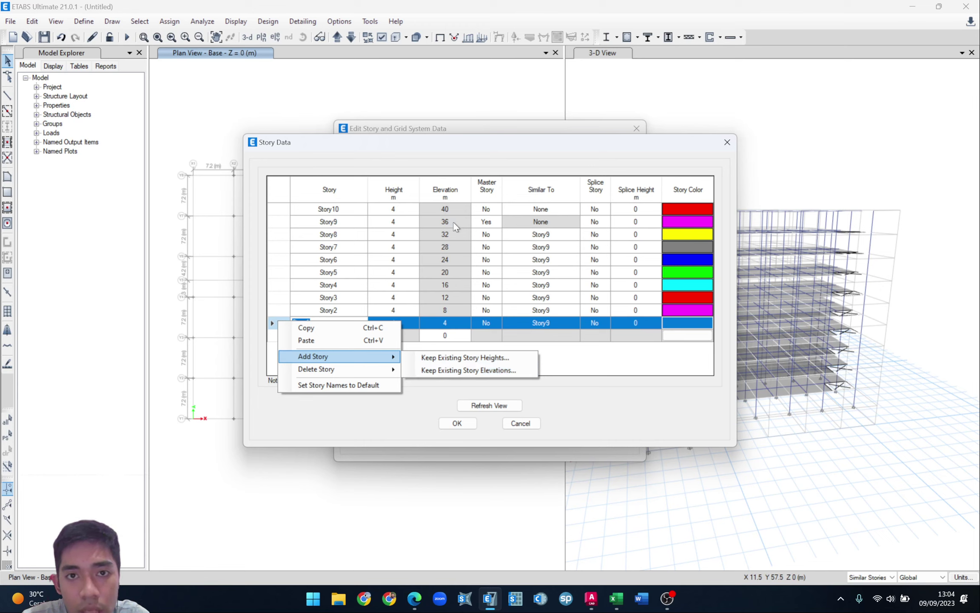
click(468, 370)
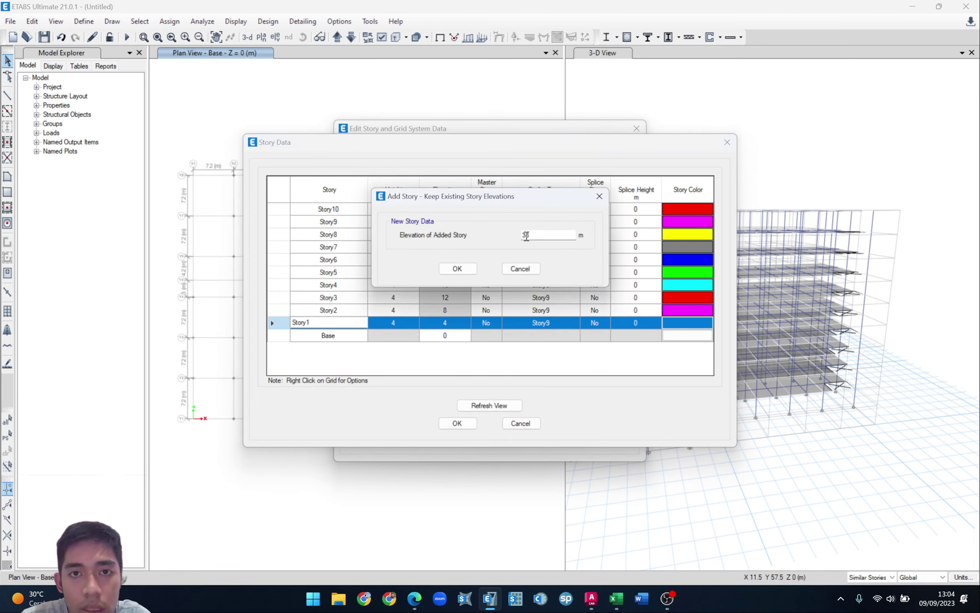
double_click(539, 234)
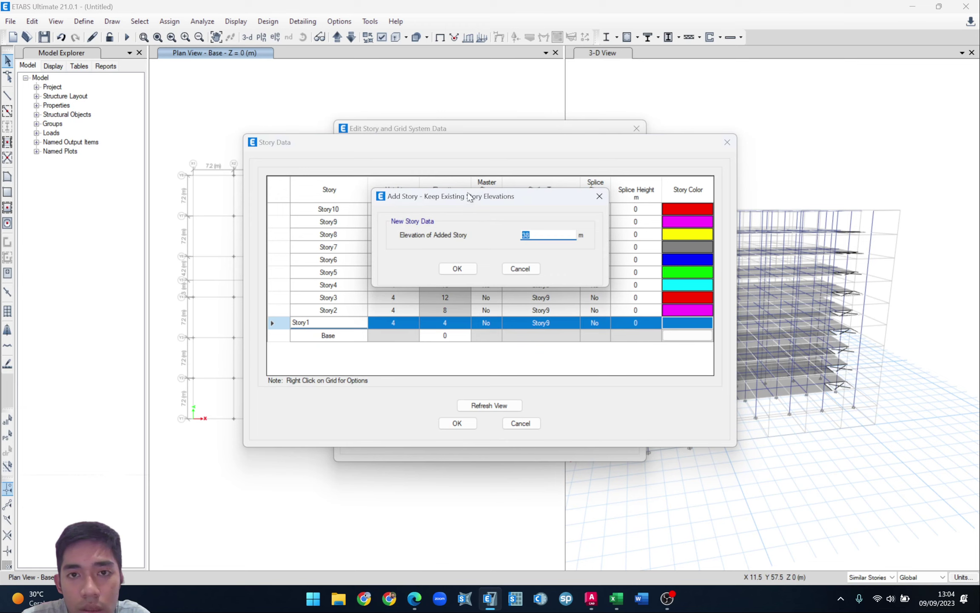
drag(469, 196, 574, 183)
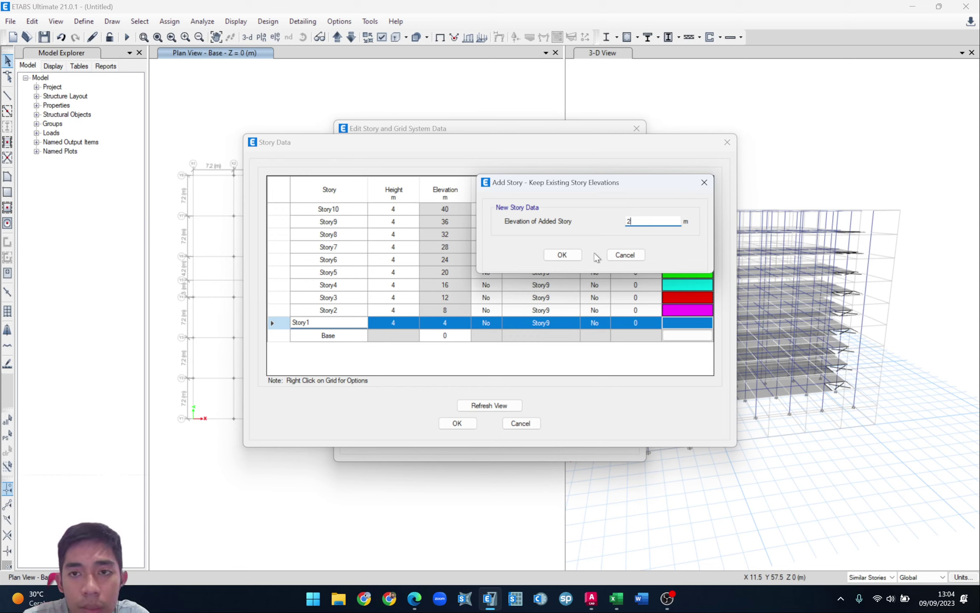
click(562, 255)
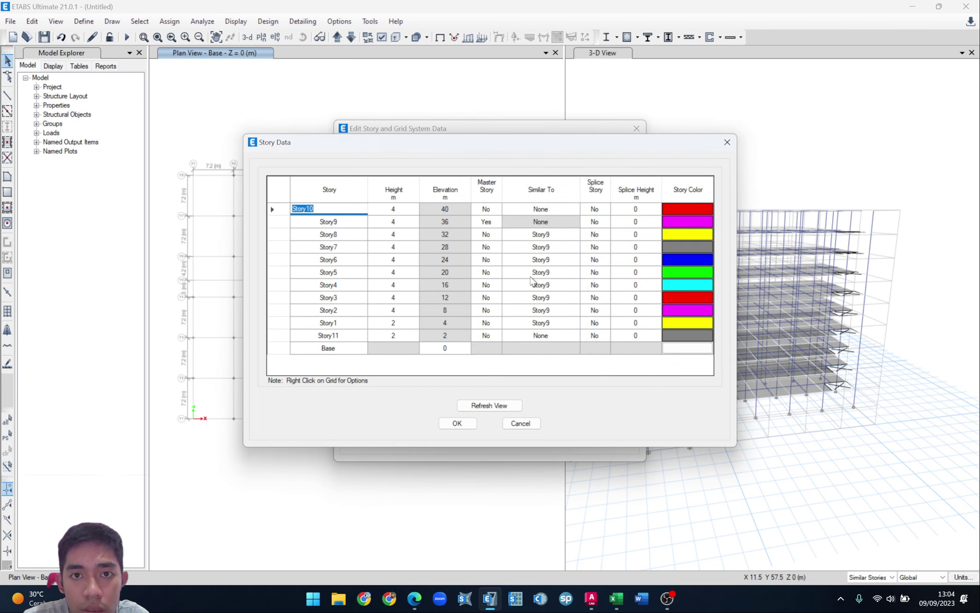
- Rename the new story at elevation 2 m as T1
click(336, 336)
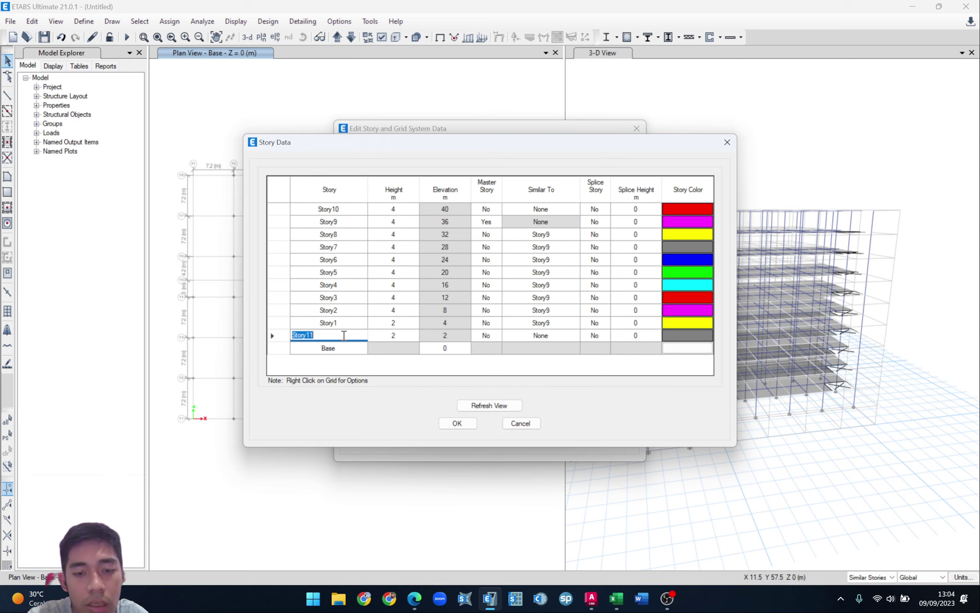
text(T1)
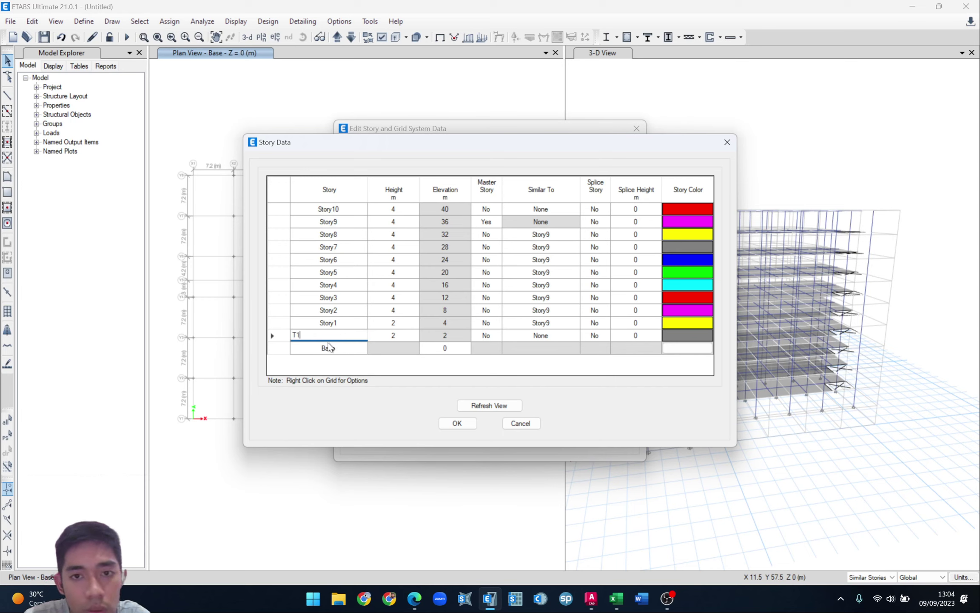
click(273, 338)
click(329, 324)
click(279, 335)
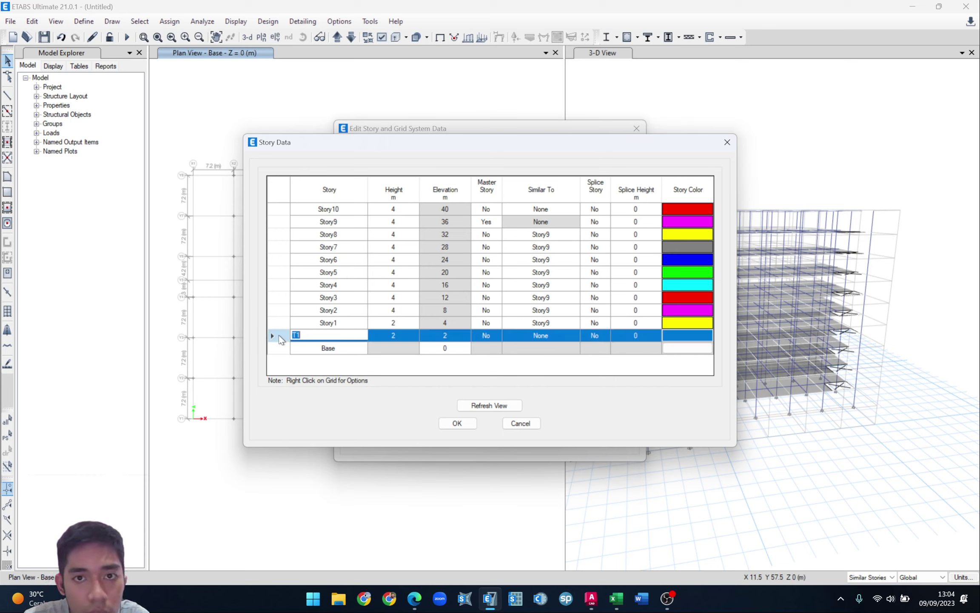
- Add a story at elevation 6 m between Story1 and Story2, keeping the existing story elevations
key(Up)
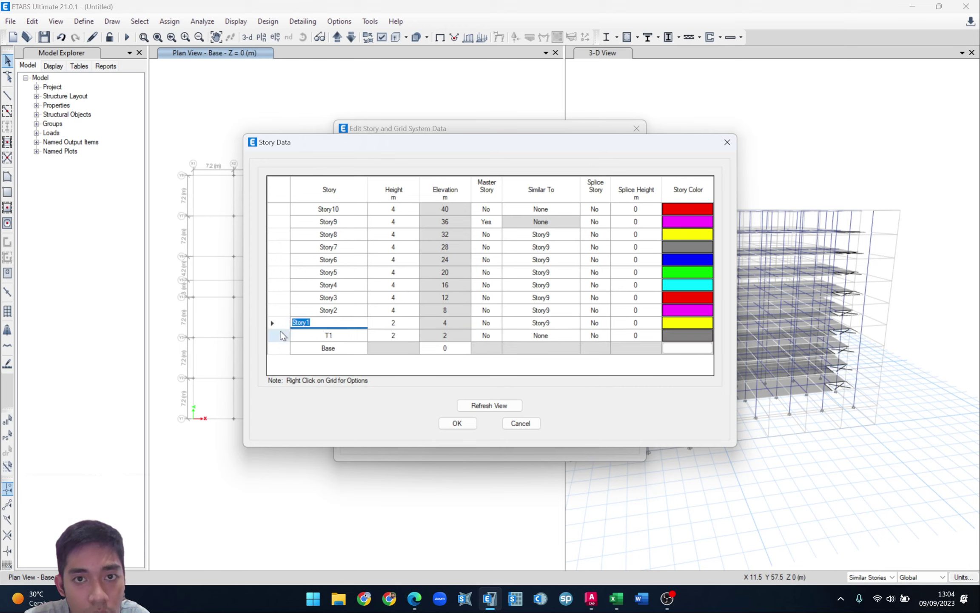
click(274, 323)
right_click(277, 322)
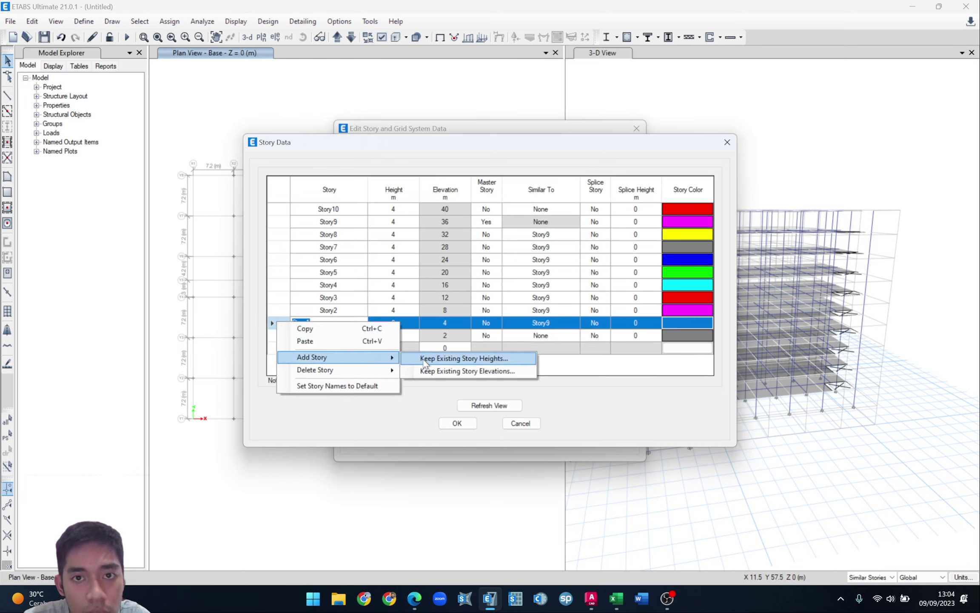
click(454, 371)
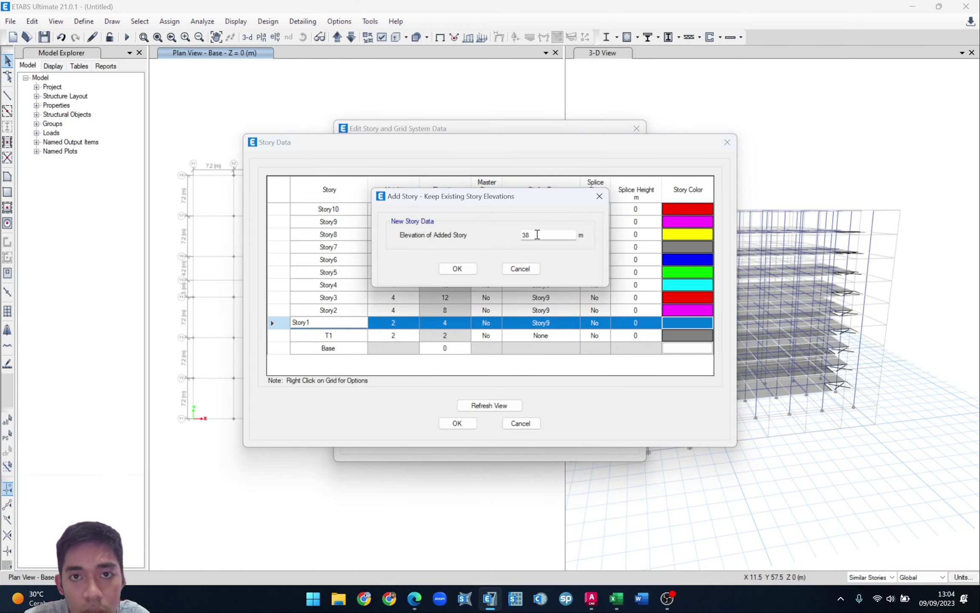
text(6)
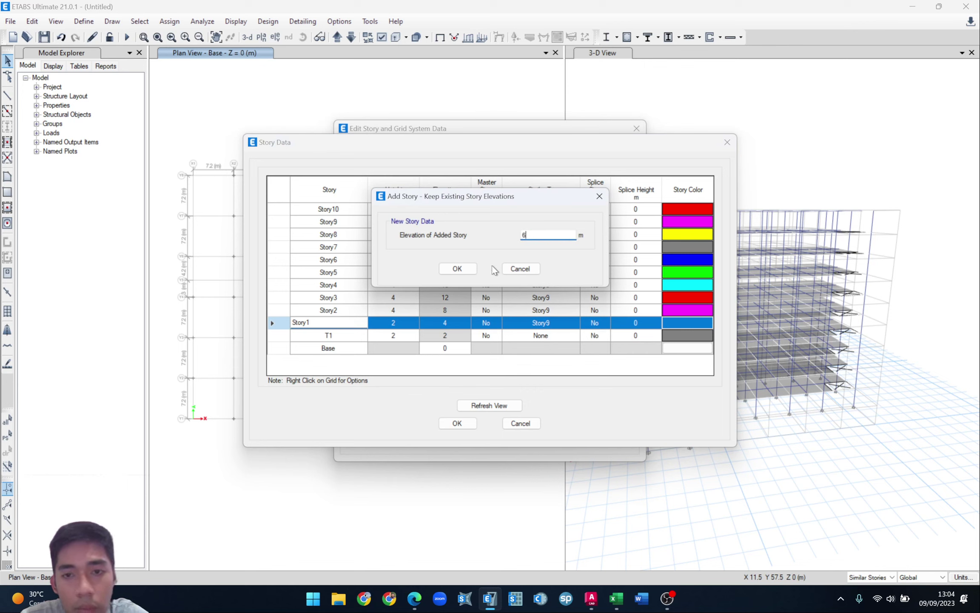
click(457, 268)
- Rename the new story at elevation 6 m as T2
click(340, 324)
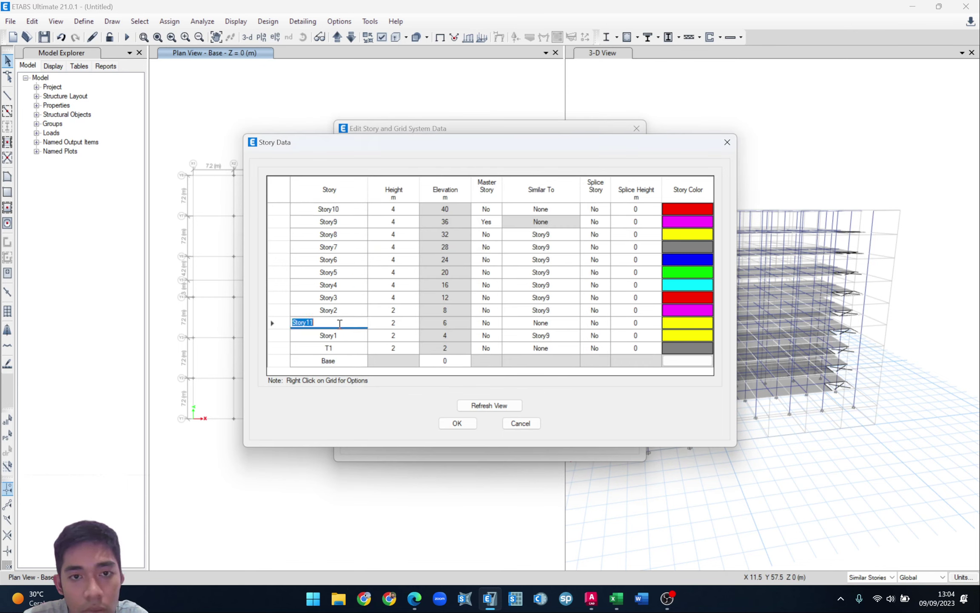
text(T2)
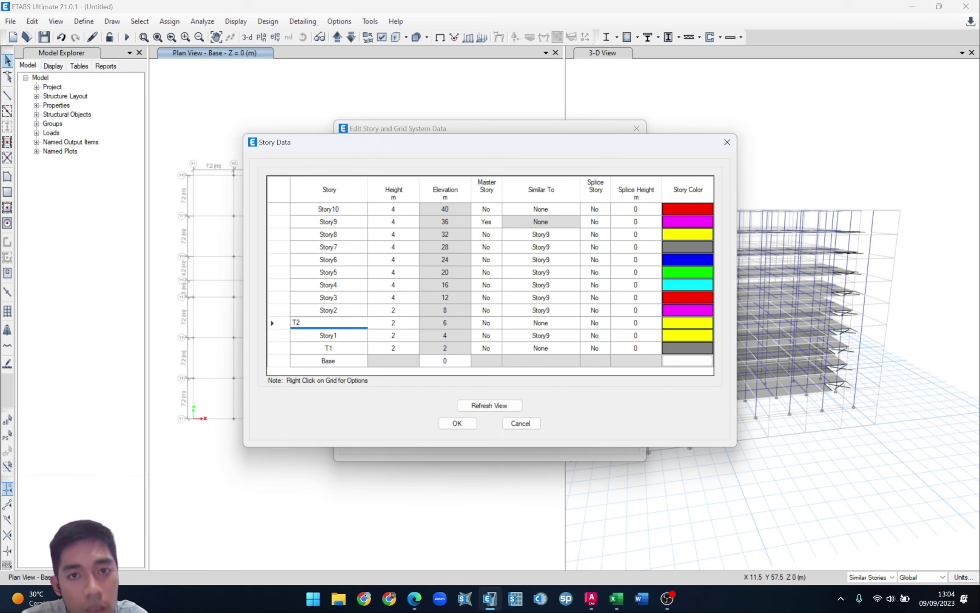
click(288, 323)
click(279, 311)
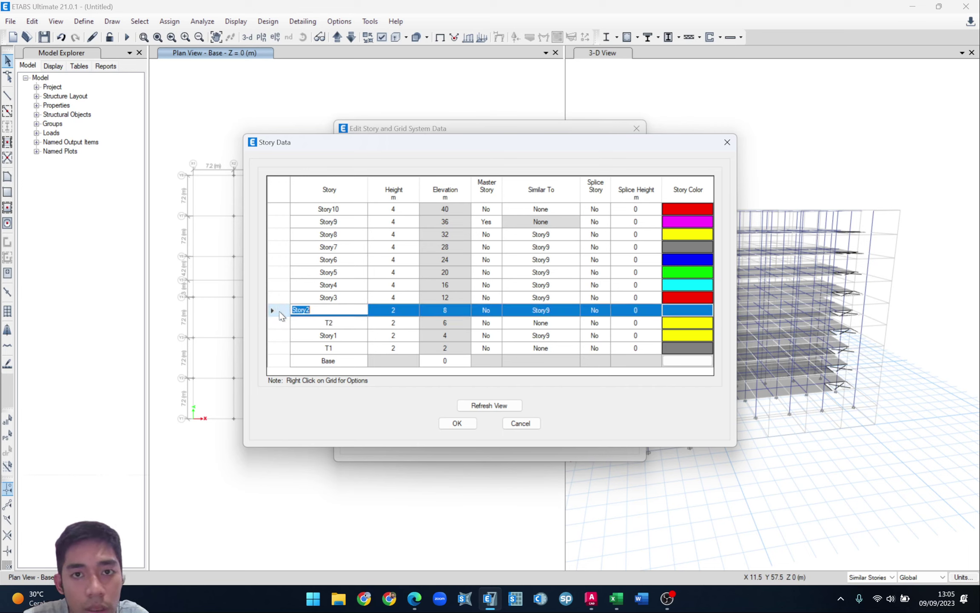
click(276, 293)
click(275, 311)
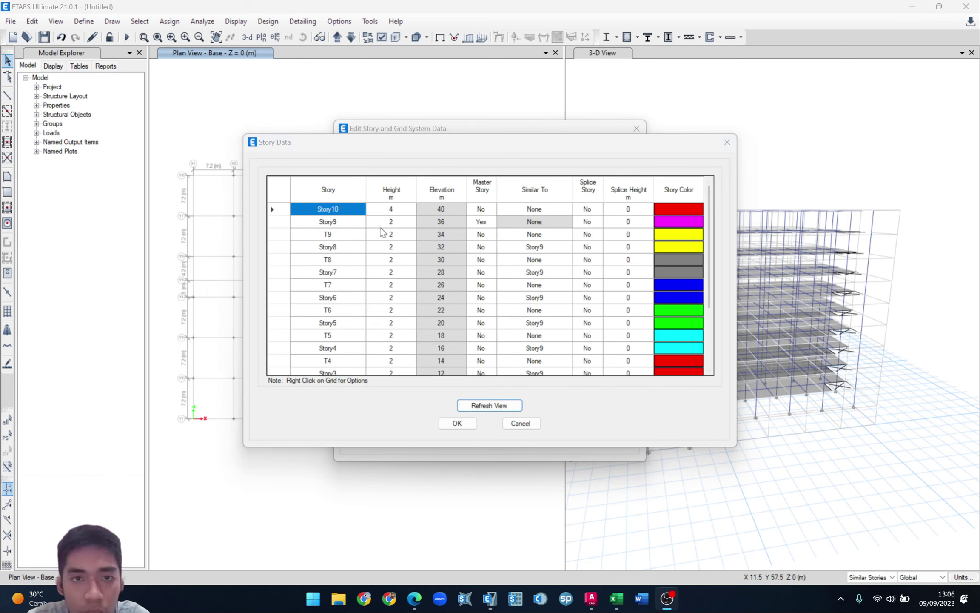
- Check the intermediate stories T9, T8 and T7, then apply the story data and refresh the model views
click(329, 232)
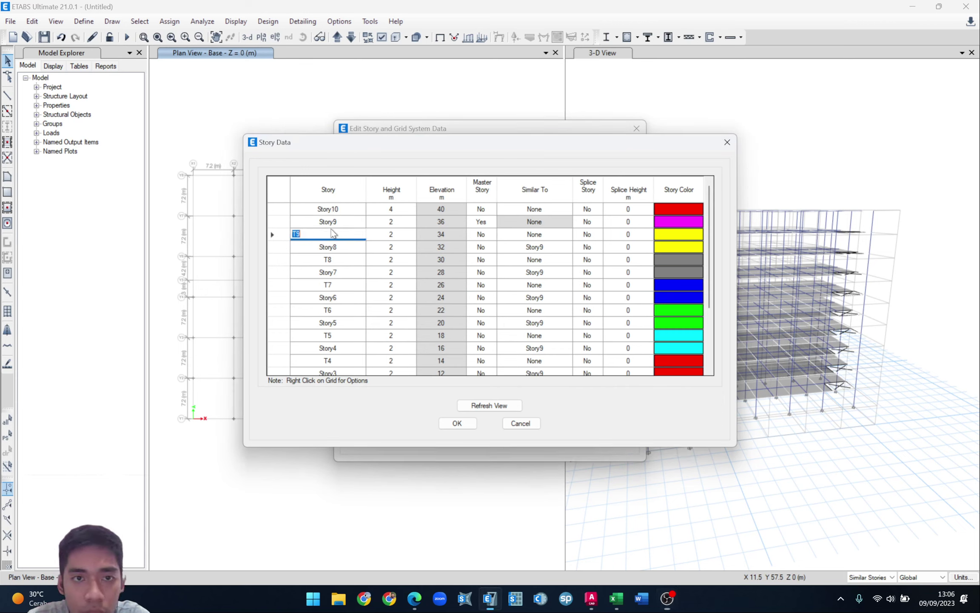
click(333, 259)
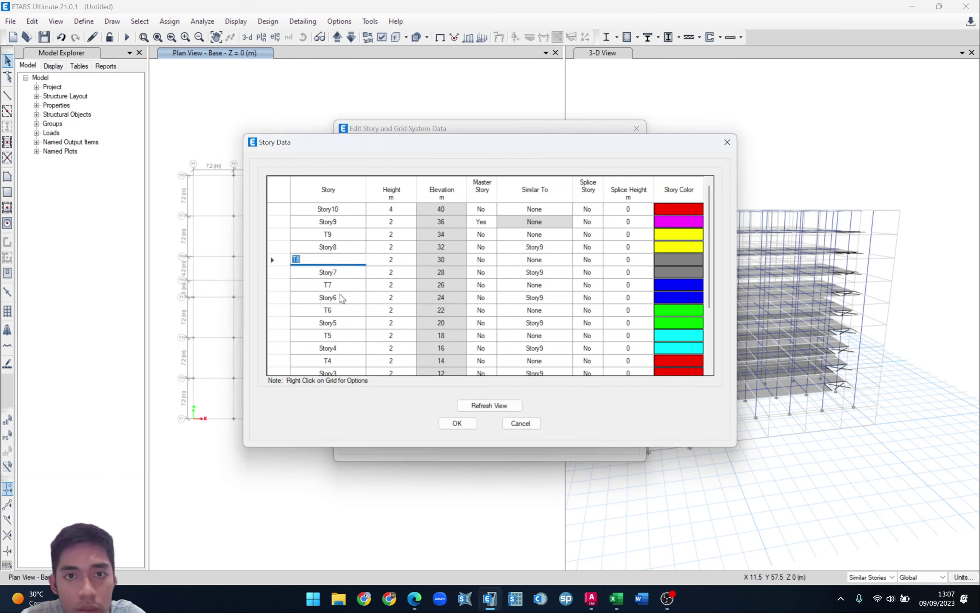
click(333, 284)
click(332, 232)
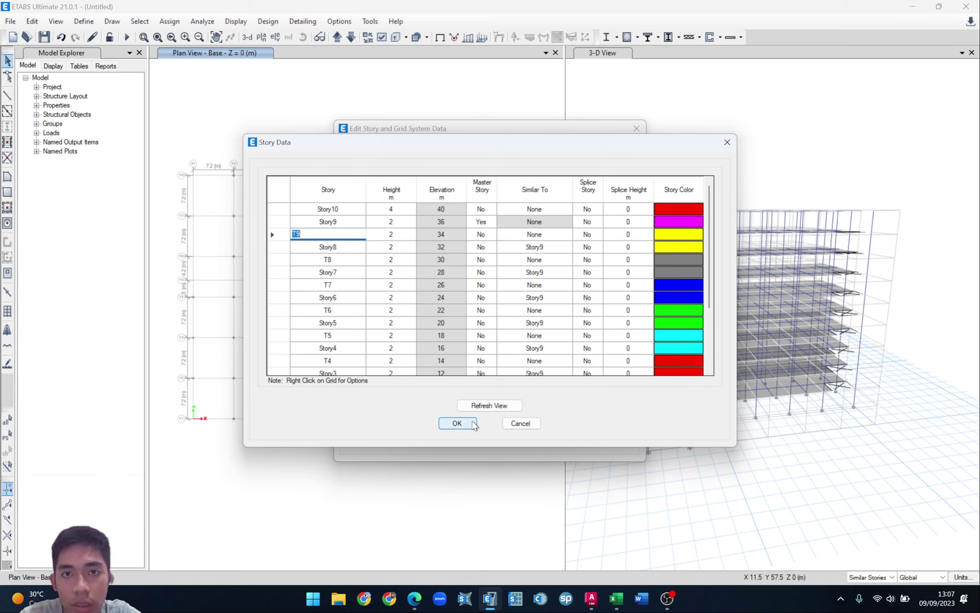
click(457, 423)
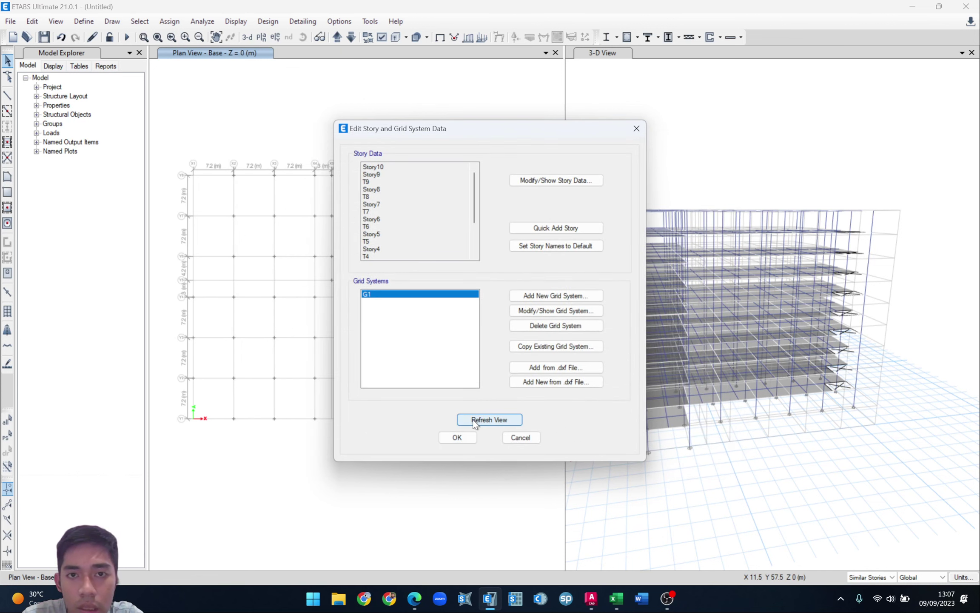
click(492, 421)
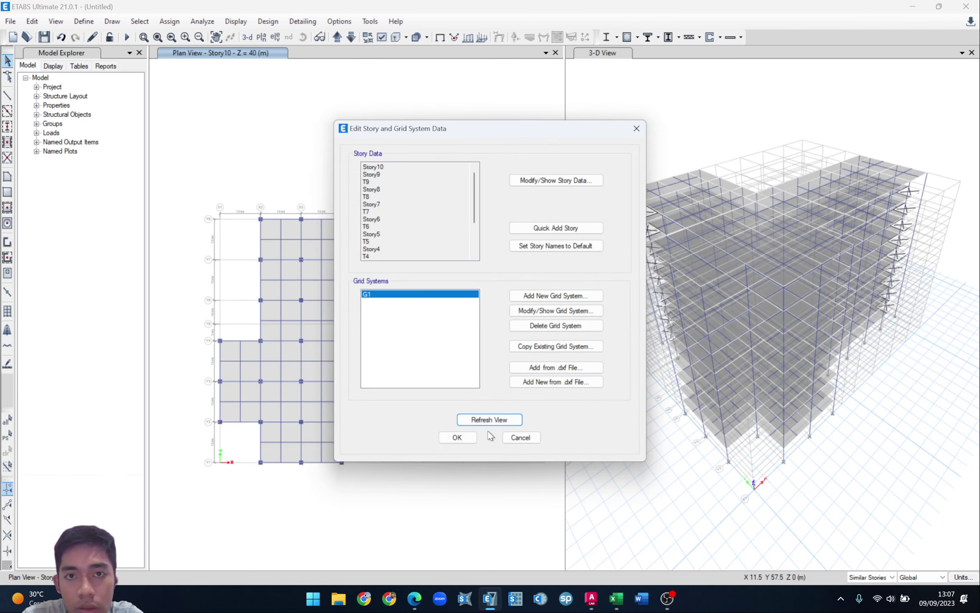
click(457, 437)
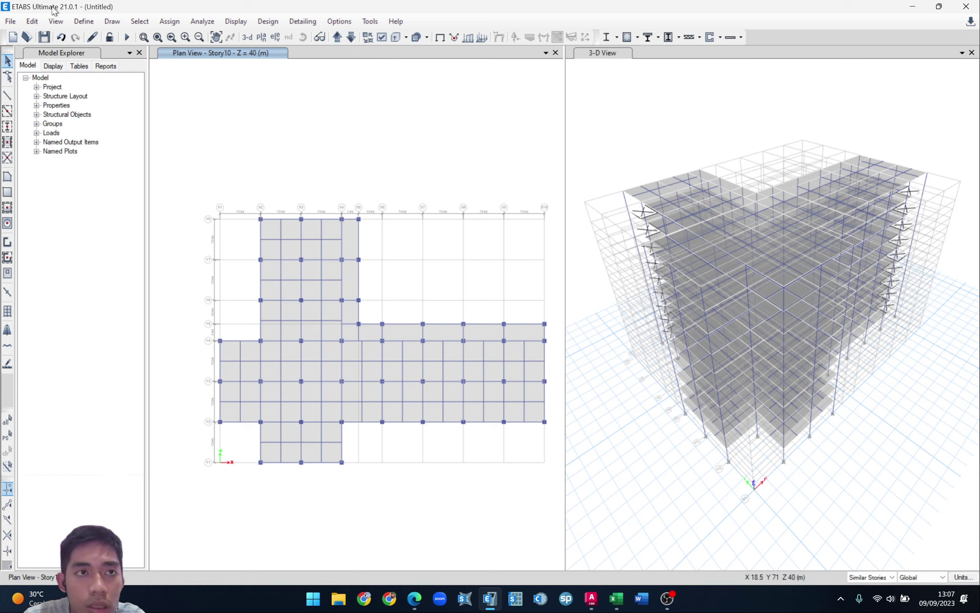
- Reopen the story data and set Story9's Master Story option to No
right_click(187, 89)
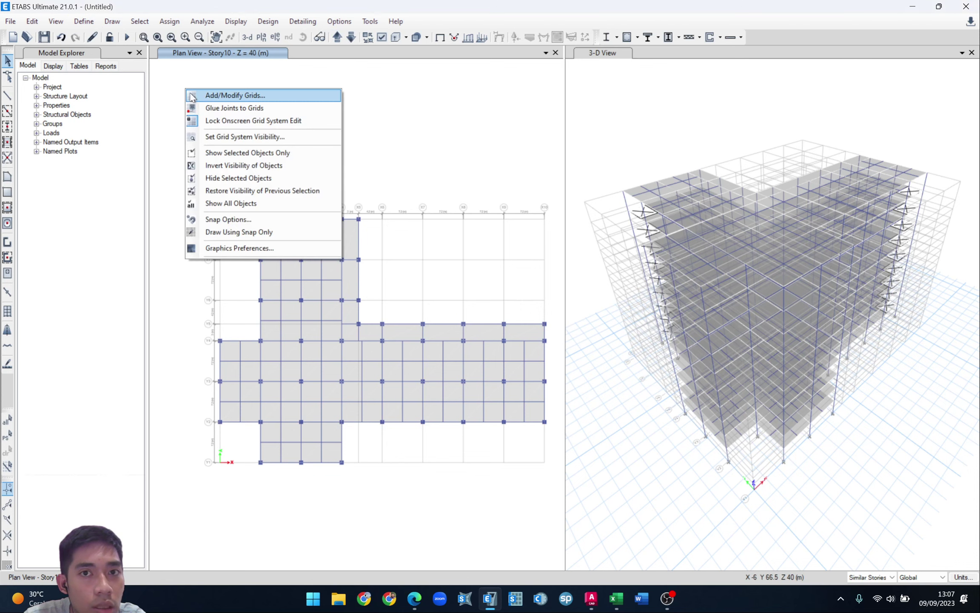
click(208, 95)
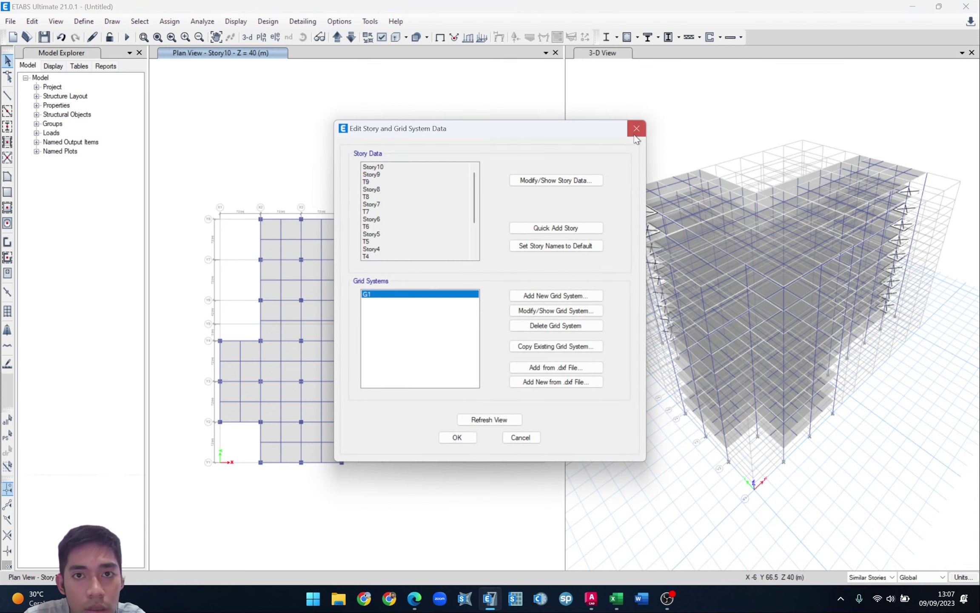
click(555, 180)
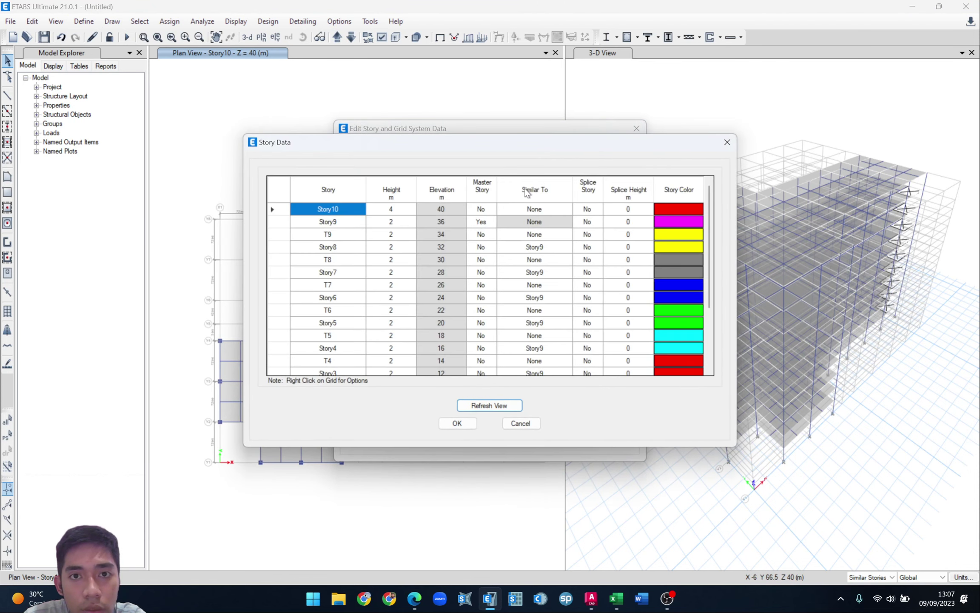
click(490, 221)
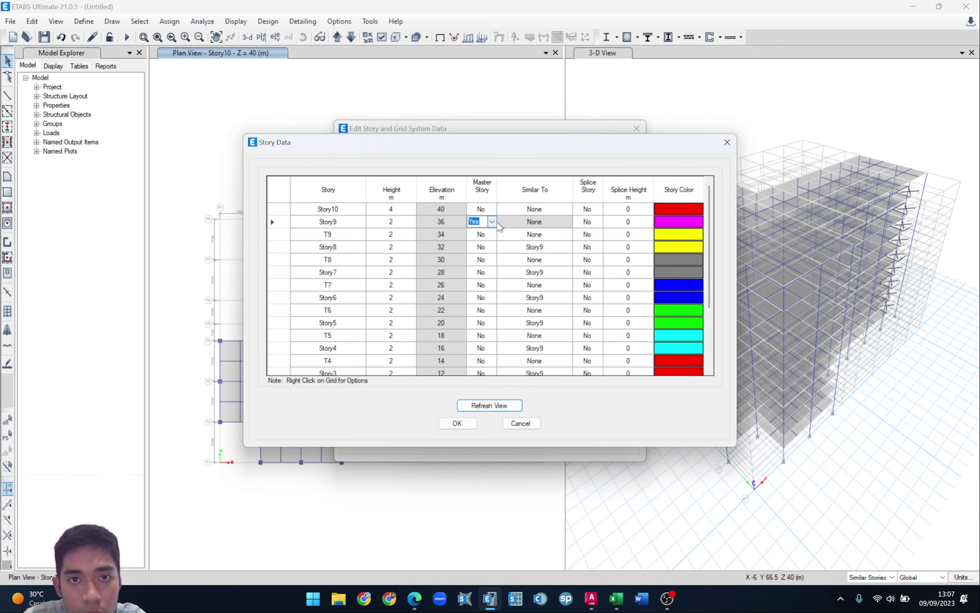
click(492, 221)
click(482, 233)
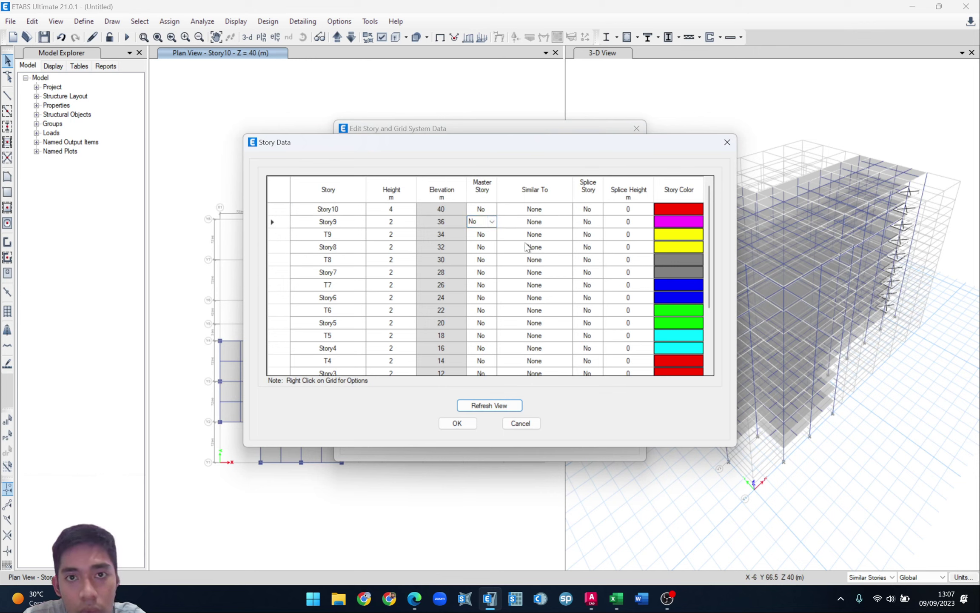
- Make T9 a master story by setting its Master Story option to Yes
click(481, 235)
click(491, 234)
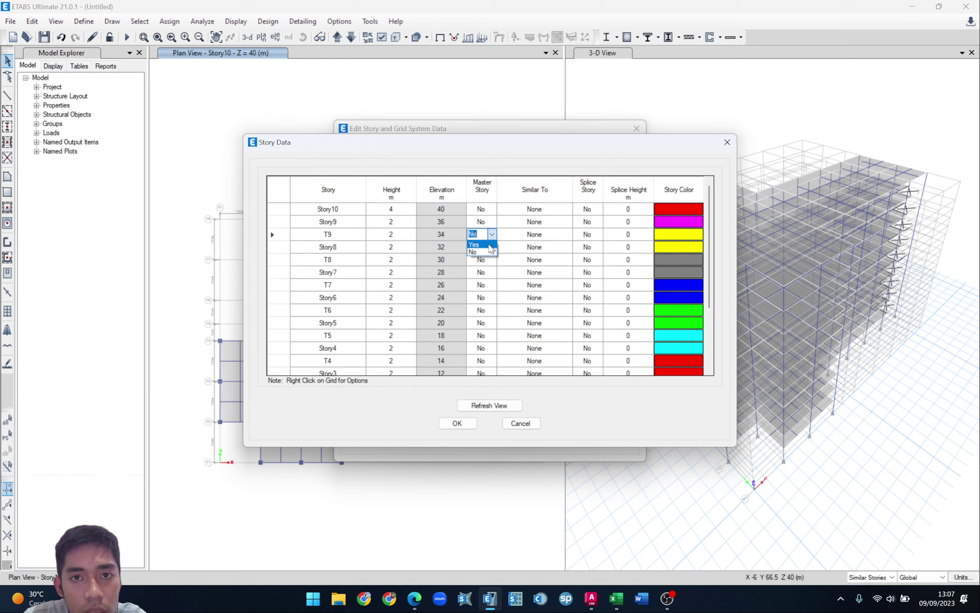
click(476, 245)
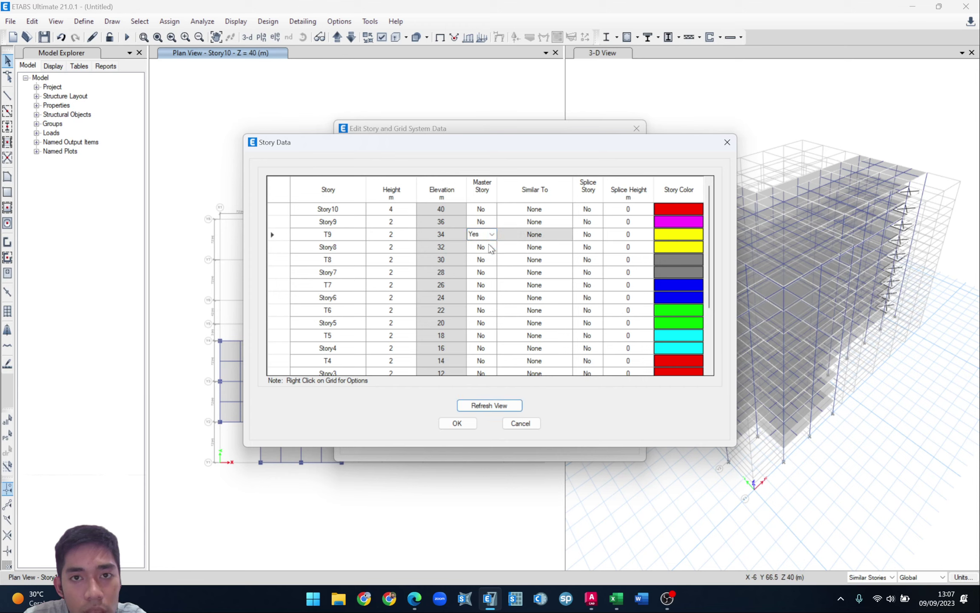
- Set the Similar To option of stories T8, T7 and T6 to T9
click(558, 247)
click(569, 258)
click(568, 259)
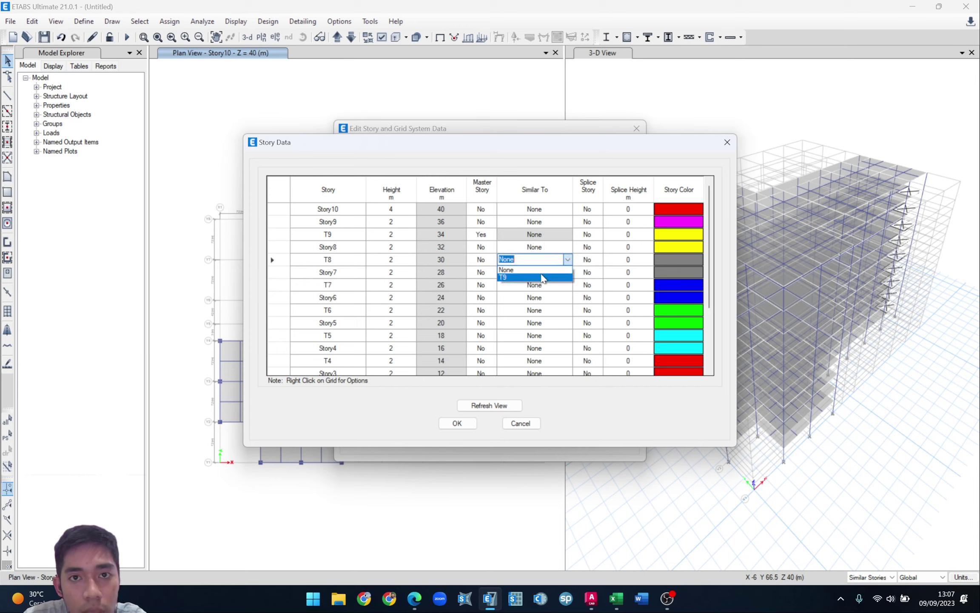
click(543, 278)
click(569, 285)
click(569, 285)
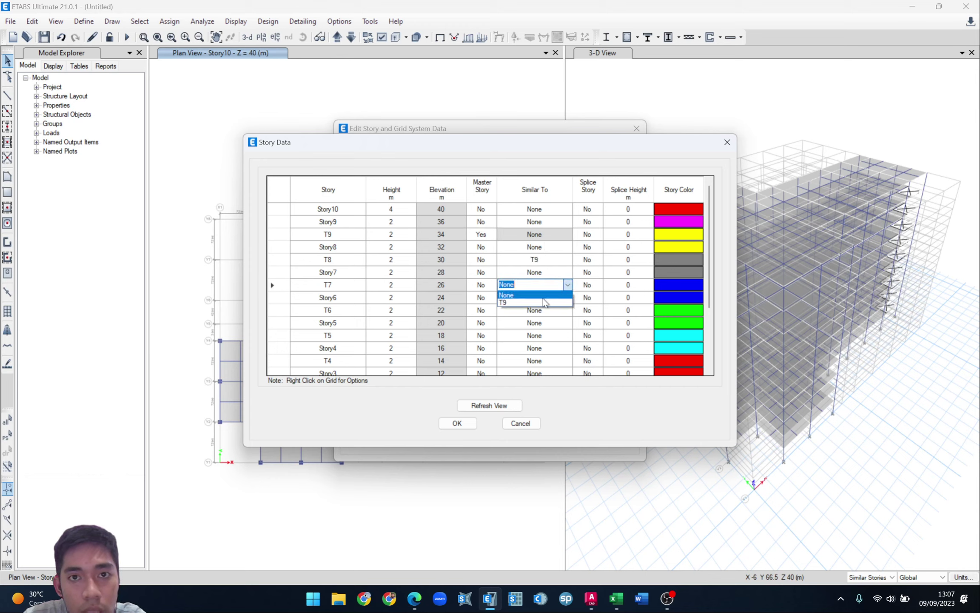
click(546, 304)
click(567, 311)
click(567, 311)
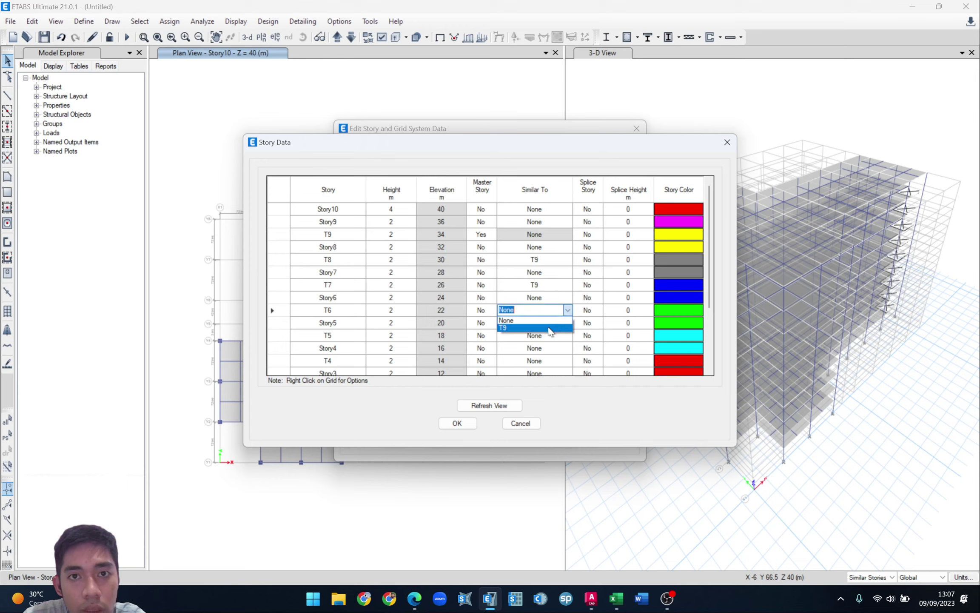
click(546, 329)
- Set the Similar To option of stories T5, T4 and T3 to T9
click(547, 332)
click(568, 335)
click(550, 354)
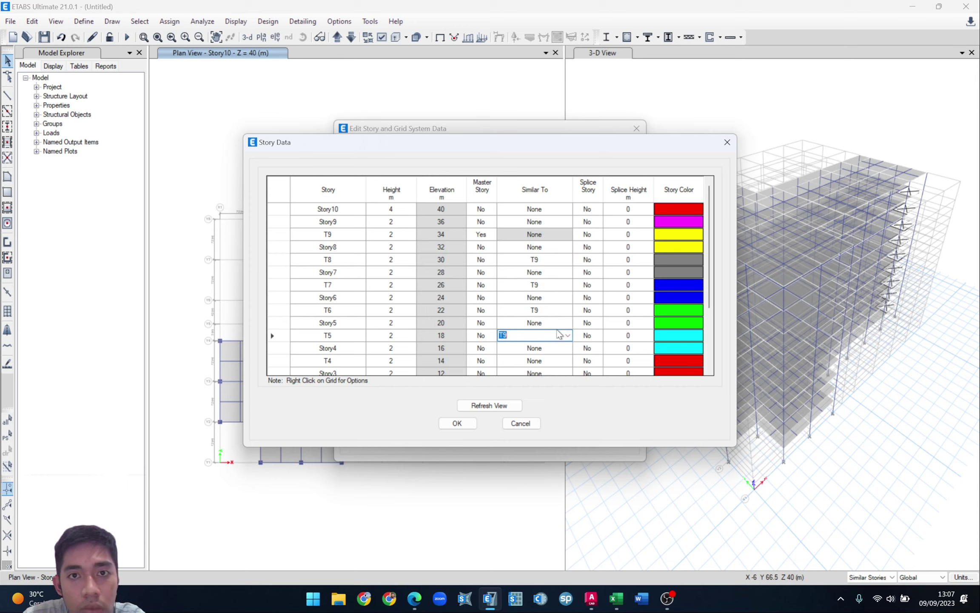
click(564, 362)
click(568, 361)
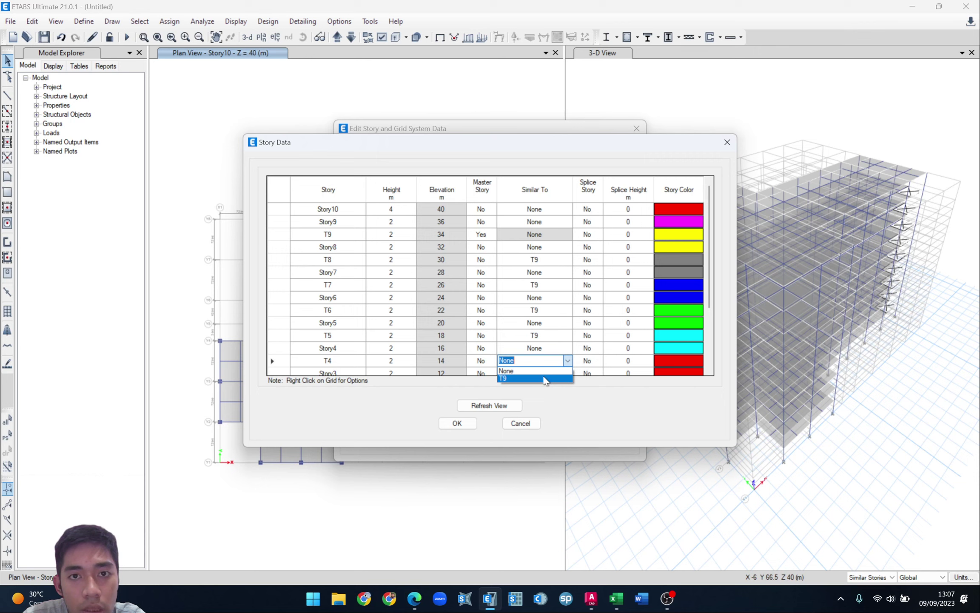
click(549, 378)
scroll(581, 311, down, 2)
click(560, 311)
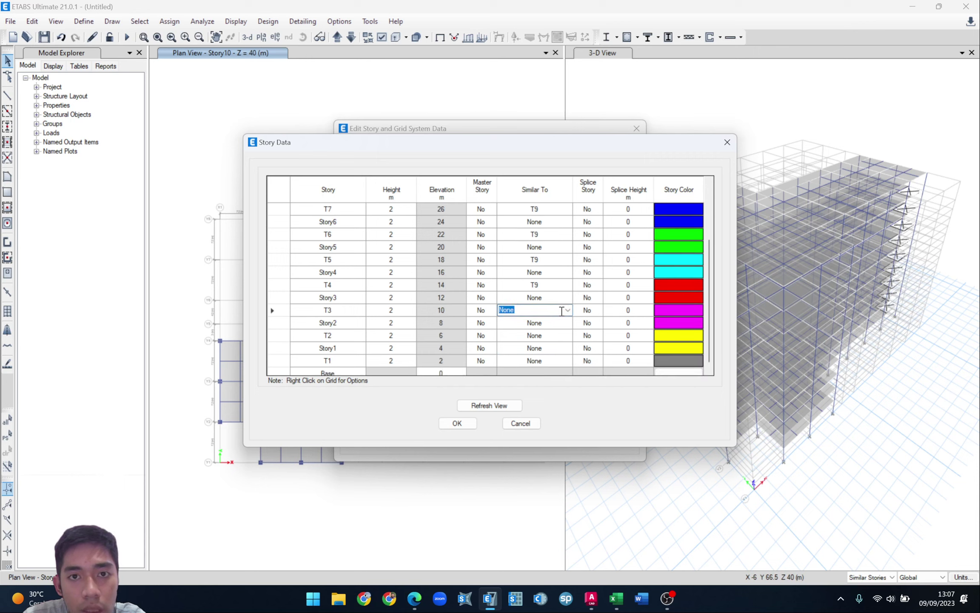
click(567, 310)
click(543, 332)
- Make stories T2 and T1 similar to T9, then accept the story data and the story and grid system edits
click(555, 336)
click(568, 336)
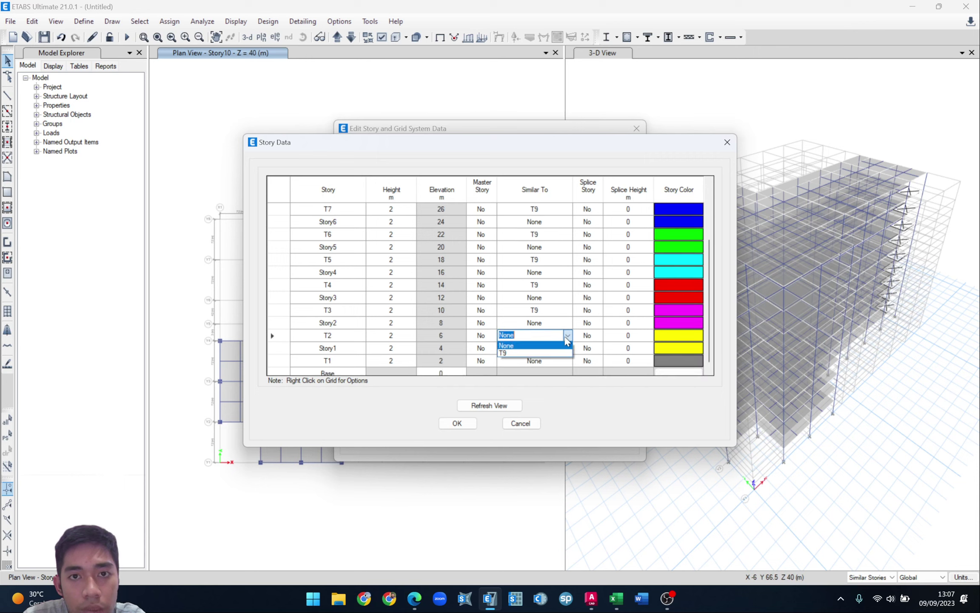
click(555, 357)
click(553, 361)
click(567, 360)
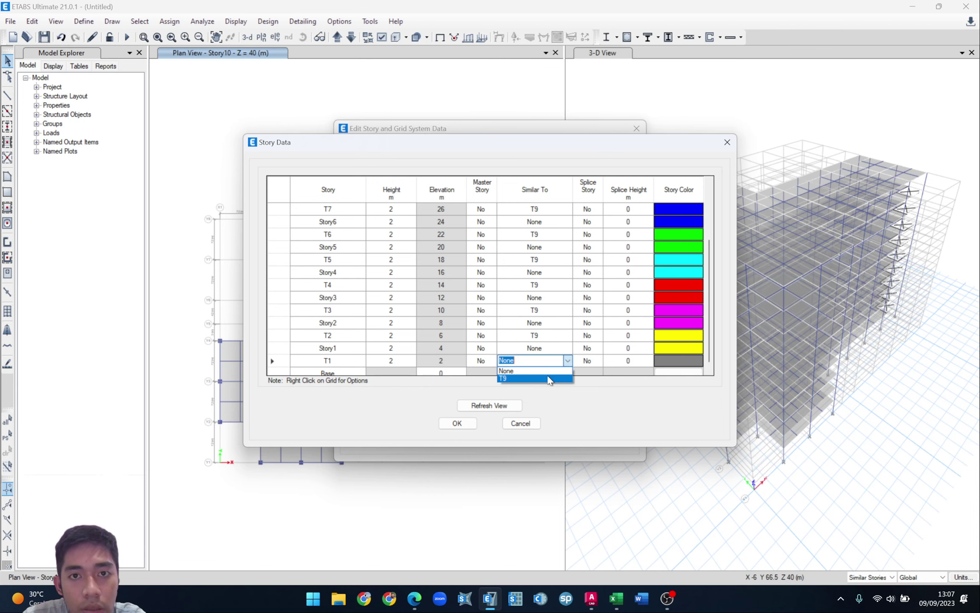
click(536, 380)
click(457, 423)
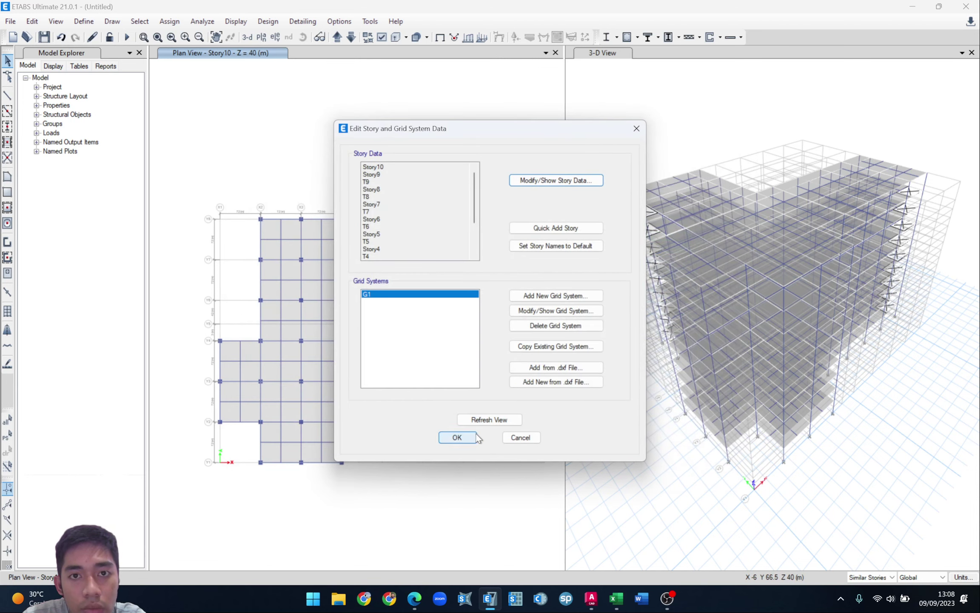
click(457, 437)
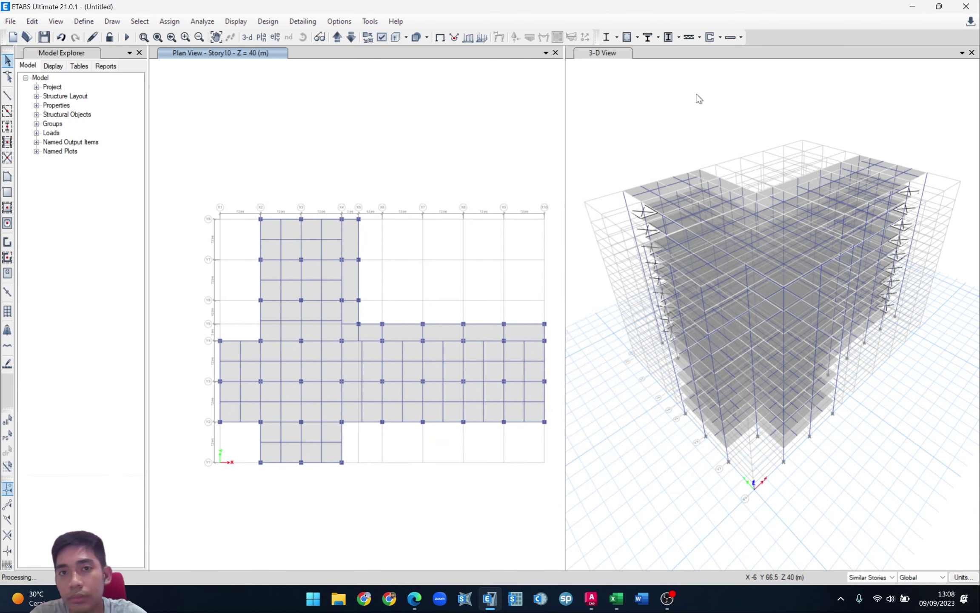
- Refresh the plan view window and the 3-D view window
click(47, 21)
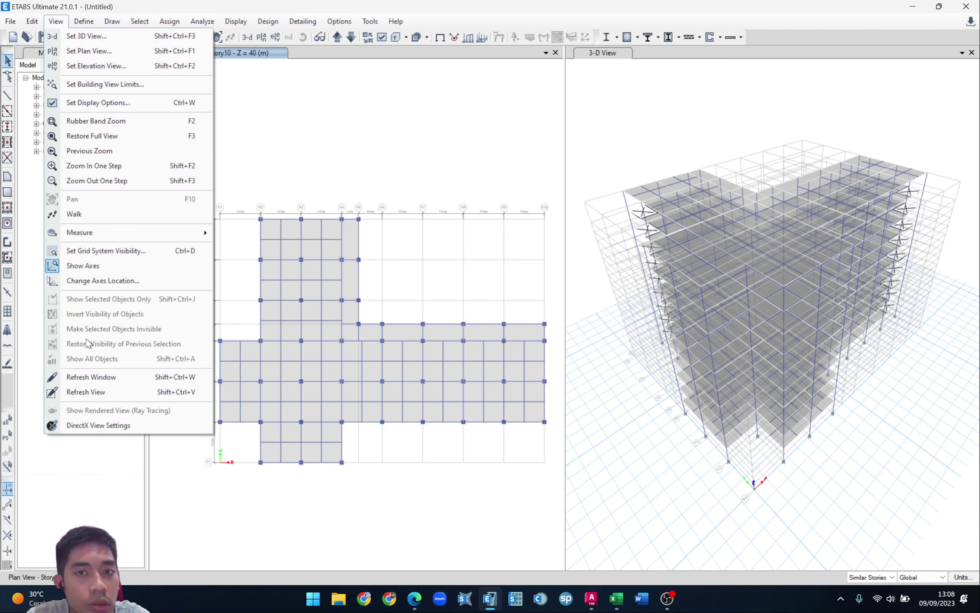
click(104, 376)
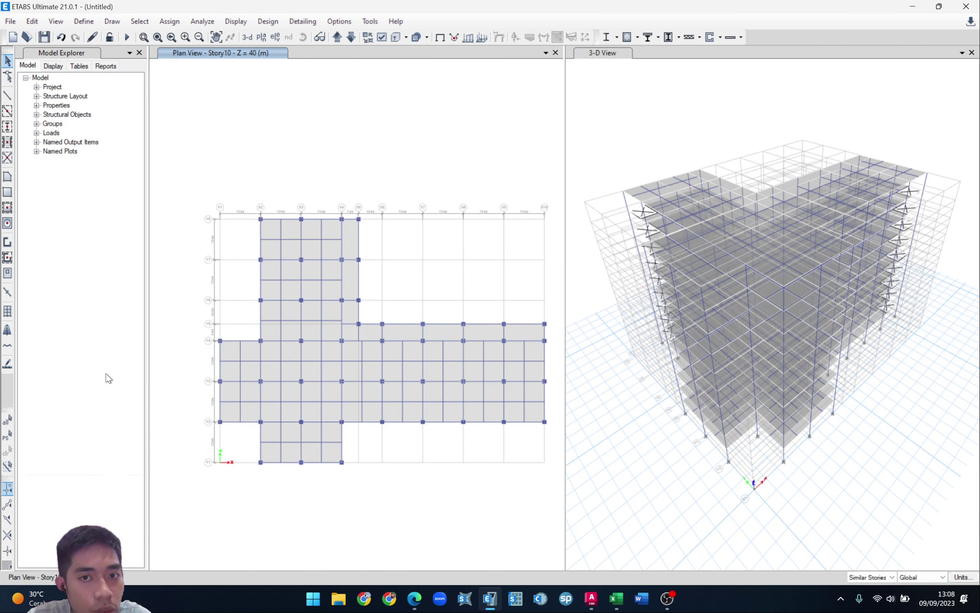
click(609, 59)
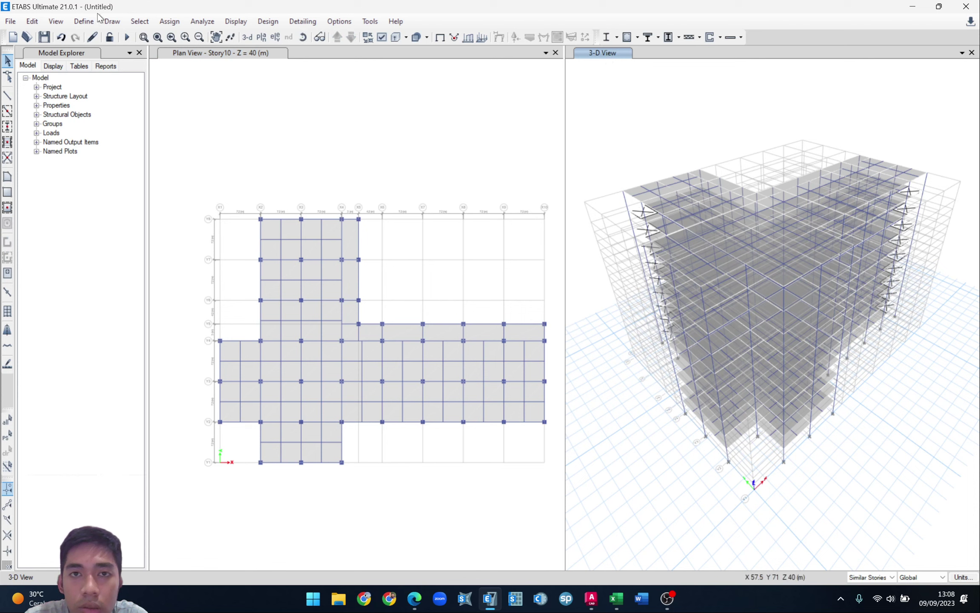
click(56, 21)
click(104, 376)
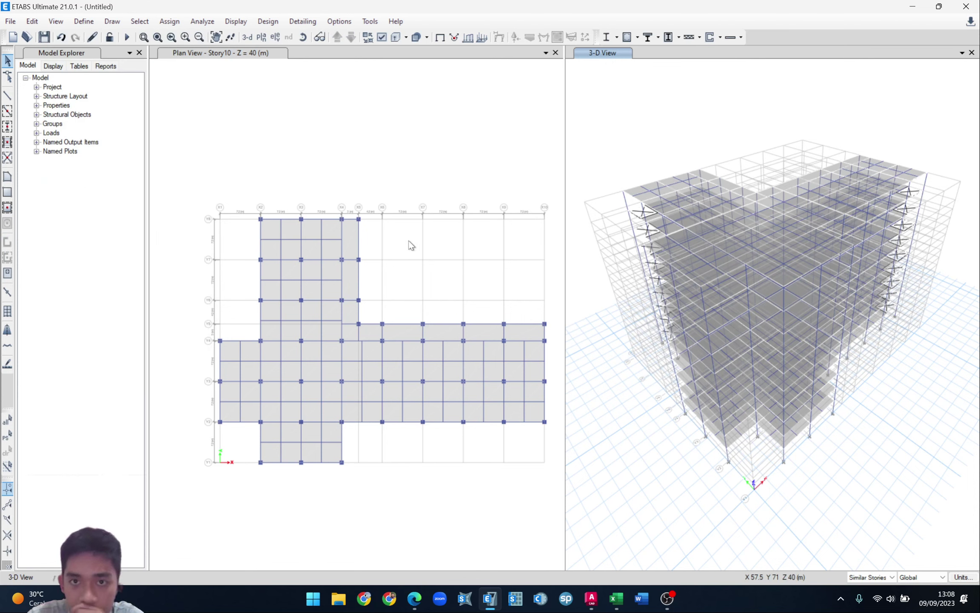
- Move the plan view down from Story10 to story T9
click(360, 107)
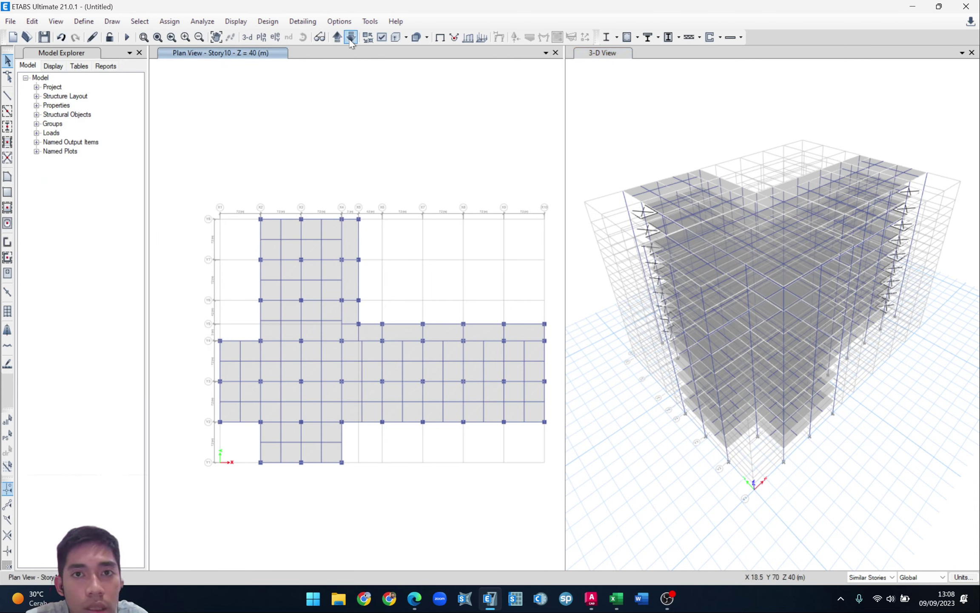
click(351, 38)
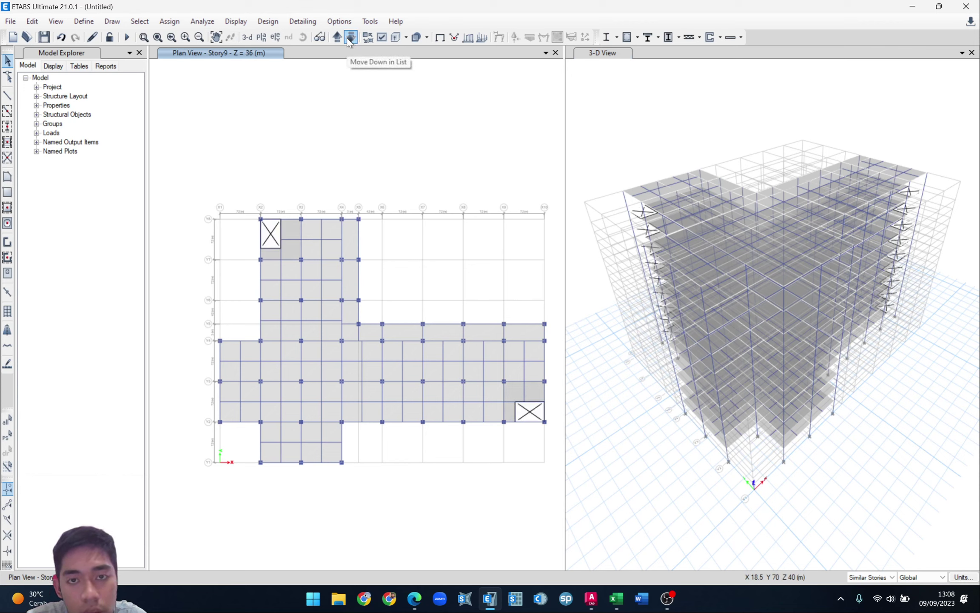
click(351, 38)
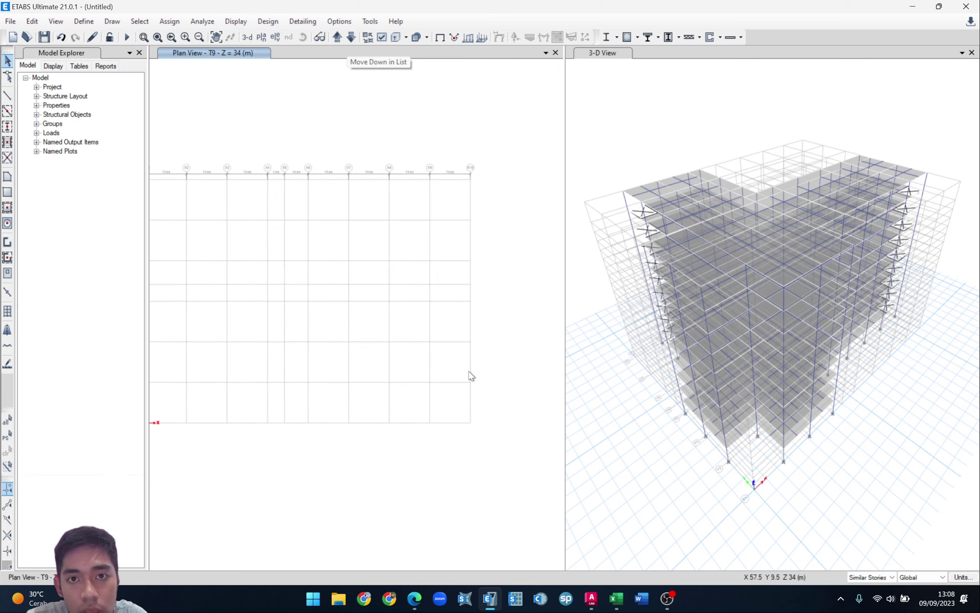
- Switch to the AutoCAD floor plan and examine the stair opening in the building's upper-left corner
click(591, 598)
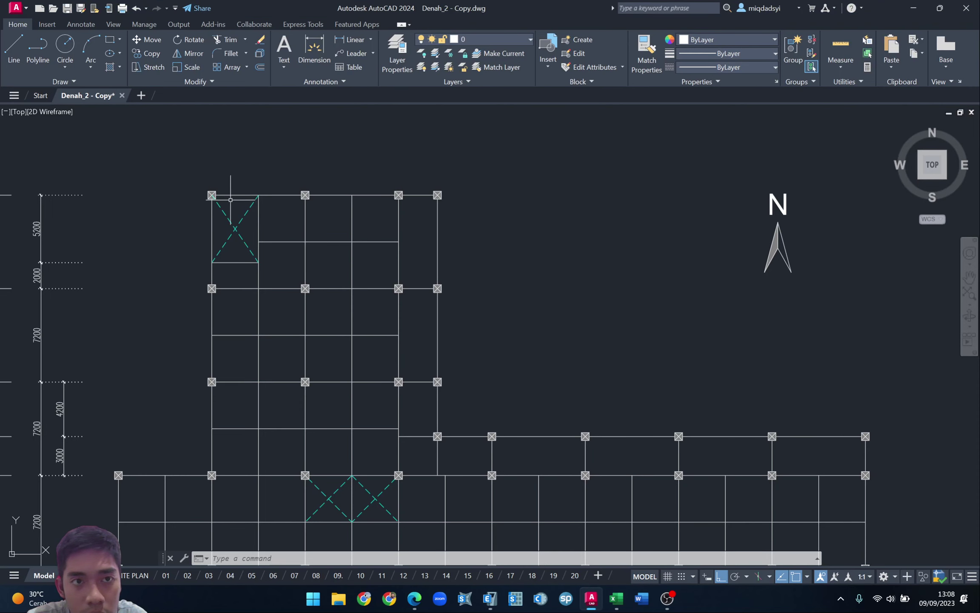
scroll(219, 195, down, 2)
scroll(223, 198, up, 2)
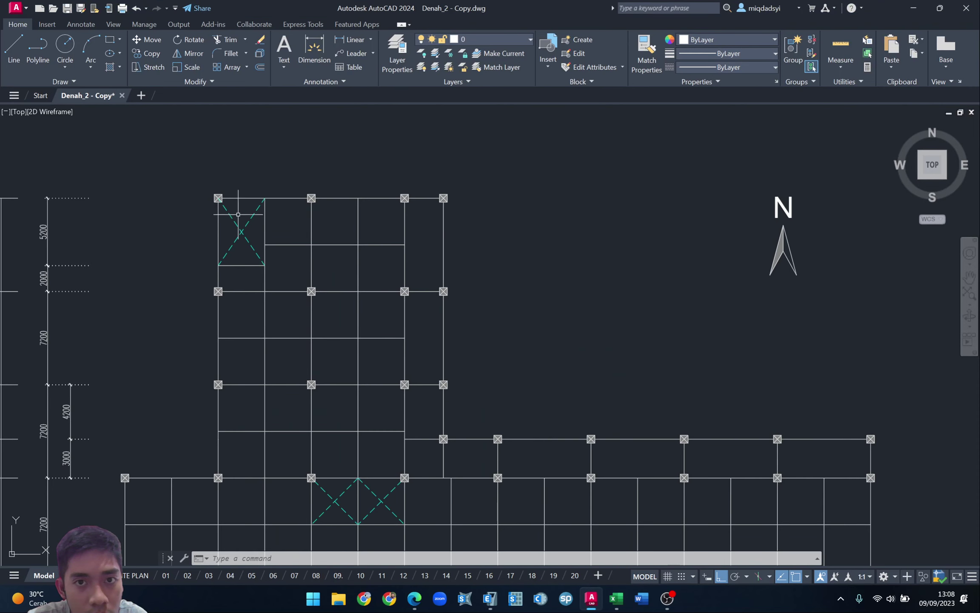
- Check the landing length and stair flight length on the Tangga sheet in Excel against the stair opening in the AutoCAD plan
click(616, 598)
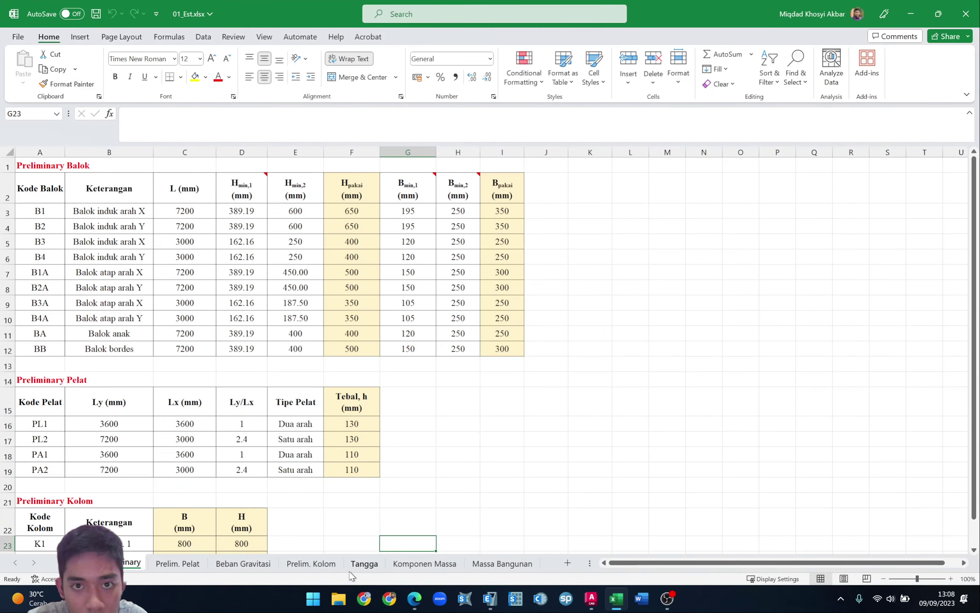
click(357, 564)
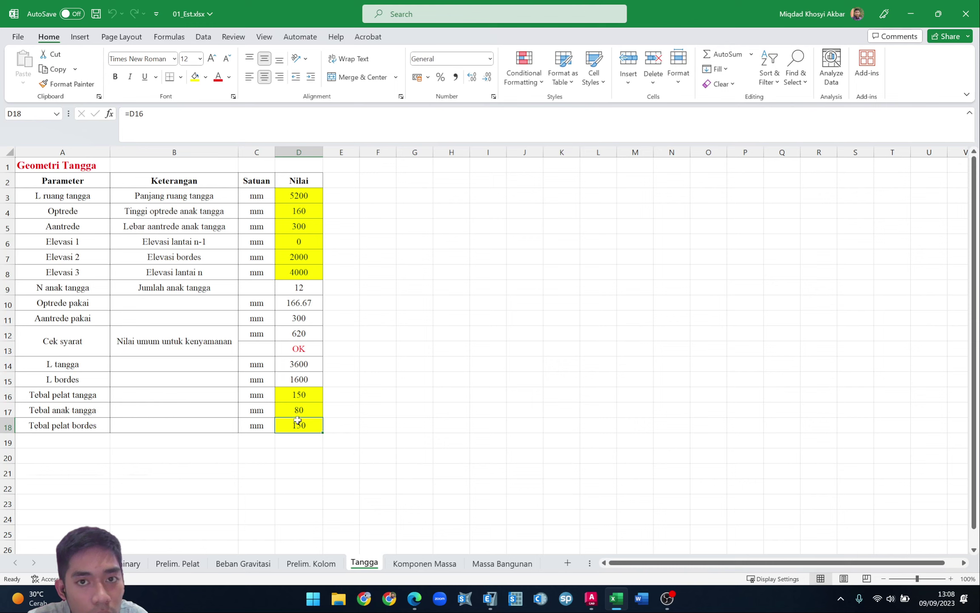
click(309, 377)
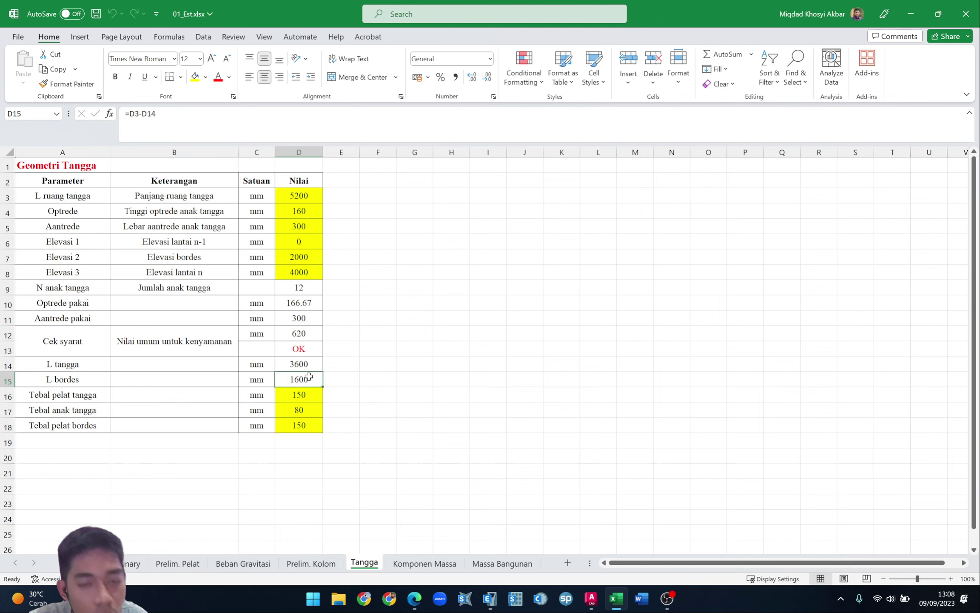
key(alt+Tab)
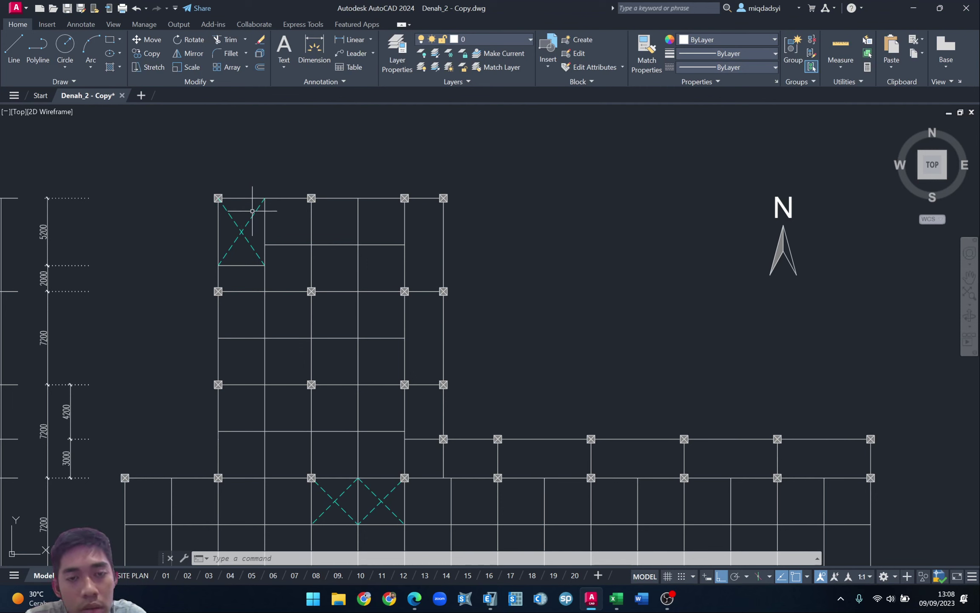
key(alt+Tab)
click(309, 363)
key(alt+Tab)
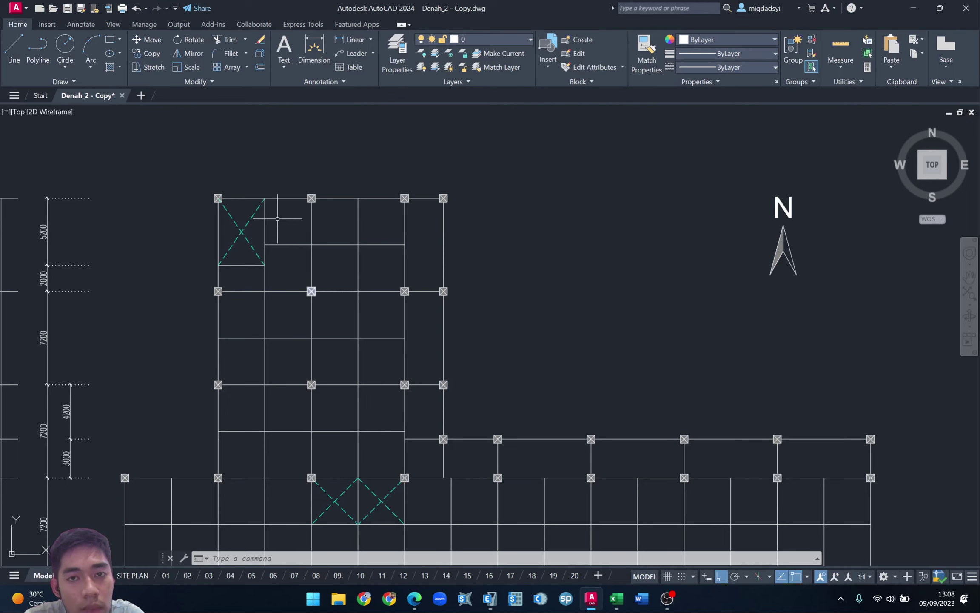
key(alt+Tab)
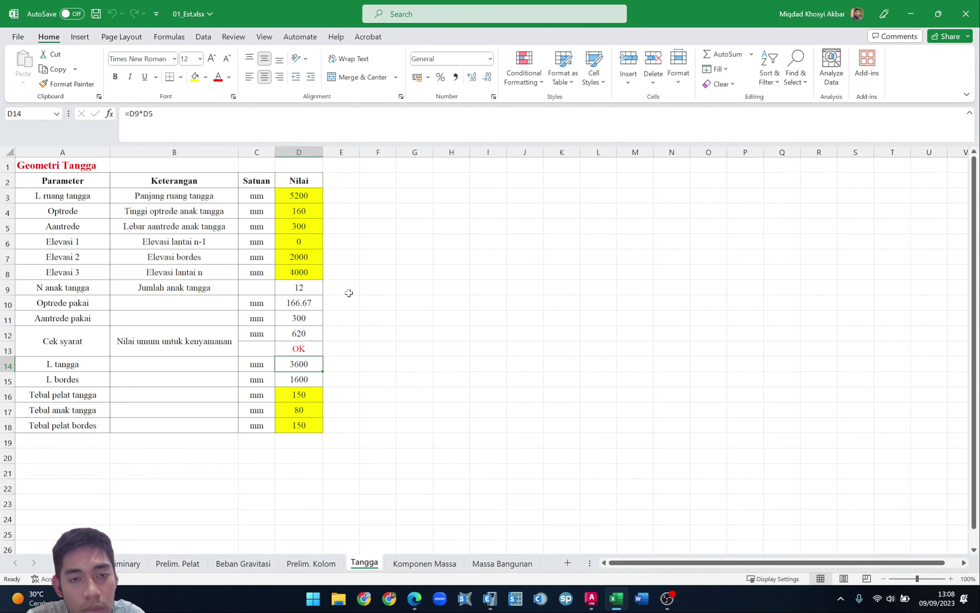
key(alt+Tab)
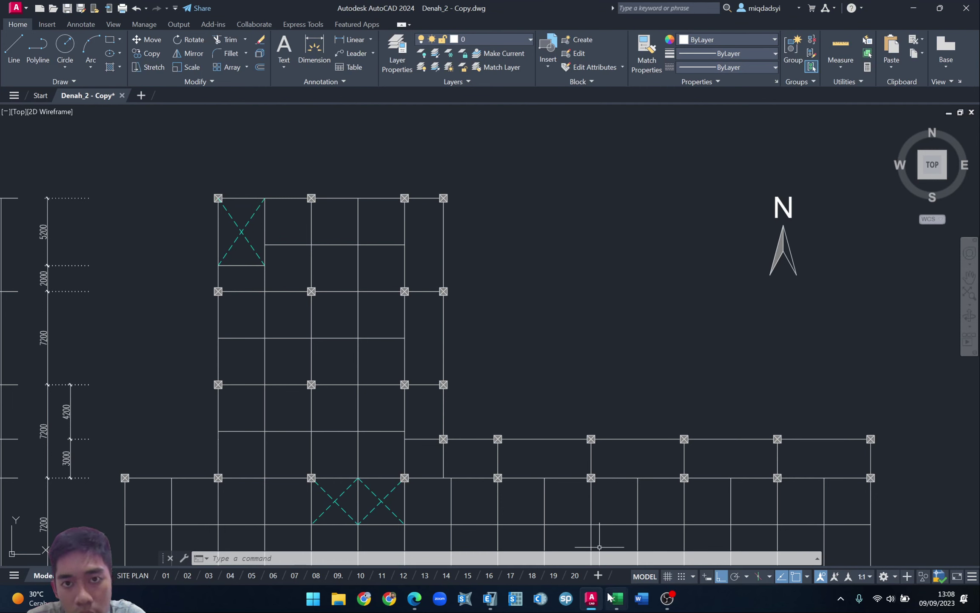
- Return to ETABS and start drawing frame lines on the T9 plan with the section property set to None
click(490, 599)
scroll(488, 409, up, 2)
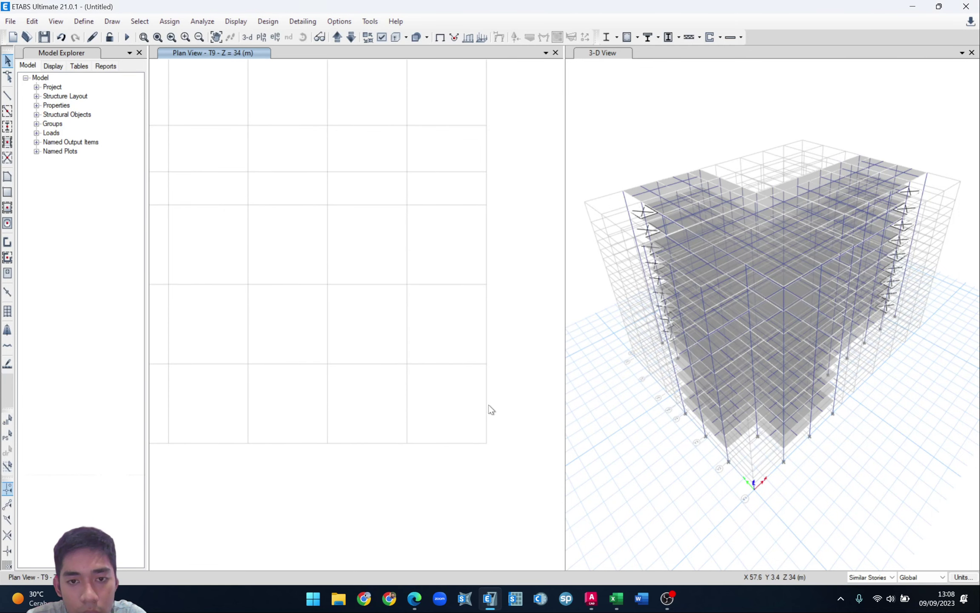
scroll(473, 394, up, 2)
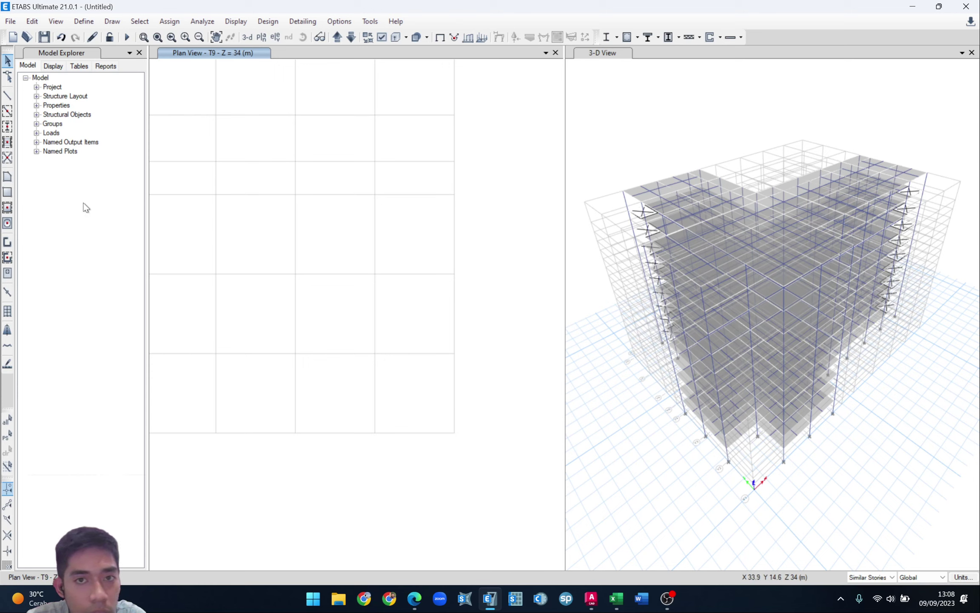
click(7, 97)
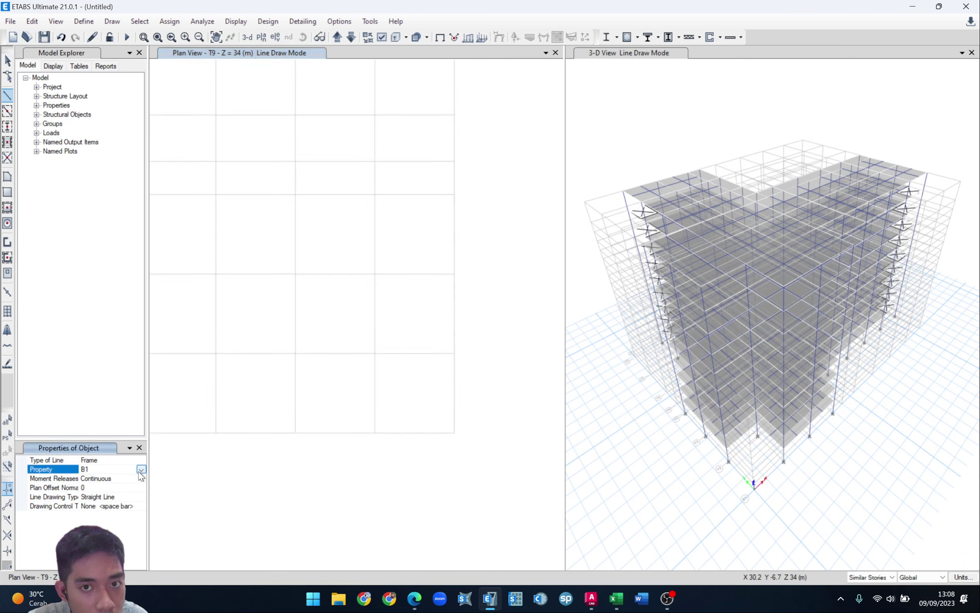
click(8, 97)
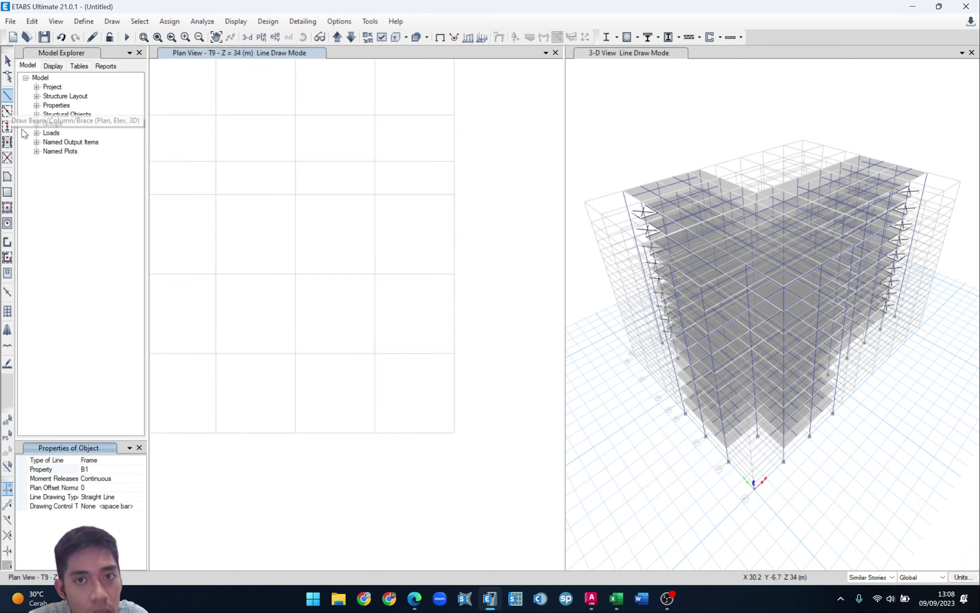
click(140, 470)
click(141, 469)
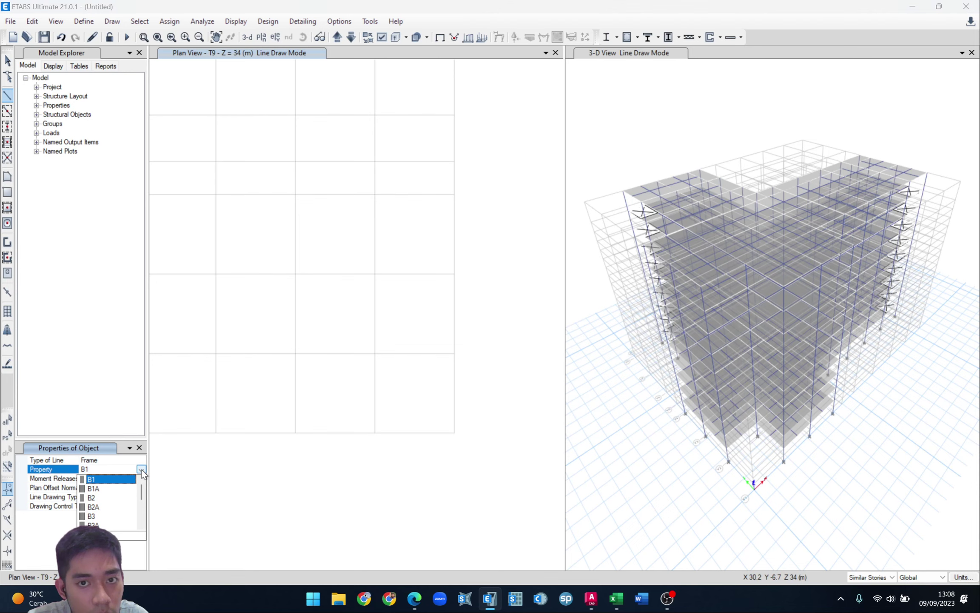
scroll(111, 502, down, 2)
click(111, 526)
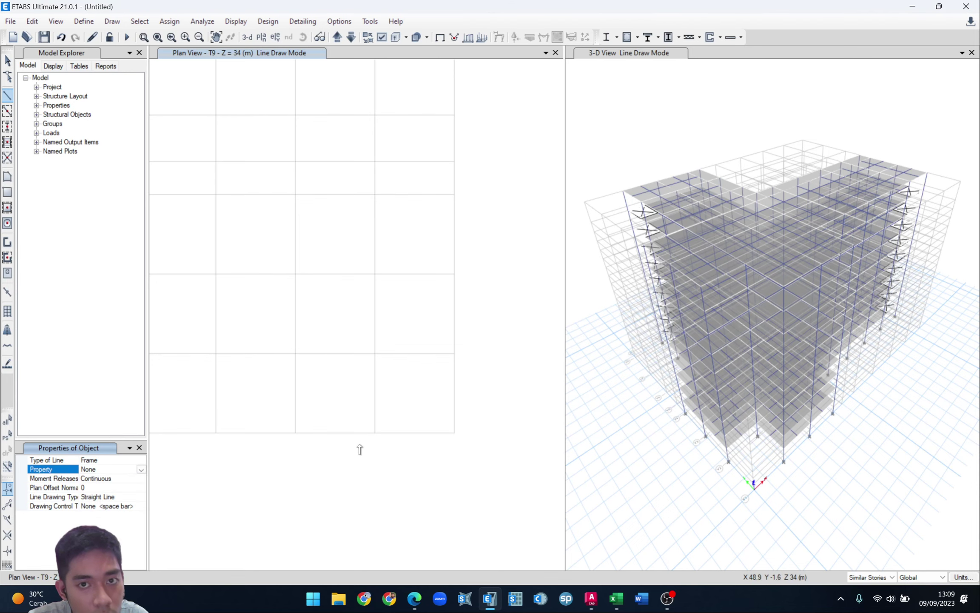
- Draw a straight None frame line on T9 from grid point X10-Y1 to grid point X9-Y1, then end the drawing command
scroll(402, 389, down, 4)
scroll(394, 392, up, 4)
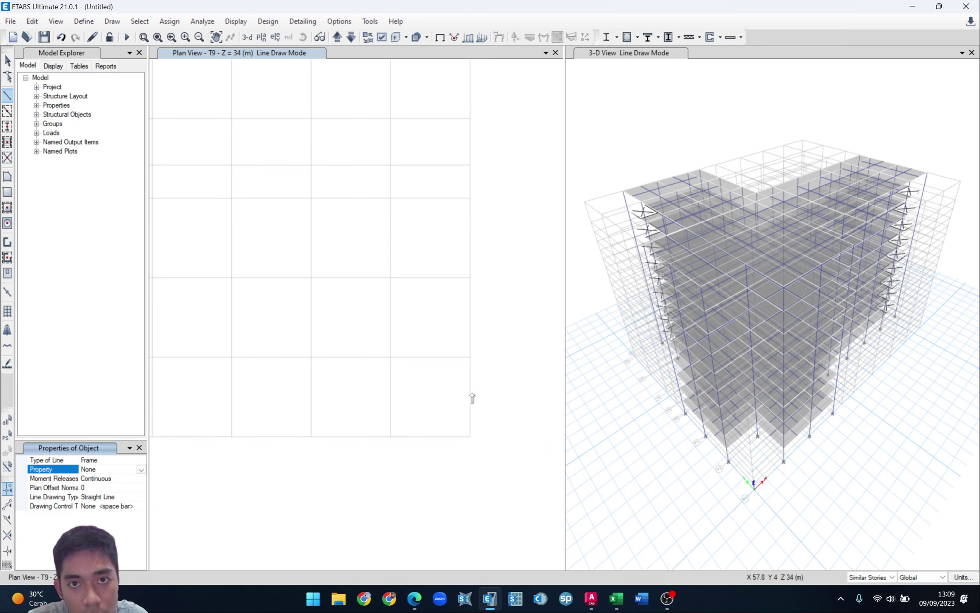
click(471, 436)
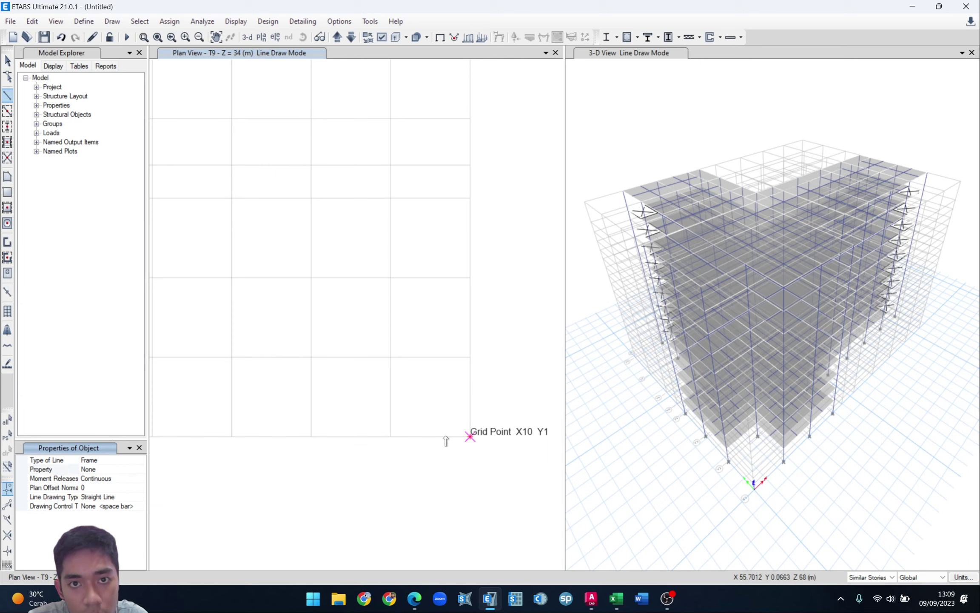
click(391, 436)
key(Escape)
key(Escape)
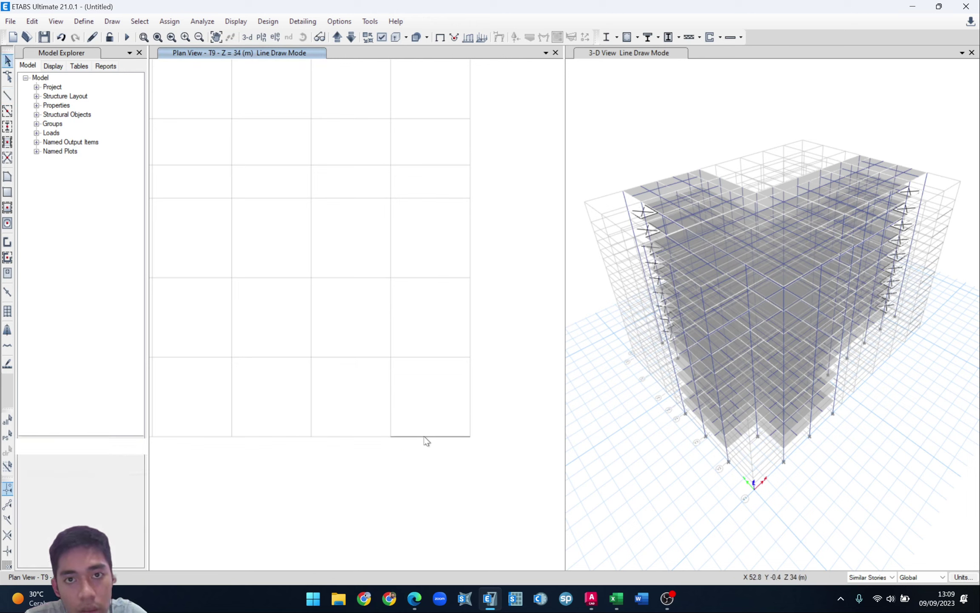
- Replicate the None line between X9-Y1 and X10-Y1 linearly with dx 0 and dy 3.6 m, deleting the original
click(426, 437)
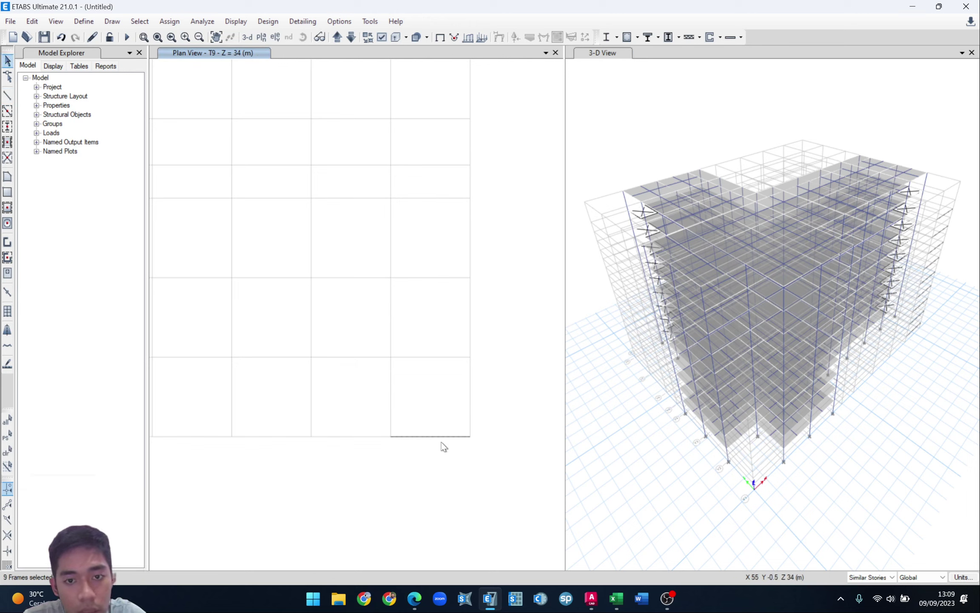
key(ctrl+r)
click(765, 245)
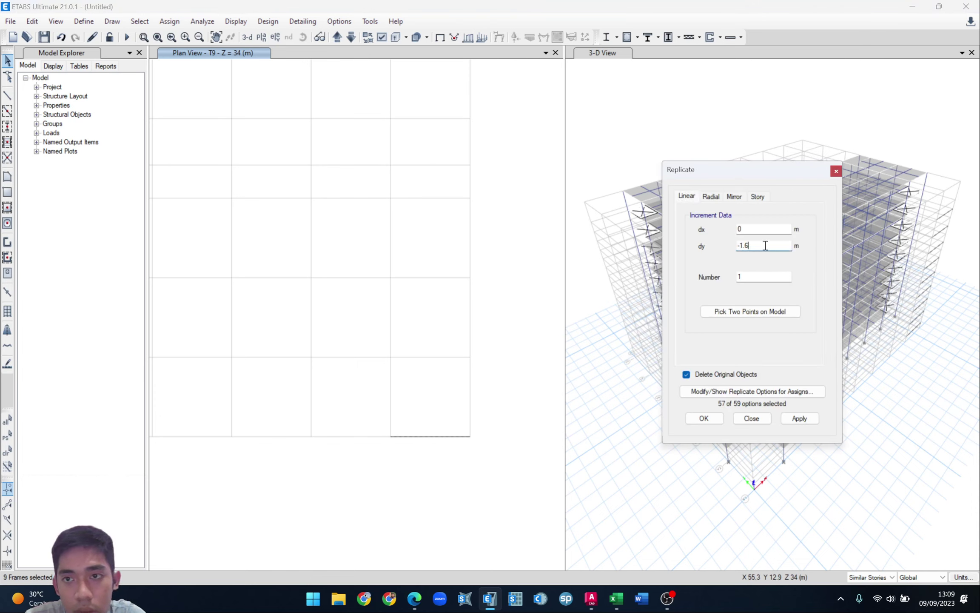
drag(765, 246, 722, 244)
text(3.6)
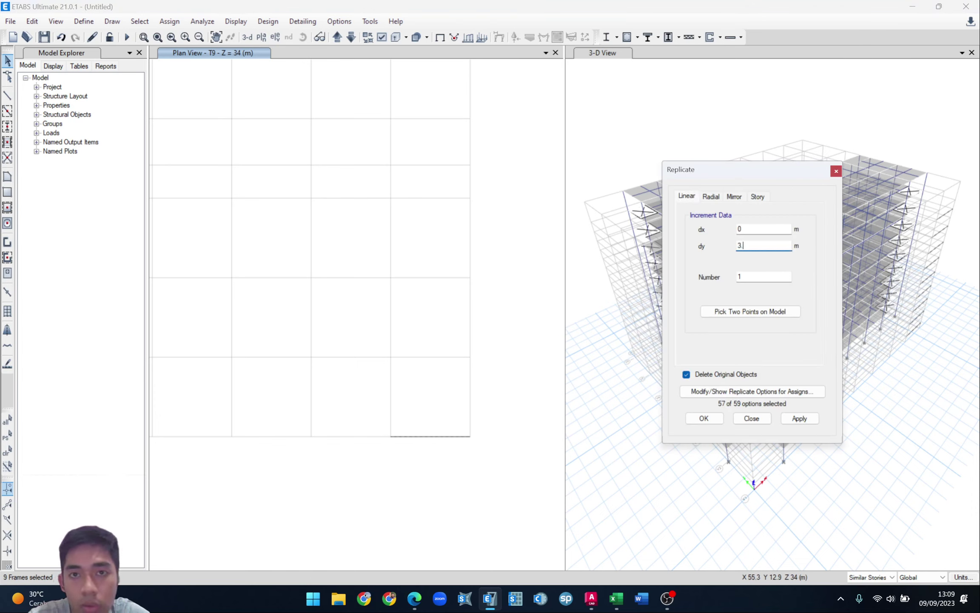
click(804, 419)
click(805, 422)
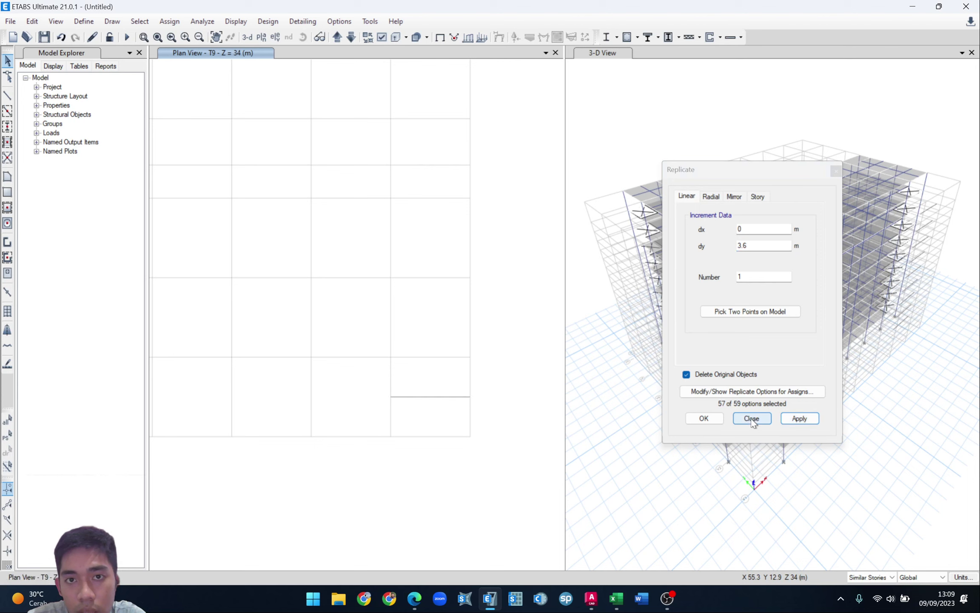
click(752, 419)
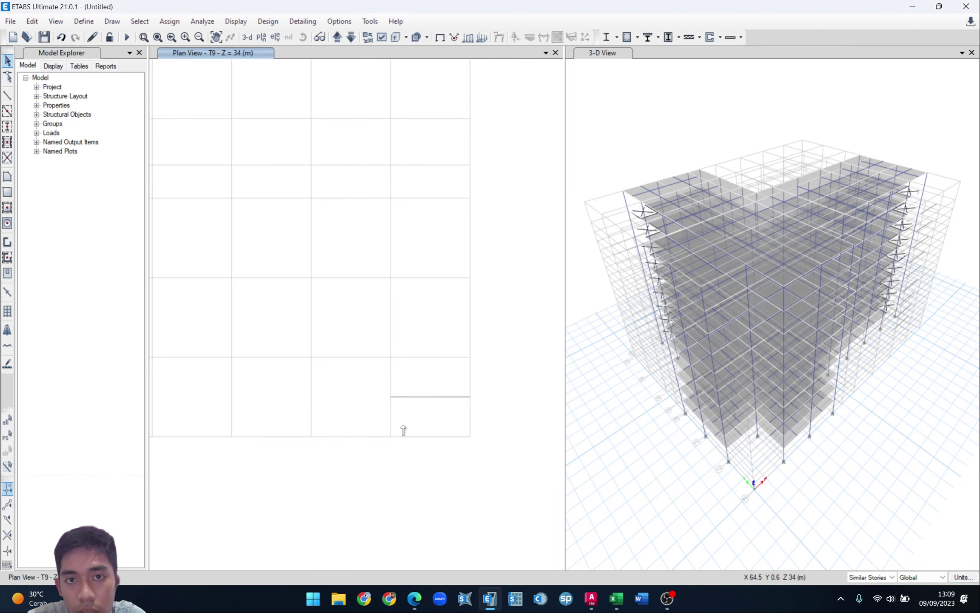
- Draw a straight None frame line from the shifted line's X10 end to grid point X10-Y1, then end the drawing command
click(470, 397)
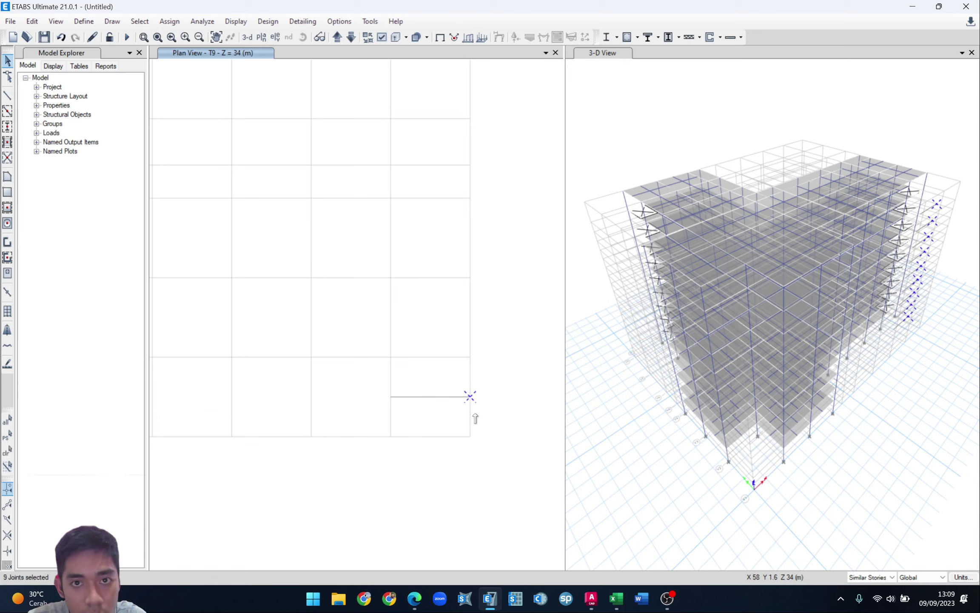
key(Escape)
click(7, 95)
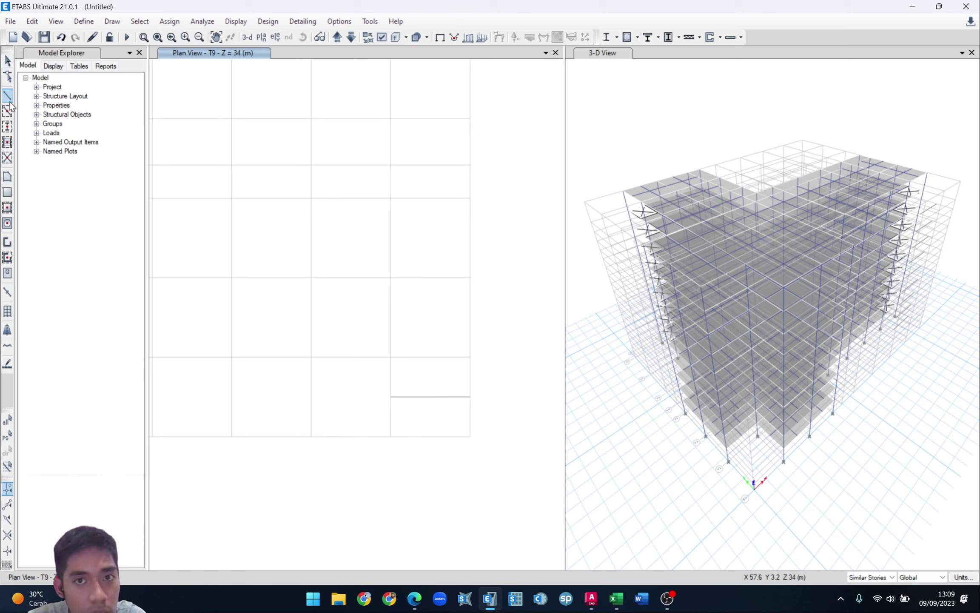
click(470, 397)
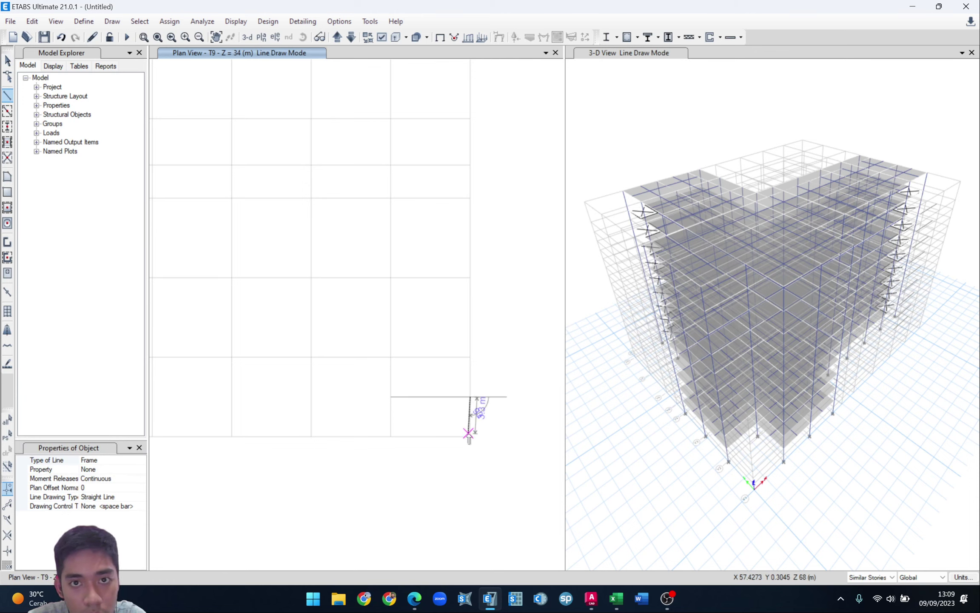
click(470, 436)
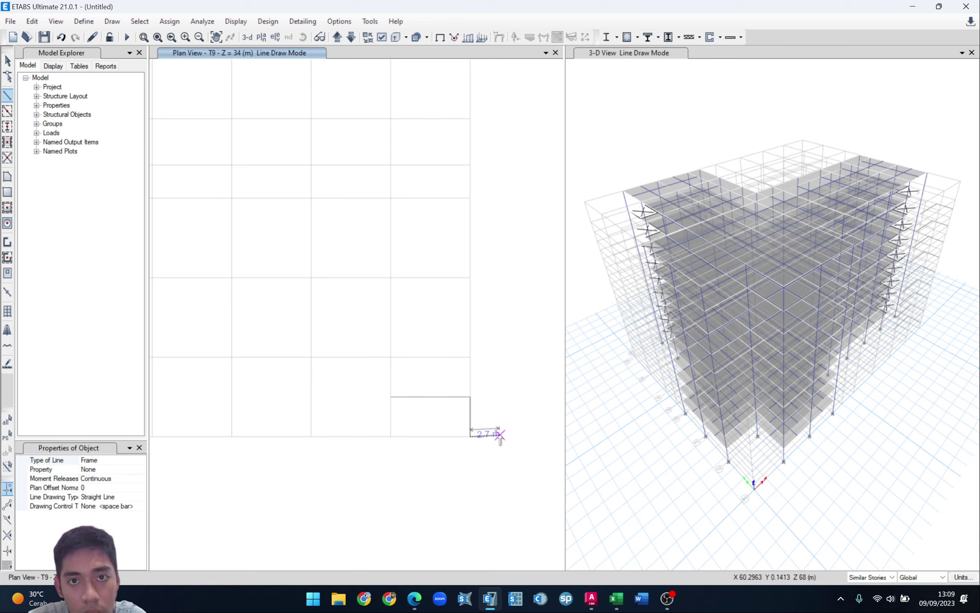
key(Escape)
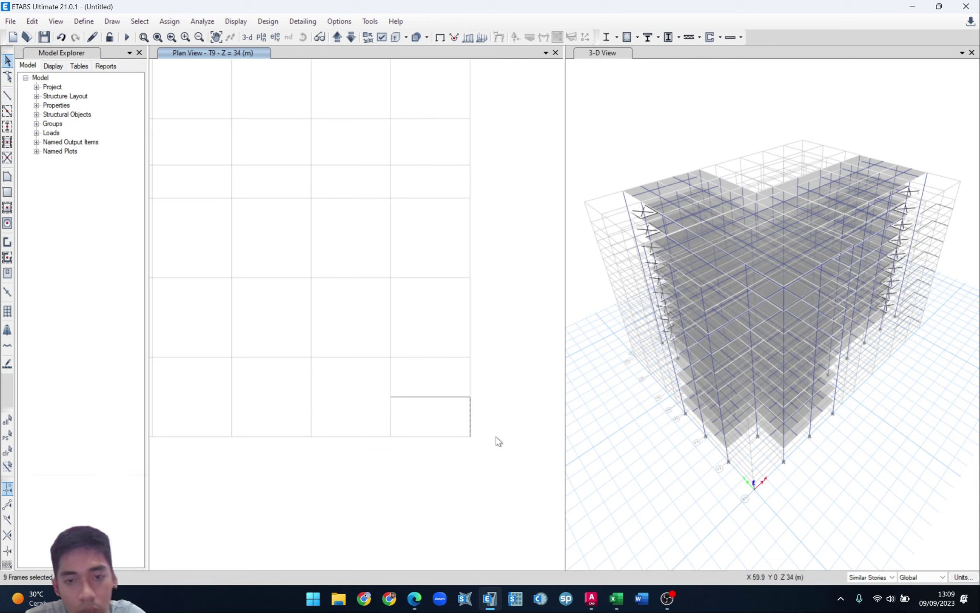
- Replicate the new line on grid X10 linearly with dx -1.6 m and dy 0, deleting the original
key(ctrl+r)
double_click(751, 246)
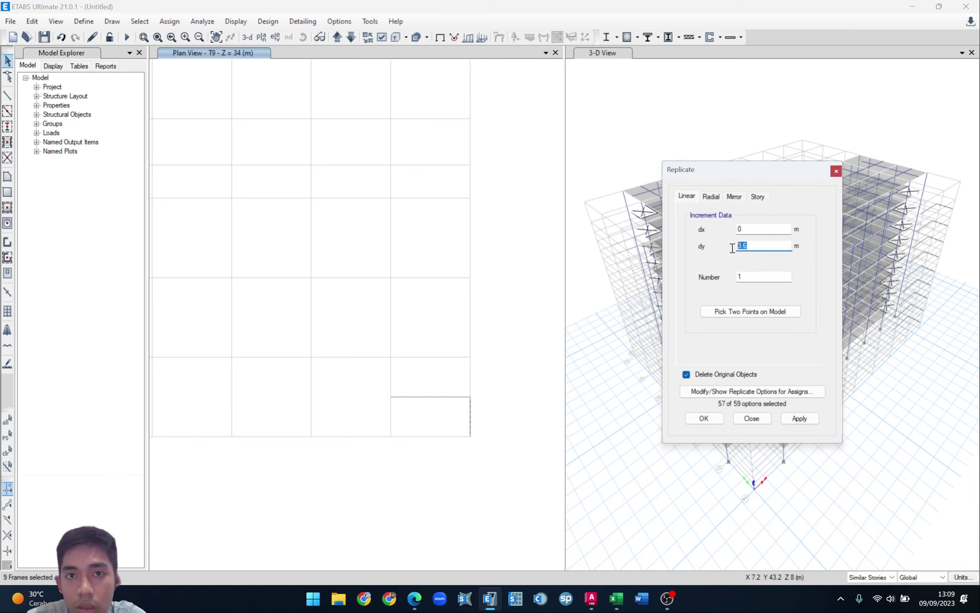
text(0)
click(758, 228)
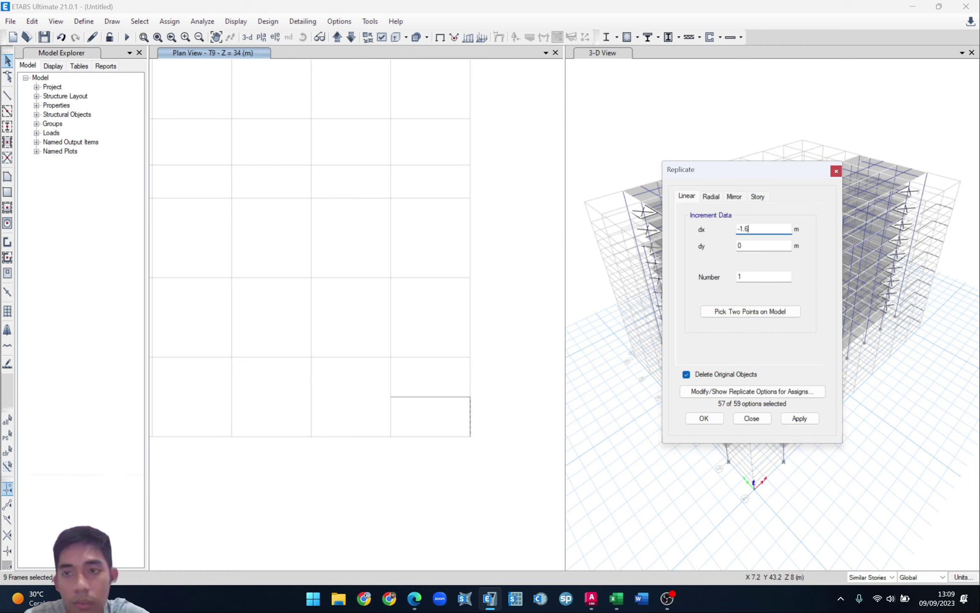
click(790, 418)
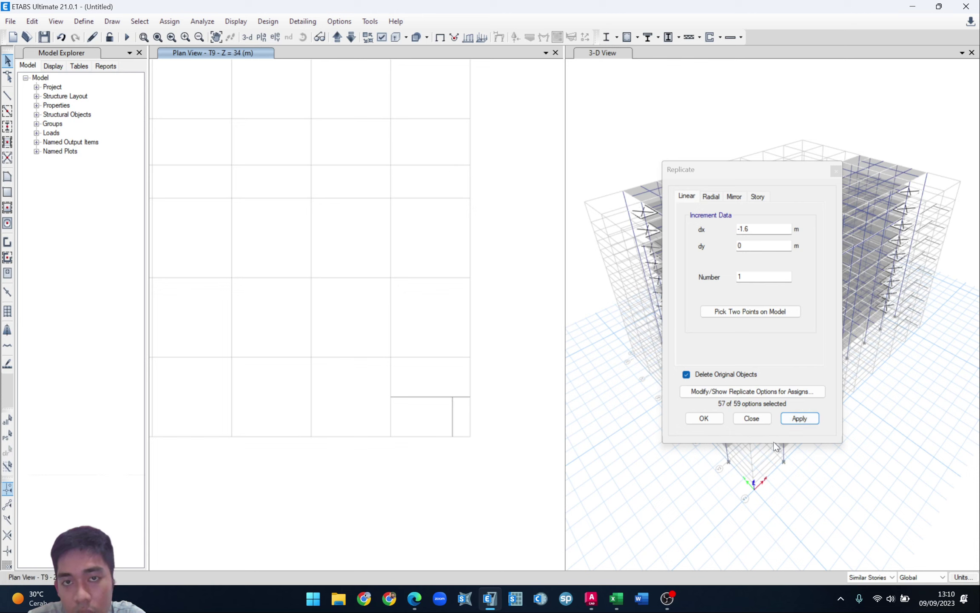
click(750, 419)
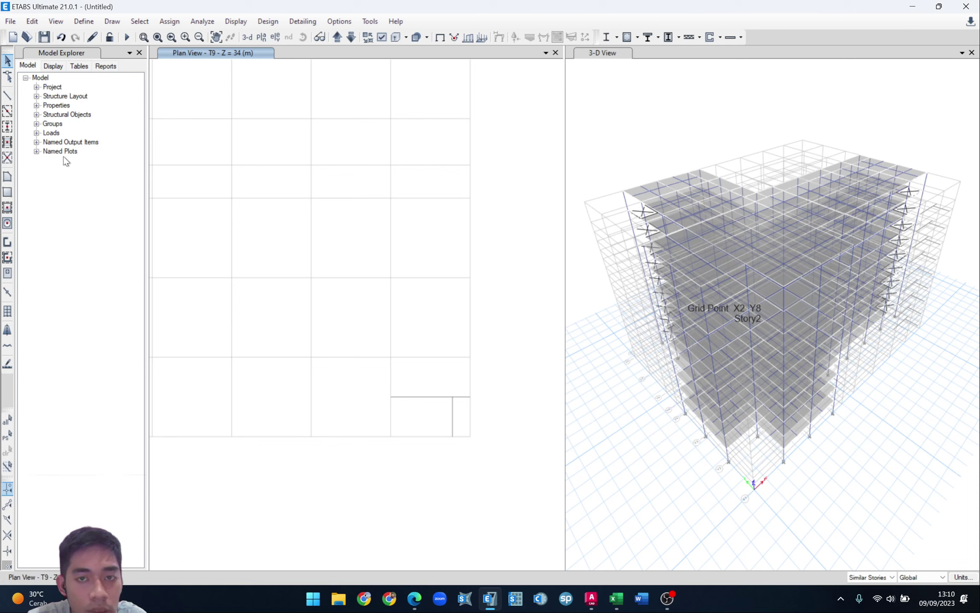
- Draw a 1.6 by 3.6 m rectangular Pelat Bordes slab between the two None lines' intersection and grid point X10-Y1
click(7, 194)
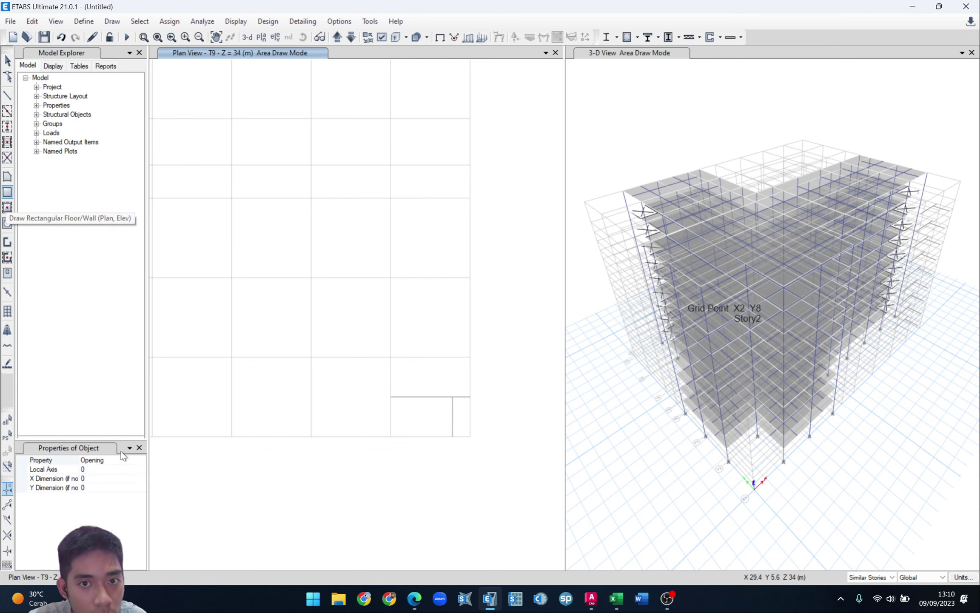
click(142, 460)
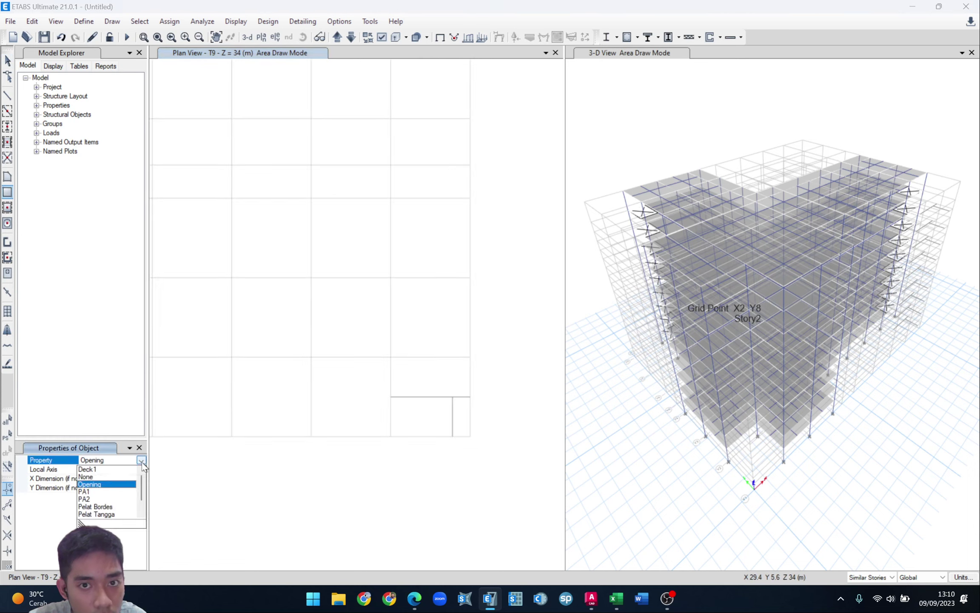
click(110, 493)
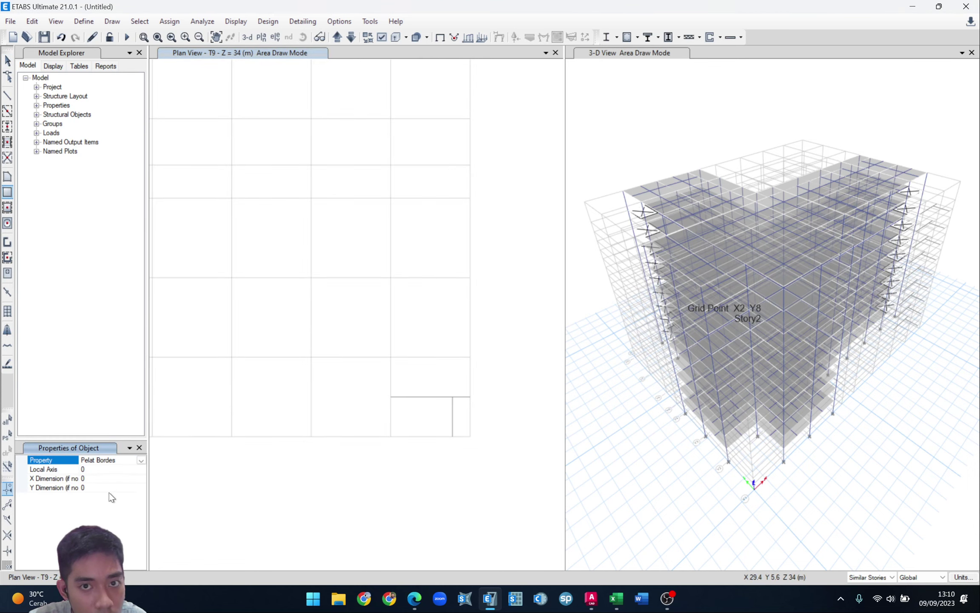
click(452, 397)
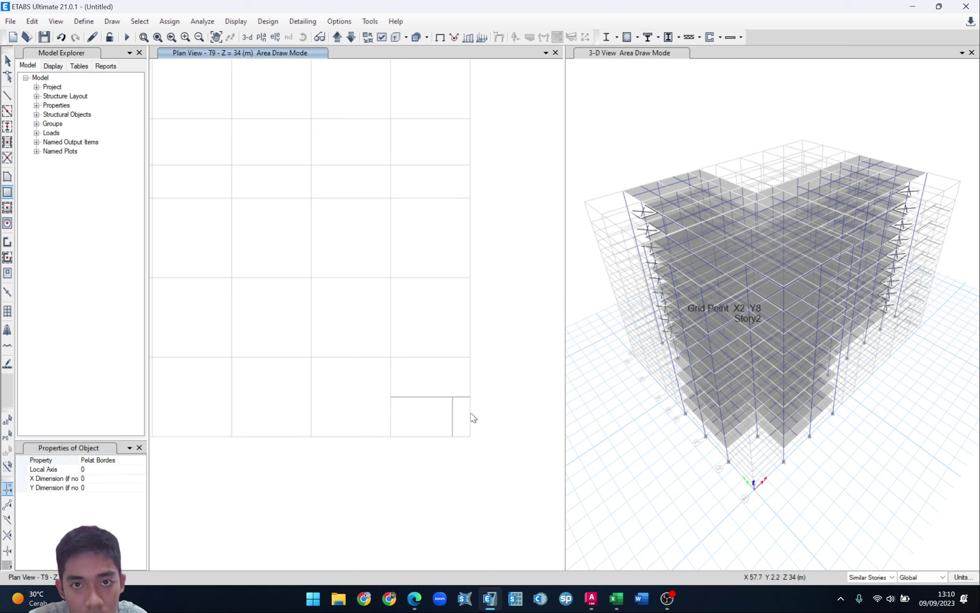
click(8, 192)
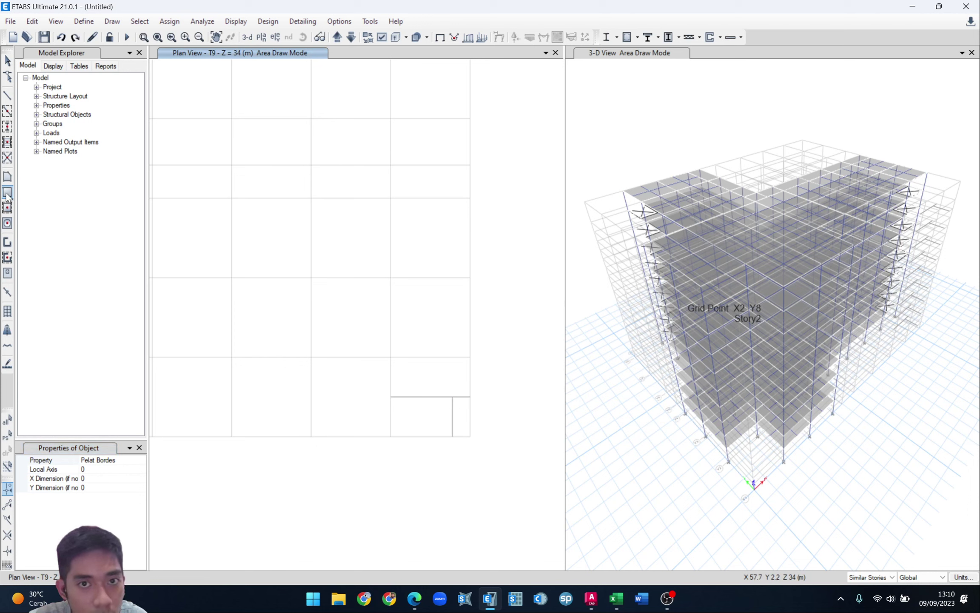
click(453, 397)
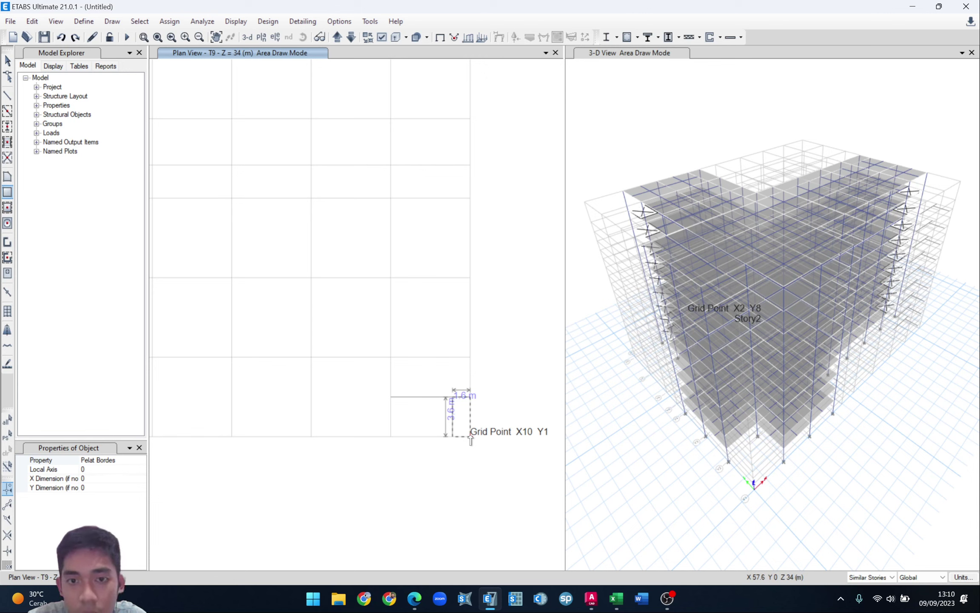
click(470, 436)
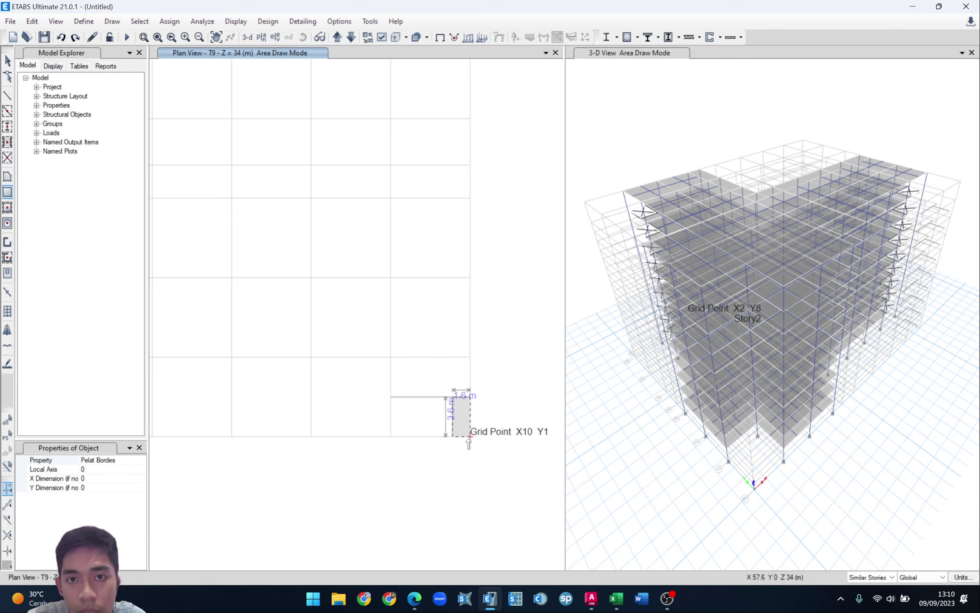
click(8, 60)
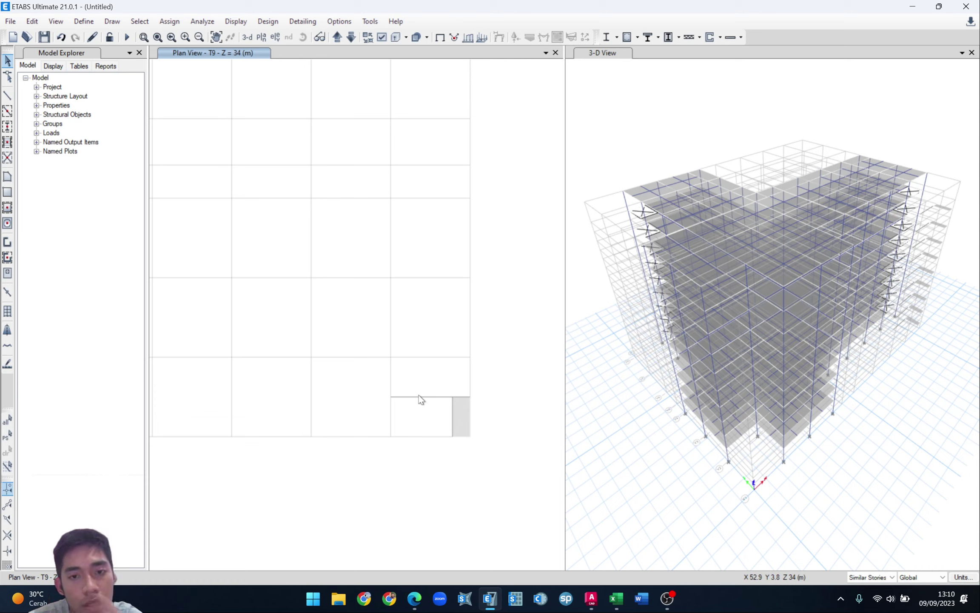
- Divide the None line along the landing slab's inner edge into 2 frame objects and check the joint at its midpoint
click(452, 411)
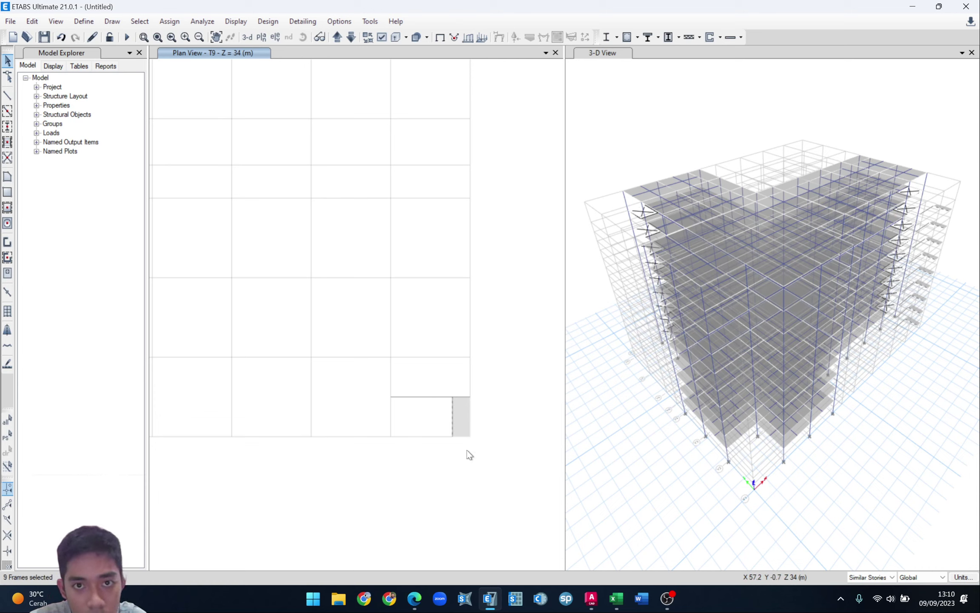
click(455, 412)
click(453, 413)
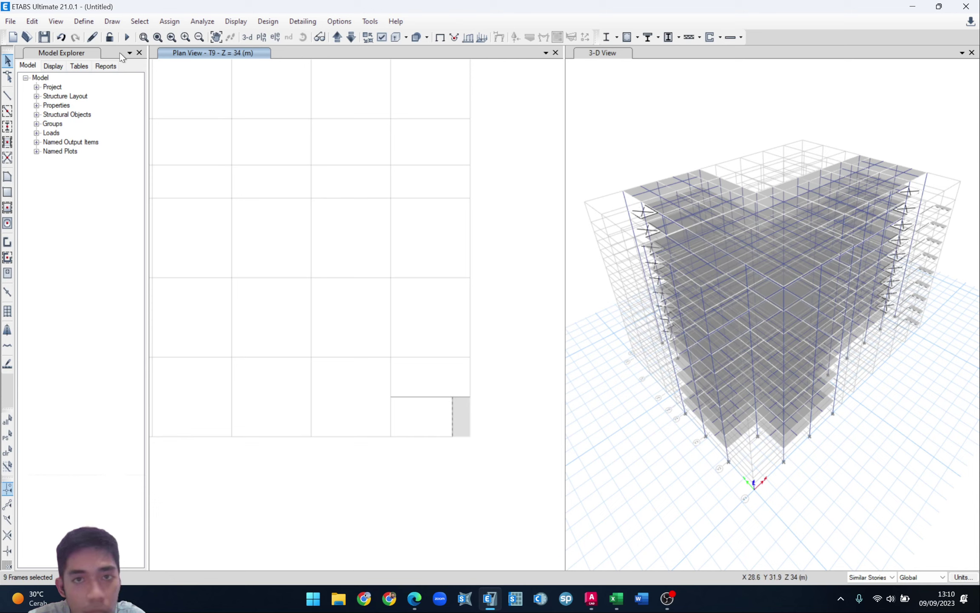
click(37, 21)
mouse_move(98, 306)
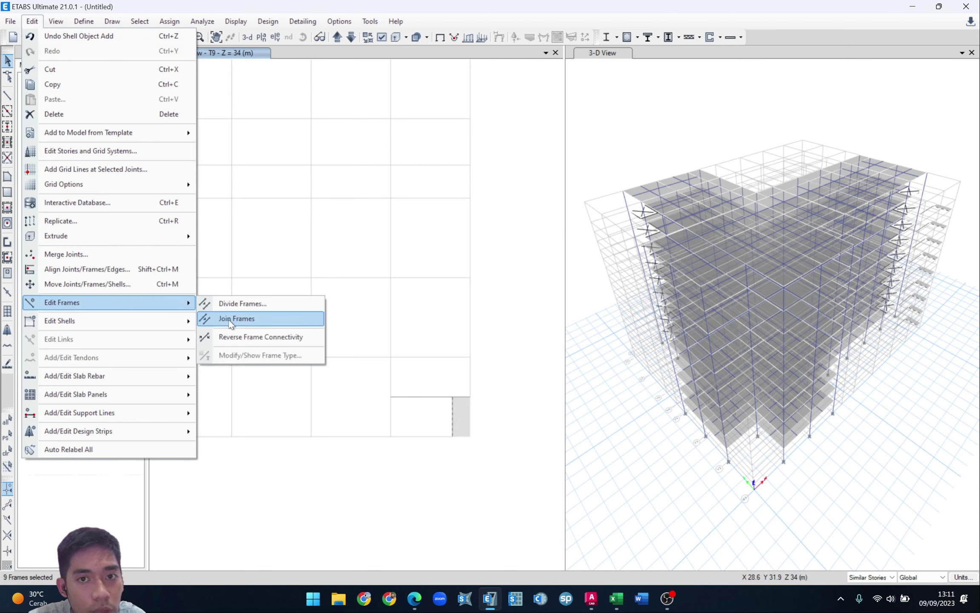
click(234, 304)
click(453, 285)
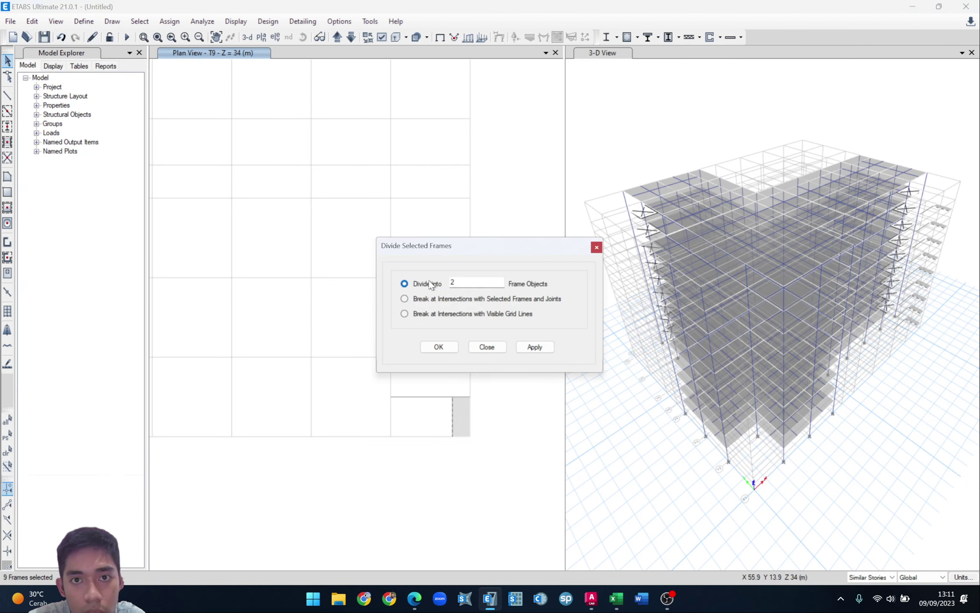
text(2)
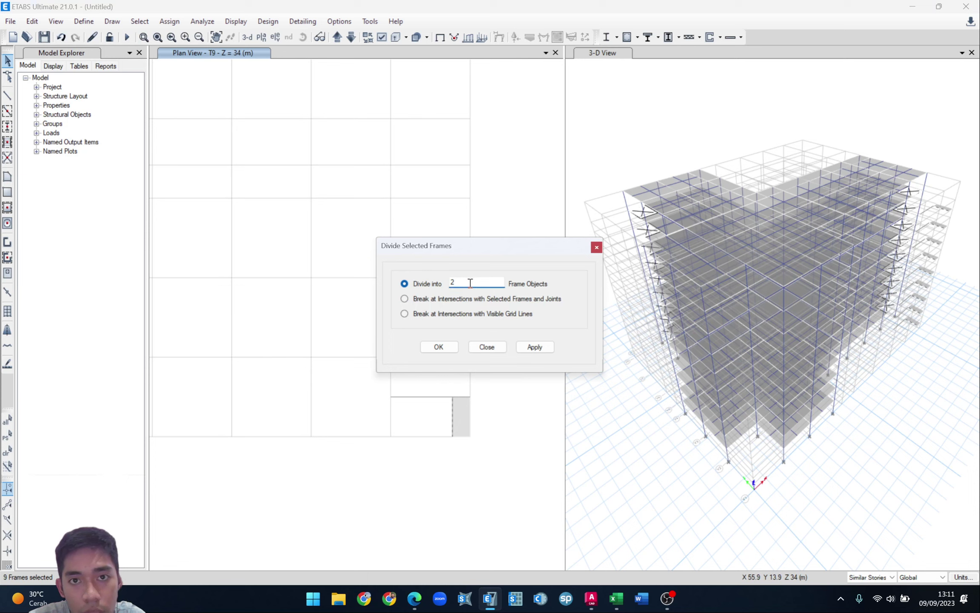
click(535, 347)
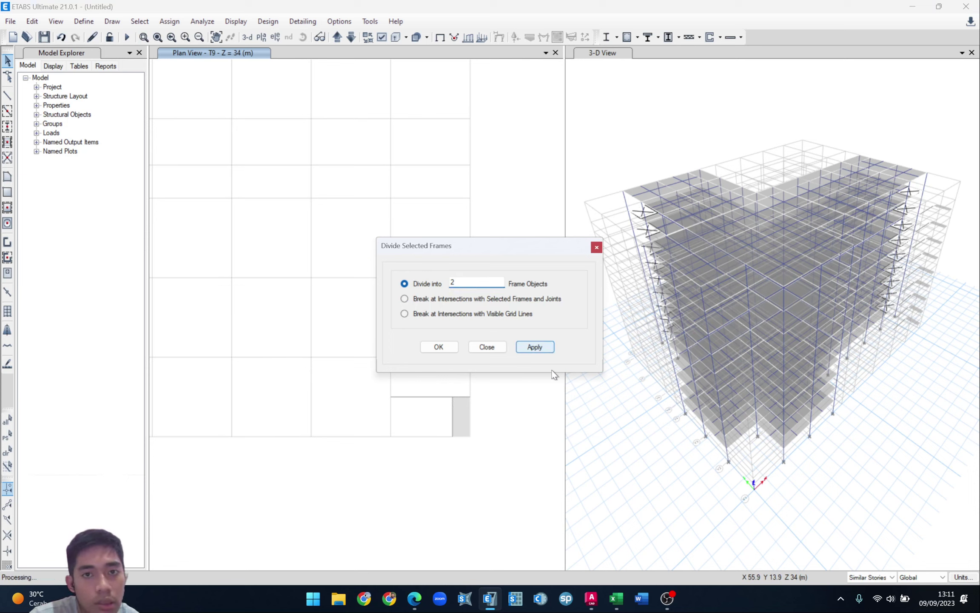
click(489, 346)
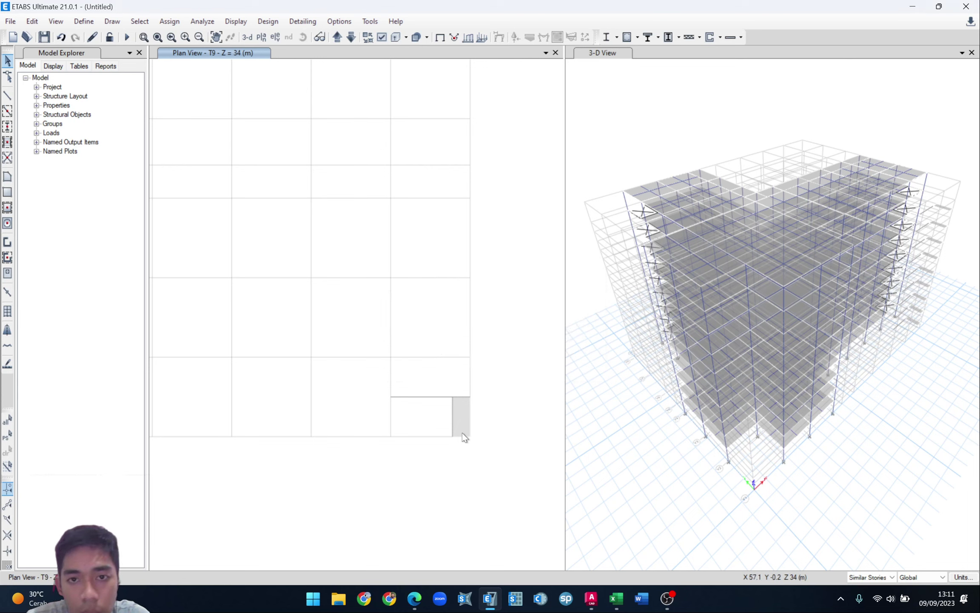
click(453, 416)
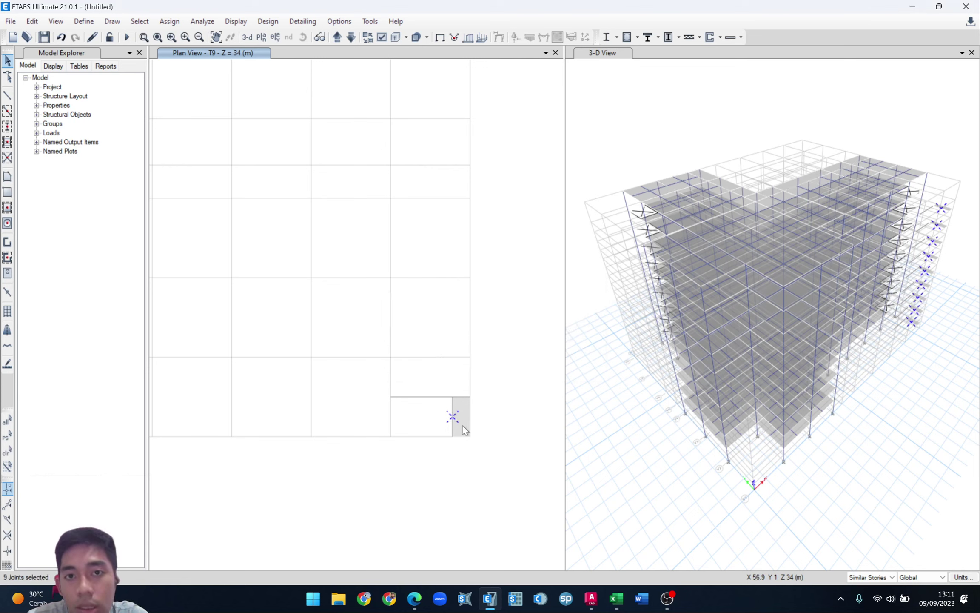
click(454, 420)
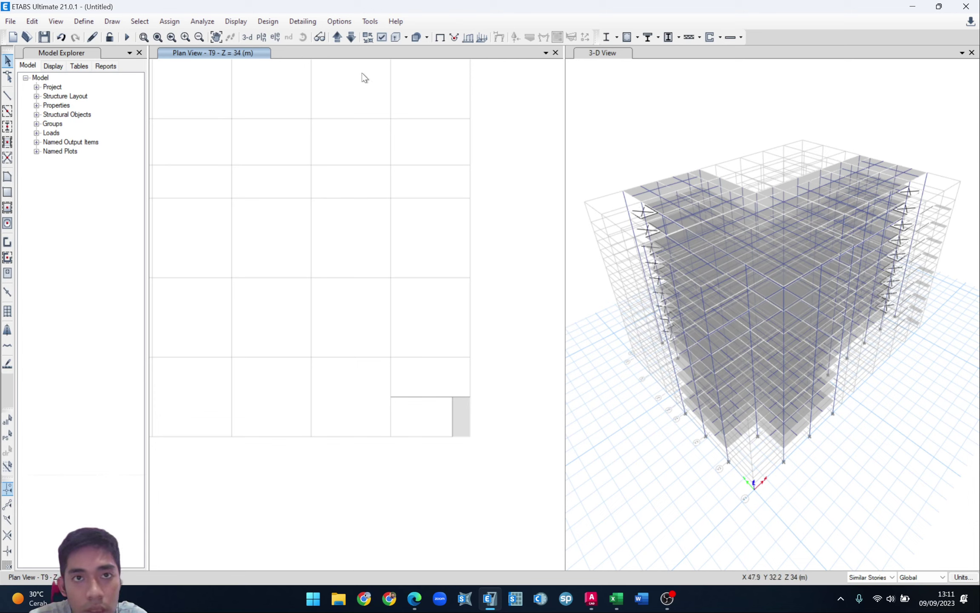
- On Story8, try to draw a straight None frame line 3.6 m long along the stair opening's inner edge
click(352, 38)
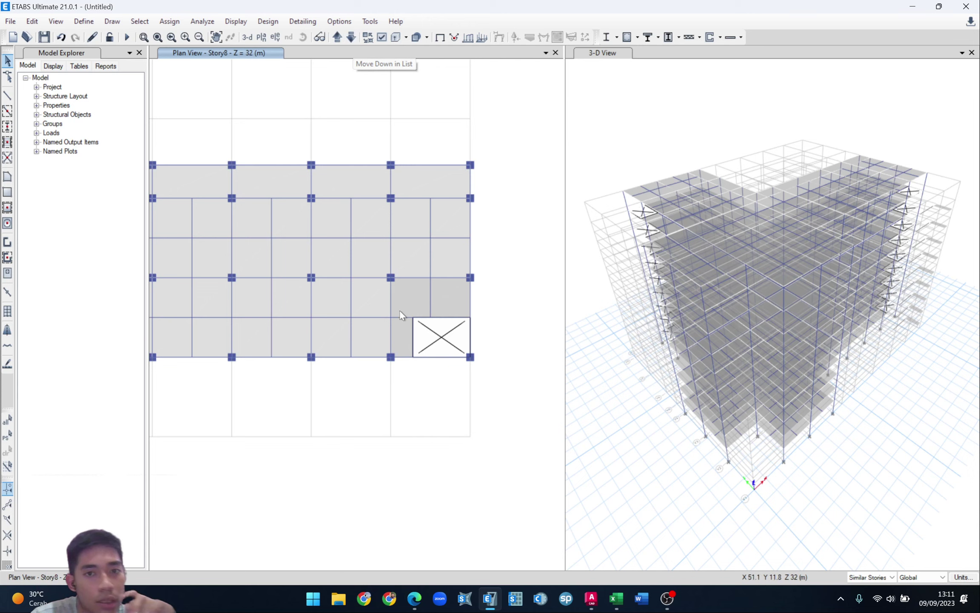
click(413, 339)
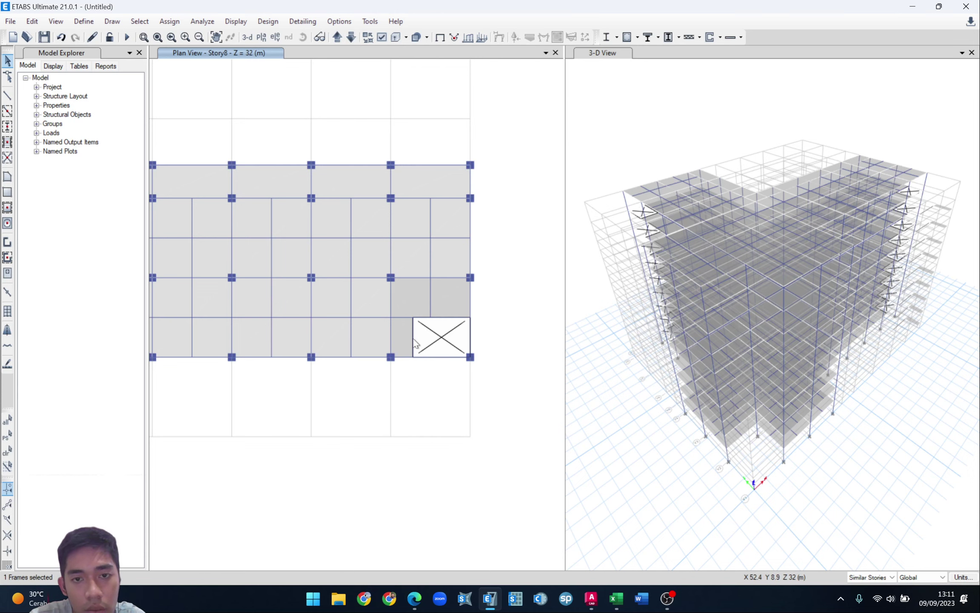
scroll(414, 339, up, 3)
click(416, 336)
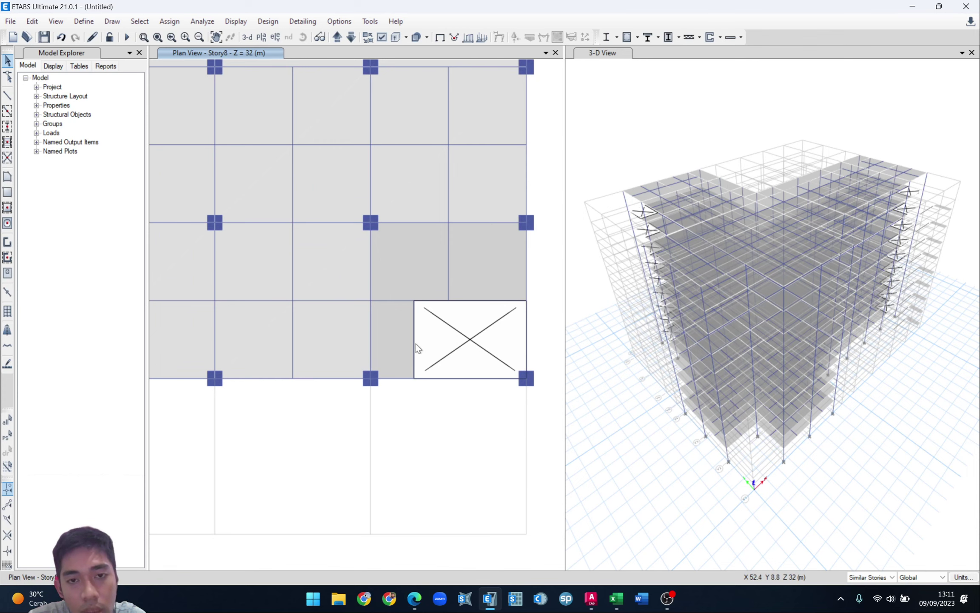
scroll(239, 261, down, 3)
scroll(350, 321, up, 3)
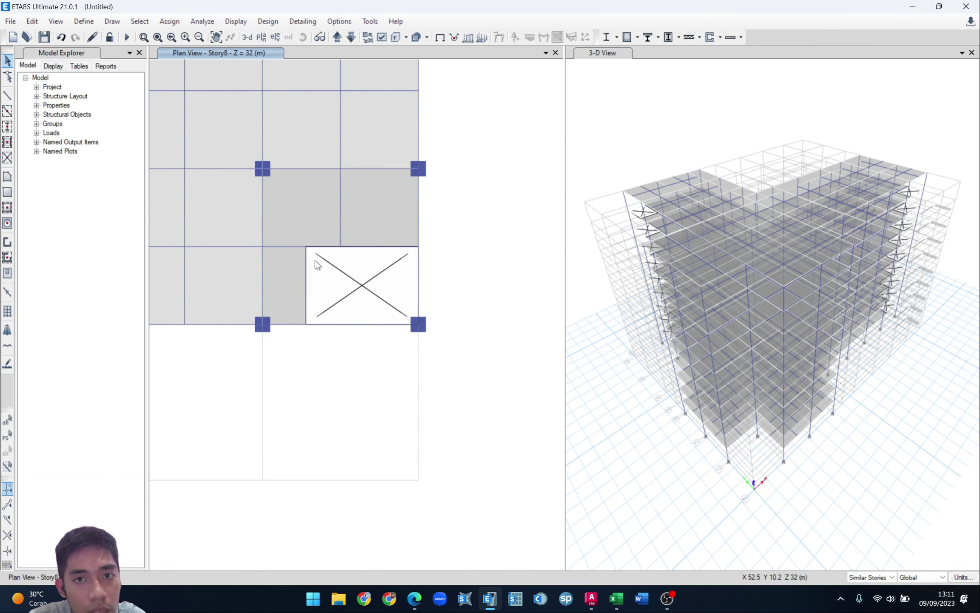
middle_drag(317, 264, 378, 319)
click(7, 95)
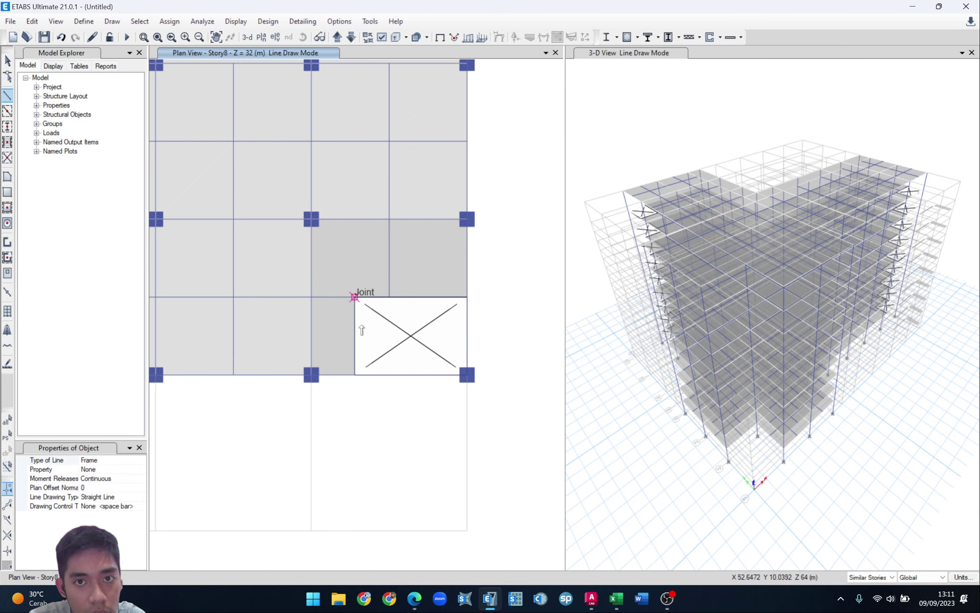
click(354, 297)
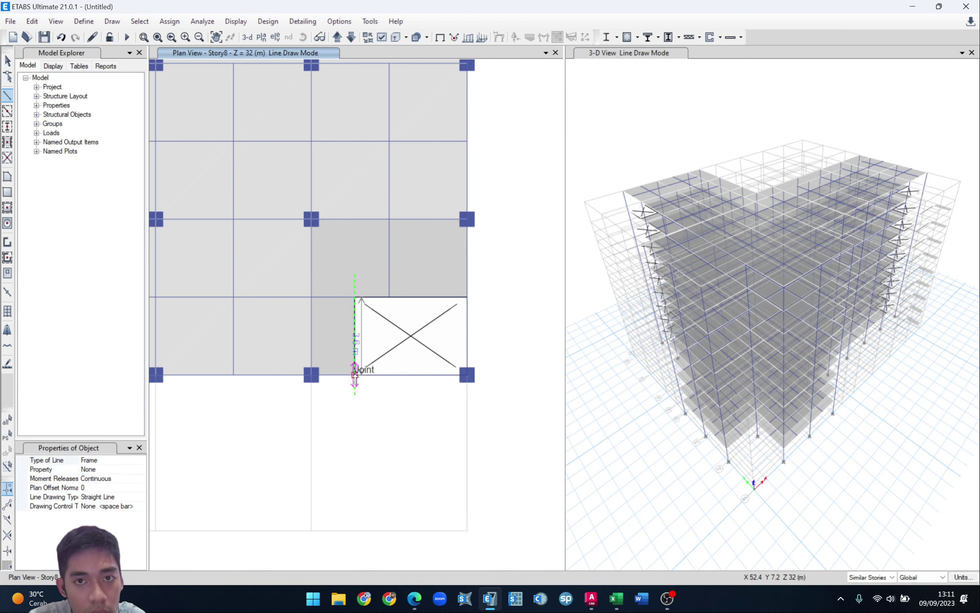
click(354, 375)
key(Escape)
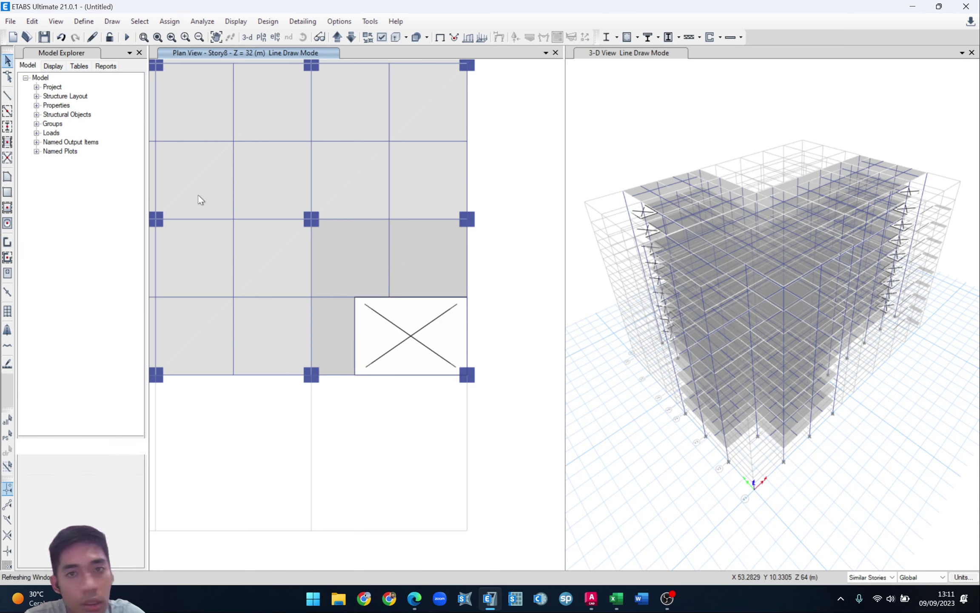
right_click(523, 158)
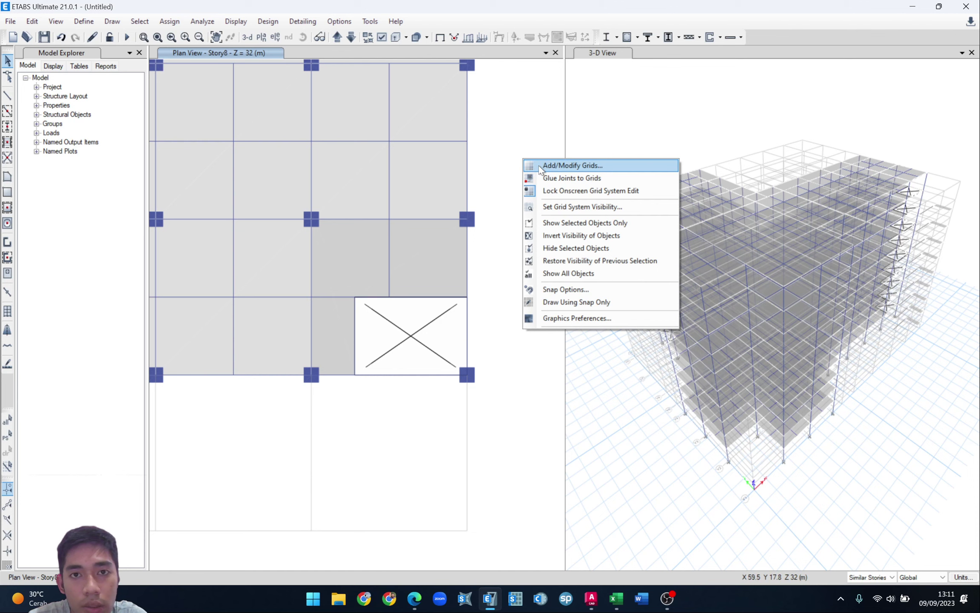
click(511, 169)
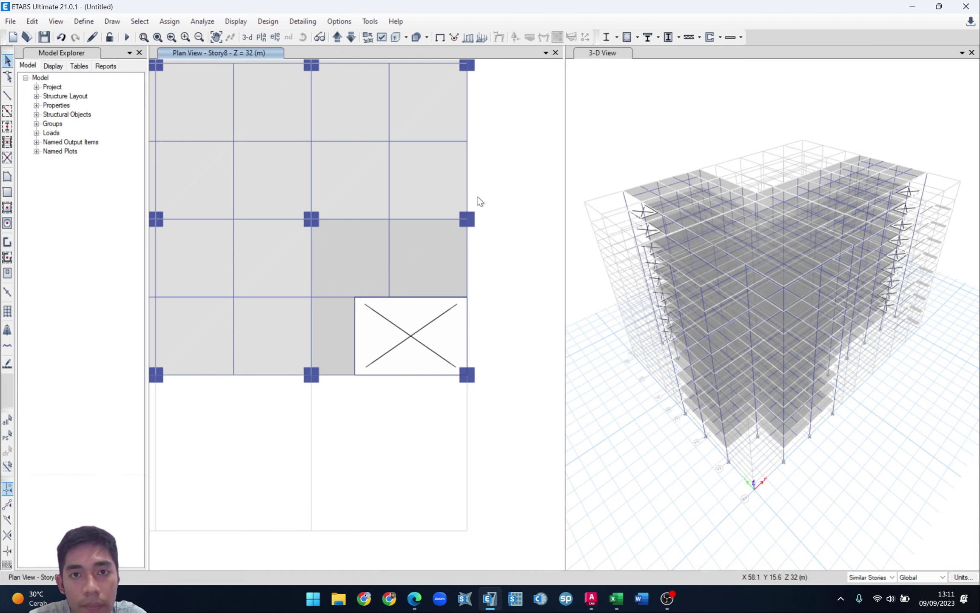
- Redraw the None frame line between the opening's same two corner joints and inspect the beam's section property there
click(9, 97)
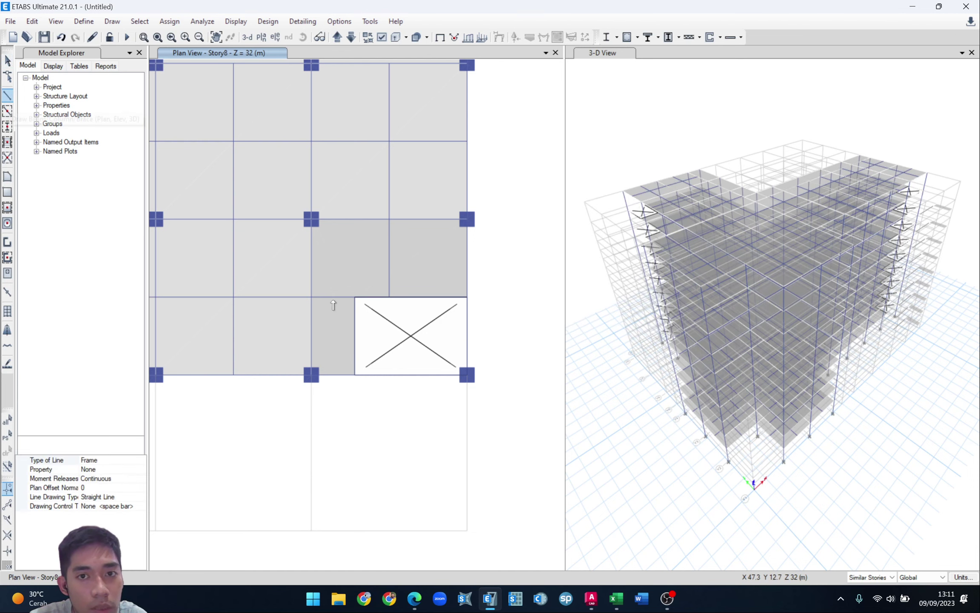
click(355, 296)
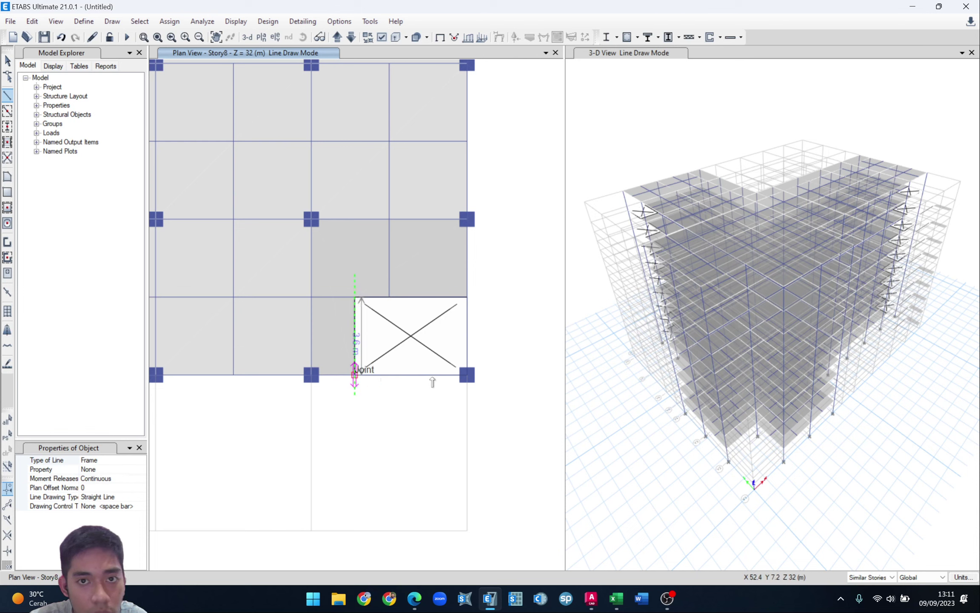
click(355, 374)
key(Escape)
key(Escape)
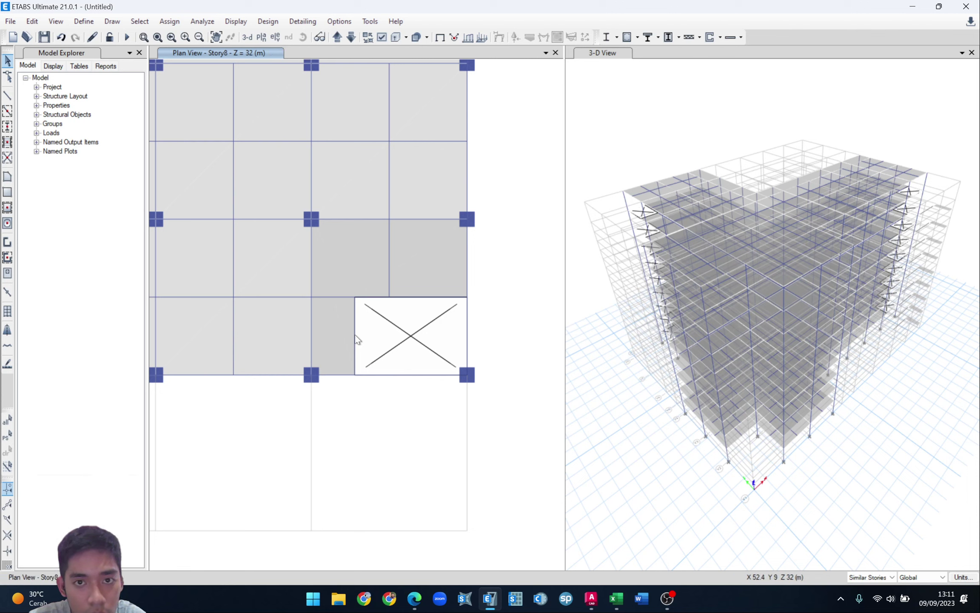
right_click(355, 336)
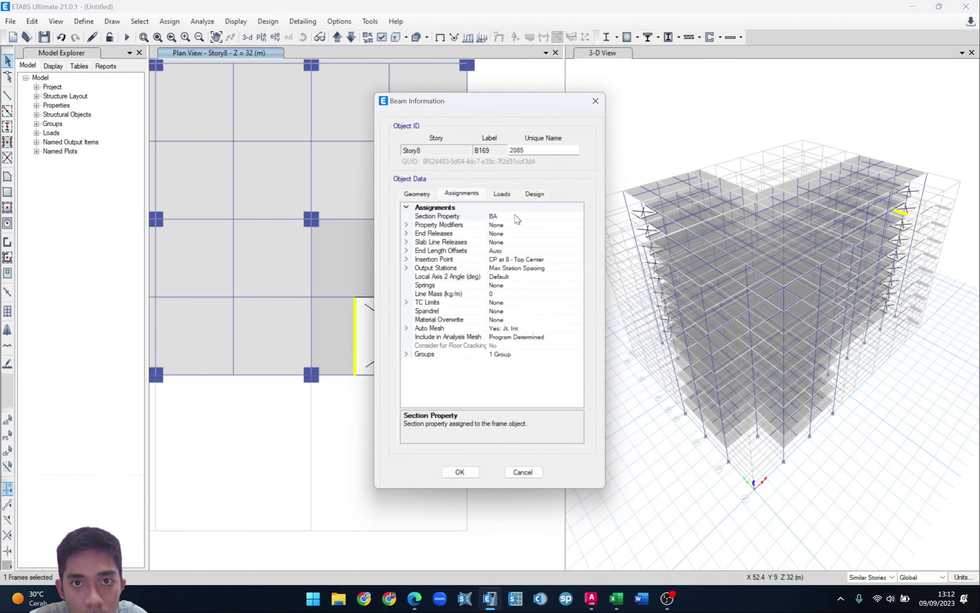
click(596, 101)
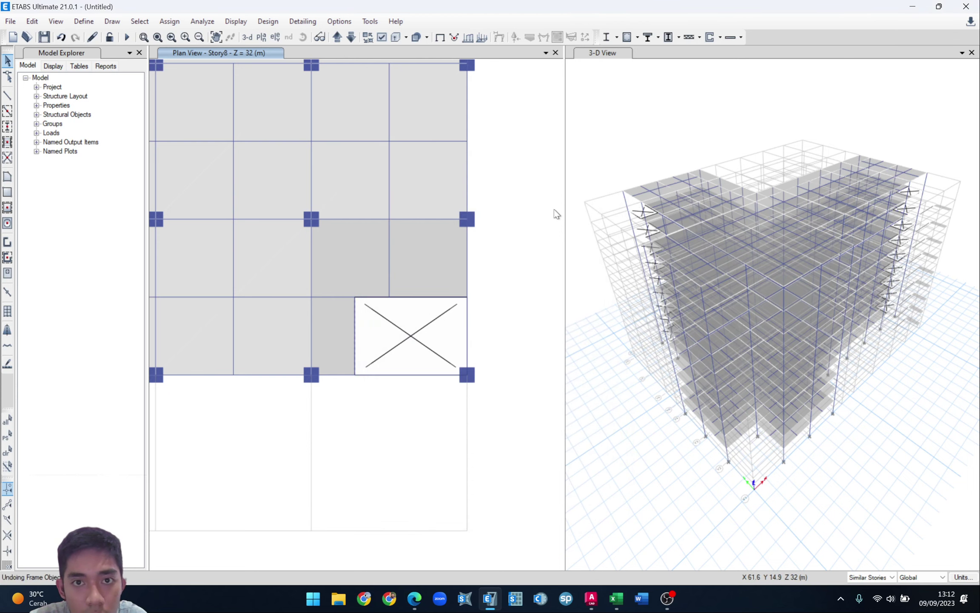
- Undo the frame lines added on Story8 and redo the division of the T9 landing's inner edge line
click(356, 325)
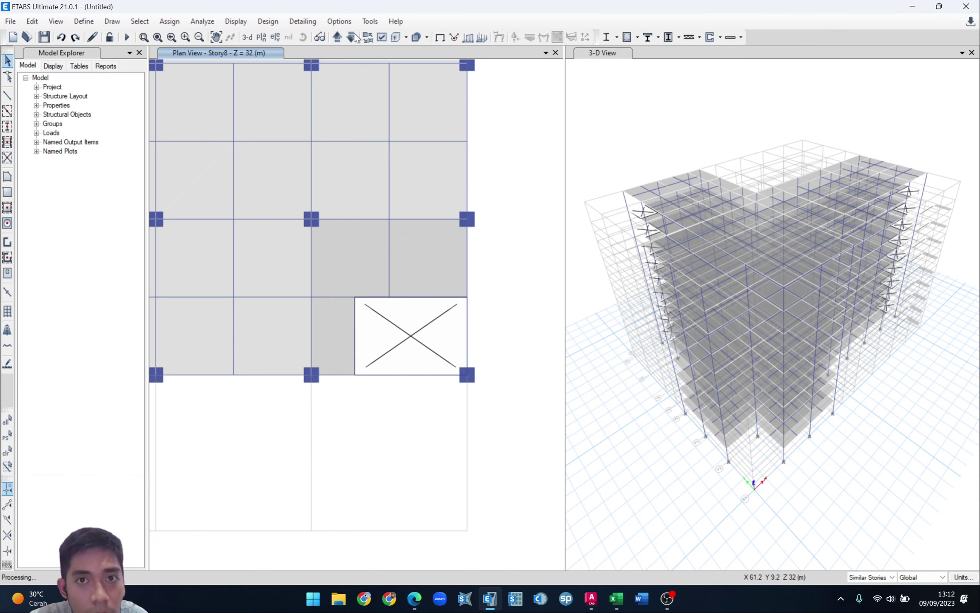
click(338, 38)
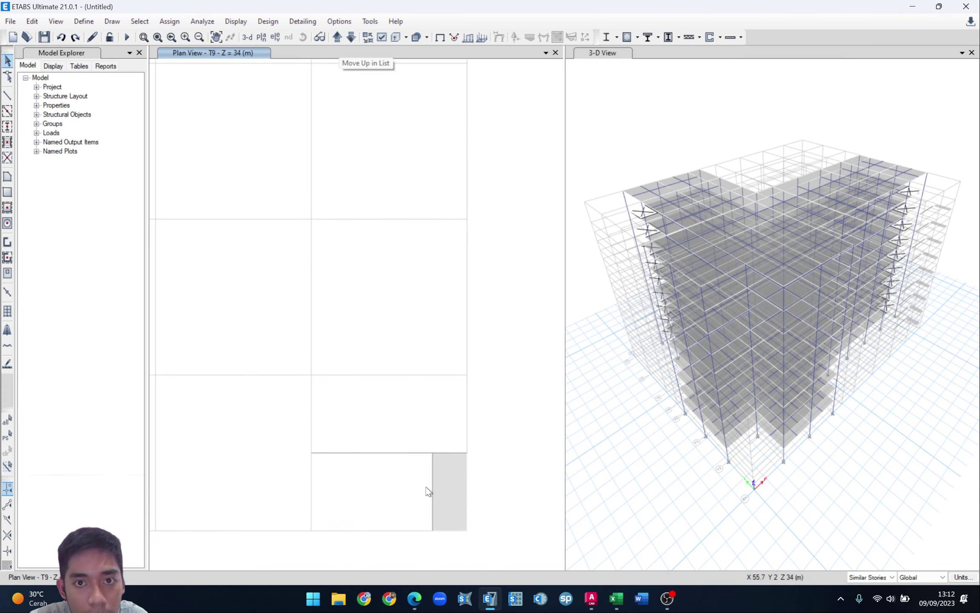
click(432, 475)
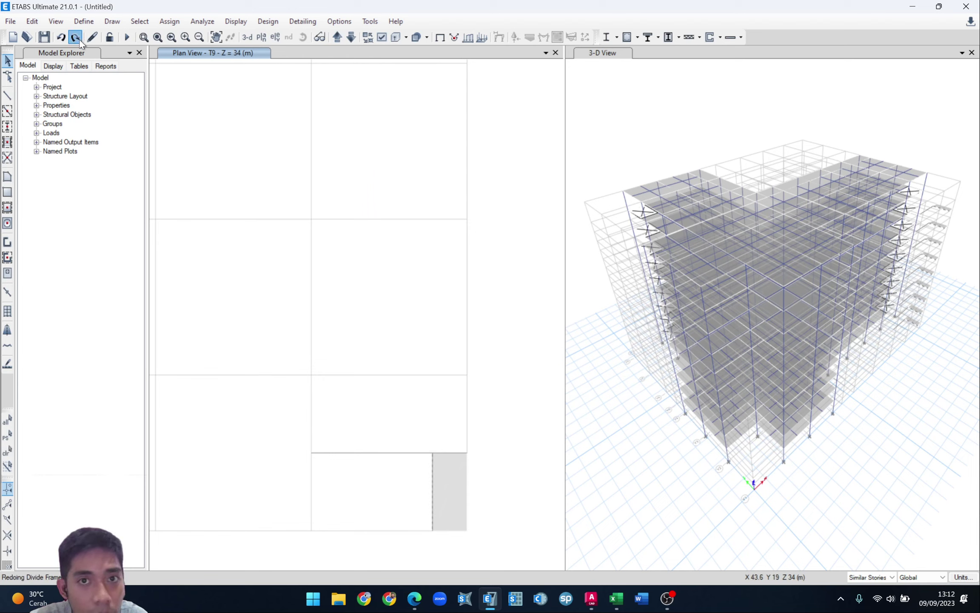
click(433, 473)
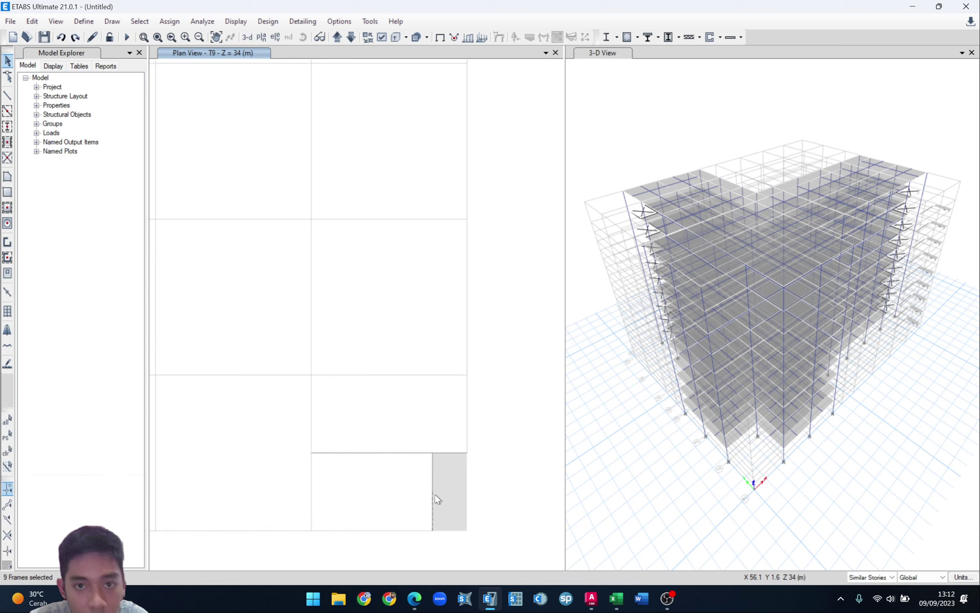
- Divide the Story8 beam along the stair opening's inner edge into 2 frame objects
click(352, 37)
click(355, 321)
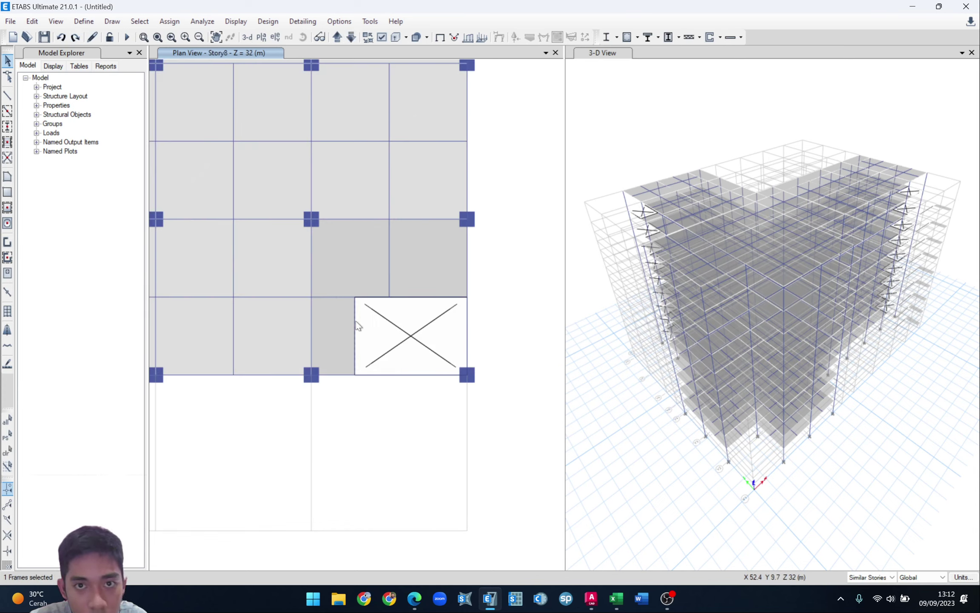
click(32, 21)
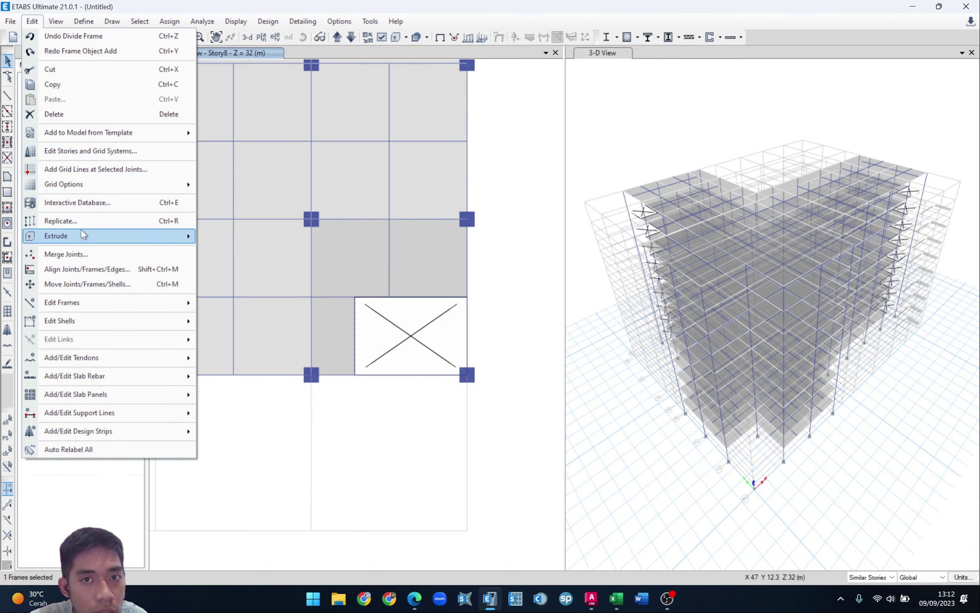
mouse_move(85, 305)
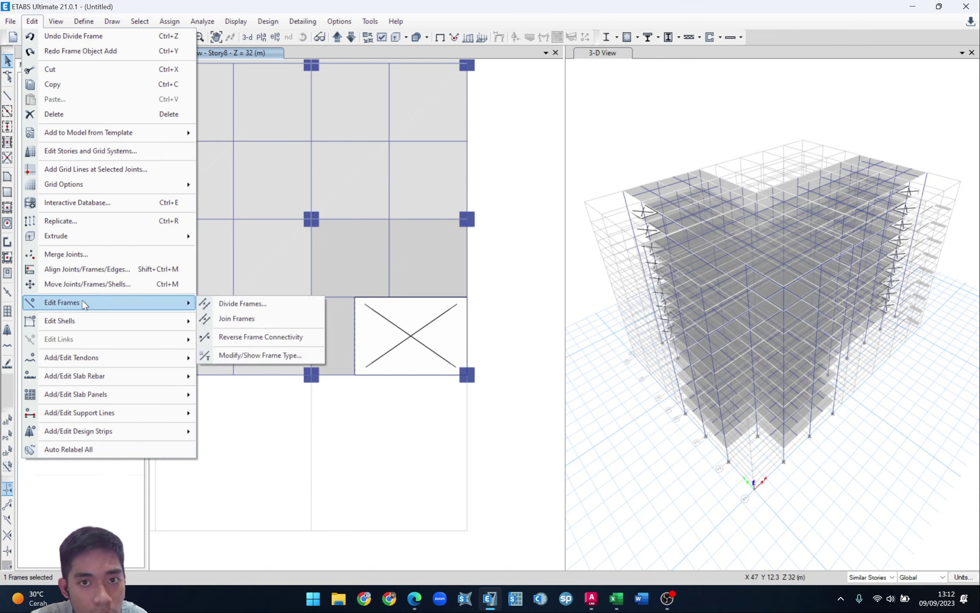
click(231, 305)
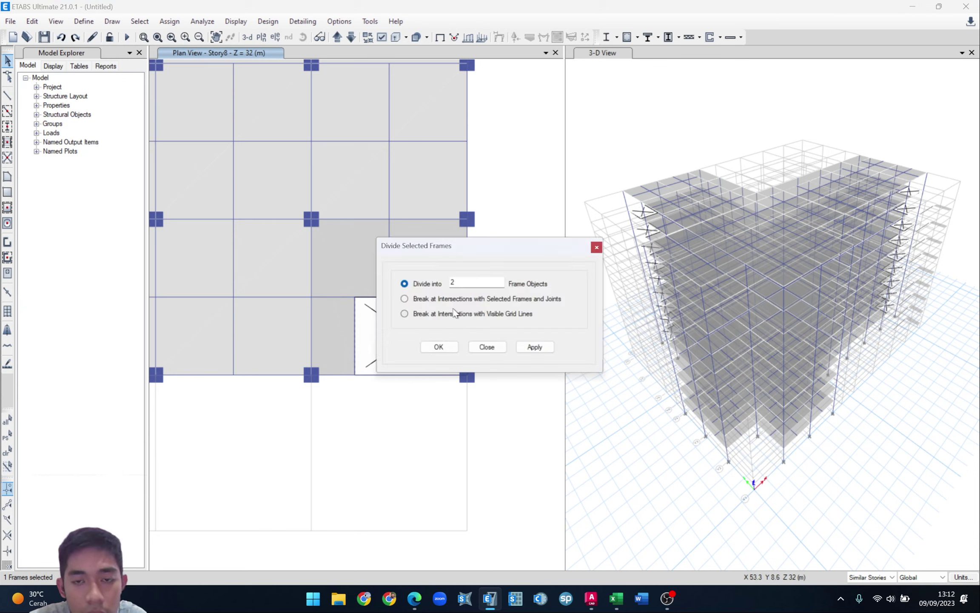
click(535, 347)
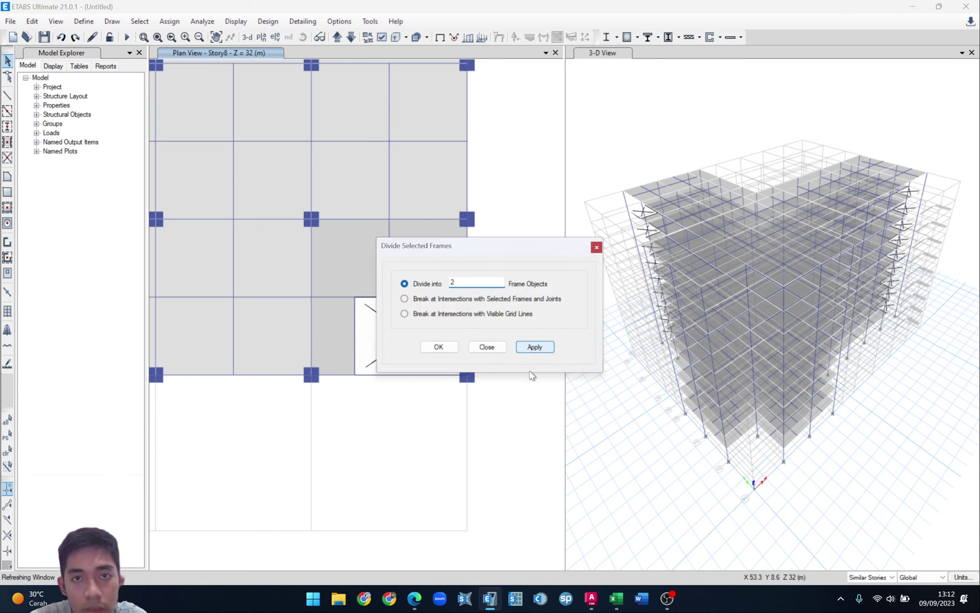
click(487, 347)
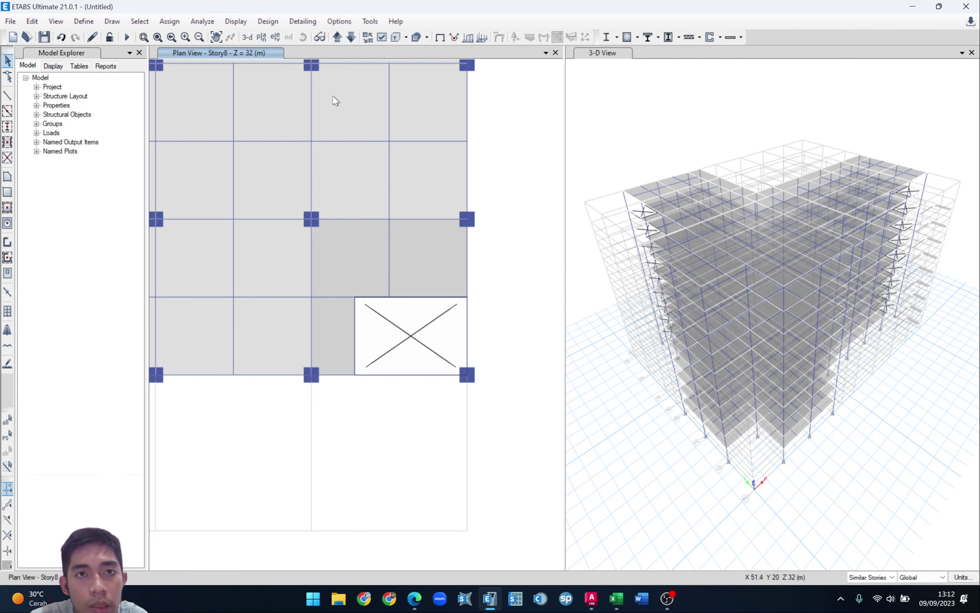
- Divide the Story9 beam along the stair opening's inner edge into 2 frame objects
click(339, 35)
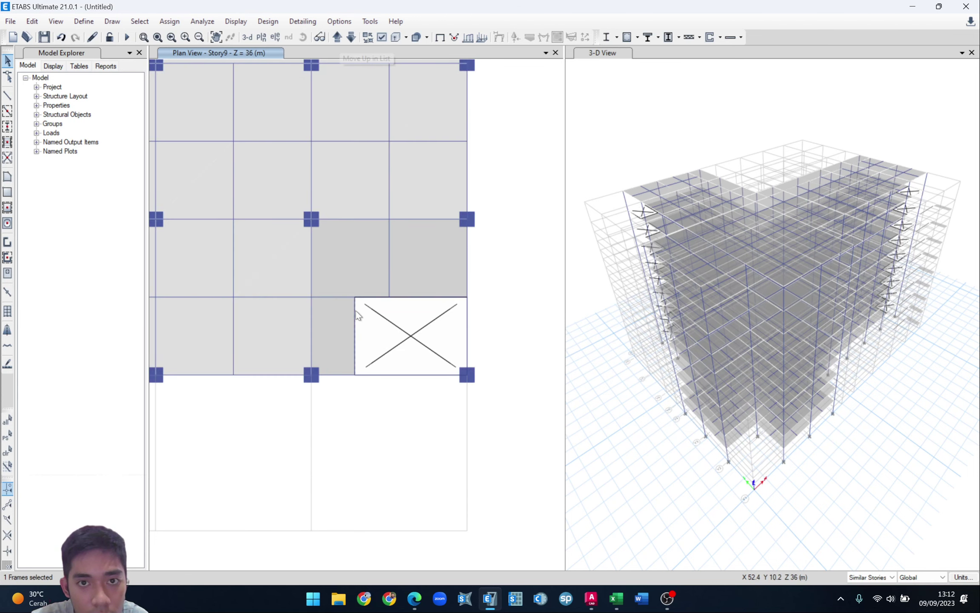
click(38, 22)
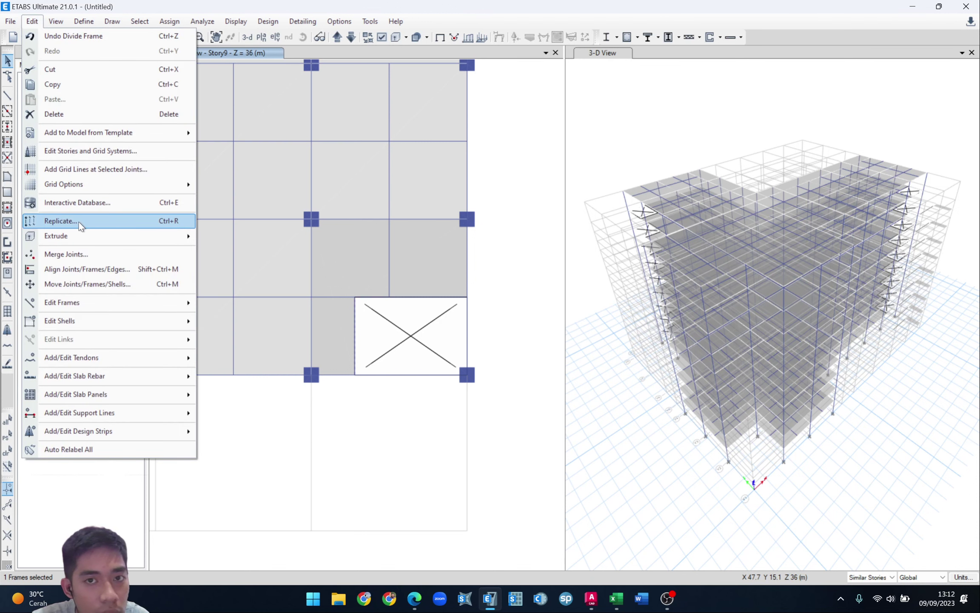
mouse_move(81, 302)
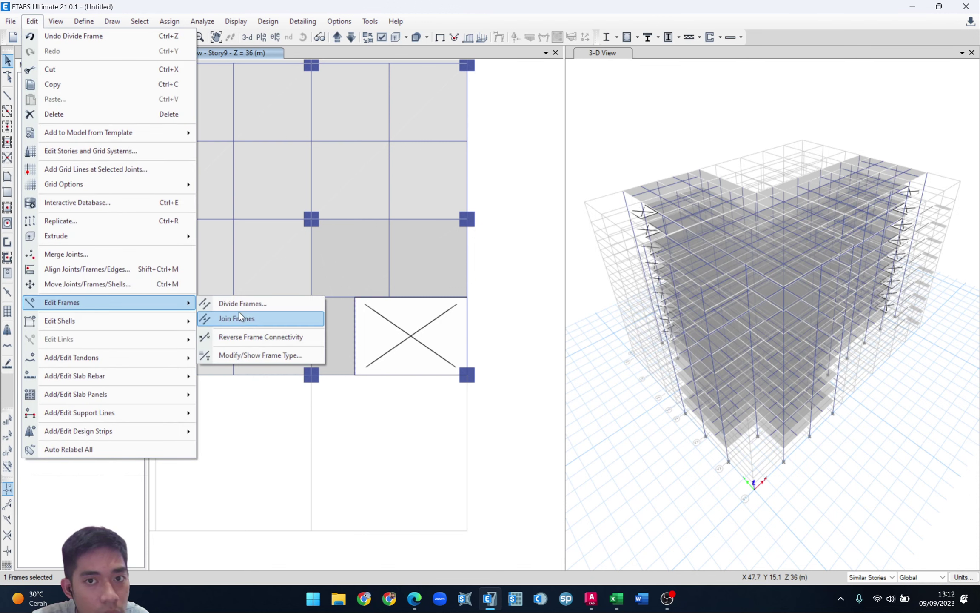
click(243, 305)
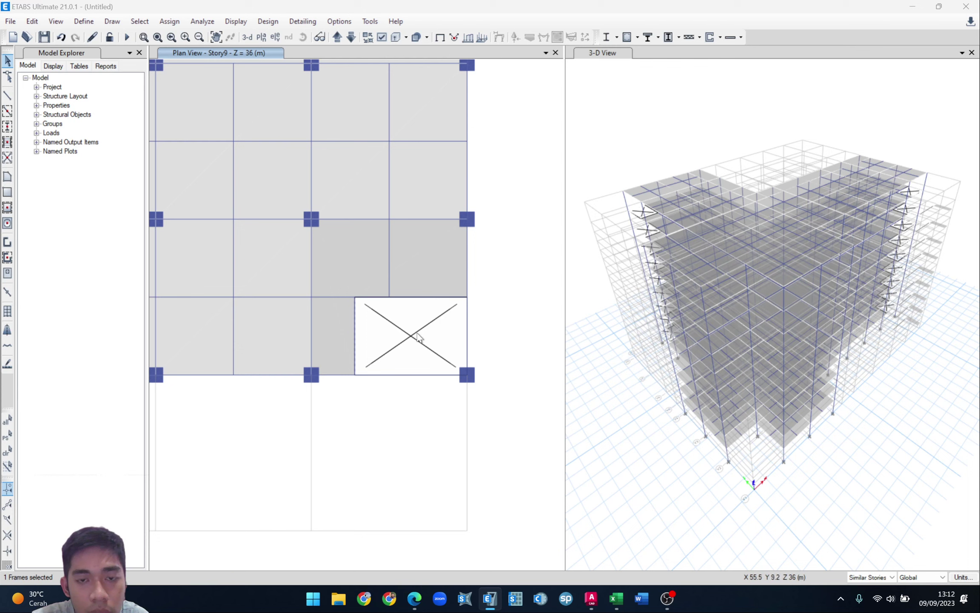
key(ctrl+d)
click(531, 348)
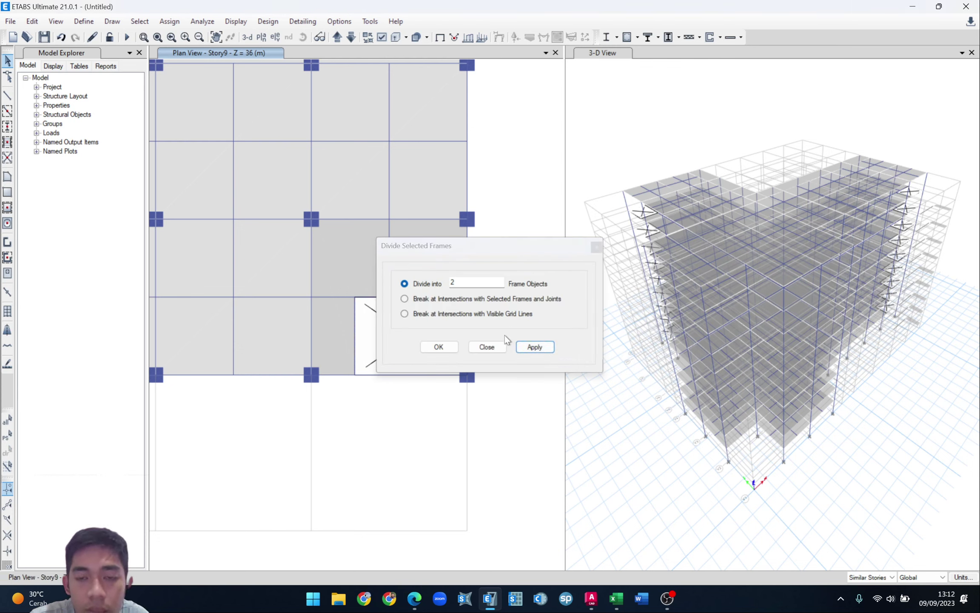
click(438, 346)
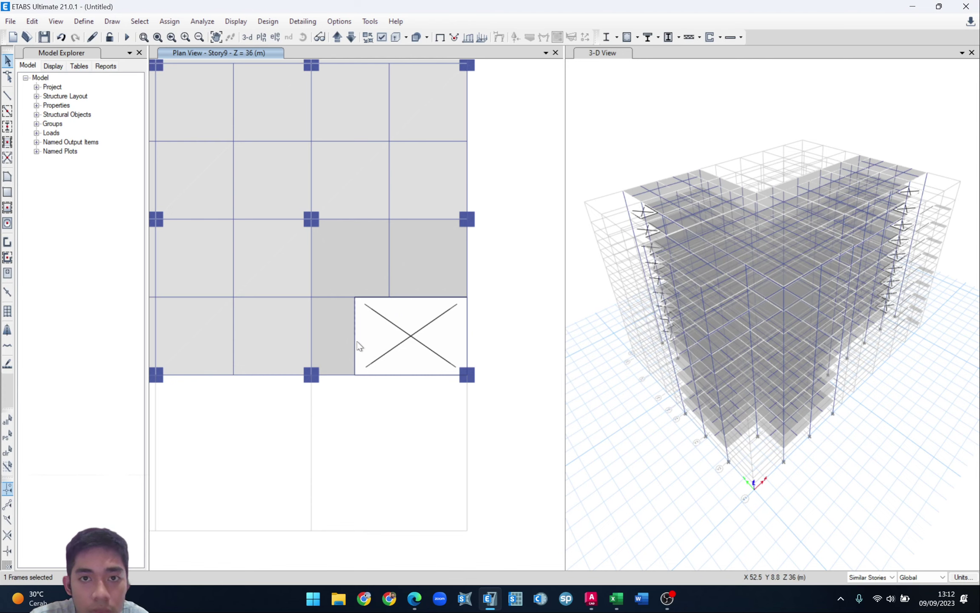
- Check on Story8 whether the beam at the opening's inner edge is split, then clear the selection
click(350, 35)
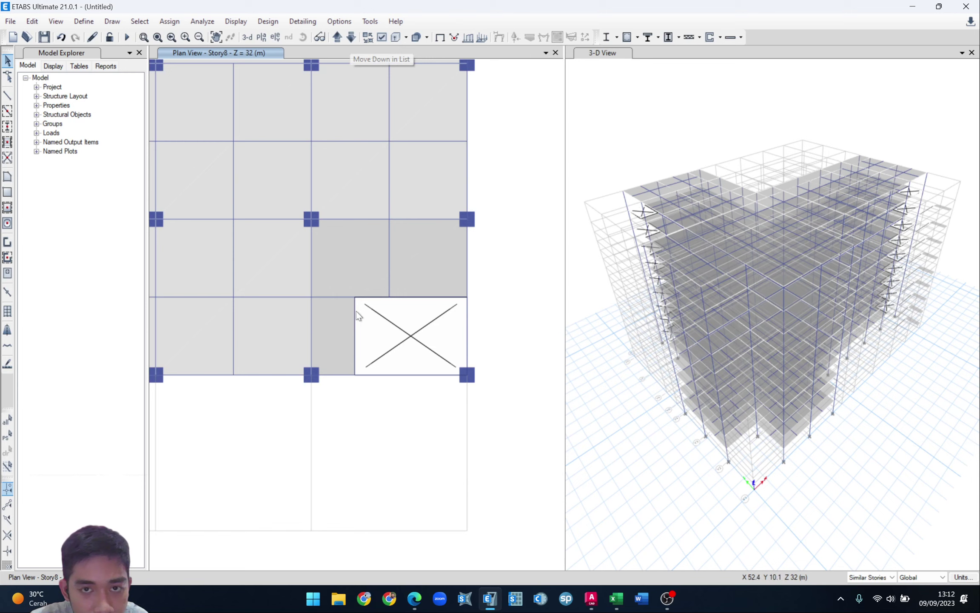
click(356, 312)
click(366, 373)
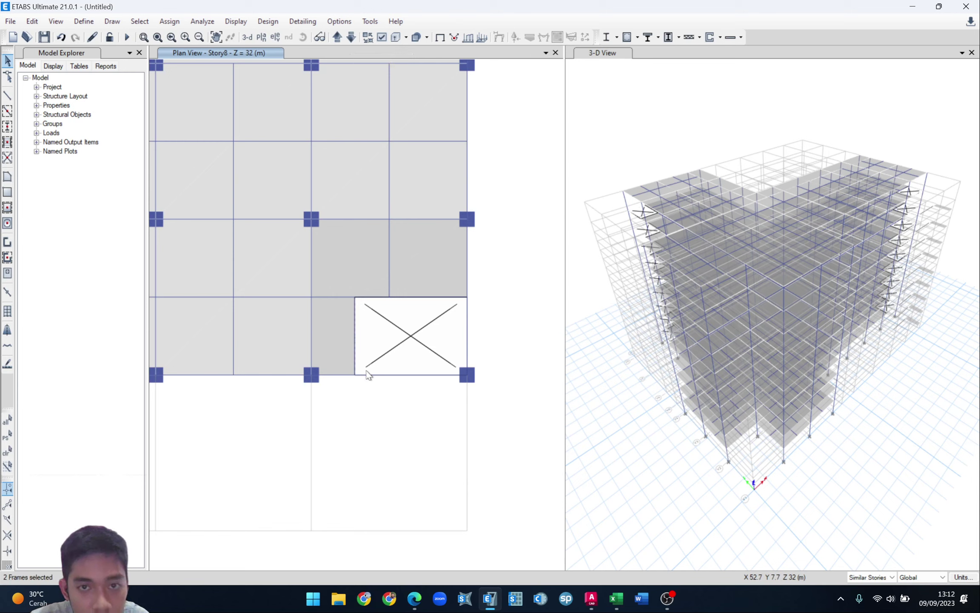
key(Escape)
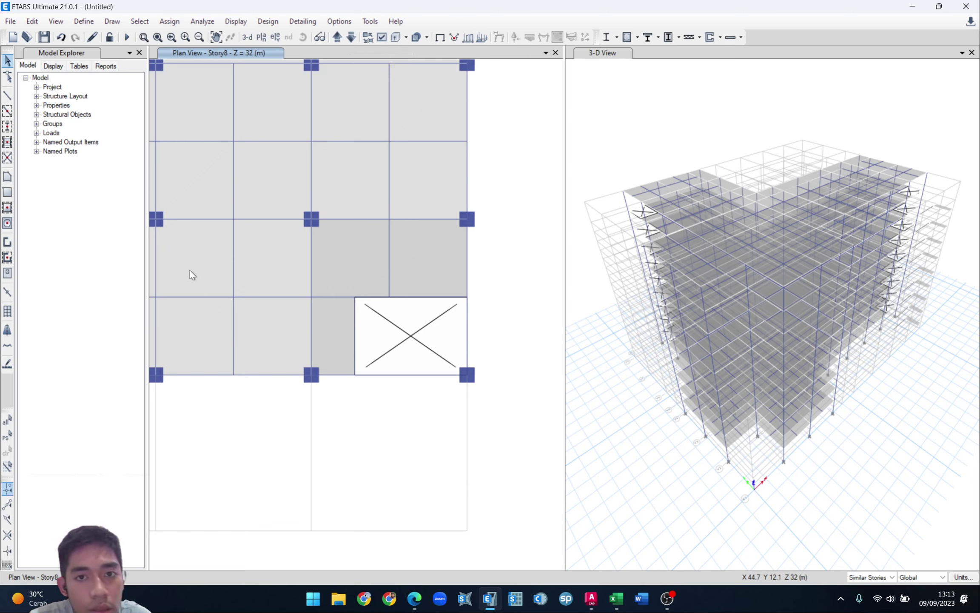
- Start drawing a floor slab on Story8 with the Pelat Tangga property
click(8, 176)
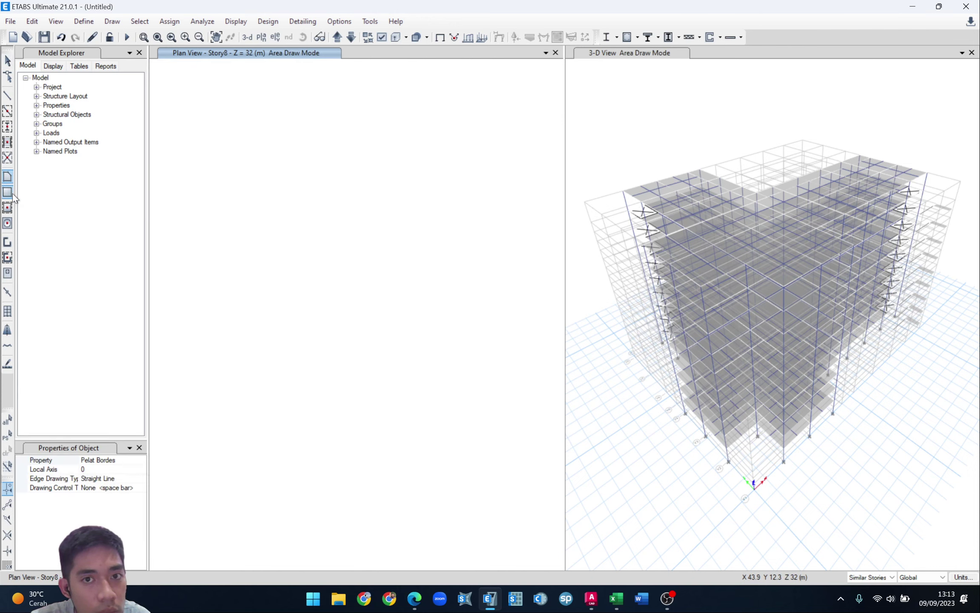
click(98, 460)
click(141, 460)
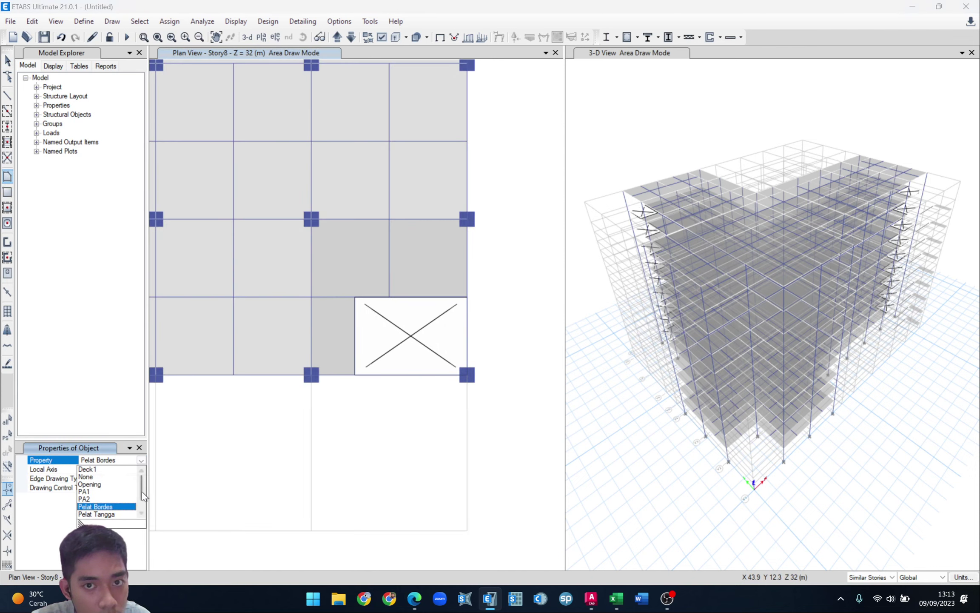
click(120, 515)
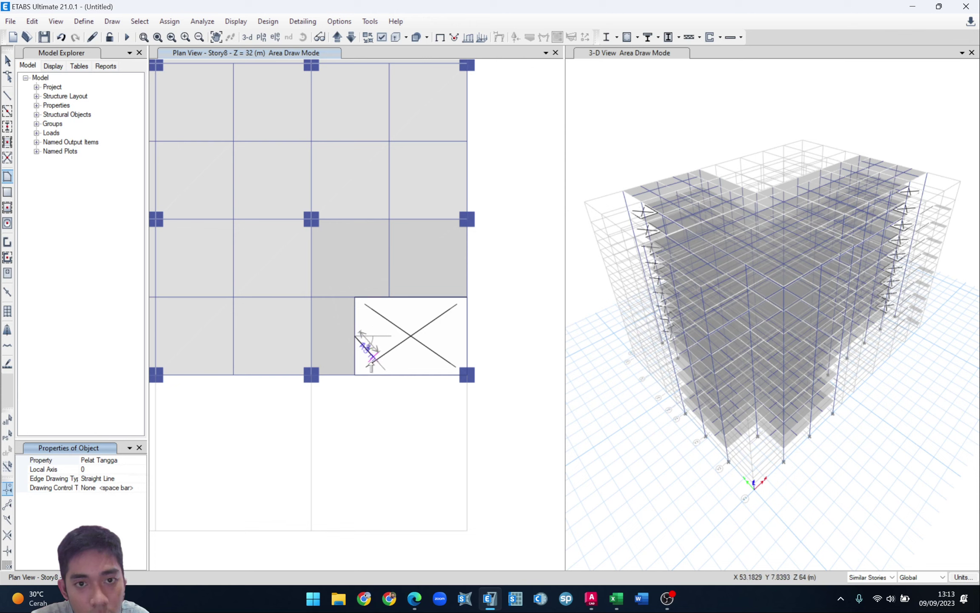
click(354, 374)
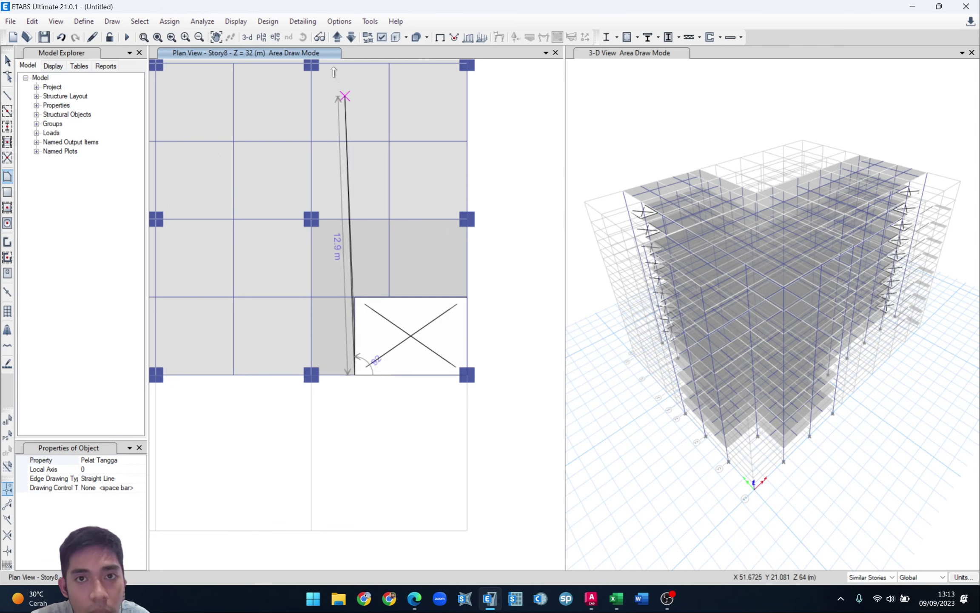
click(336, 37)
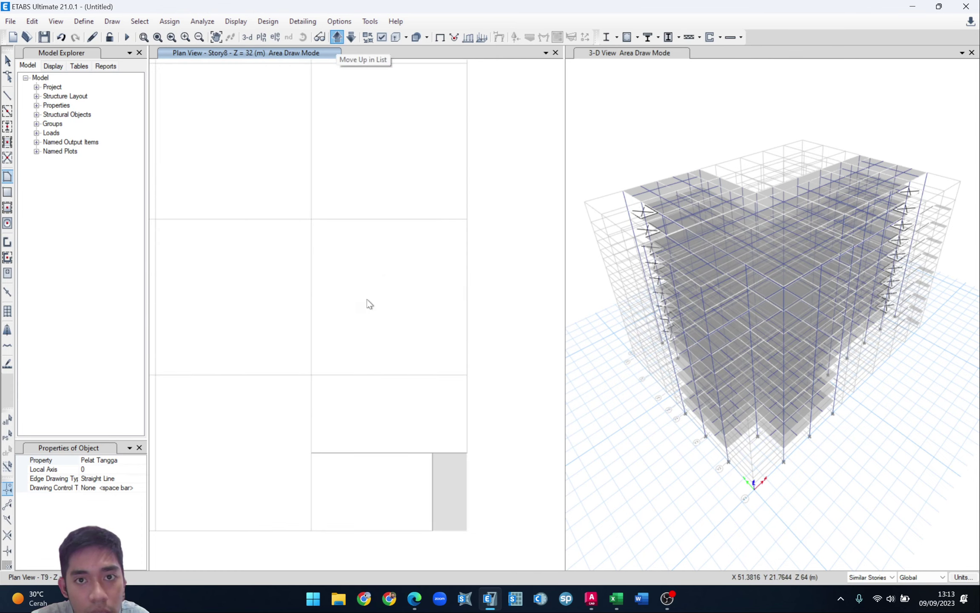
scroll(448, 329, down, 3)
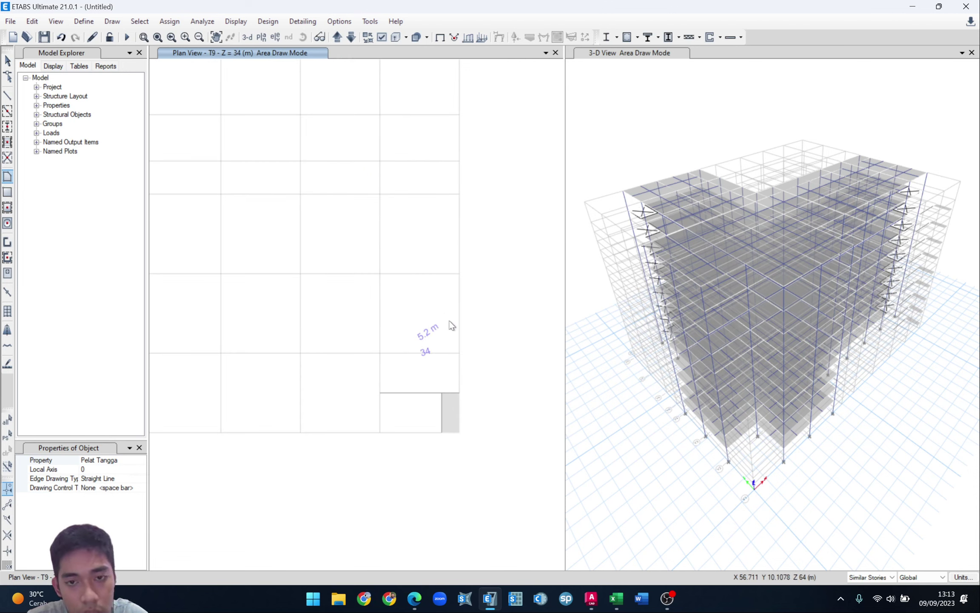
key(Escape)
key(Escape)
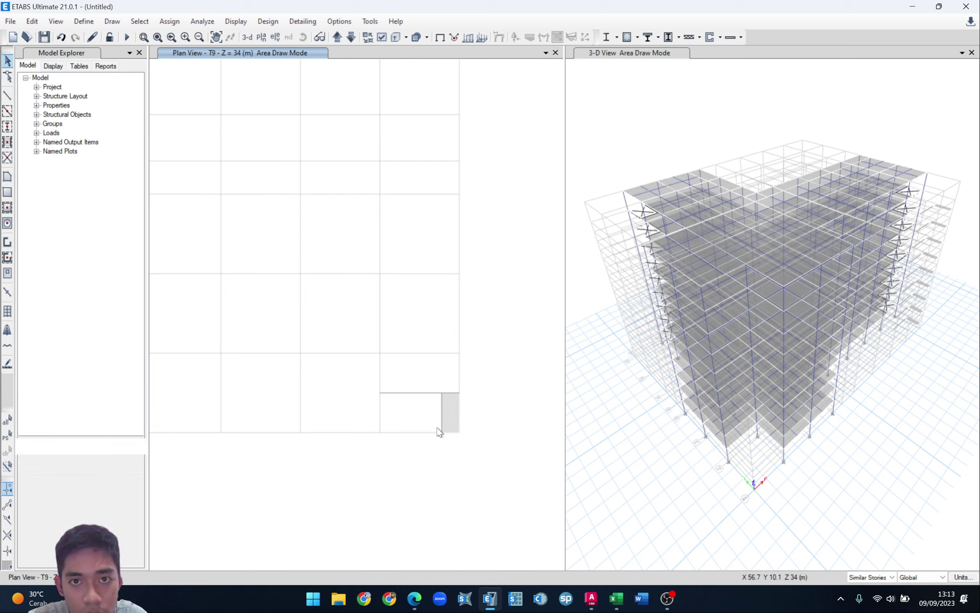
- Replicate the landing slab and frame lines on T9 and its similar stories by dx 0 and dy 7.2 m, deleting the originals
drag(357, 369, 488, 453)
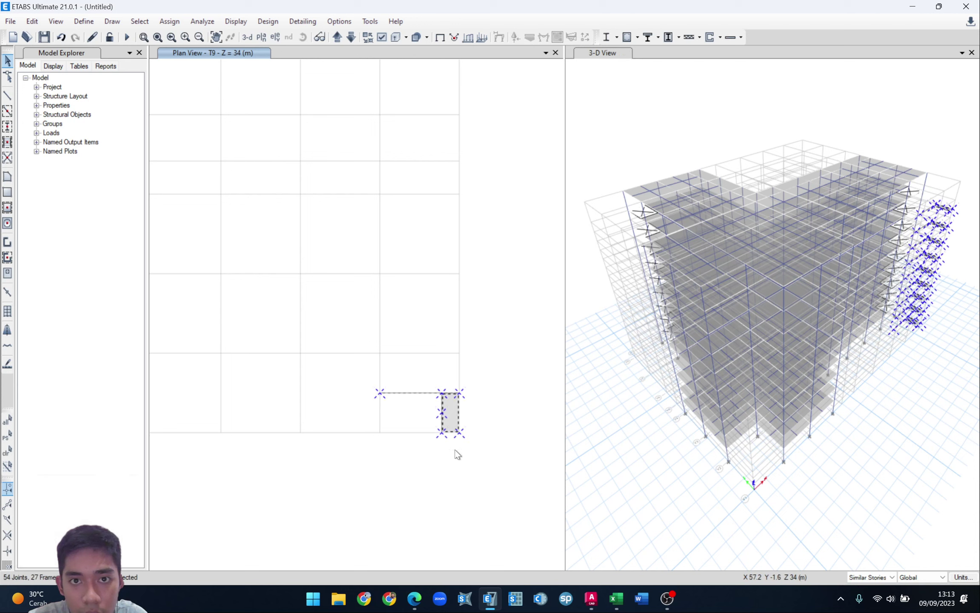
drag(353, 369, 468, 445)
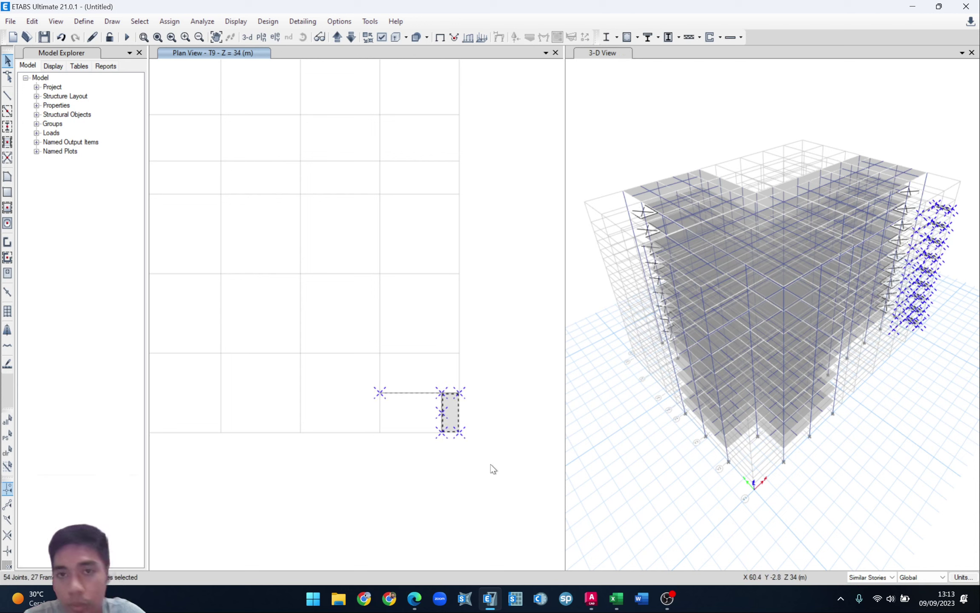
key(ctrl+r)
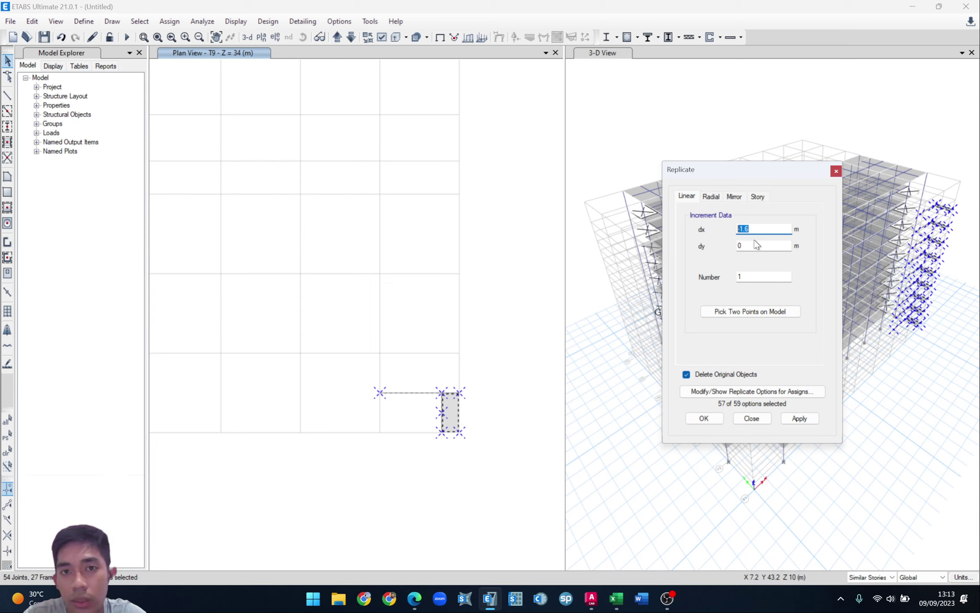
key(Tab)
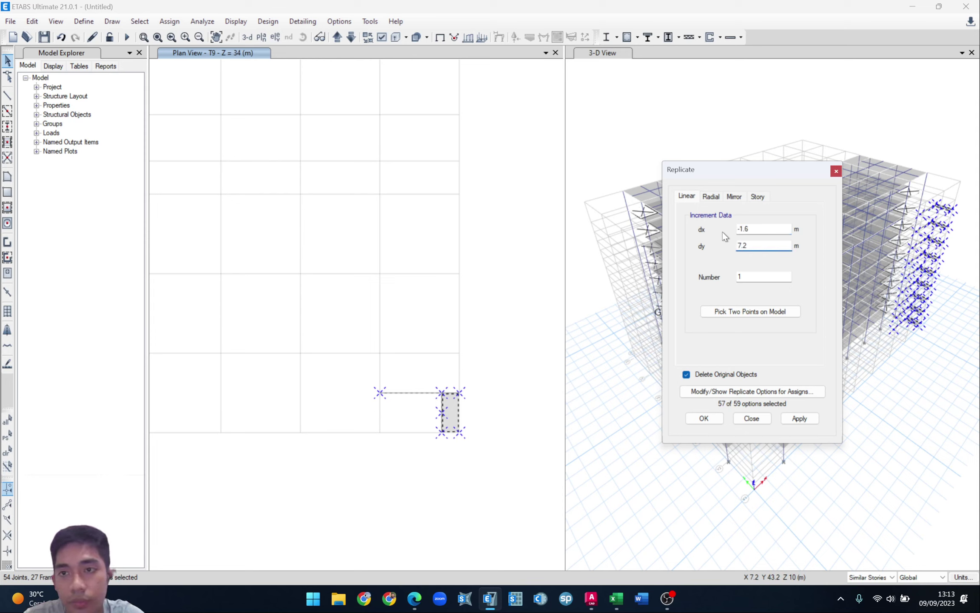
key(shift+Tab)
text(0)
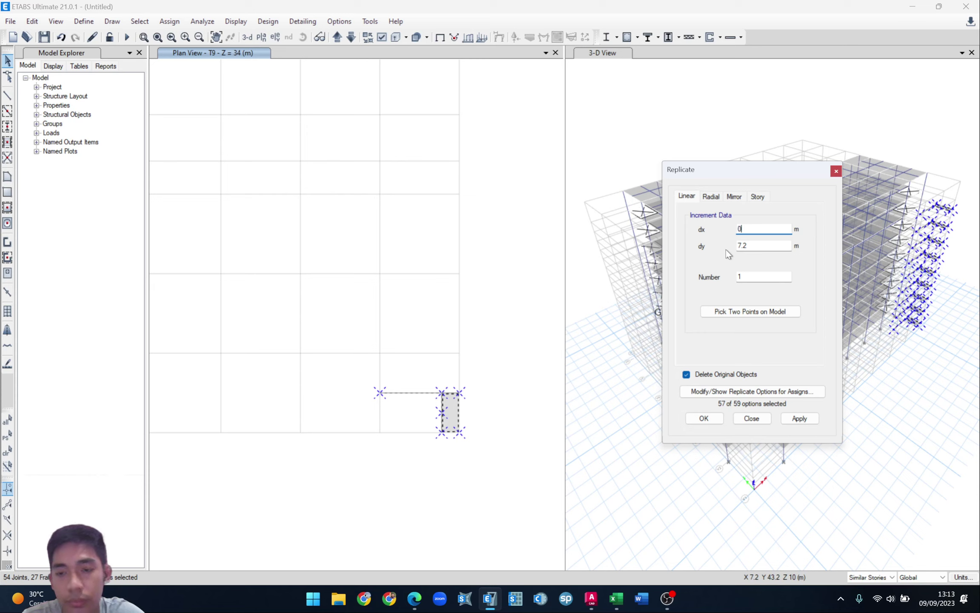
click(800, 419)
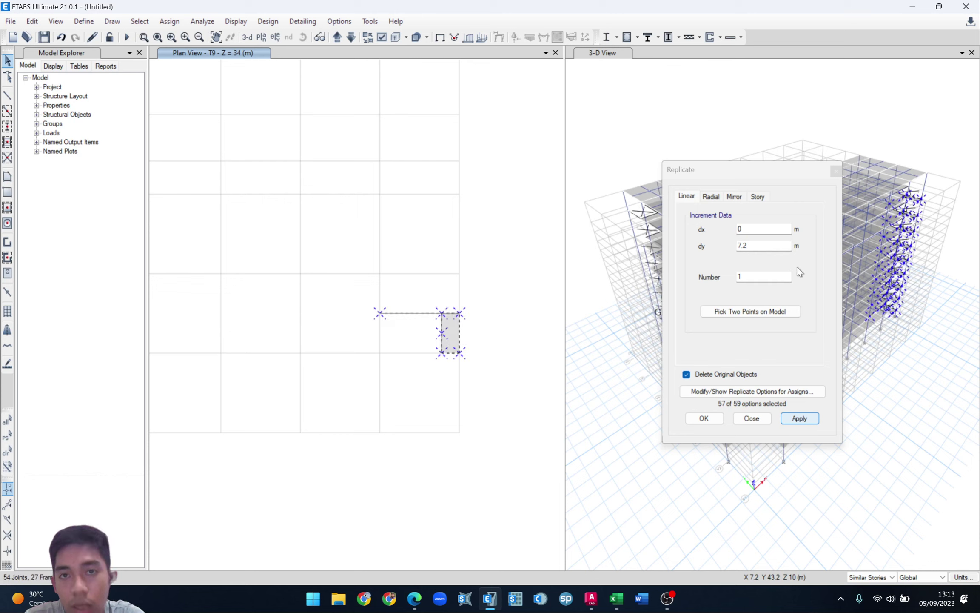
click(753, 419)
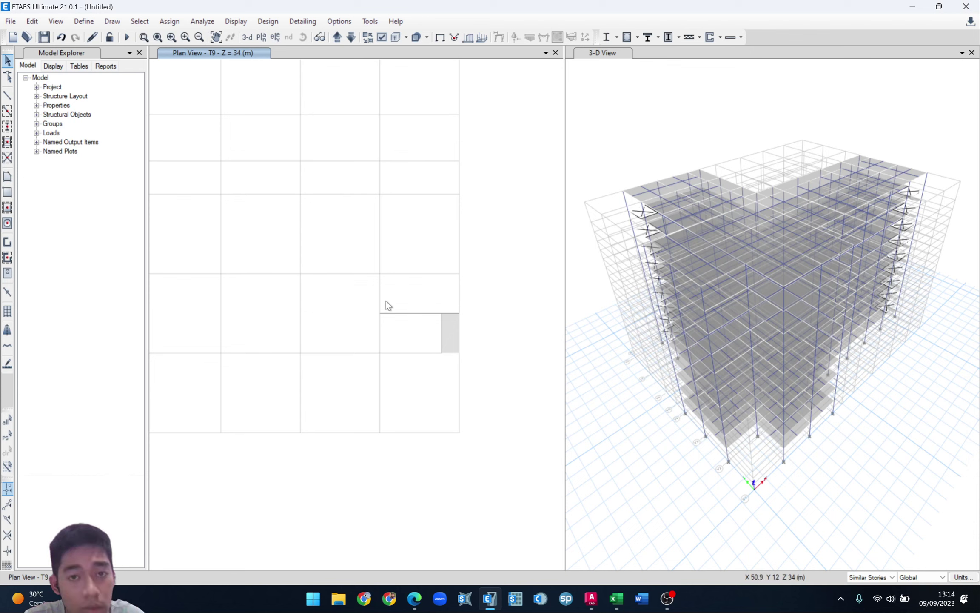
- Draw a Pelat Tangga slab between Y 7.2 and 9 m, from the Story8 opening's inner edge up to the T9 landing
click(351, 37)
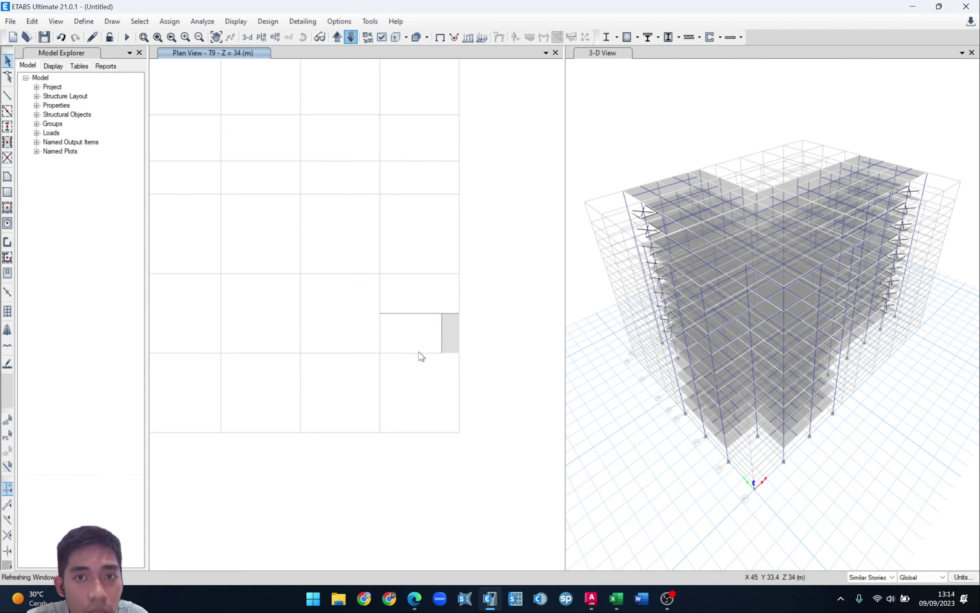
click(7, 176)
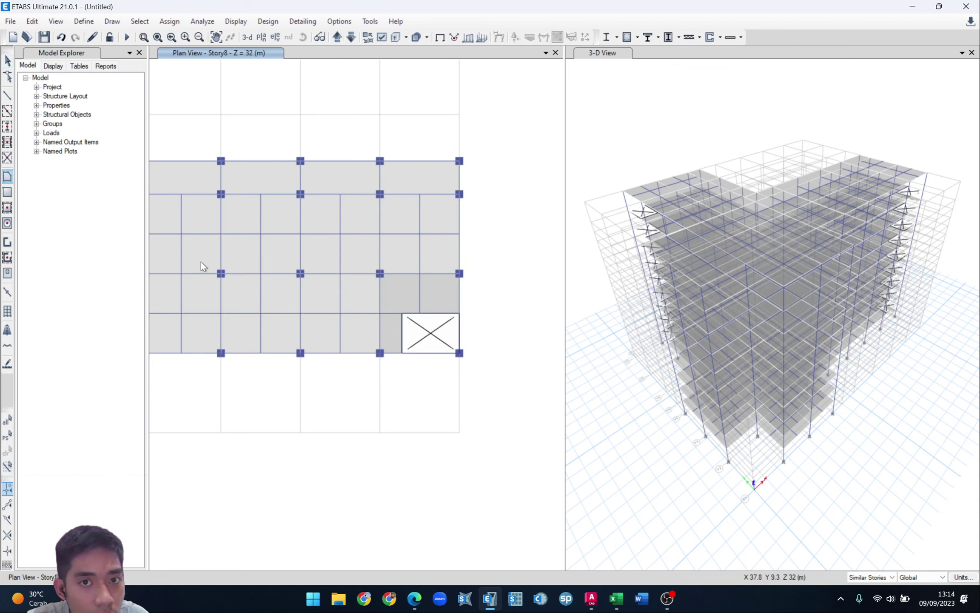
scroll(411, 332, up, 2)
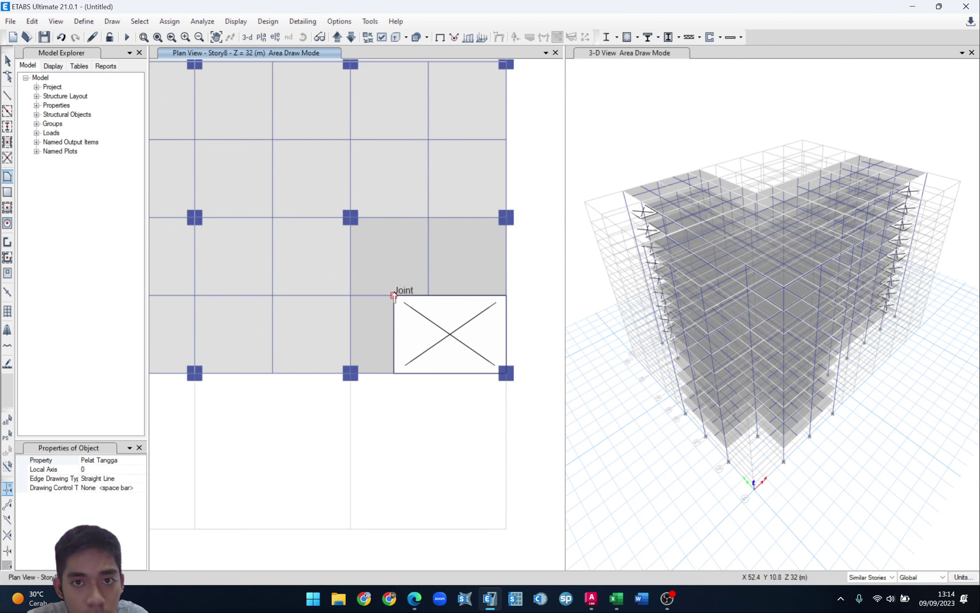
click(394, 335)
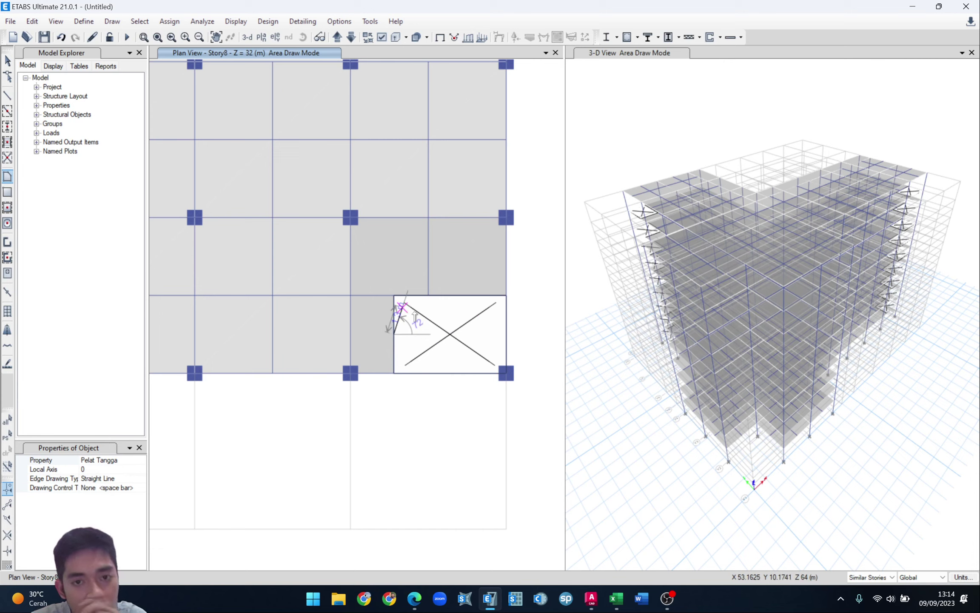
click(394, 374)
click(338, 37)
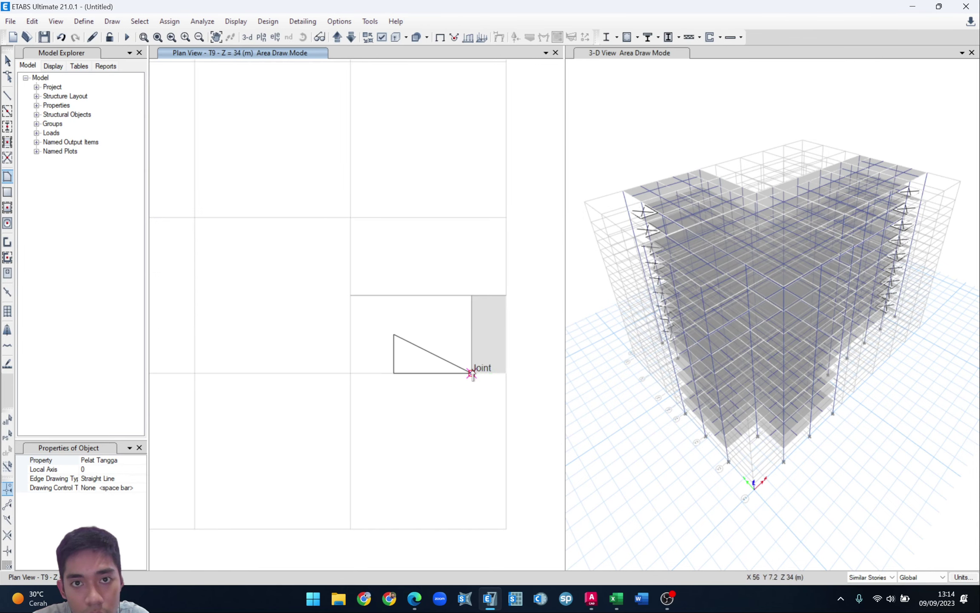
click(472, 373)
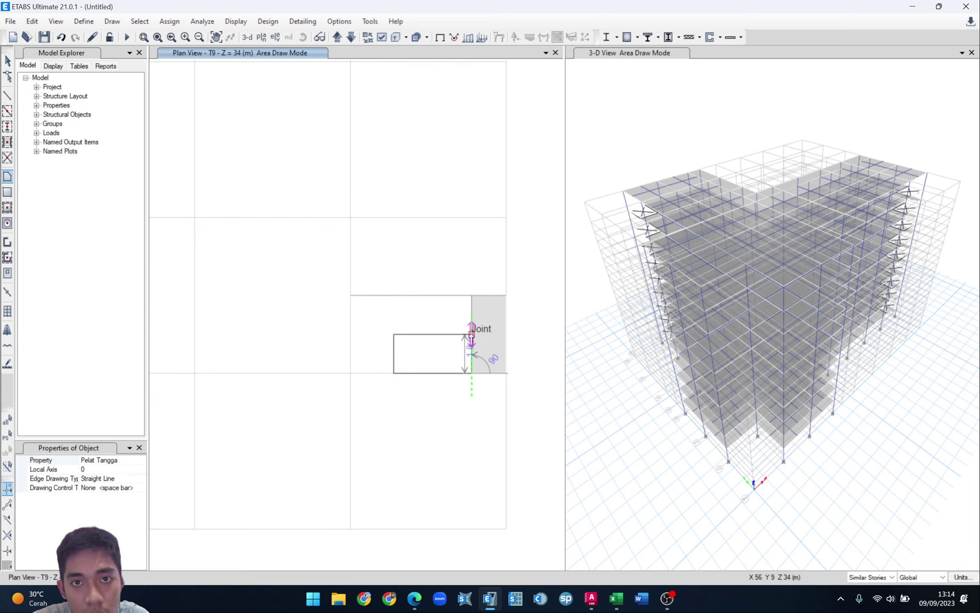
double_click(472, 334)
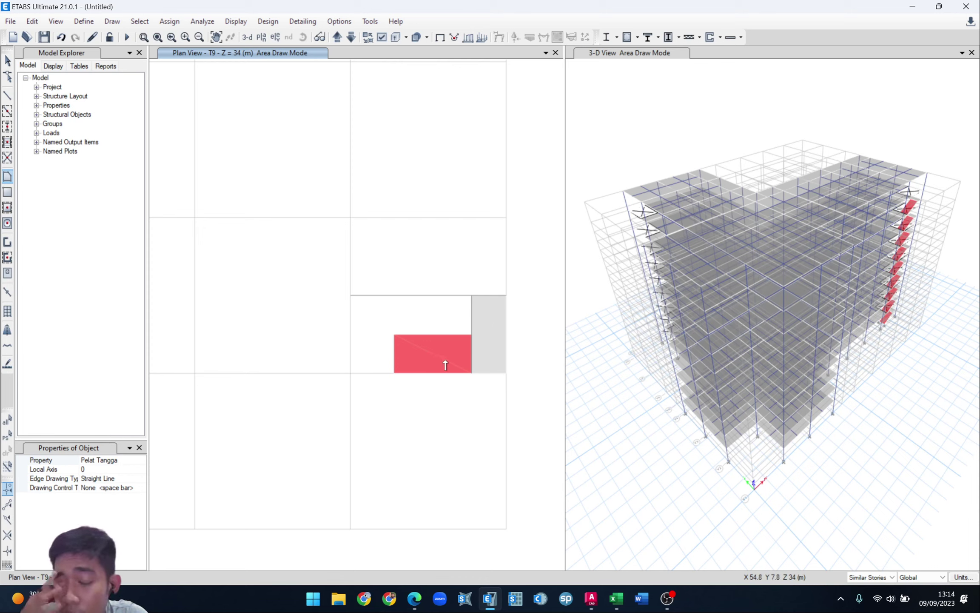
- Try to draw the second stair flight from the T9 landing's inner edge up to the Story9 opening edge
click(473, 334)
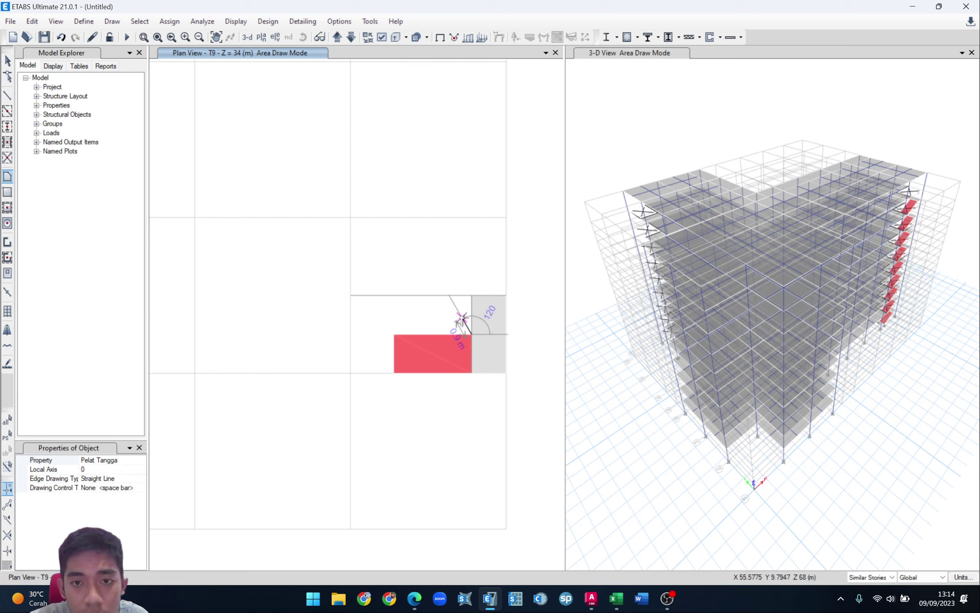
click(472, 295)
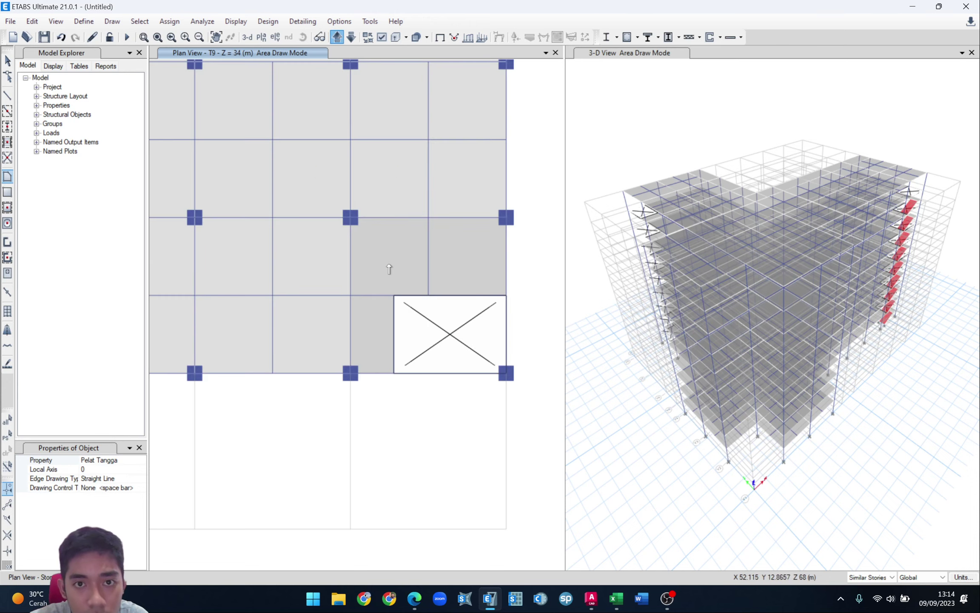
click(394, 295)
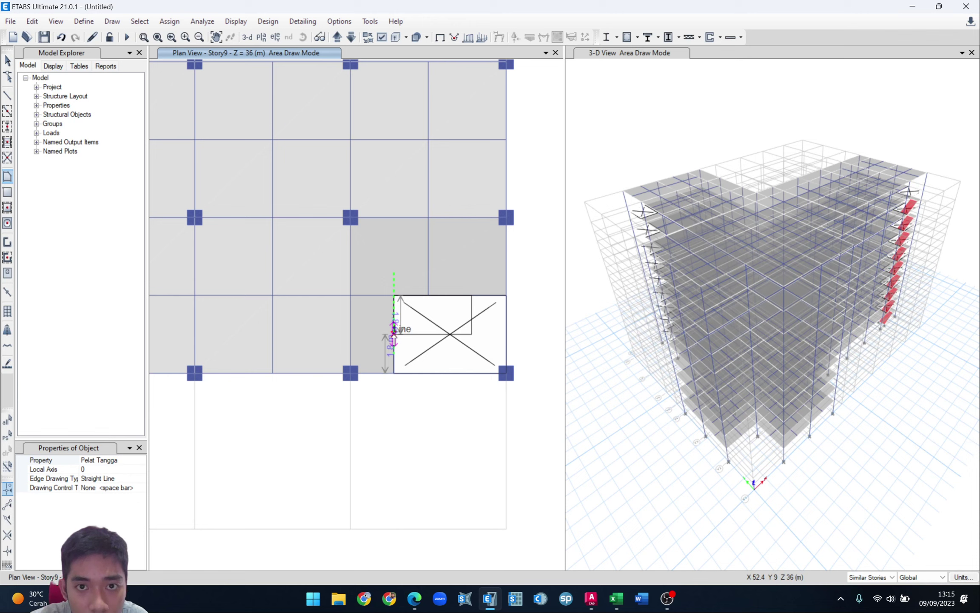
key(Return)
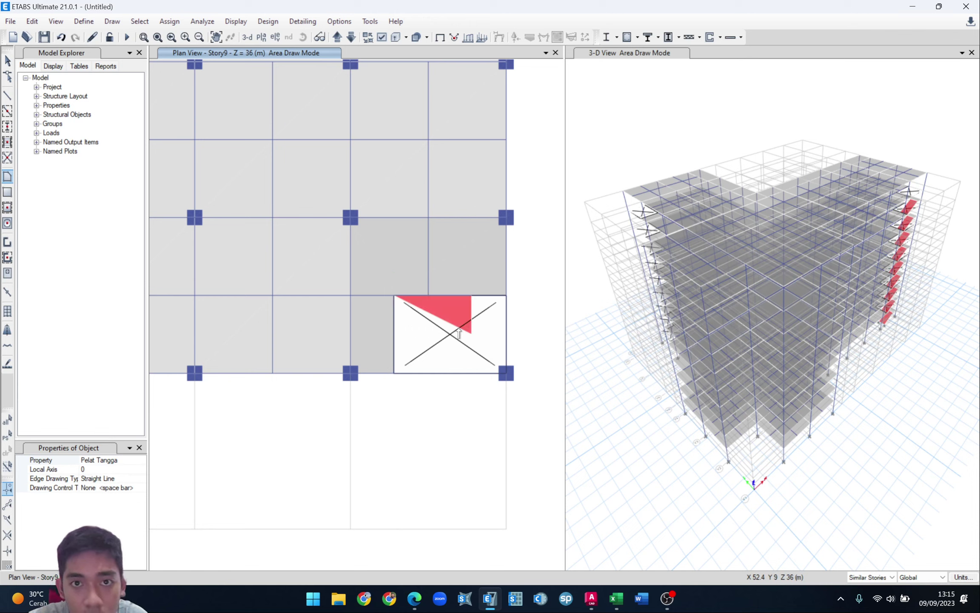
key(Escape)
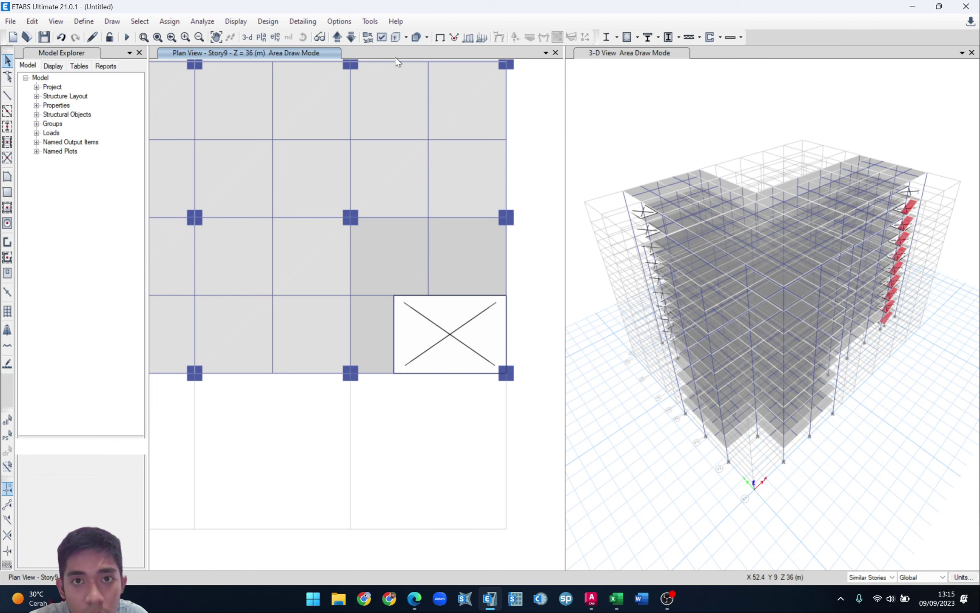
- Draw a Pelat Tangga slab between Y 9 and 10.8 m, from the T9 landing up to the Story9 opening's inner edge
click(352, 37)
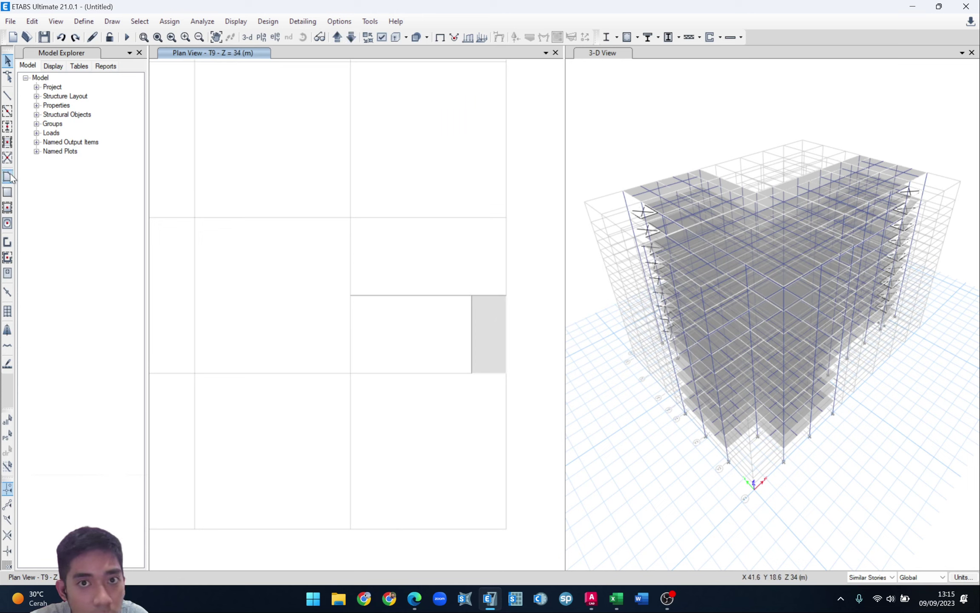
click(8, 176)
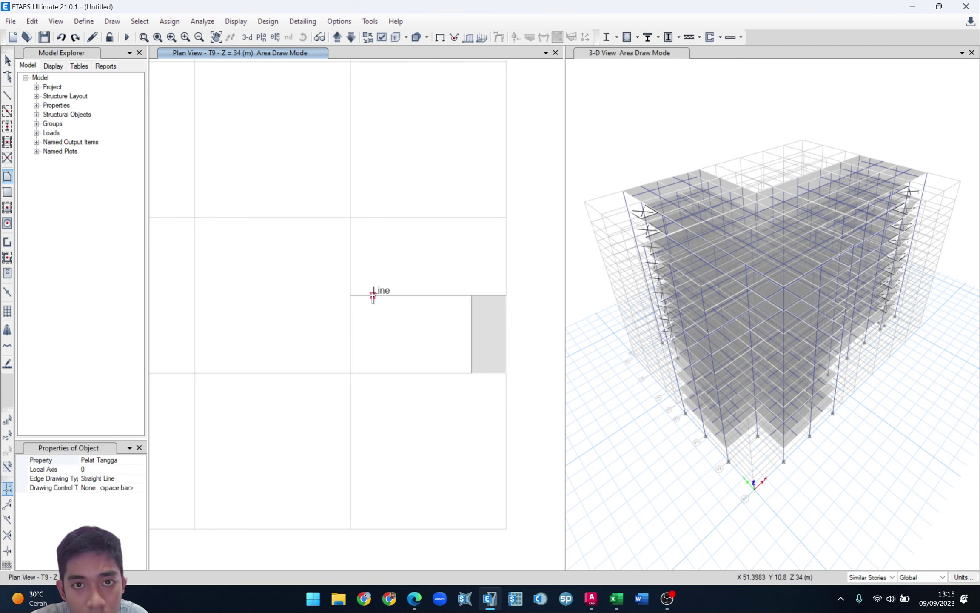
click(472, 295)
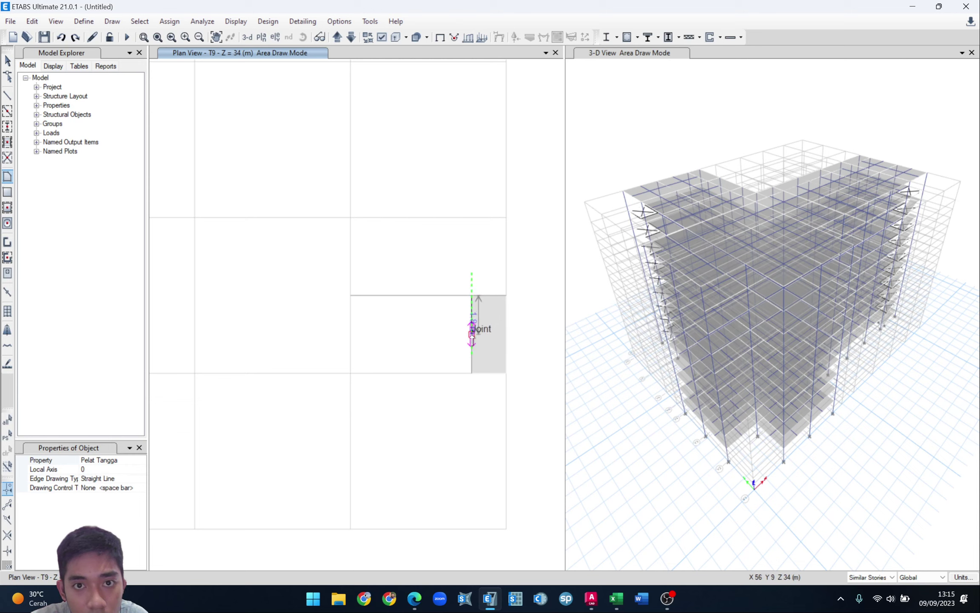
click(472, 336)
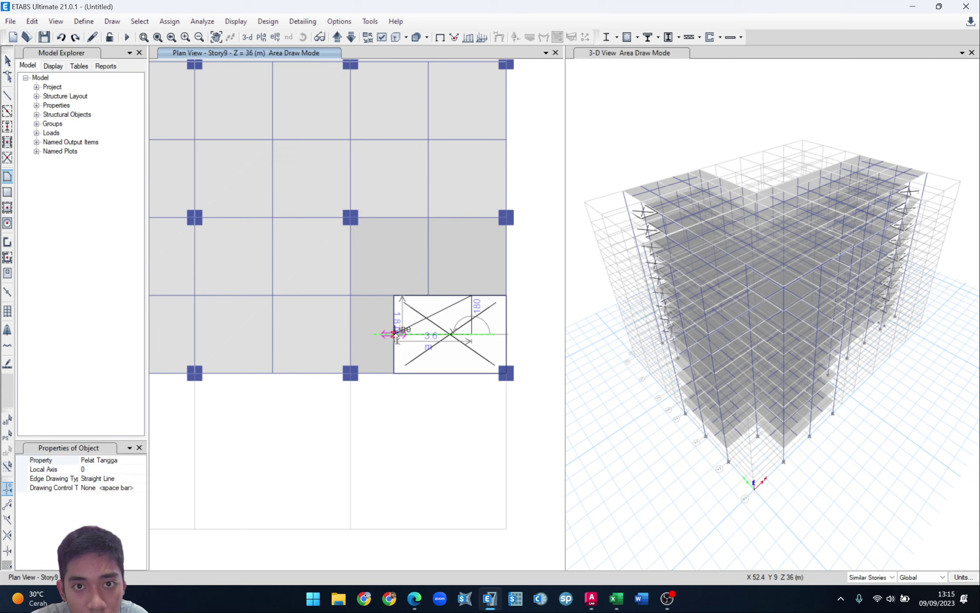
click(394, 335)
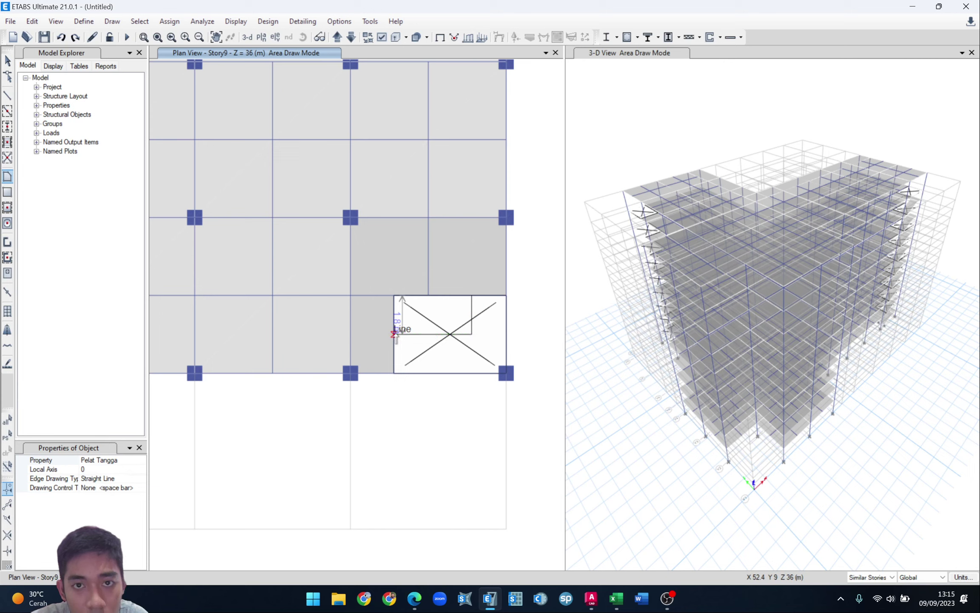
double_click(394, 295)
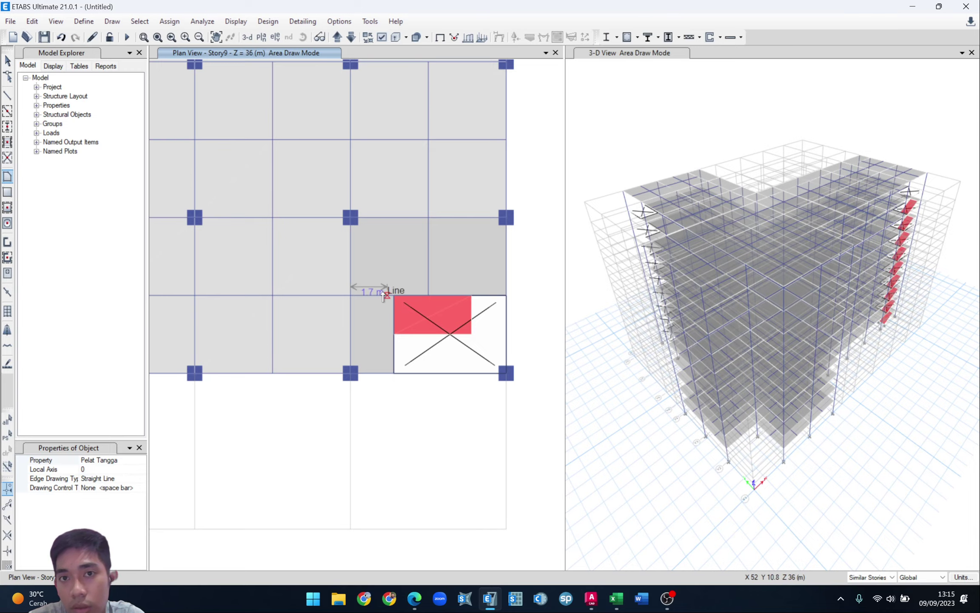
click(8, 61)
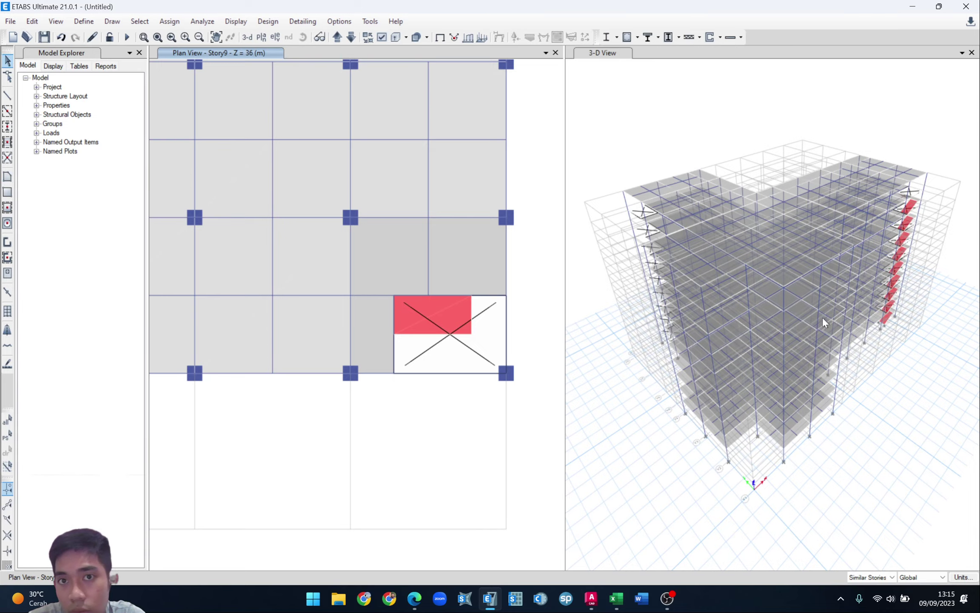
- Examine the stair slabs between the stories in the 3-D view
mouse_move(895, 323)
shift+middle_down()
mouse_move(892, 342)
mouse_move(811, 308)
mouse_move(856, 319)
mouse_move(876, 286)
mouse_move(888, 310)
mouse_move(867, 334)
mouse_move(777, 315)
mouse_move(801, 328)
shift+middle_up()
scroll(847, 296, up, 3)
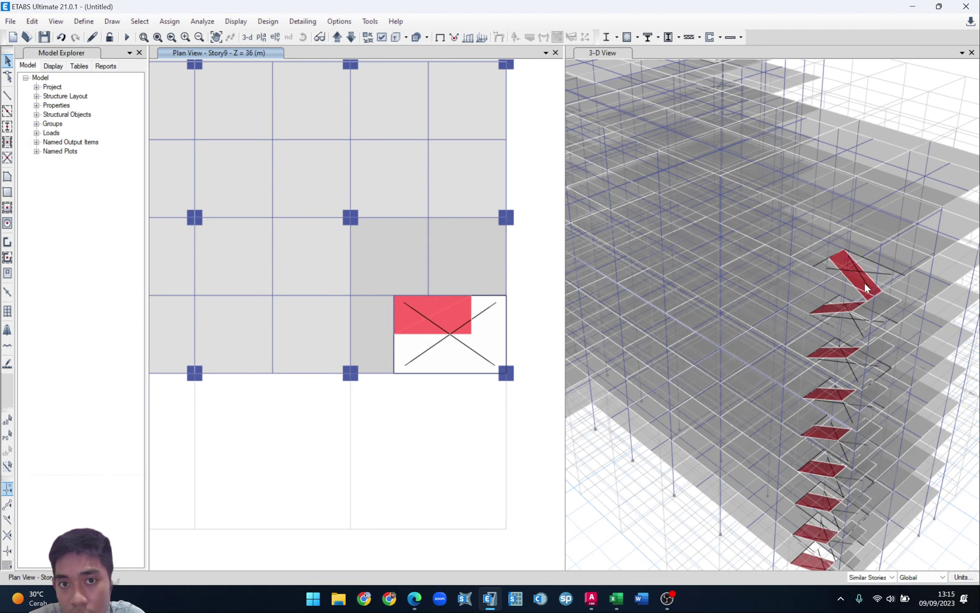
scroll(875, 347, up, 2)
scroll(876, 347, down, 3)
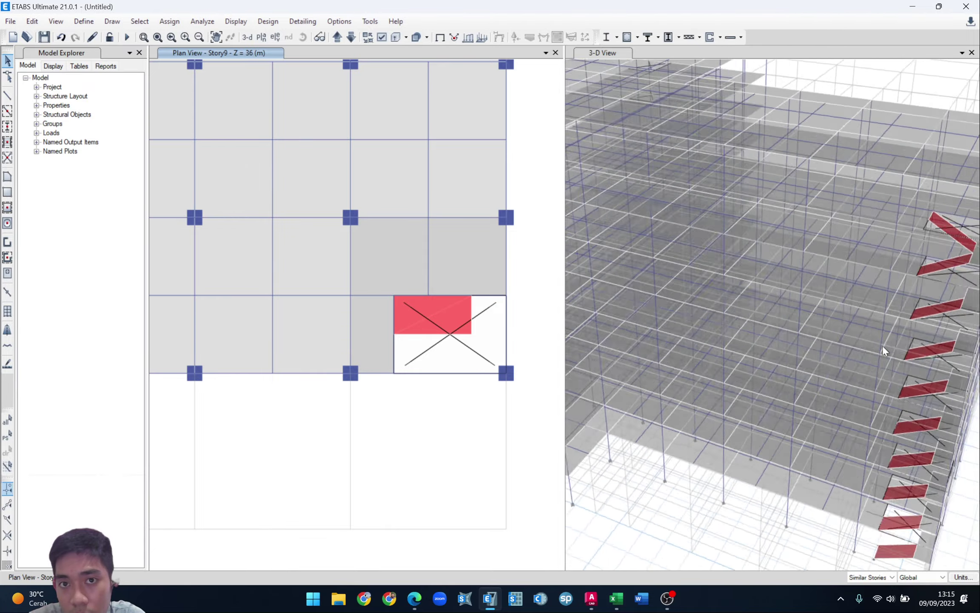
- Examine the uppermost Pelat Tangga stair slab between T9 and Story9 from several angles in the 3-D view
shift+middle_drag(882, 345, 796, 344)
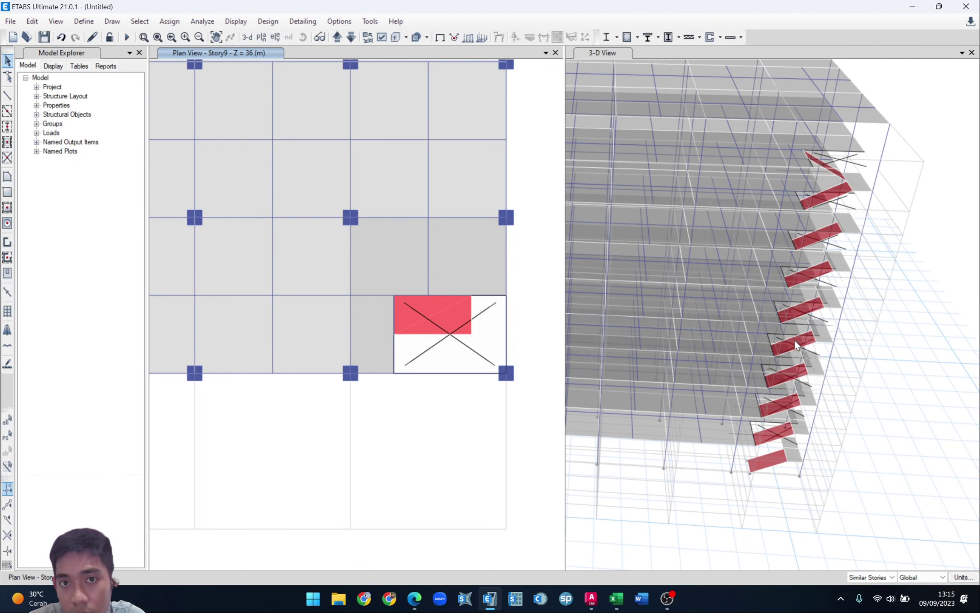
shift+middle_drag(823, 215, 757, 370)
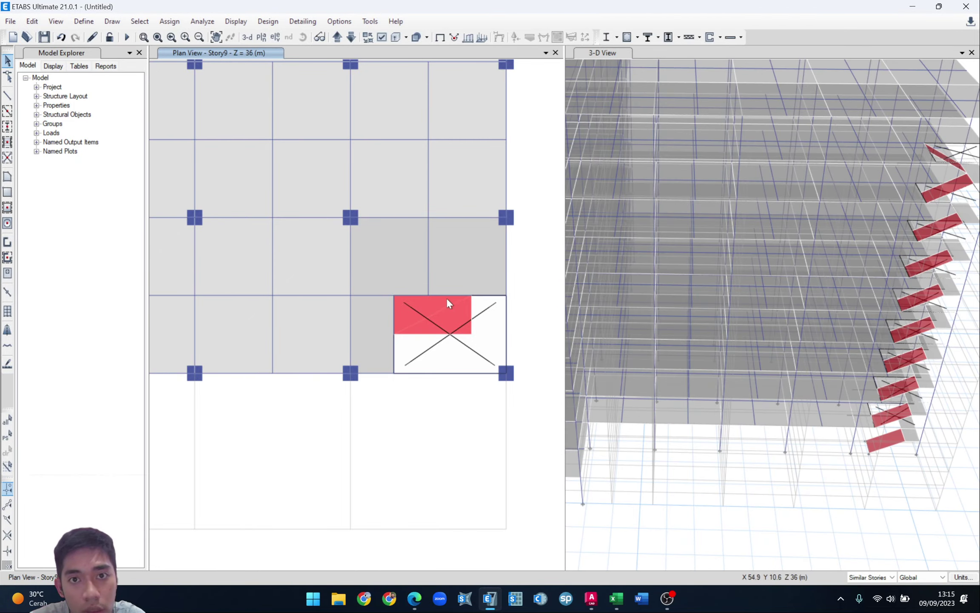
click(457, 315)
click(456, 315)
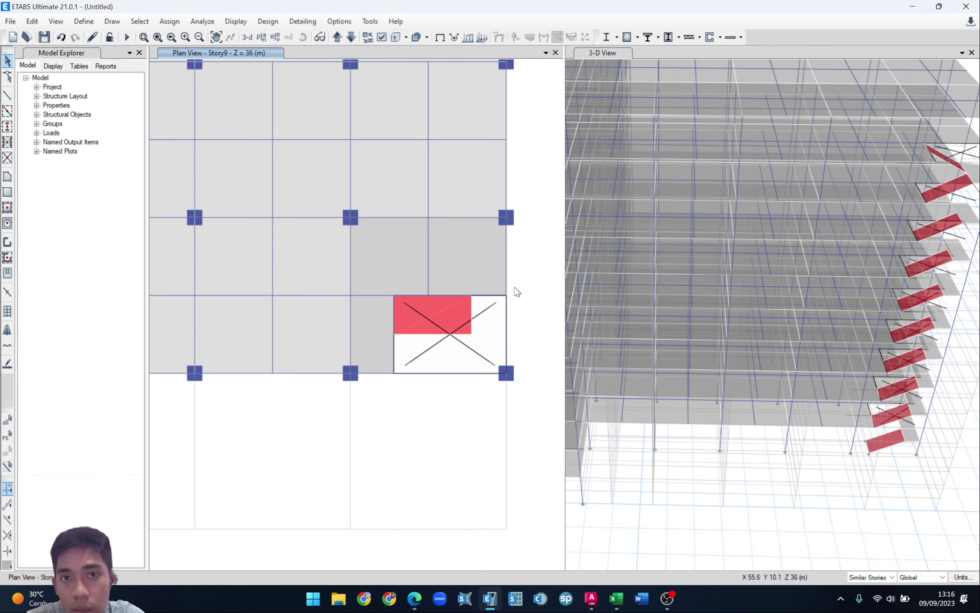
shift+middle_drag(868, 176, 922, 244)
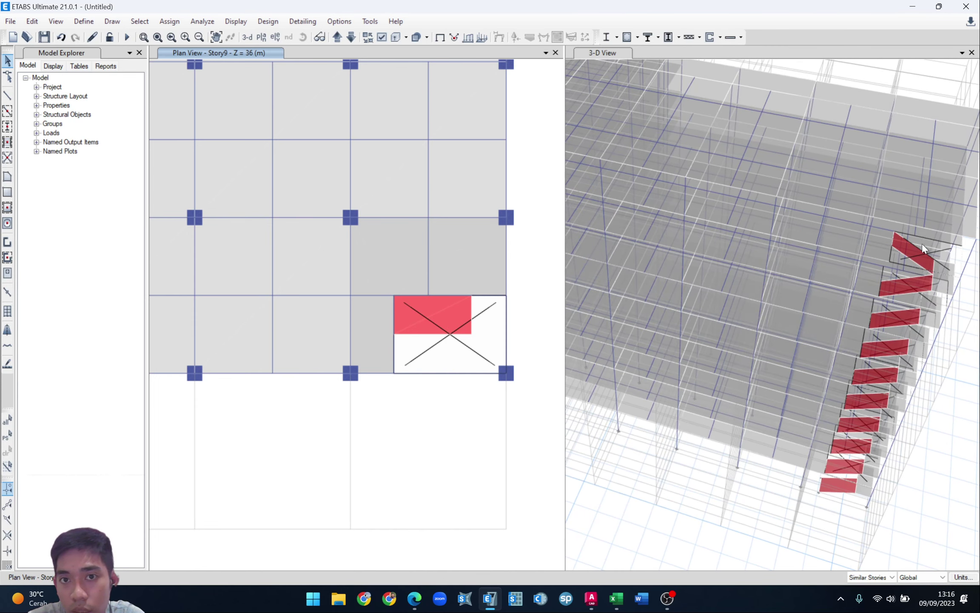
scroll(923, 243, up, 2)
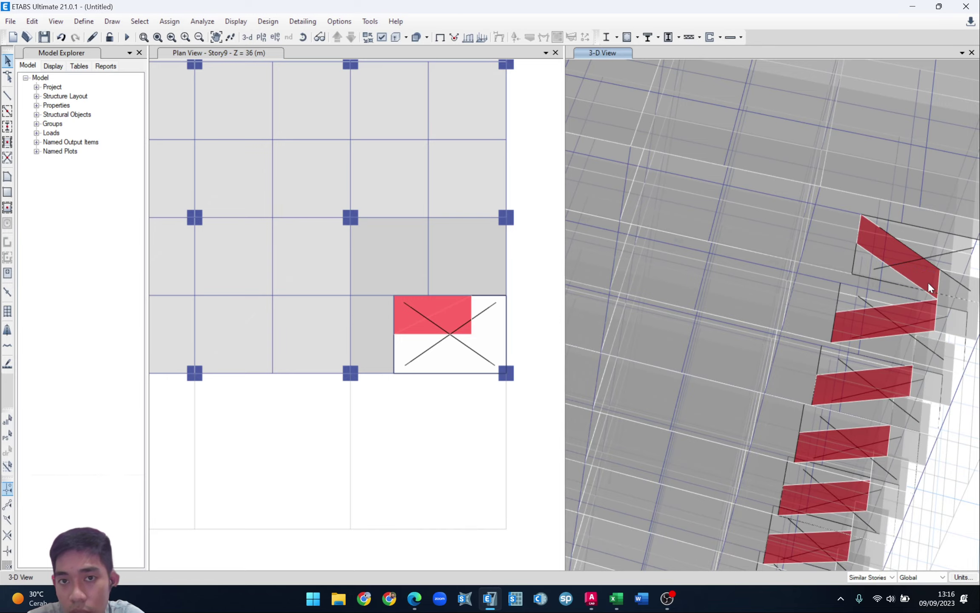
shift+middle_drag(929, 283, 899, 270)
scroll(730, 278, up, 3)
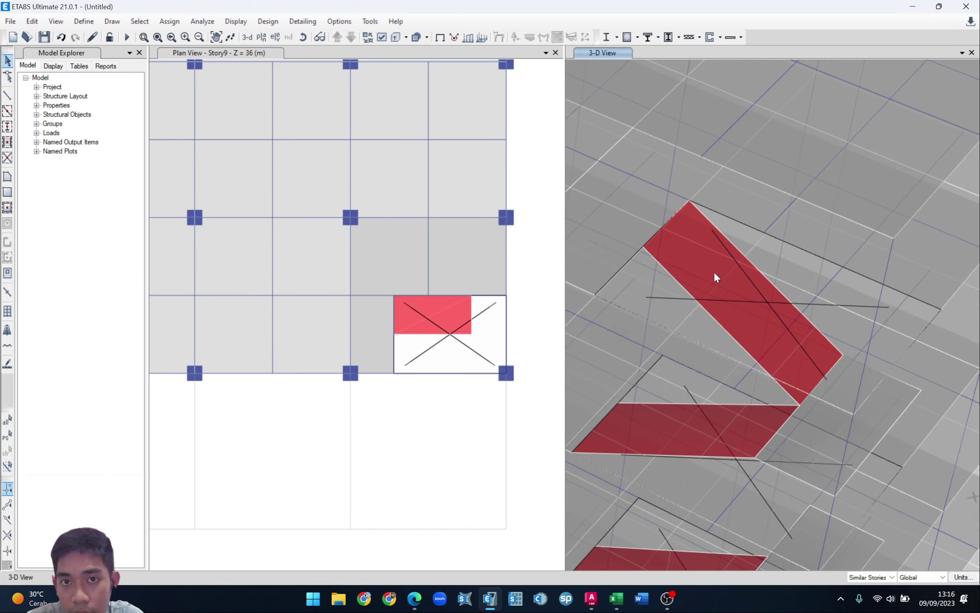
- Try to select the uppermost stair slab among the surrounding model objects in the 3-D view, clearing the selection
click(712, 271)
click(777, 340)
scroll(777, 340, down, 6)
scroll(773, 353, down, 3)
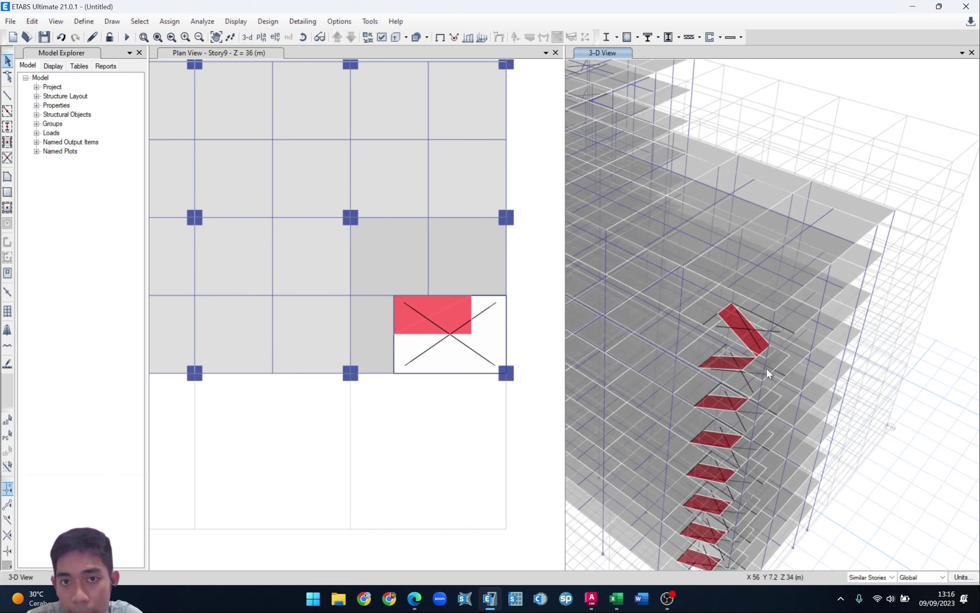
scroll(738, 294, up, 6)
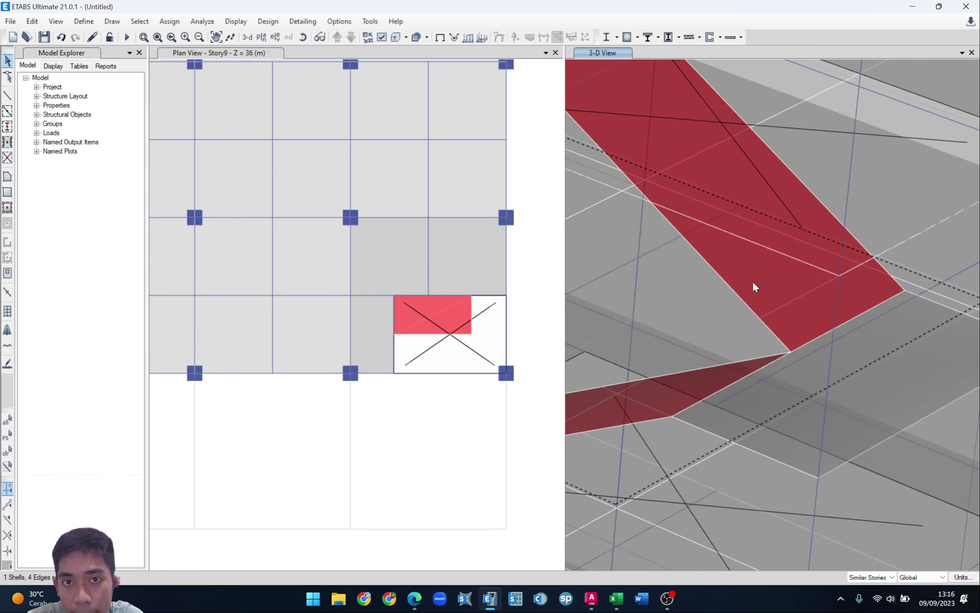
scroll(753, 281, down, 8)
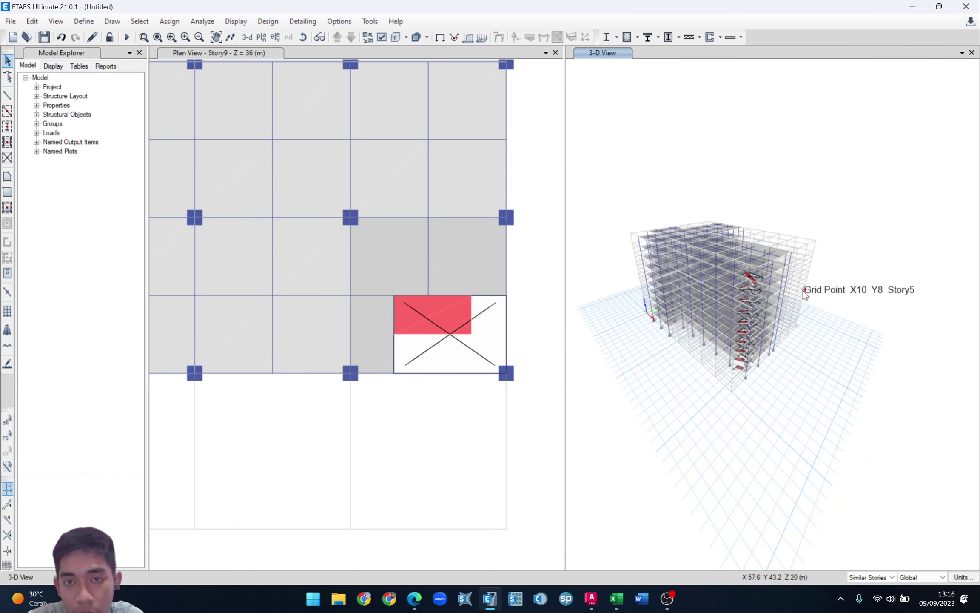
scroll(802, 290, up, 6)
scroll(647, 317, up, 5)
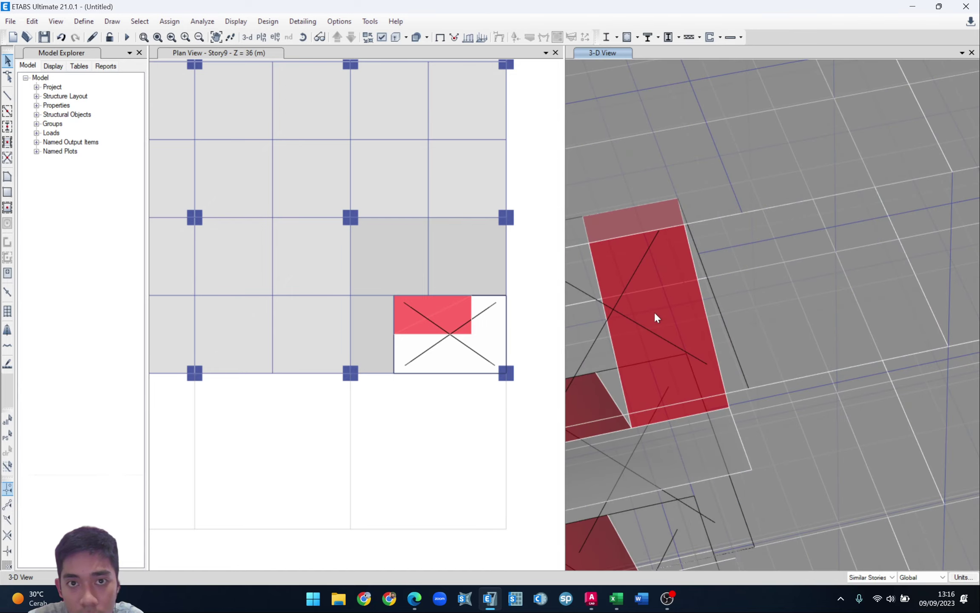
key(Escape)
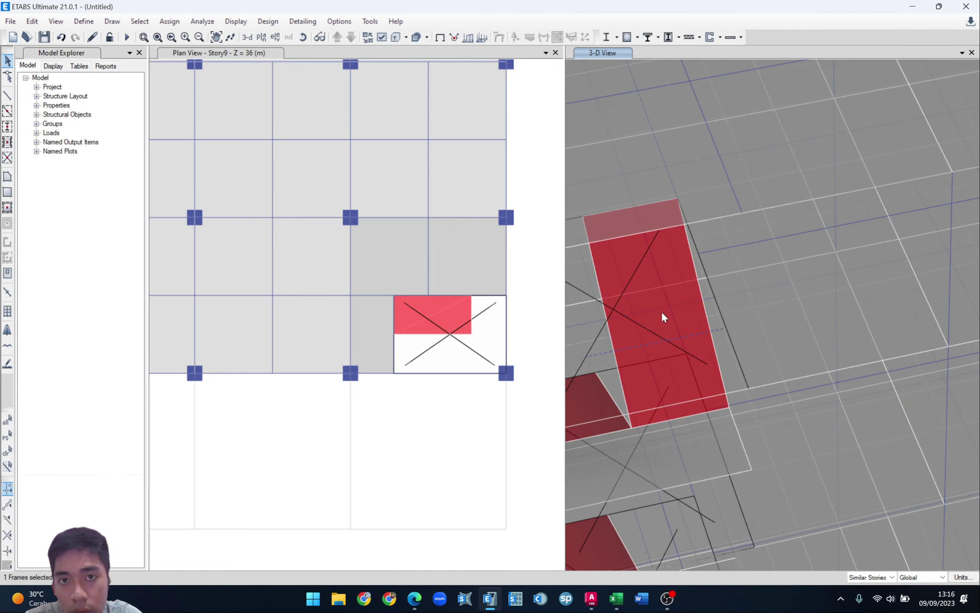
scroll(651, 132, down, 8)
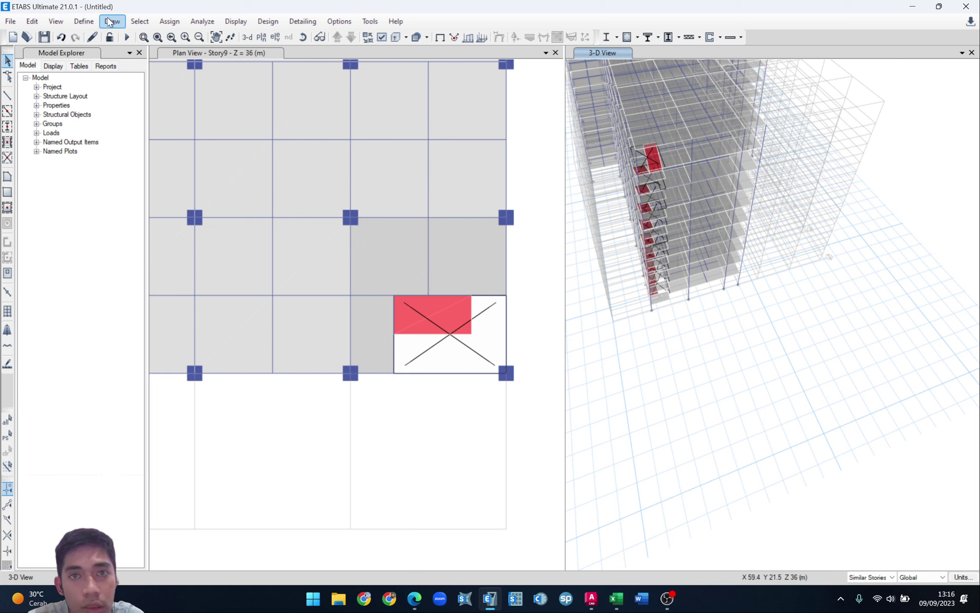
- Select all slabs with the Pelat Tangga property and show only the selected objects in the 3-D view
click(140, 21)
mouse_move(237, 52)
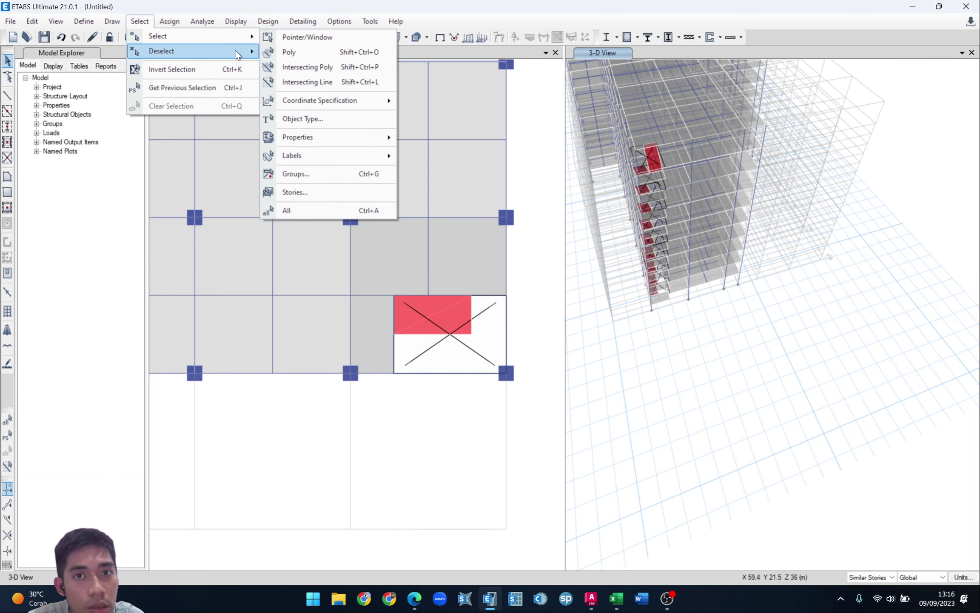
mouse_move(157, 35)
mouse_move(308, 137)
click(430, 168)
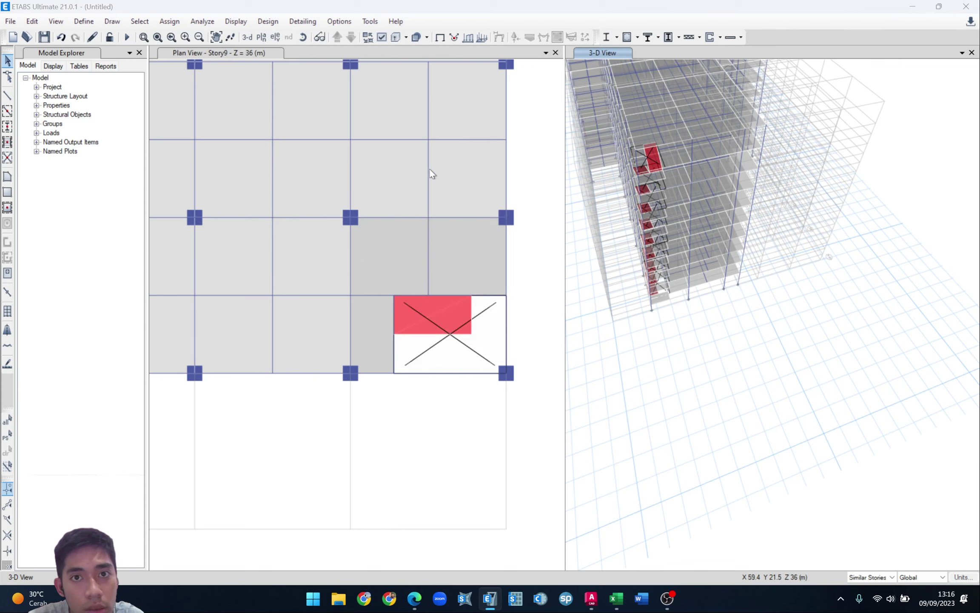
click(438, 242)
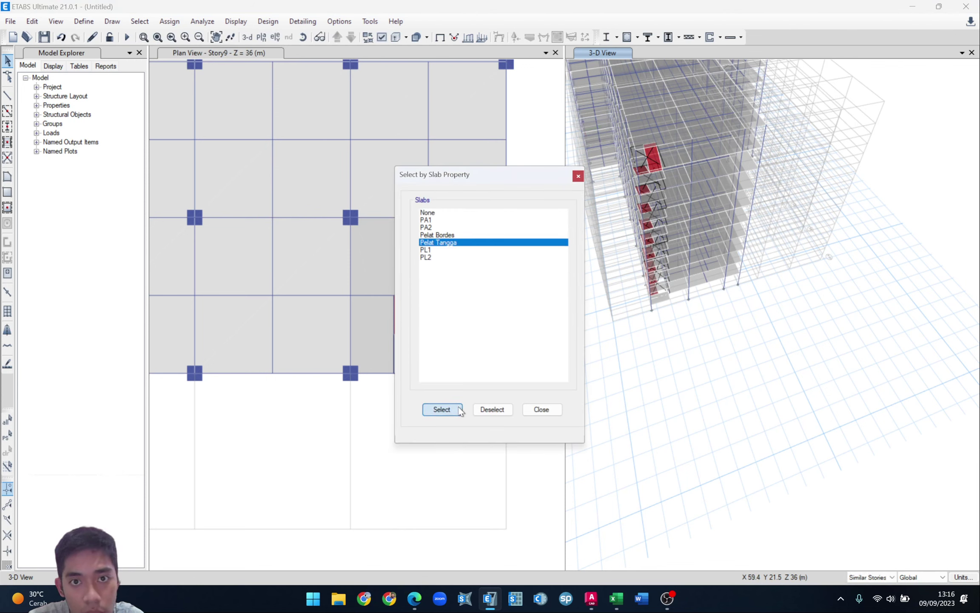
click(442, 409)
click(542, 410)
click(56, 22)
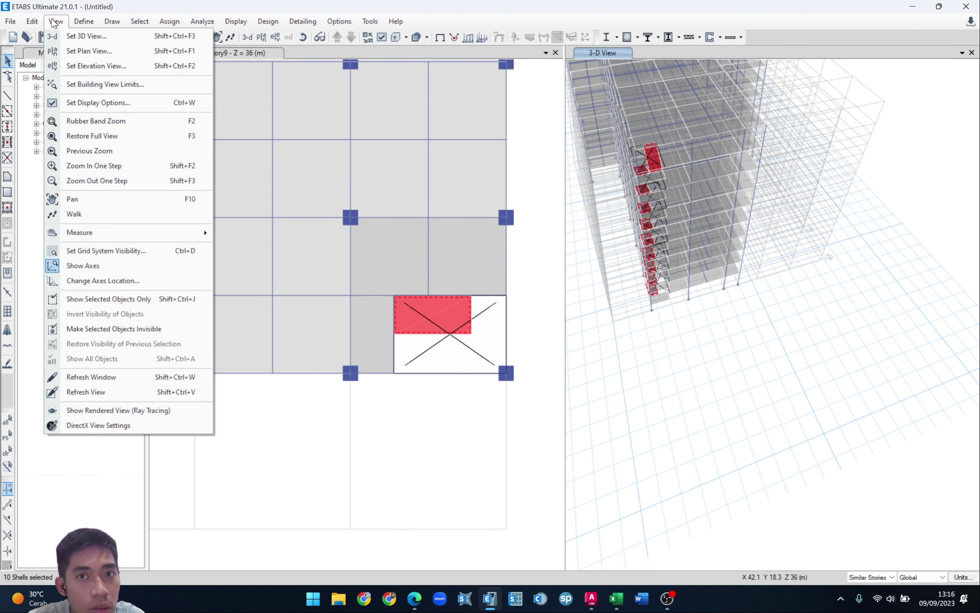
click(121, 300)
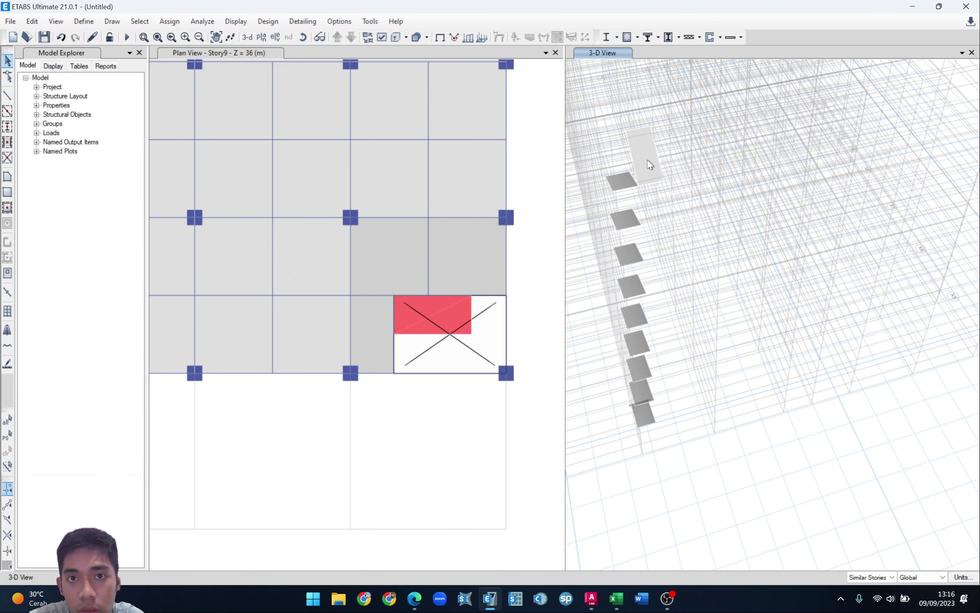
- Set up a story replication of the uppermost stair slab to Story8, keeping the original objects, and preview the copy
click(646, 157)
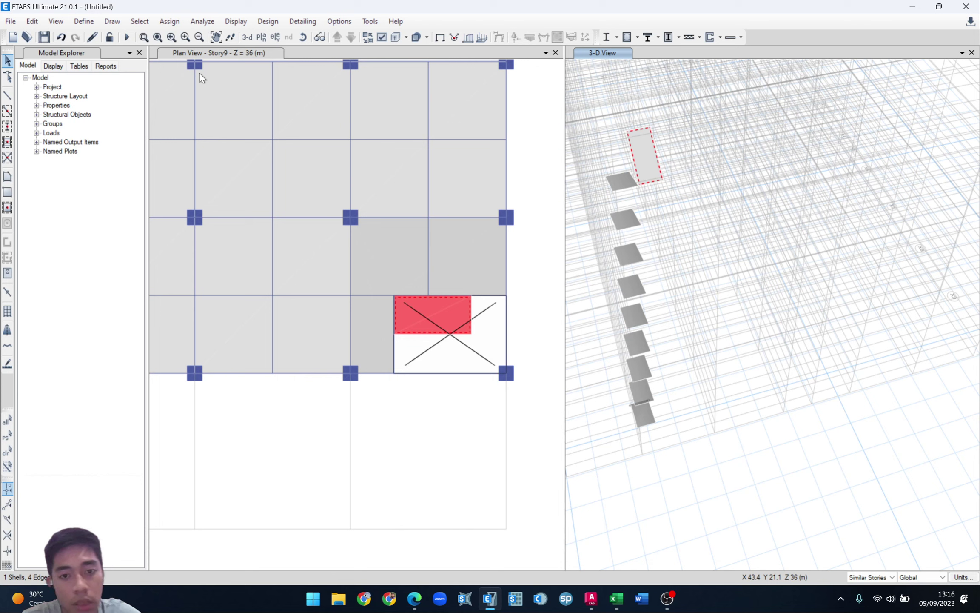
key(ctrl+r)
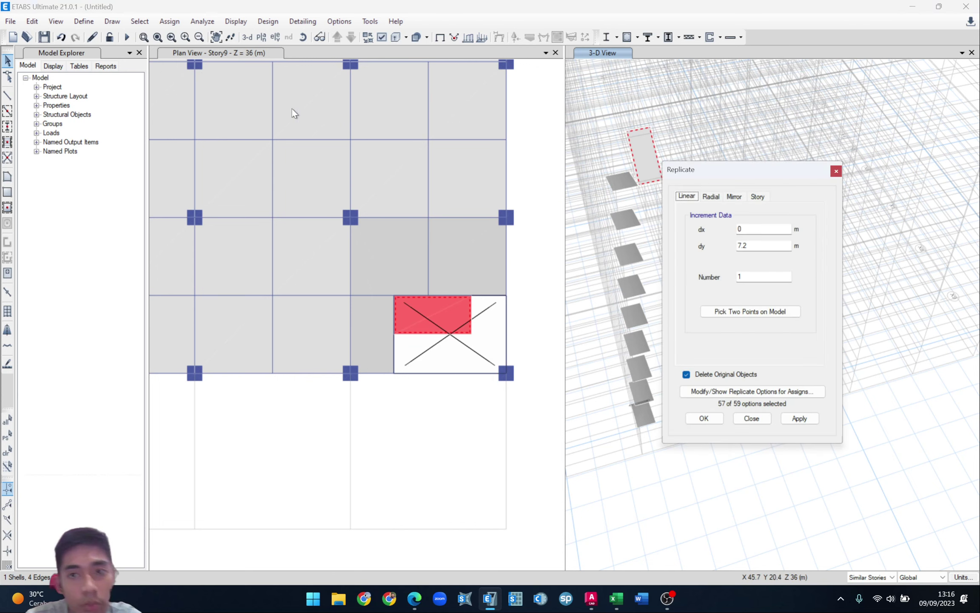
click(757, 196)
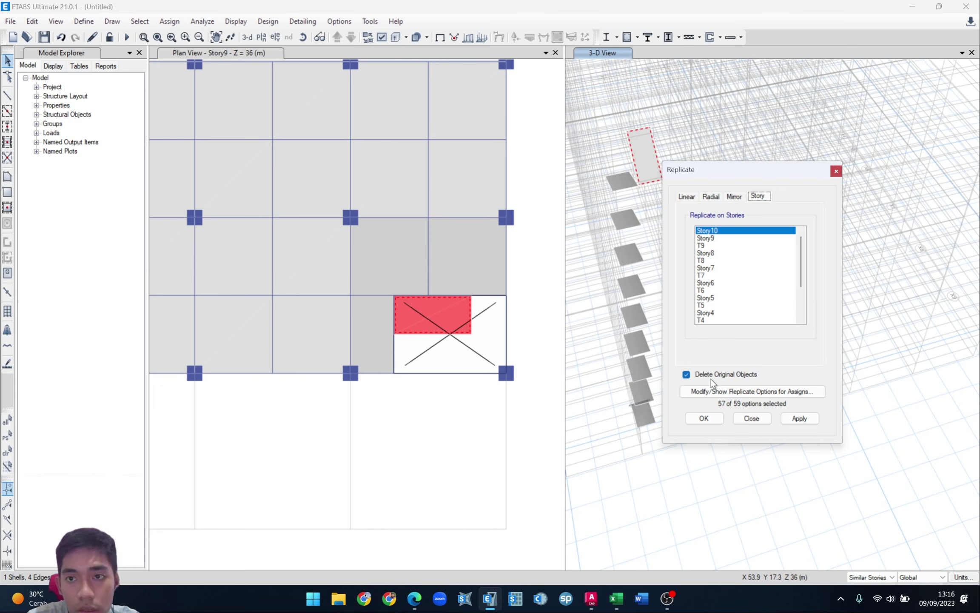
click(687, 374)
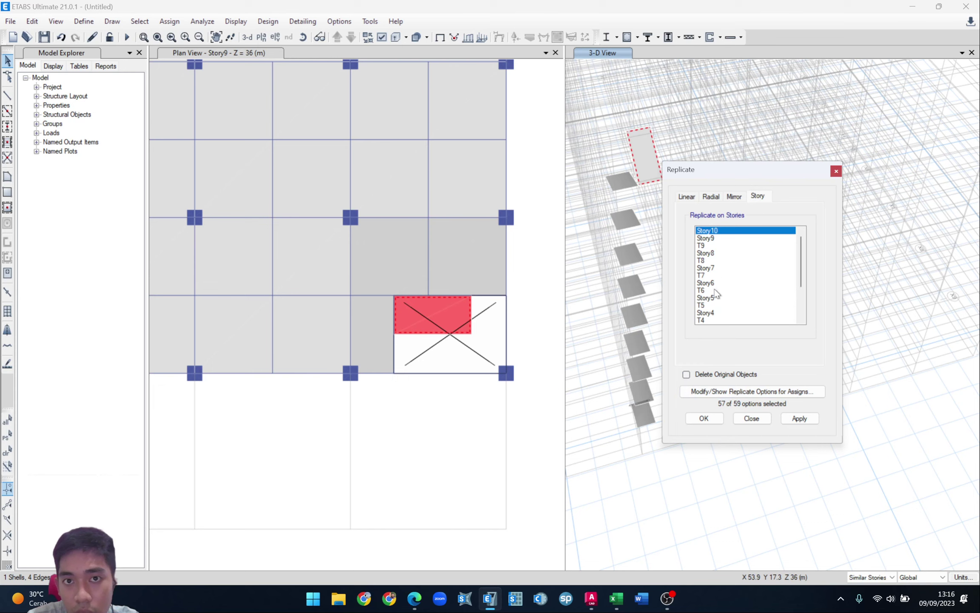
click(715, 254)
click(806, 421)
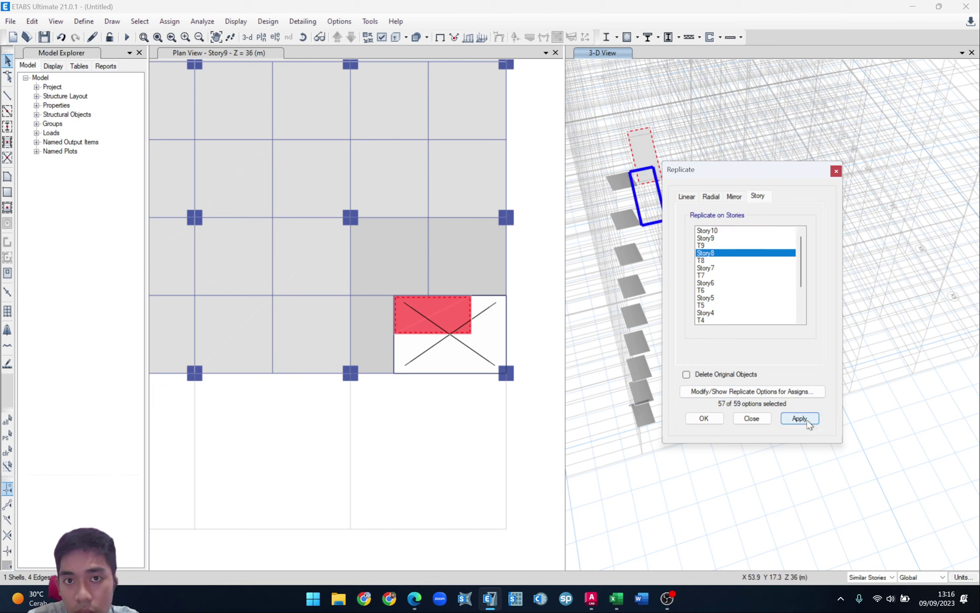
shift+middle_drag(634, 330, 560, 317)
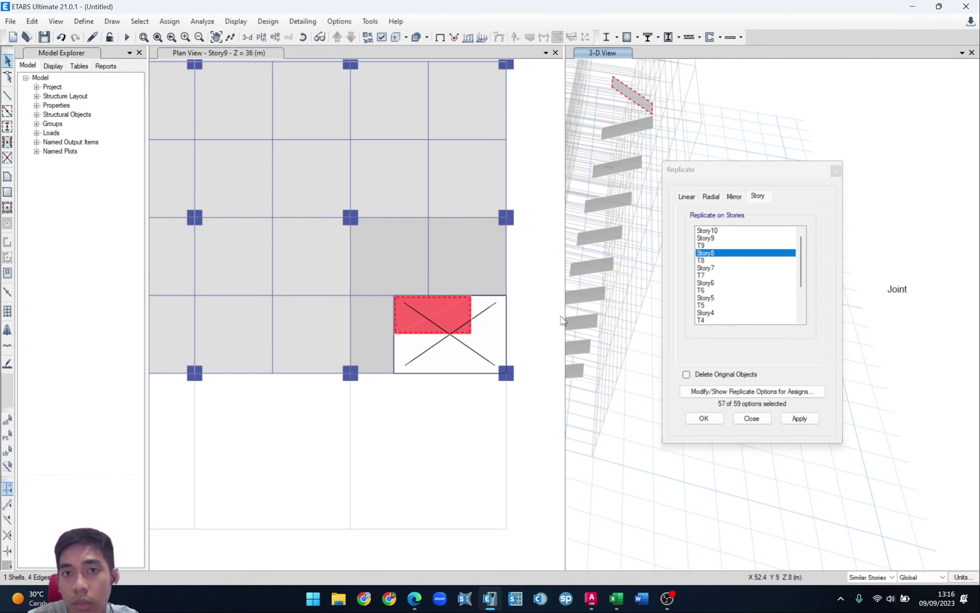
click(802, 421)
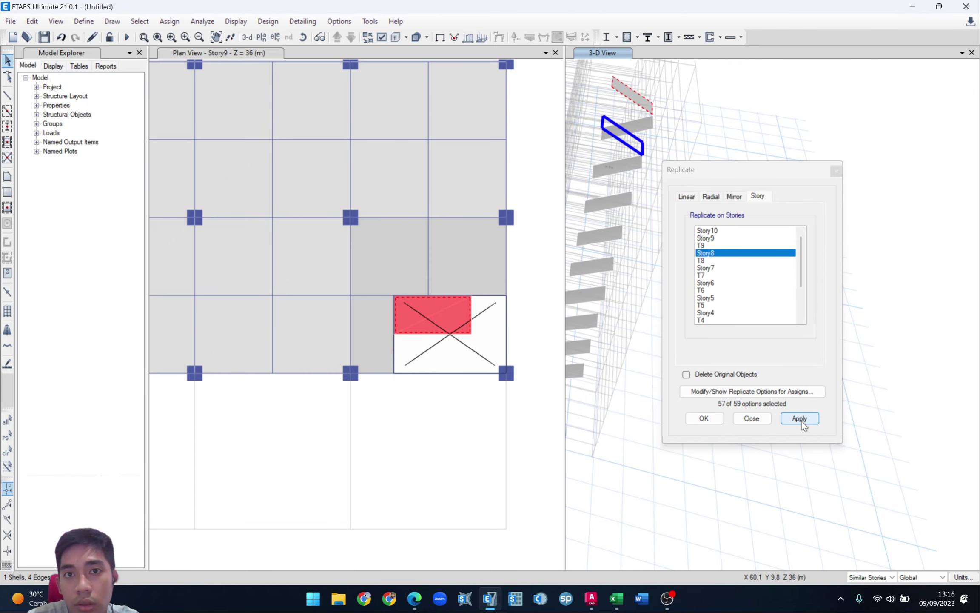
shift+middle_drag(633, 282, 623, 300)
click(800, 418)
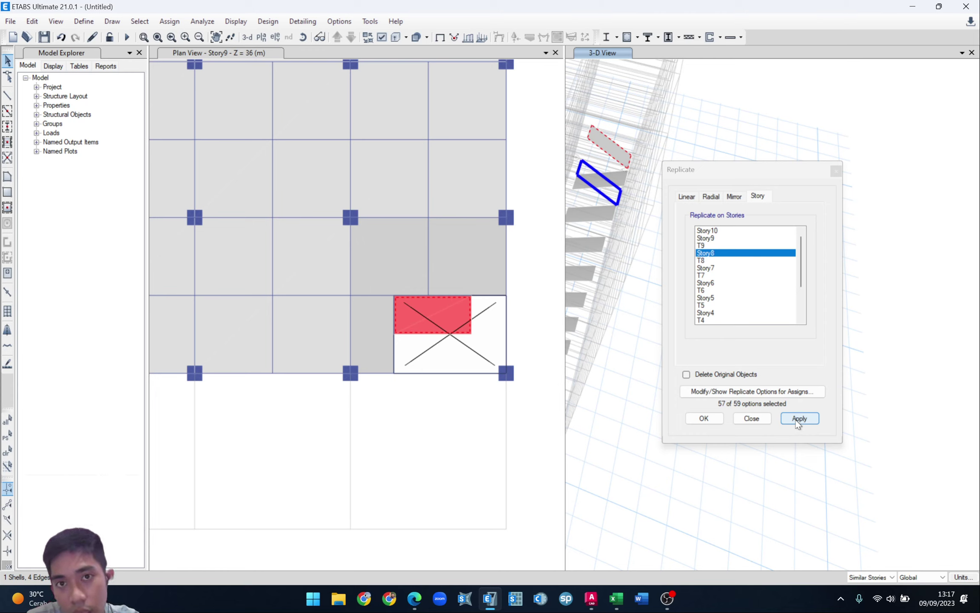
- Add Story7 through Story1 to the replication targets, excluding the T stories, and replicate the uppermost stair slab
click(712, 268)
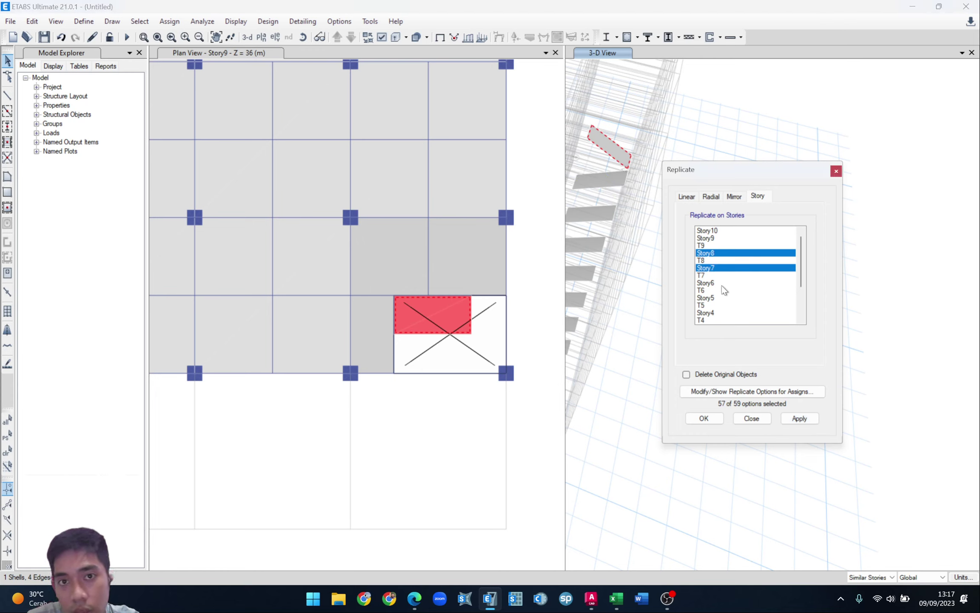
click(719, 282)
click(719, 298)
click(720, 313)
scroll(733, 297, down, 1)
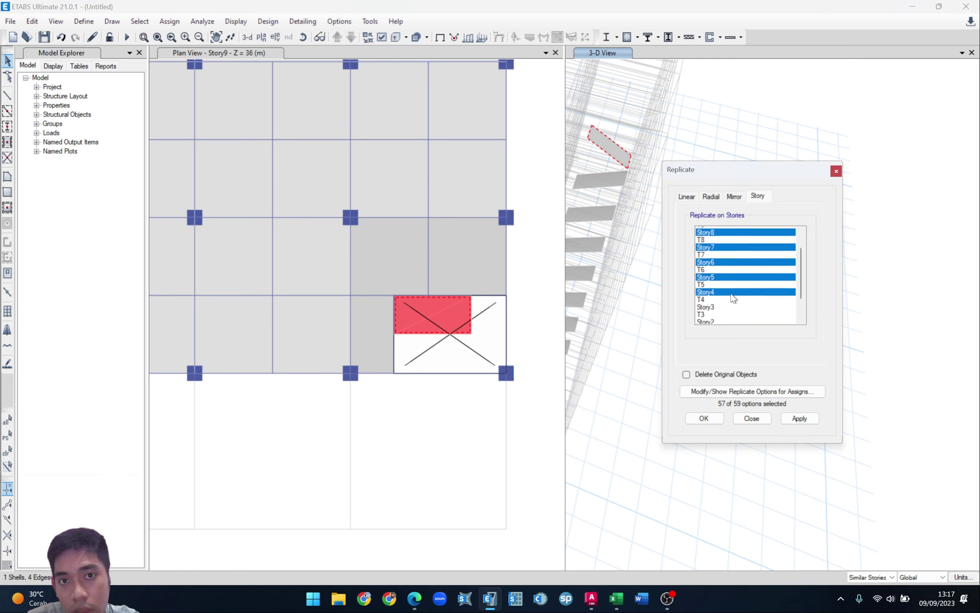
scroll(733, 298, down, 1)
click(715, 276)
click(716, 291)
click(719, 313)
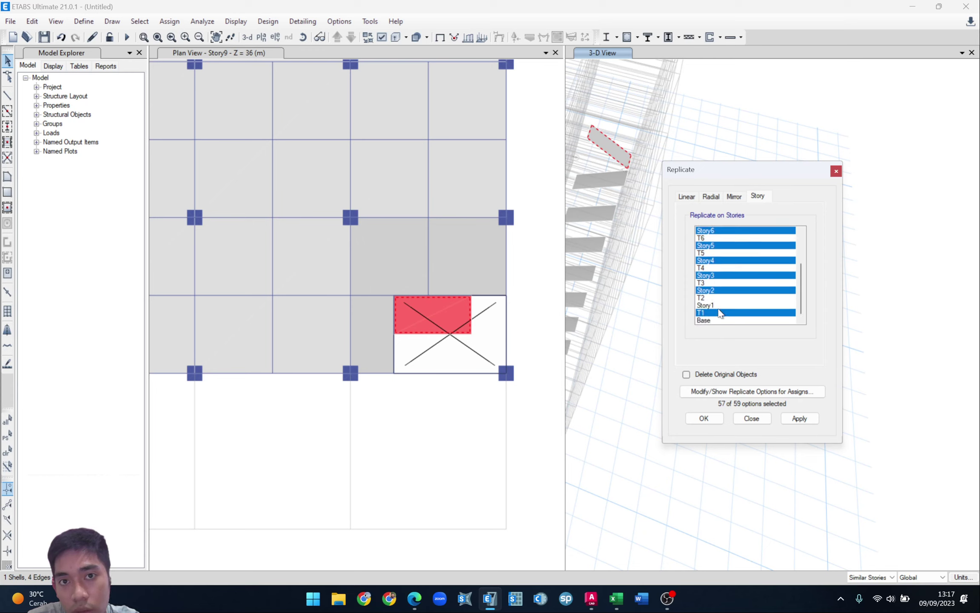
click(716, 304)
click(718, 313)
click(804, 418)
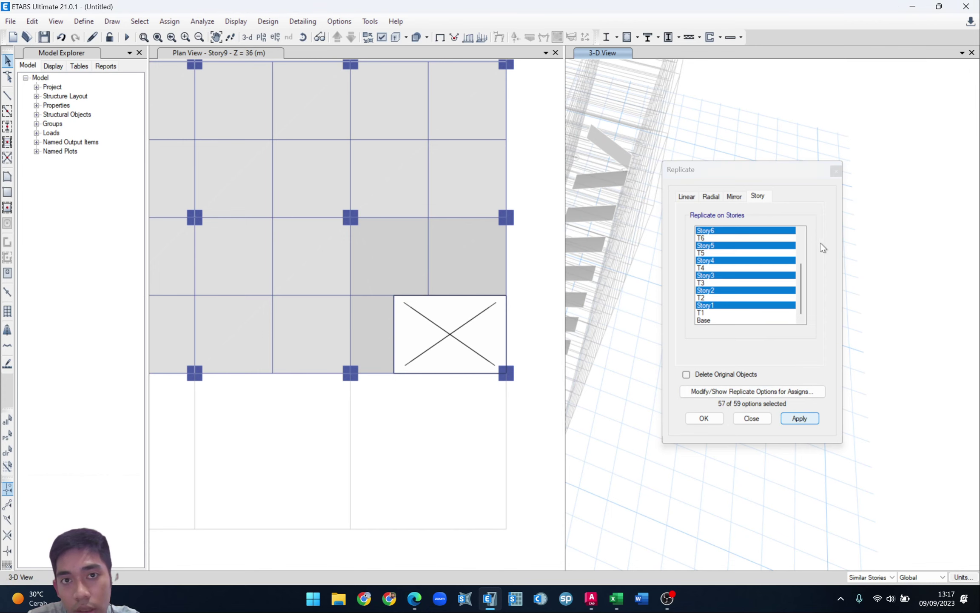
click(839, 172)
- Examine the replicated Pelat Tangga flights down to the base in the 3-D view
scroll(699, 343, down, 3)
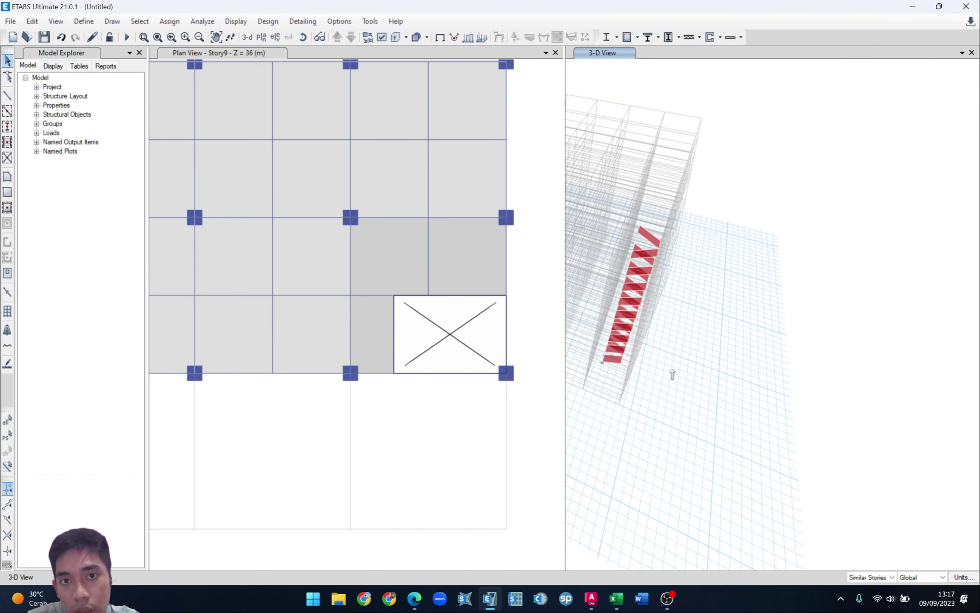
shift+middle_drag(670, 369, 729, 327)
scroll(632, 296, up, 5)
scroll(683, 262, down, 3)
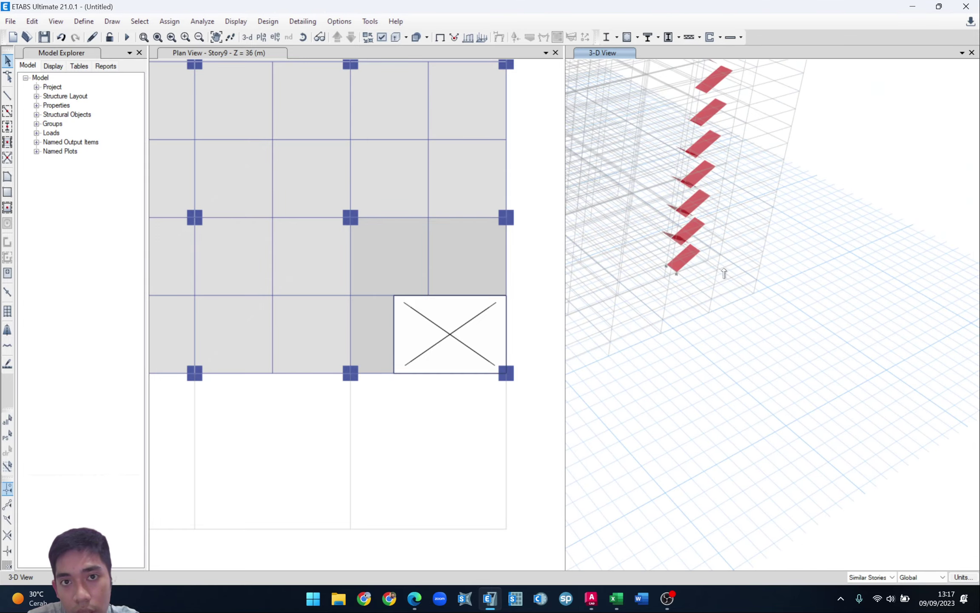
shift+middle_drag(721, 269, 691, 309)
scroll(688, 328, up, 3)
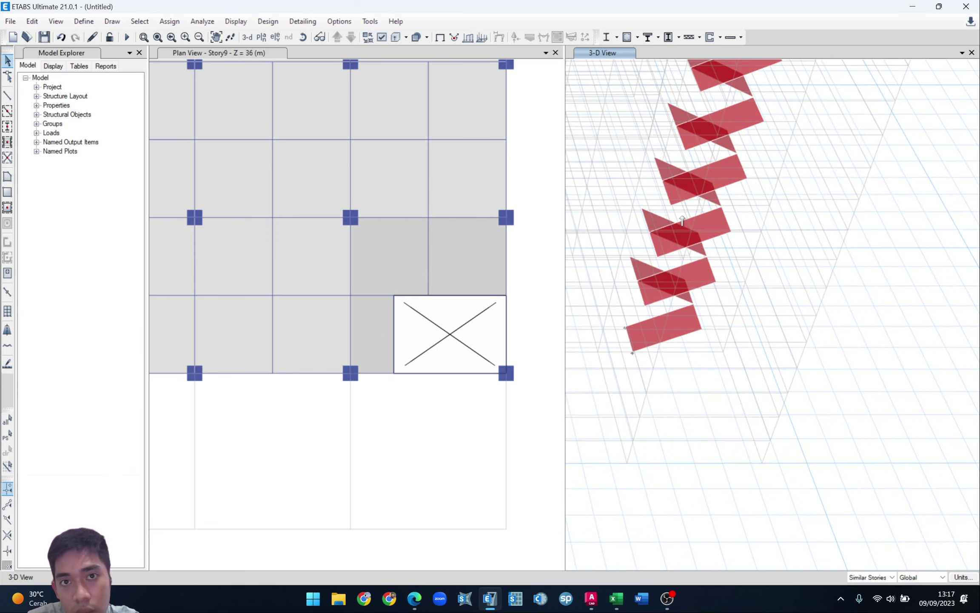
scroll(686, 251, down, 3)
scroll(680, 303, up, 3)
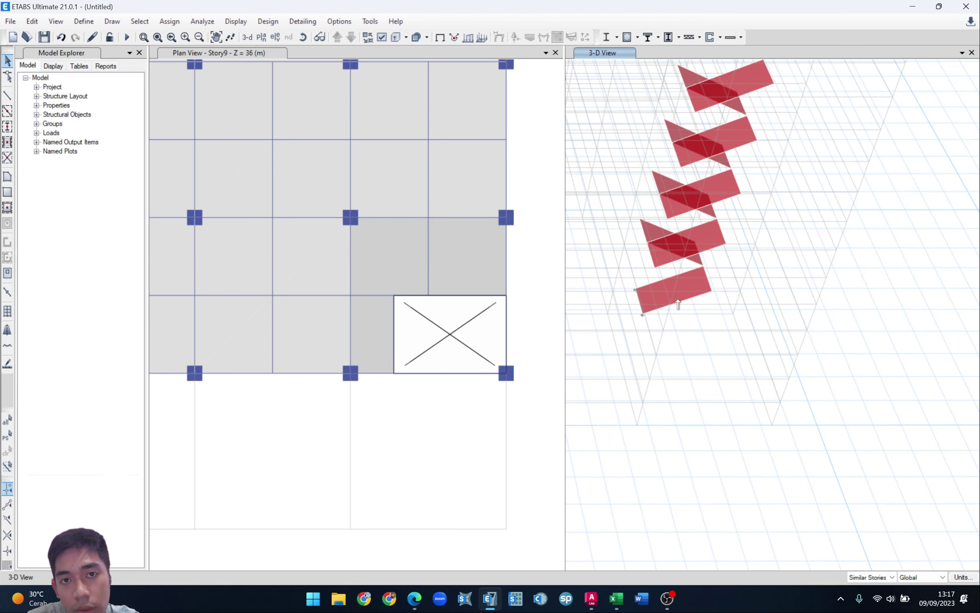
scroll(687, 297, down, 2)
scroll(664, 221, down, 2)
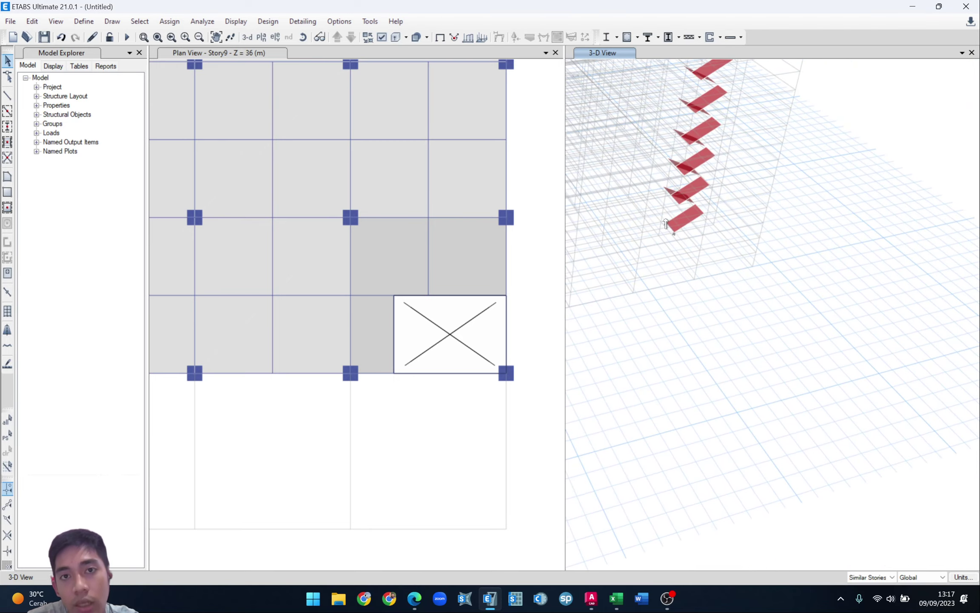
shift+middle_drag(703, 208, 685, 293)
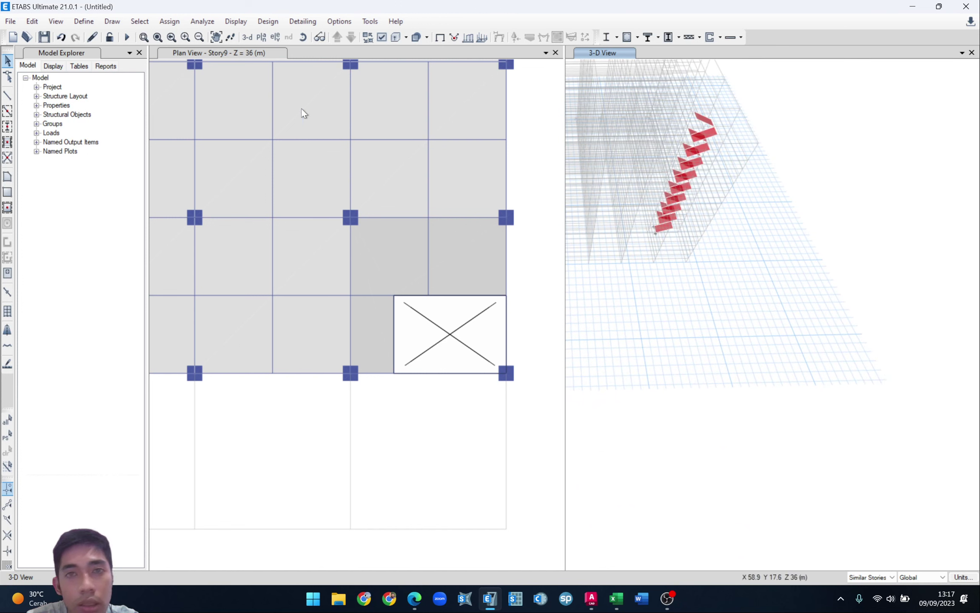
- Show all objects again in the 3-D view and inspect the stair flights within the full building
click(56, 22)
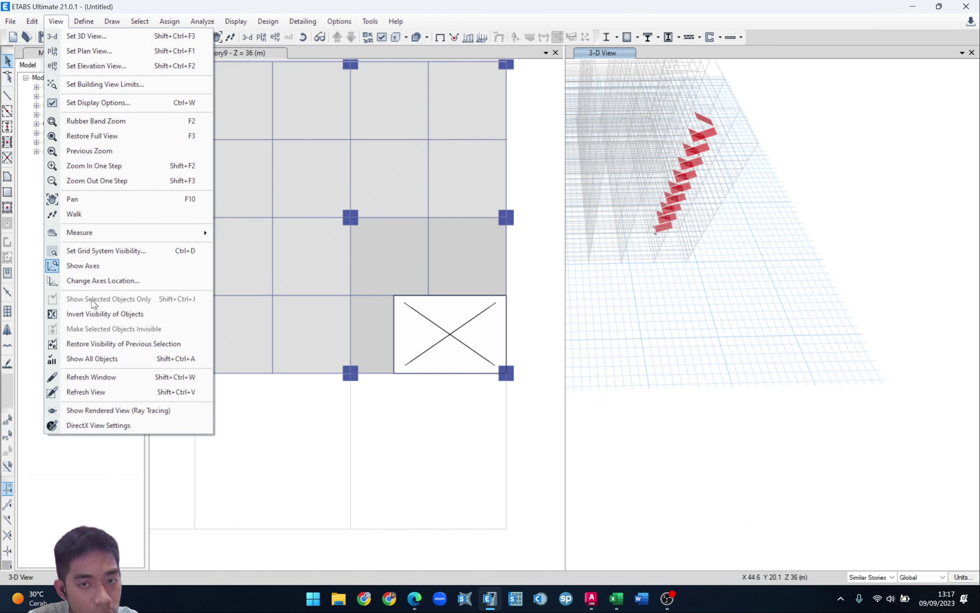
click(106, 359)
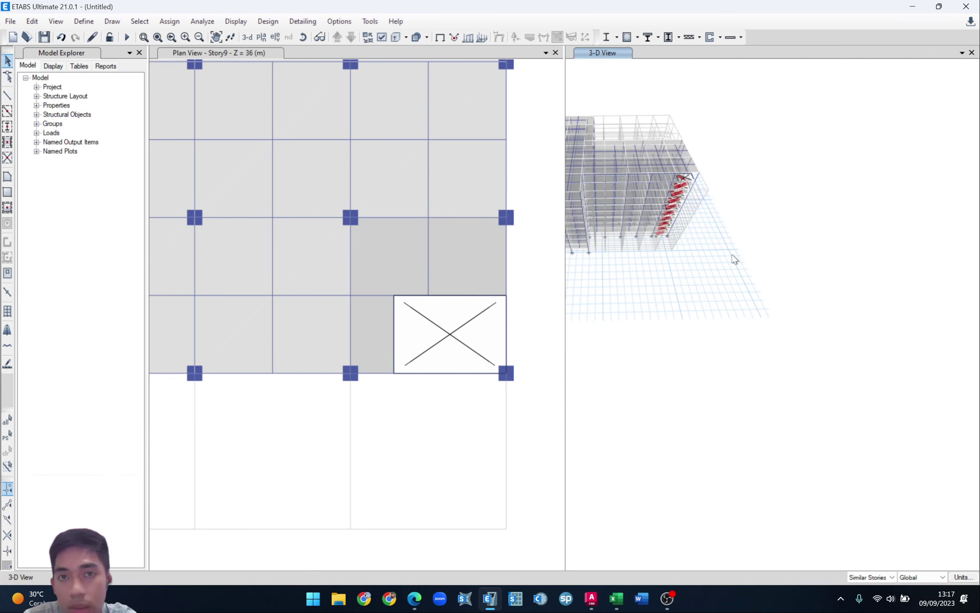
shift+middle_drag(734, 259, 763, 313)
scroll(755, 255, up, 3)
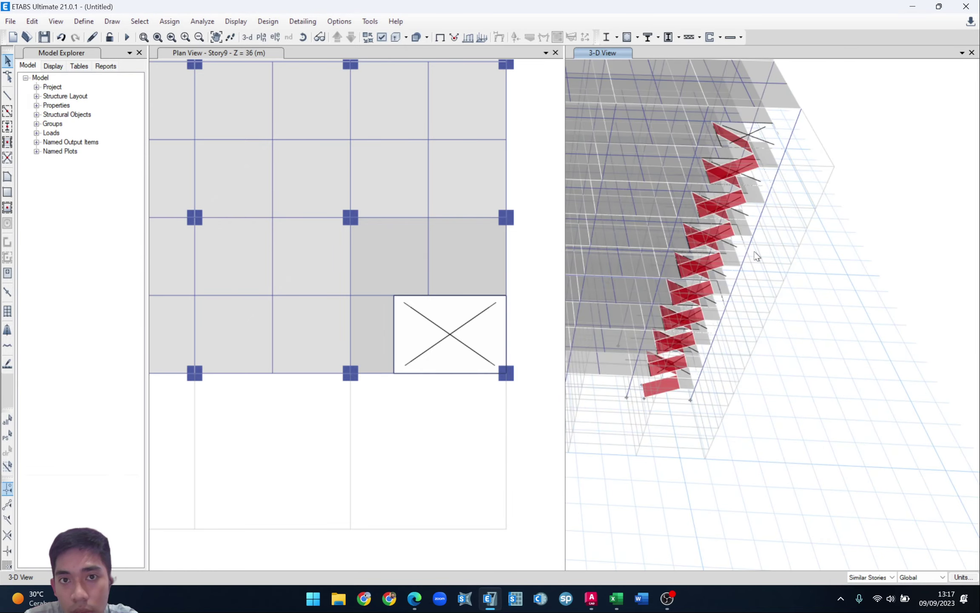
scroll(756, 256, down, 3)
shift+middle_drag(744, 394, 763, 309)
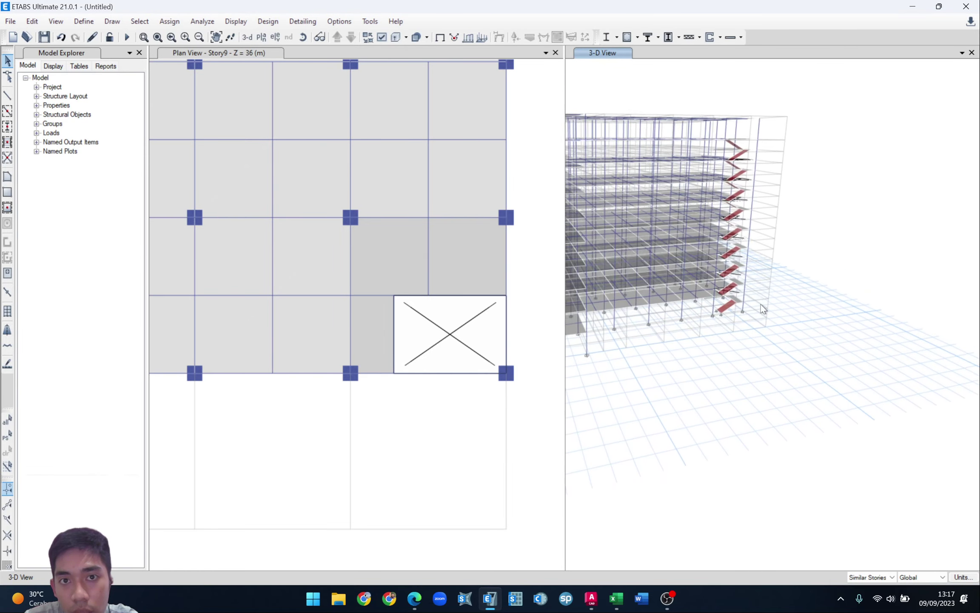
- Assign restraints in all translations and rotations to the two joints at the foot of the lowest stair flight on the Base plan
click(252, 58)
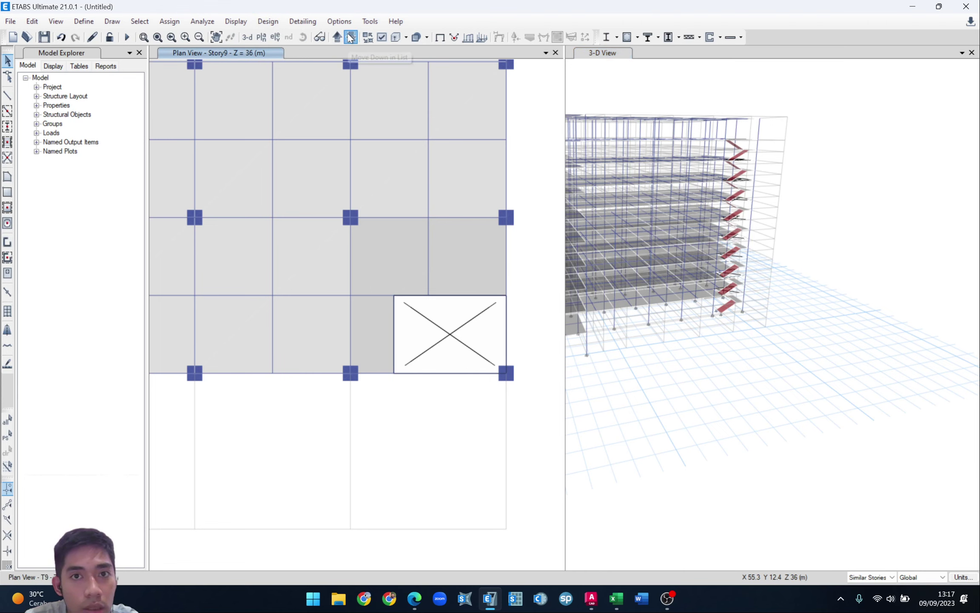
click(351, 38)
click(339, 37)
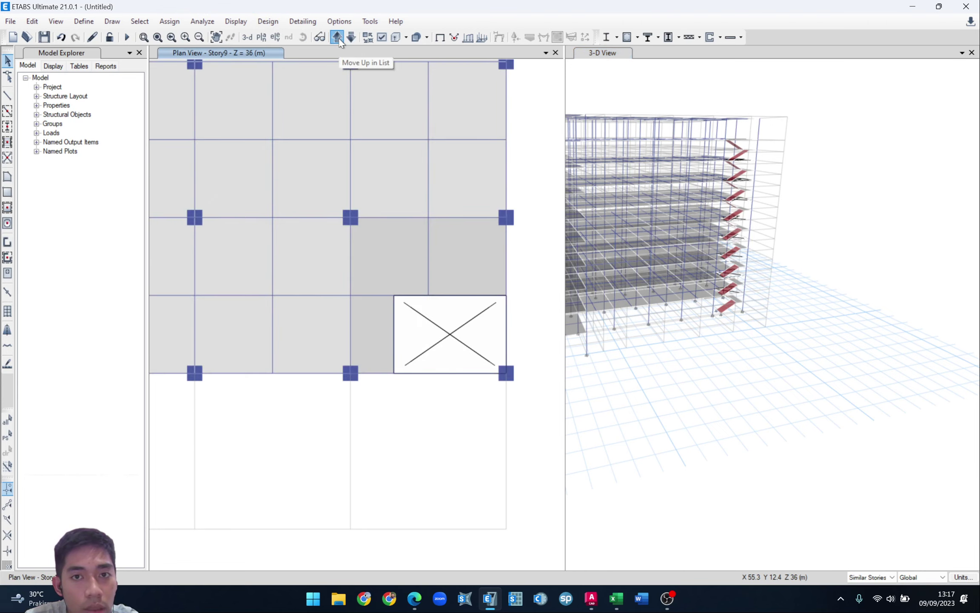
click(339, 38)
click(339, 37)
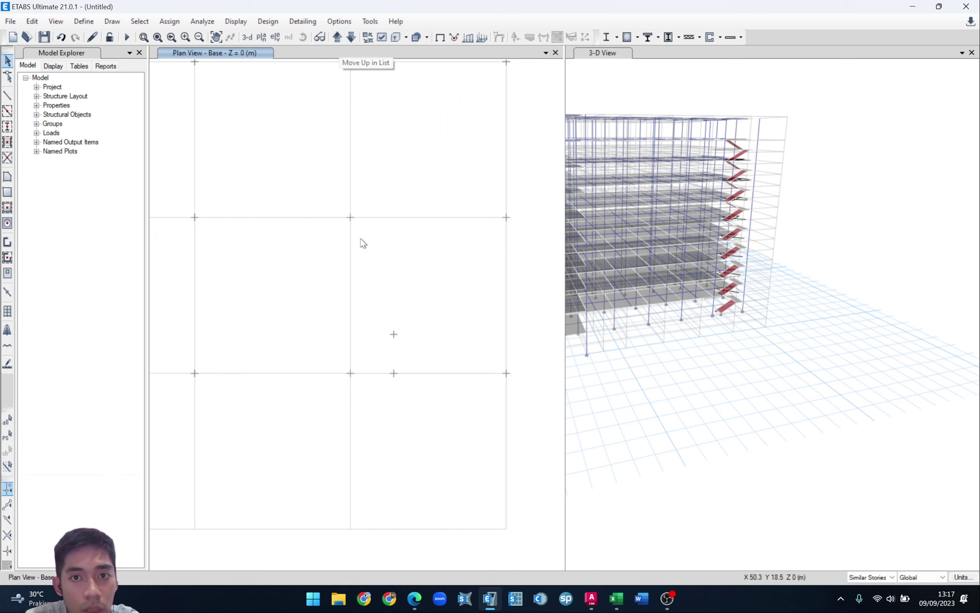
drag(358, 294, 418, 407)
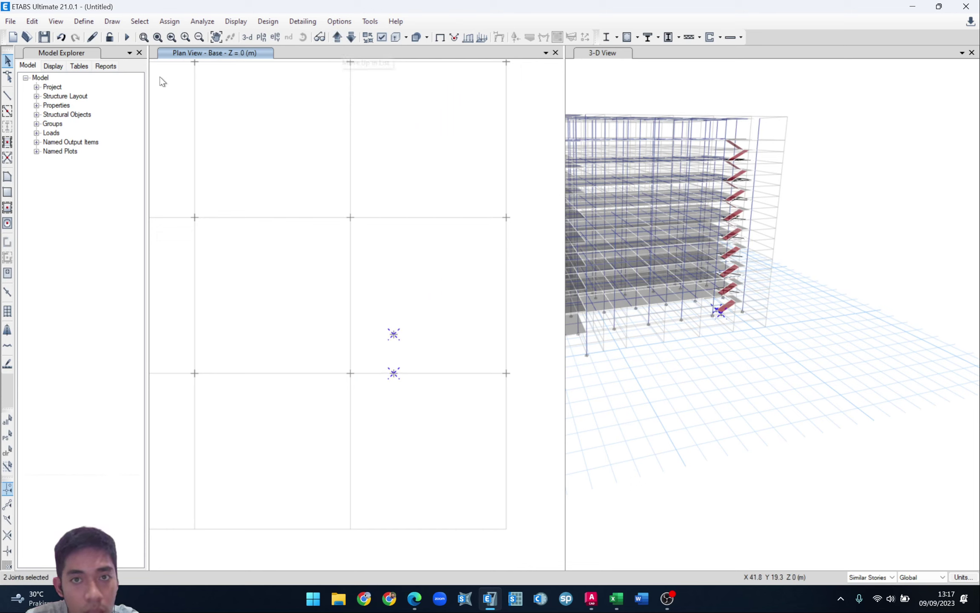
click(170, 22)
mouse_move(175, 34)
click(371, 35)
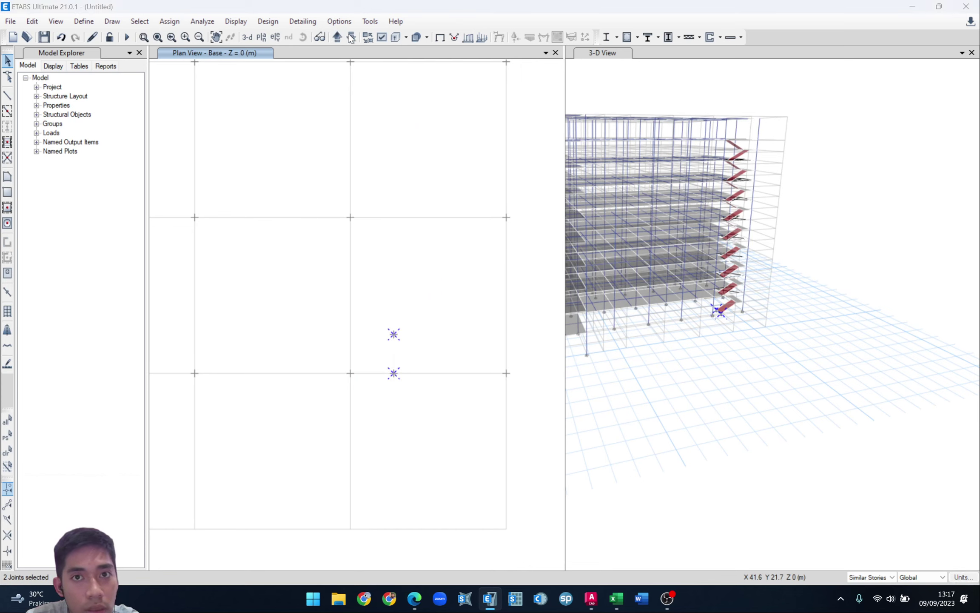
click(537, 366)
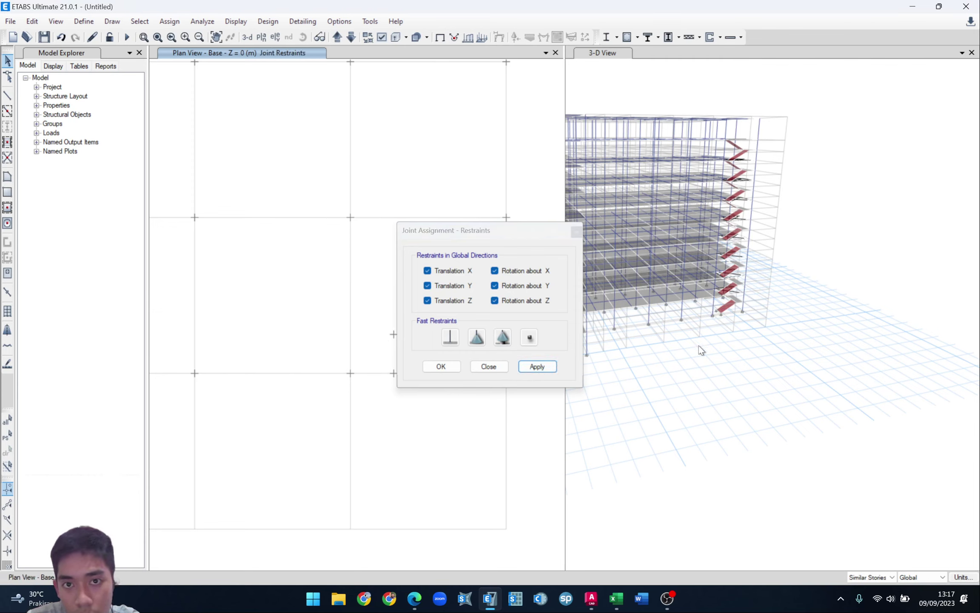
click(489, 366)
- Refresh the 3-D view and examine the supports at the foot of the lowest stair flight
scroll(711, 307, up, 2)
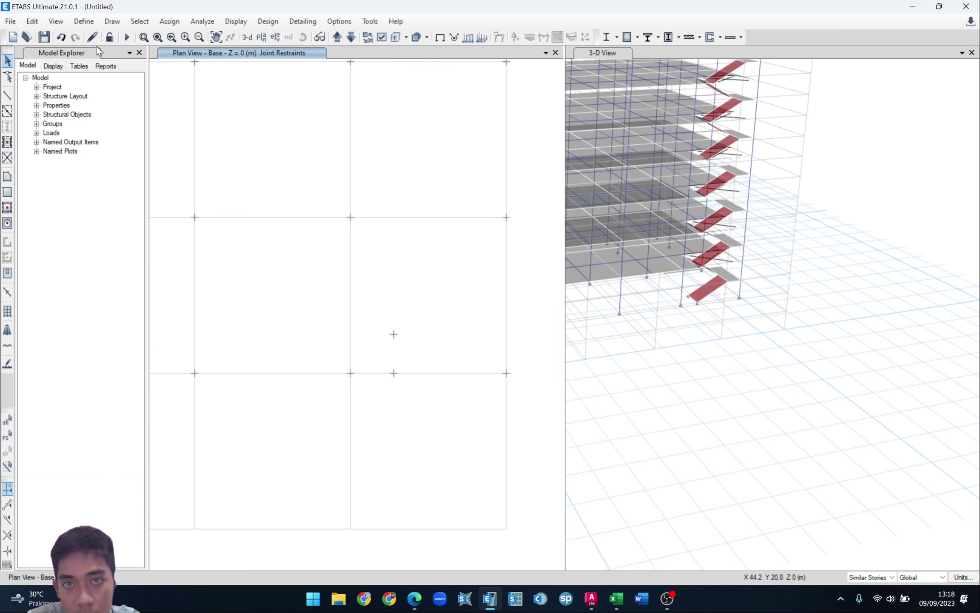
click(55, 20)
click(103, 376)
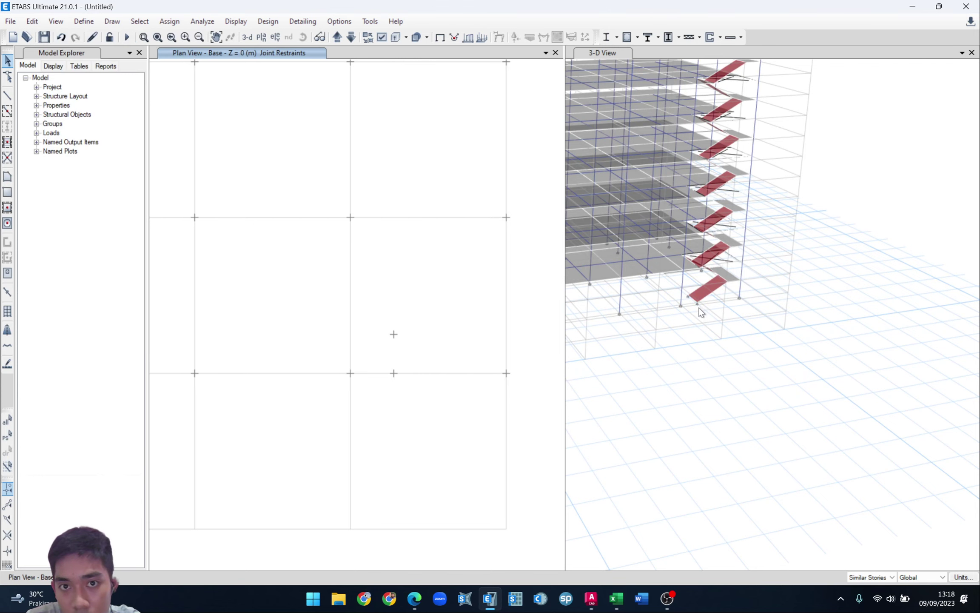
scroll(699, 308, up, 2)
click(624, 79)
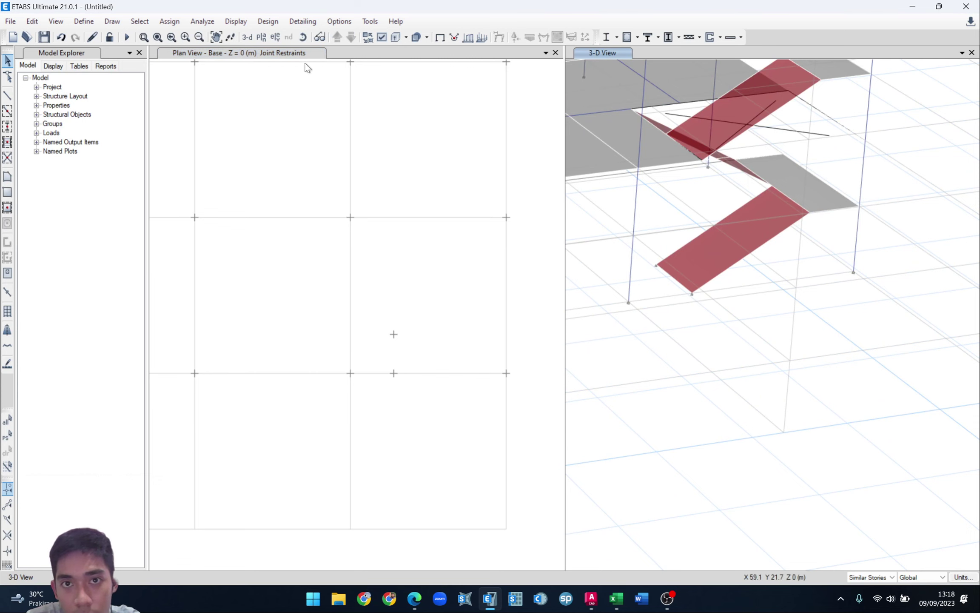
click(56, 21)
click(102, 377)
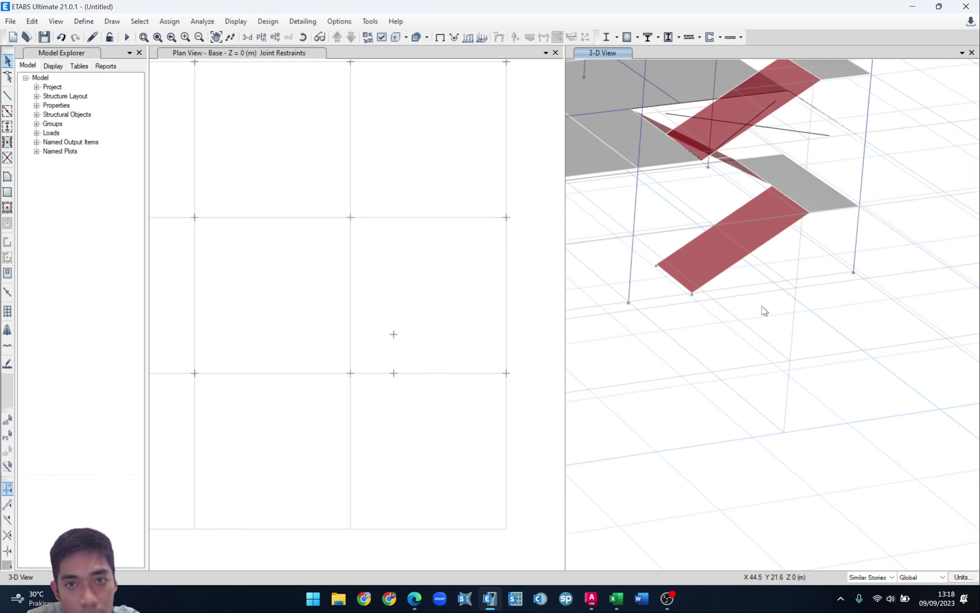
scroll(695, 295, down, 6)
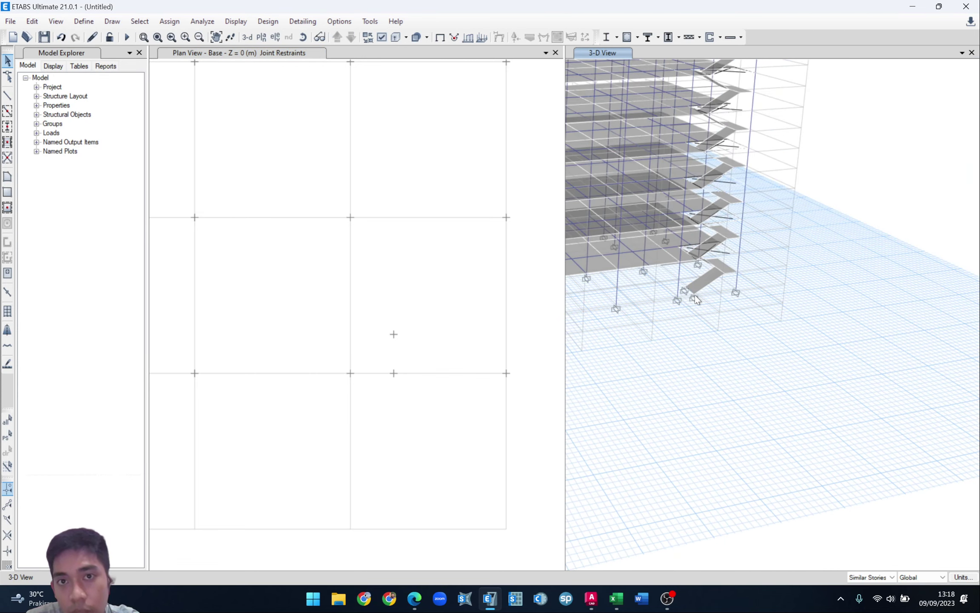
scroll(711, 338, down, 1)
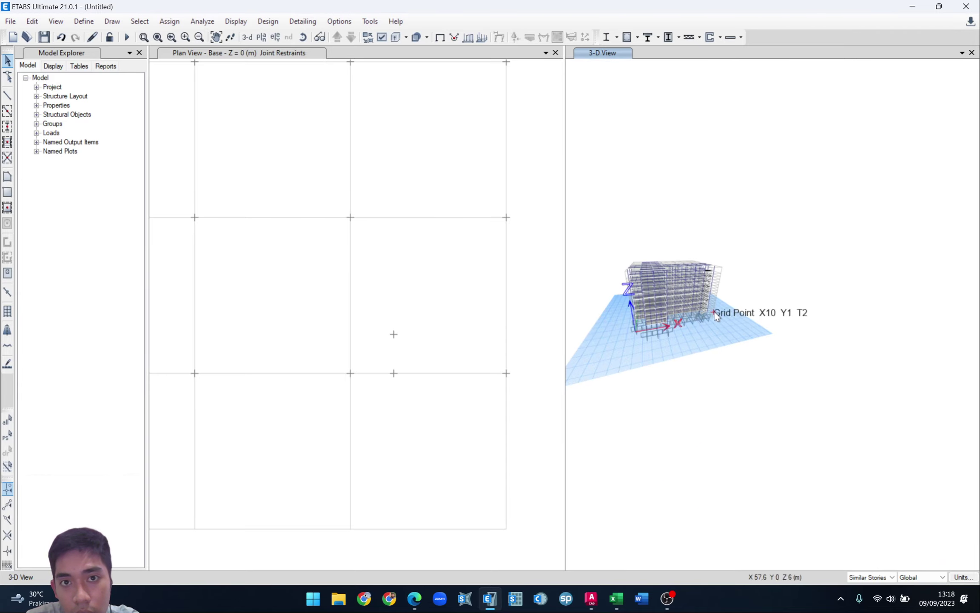
scroll(714, 311, up, 8)
scroll(854, 408, up, 3)
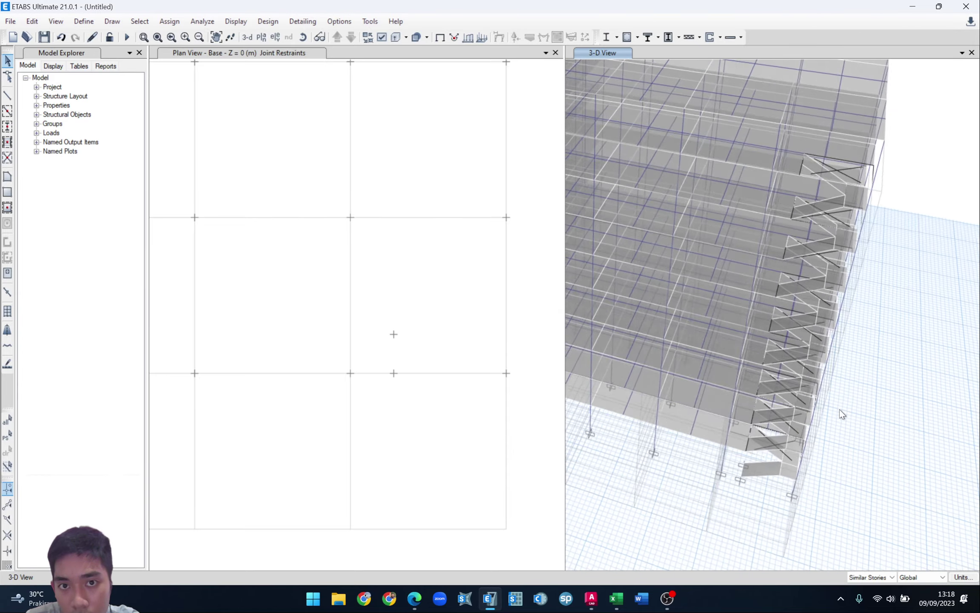
- Examine the stair area in the plan views story by story from T1 up to Story8
click(349, 72)
click(337, 37)
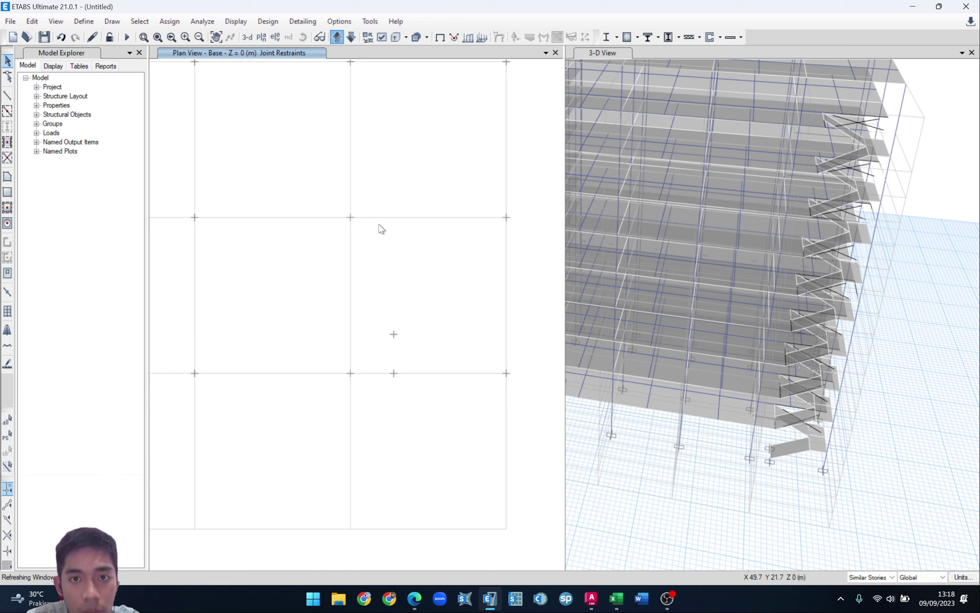
scroll(380, 221, down, 2)
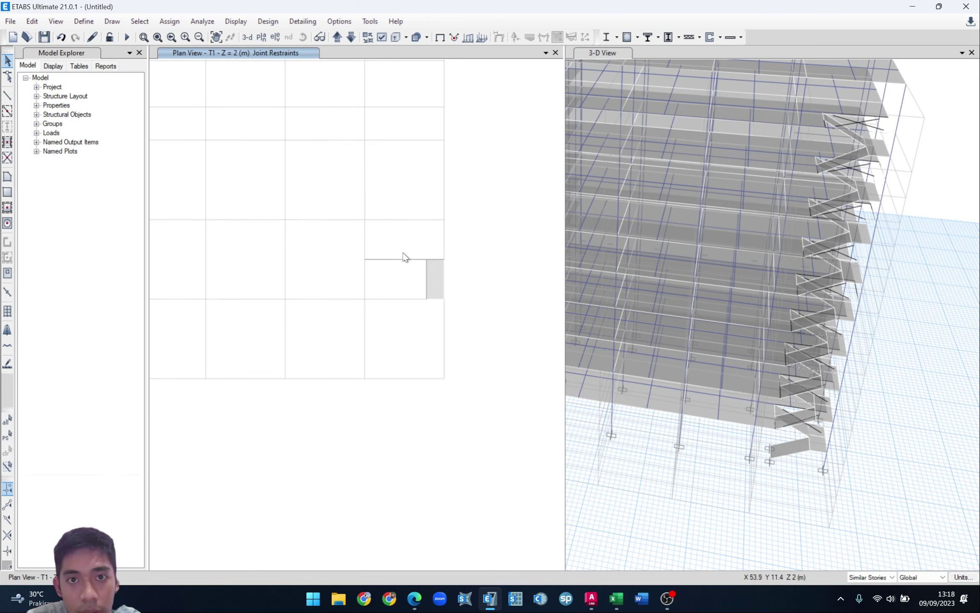
scroll(403, 255, down, 1)
scroll(408, 259, up, 1)
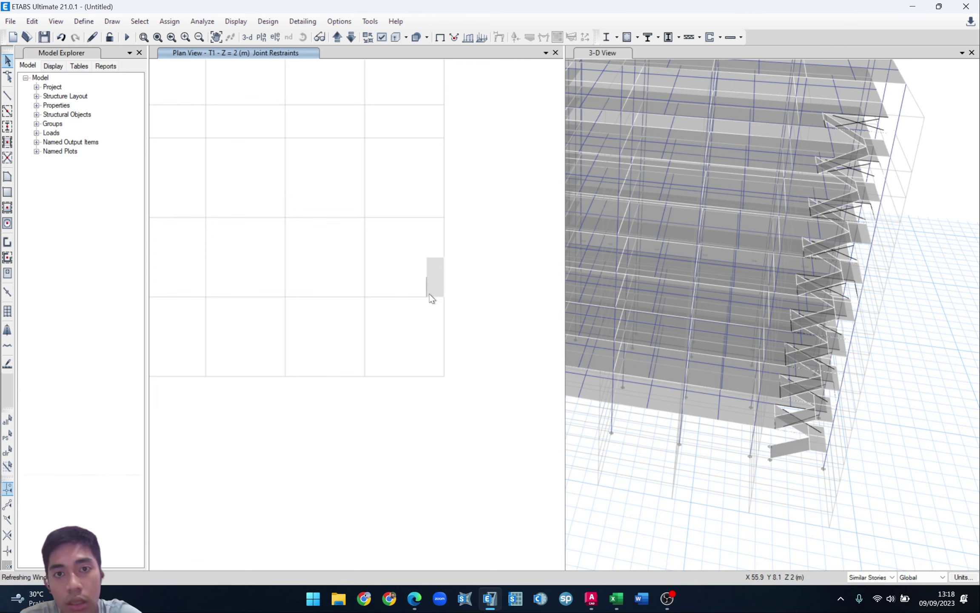
click(342, 41)
click(336, 39)
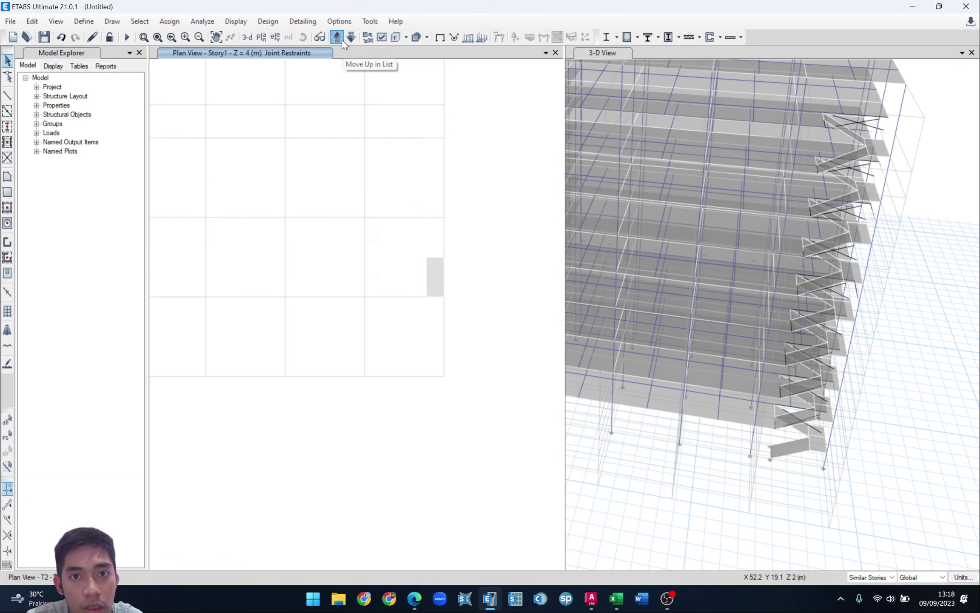
click(335, 37)
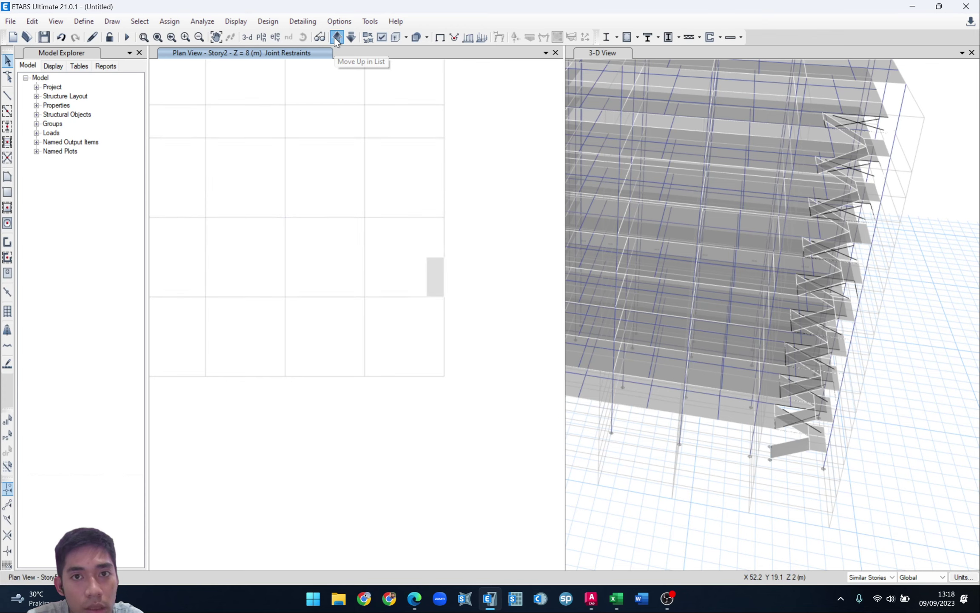
click(335, 37)
click(334, 38)
click(335, 37)
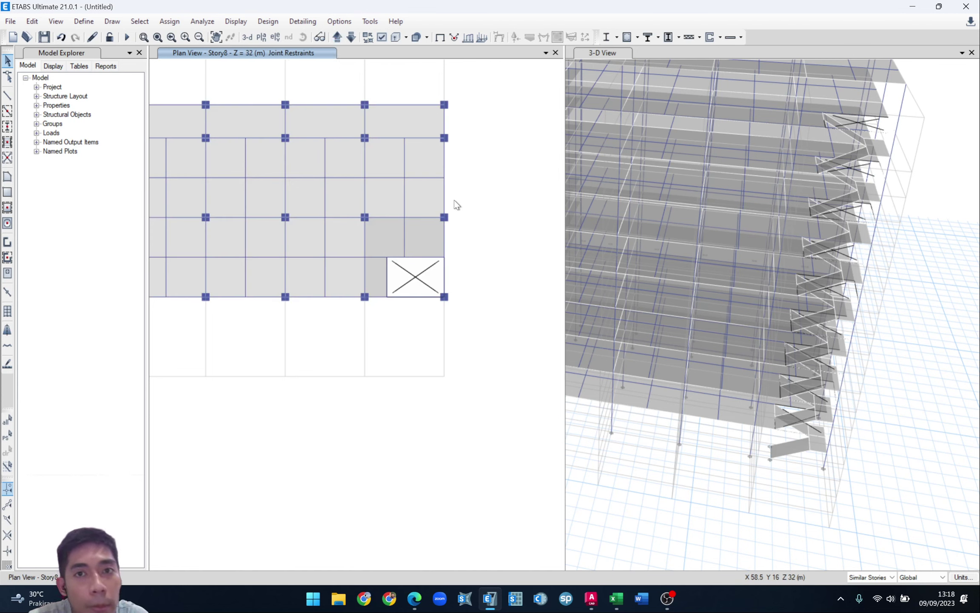
click(391, 284)
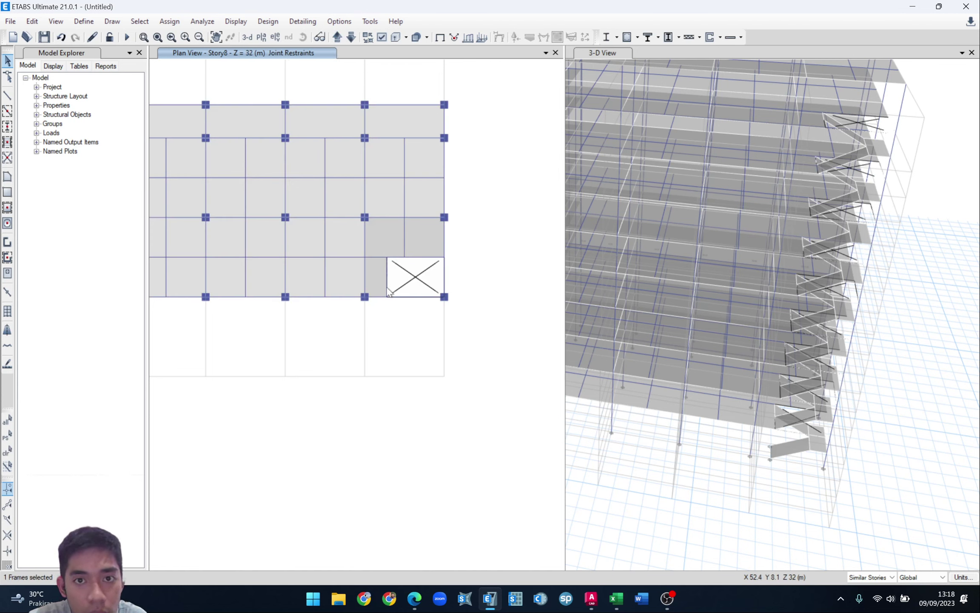
click(337, 37)
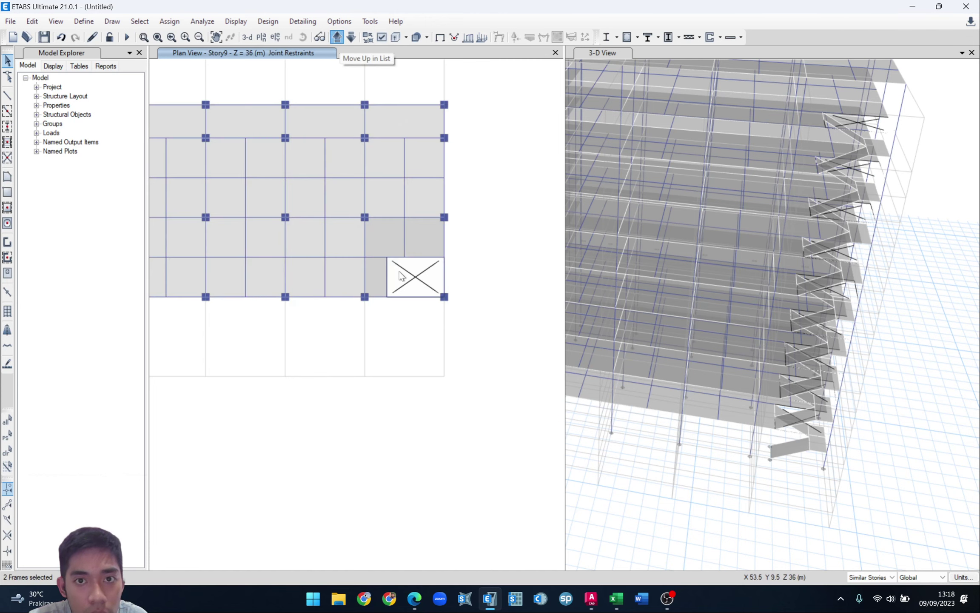
click(389, 289)
scroll(390, 283, up, 2)
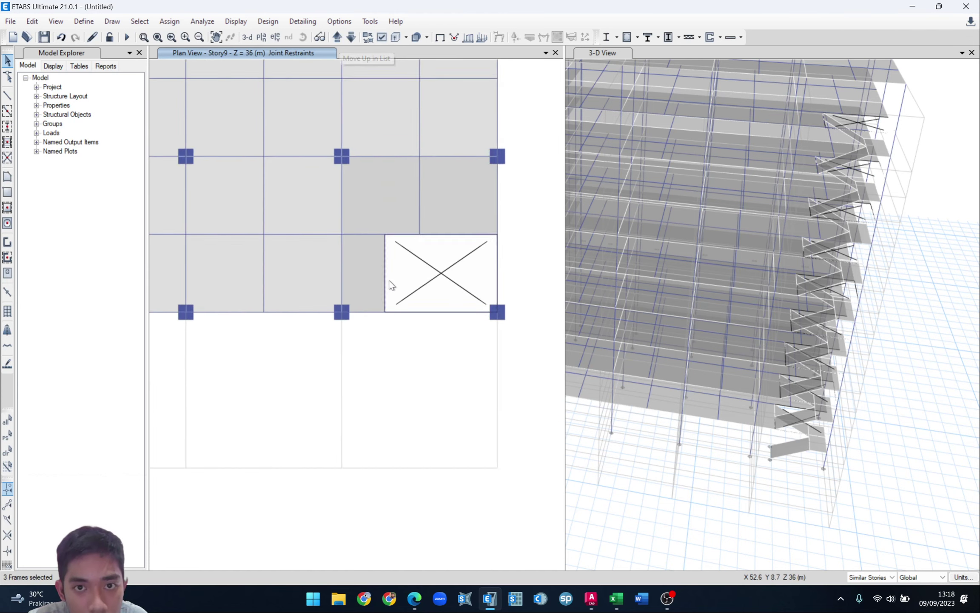
scroll(392, 284, up, 2)
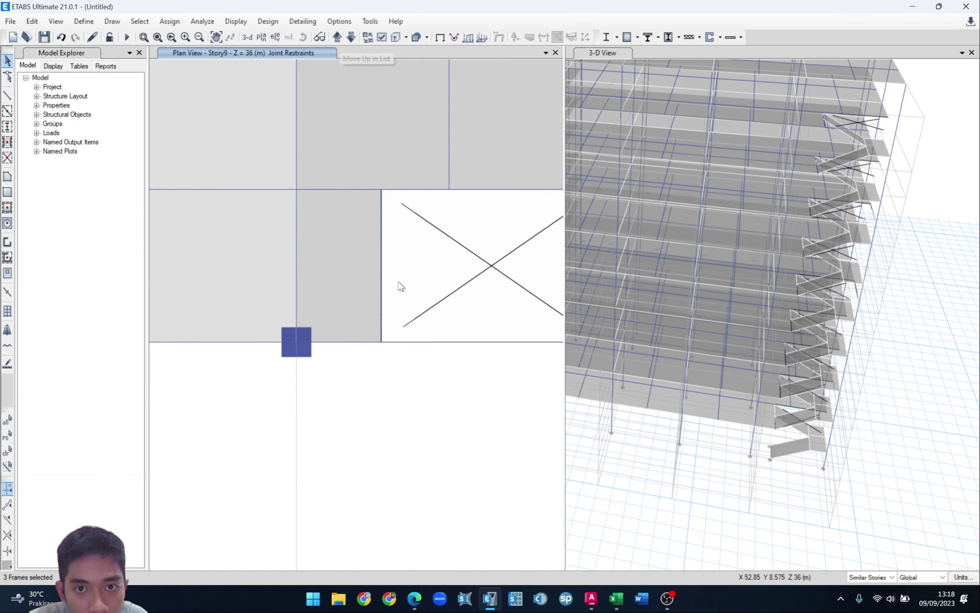
click(382, 223)
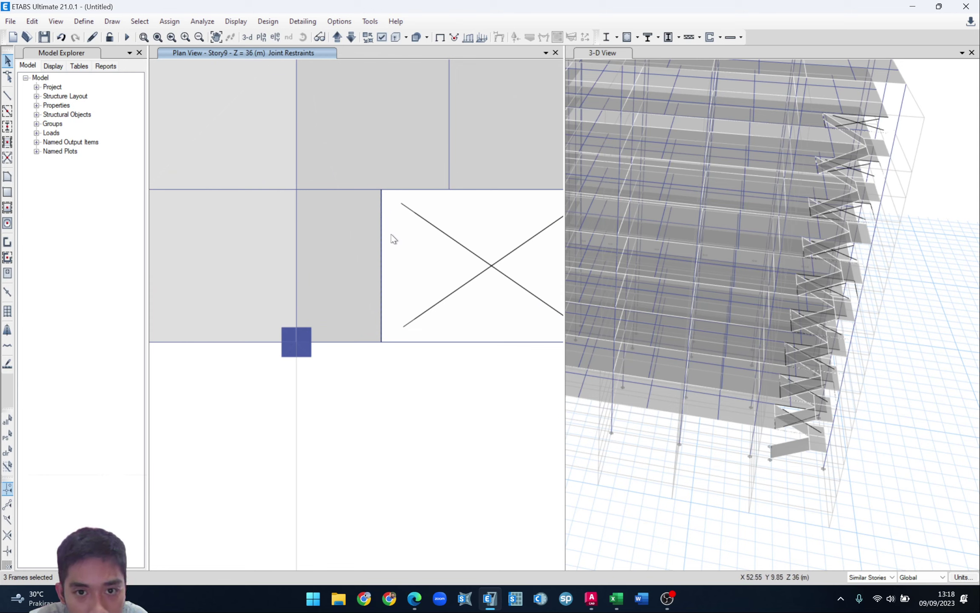
click(368, 38)
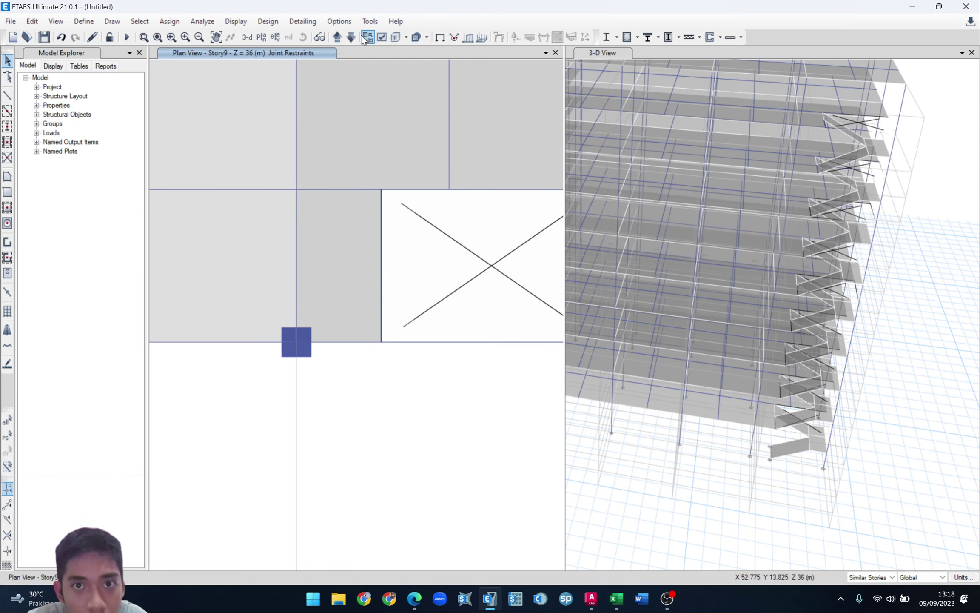
- Check the assignments of the beam along the inner edge of the stair opening on Story9 and inspect the same edge on Story8
right_click(383, 218)
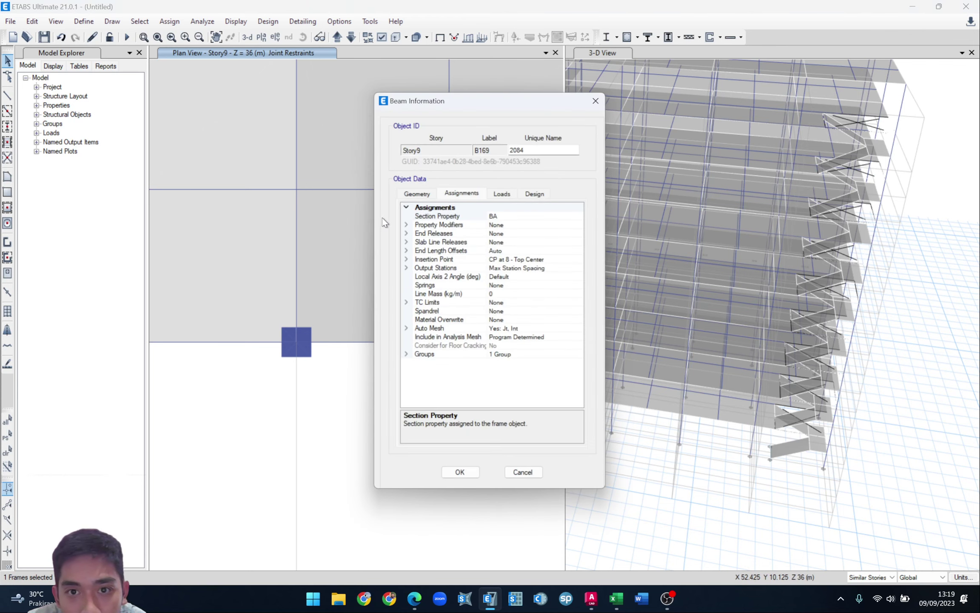
click(595, 101)
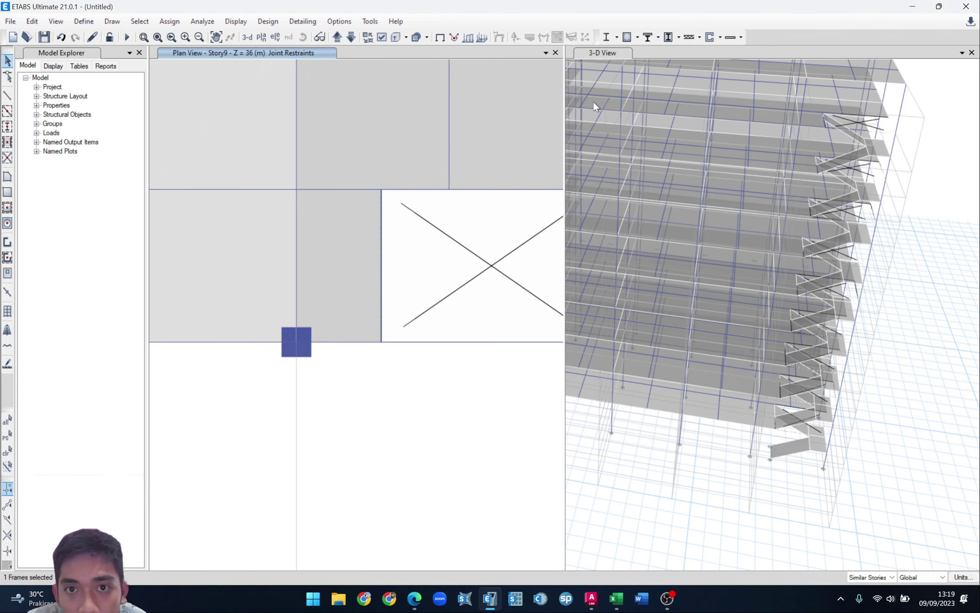
click(350, 37)
click(349, 38)
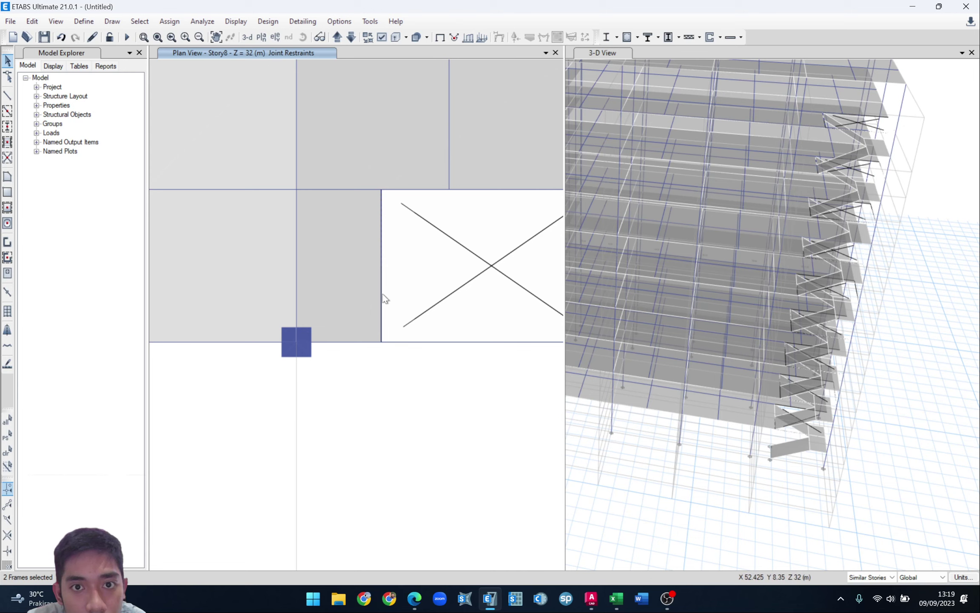
click(382, 283)
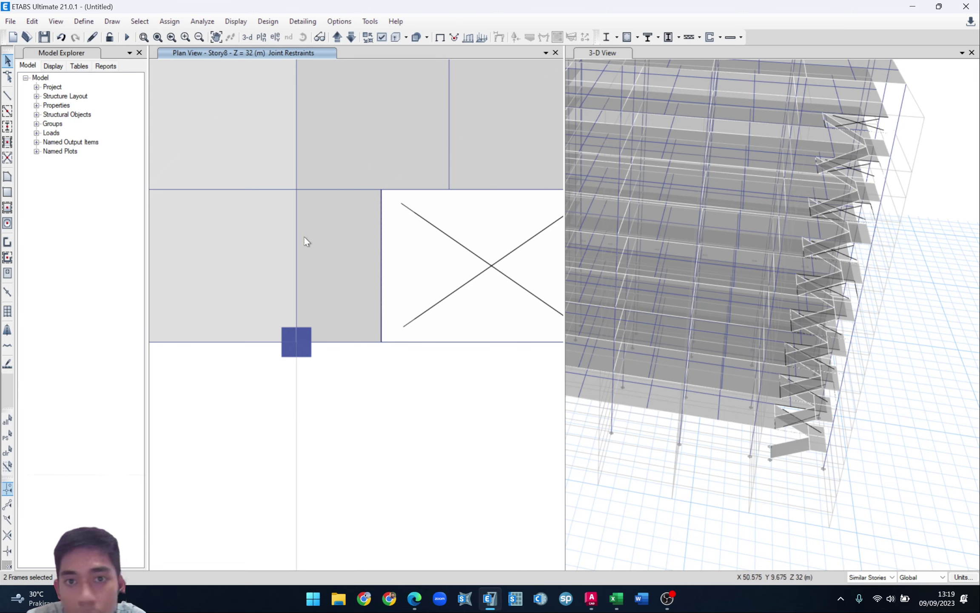
scroll(352, 229, down, 1)
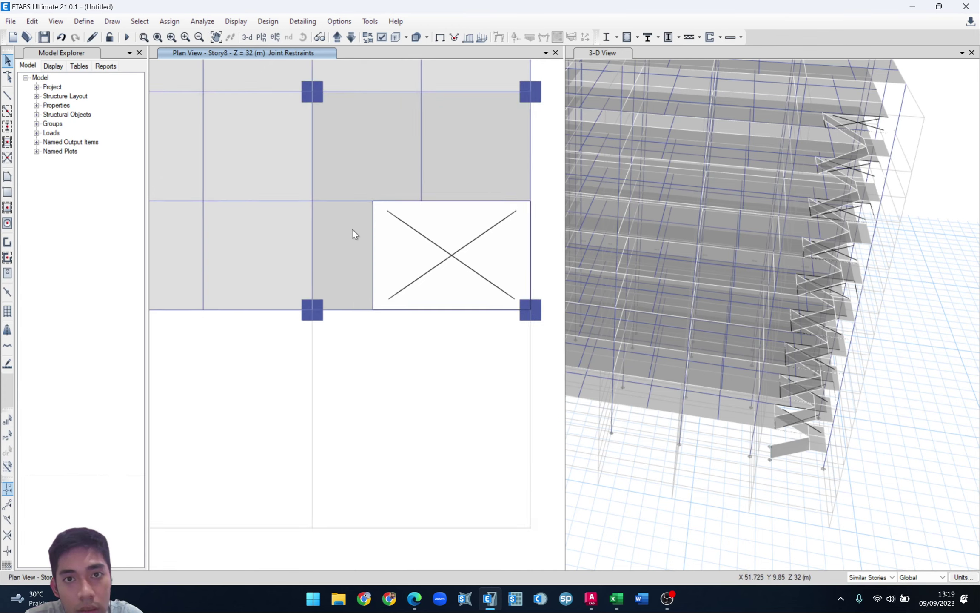
scroll(352, 233, down, 3)
scroll(363, 236, up, 1)
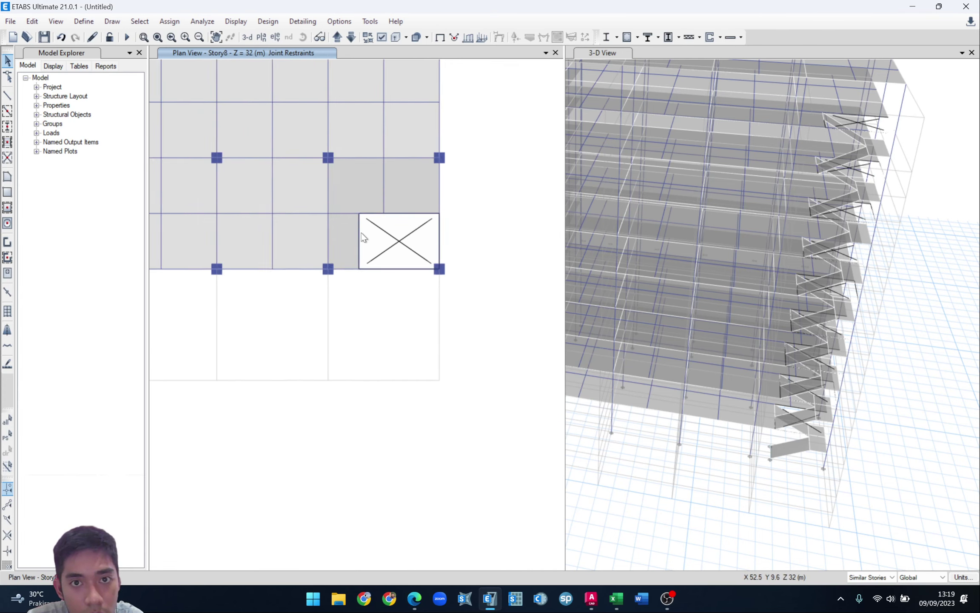
- Join the two beam segments along the inner edge of the stair opening on Story8 and check the joined beam's assignments
scroll(362, 237, up, 1)
click(360, 252)
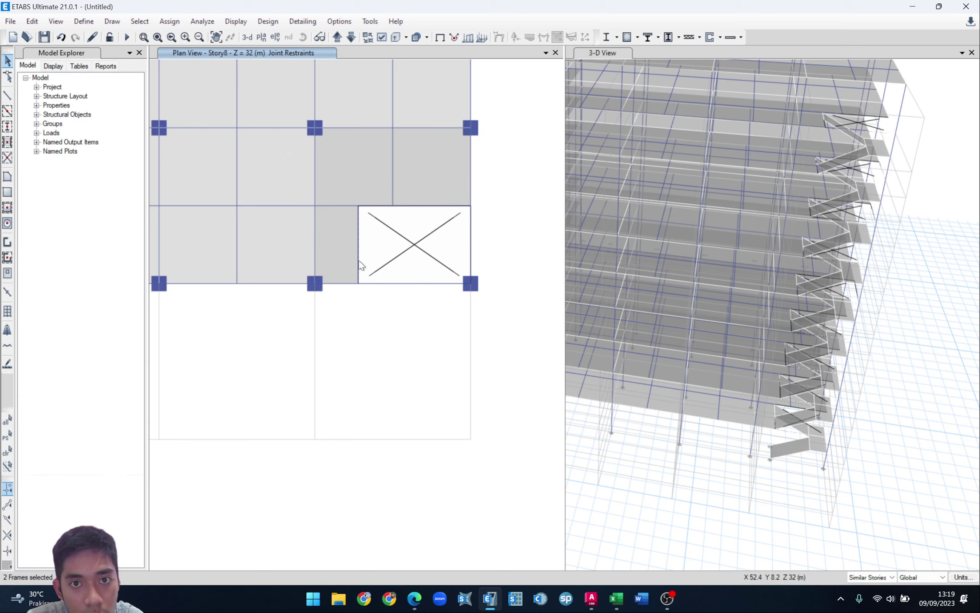
drag(436, 344, 334, 202)
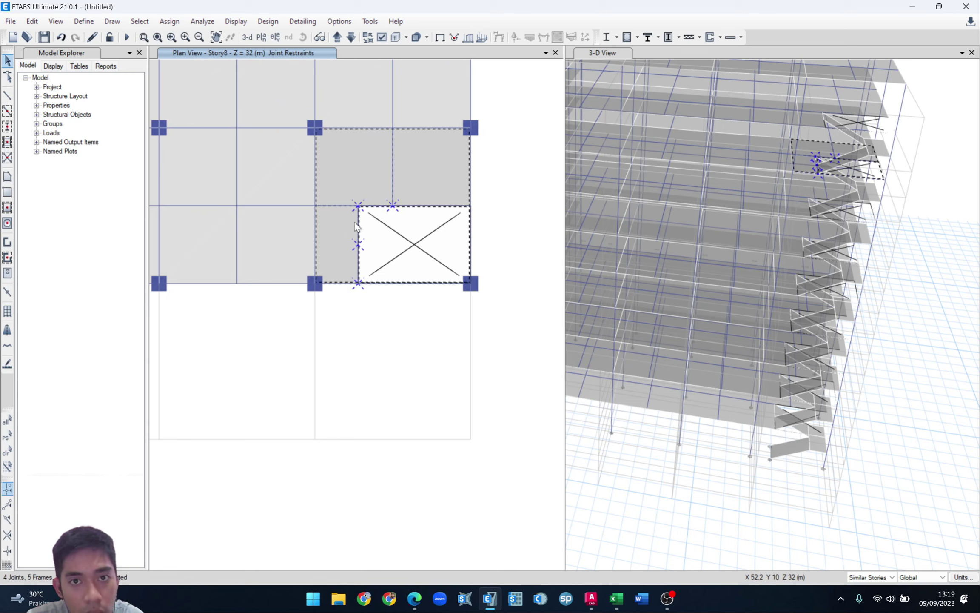
key(Escape)
click(359, 258)
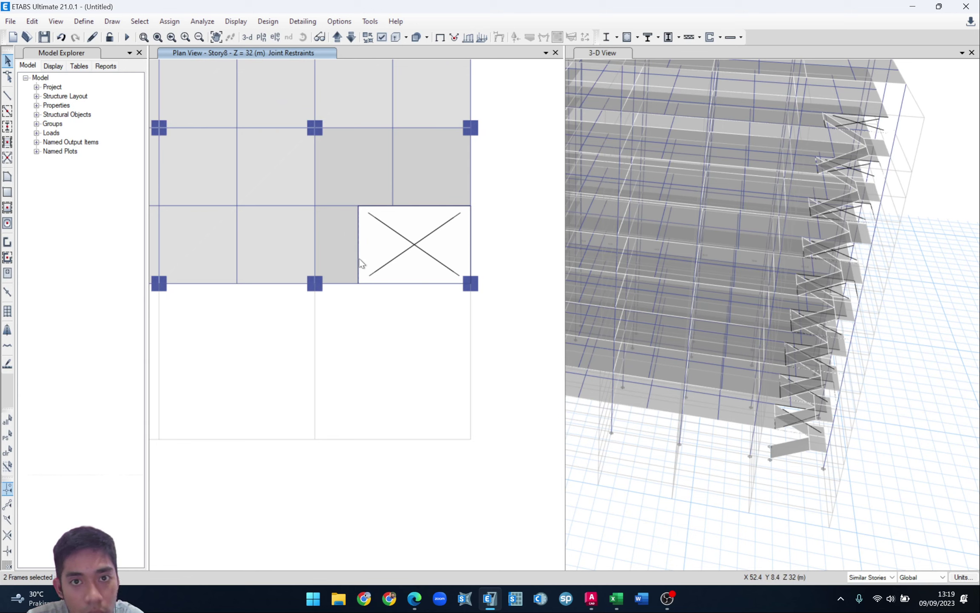
click(32, 22)
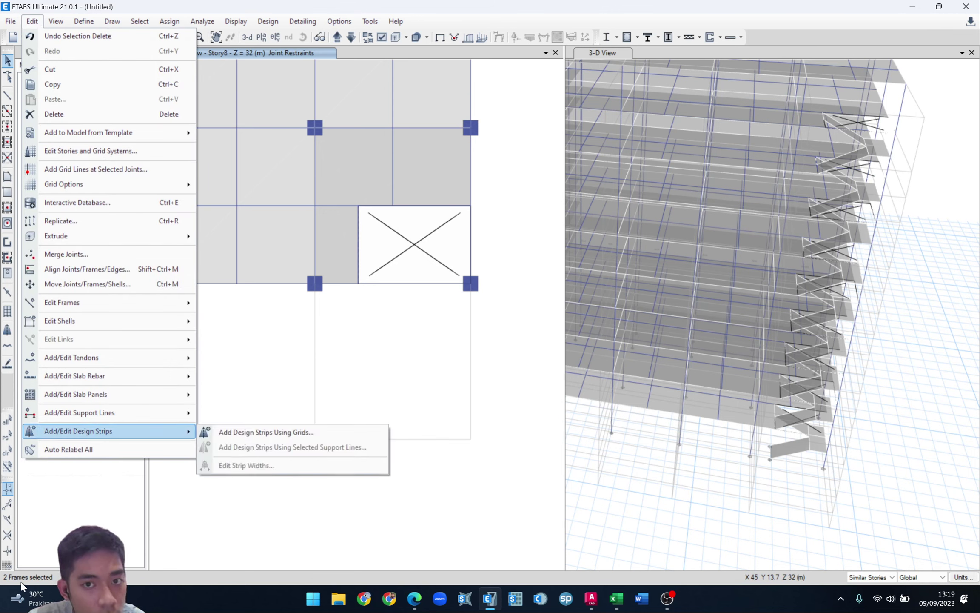
click(237, 320)
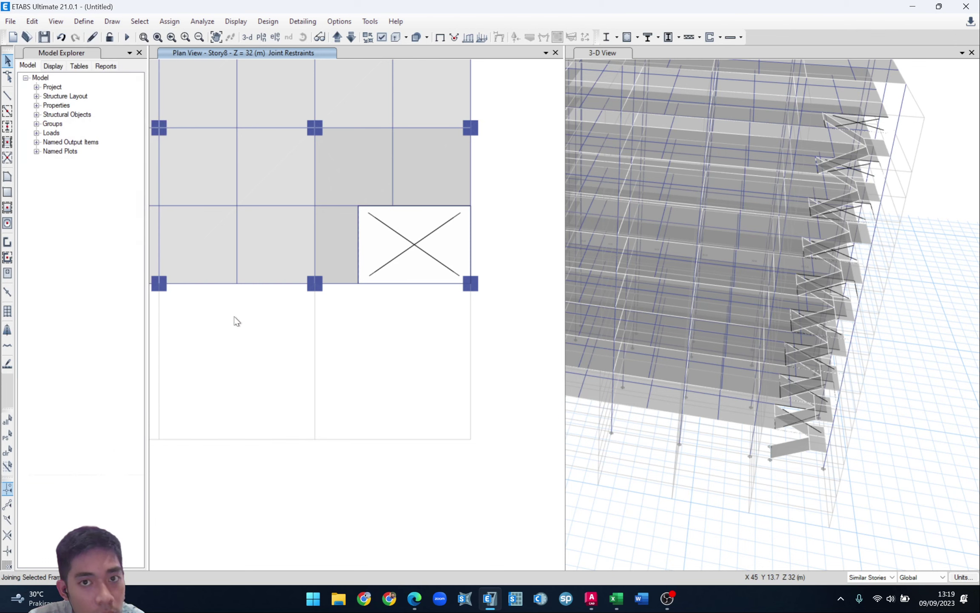
click(358, 226)
right_click(358, 227)
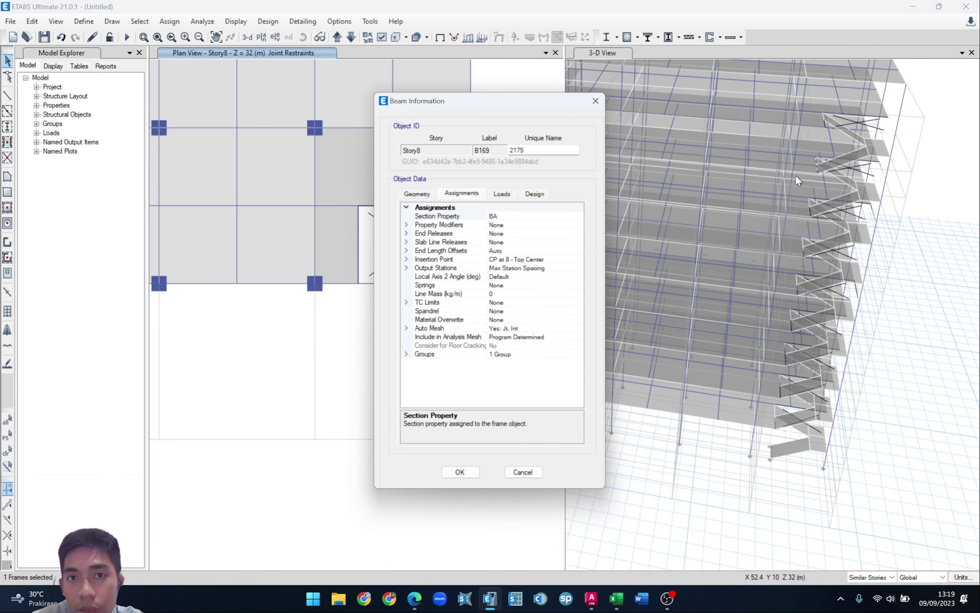
click(596, 102)
- Locate the other stair opening at grid point X2-Y8 on Story8 and show the same area in the T9 plan
scroll(433, 213, down, 6)
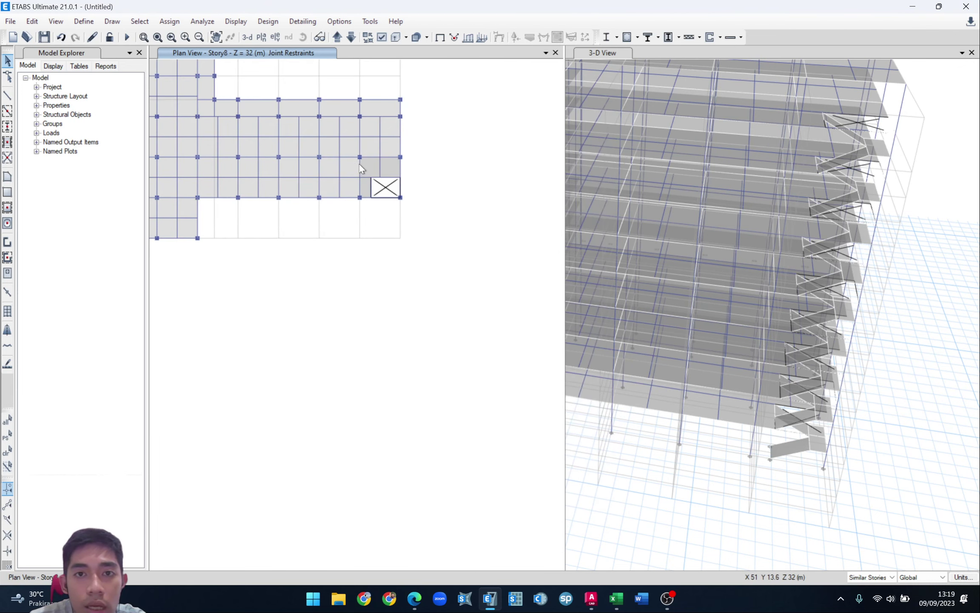
middle_drag(260, 98, 301, 148)
scroll(300, 179, up, 5)
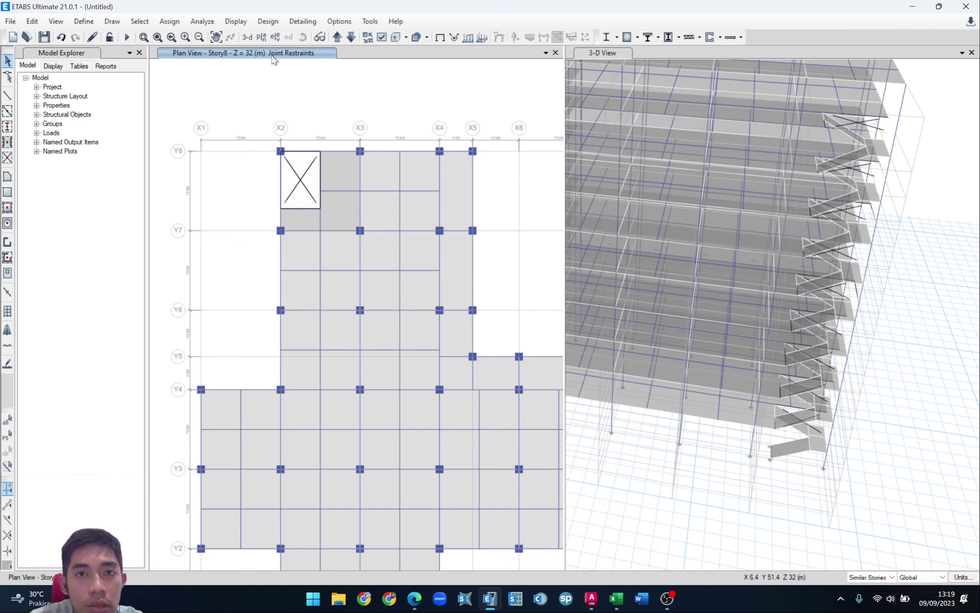
click(336, 38)
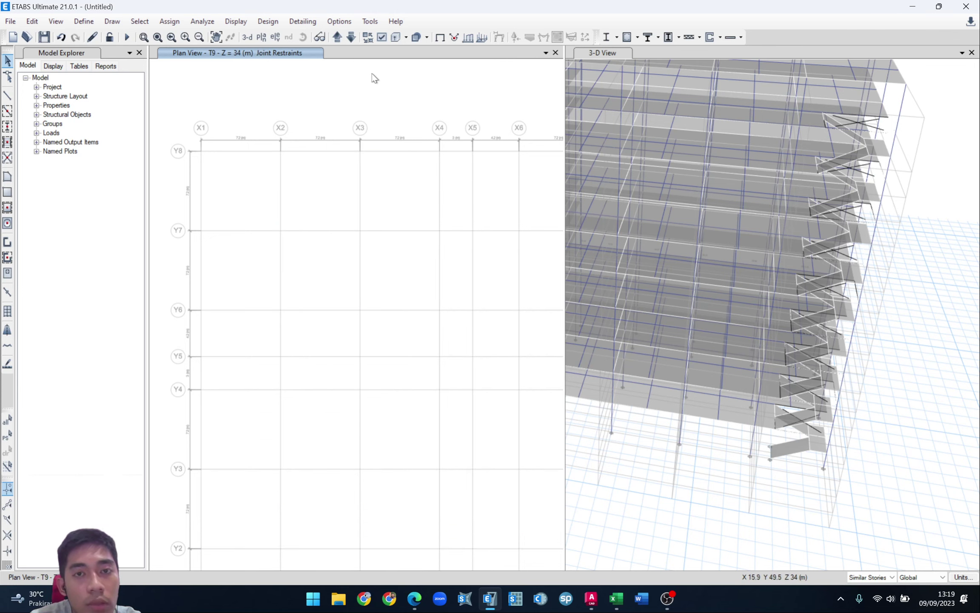
scroll(359, 115, up, 2)
scroll(350, 121, down, 2)
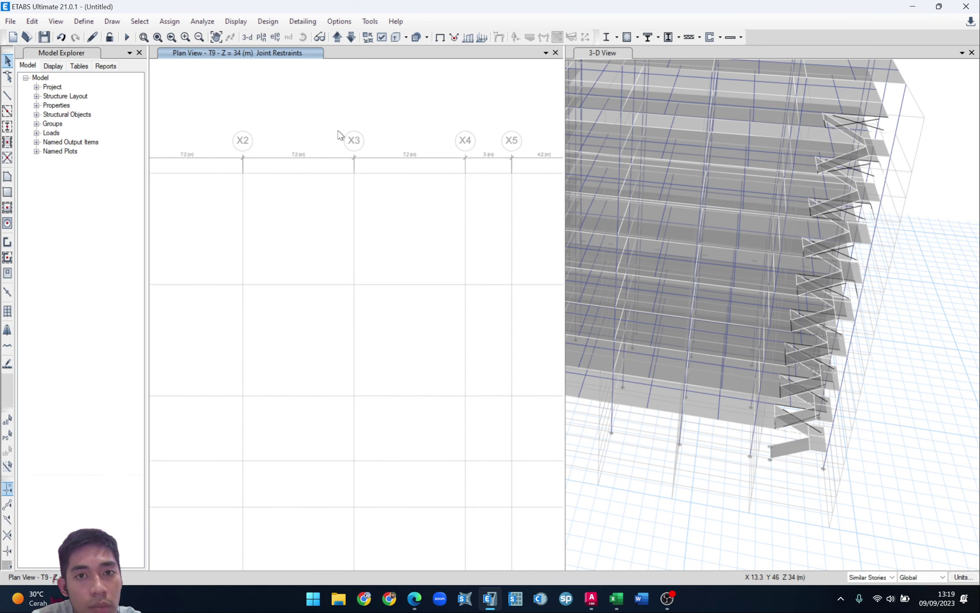
- Switch to AutoCAD, examine the upper stair opening and its dimensions in Denah_2 - Copy.dwg, and return to ETABS
click(7, 95)
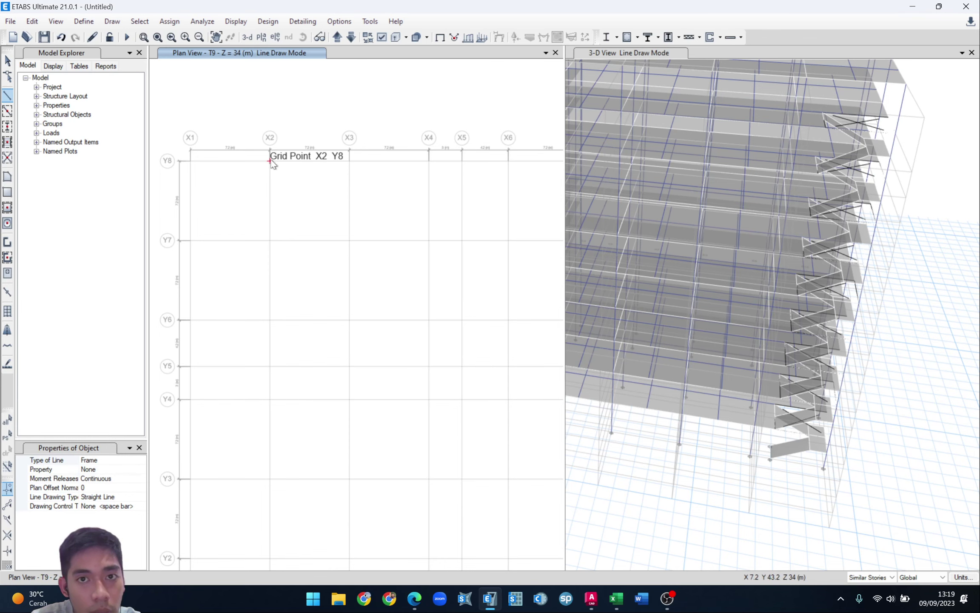
scroll(274, 165, up, 2)
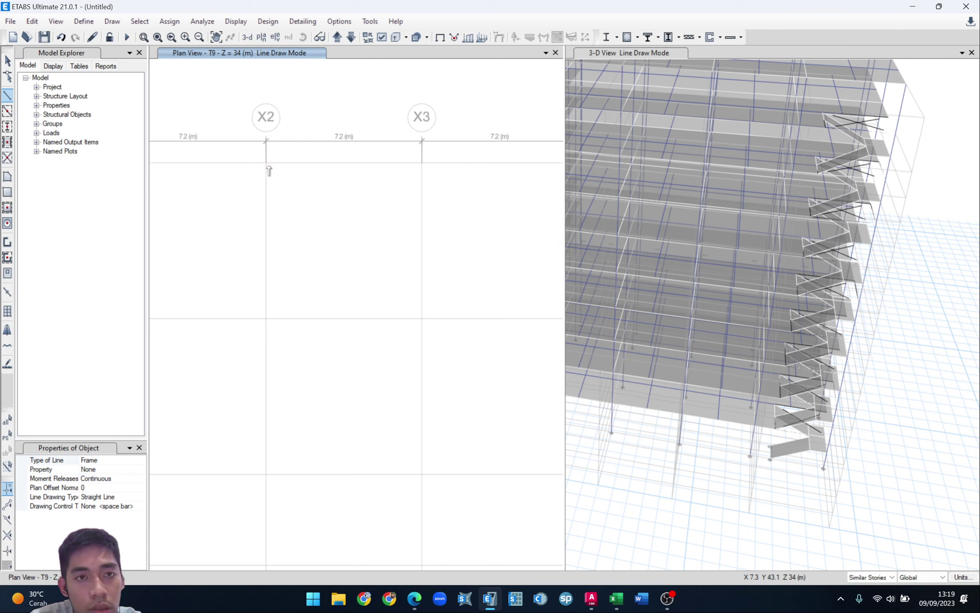
click(592, 598)
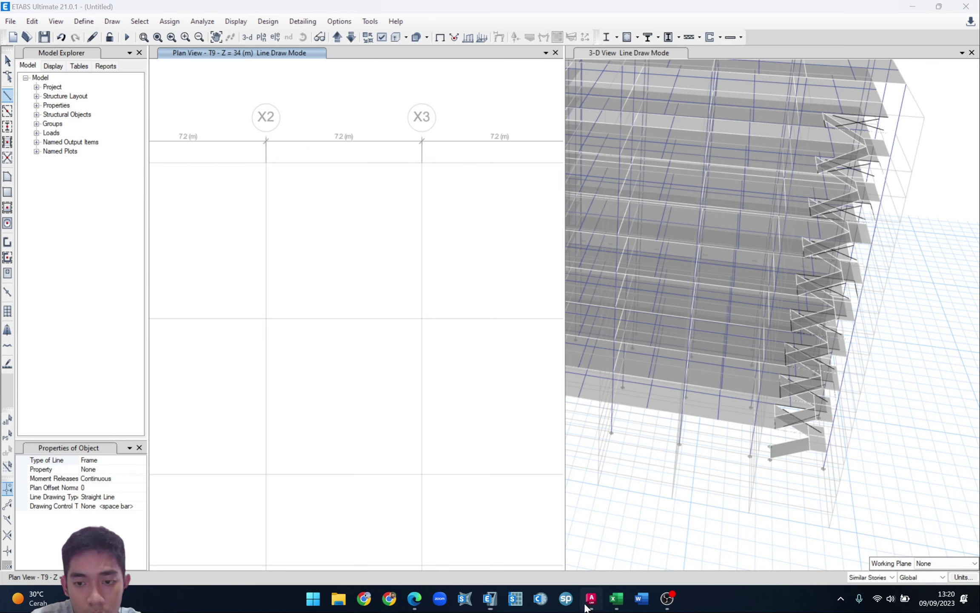
scroll(221, 233, up, 2)
scroll(328, 252, down, 2)
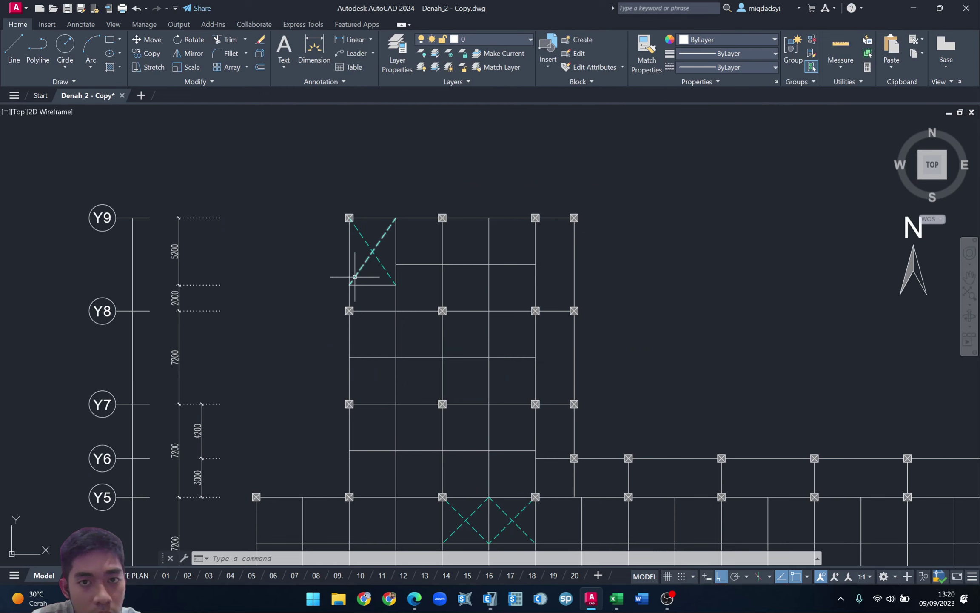
scroll(351, 213, up, 2)
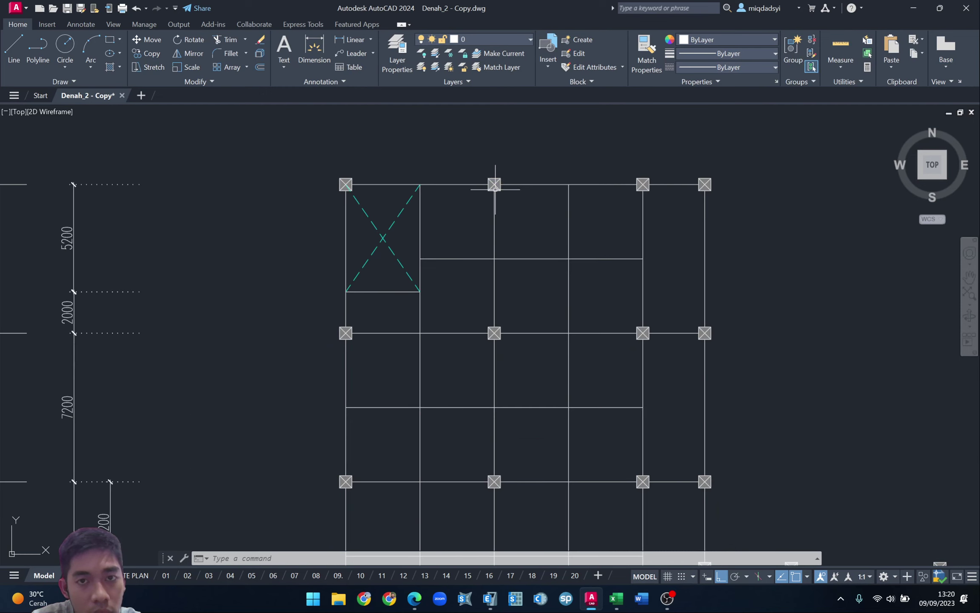
key(alt+Tab)
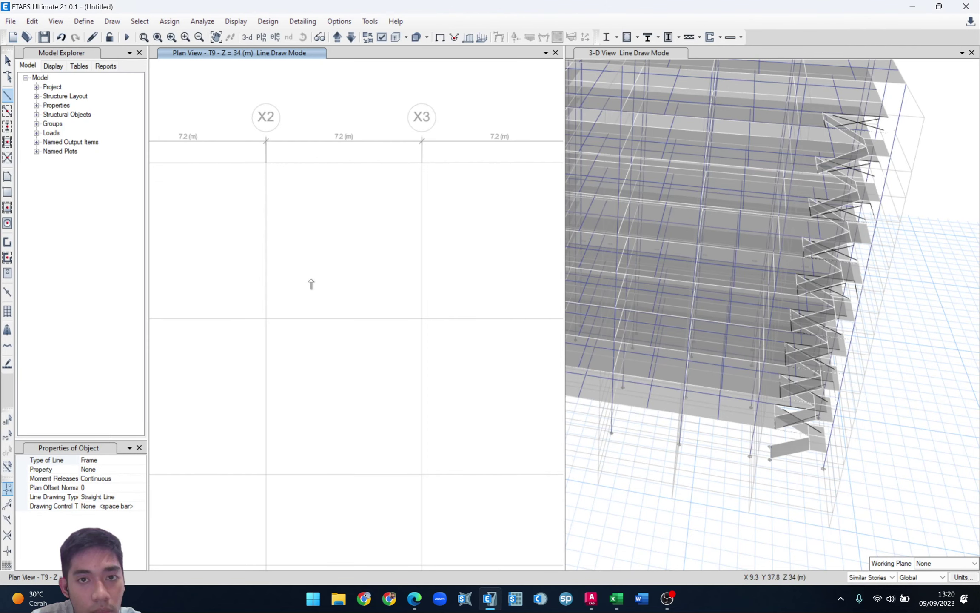
key(alt+Tab)
key(alt+Tab)
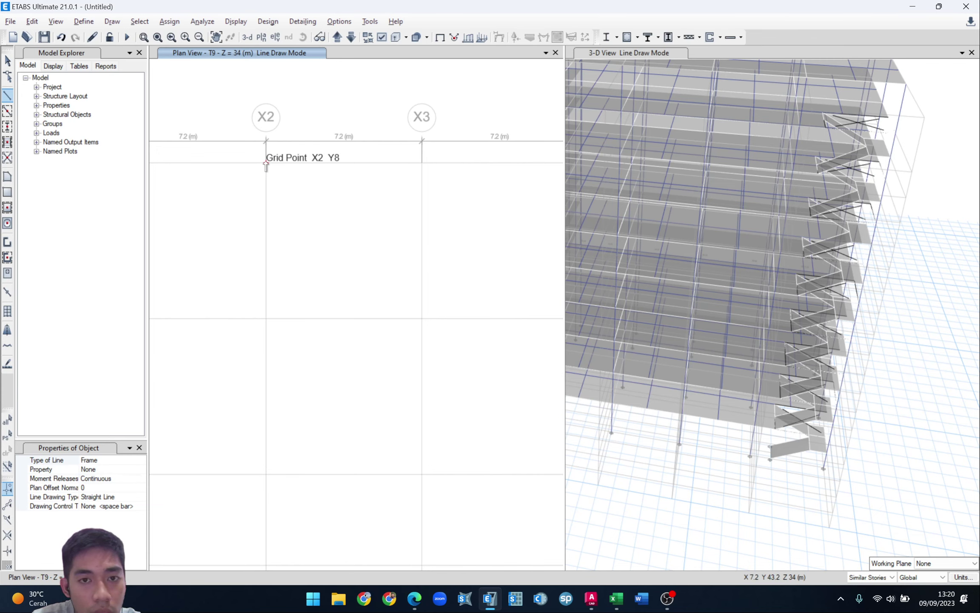
- Leave line drawing and compare the stair opening at X2-Y8 on Story9 with the T9 plan
scroll(266, 163, down, 1)
scroll(267, 163, up, 2)
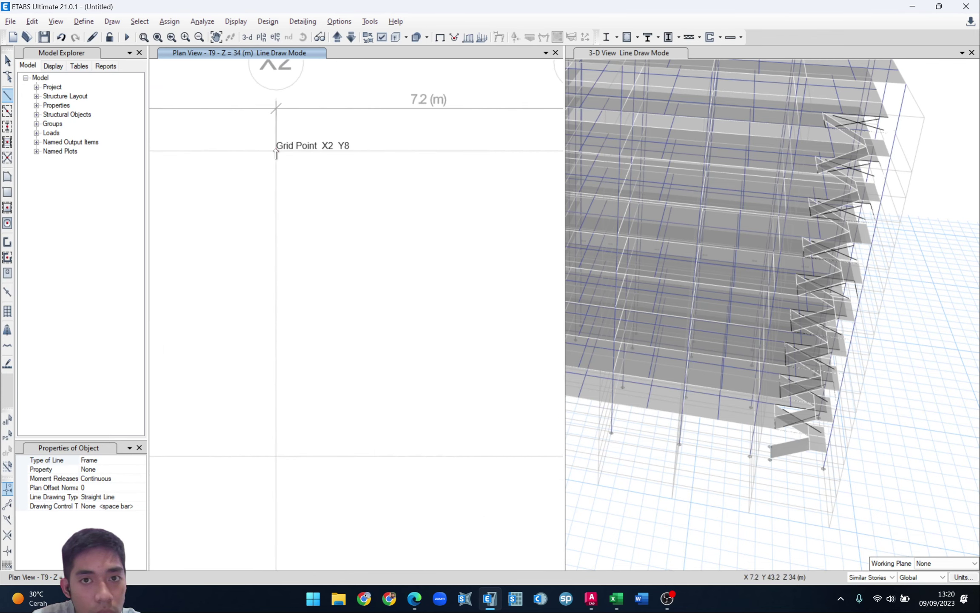
scroll(278, 164, down, 3)
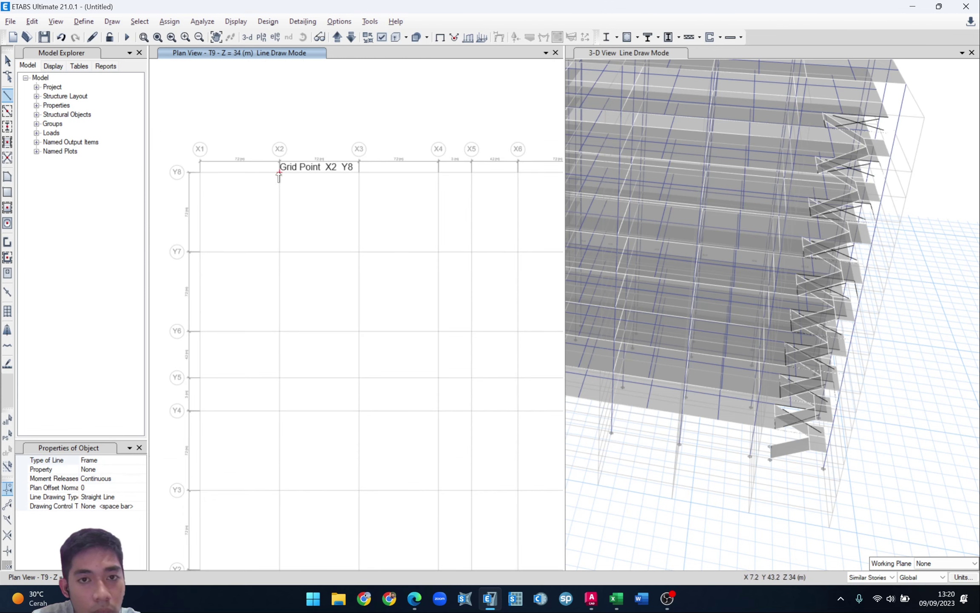
key(Escape)
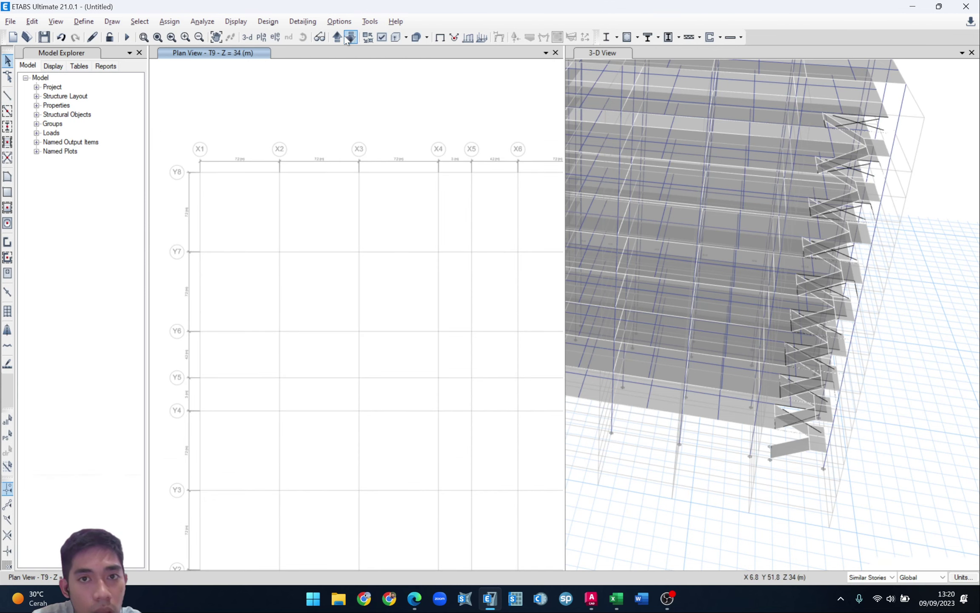
click(342, 36)
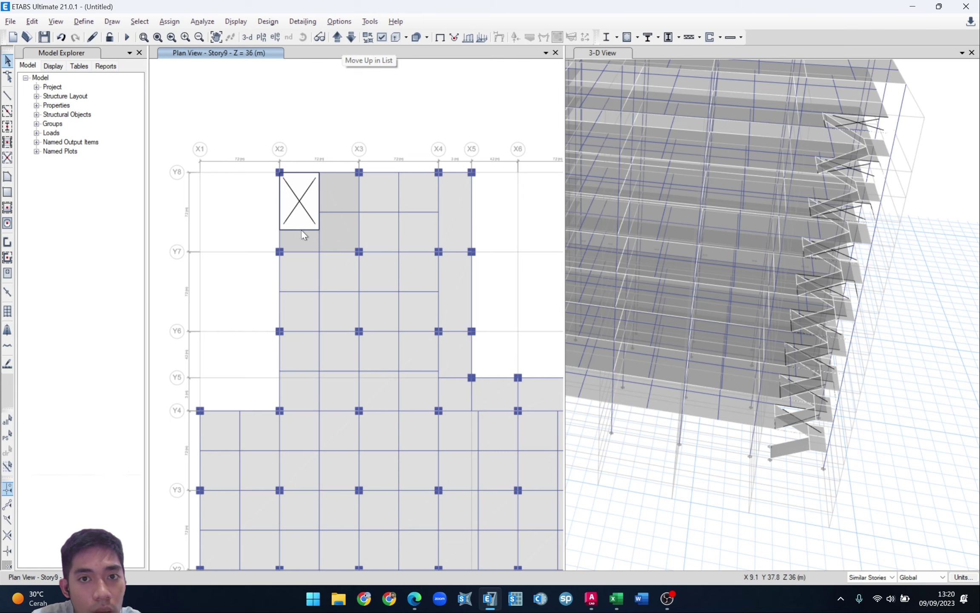
click(350, 37)
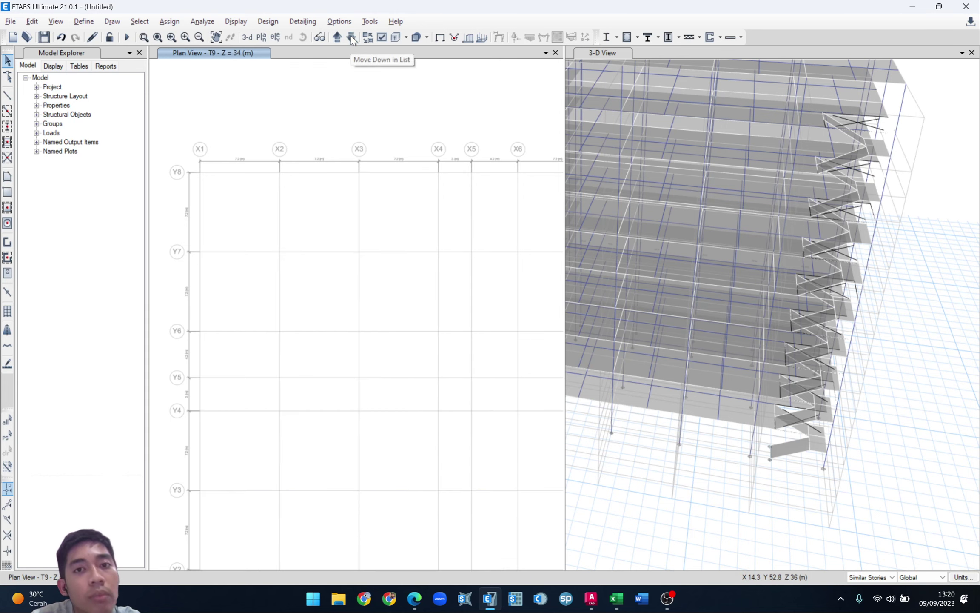
- Draw a straight frame line with property None on the T9 plan from grid point X2-Y8 to X3-Y8
click(7, 95)
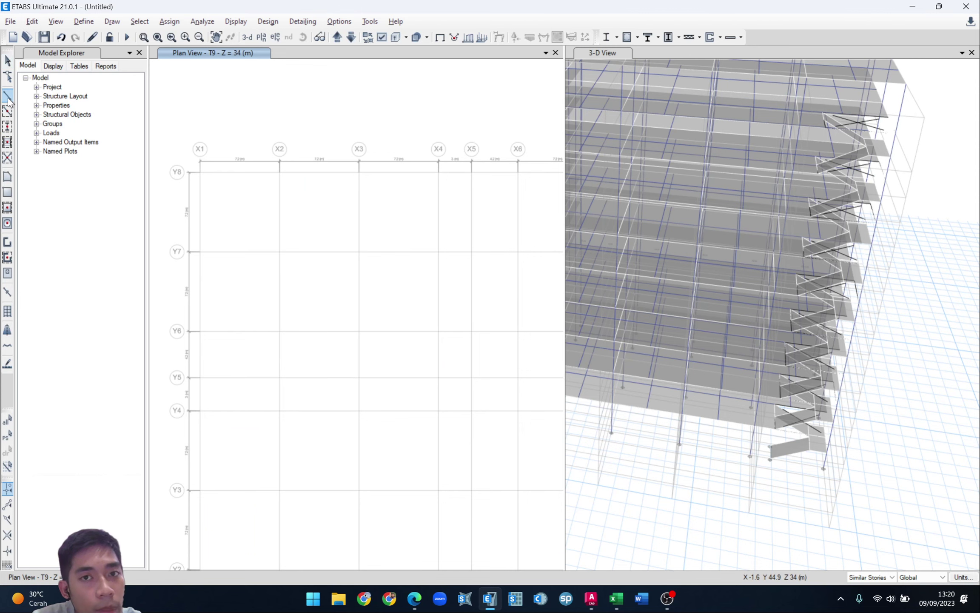
click(281, 172)
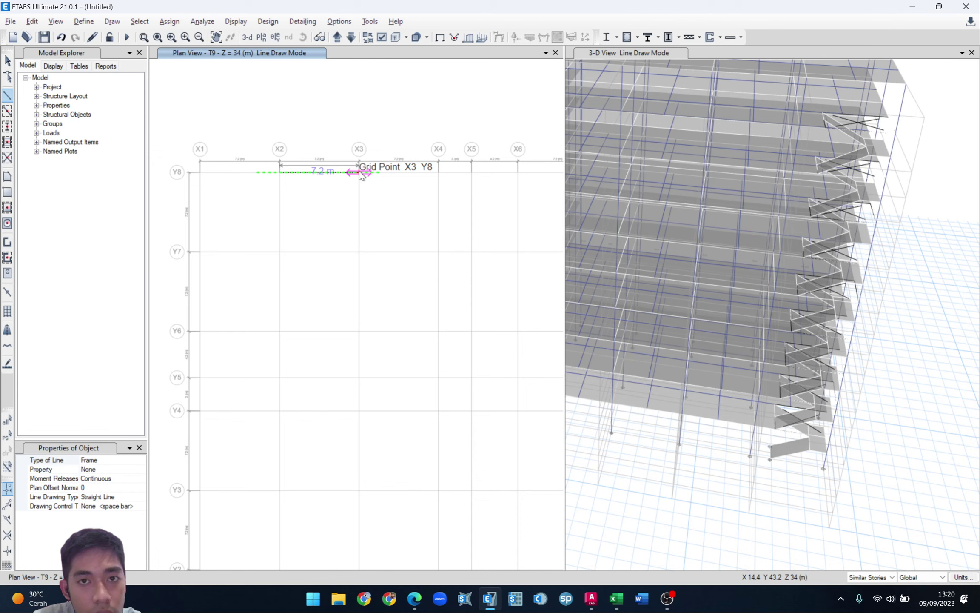
click(360, 172)
key(Escape)
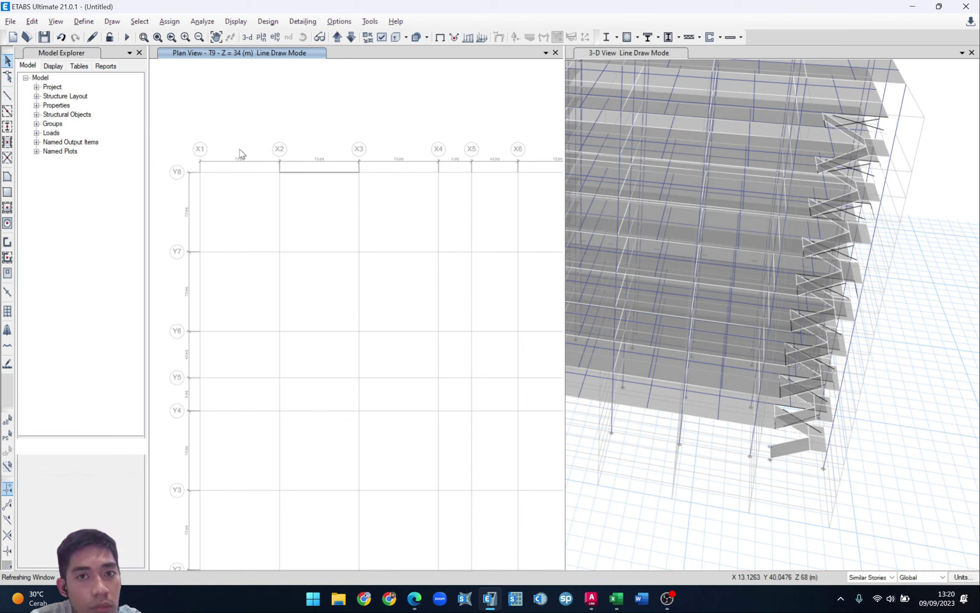
- Replicate the frame line on grid Y8 once with dx 0 and dy -5.2 m, then select the copy
click(325, 173)
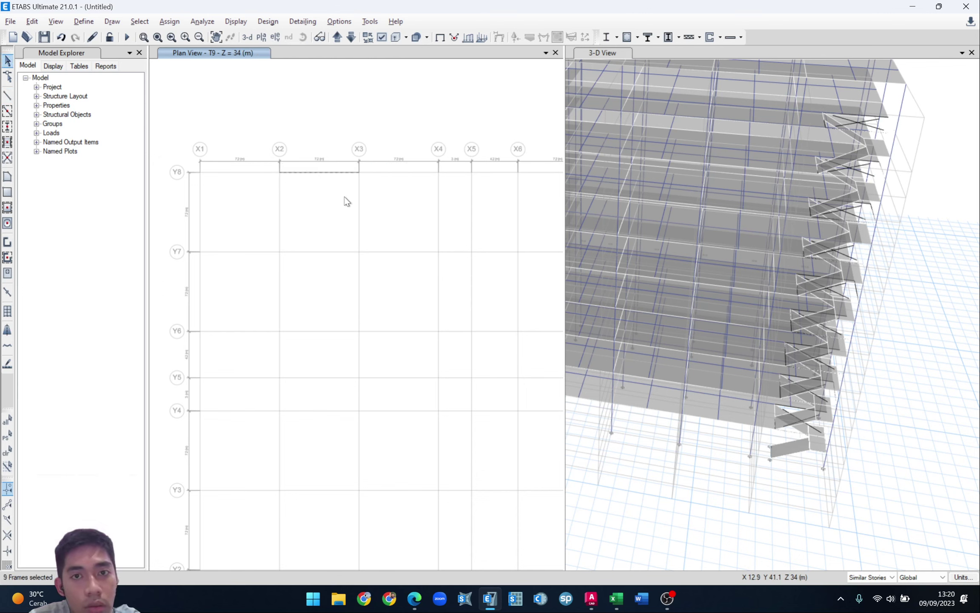
key(ctrl+r)
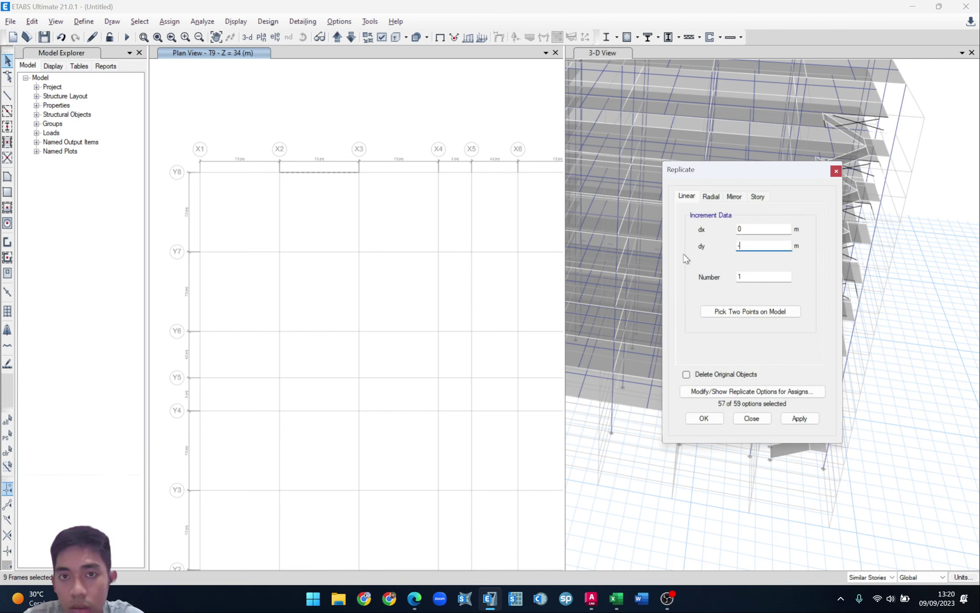
key(alt+Tab)
key(alt+Tab)
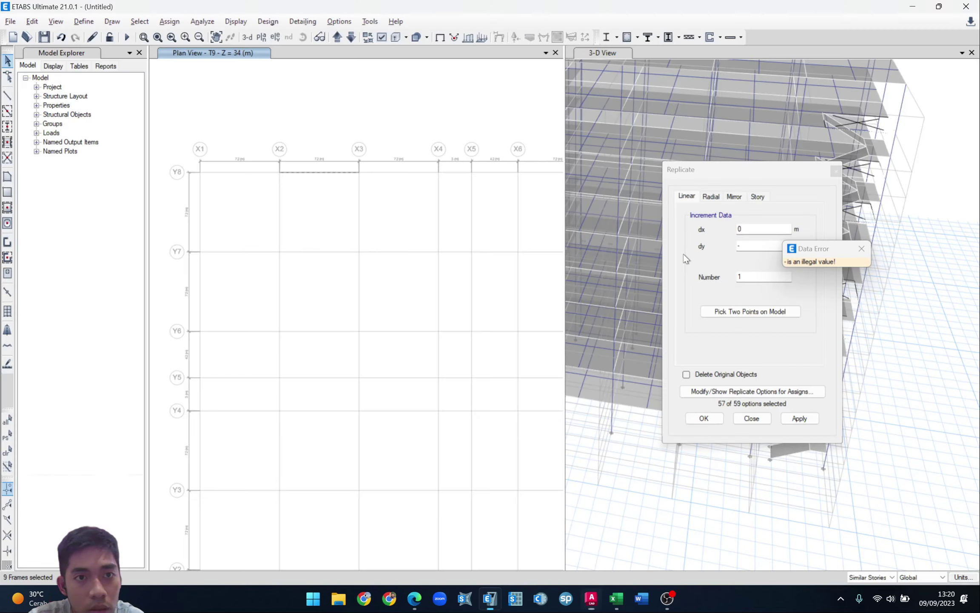
click(759, 245)
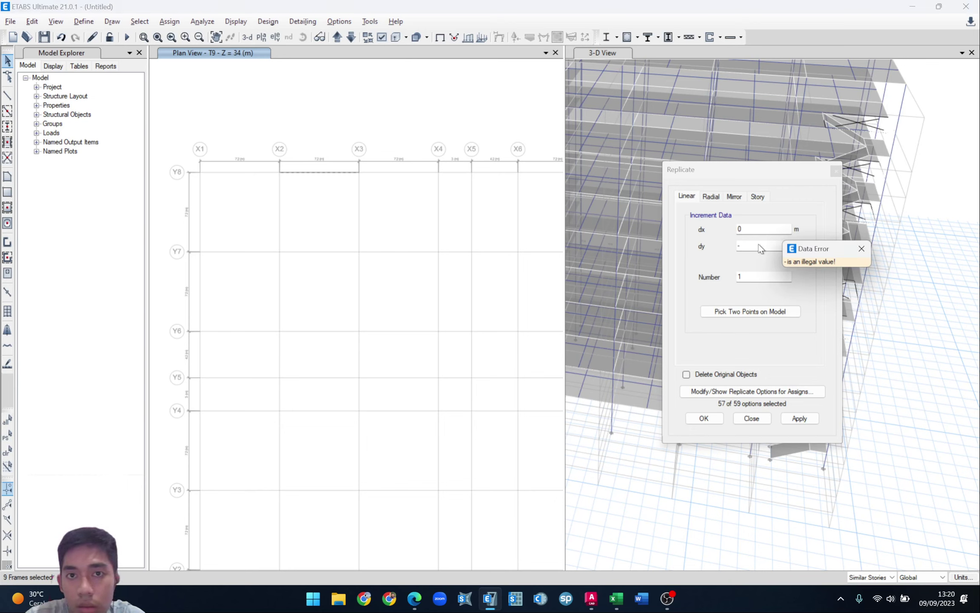
click(859, 255)
drag(755, 243, 707, 249)
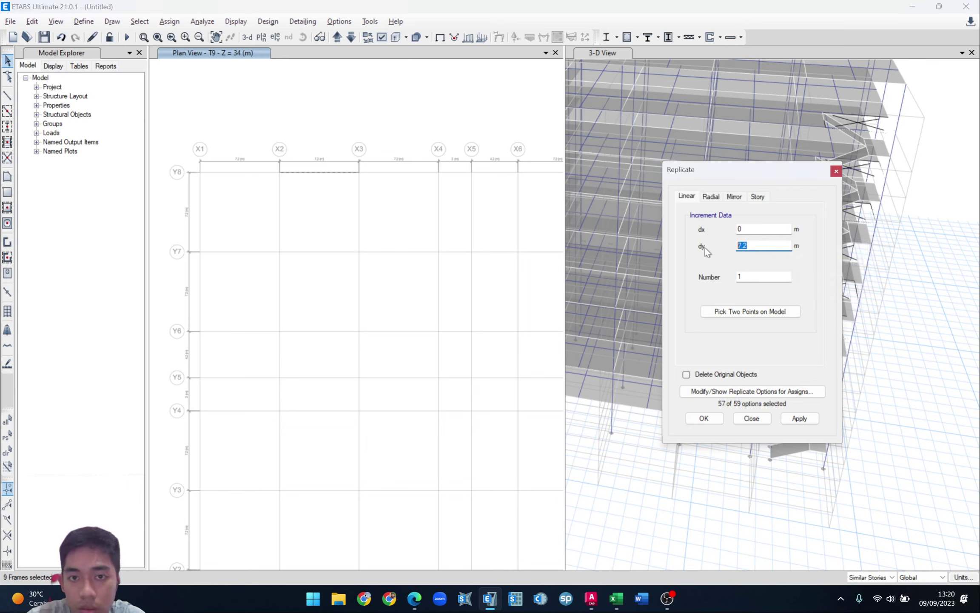
text(-5.)
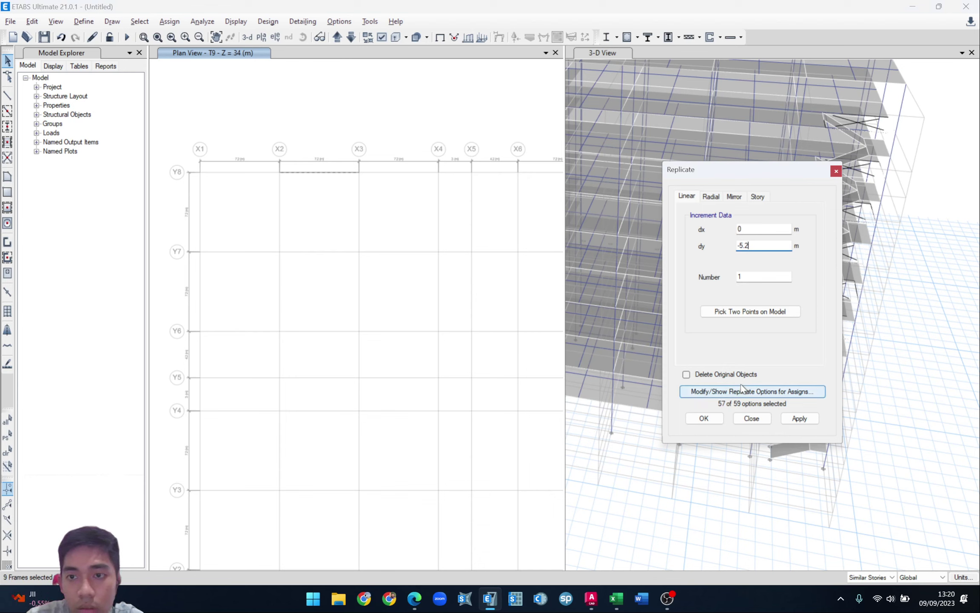
click(727, 375)
click(724, 377)
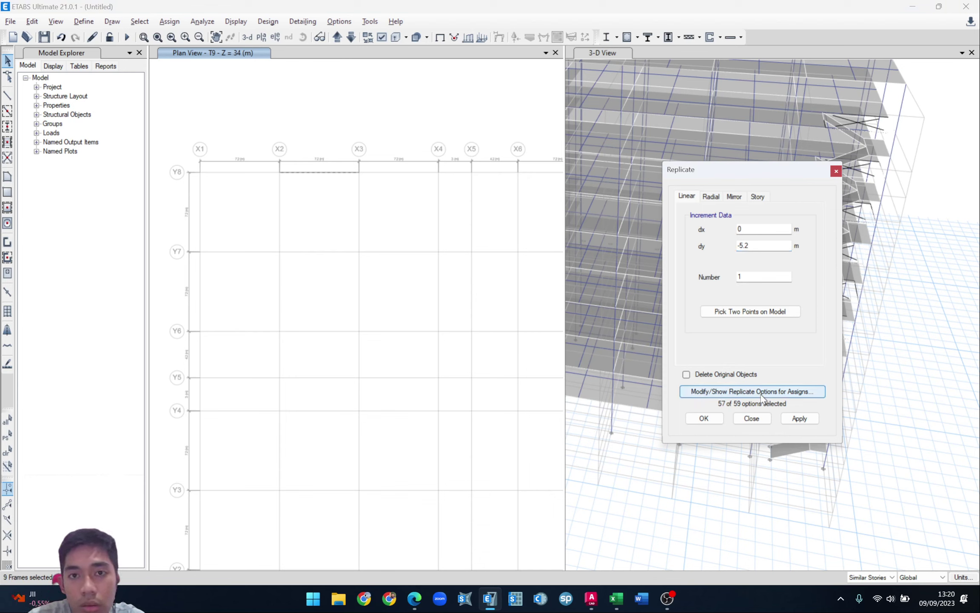
click(799, 419)
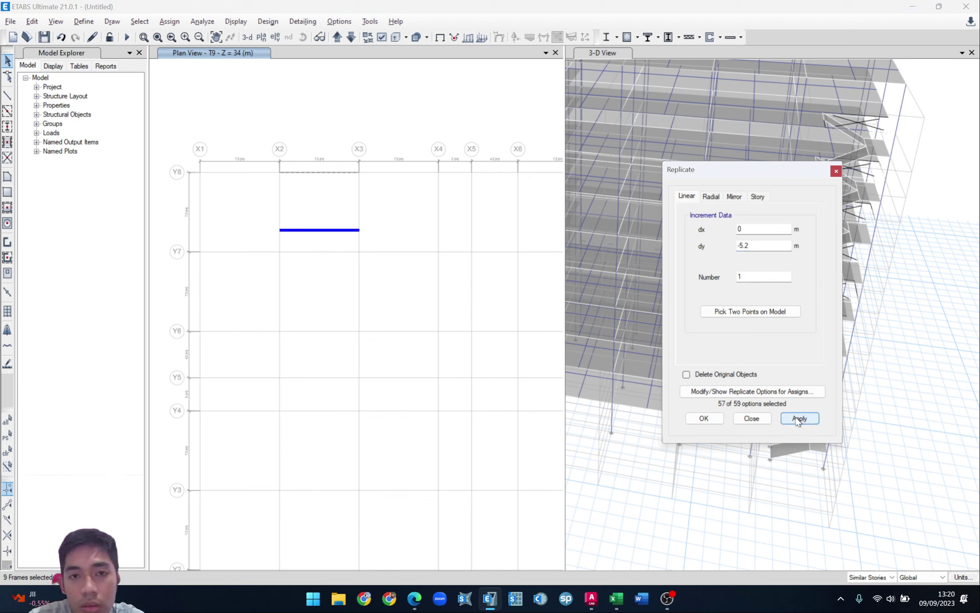
click(796, 418)
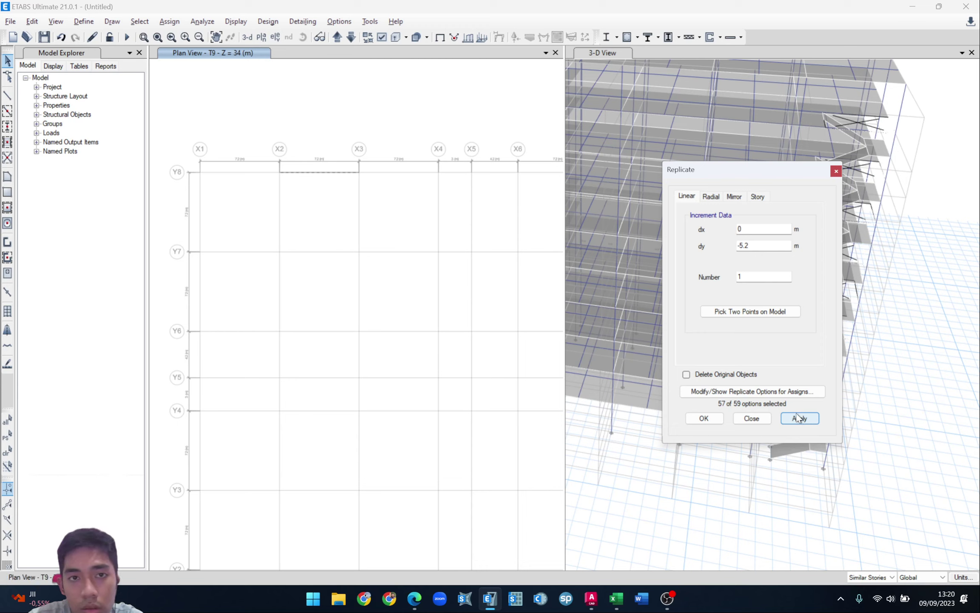
click(340, 230)
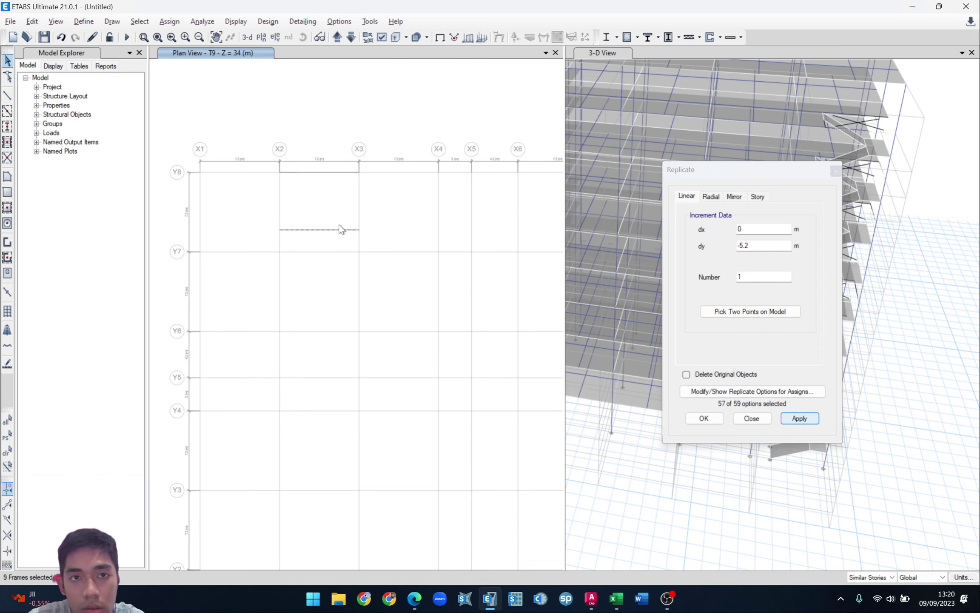
- Try a straight frame line along grid X2 from X2-Y8 to the replicated line, and undo all reference lines on T9
click(758, 422)
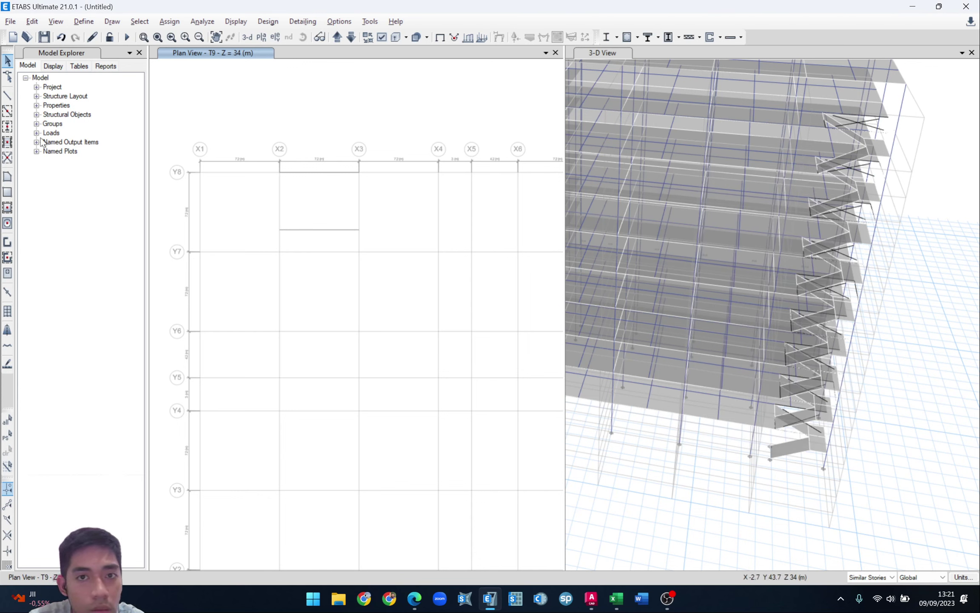
click(7, 96)
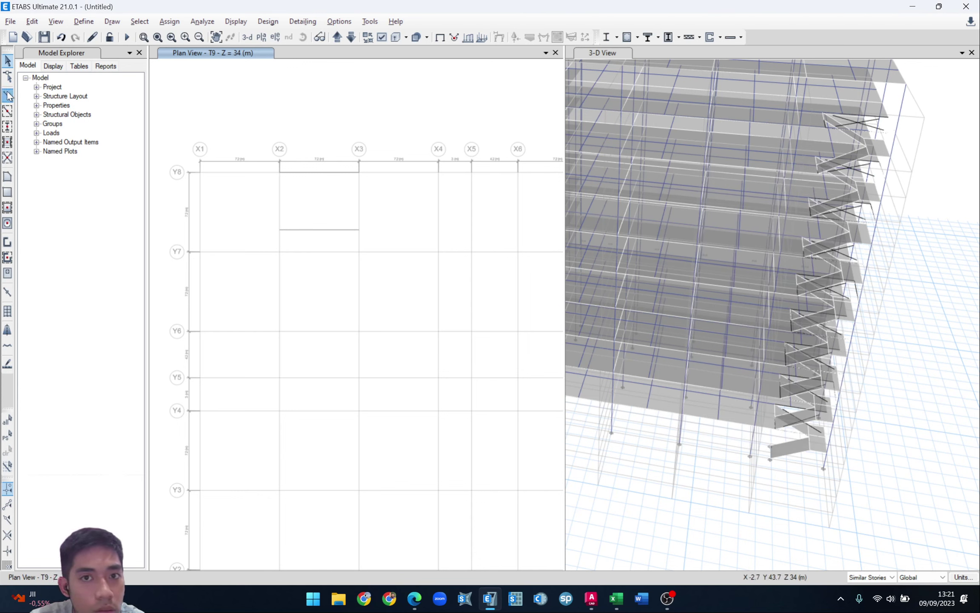
click(279, 172)
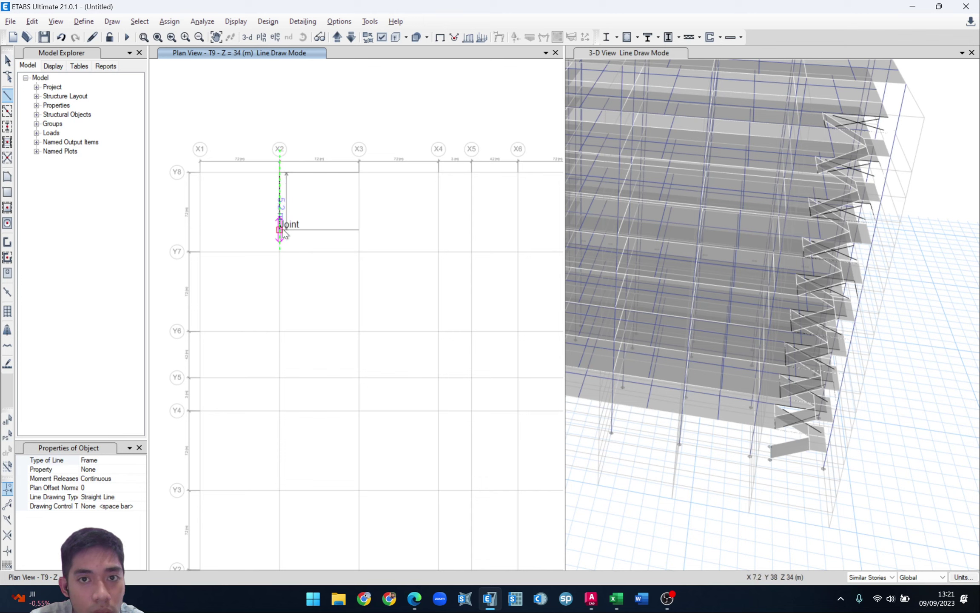
click(281, 230)
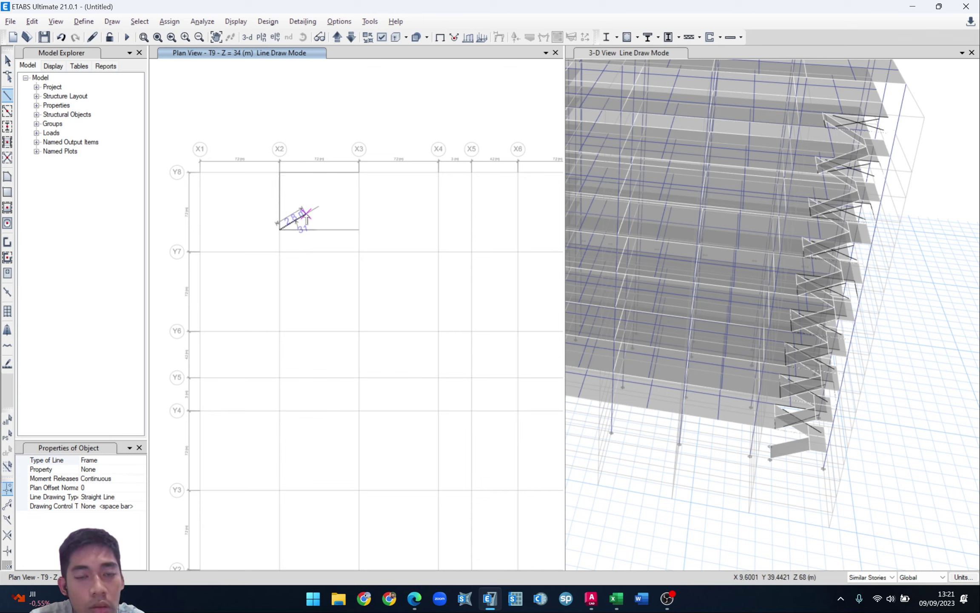
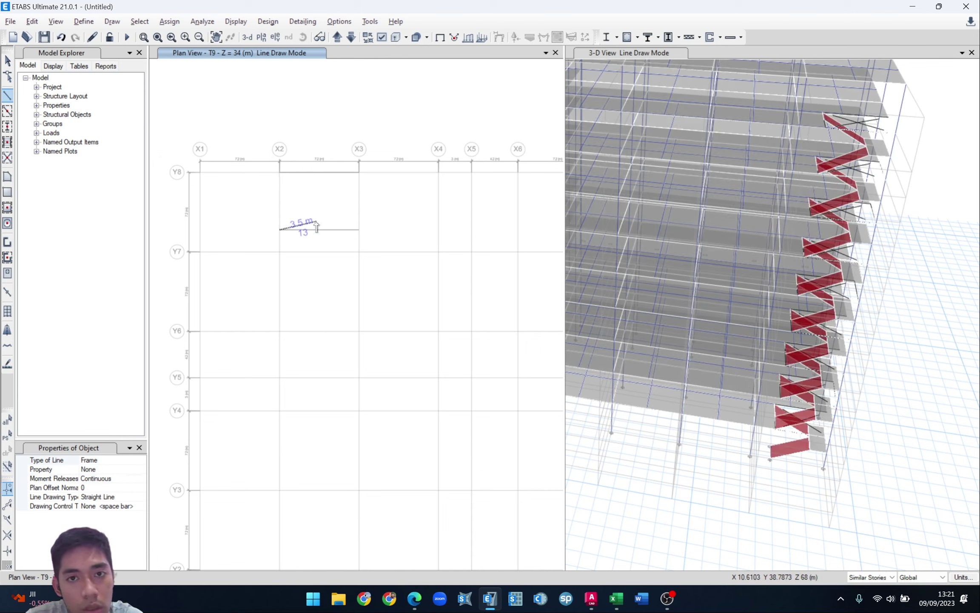
key(Escape)
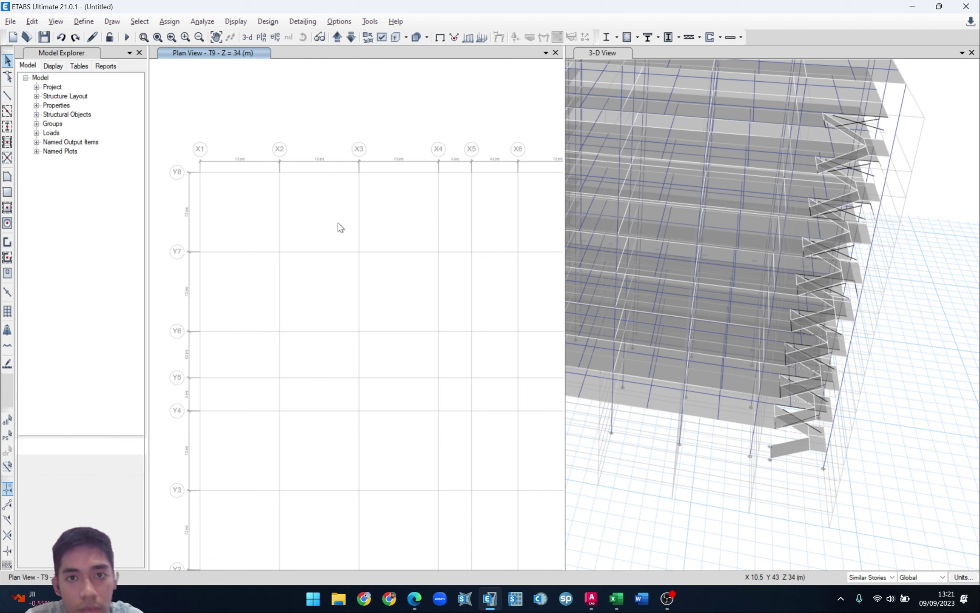
- Set the linear replication increments to dx 0 and dy -1.6 m and try to apply them
key(ctrl+r)
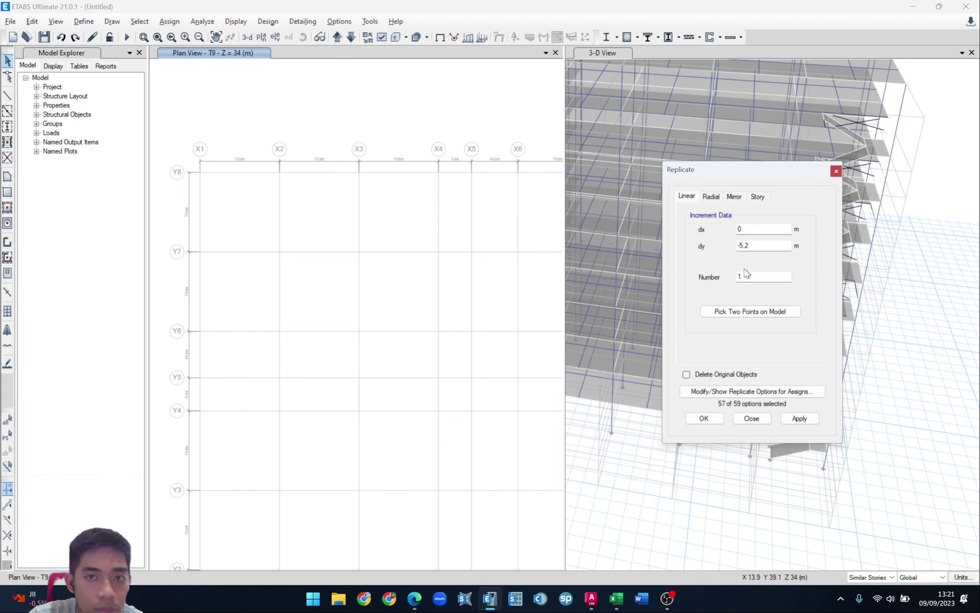
drag(750, 245, 728, 245)
text(-1)
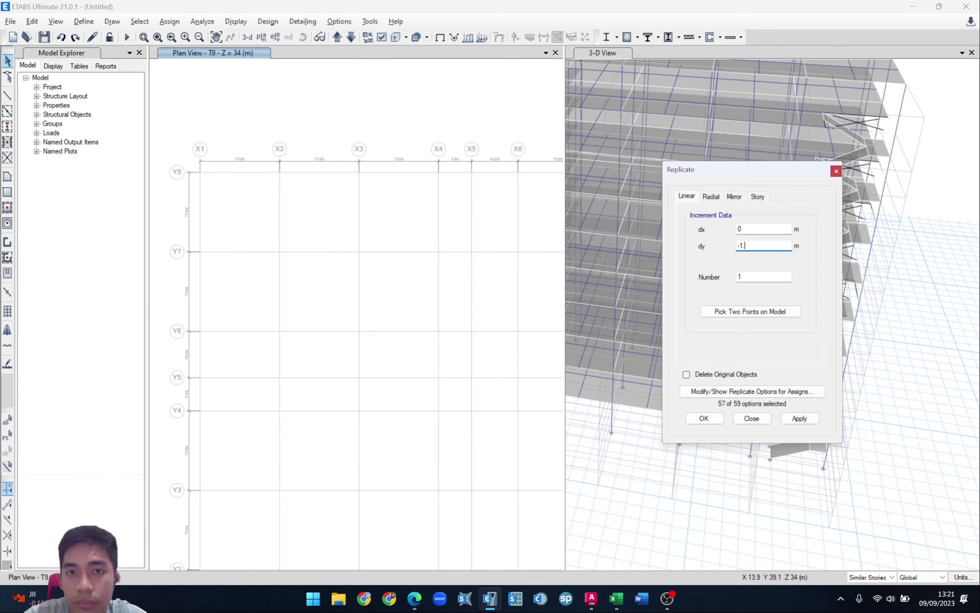
click(800, 418)
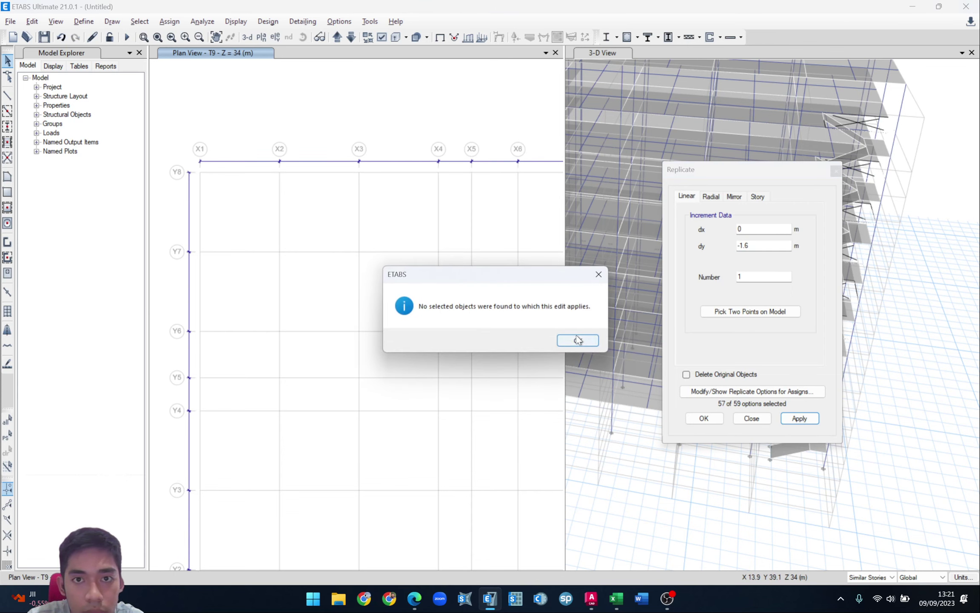
click(570, 340)
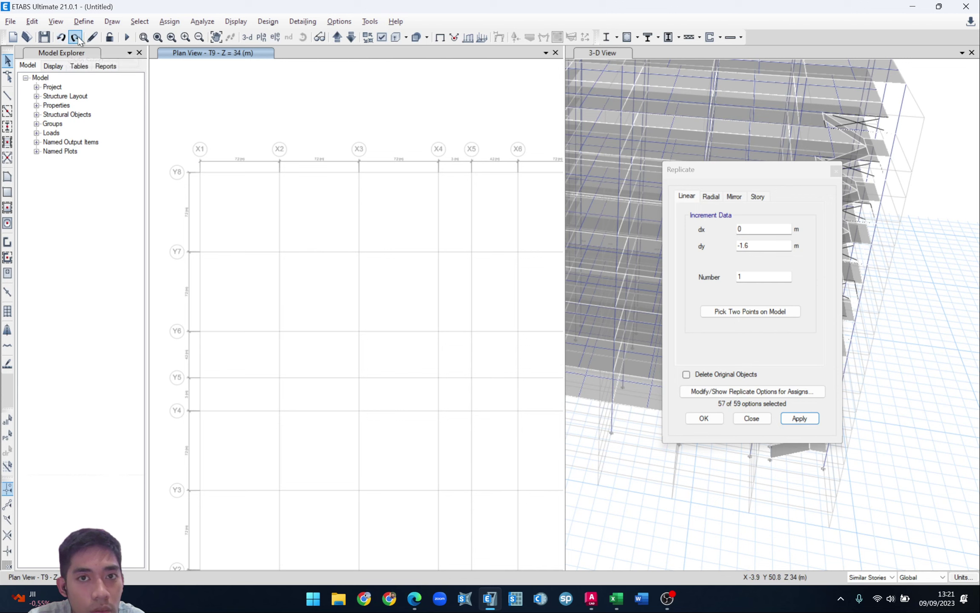
click(76, 38)
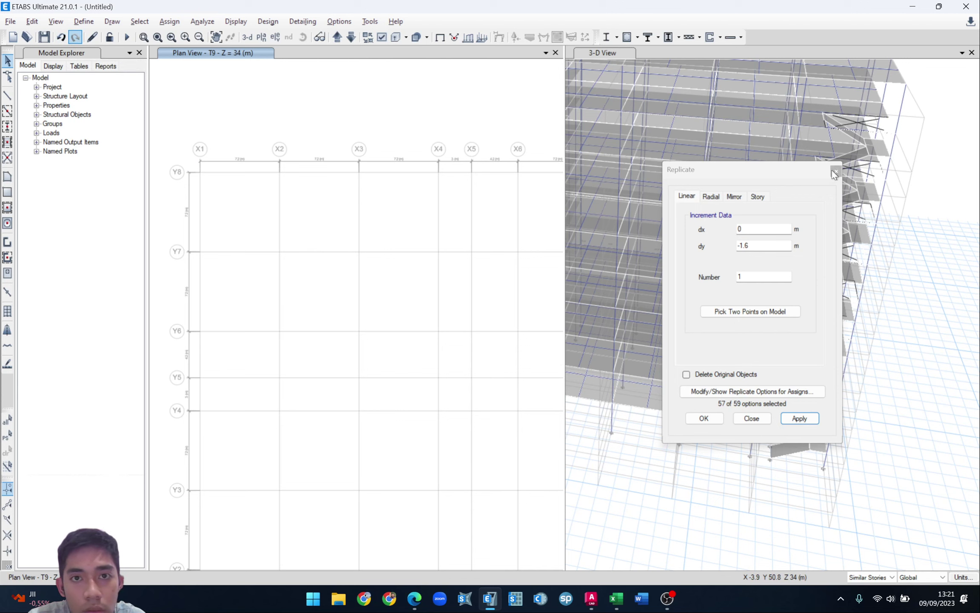
- Redraw a straight frame line with property None on the T9 plan from grid point X2-Y8 to X3-Y8
click(7, 96)
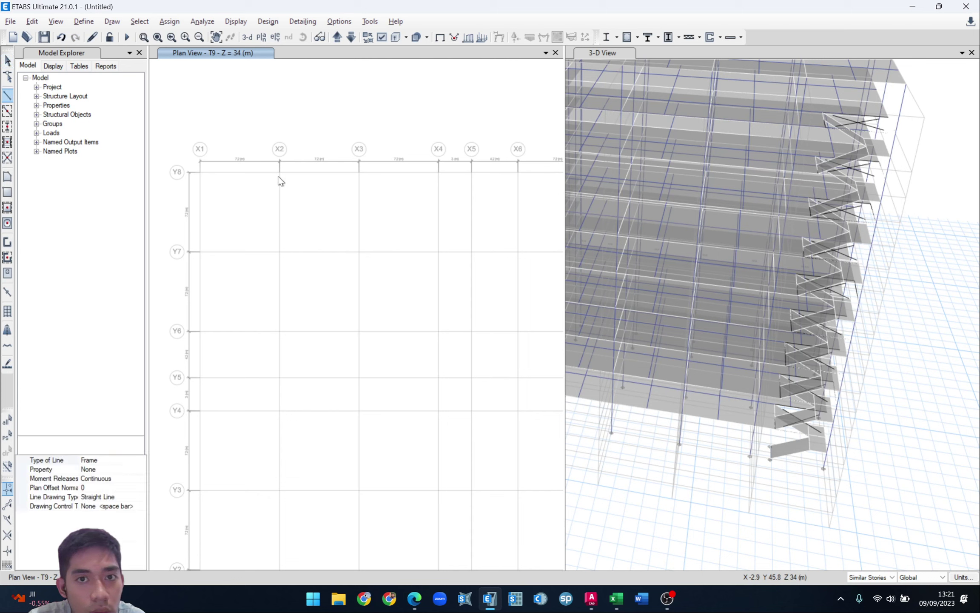
click(280, 172)
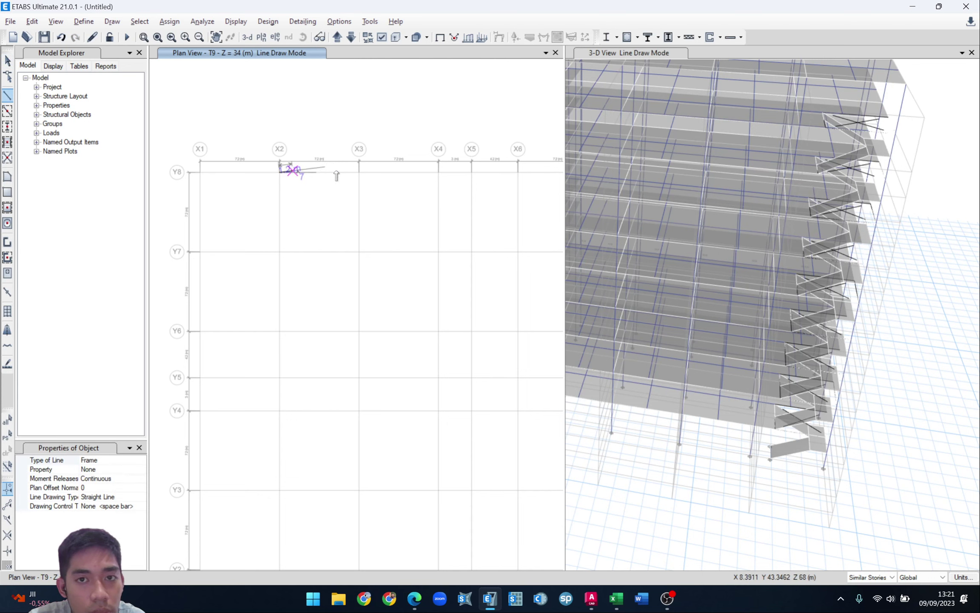
click(360, 173)
key(Escape)
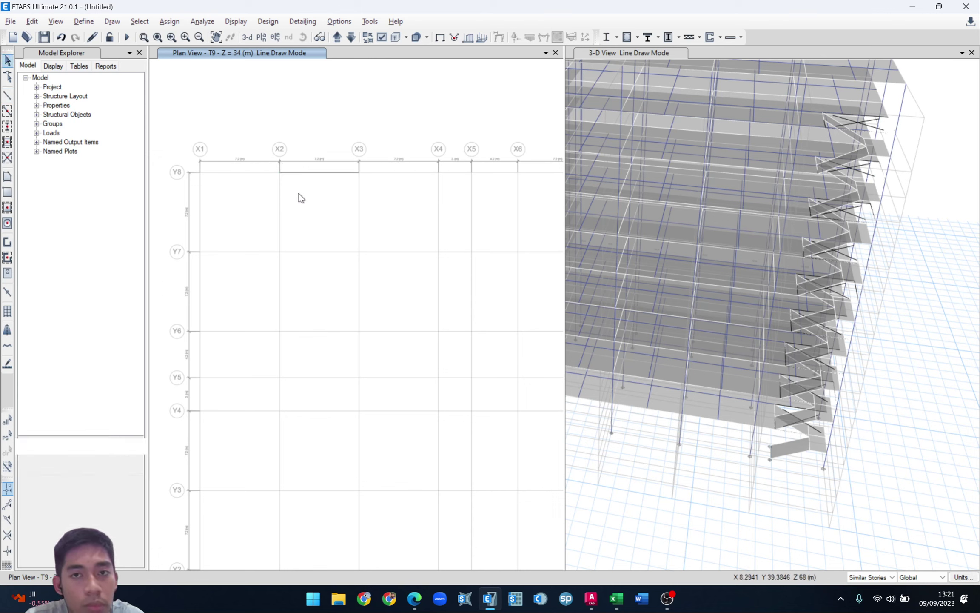
- Compare T9 with the Story9 plan, and replicate the Y8 frame line once with dx 0 and dy -1.6 m
click(337, 37)
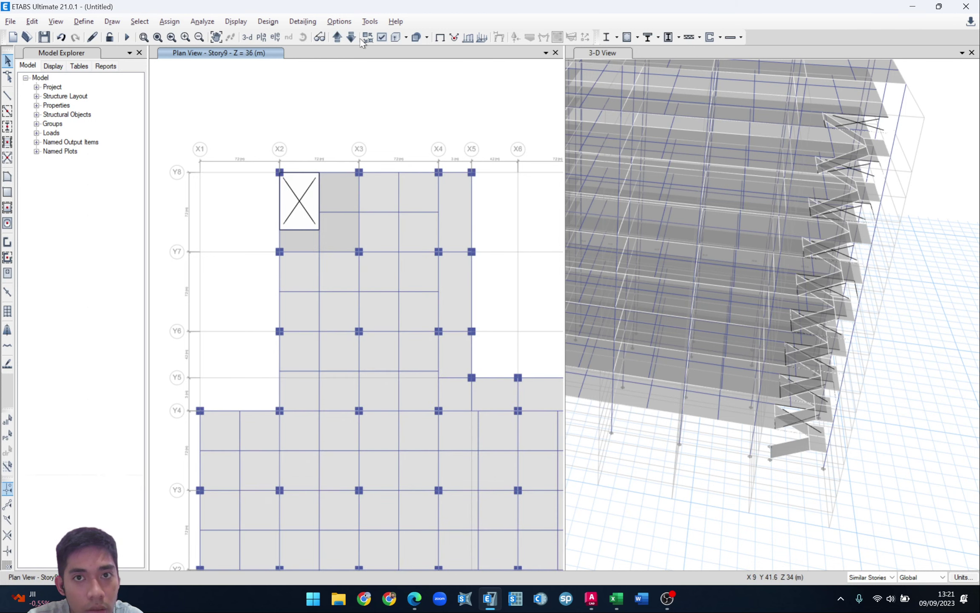
click(352, 37)
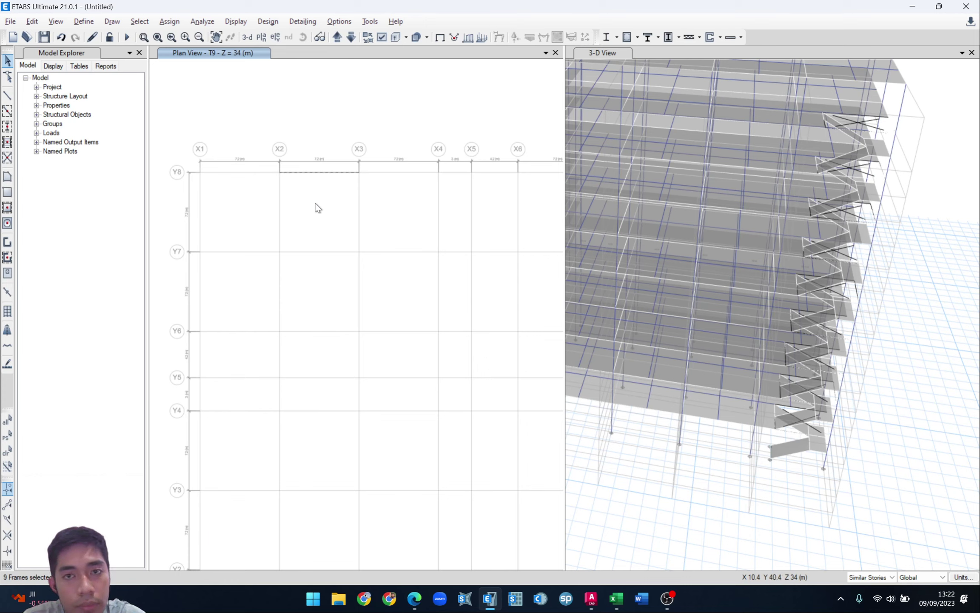
key(ctrl+r)
click(769, 246)
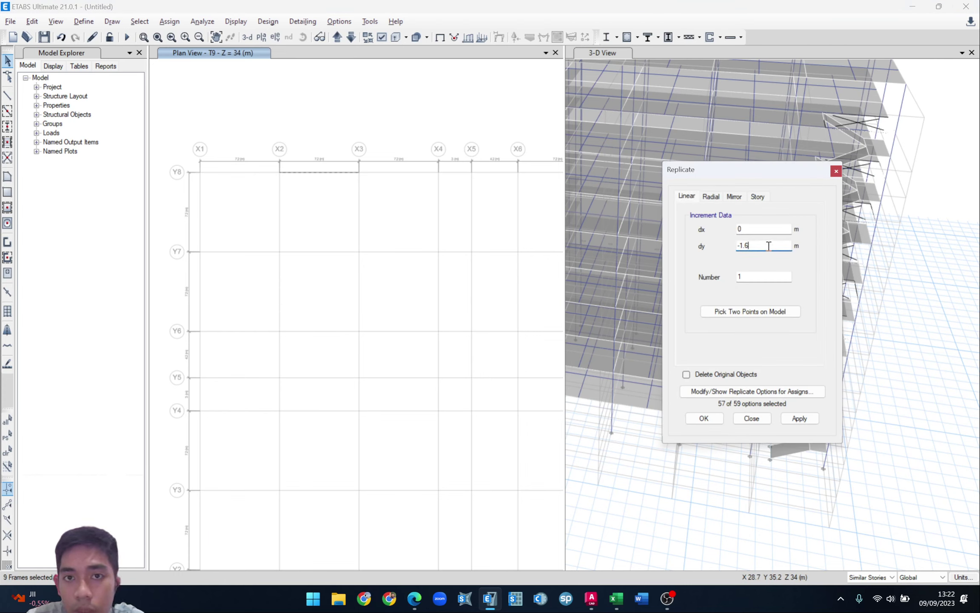
click(799, 419)
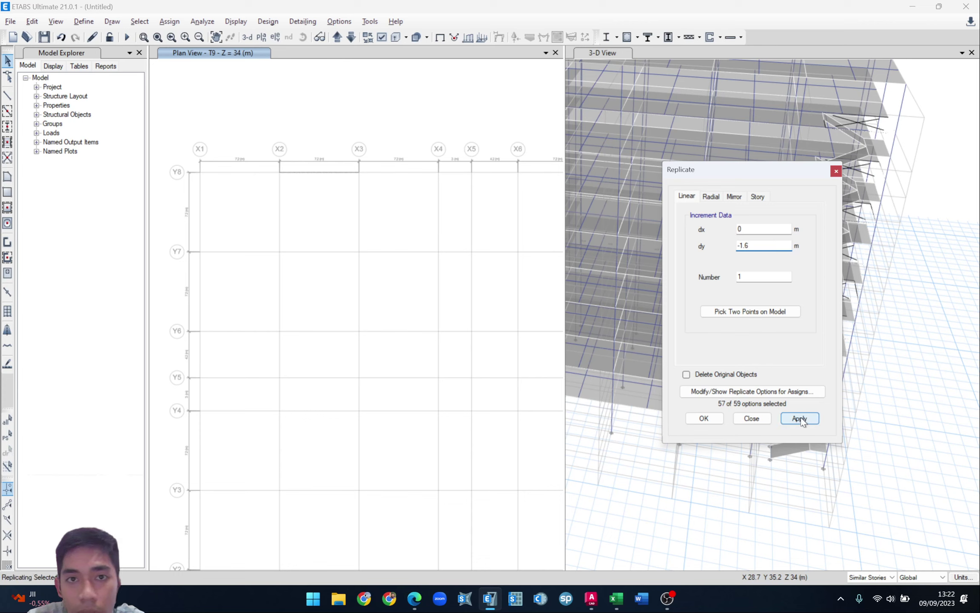
click(752, 419)
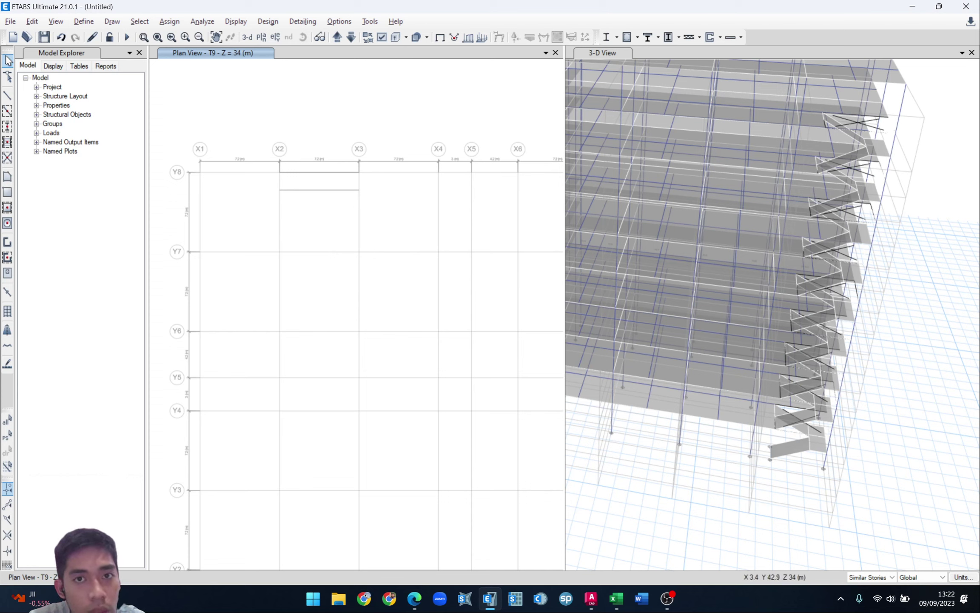
- Check the stair opening in AutoCAD, return to ETABS, and divide both T9 frame lines between X2 and X3 into 2 frame objects each
click(321, 191)
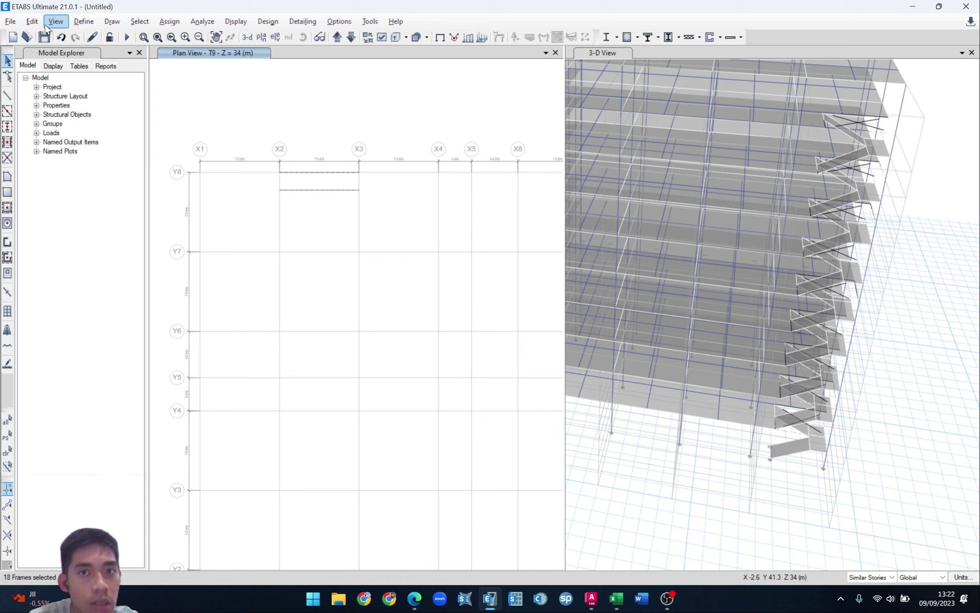
click(591, 599)
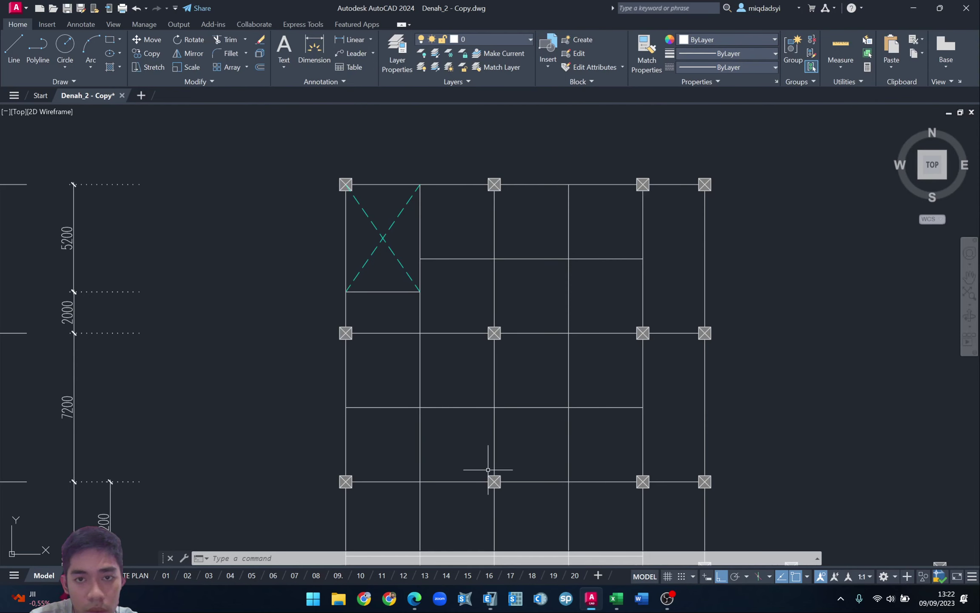
click(490, 599)
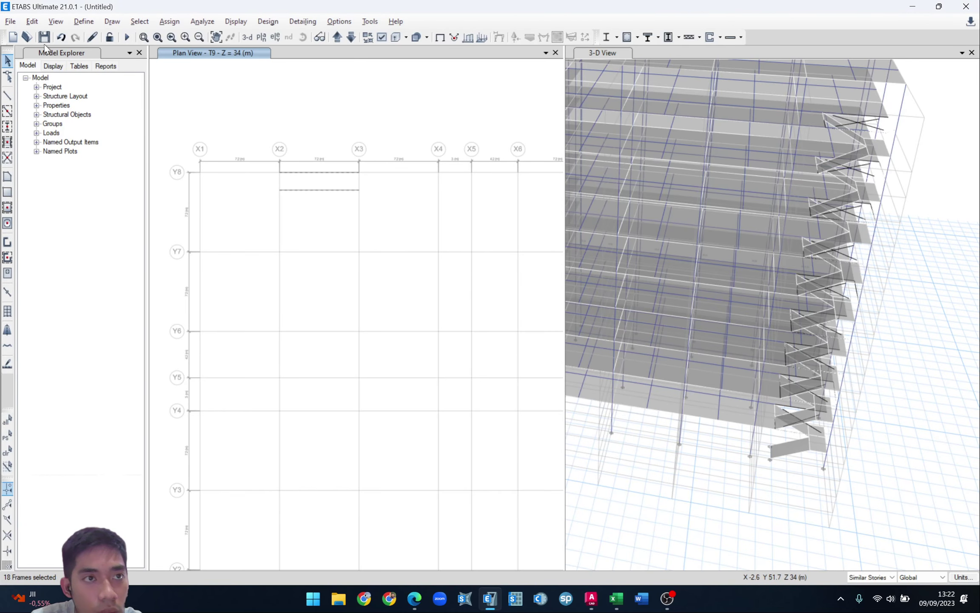
click(32, 22)
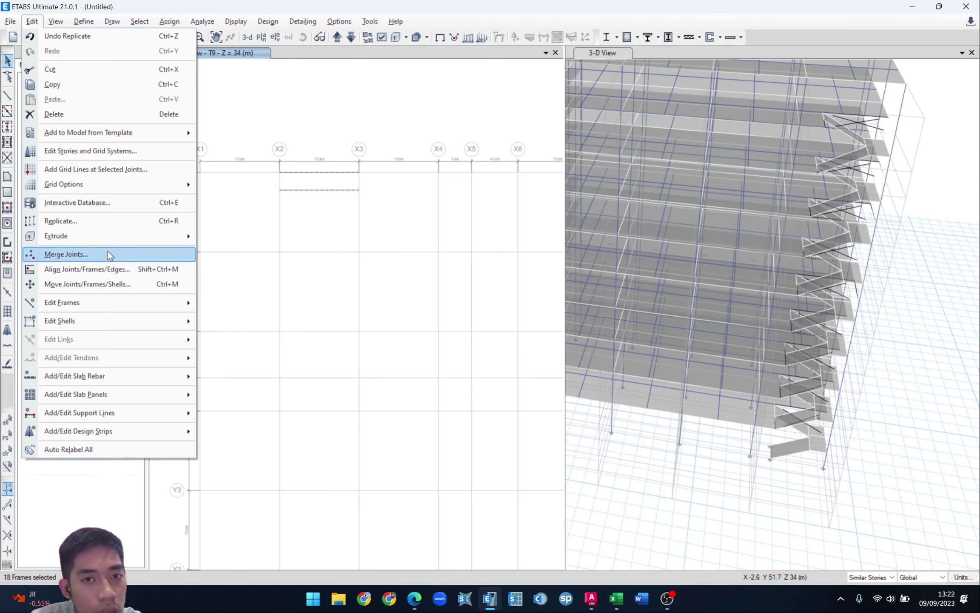
mouse_move(90, 303)
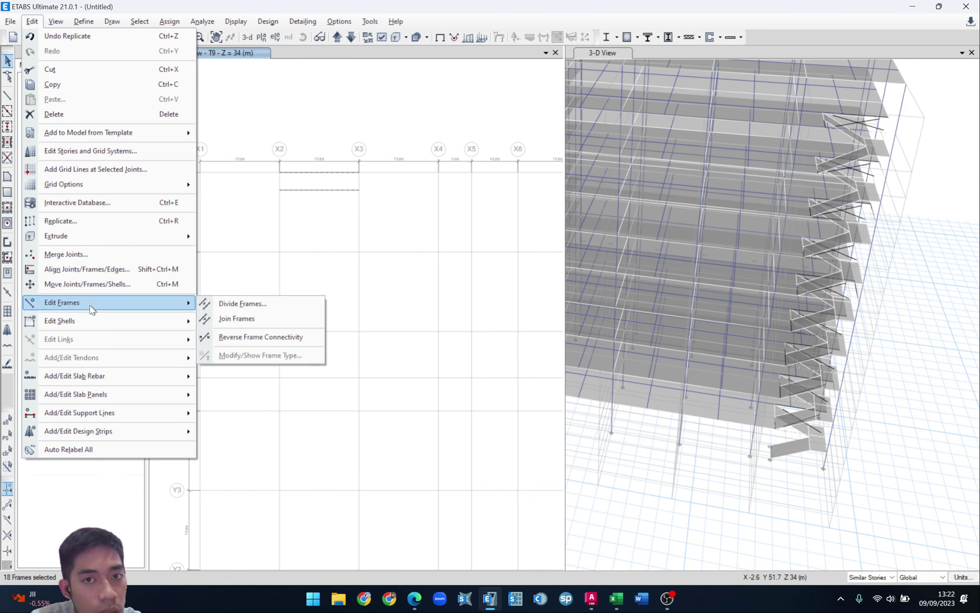
click(230, 316)
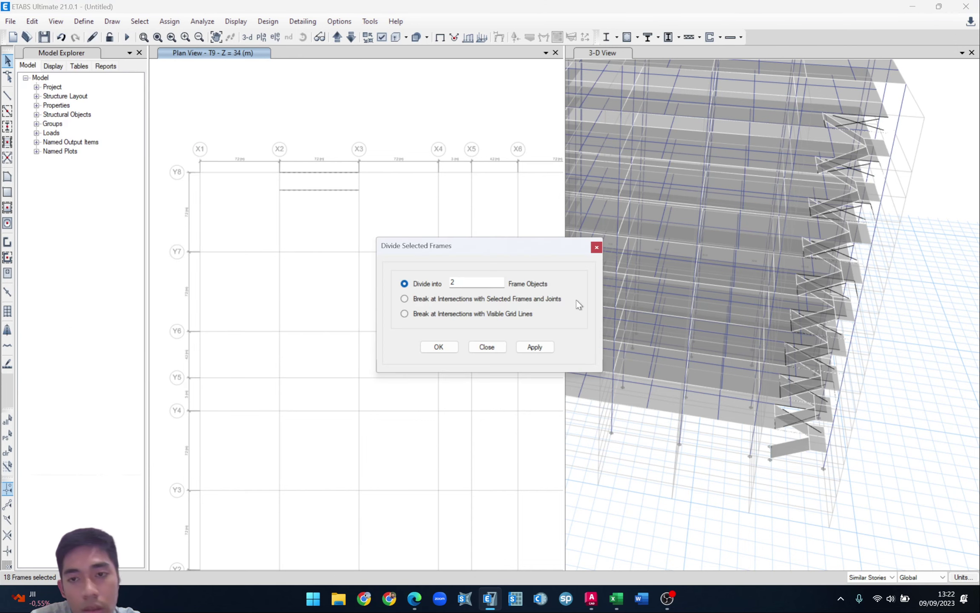
click(535, 347)
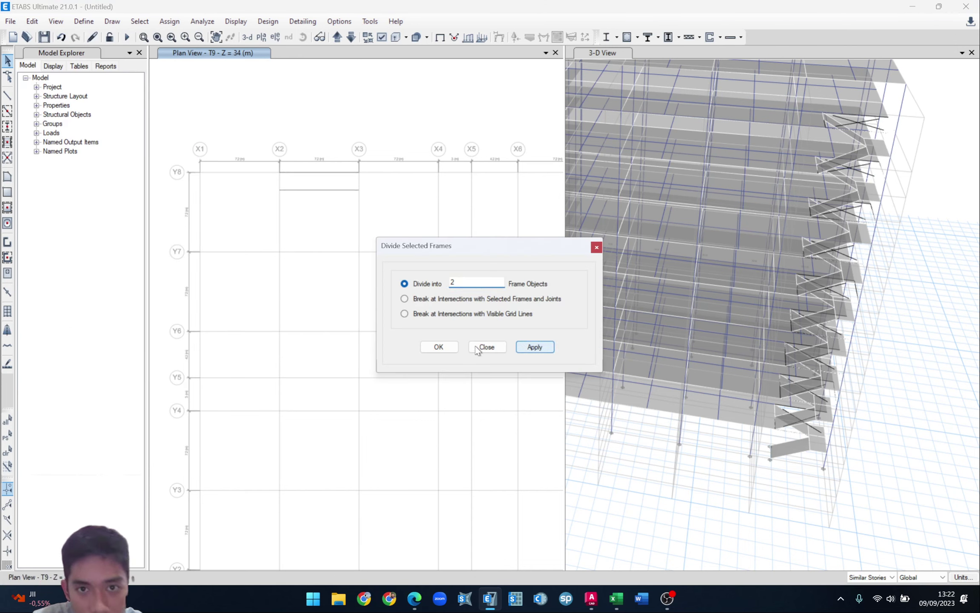
click(450, 347)
- Delete the halves of both frame lines that end at grid X3
click(333, 173)
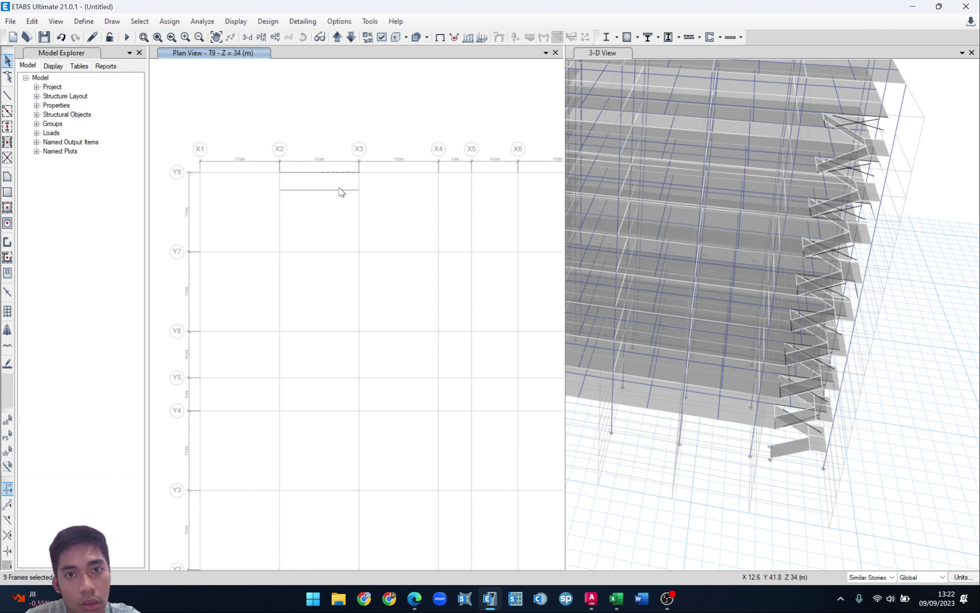
click(340, 190)
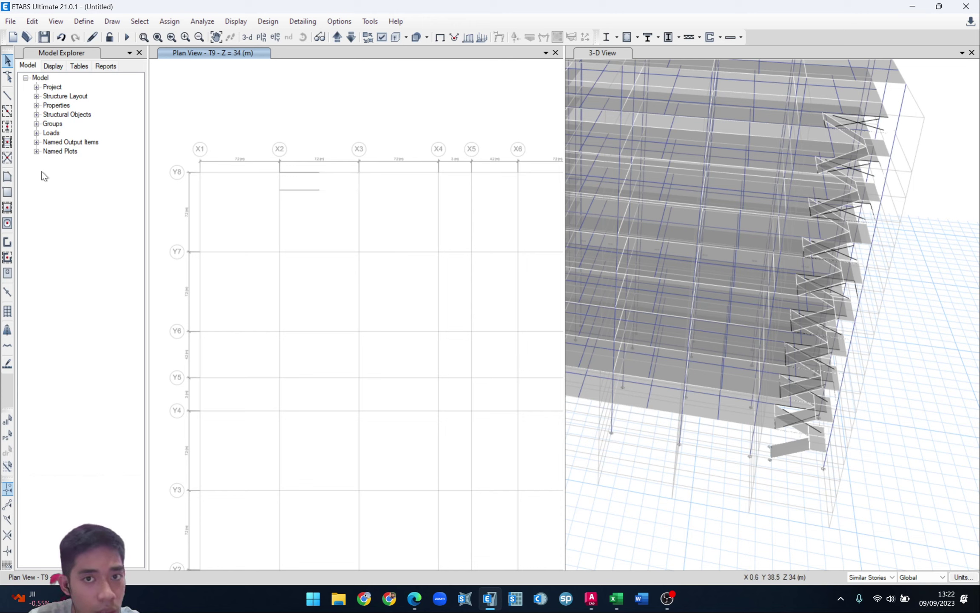
- Draw a rectangular slab with property Pelat Tangga between the two short frame lines at X2-Y8 on the T9 plan
click(7, 192)
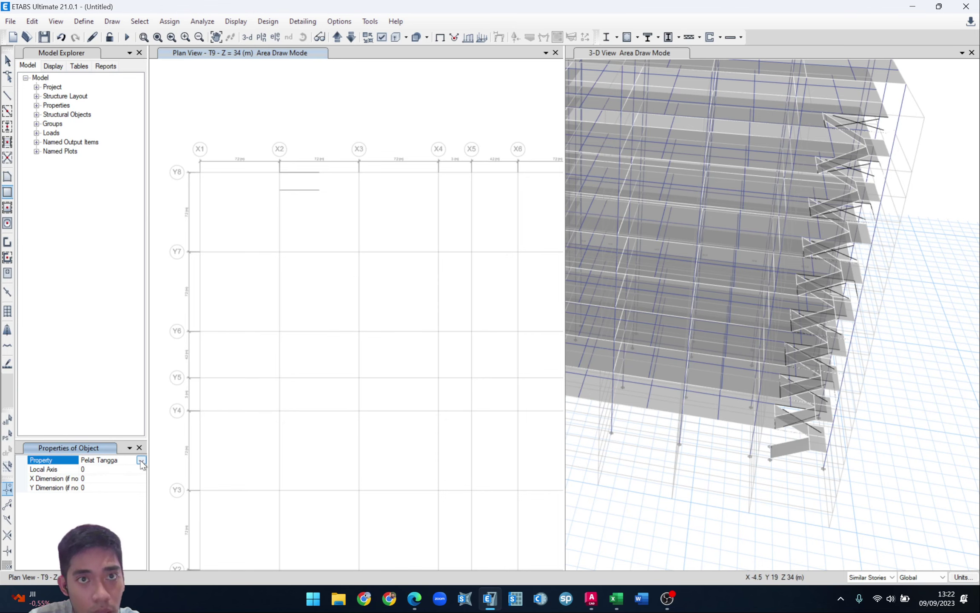
scroll(602, 333, down, 4)
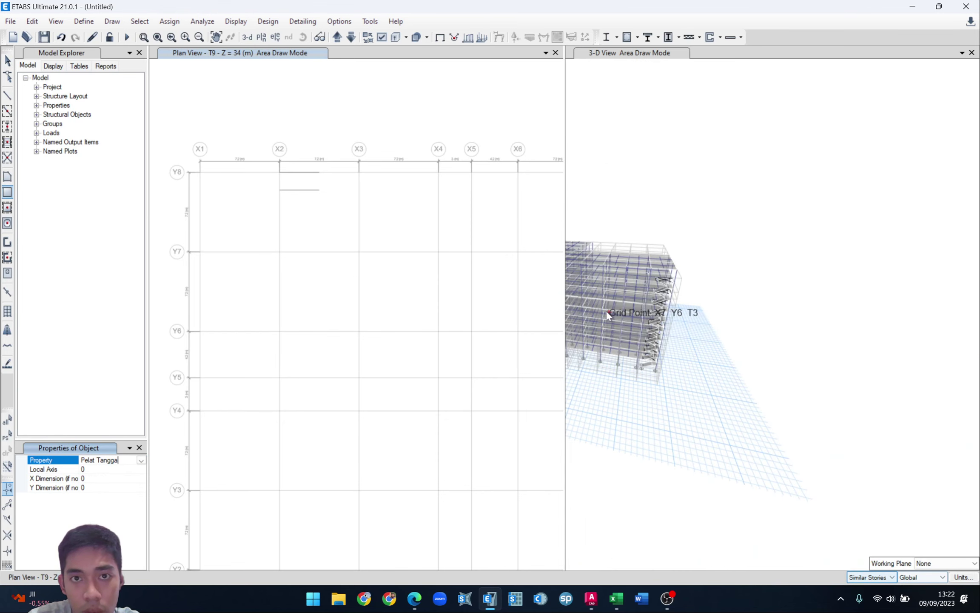
middle_drag(608, 313, 754, 365)
middle_drag(680, 358, 819, 407)
middle_drag(713, 382, 785, 411)
shift+middle_drag(849, 424, 832, 407)
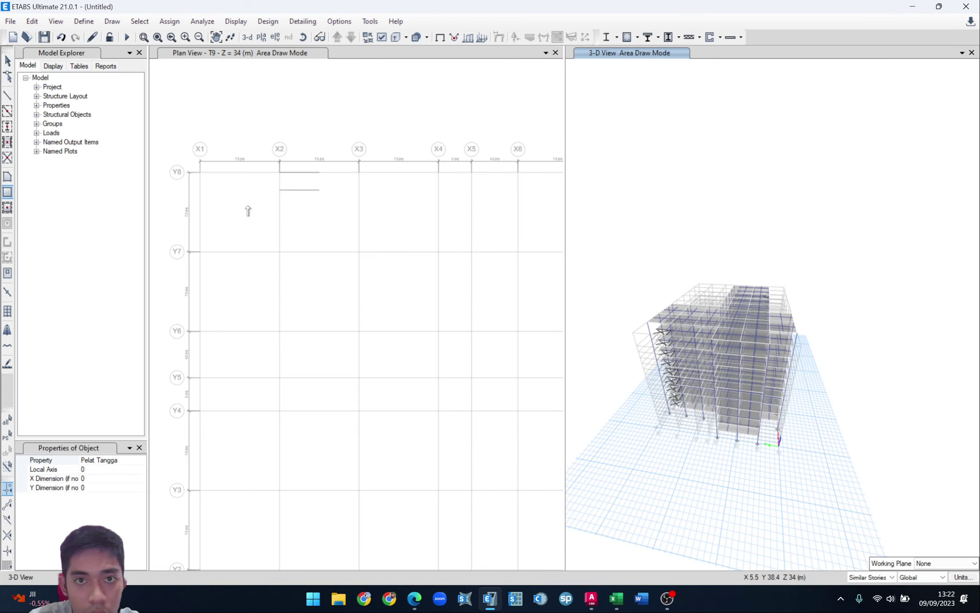
click(280, 172)
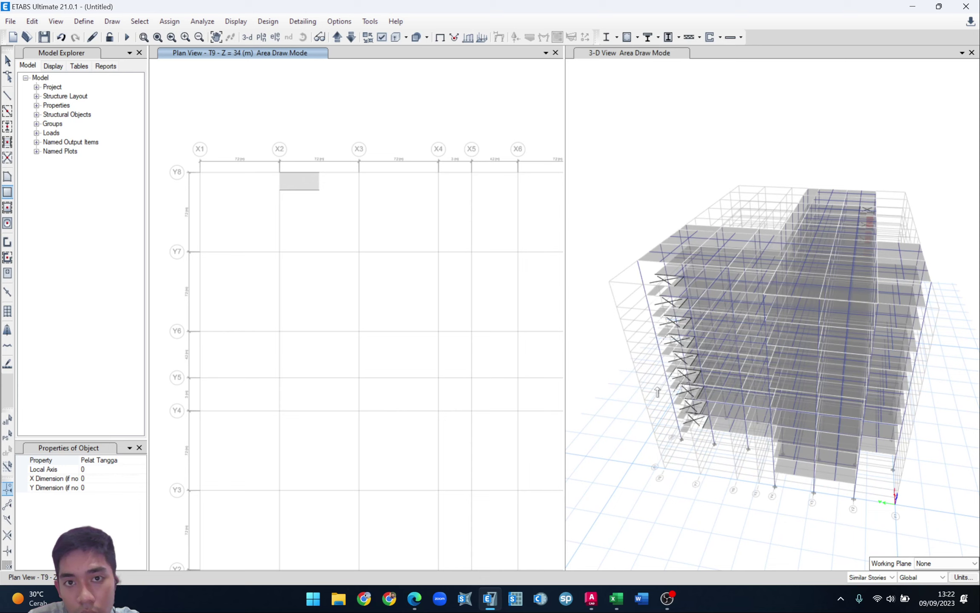
click(7, 61)
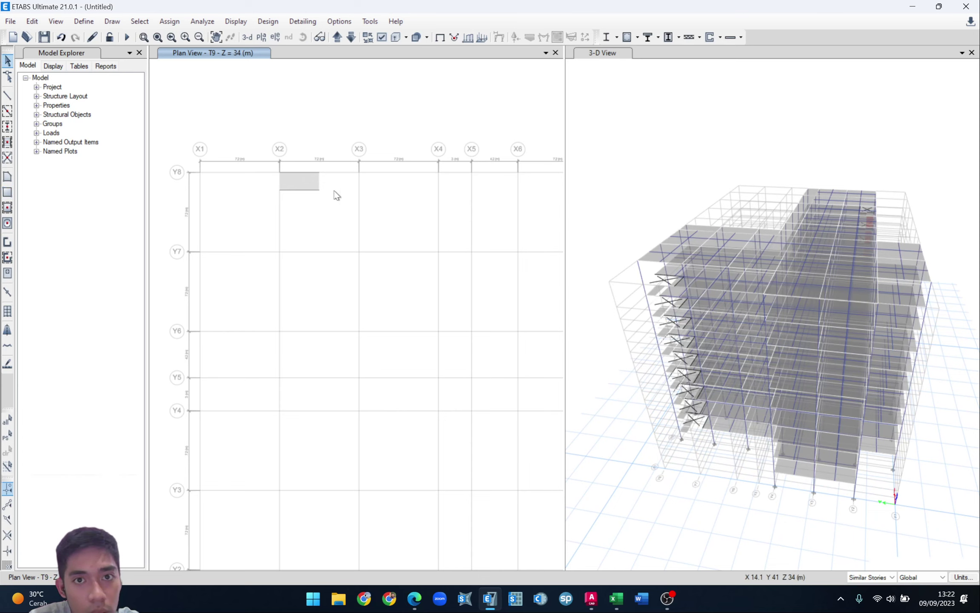
- Divide the landing's edge frame line opposite grid Y8 on the T levels into 2 frame objects
click(300, 190)
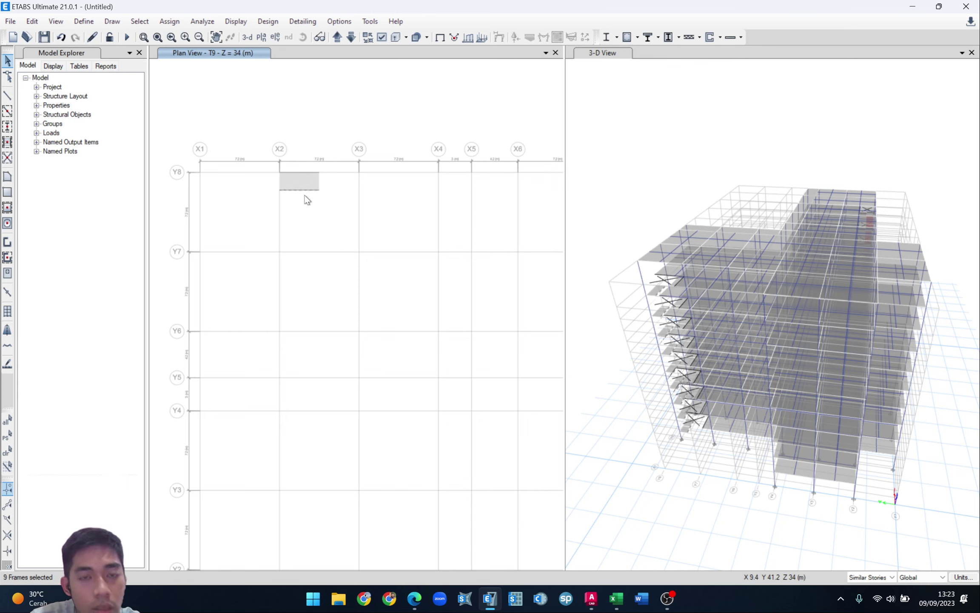
click(32, 21)
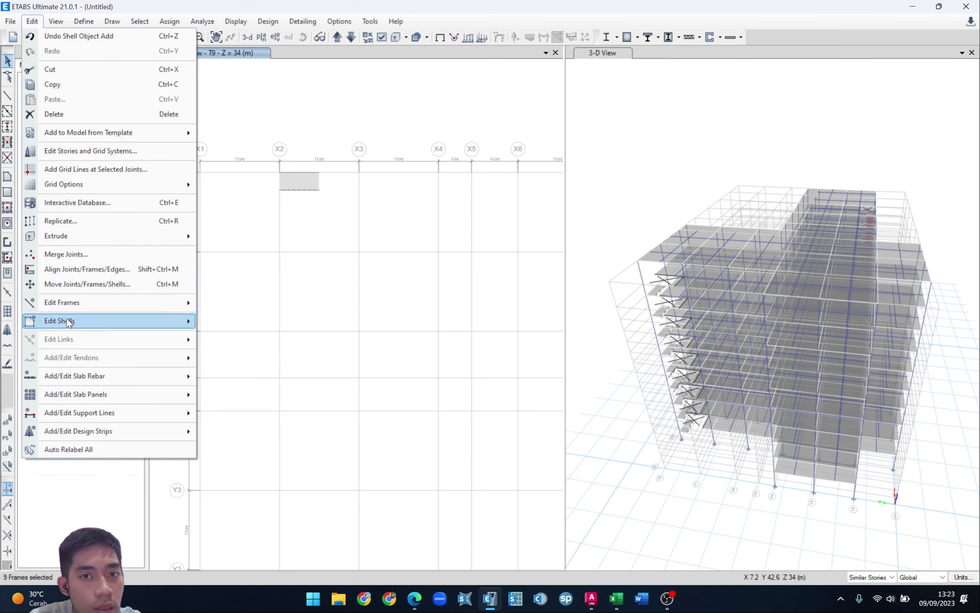
mouse_move(128, 302)
click(254, 315)
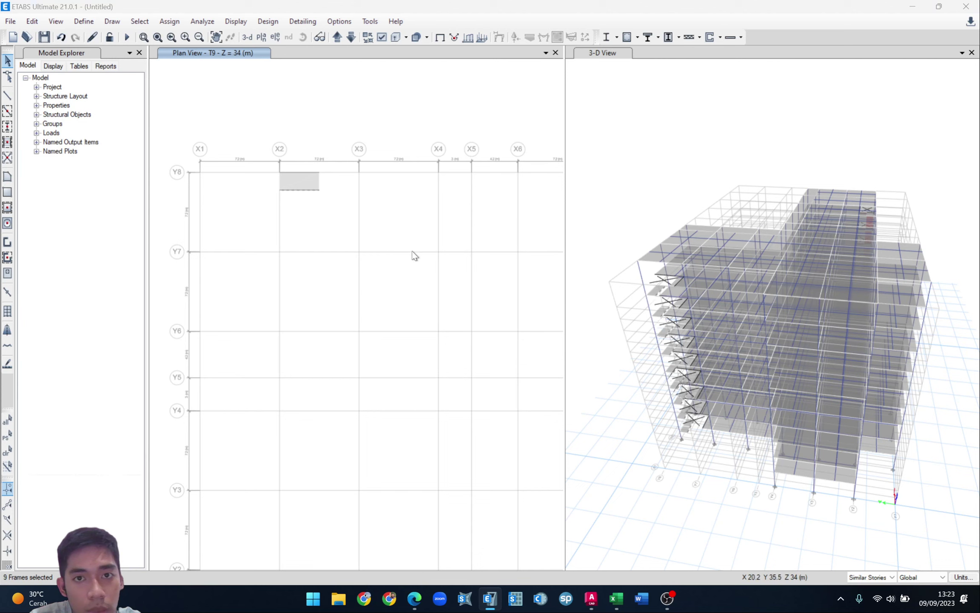
click(481, 281)
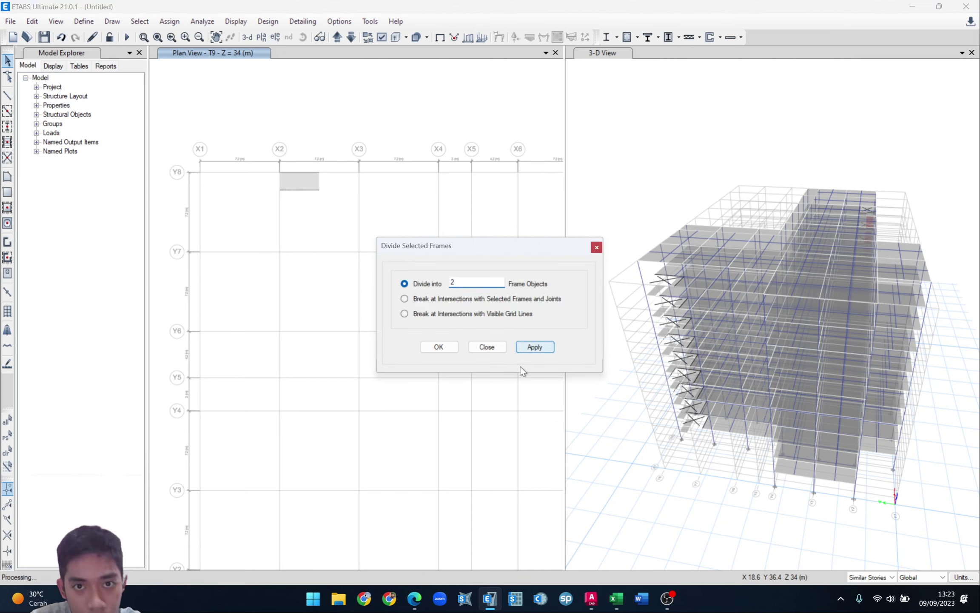
click(486, 347)
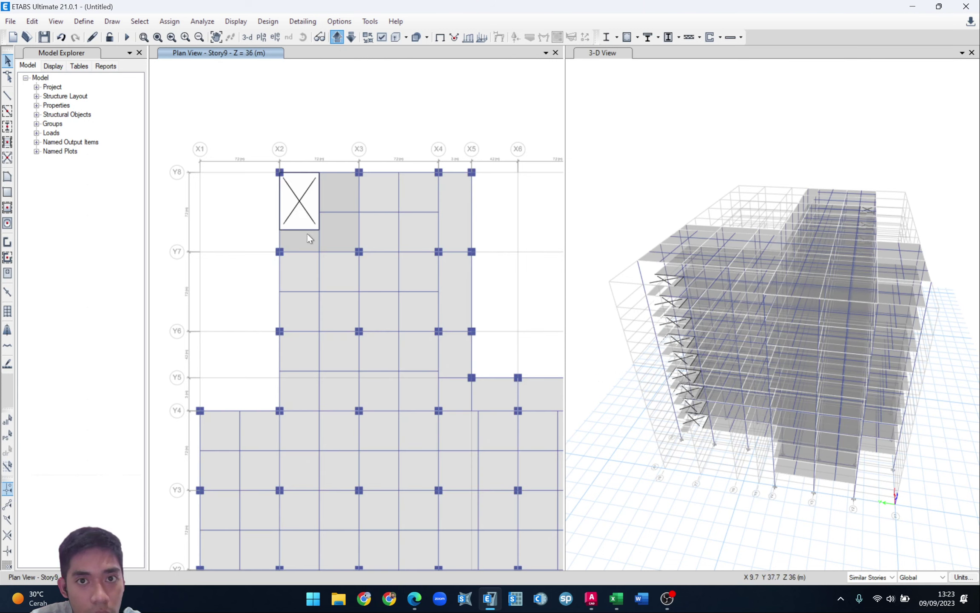
- Divide the frame along the stair opening's edge nearest Y7 on Story9 and Story8 into 2 frame objects
click(303, 229)
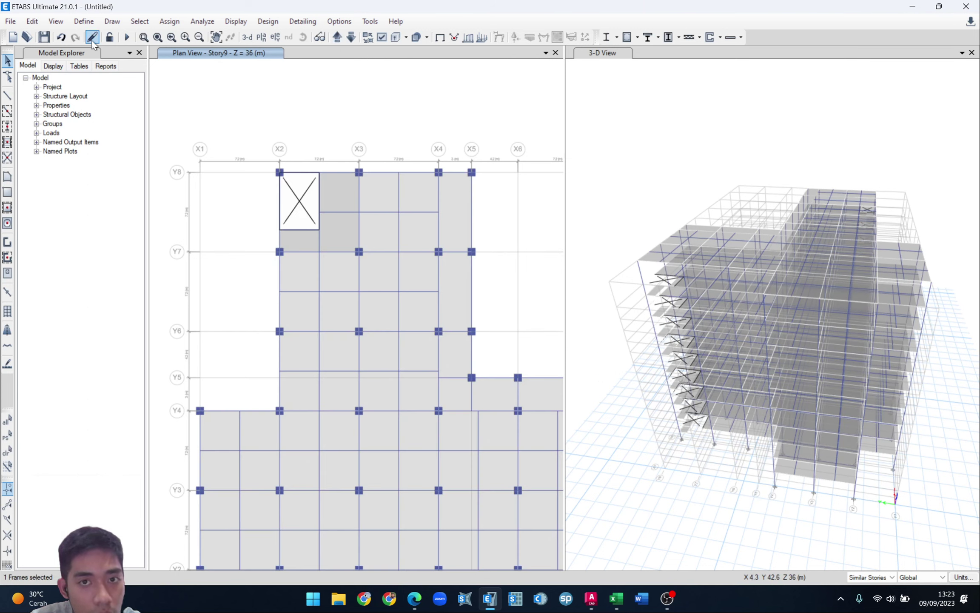
click(351, 37)
click(351, 37)
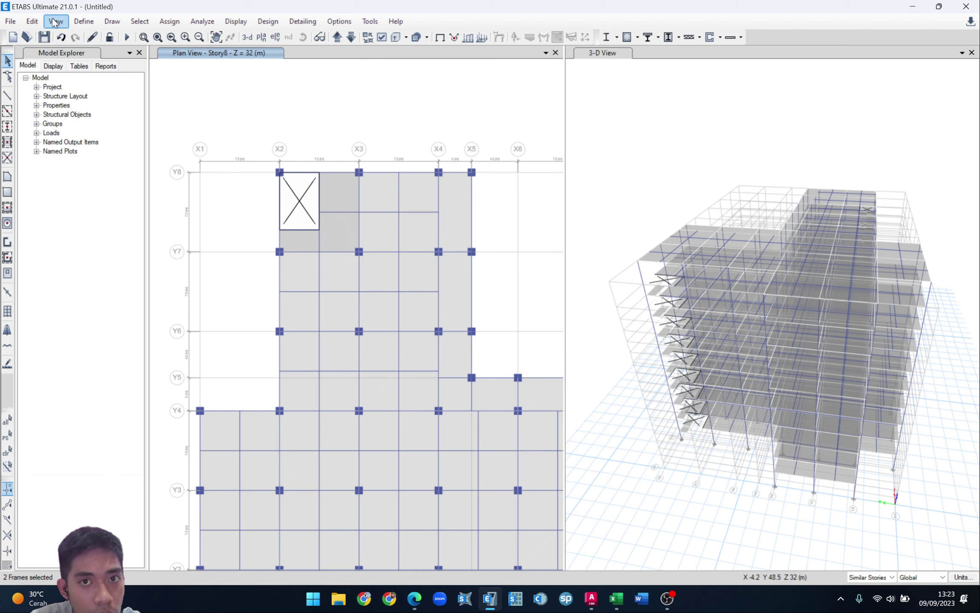
click(32, 21)
mouse_move(80, 305)
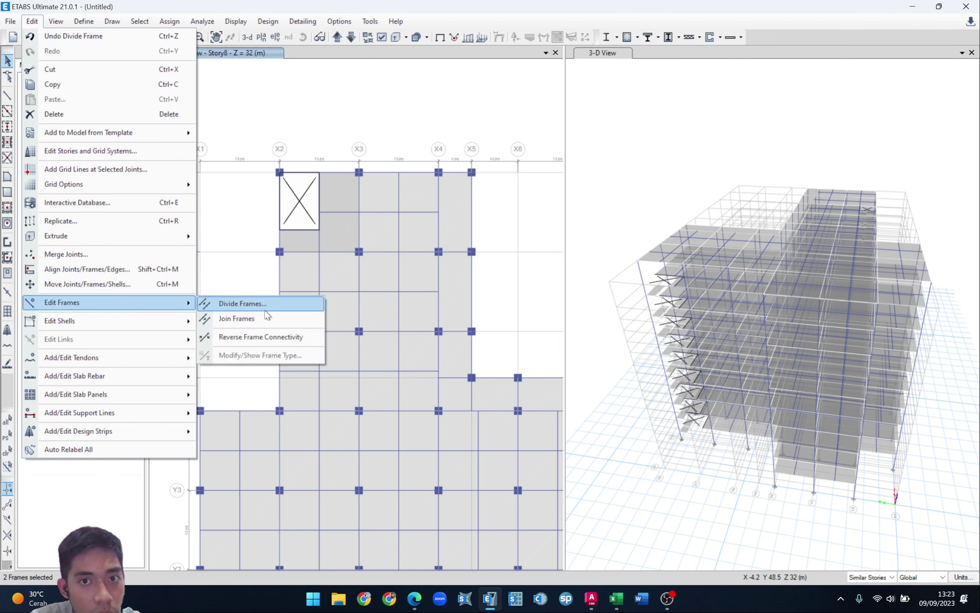
click(255, 303)
click(540, 347)
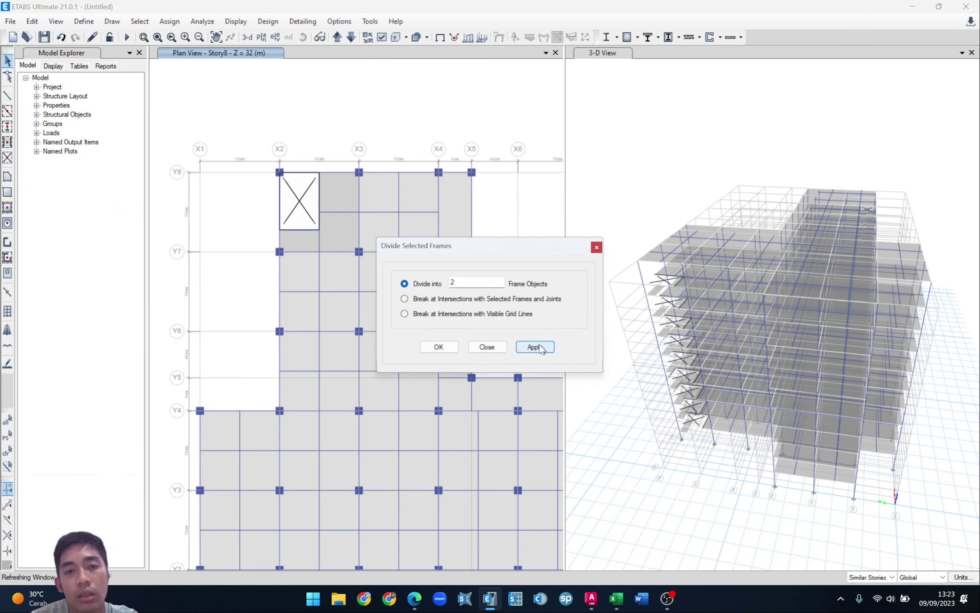
click(497, 349)
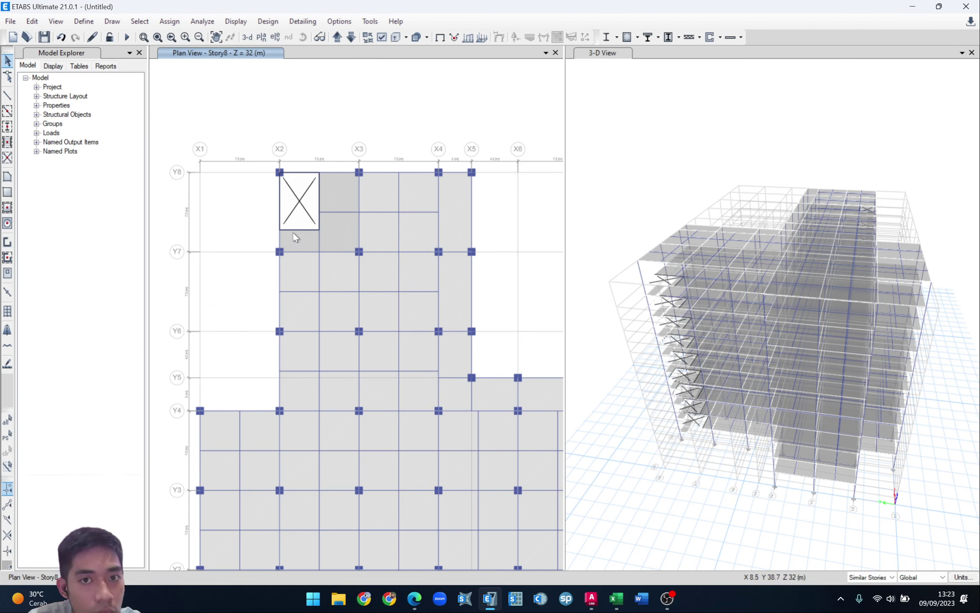
- Draw a sloped Pelat Tangga slab along grid X2 from the Story8 opening edge up to the T9 landing edge
click(7, 178)
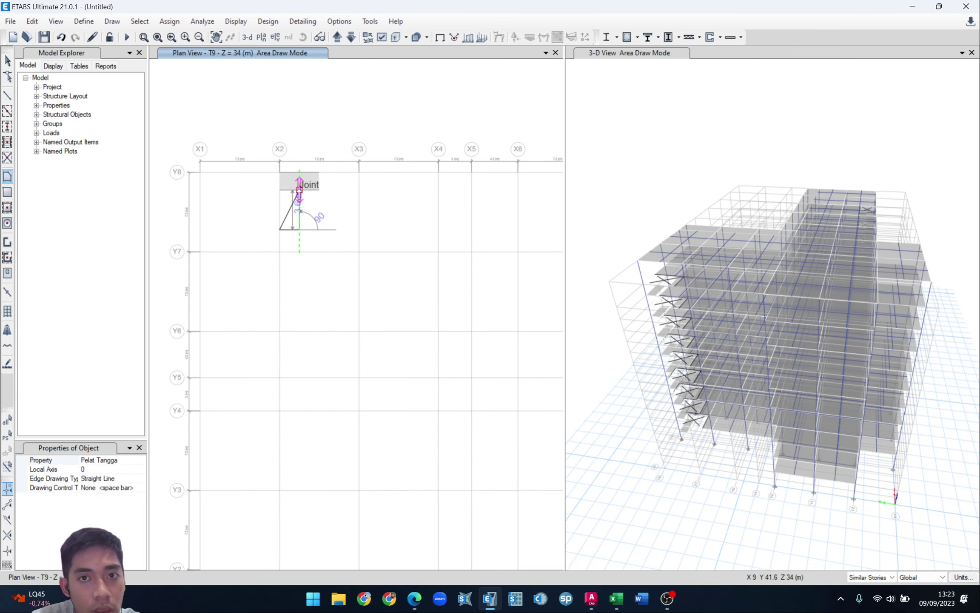
click(299, 189)
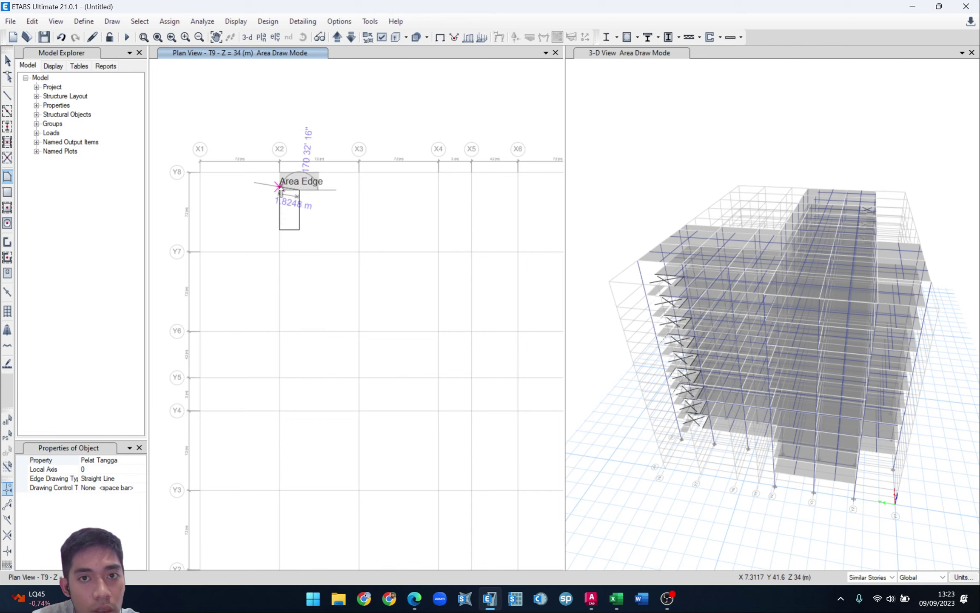
double_click(280, 190)
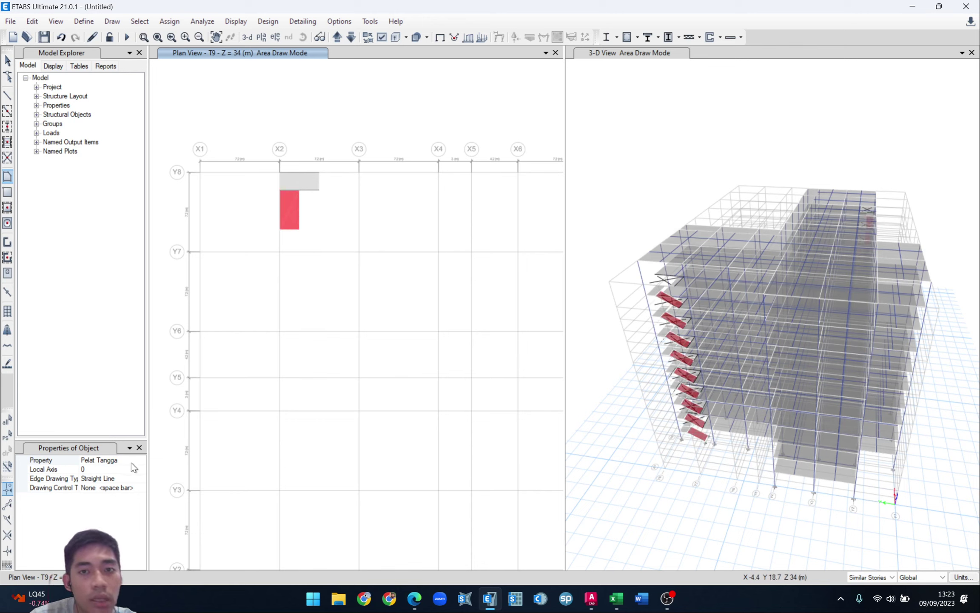
click(7, 61)
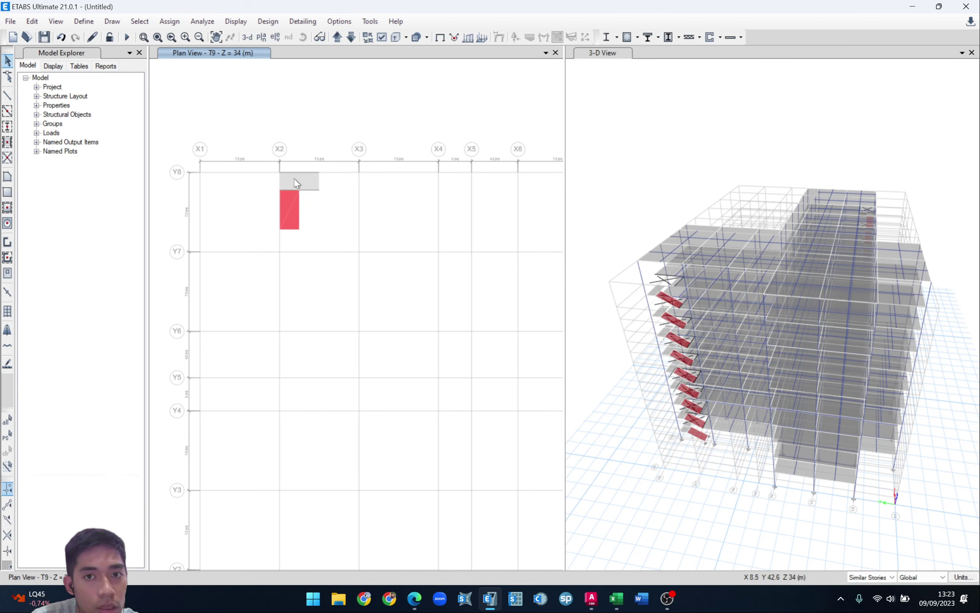
- Check the T9 landing slab's assignments and assign it the slab section Pelat Bordes
click(295, 179)
right_click(294, 179)
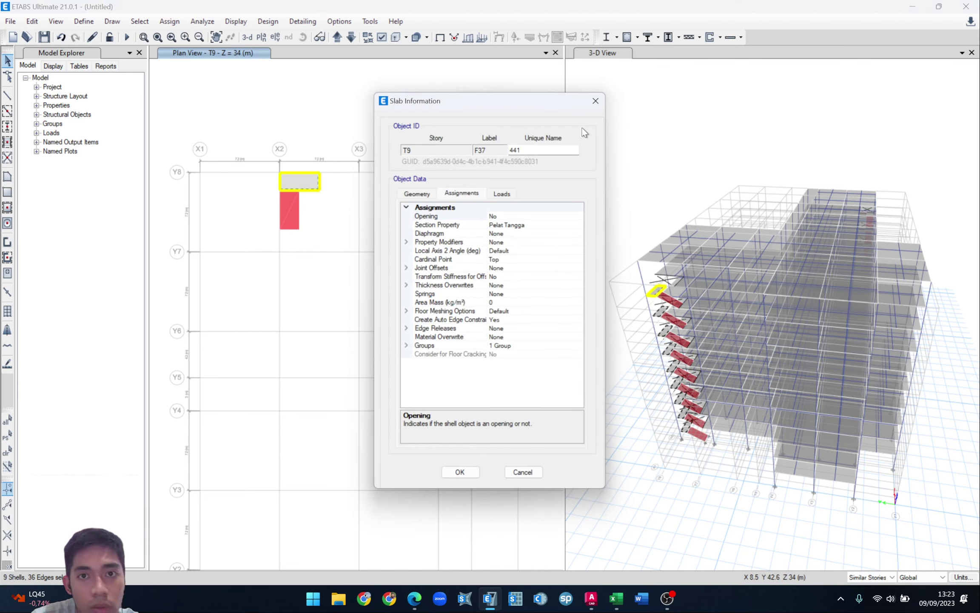
click(595, 101)
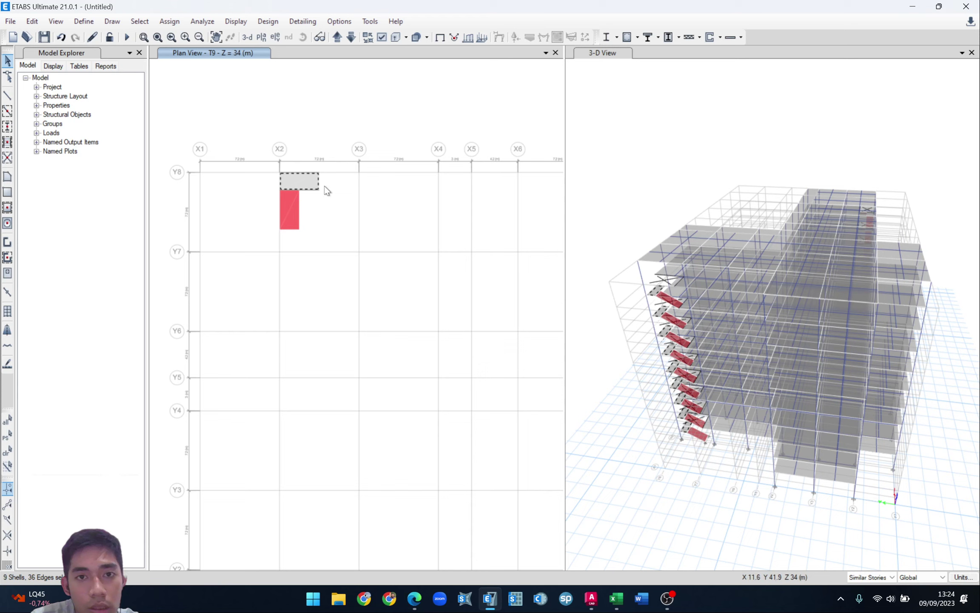
right_click(302, 184)
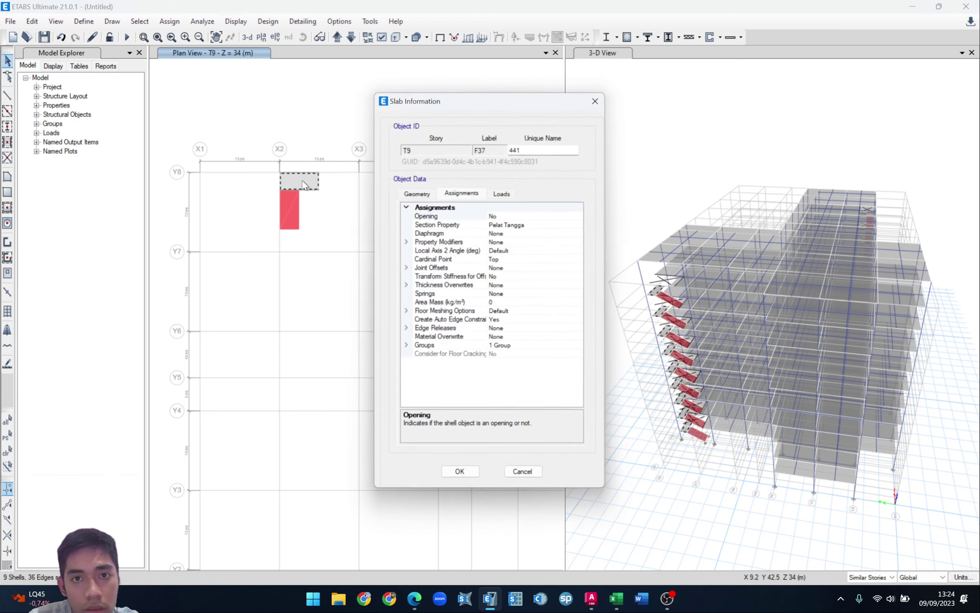
click(596, 101)
click(171, 21)
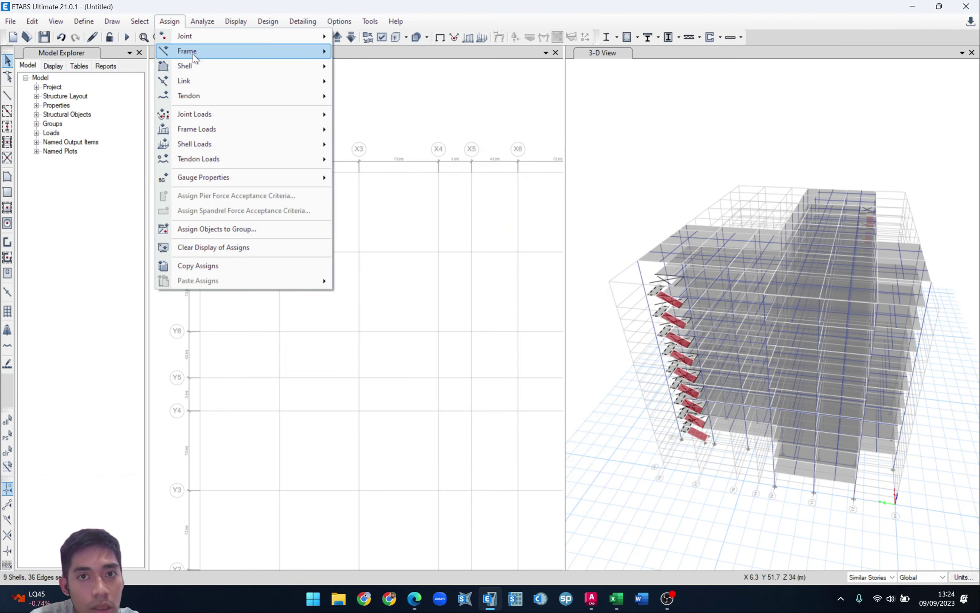
mouse_move(200, 65)
click(372, 68)
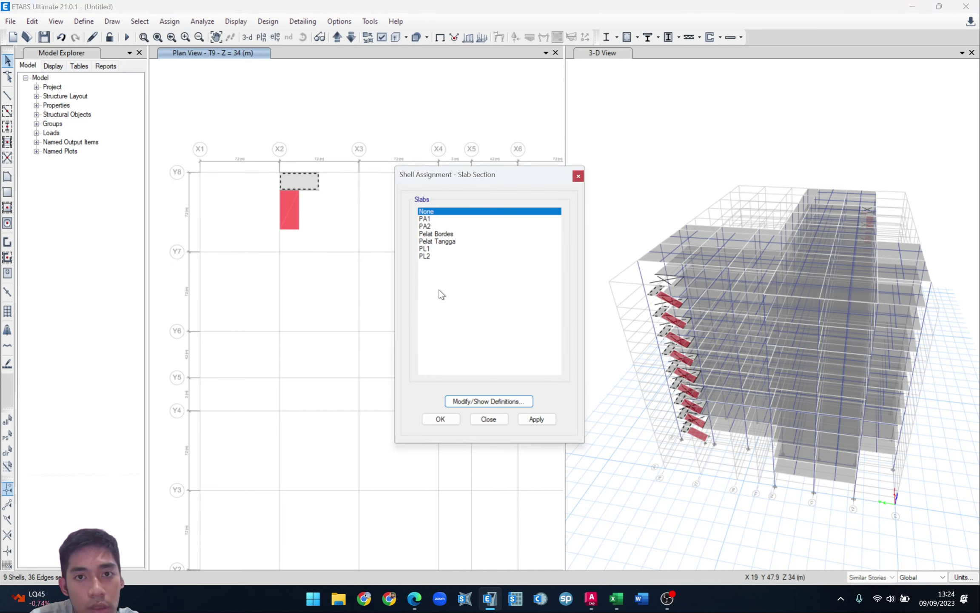
click(436, 233)
click(537, 419)
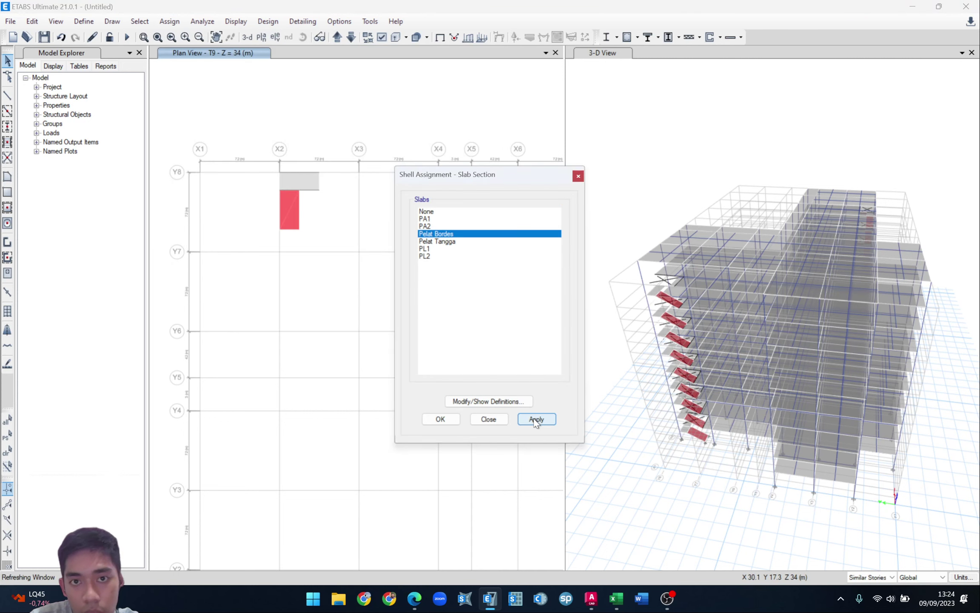
click(489, 419)
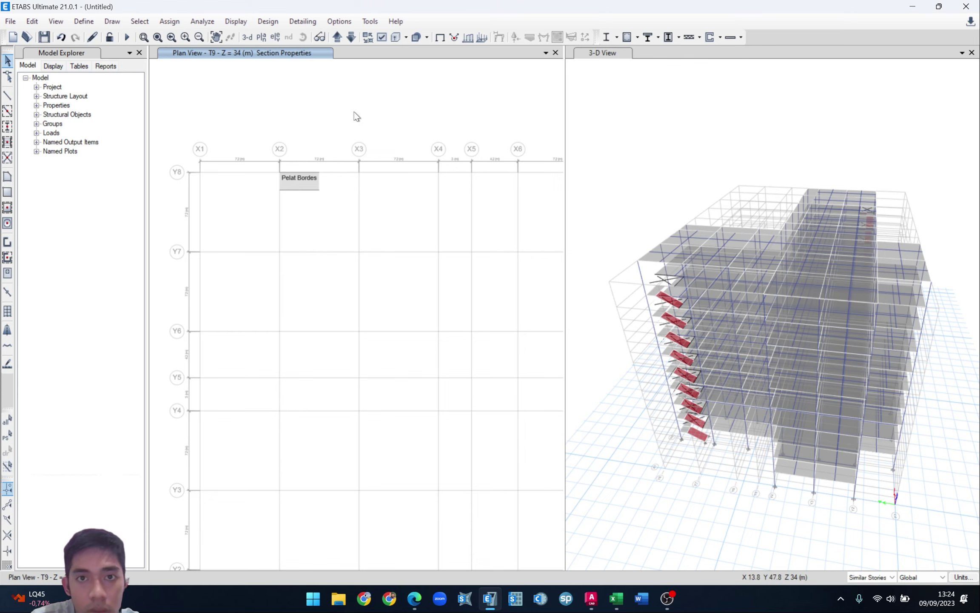
- Draw a sloped Pelat Tangga slab from the T9 landing's half farther from X2 up to the Story9 opening edge
click(351, 37)
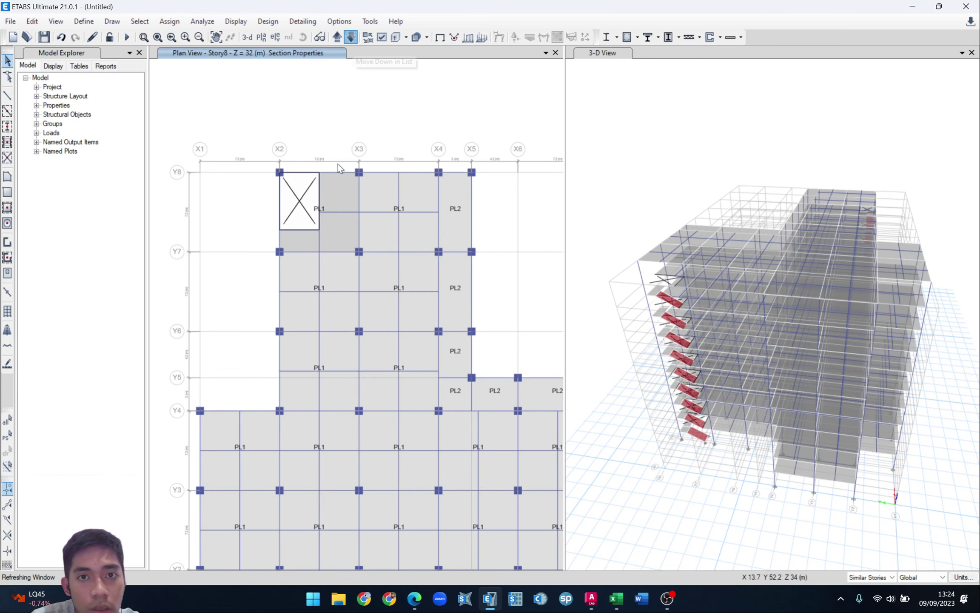
click(339, 34)
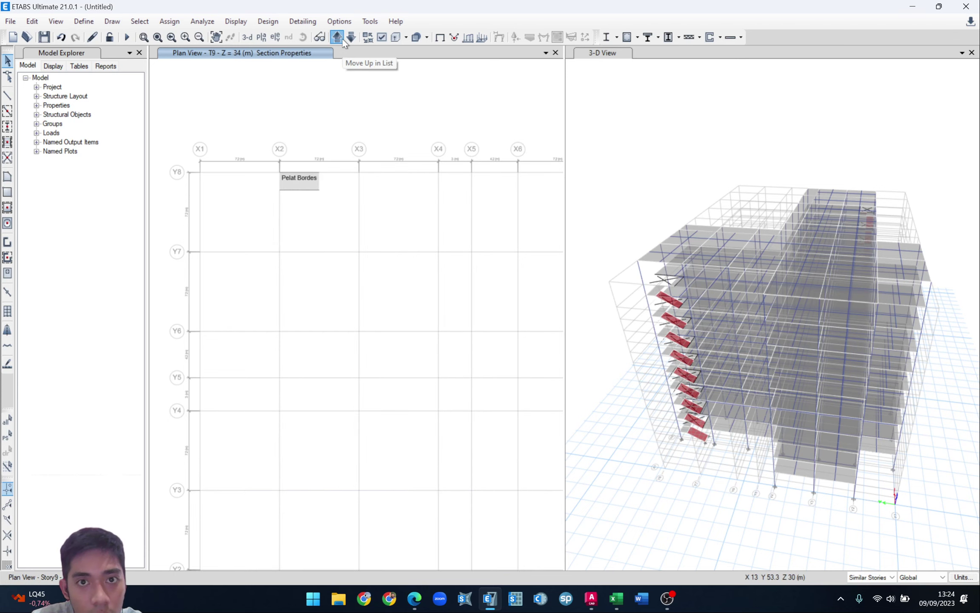
click(342, 37)
click(353, 38)
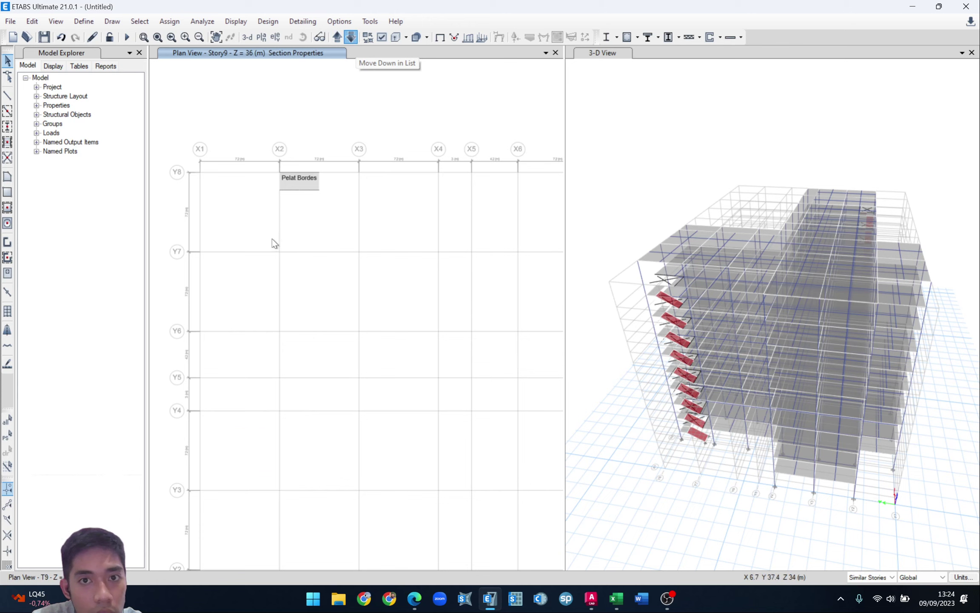
click(7, 177)
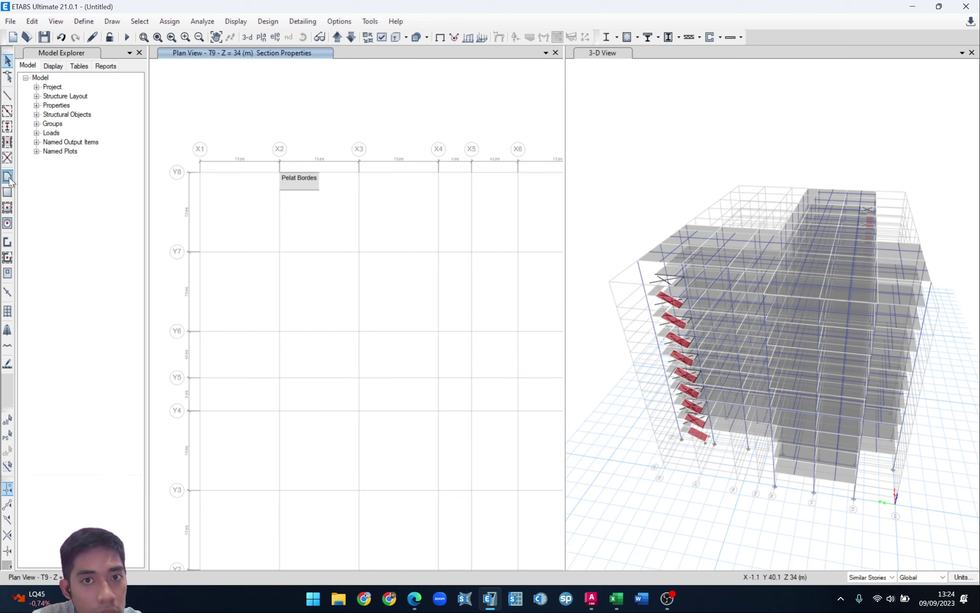
click(300, 190)
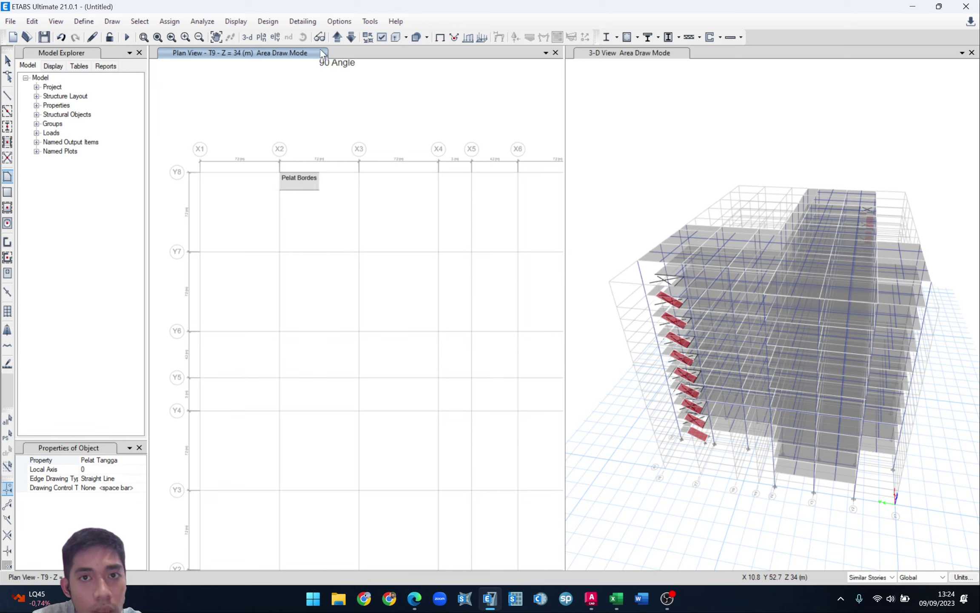
click(340, 37)
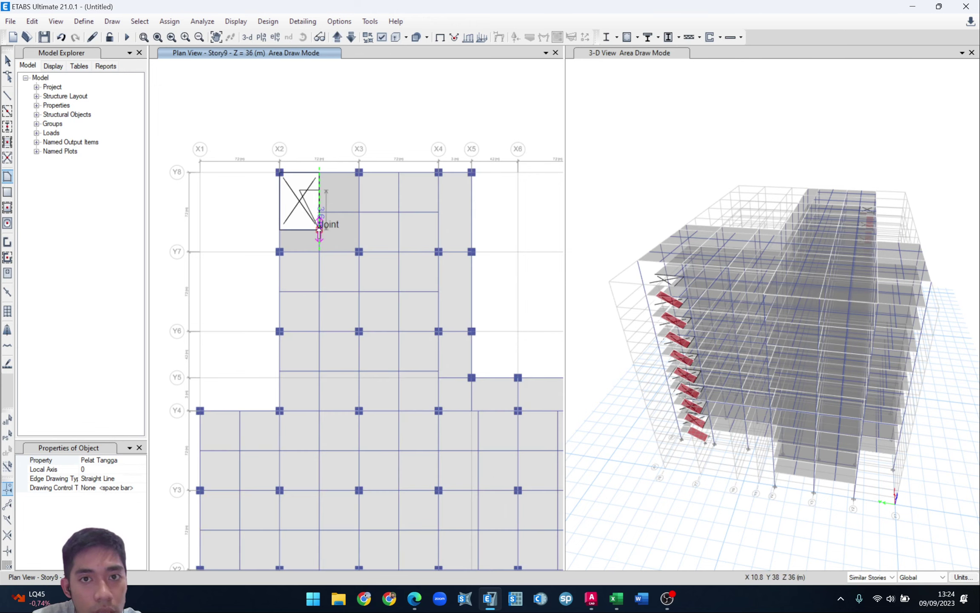
click(320, 229)
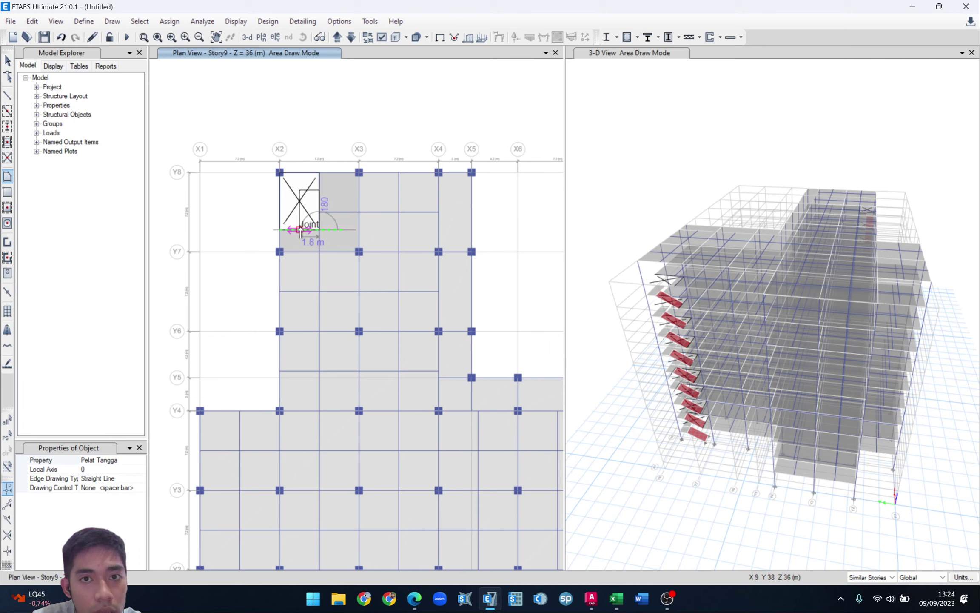
double_click(300, 230)
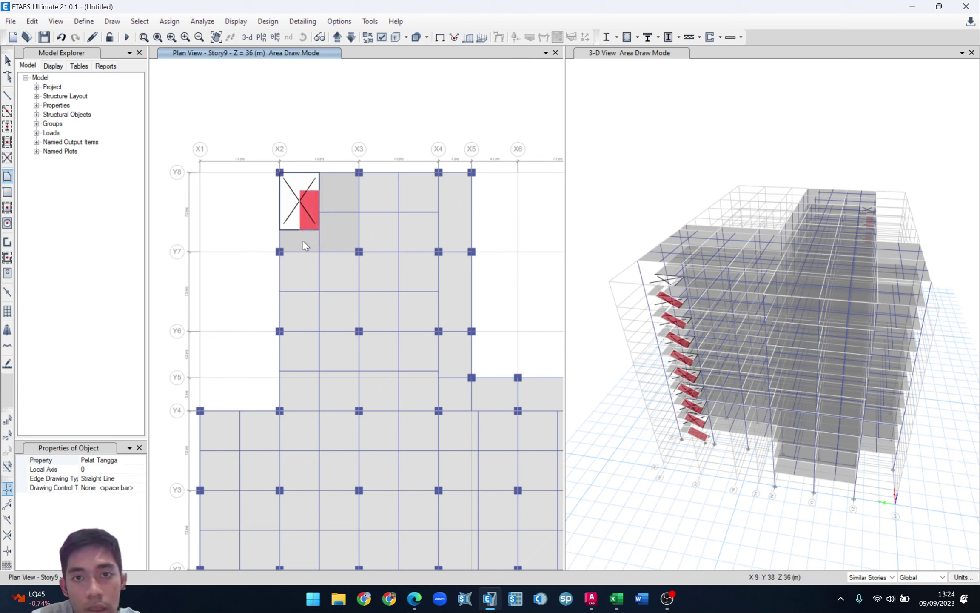
click(8, 61)
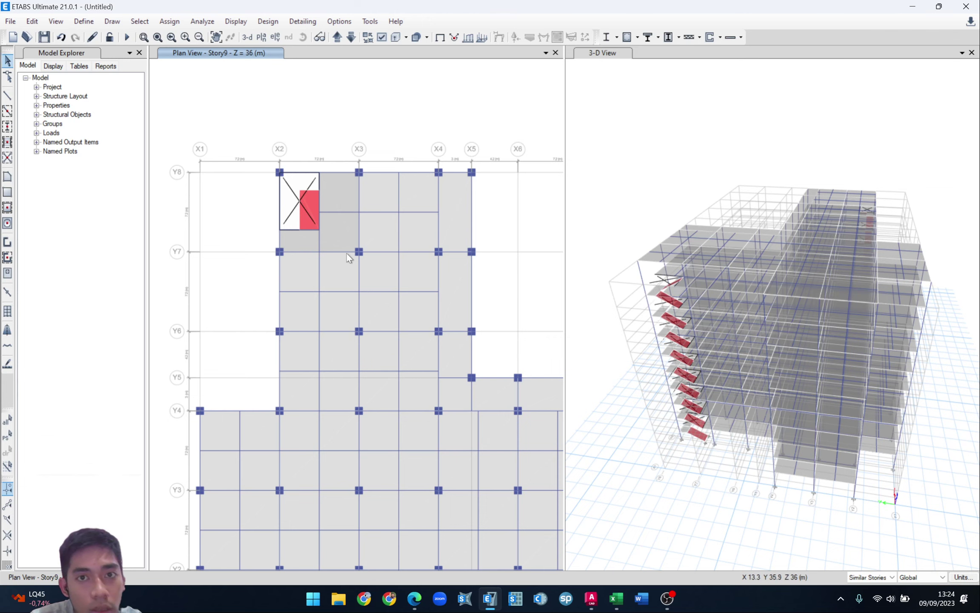
- Select all Pelat Tangga slabs by slab property and show only those objects in the 3-D view
click(312, 200)
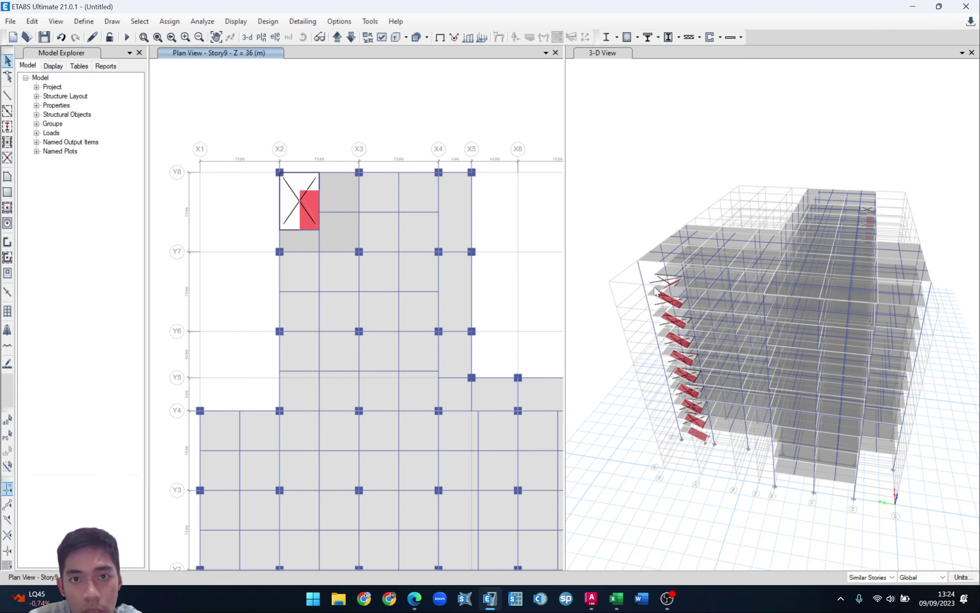
scroll(671, 287, up, 4)
shift+middle_drag(671, 287, 704, 310)
scroll(746, 347, up, 2)
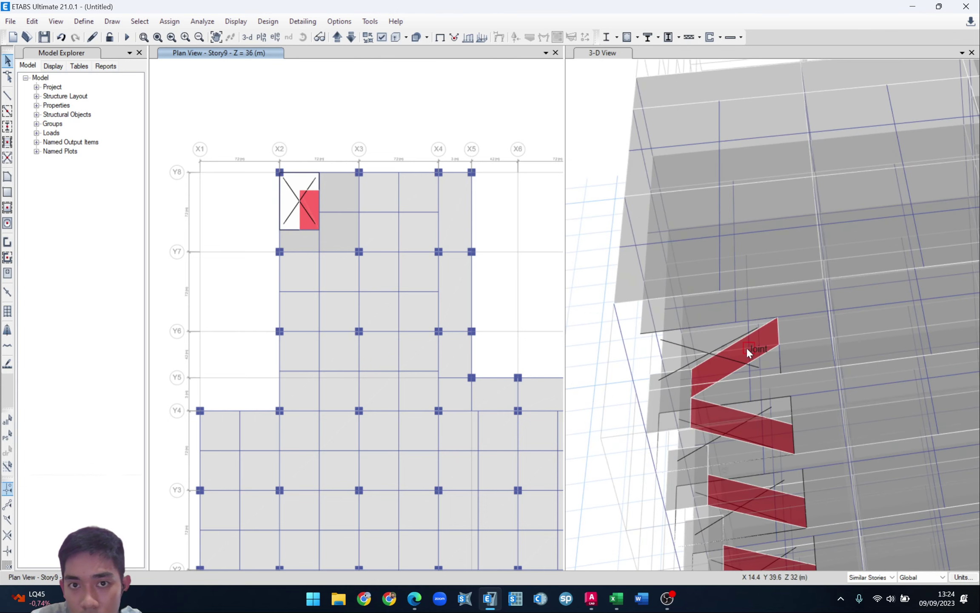
click(750, 347)
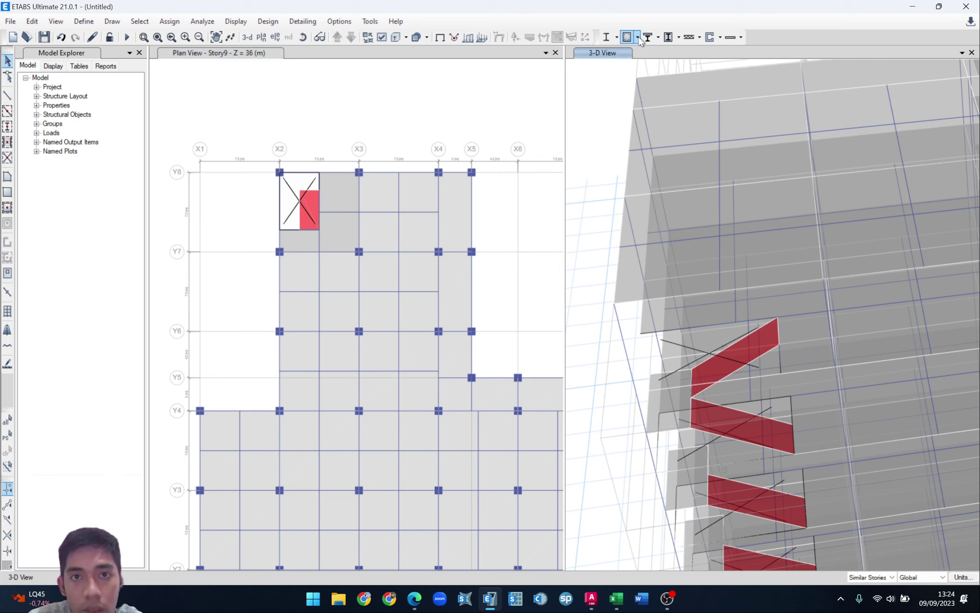
click(148, 20)
mouse_move(161, 37)
mouse_move(305, 140)
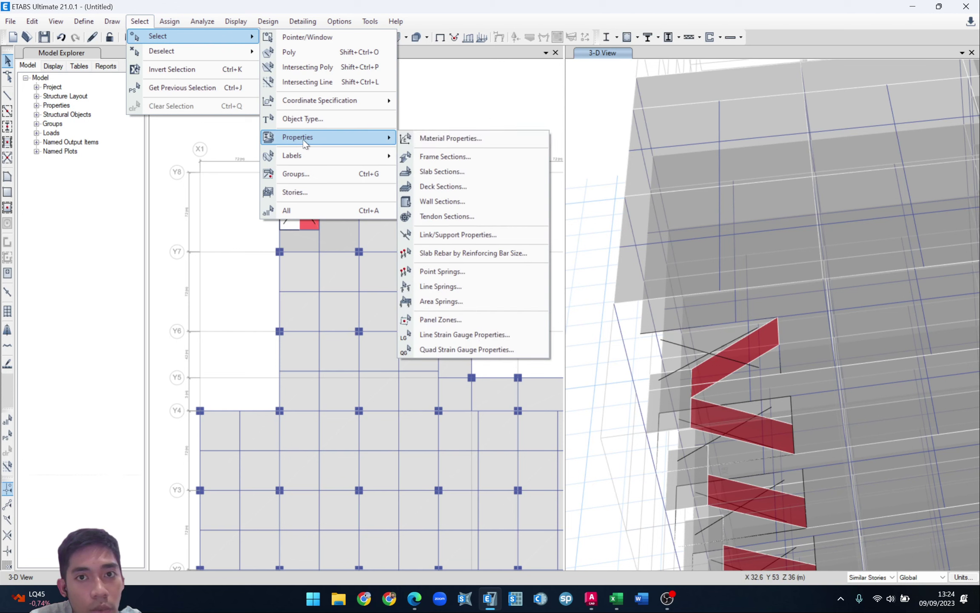
click(443, 171)
click(449, 236)
click(449, 242)
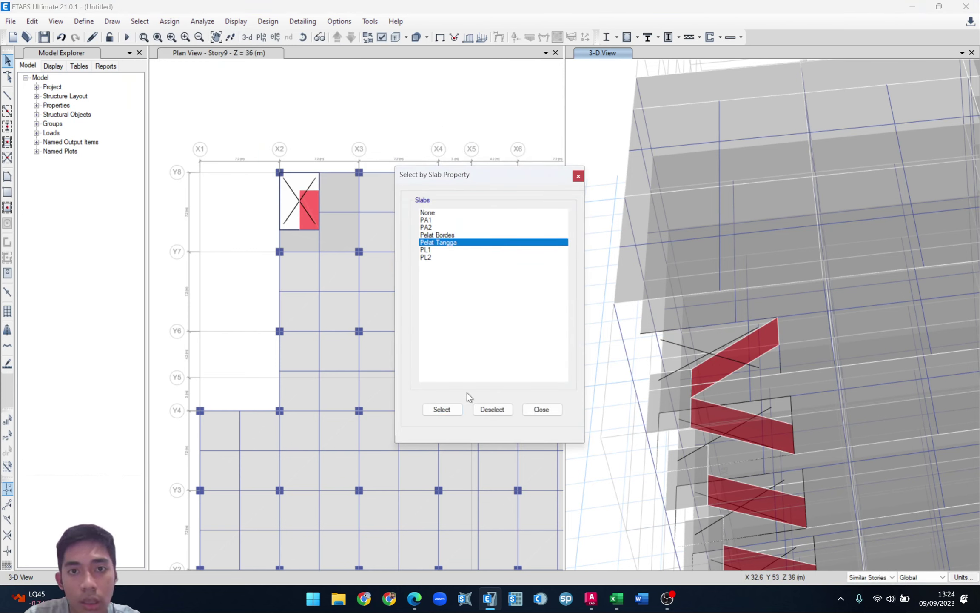
click(442, 410)
click(540, 409)
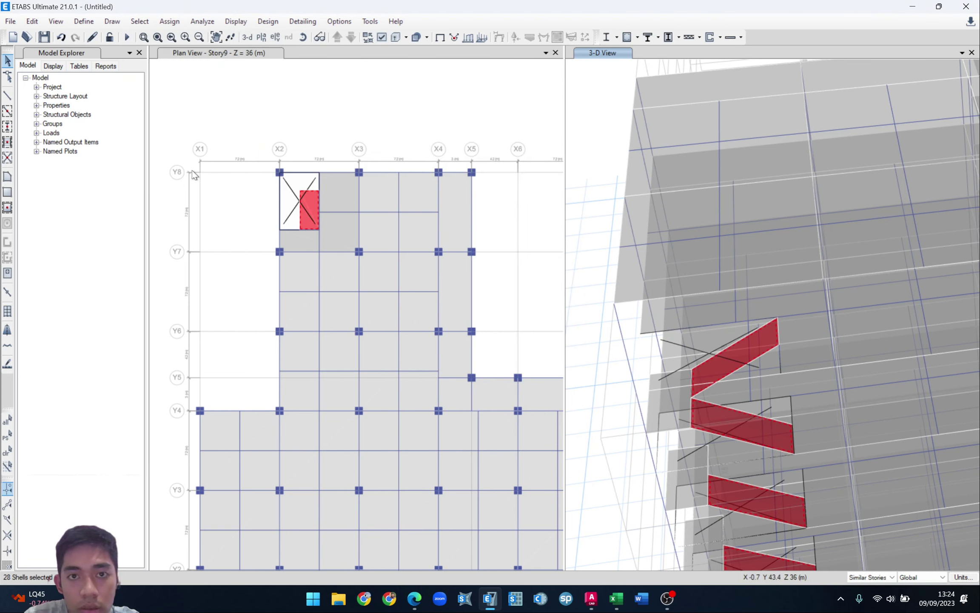
click(56, 21)
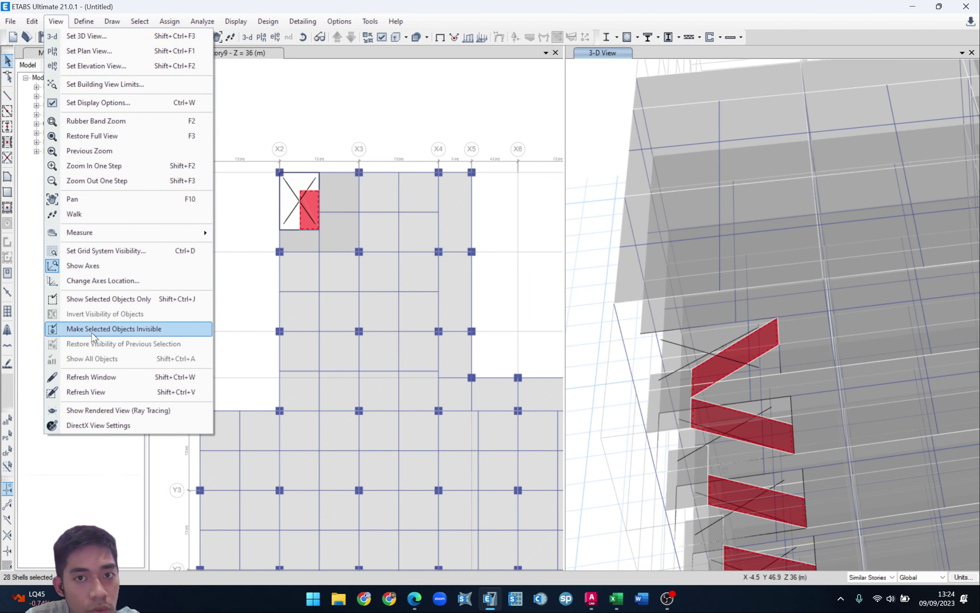
click(100, 298)
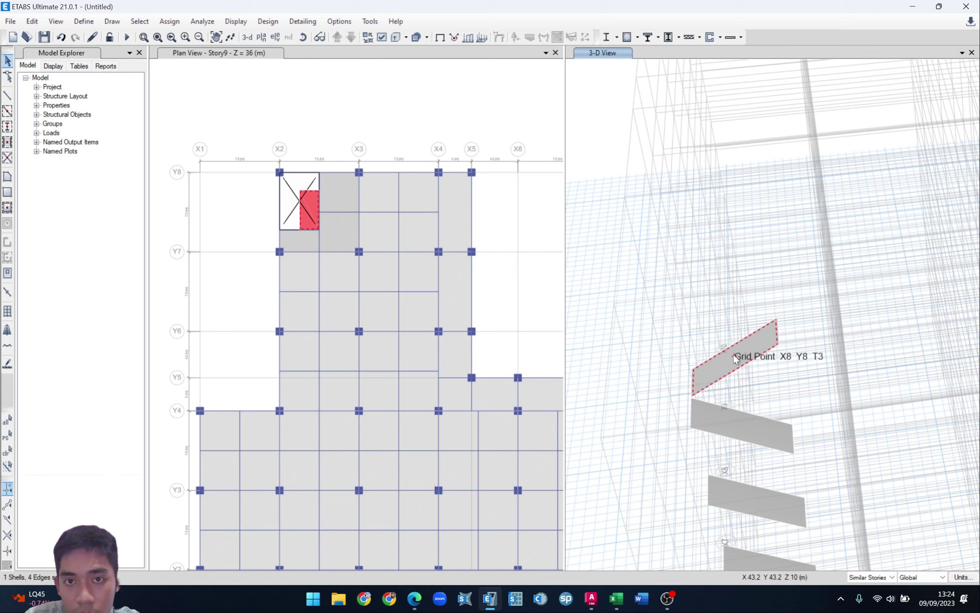
- Replicate the uppermost sloped flight arriving at Story9 onto Story8, Story7, Story6, Story5, Story4, Story3, Story2 and Story1
key(ctrl+r)
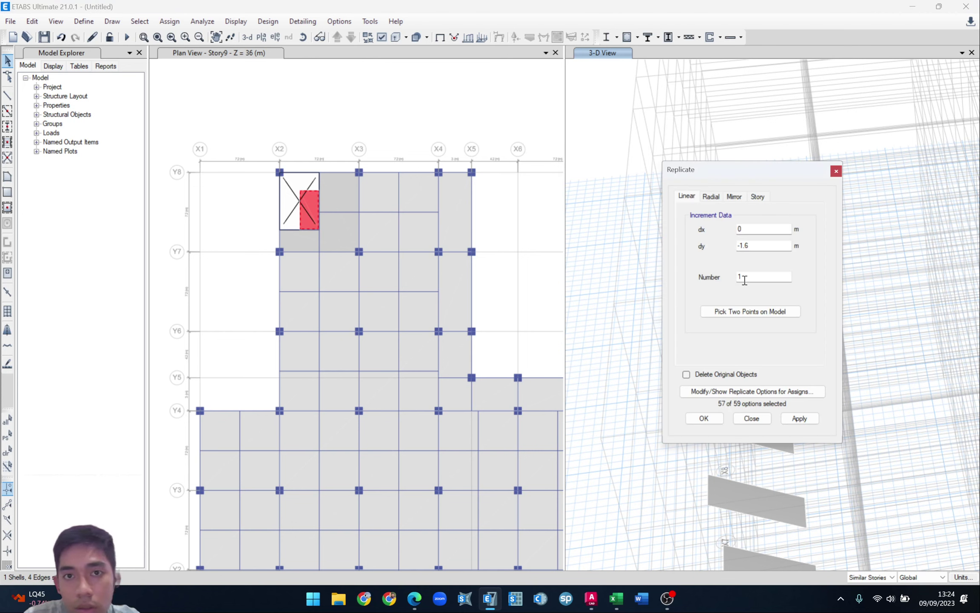
click(758, 196)
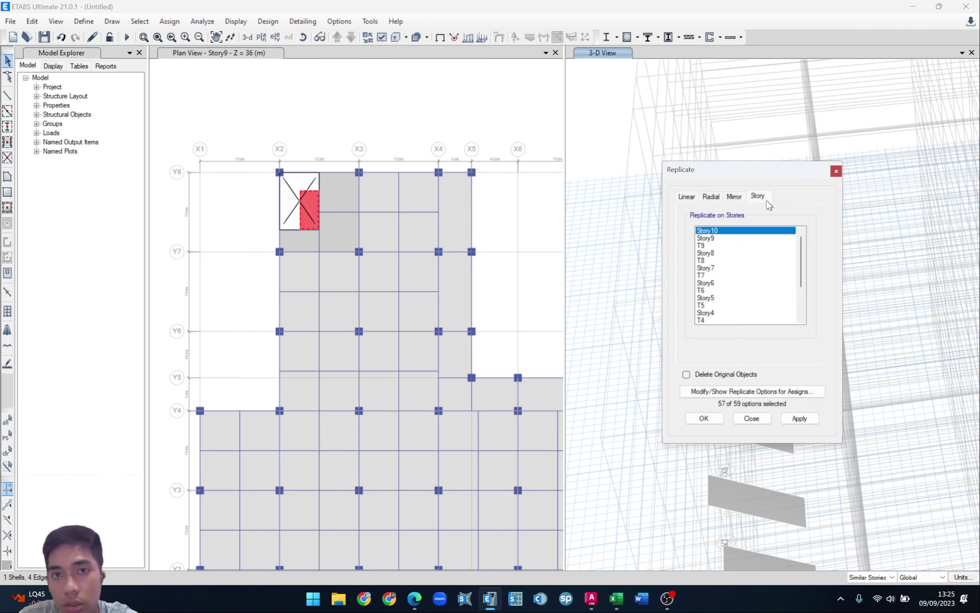
click(719, 254)
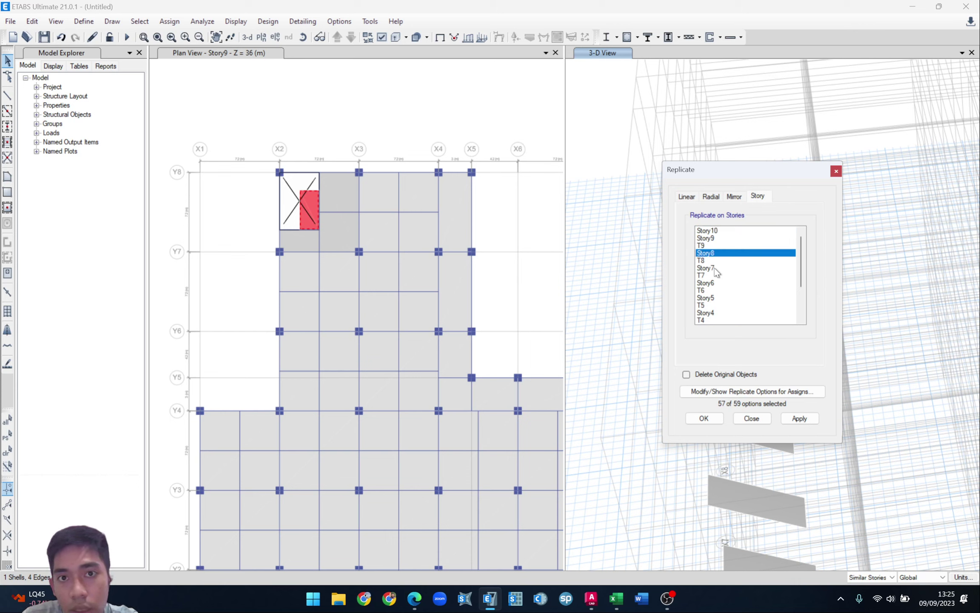
ctrl+click(714, 268)
ctrl+click(713, 283)
ctrl+click(713, 304)
ctrl+click(713, 297)
ctrl+click(715, 305)
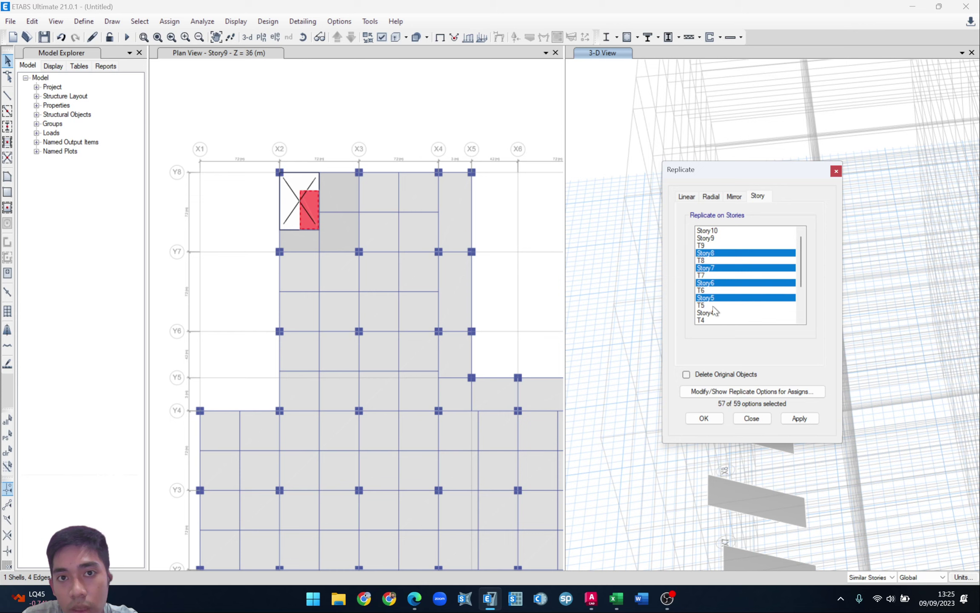
ctrl+click(717, 313)
scroll(728, 303, down, 3)
ctrl+click(711, 276)
ctrl+click(715, 291)
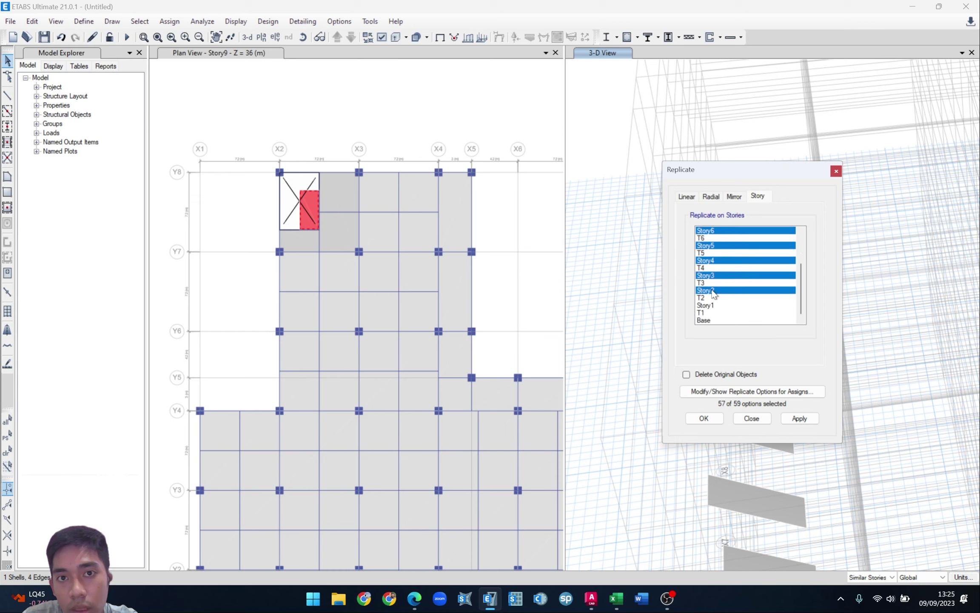
ctrl+click(719, 305)
click(795, 426)
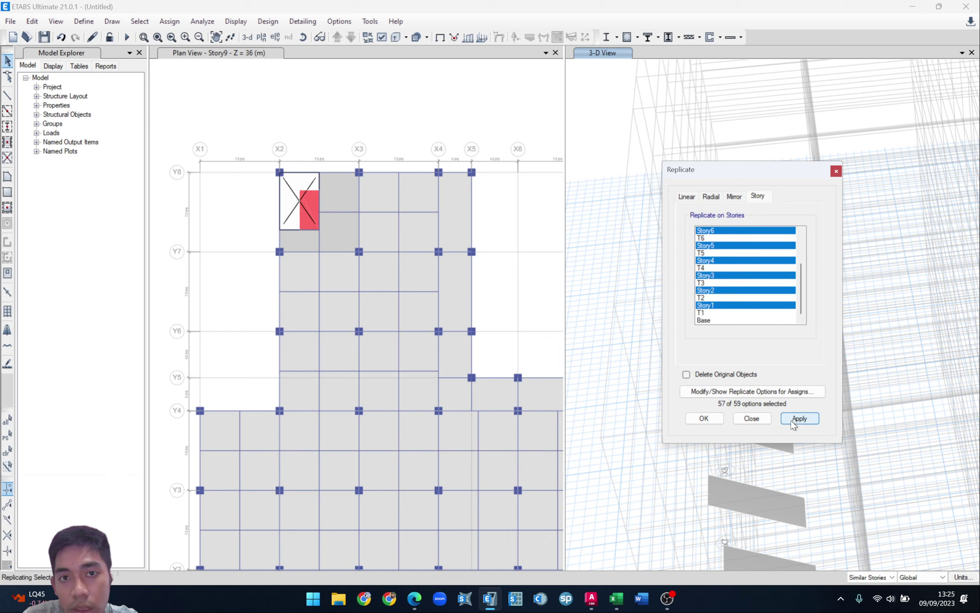
click(751, 418)
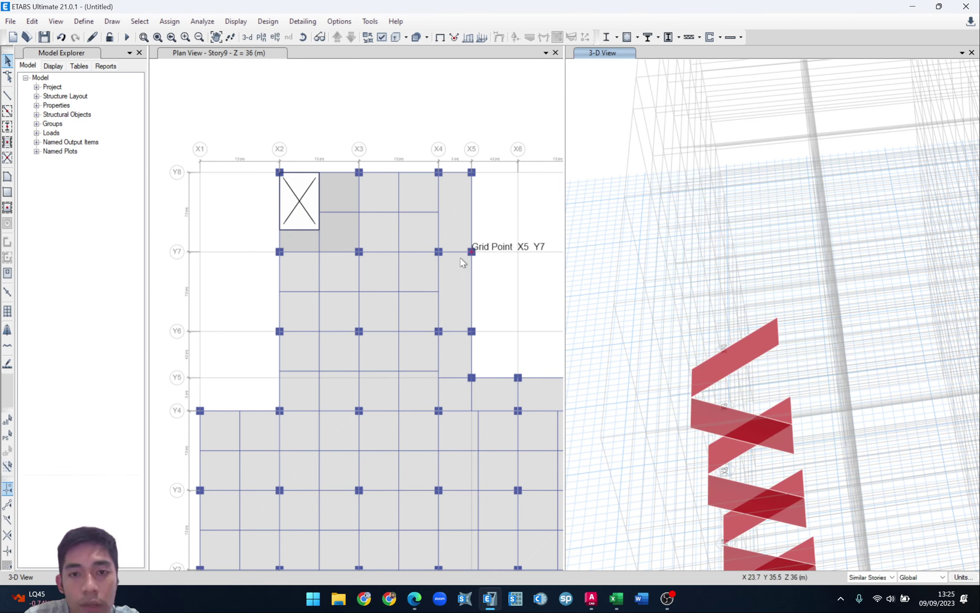
- Delete the frames along the two long edges of the T9 landing slab and on its similar stories
click(296, 145)
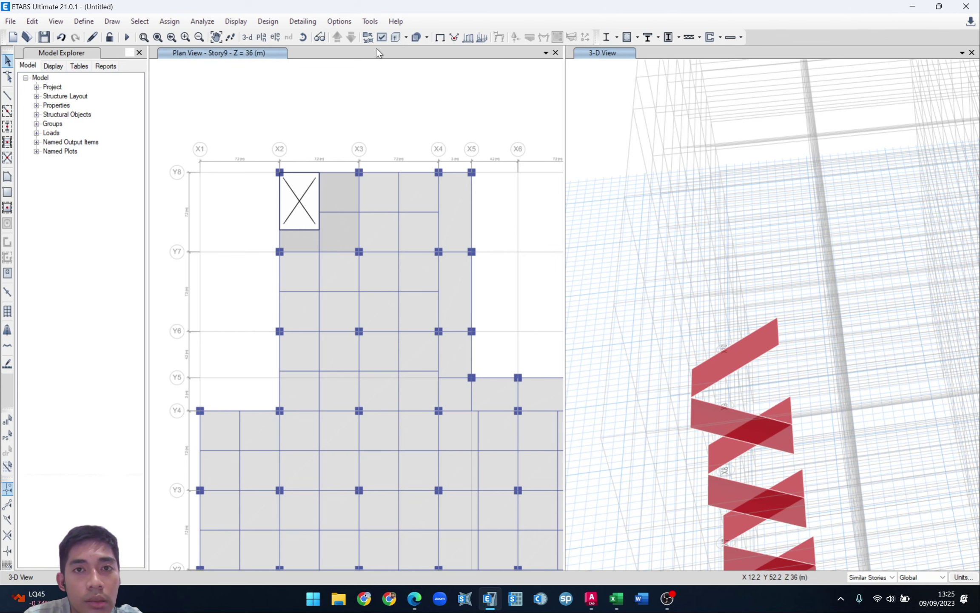
click(349, 38)
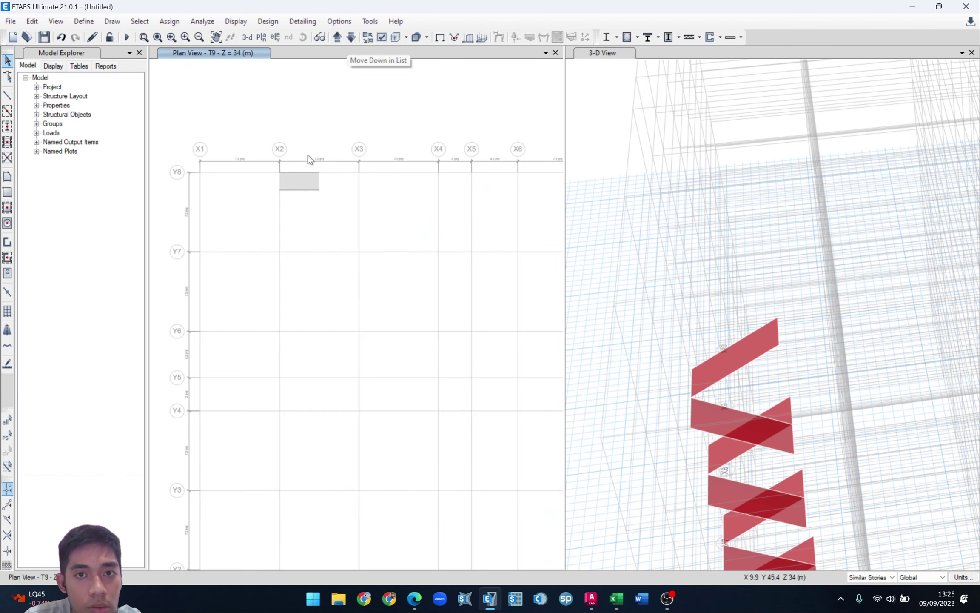
click(289, 171)
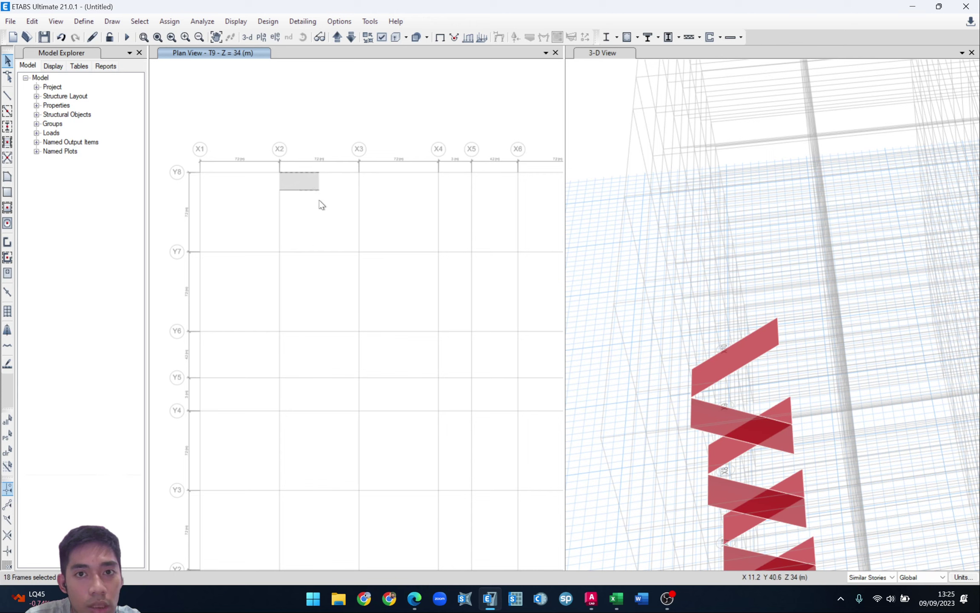
click(285, 190)
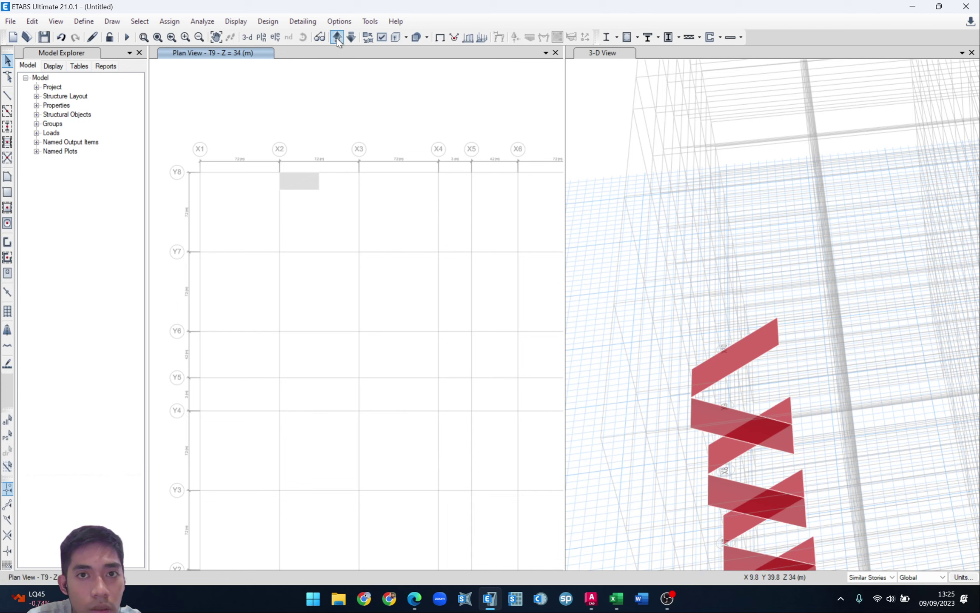
- Join the divided frame halves along the stair opening's edge nearest Y7 on Story9 and Story8
click(337, 37)
click(311, 230)
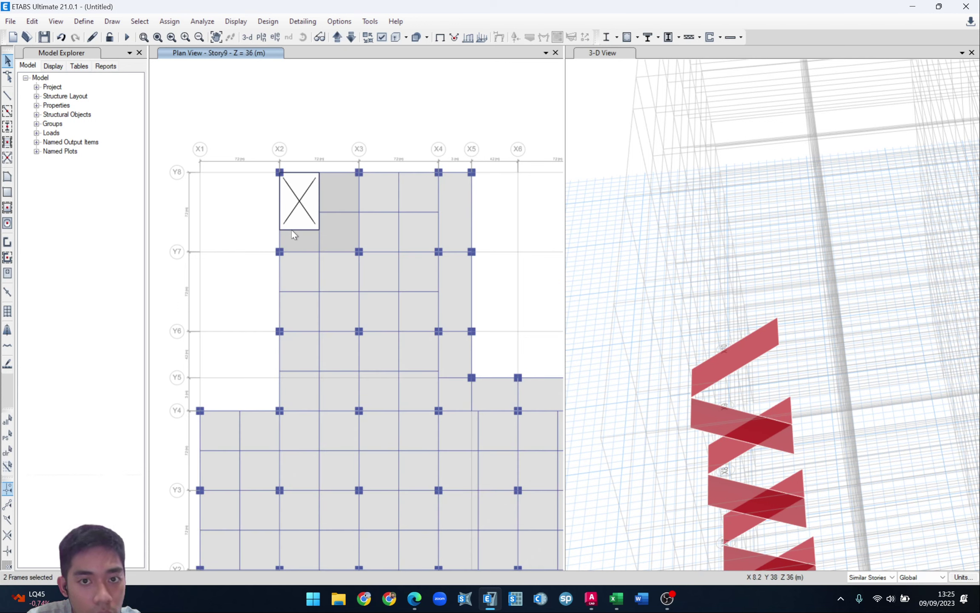
click(351, 37)
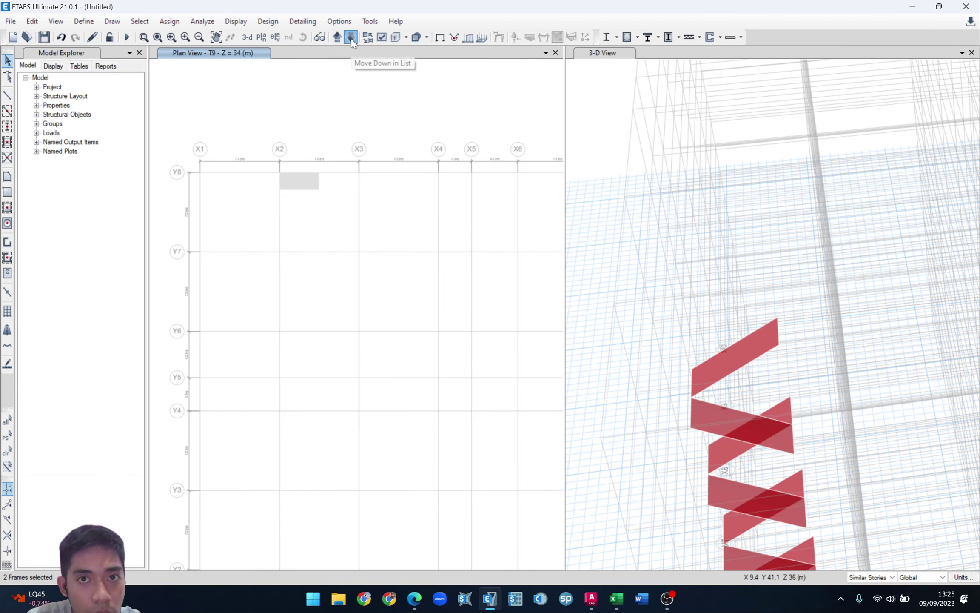
click(313, 230)
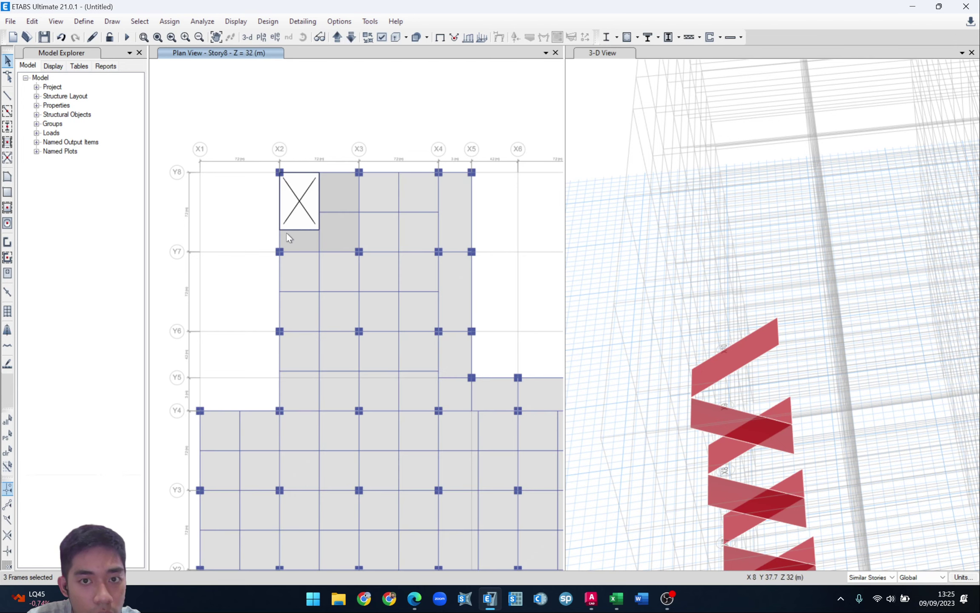
click(32, 22)
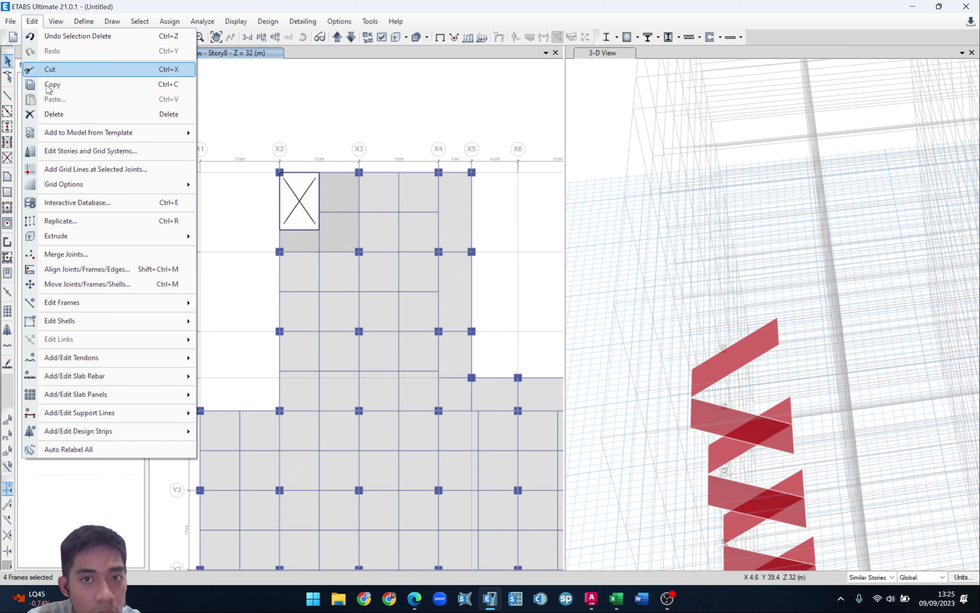
mouse_move(180, 308)
click(221, 319)
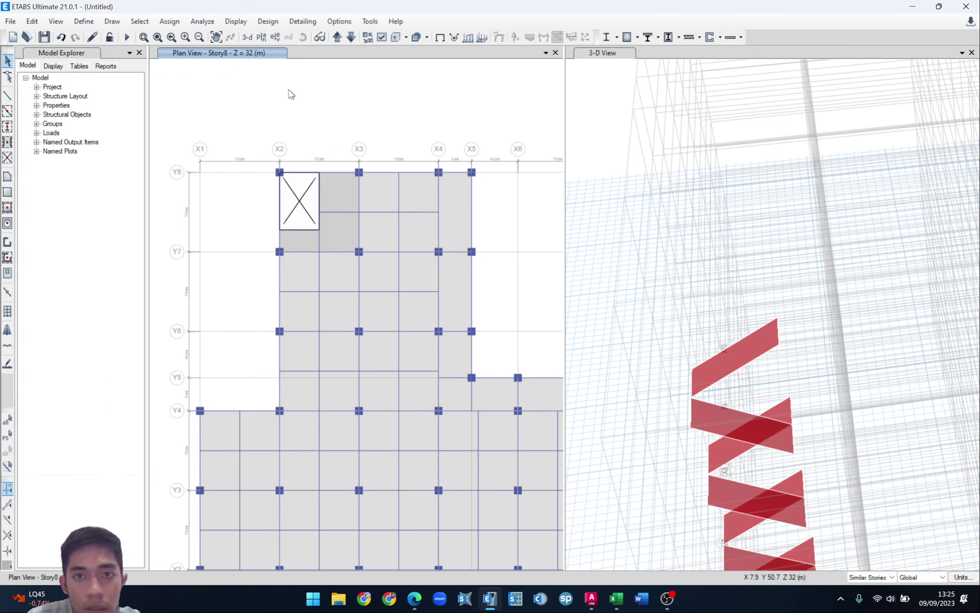
- Draw a BB beam along grid Y8 from X2 to X3 on T9 and its similar landing stories
click(350, 38)
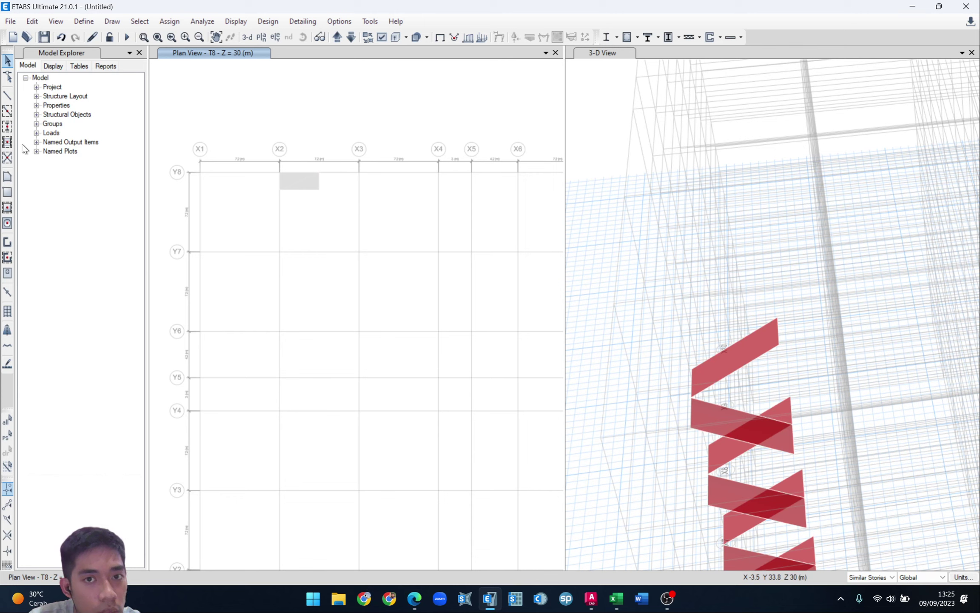
click(8, 97)
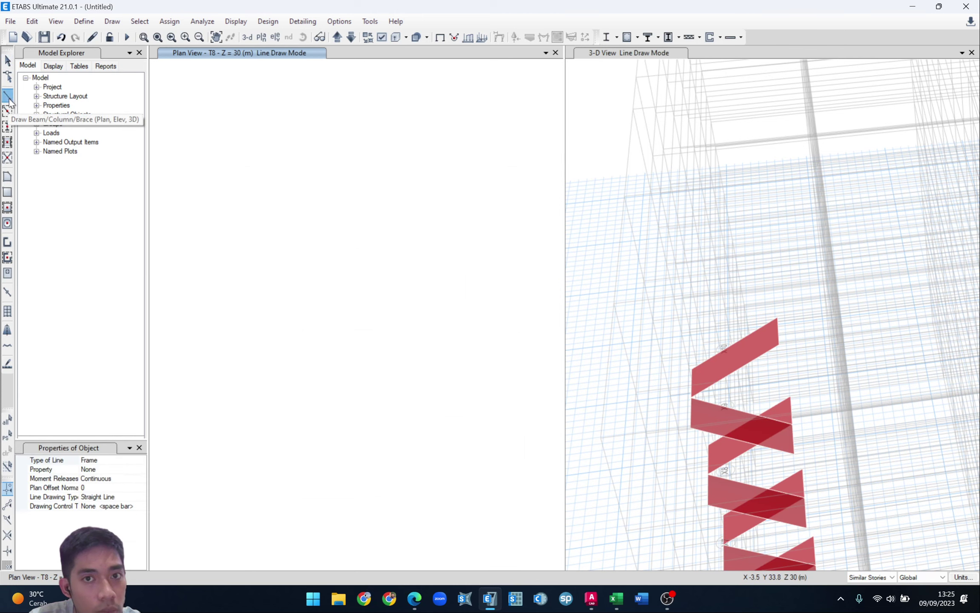
click(140, 469)
click(141, 469)
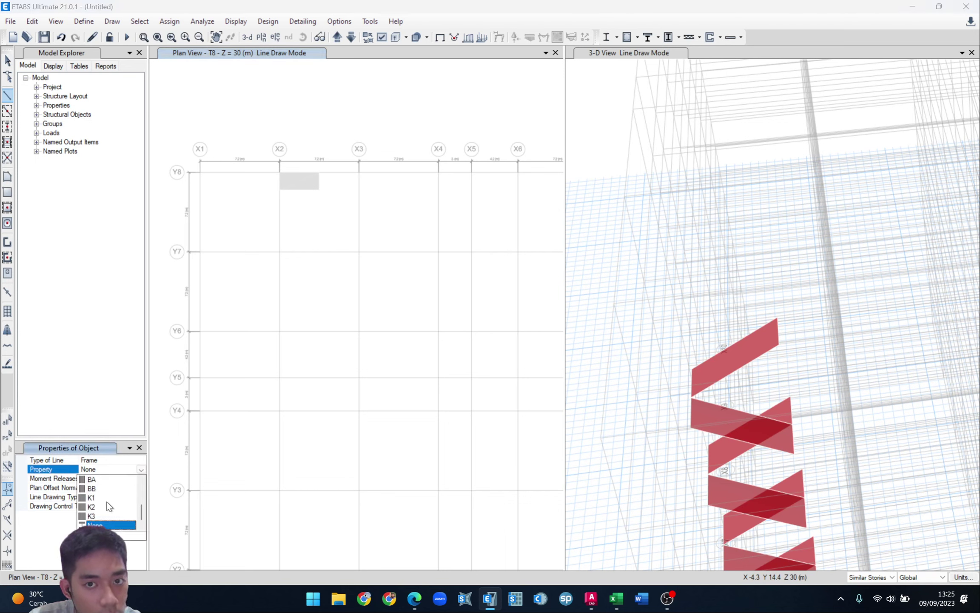
click(91, 488)
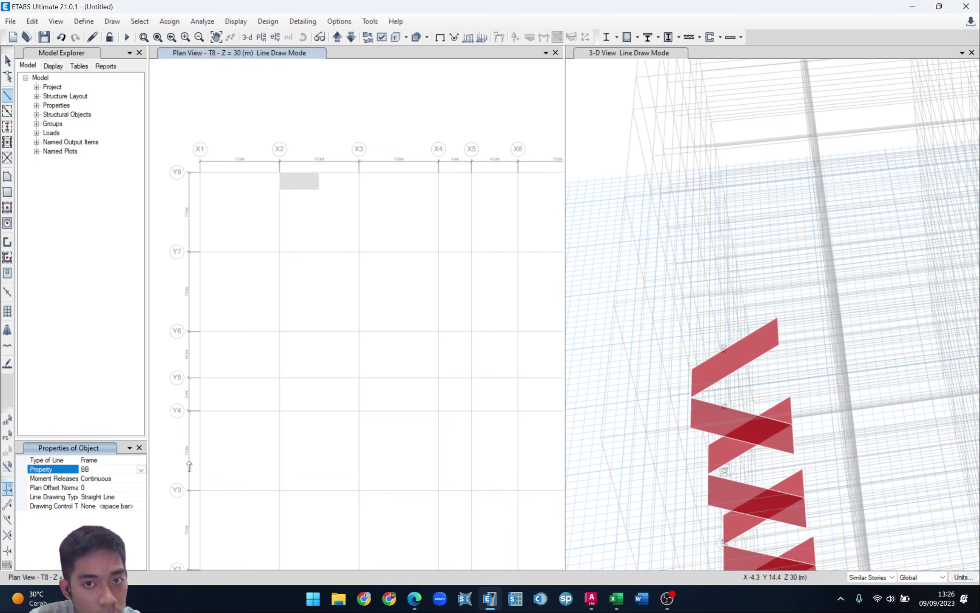
click(280, 172)
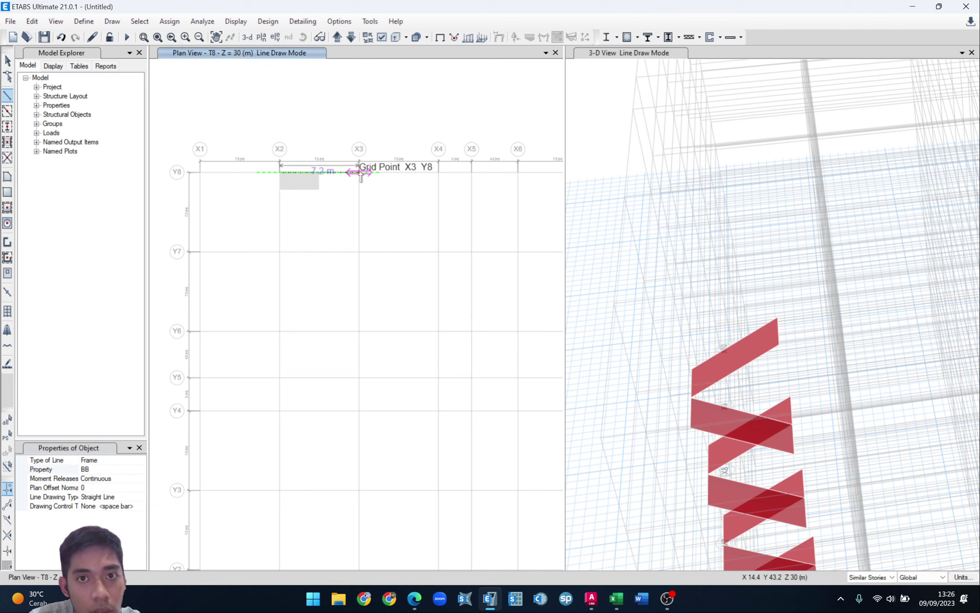
key(Escape)
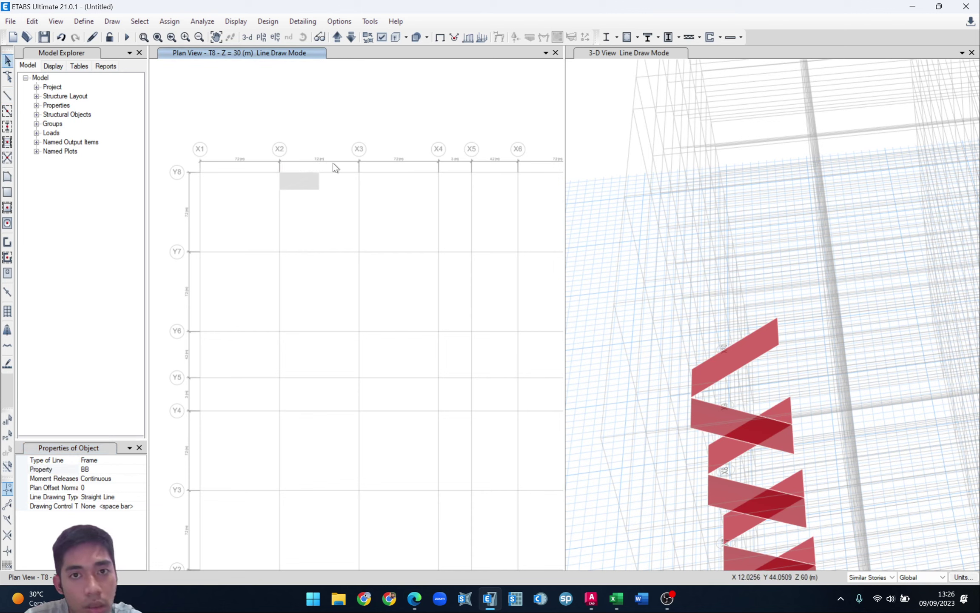
click(343, 37)
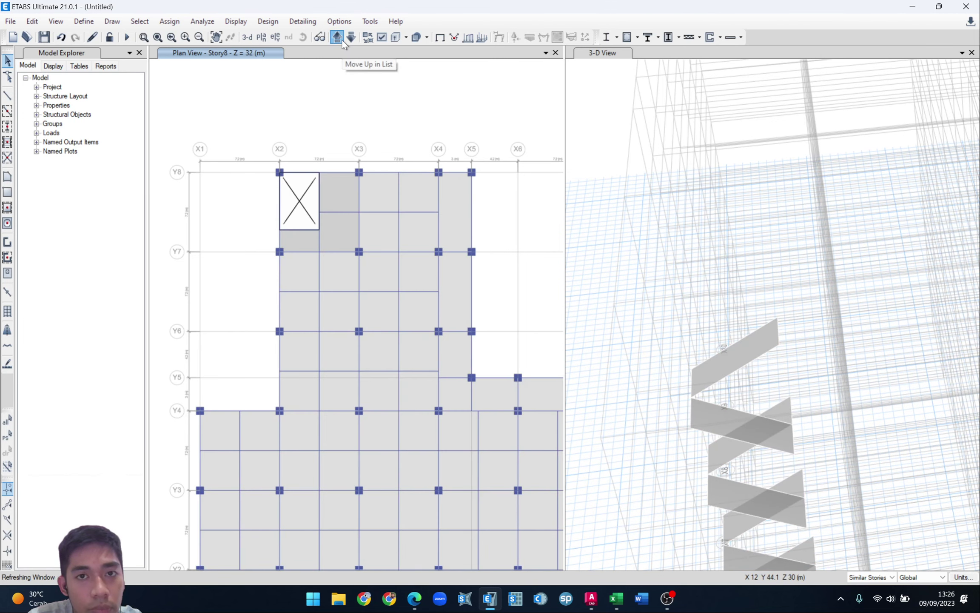
click(342, 38)
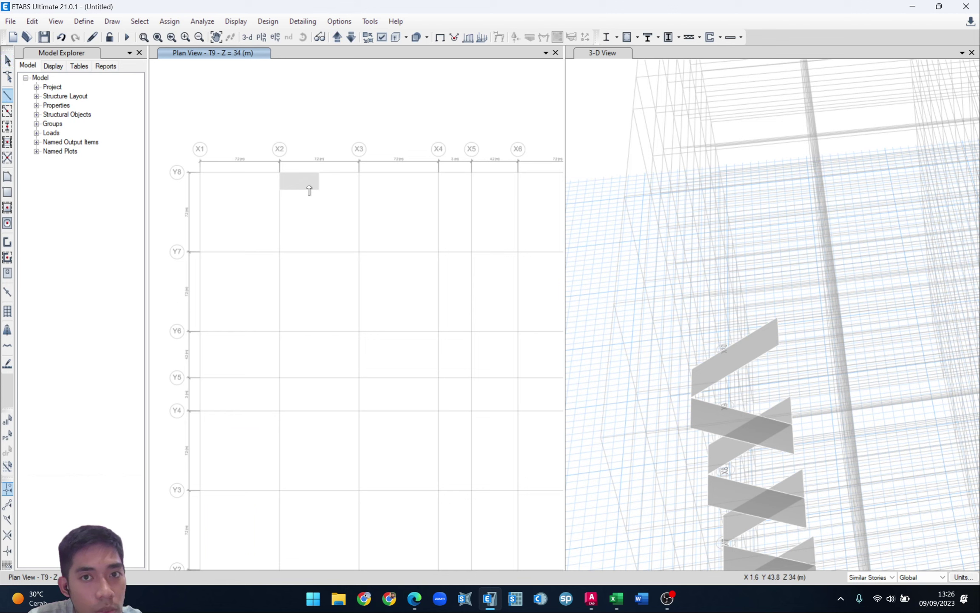
click(280, 172)
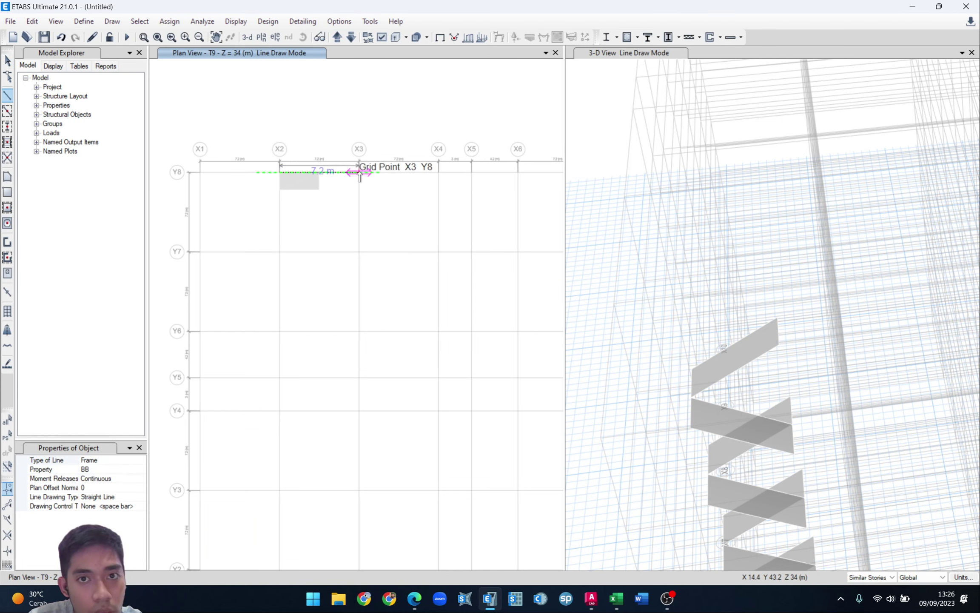
click(359, 172)
key(Escape)
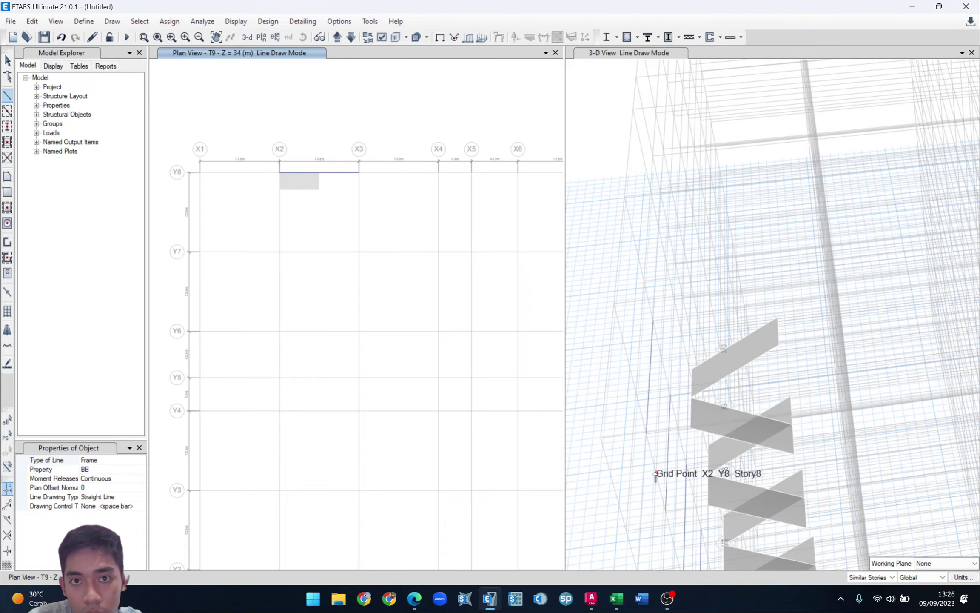
scroll(656, 476, down, 3)
shift+middle_drag(656, 476, 634, 422)
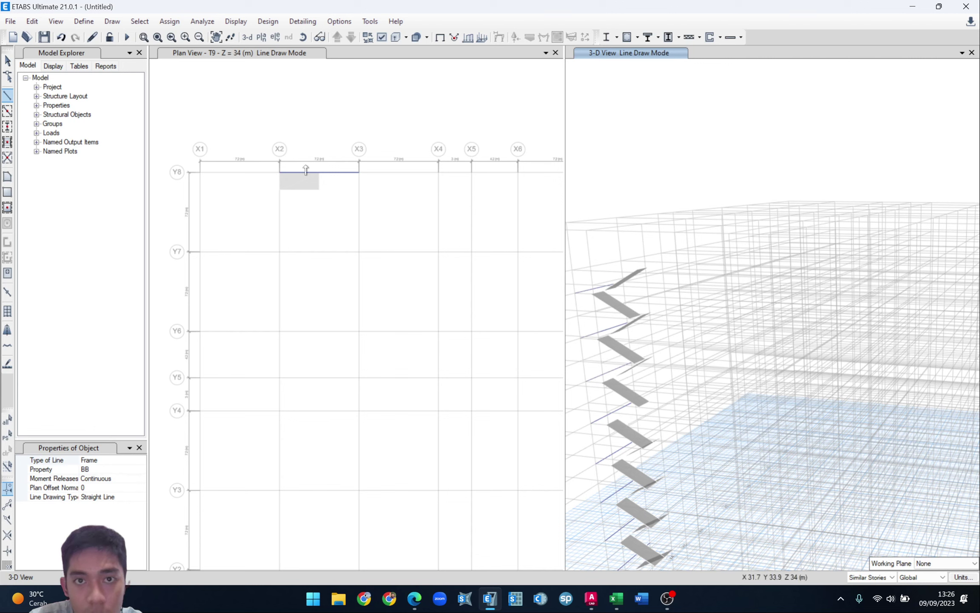
- Restore the visibility of all objects in the 3D view of the building
click(56, 21)
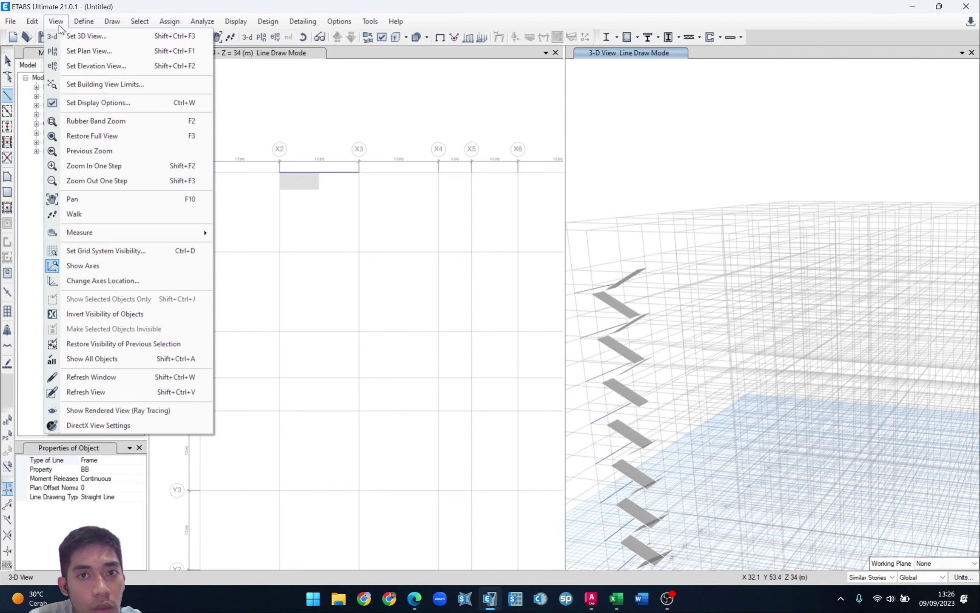
click(101, 357)
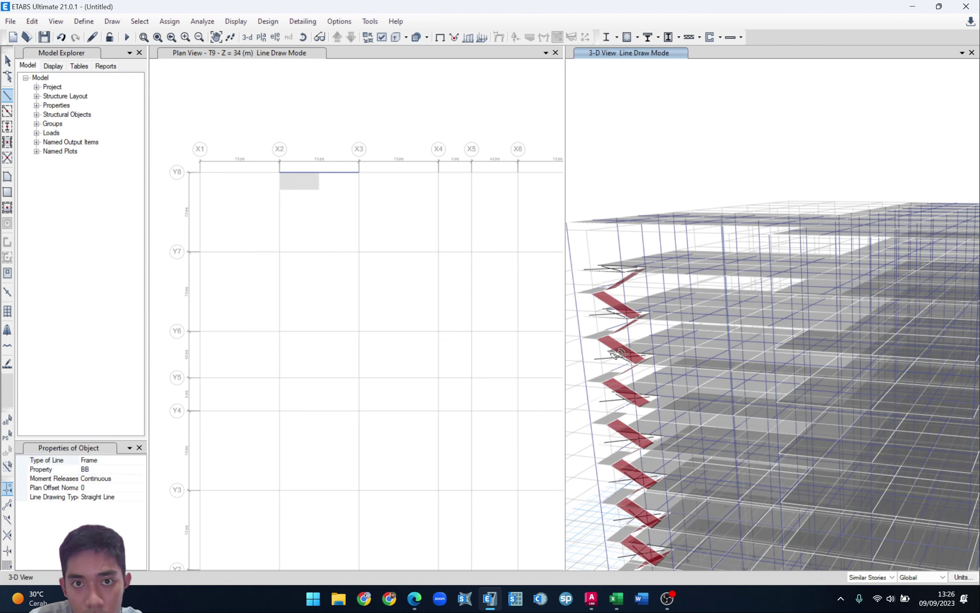
scroll(609, 345, down, 6)
shift+middle_drag(690, 381, 707, 361)
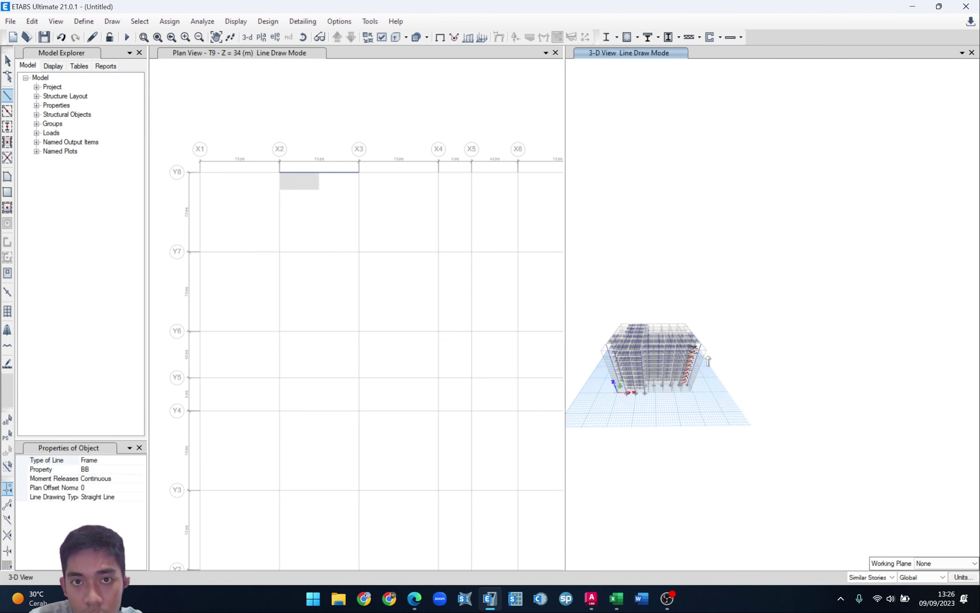
- Draw a BB beam along grid X10 from Y2 to Y3 beside the stair landing on T9 and its similar stories
scroll(381, 354, down, 11)
scroll(405, 402, up, 10)
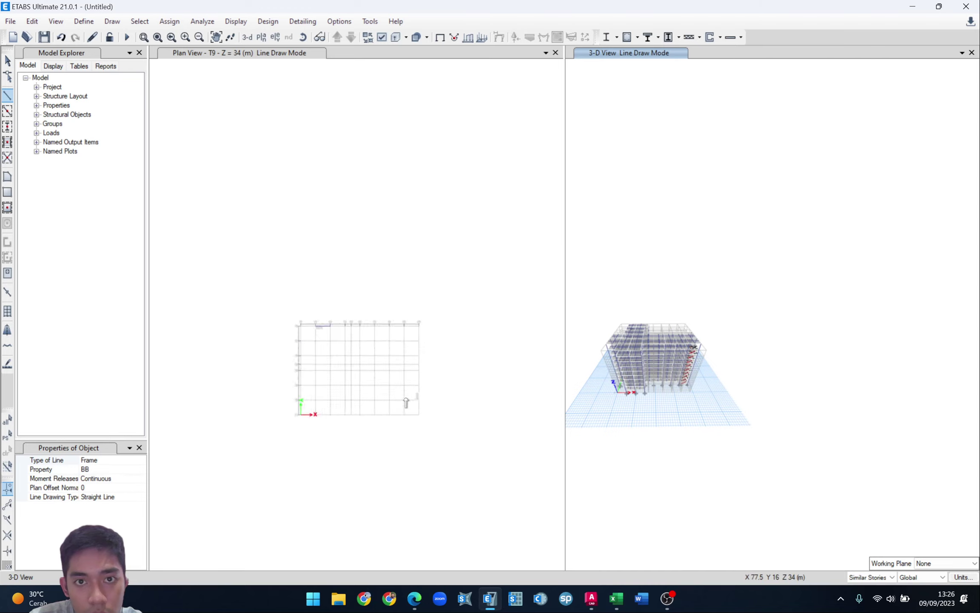
scroll(315, 472, down, 2)
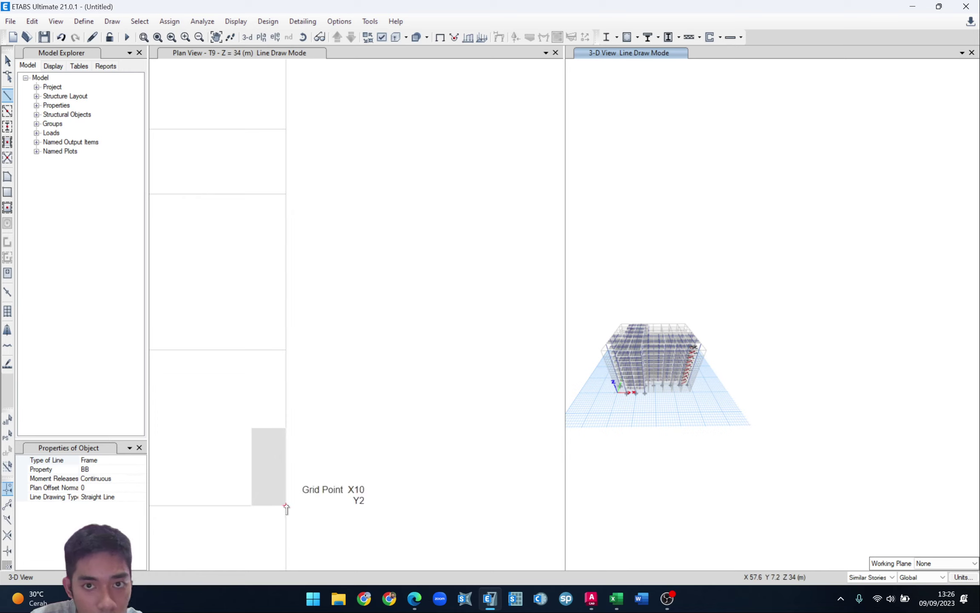
click(286, 506)
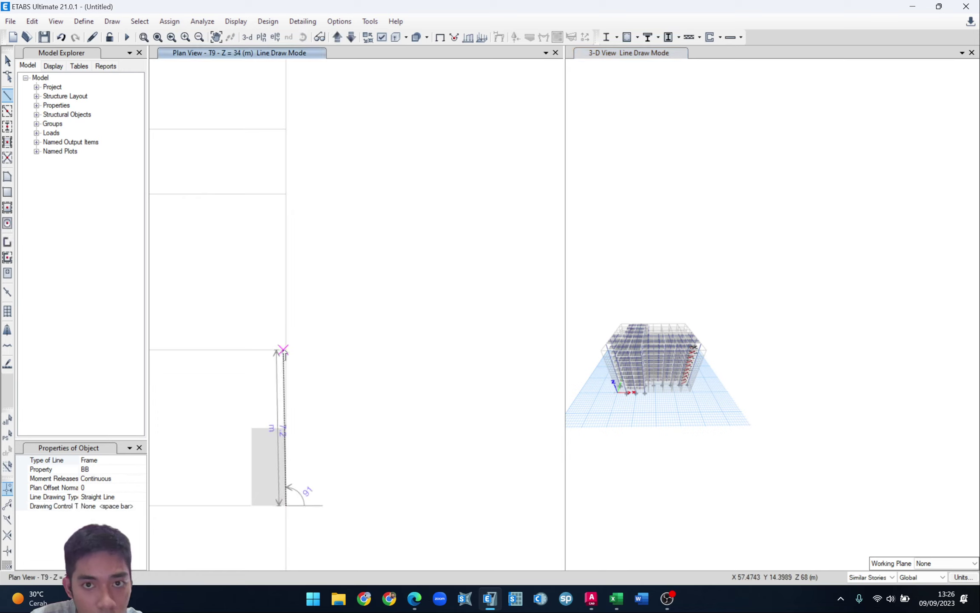
click(344, 388)
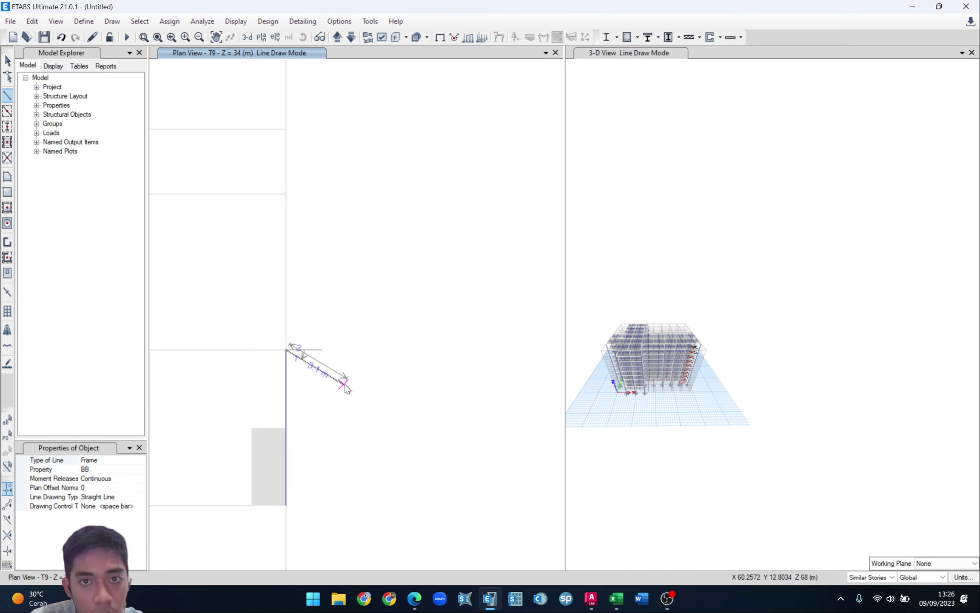
- Examine the landing beam at X10 between Y2 and Y3 on the T8 plan and along the stair in 3D
scroll(699, 375, up, 5)
scroll(670, 438, down, 2)
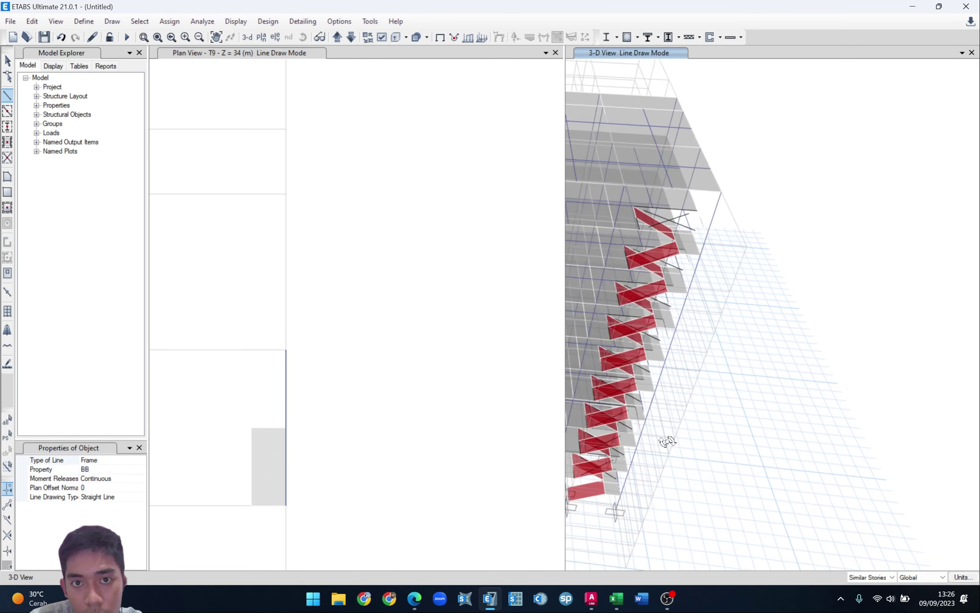
click(352, 37)
click(351, 37)
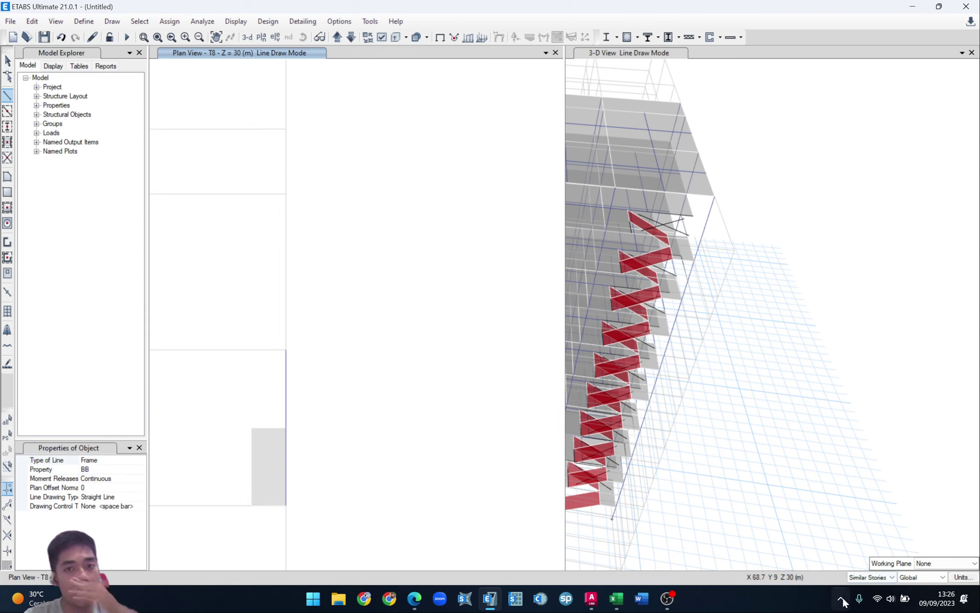
scroll(470, 265, down, 2)
scroll(648, 347, down, 5)
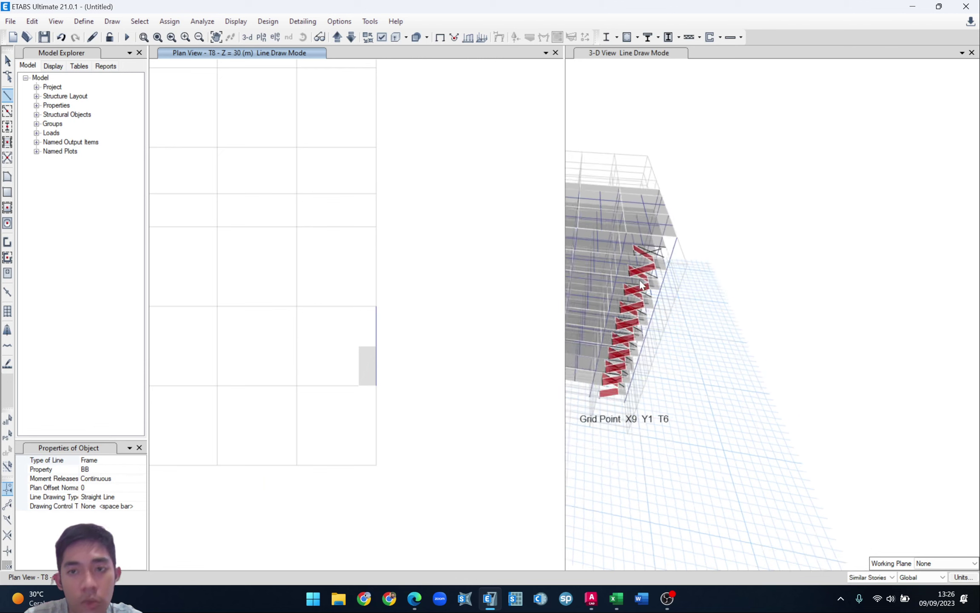
shift+middle_drag(647, 343, 768, 407)
scroll(745, 393, up, 4)
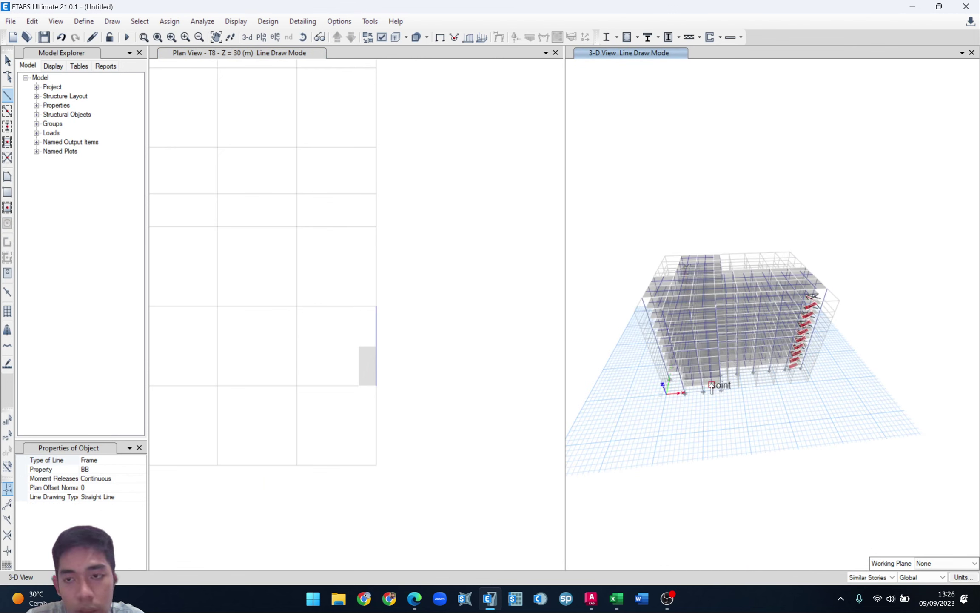